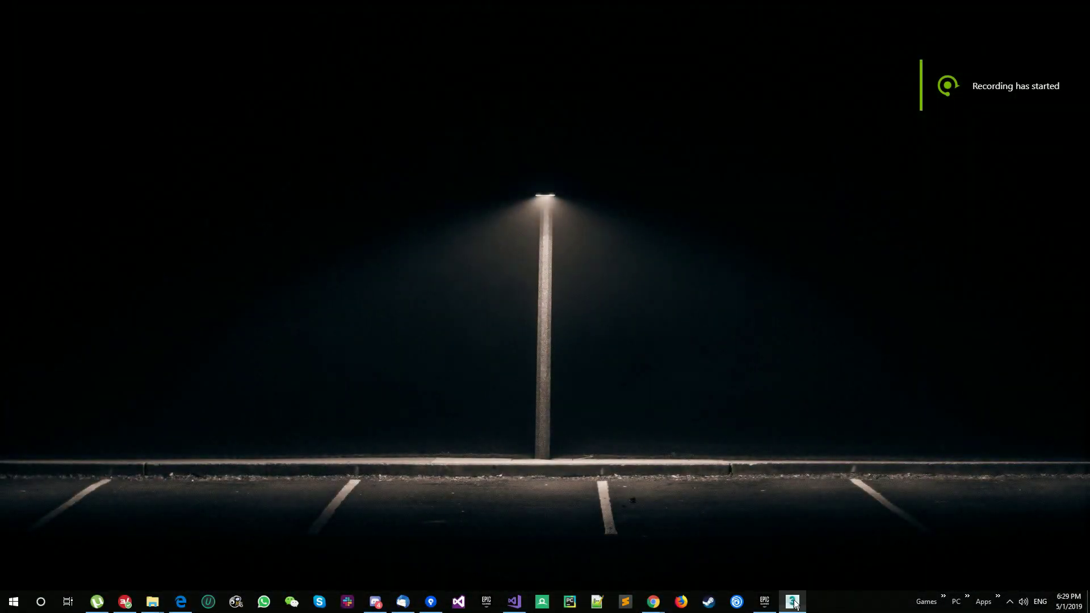
Switch to 3ds Max and import rat.obj from the lowpolyrat folder with the default OBJ import options.
left_click(793, 602)
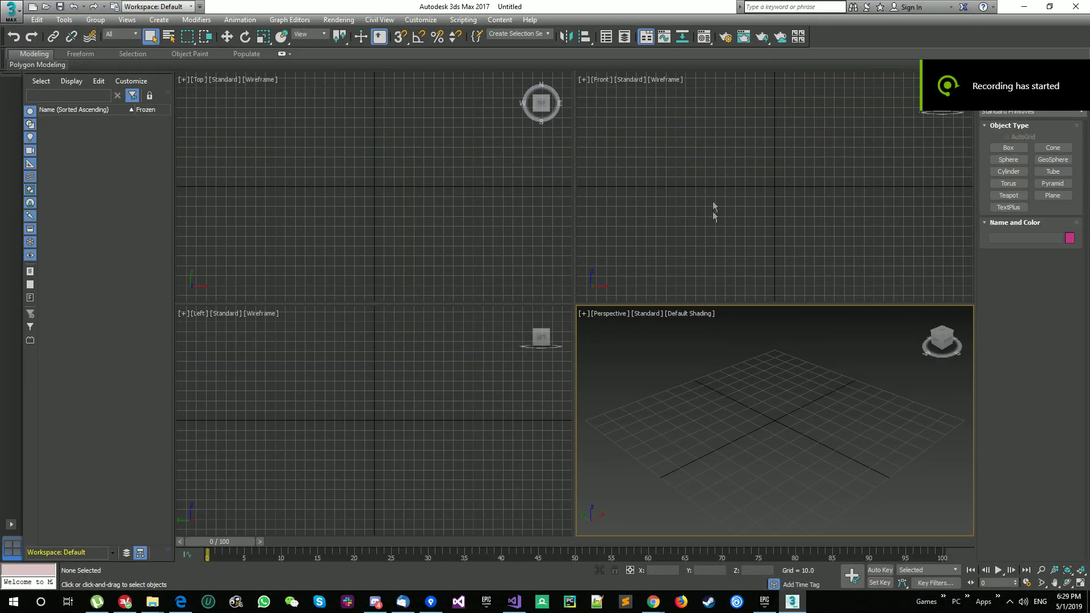
left_click(8, 11)
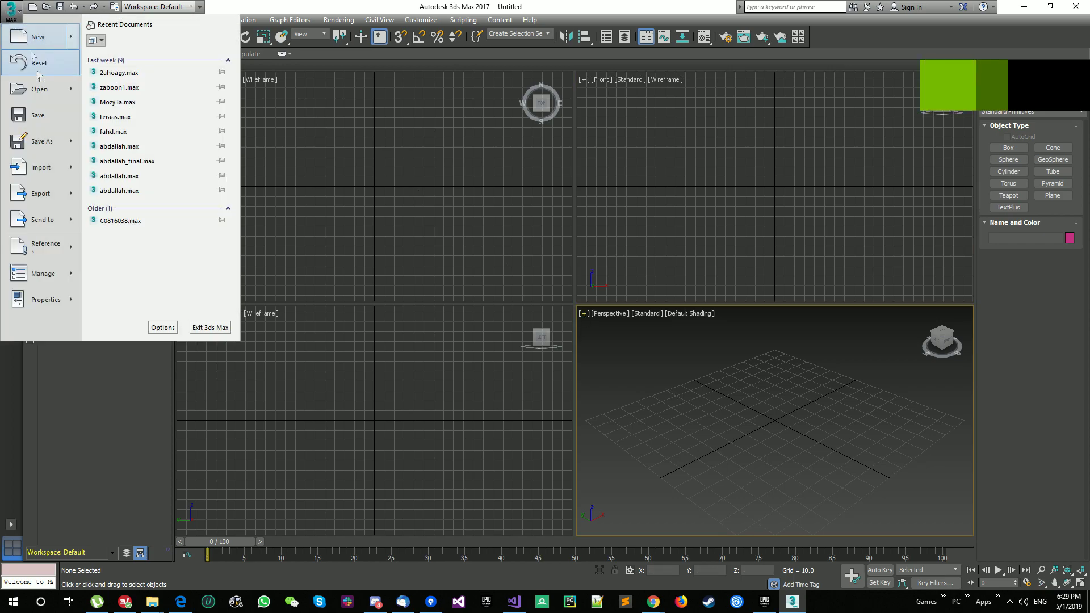
left_click(23, 167)
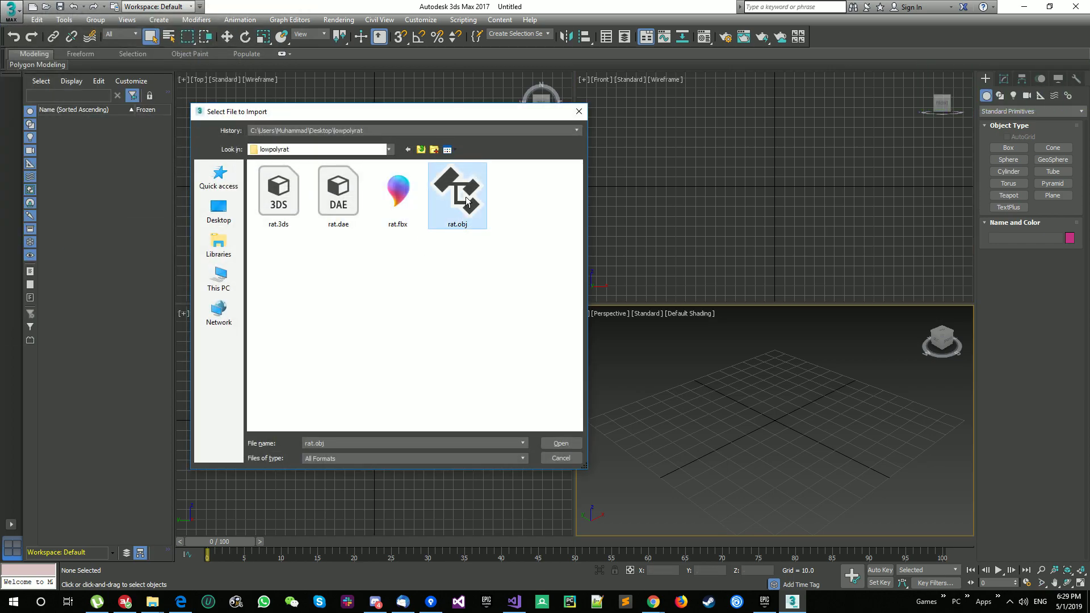
double_click(466, 201)
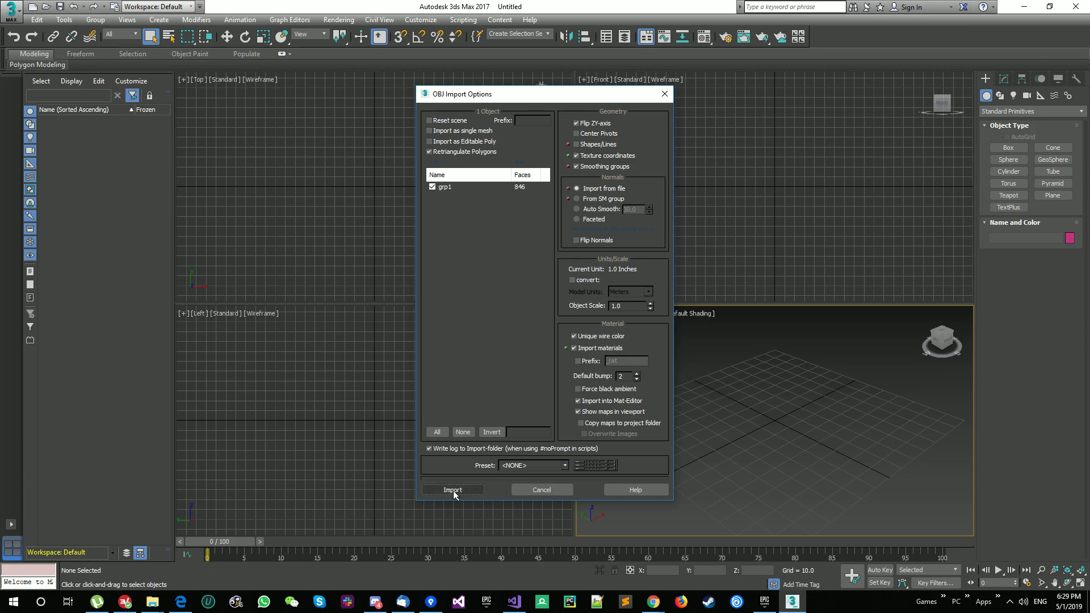
left_click(452, 490)
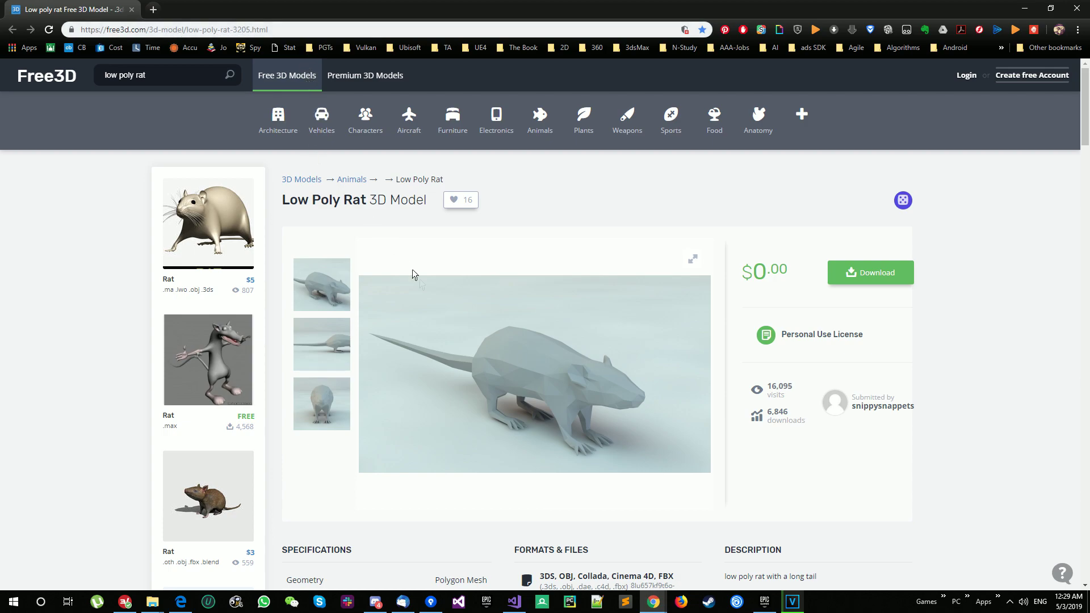
Examine the Low Poly Rat preview images and specifications on the Free3D page.
left_click(329, 341)
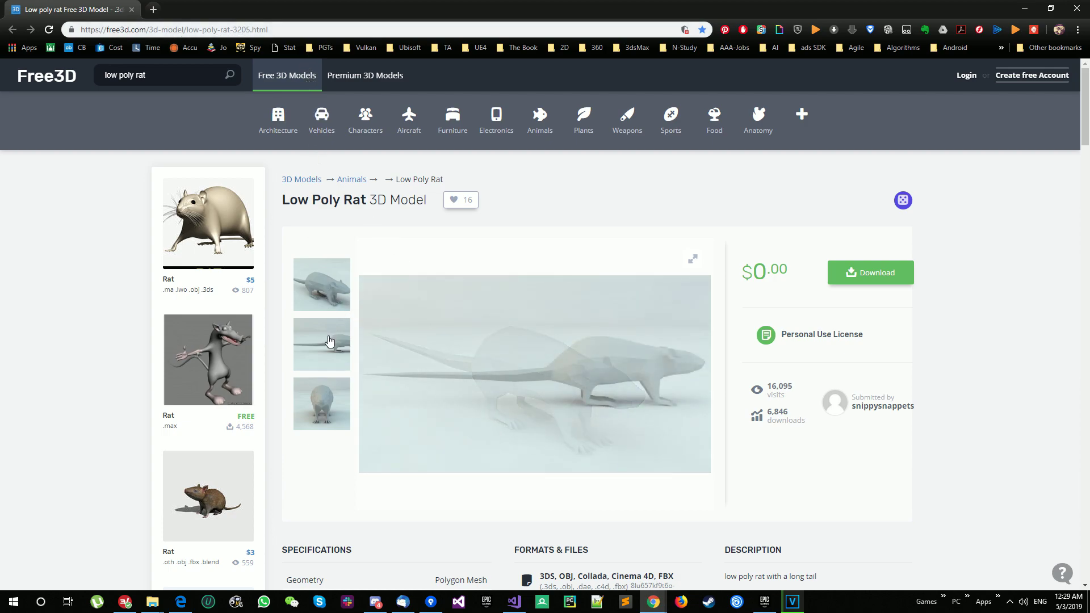
left_click(327, 409)
scroll(931, 323, "down", 5)
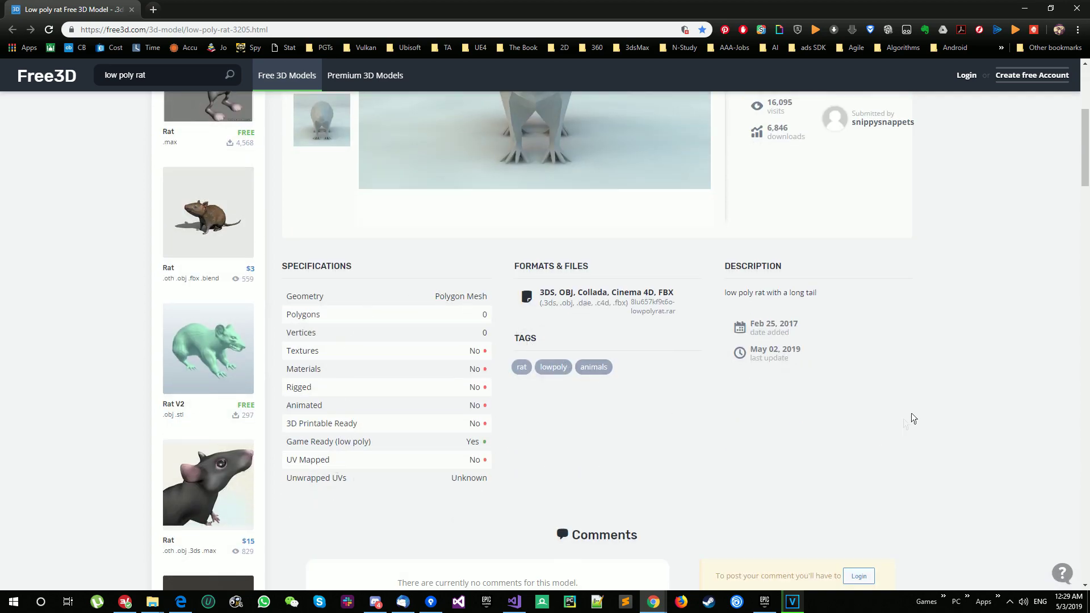
scroll(914, 390, "up", 5)
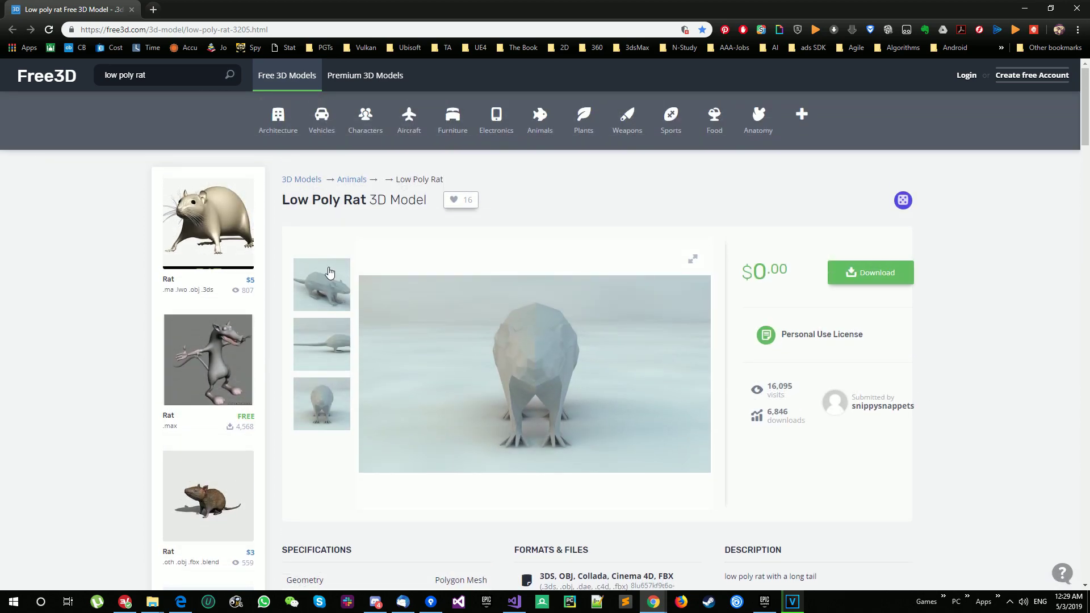
left_click(329, 272)
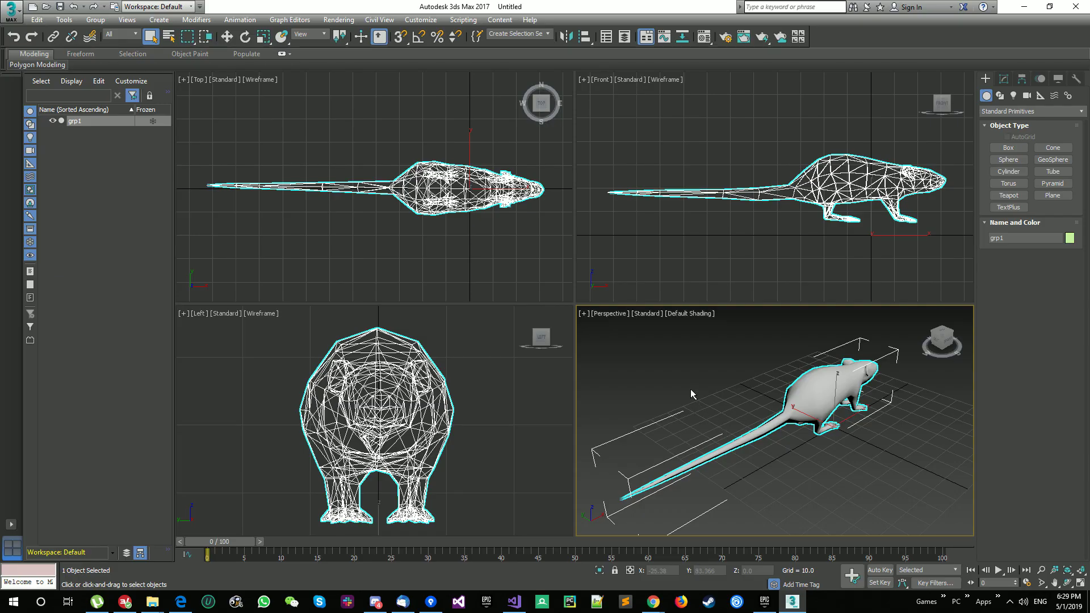
Return to 3ds Max, maximize the Perspective viewport and view the imported rat from its side.
left_click(691, 390)
scroll(690, 390, "up", 5)
middle_click_drag(690, 390, 821, 398, "alt")
key("alt+w")
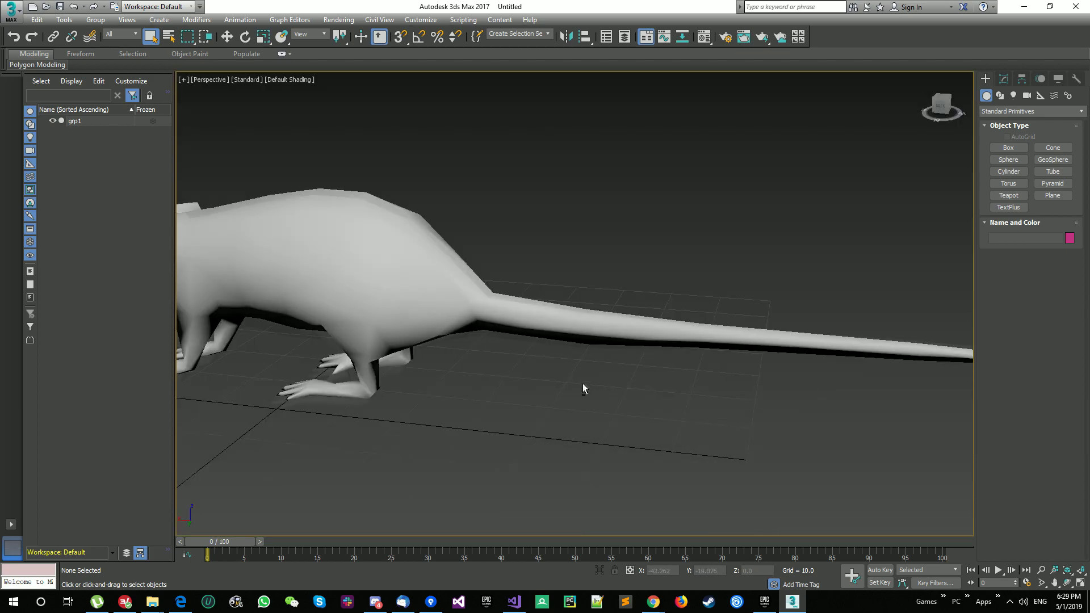
middle_click_drag(583, 383, 846, 395, "alt")
scroll(683, 363, "down", 3)
mouse_move(611, 361)
middle_mouse_down("alt")
mouse_move(608, 373)
mouse_move(782, 363)
mouse_move(599, 372)
mouse_move(599, 363)
middle_mouse_up("alt")
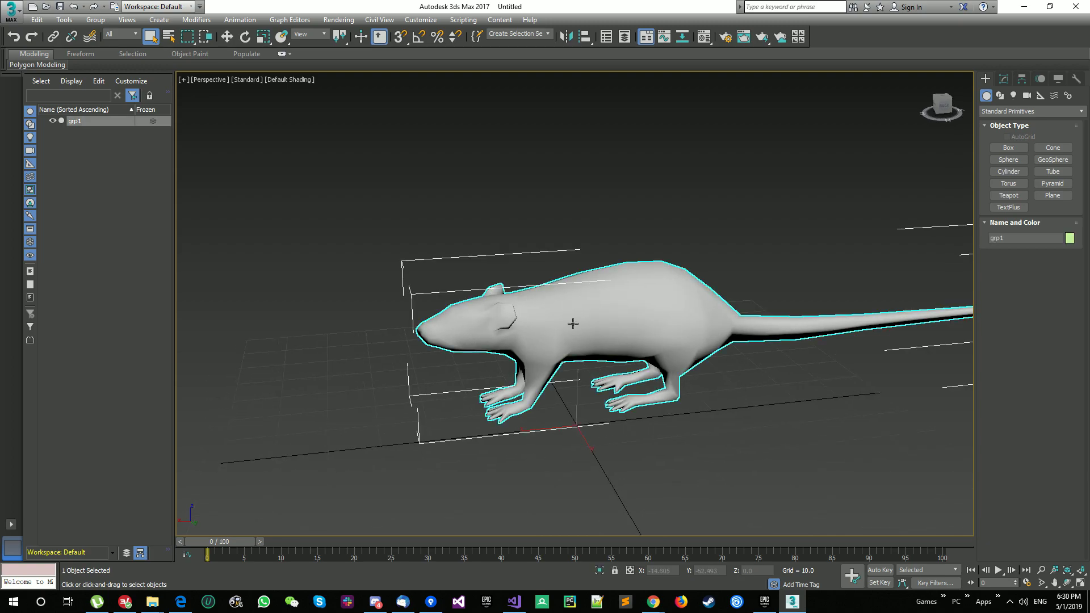
middle_click_drag(606, 401, 597, 385, "alt")
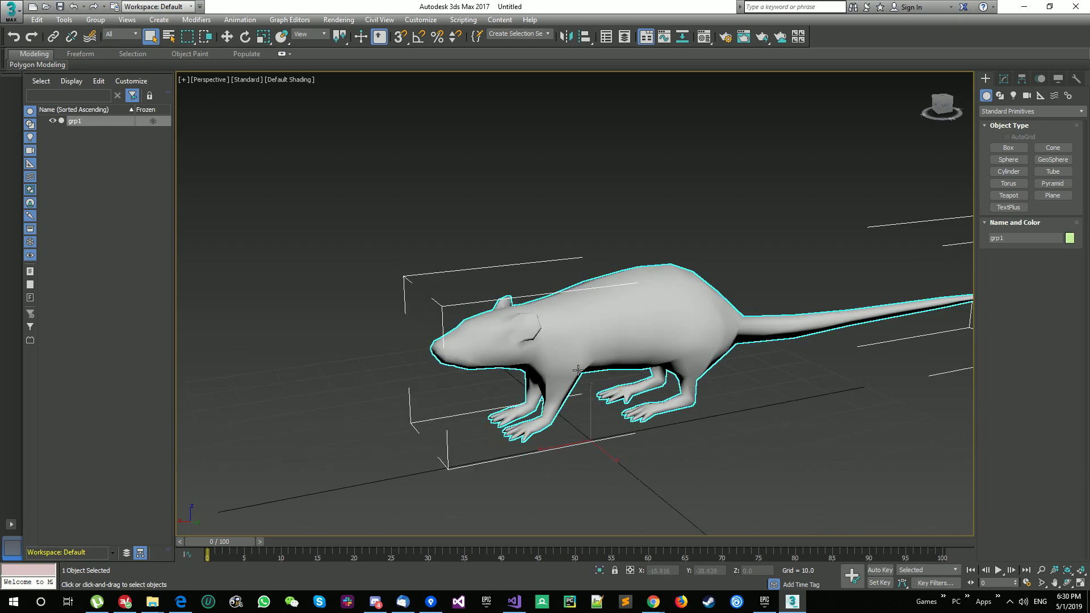
Examine the rat's mesh edges around the head, then select the whole model and frame it.
key("F3")
key("F4")
left_click(777, 452)
middle_click_drag(519, 341, 654, 362)
scroll(654, 363, "up", 4)
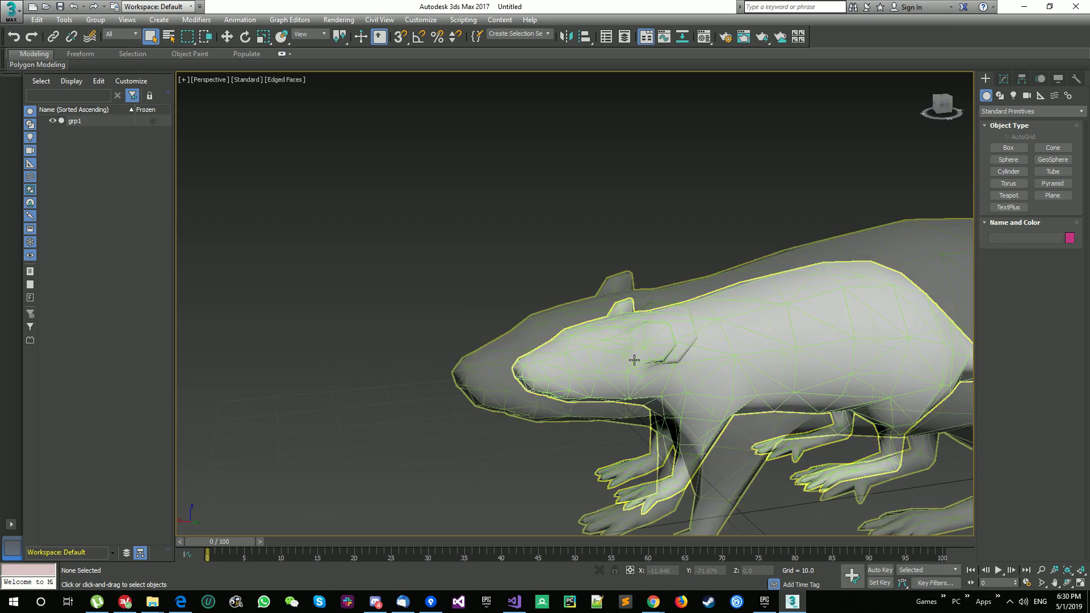
key("ctrl+a")
key("z")
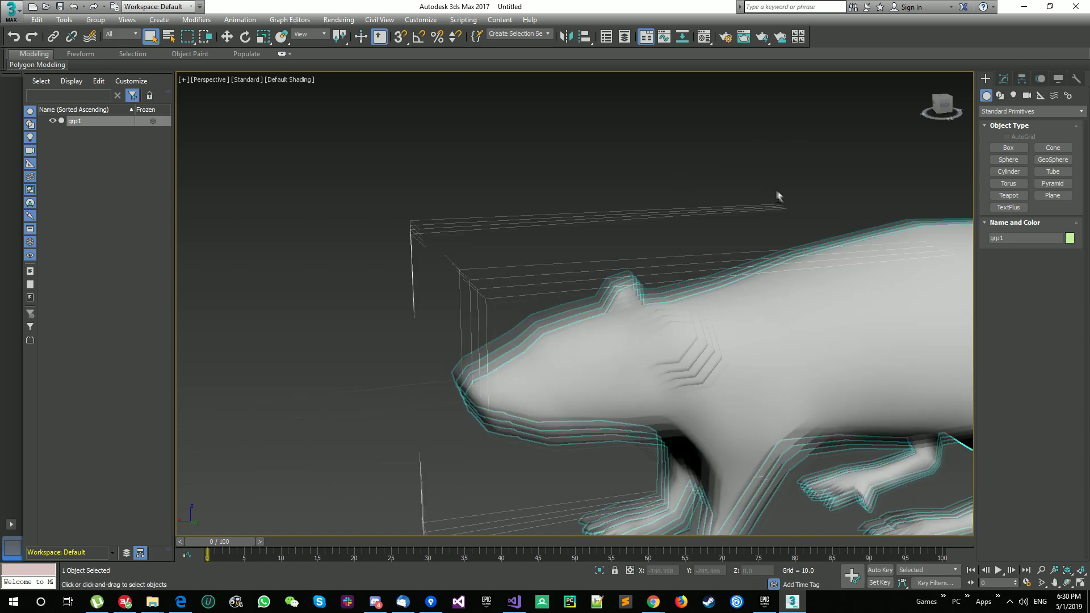
Bring up the Material Editor and select the four polygons forming the rat's eyes on both sides of the head.
key("m")
left_click(1004, 79)
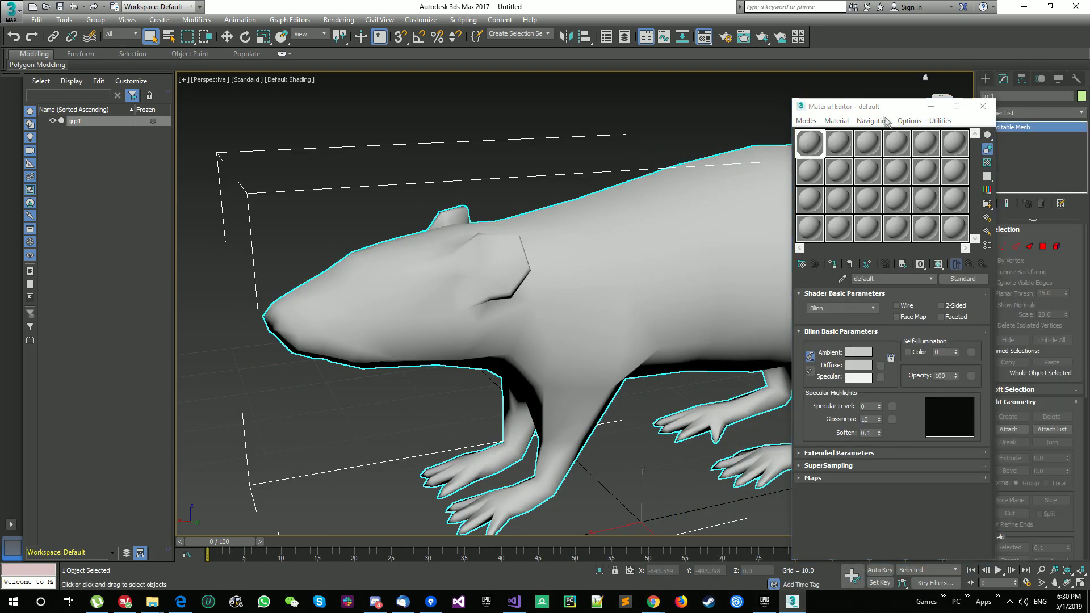
left_click_drag(907, 106, 821, 106)
key("4")
key("F4")
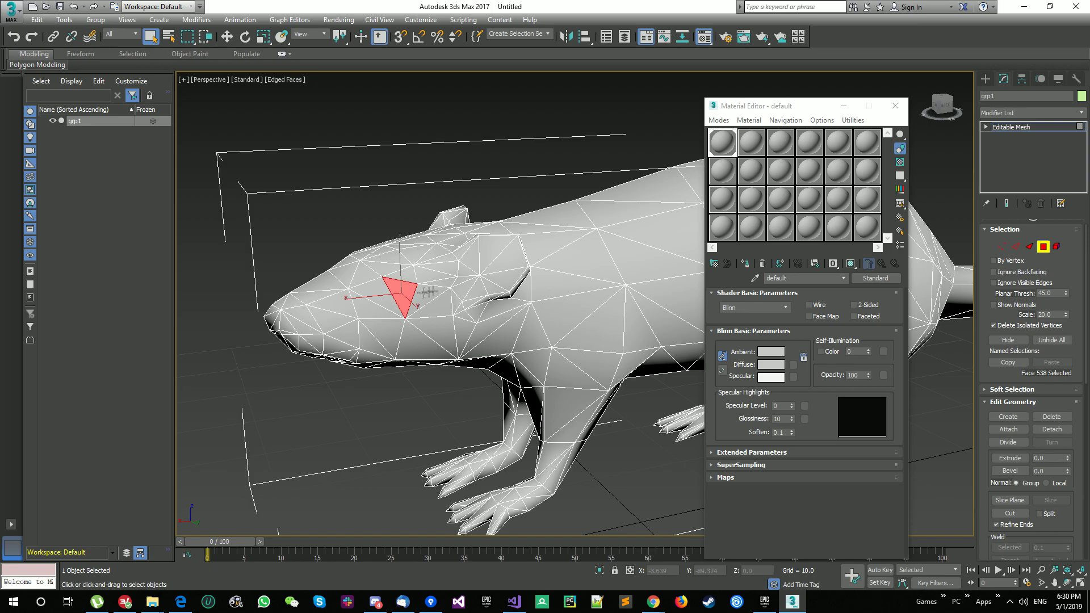
middle_click_drag(424, 298, 417, 324, "alt")
left_click(383, 322, "ctrl")
Set the second material's ambient and diffuse colours to red and assign it to the selected eye faces.
left_click(752, 142)
left_click(772, 352)
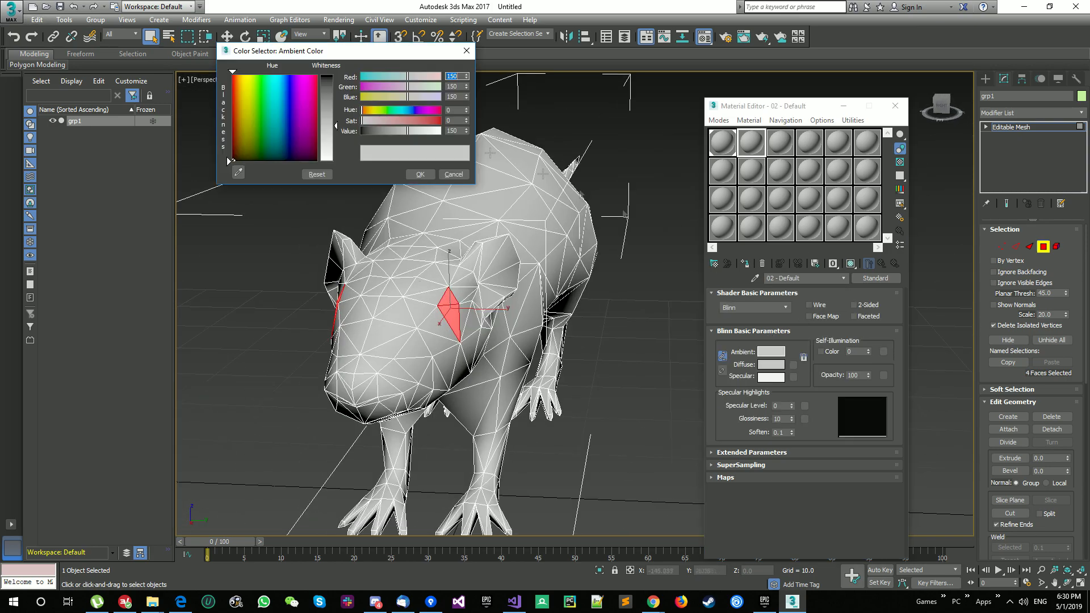
left_click(420, 175)
middle_click_drag(505, 284, 443, 289, "alt")
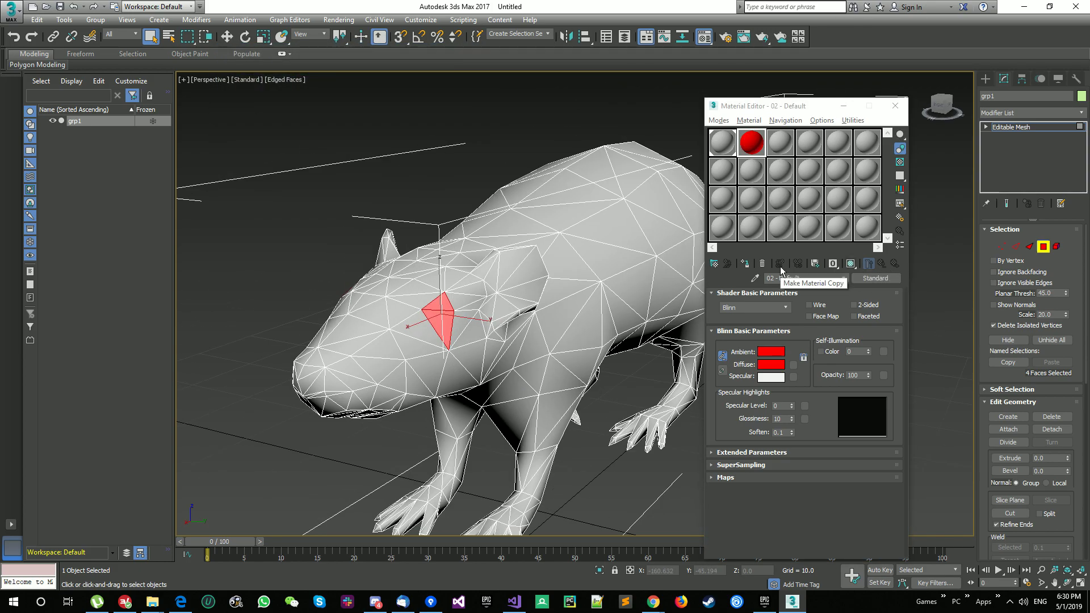
left_click(896, 106)
middle_click_drag(635, 254, 596, 262, "alt")
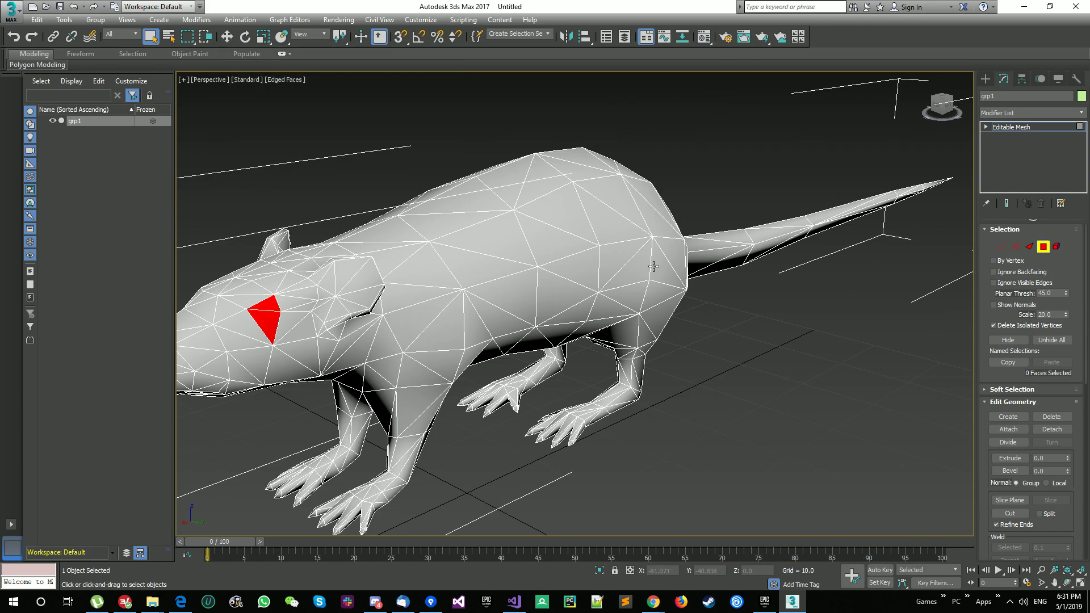
Hide the mesh edges and darken the rat's default body material to an RGB value of 15.
key("F4")
middle_click_drag(661, 263, 768, 278, "alt")
scroll(720, 287, "down", 4)
key("m")
left_click(723, 143)
left_click(768, 355)
left_click_drag(424, 130, 380, 130)
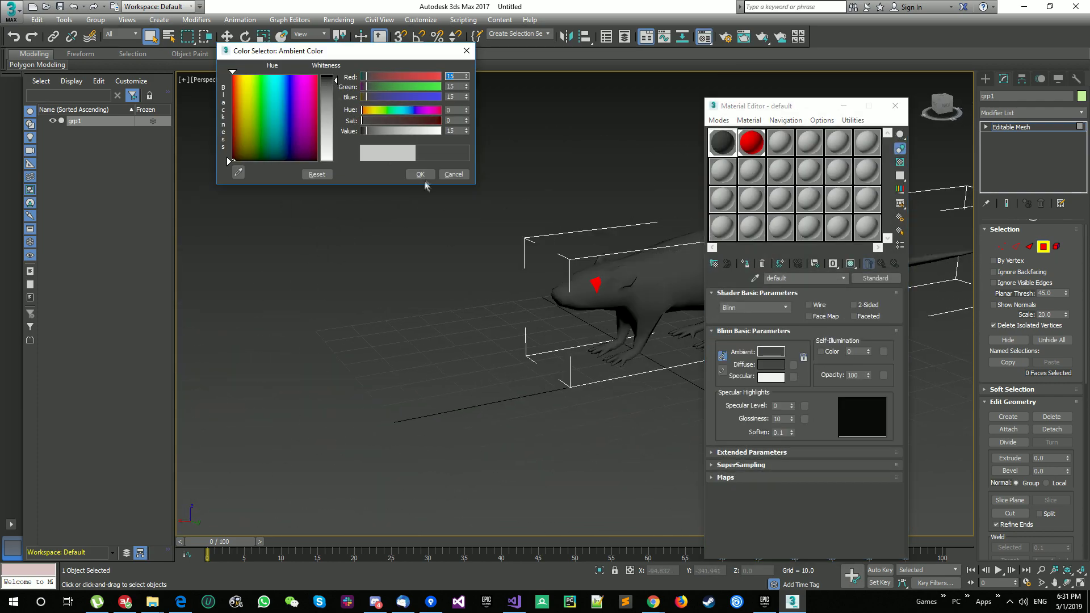
left_click(421, 176)
left_click(895, 106)
middle_click_drag(811, 267, 711, 267, "alt")
Save the scene as rat_animated_00 in the lowpolyrat folder on the Desktop.
key("ctrl+s")
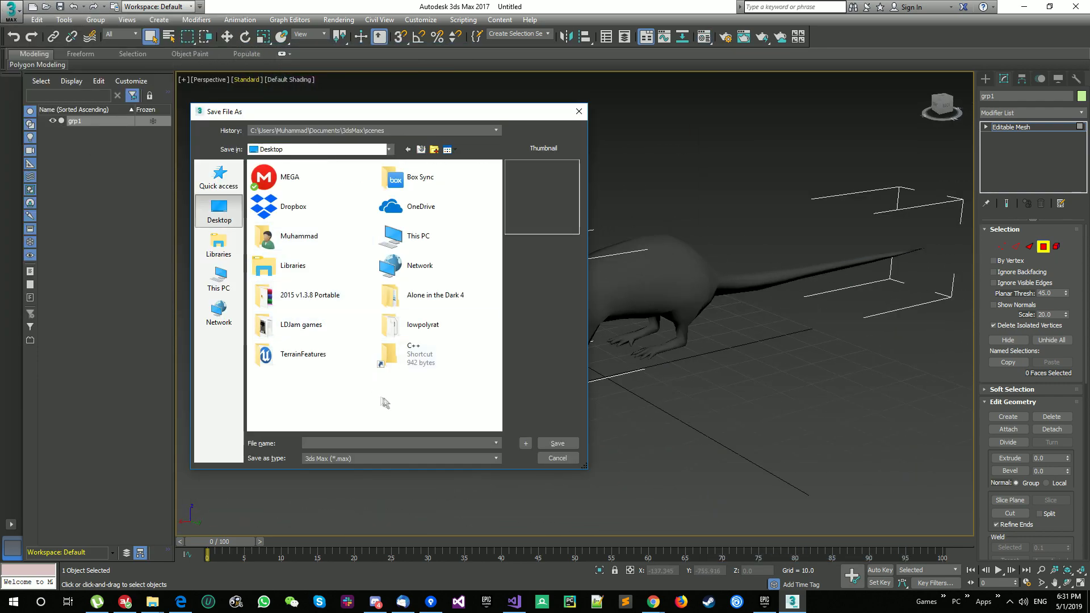
right_click(371, 391)
double_click(433, 329)
left_click(346, 443)
type("rat_animated_00")
key("Return")
Move only the rat's pivot down to the level of its feet in the Left view.
middle_click_drag(585, 298, 505, 250, "alt")
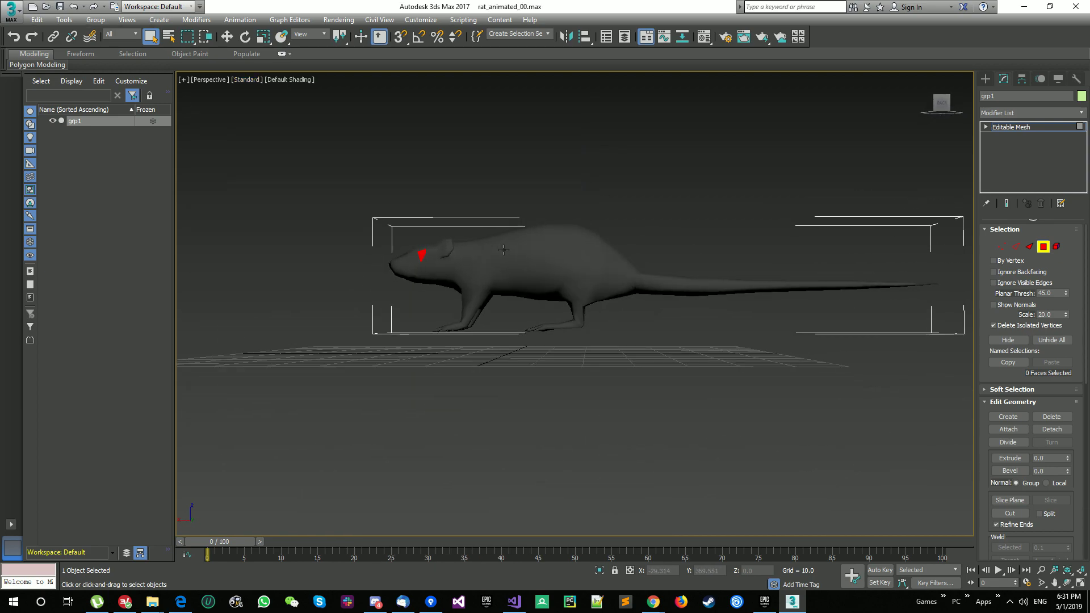
key("l")
scroll(588, 250, "down", 5)
left_click(986, 79)
left_click(1058, 79)
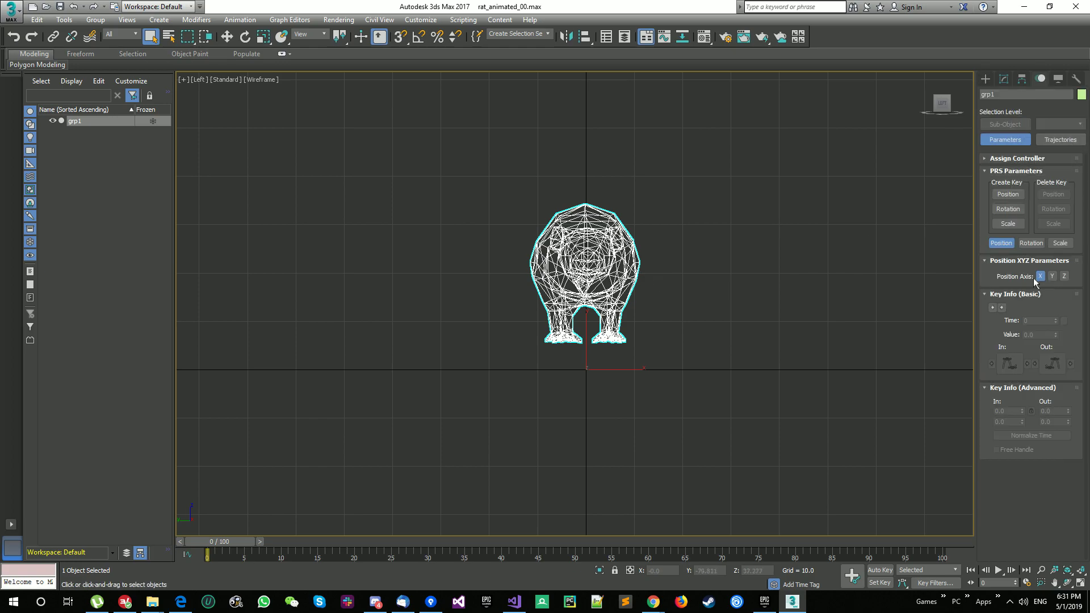
left_click(1022, 78)
left_click(1031, 155)
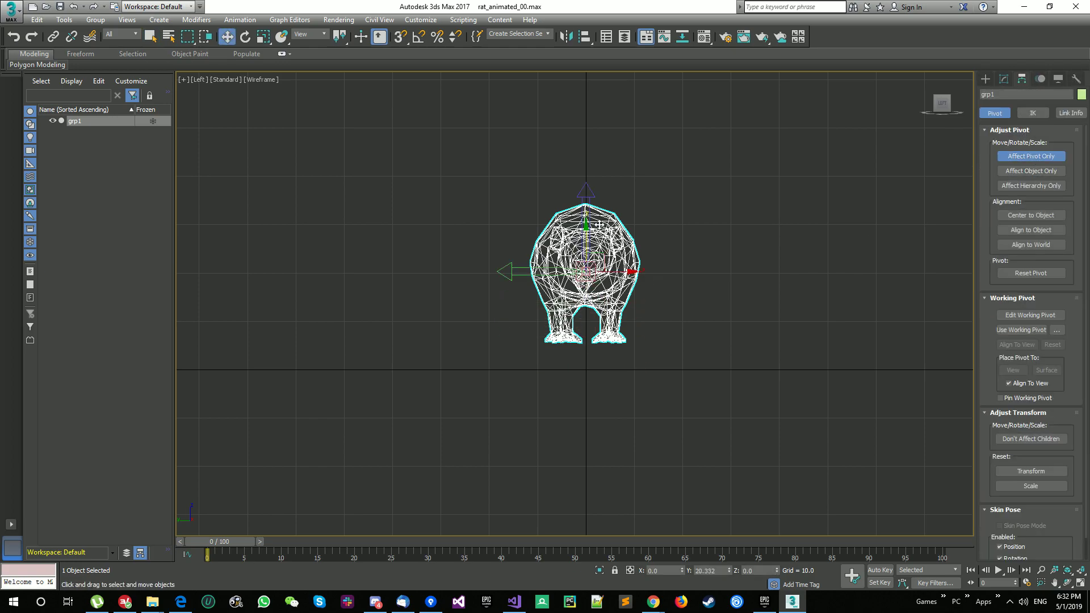
left_click(956, 104)
left_click_drag(673, 235, 666, 340)
left_click(1031, 156)
Lower the rat so its feet rest on the ground plane, and check it in the Front view.
left_click_drag(695, 375, 704, 375)
left_click(759, 357)
key("p")
middle_click_drag(790, 339, 580, 318, "alt")
key("l")
scroll(579, 286, "up", 5)
key("f")
middle_click_drag(689, 219, 703, 164)
Place a CATParent using the Allosaur rig preset on the ground beneath the rat, with a CATUnits ratio of 0.301.
left_click(986, 79)
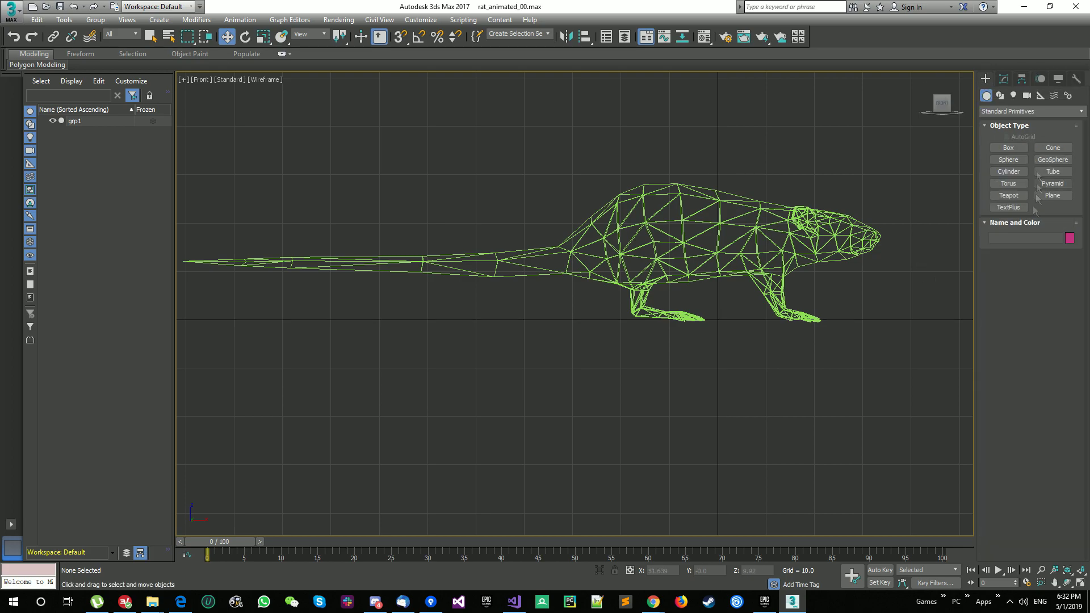
left_click(1023, 112)
left_click(1027, 111)
left_click(1026, 112)
left_click(1028, 182)
left_click(1009, 160)
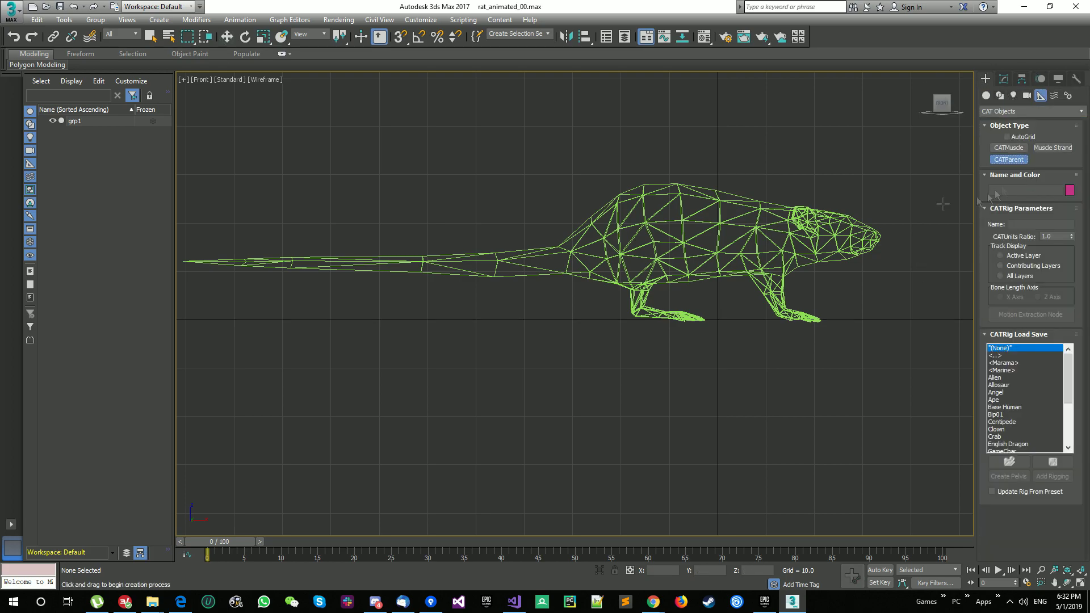
middle_click_drag(818, 191, 759, 221, "alt")
key("p")
scroll(748, 264, "up", 3)
key("shift+z")
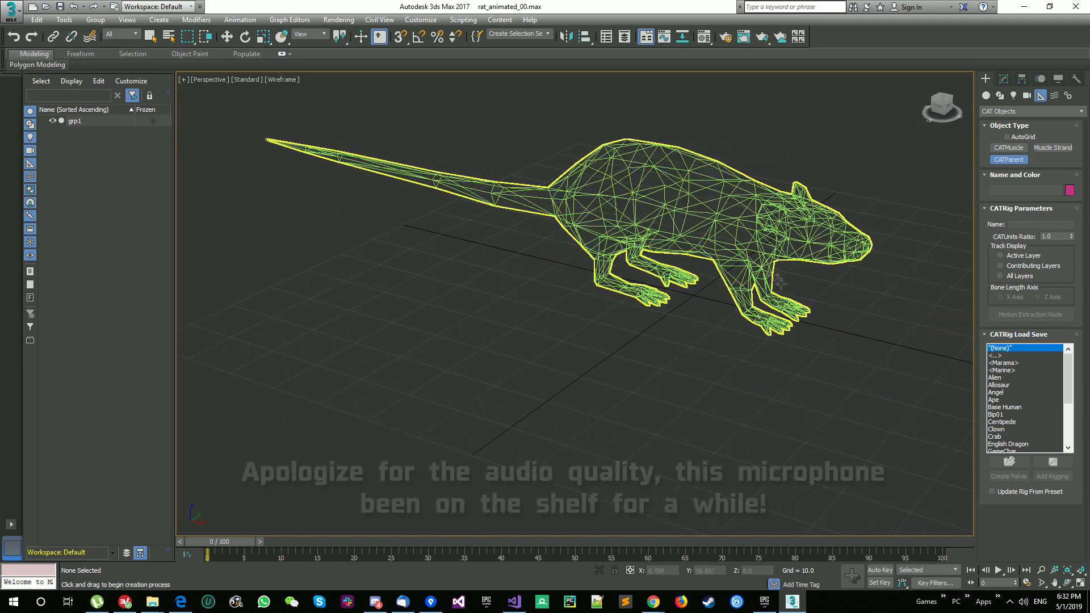
left_click_drag(1071, 375, 1068, 423)
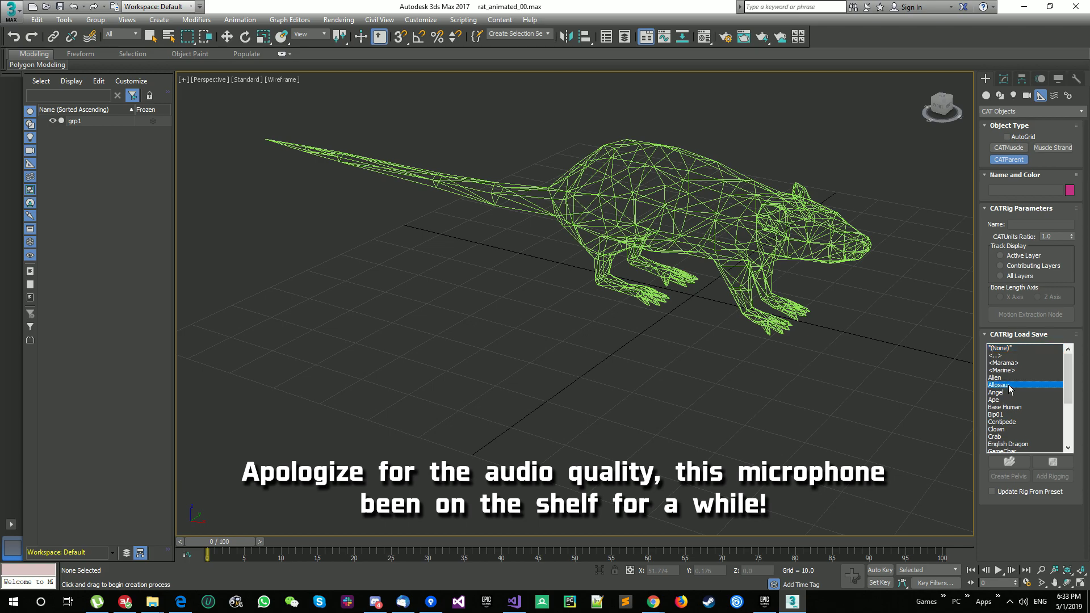
mouse_move(694, 294)
left_mouse_down()
mouse_move(1045, 380)
mouse_move(988, 364)
left_mouse_up()
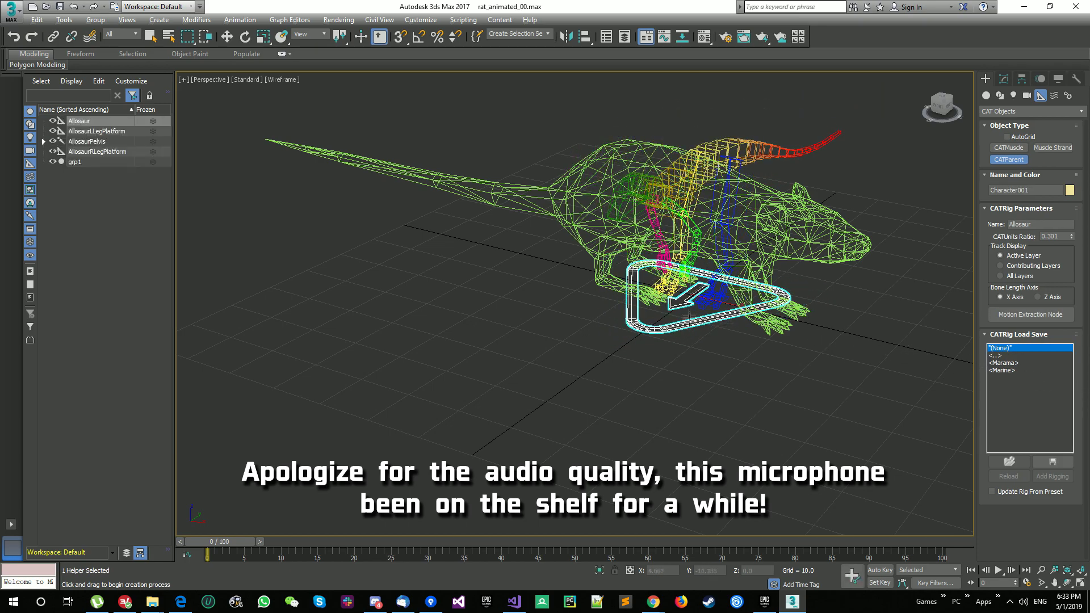
Rotate the Allosaur rig to face the same way as the rat and move it along the body to line up.
middle_click_drag(681, 364, 697, 332, "alt")
key("e")
left_click_drag(697, 332, 792, 311)
middle_click_drag(789, 311, 812, 298, "alt")
key("w")
left_click_drag(727, 300, 694, 300)
left_click(742, 351)
left_click(1041, 79)
left_click(637, 166)
mouse_move(636, 167)
left_mouse_down()
mouse_move(608, 181)
mouse_move(651, 165)
left_mouse_up()
middle_click_drag(696, 286, 658, 308, "alt")
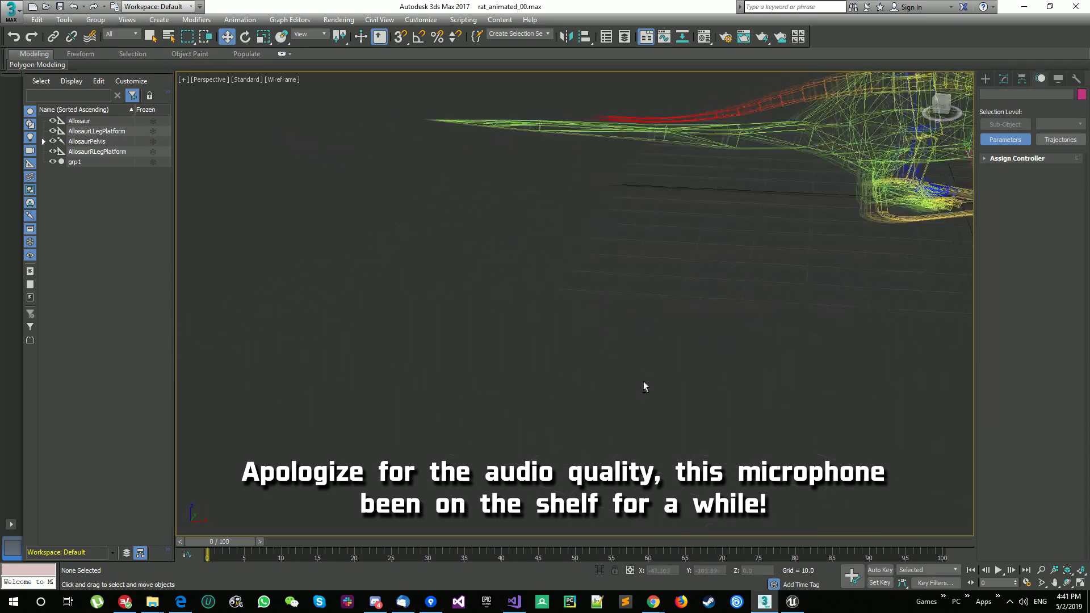
Inspect the rig against the rat mesh up close and select the Allosaur rig's triangular base.
left_click(652, 348)
scroll(642, 318, "up", 5)
middle_click_drag(635, 296, 644, 335, "alt")
left_click(643, 321)
left_click(648, 310)
left_click(638, 336)
middle_click_drag(710, 349, 749, 353, "alt")
left_click(726, 356)
scroll(726, 357, "down", 5)
left_click(753, 353)
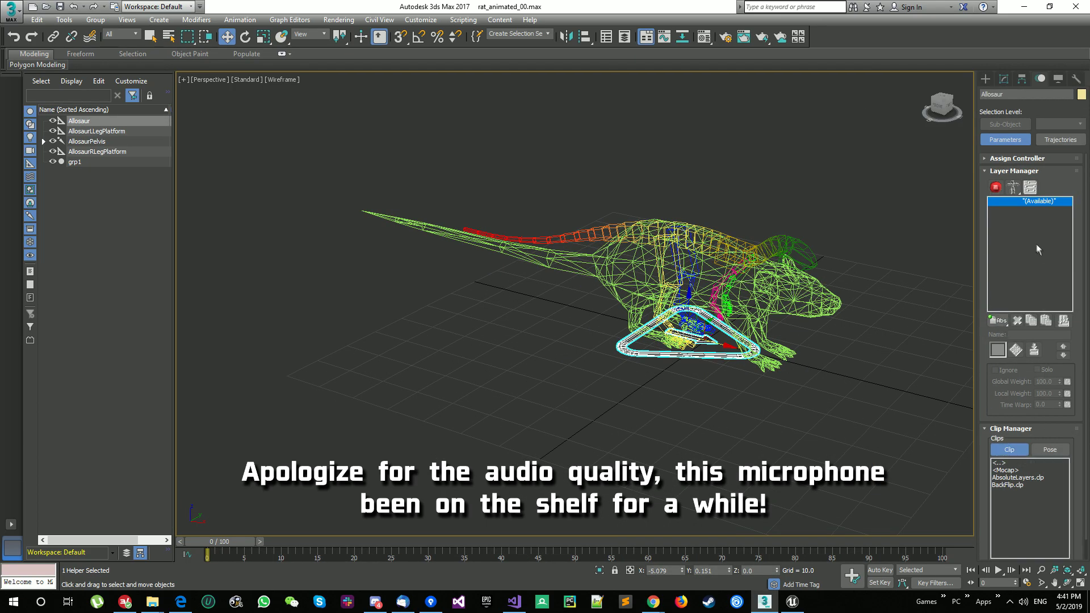
Review the Allosaur rig's modifier, hierarchy and motion settings.
left_click(1004, 79)
scroll(772, 343, "up", 4)
middle_click_drag(772, 343, 791, 356, "alt")
left_click(1022, 79)
left_click(1040, 79)
left_click(1059, 79)
left_click(1076, 78)
left_click(1022, 79)
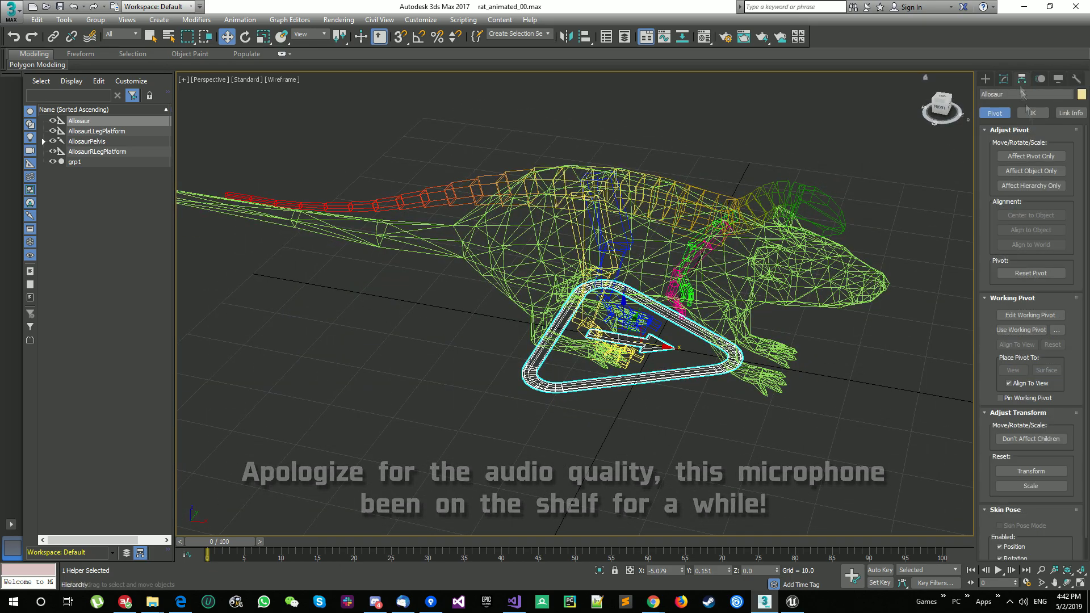
left_click(1041, 79)
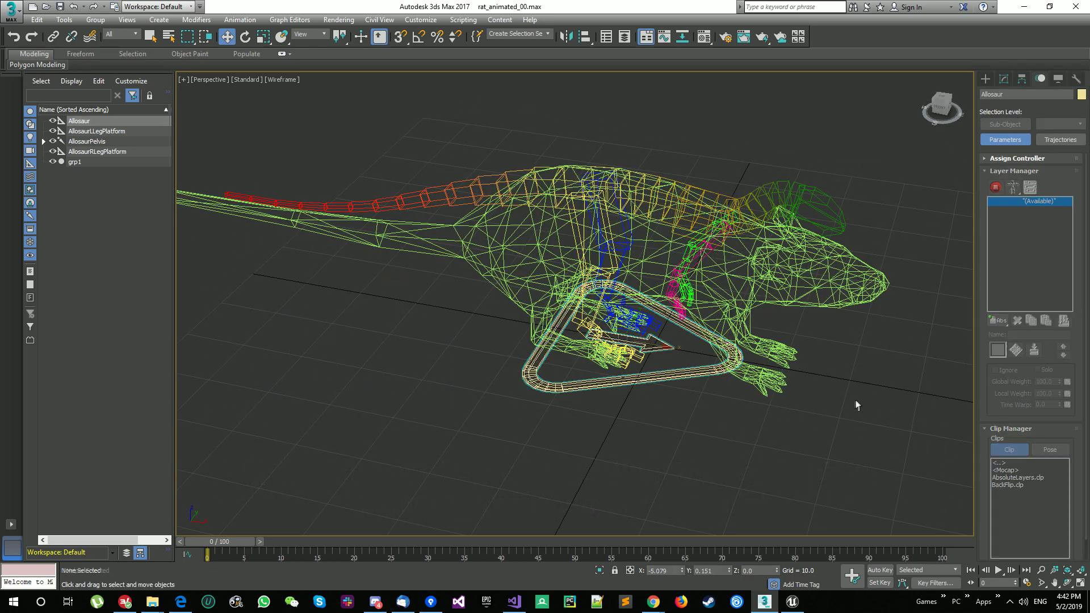
left_click(1004, 79)
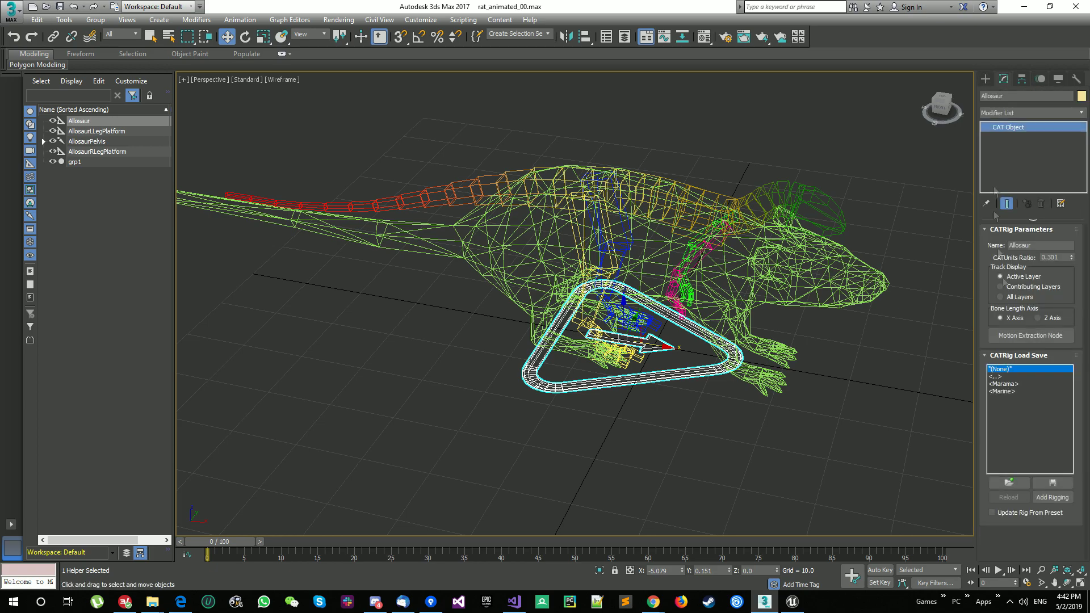
Put the rat mesh grp1 on a new layer named Mesh and freeze that layer.
left_click(625, 360)
middle_click_drag(625, 360, 653, 377, "alt")
scroll(630, 364, "up", 5)
left_click(578, 381)
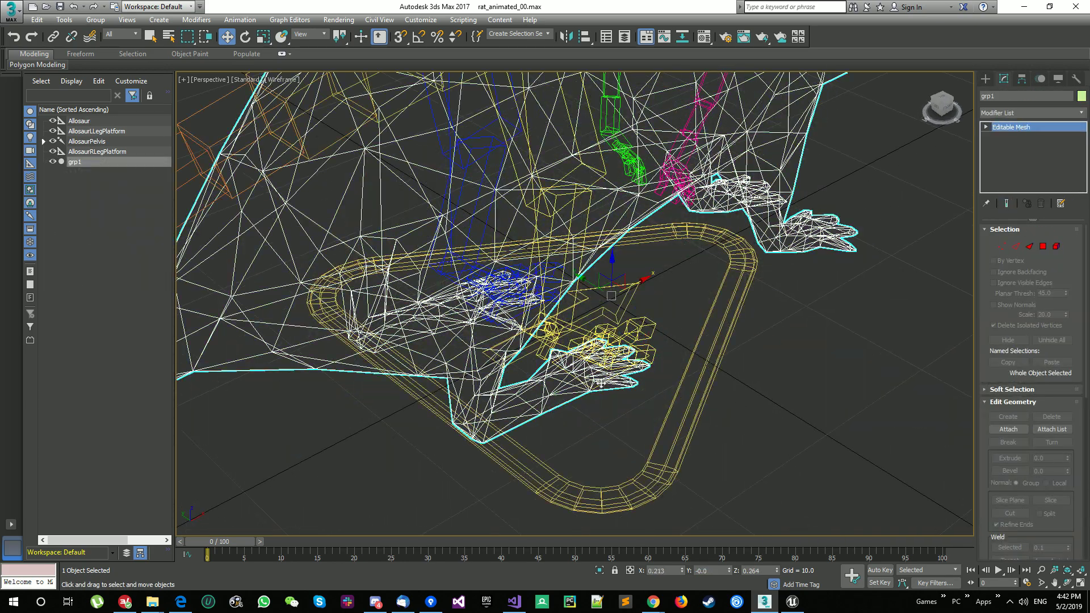
left_click(676, 330)
left_click(625, 37)
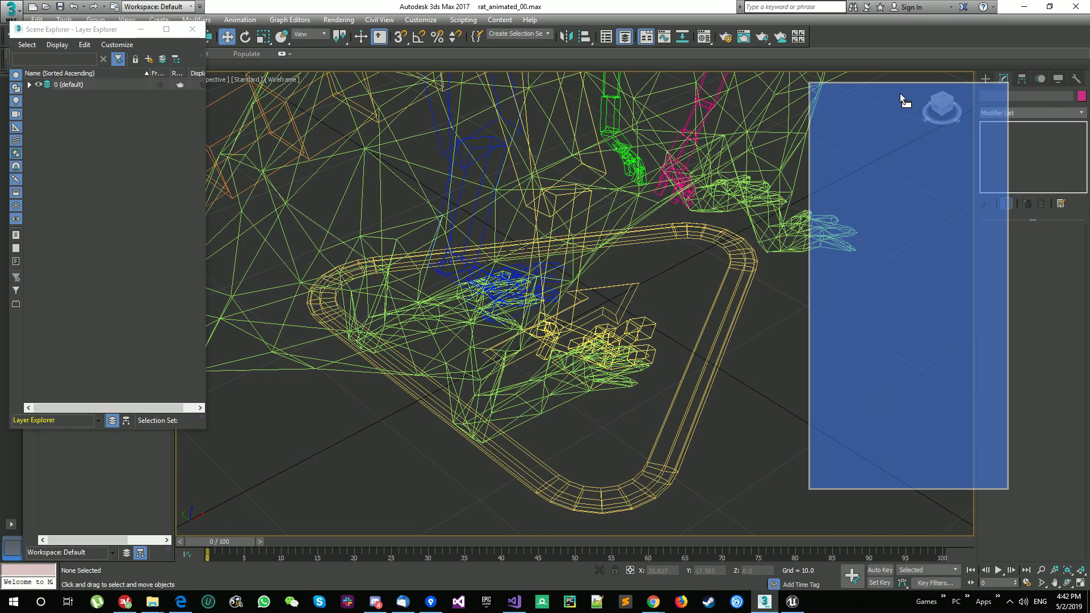
left_click(868, 147)
key("z")
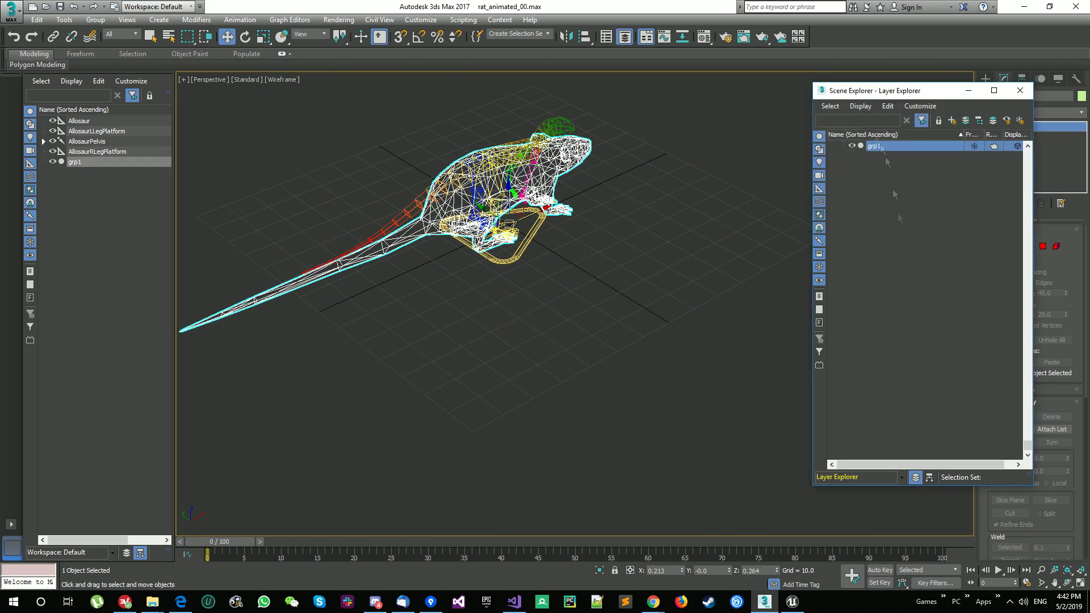
left_click(958, 121)
key("Return")
left_click(974, 166)
middle_click_drag(761, 219, 706, 226, "alt")
left_click_drag(908, 91, 1089, 111)
Reduce the number of digits on the Allosaur rig's right foot to 1 in the palm's ankle setup.
scroll(545, 256, "up", 6)
left_click(602, 335)
middle_click_drag(654, 335, 595, 339, "alt")
left_click_drag(595, 339, 537, 332)
scroll(537, 332, "up", 2)
middle_click_drag(537, 333, 480, 307, "alt")
left_click(407, 273)
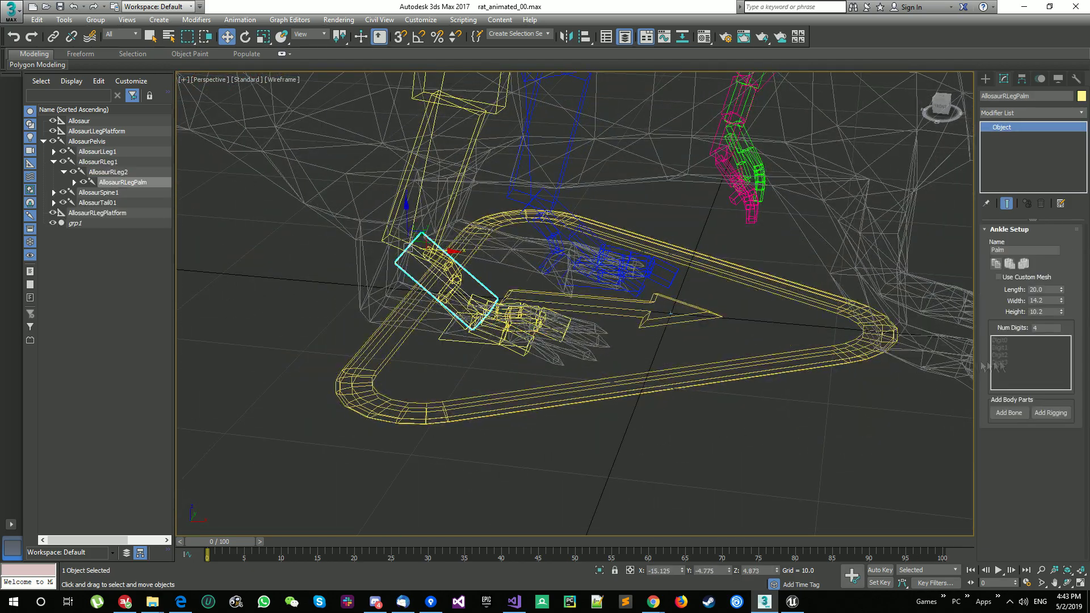
left_click(552, 330)
Check whether the new digit on the rig's right foot can be selected.
middle_click_drag(511, 372, 497, 360, "alt")
left_click(500, 346)
mouse_move(531, 334)
left_mouse_down()
mouse_move(542, 334)
mouse_move(531, 333)
left_mouse_up()
middle_click_drag(518, 354, 530, 343, "alt")
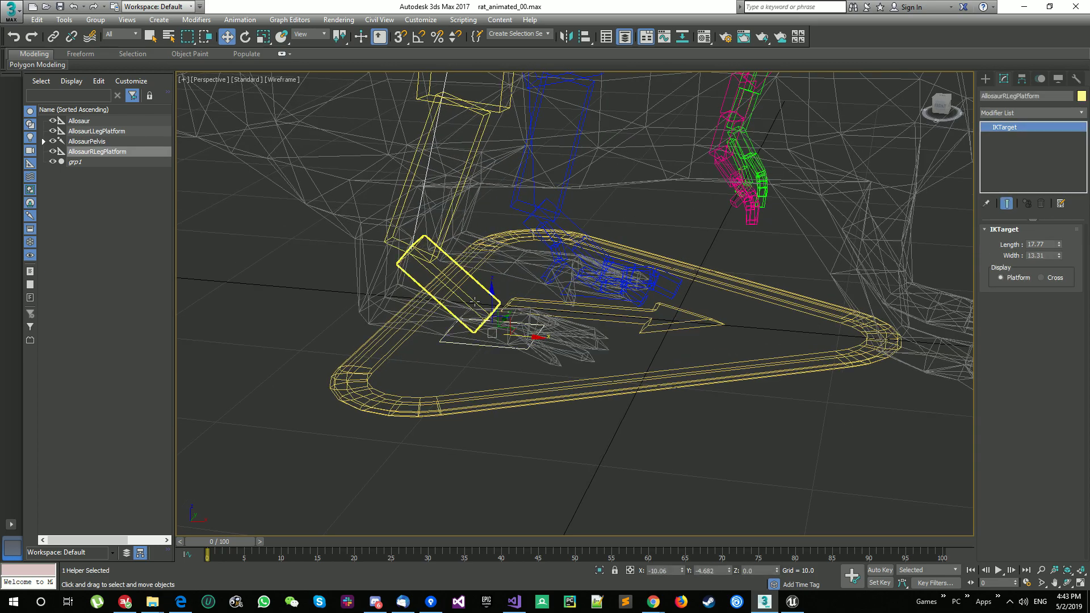
left_click(489, 316)
middle_click_drag(585, 312, 578, 329, "alt")
left_click(578, 328)
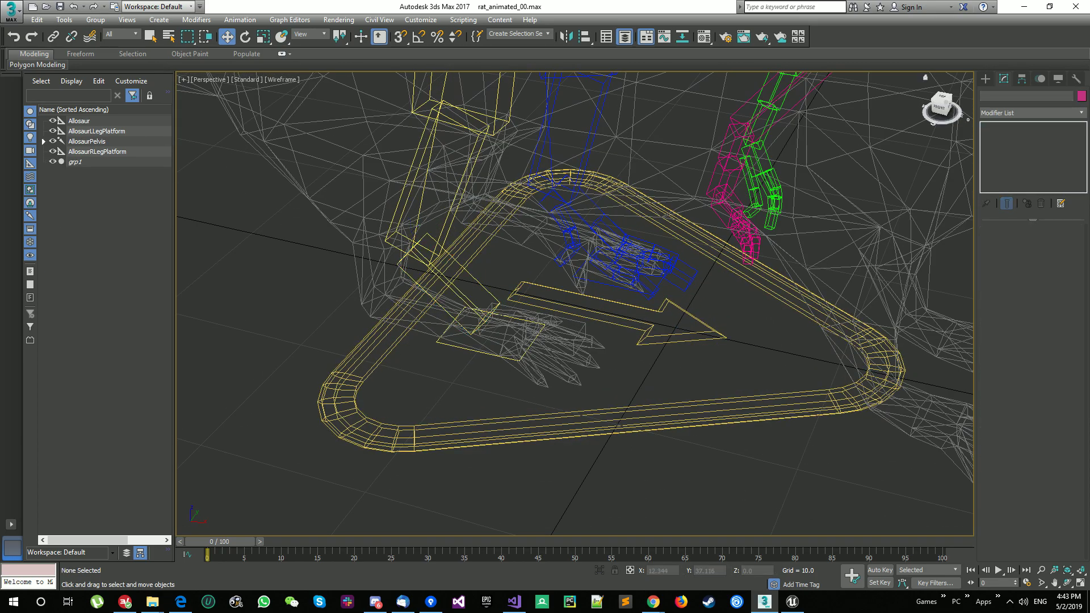
Move the bones AllosaurRLegDigit11 and AllosaurRLegDigit12 from the Mesh layer to the default layer.
double_click(529, 330)
left_click(719, 170)
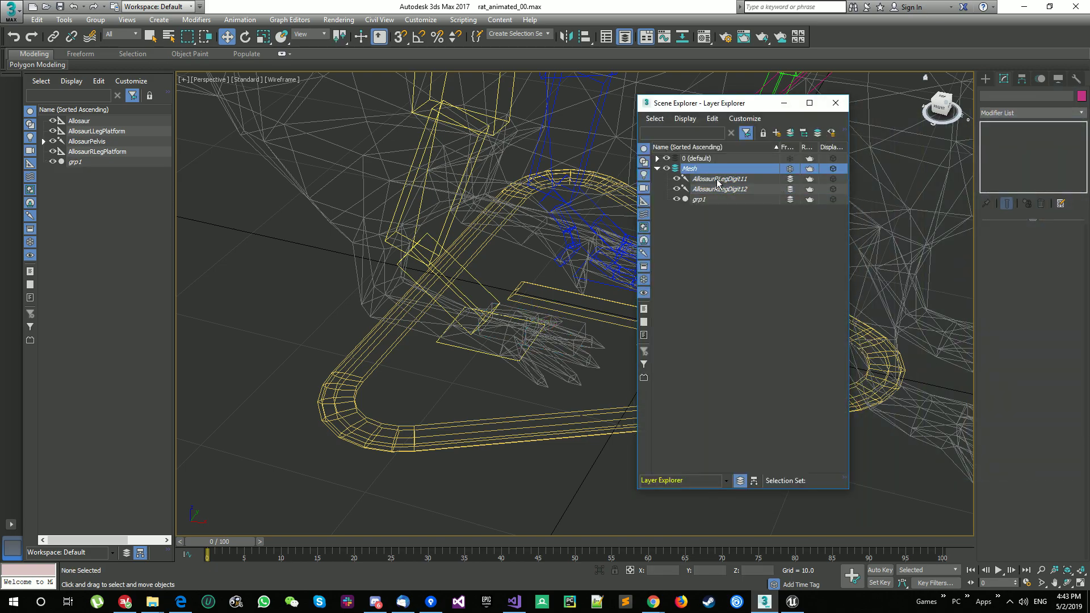
left_click(718, 181)
left_click(718, 189, "ctrl")
left_click_drag(718, 188, 704, 160)
left_click_drag(844, 232, 844, 193)
left_click(625, 37)
Fit the right foot's palm and its single digit's bones to the rat's right hind foot.
left_click(471, 349)
middle_click_drag(446, 293, 365, 358, "alt")
left_click(365, 358)
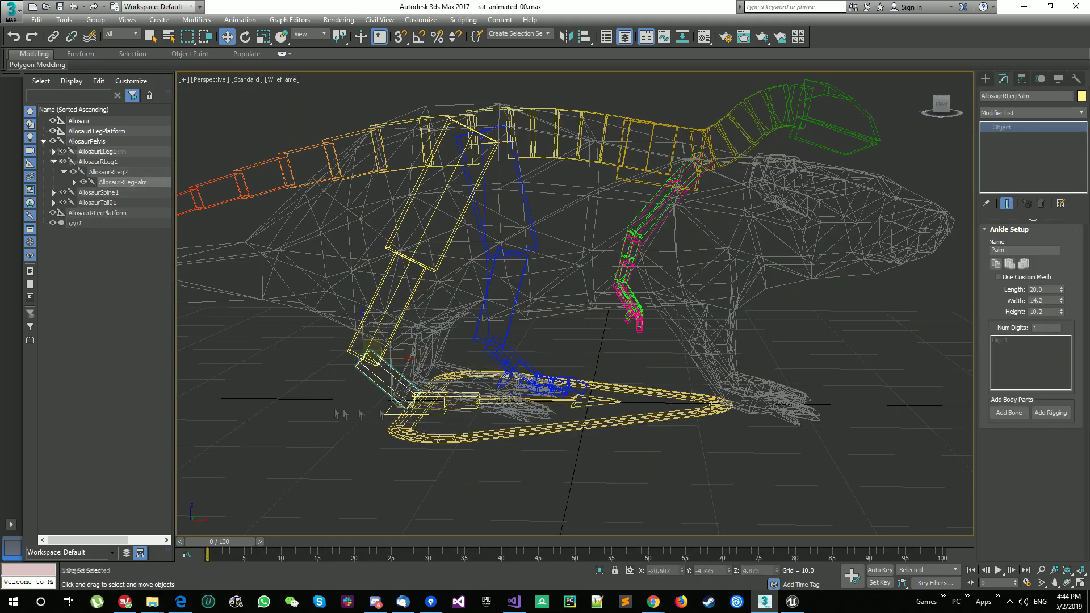
left_click(332, 413)
middle_click_drag(332, 413, 315, 446, "alt")
left_click(568, 344)
middle_click_drag(587, 335, 552, 311, "alt")
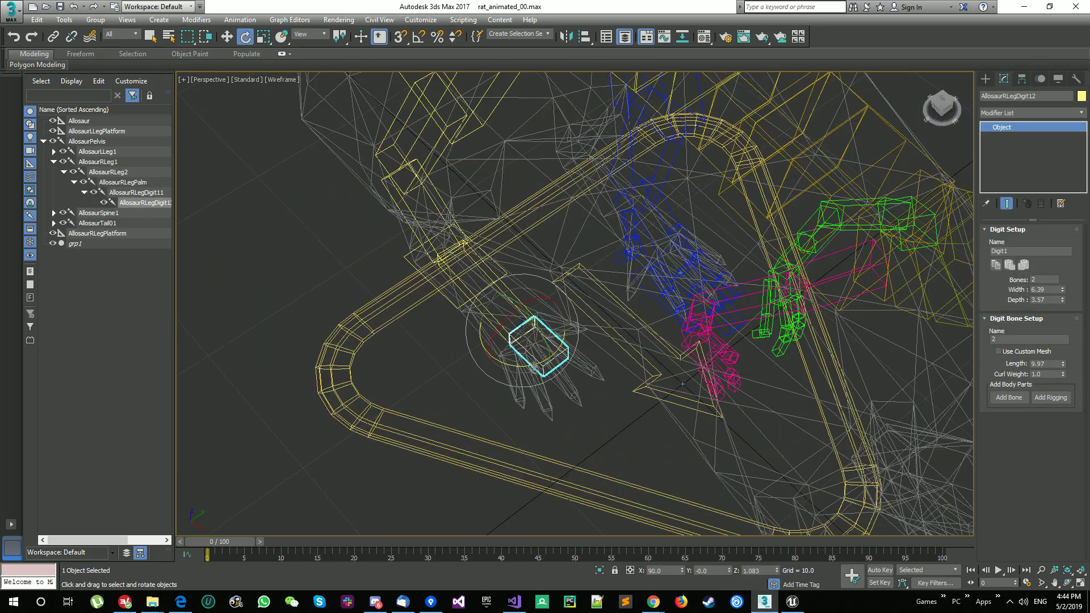
middle_click_drag(461, 338, 494, 288, "alt")
Try to scale the lower right leg bone to match the rat's hind leg.
left_click(397, 329)
middle_click_drag(397, 329, 415, 312, "alt")
left_click(426, 318)
key("e")
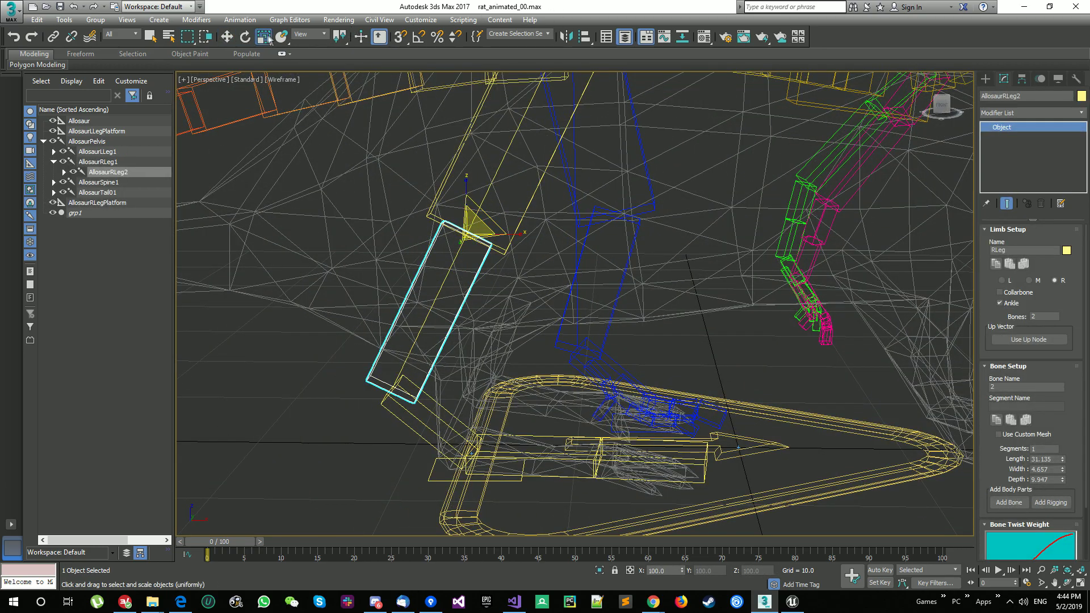
left_click_drag(489, 187, 493, 180)
left_click(408, 393)
left_click_drag(353, 351, 358, 364)
left_click(319, 397)
middle_click_drag(319, 397, 321, 379, "alt")
left_click(415, 307)
key("w")
left_click(461, 490)
left_click(333, 456)
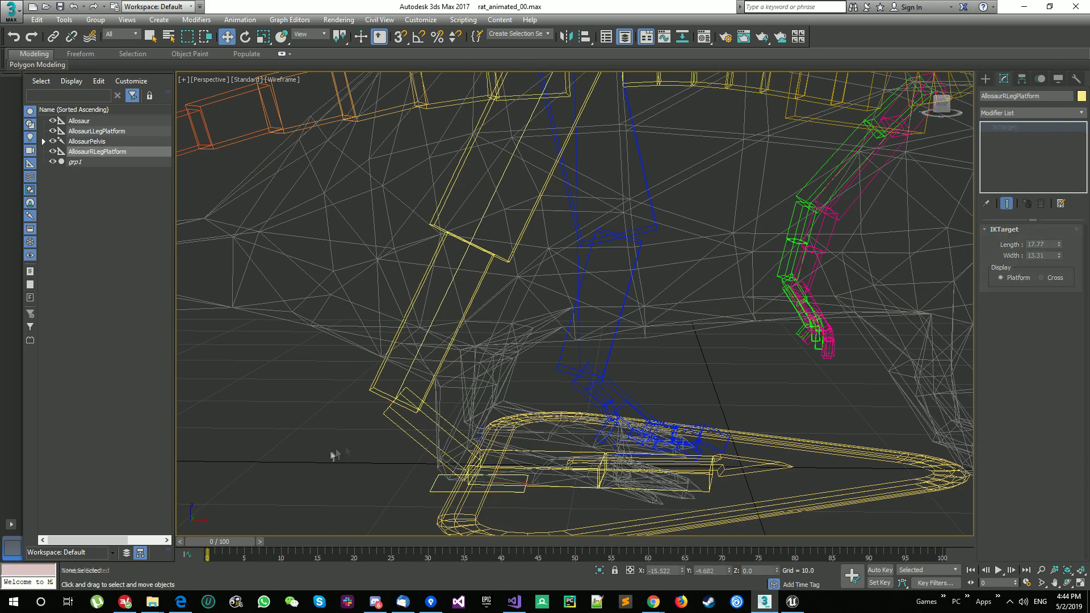
left_click(400, 426)
left_click_drag(406, 391, 417, 393)
key("ctrl+z")
Bend the rig's right leg by moving the knee forward and placing the palm bone upright above the heel.
left_click(439, 380)
left_click(478, 341)
left_click(489, 262)
left_click_drag(489, 226, 552, 240)
left_click(417, 398)
left_click_drag(408, 387, 480, 410)
key("e")
key("w")
scroll(455, 318, "down", 10)
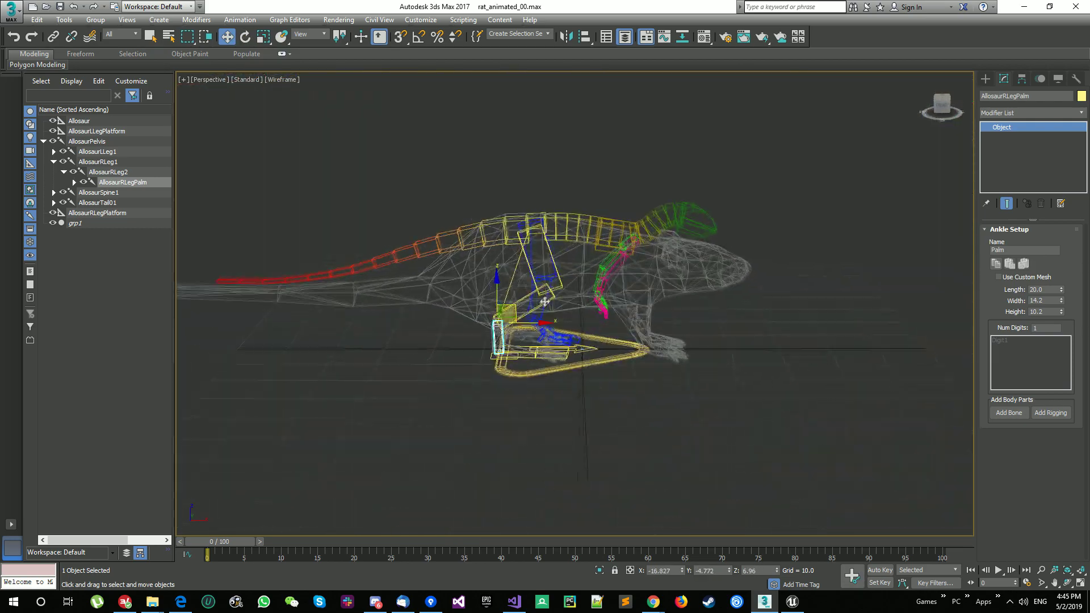
Lower the rig's pelvis and move it backward so it sits inside the rat's hips.
middle_click_drag(542, 305, 541, 287, "alt")
left_click(539, 220)
middle_click_drag(539, 220, 548, 211, "alt")
scroll(548, 212, "up", 3)
left_click_drag(574, 190, 575, 244)
left_click_drag(613, 278, 532, 274)
left_click_drag(494, 250, 494, 241)
Fit the remaining leg, spine, rib cage, tail, arm and head bones to the rat's body.
middle_click_drag(482, 250, 706, 288)
left_click(787, 275)
left_click(710, 289)
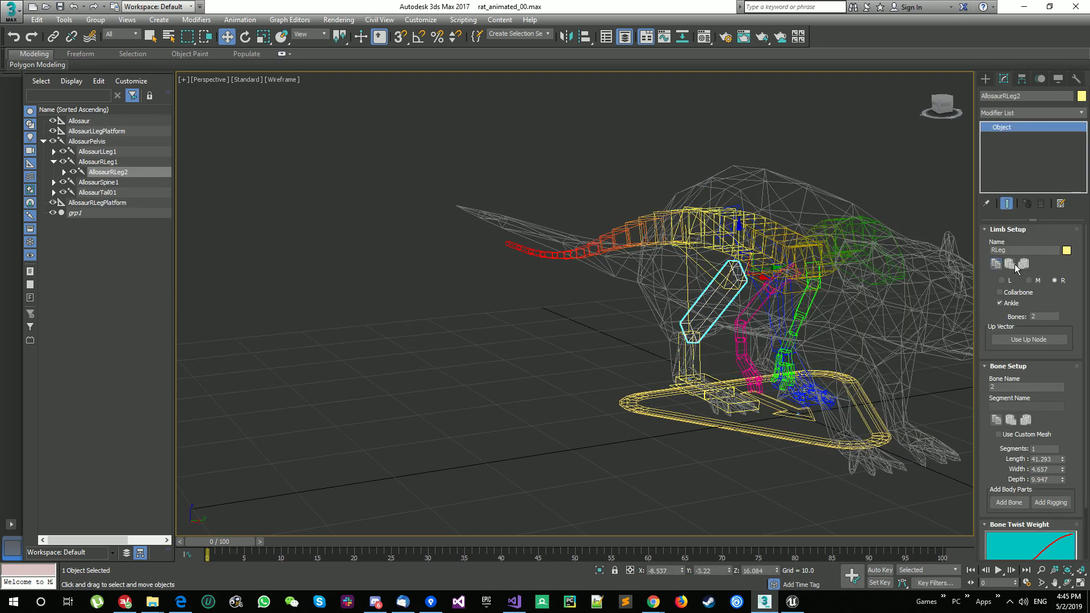
left_click(690, 354)
left_click(717, 312)
middle_click_drag(781, 344, 781, 312, "alt")
middle_click_drag(717, 340, 840, 287, "alt")
left_click(800, 281)
left_click(839, 287)
left_click_drag(840, 286, 809, 292)
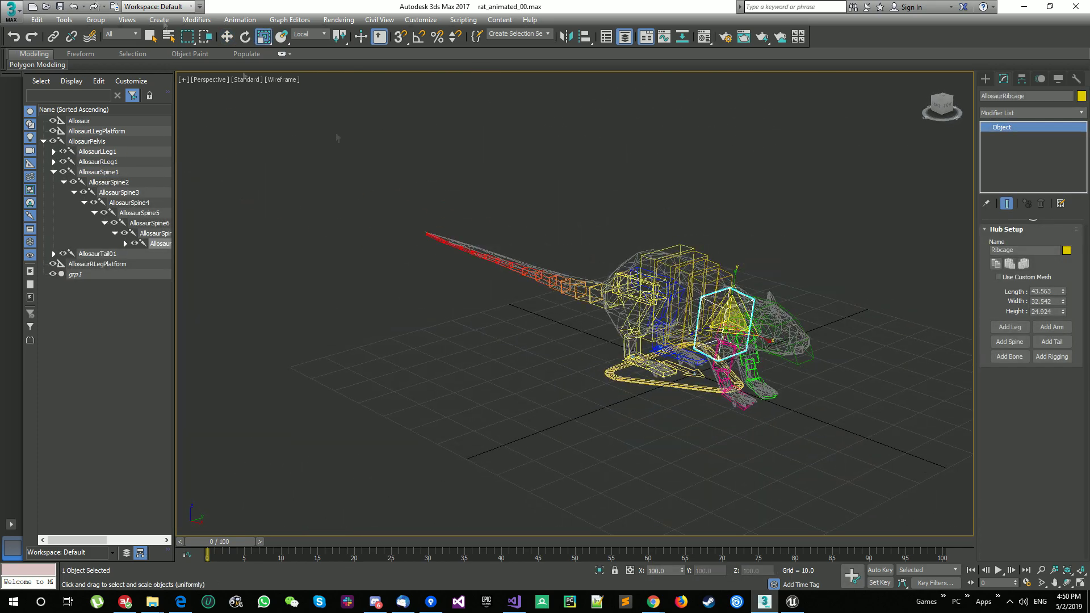
Save the scene as rat_animated_01.max and again as a new version named rat_animated_02.max.
left_click(11, 10)
left_click(34, 149)
left_click(349, 445)
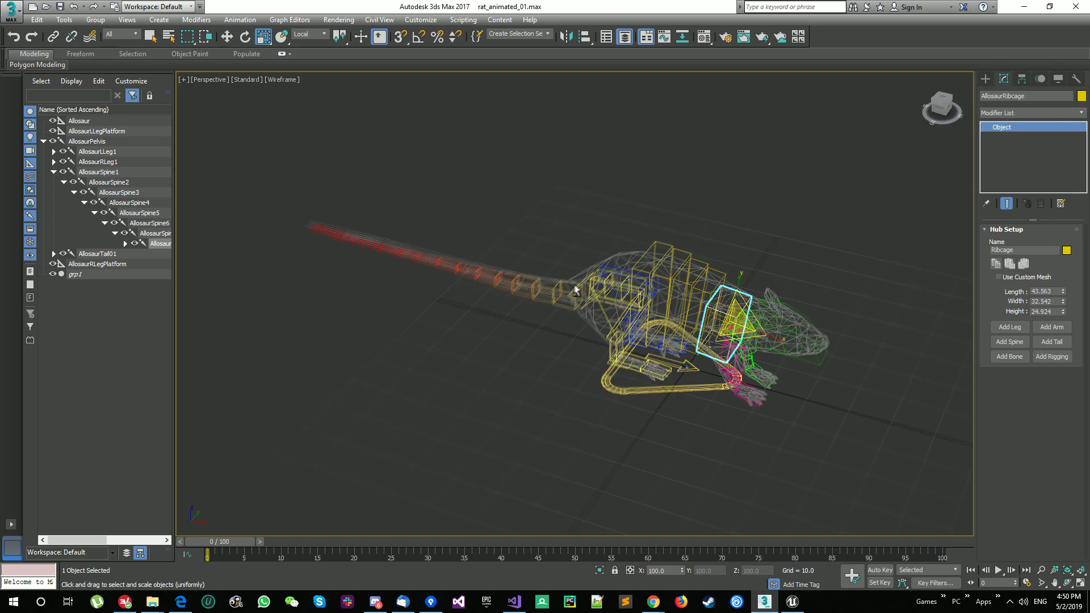
key("alt+f")
type("a")
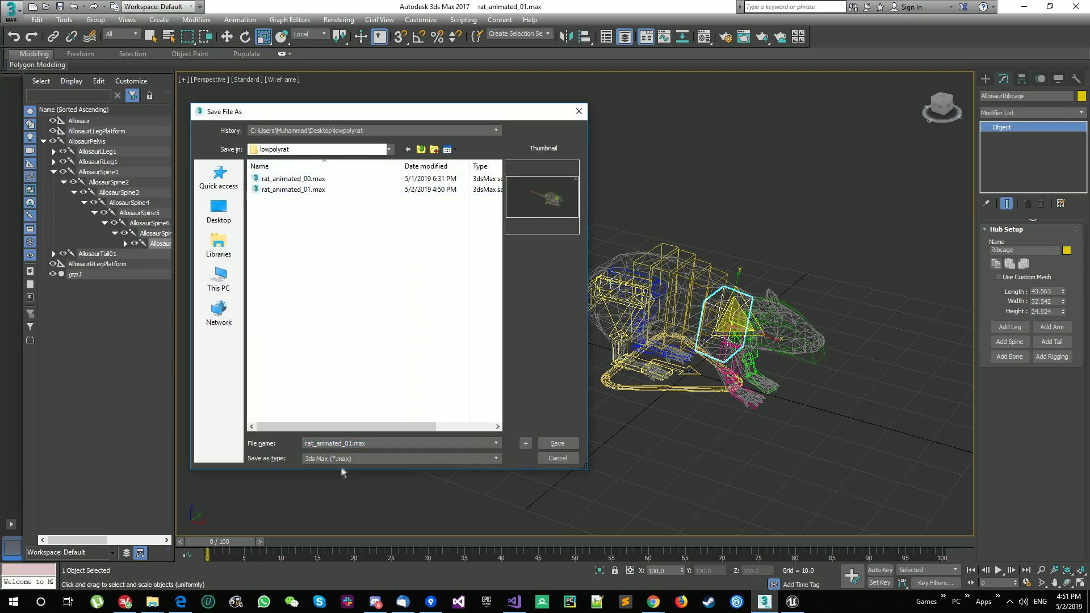
type("2")
key("Return")
Display the viewport shaded with edged faces and unfreeze the Mesh layer.
key("F3")
middle_click_drag(620, 343, 627, 314, "alt")
left_click(626, 37)
left_click(802, 151)
left_click(920, 161)
left_click(972, 95)
left_click(818, 193)
middle_click_drag(710, 352, 733, 363, "alt")
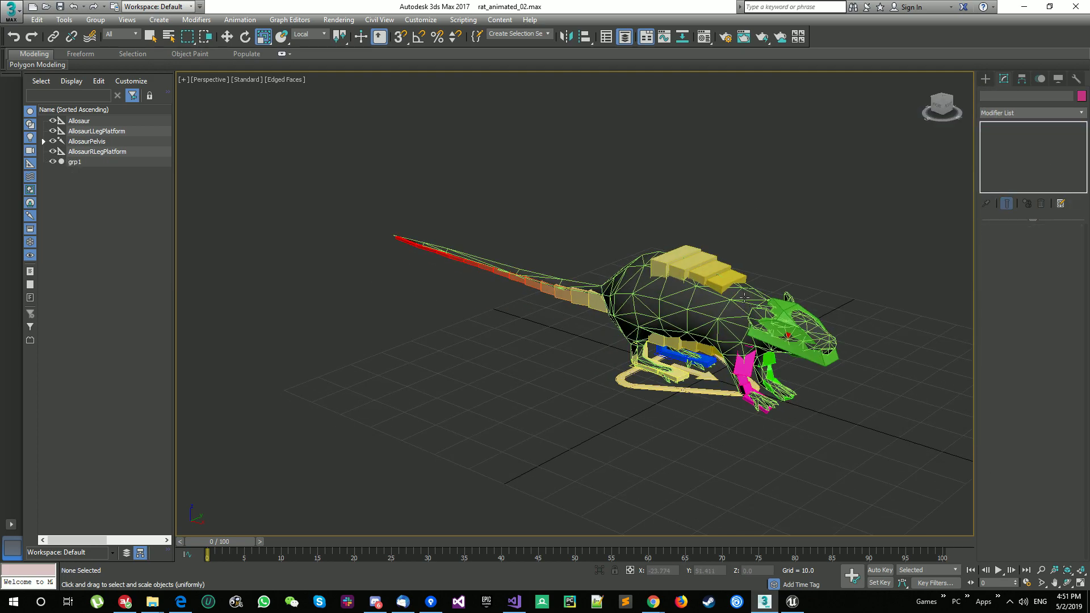
Apply a Skin modifier to the rat mesh grp1.
scroll(795, 295, "up", 5)
left_click(642, 318)
left_click(1081, 113)
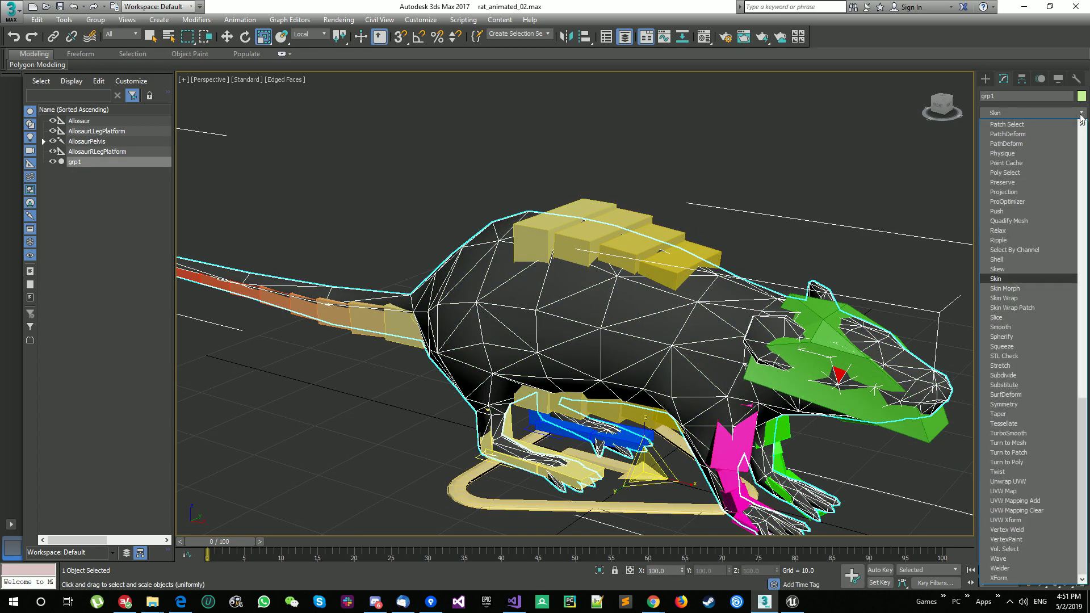
left_click(997, 279)
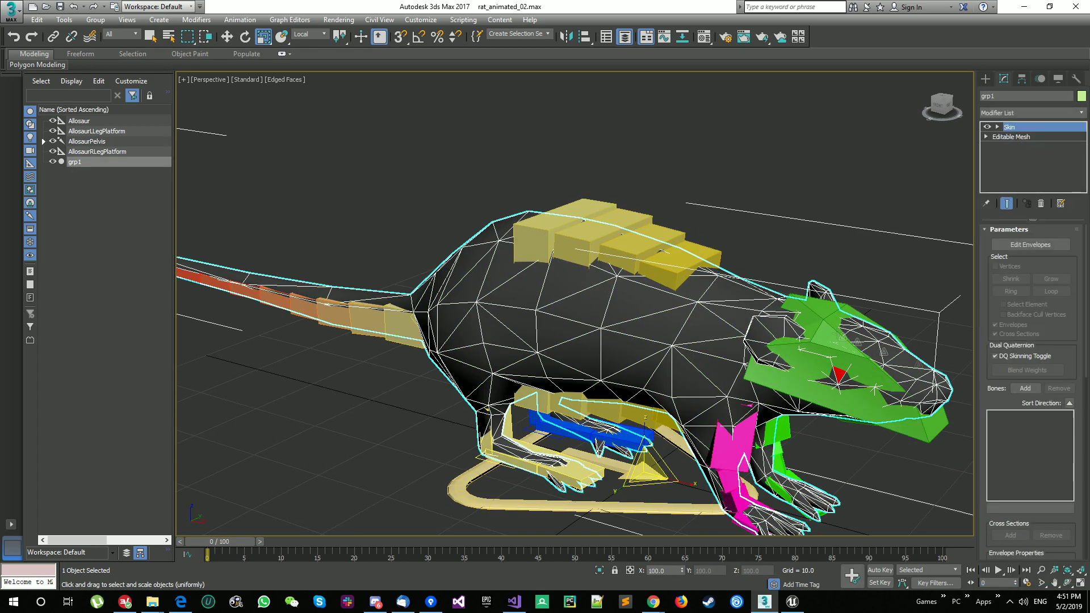
Add AllosaurPelvis and all of its child bones to the rat mesh's Skin modifier.
double_click(85, 142)
right_click(114, 141)
left_click(127, 155)
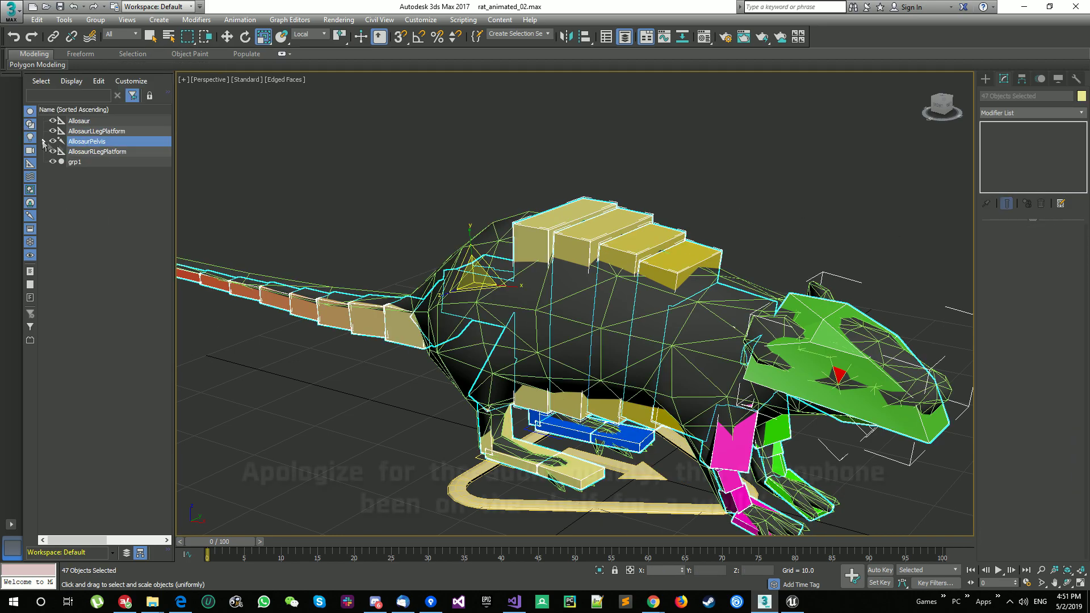
left_click(500, 318)
left_click(1026, 389)
double_click(66, 101)
left_click(186, 317)
Test the skinning by rotating the rig's head bone and undo the rotation.
left_click(818, 214)
middle_click_drag(818, 215, 812, 221, "alt")
left_click(823, 335)
key("e")
left_click_drag(795, 347, 818, 347)
key("ctrl+z")
Save the scene as a new version named rat_animated_03.max.
left_click(12, 10)
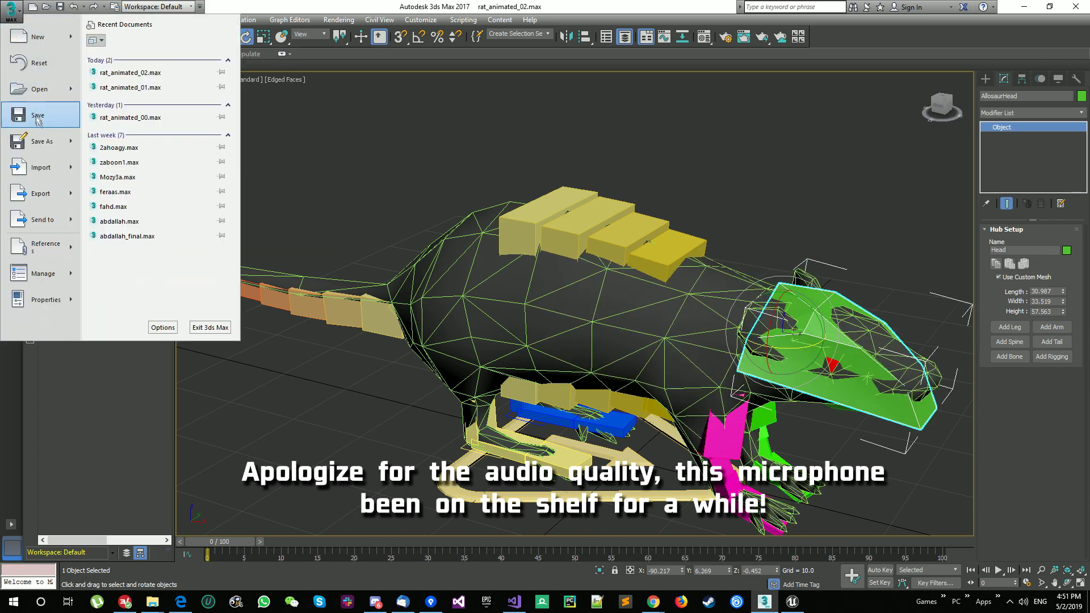
left_click(37, 115)
type("3")
left_click(558, 444)
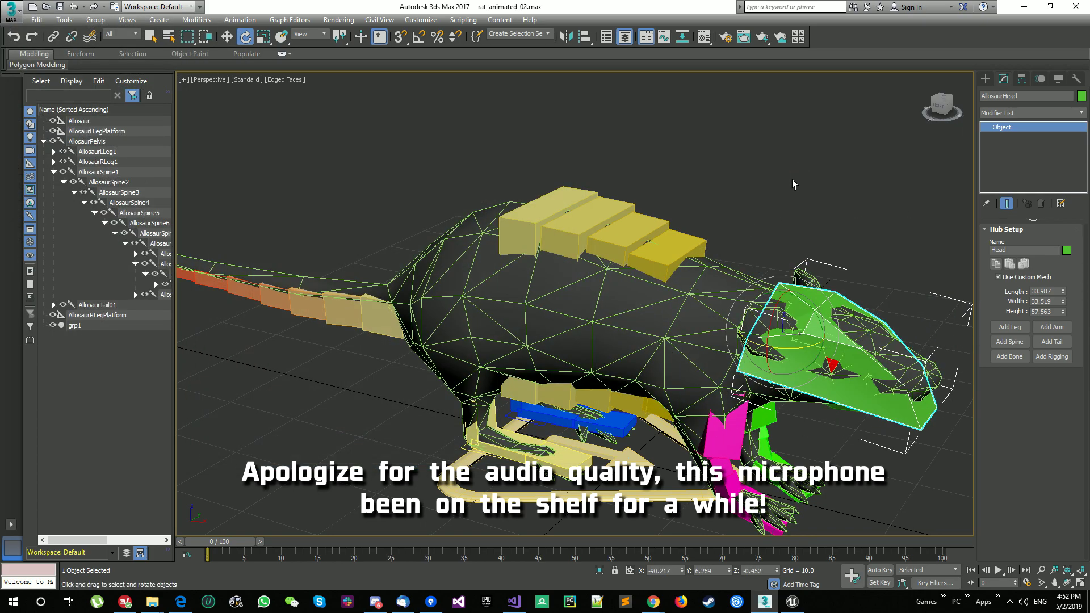
Put the rig's bones on a new layer named ratRig and check the contents of the Mesh layer.
left_click(793, 180)
middle_click_drag(794, 180, 800, 182, "alt")
double_click(85, 143)
left_click(625, 37)
left_click_drag(783, 100, 883, 102)
left_click(942, 133)
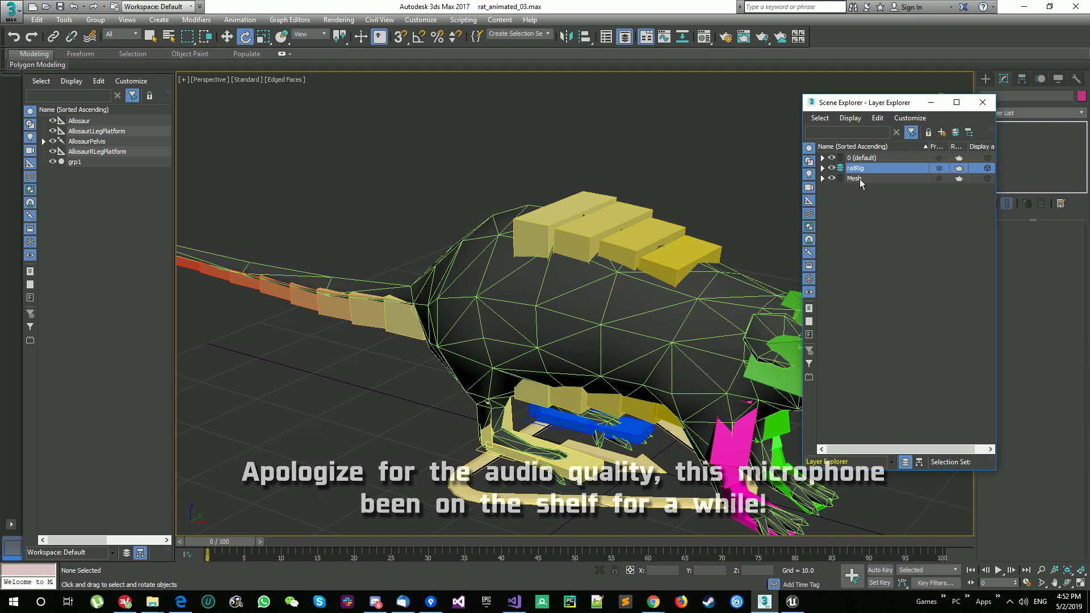
left_click(854, 179)
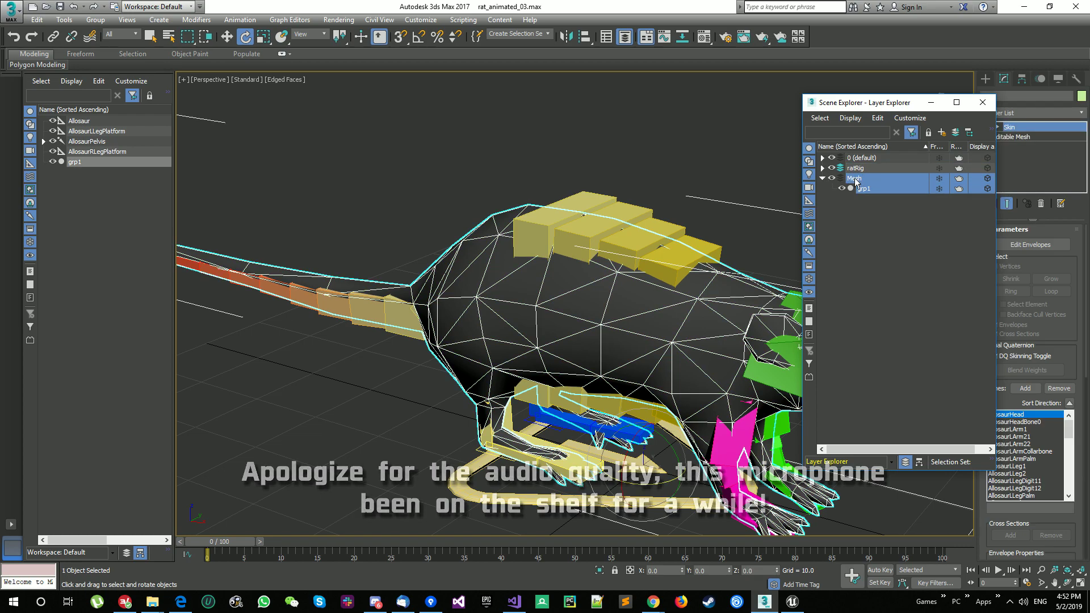
left_click(862, 188)
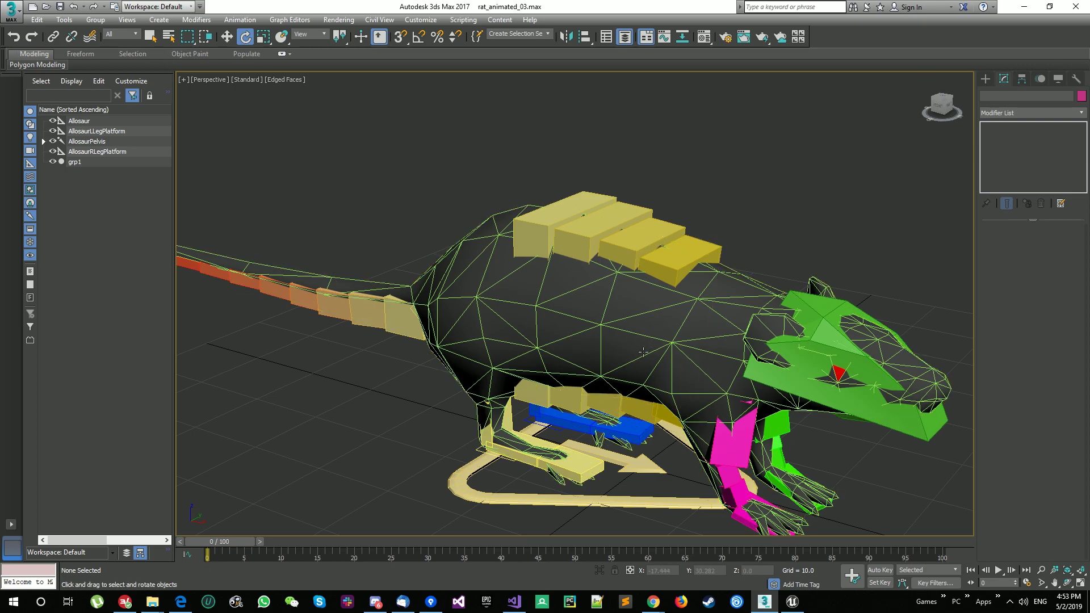
Add an absolute animation layer to the CAT rig with the AllosaurSpine3 bone selected.
scroll(642, 352, "down", 3)
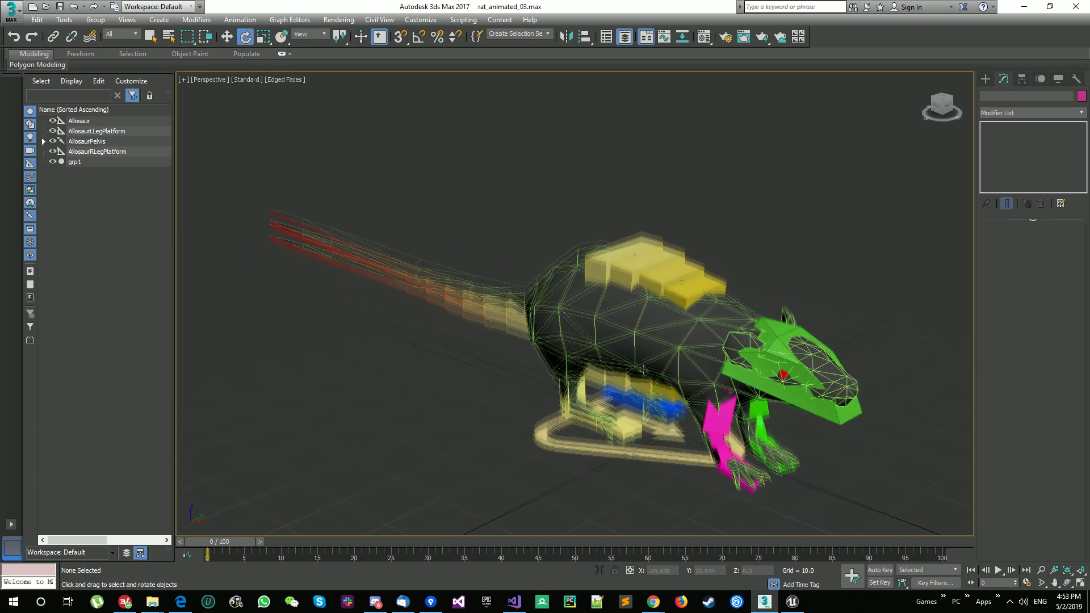
left_click(628, 402)
left_click(605, 239)
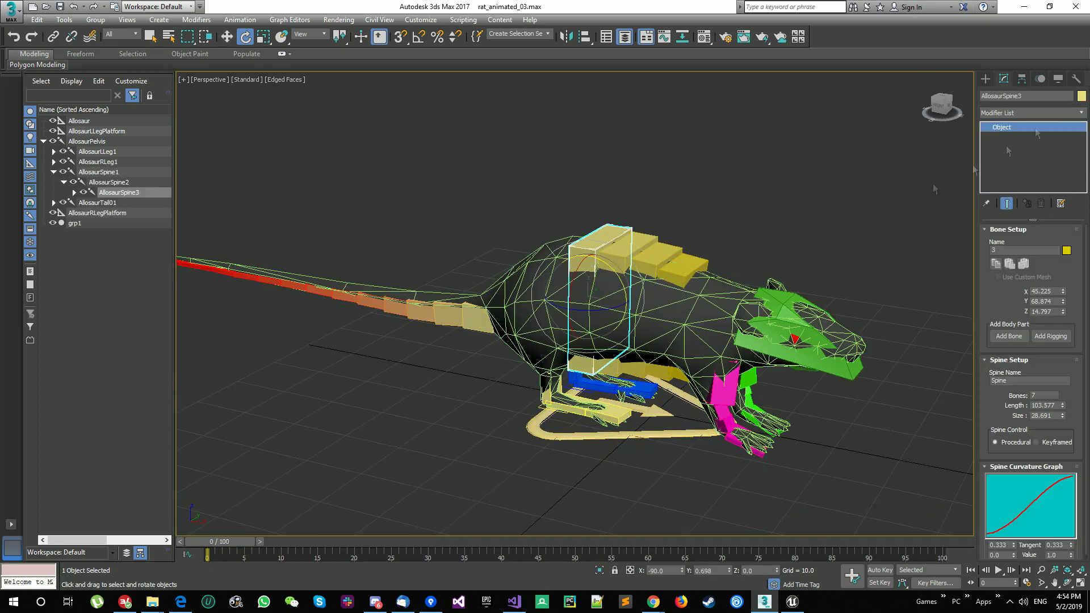
left_click(1041, 79)
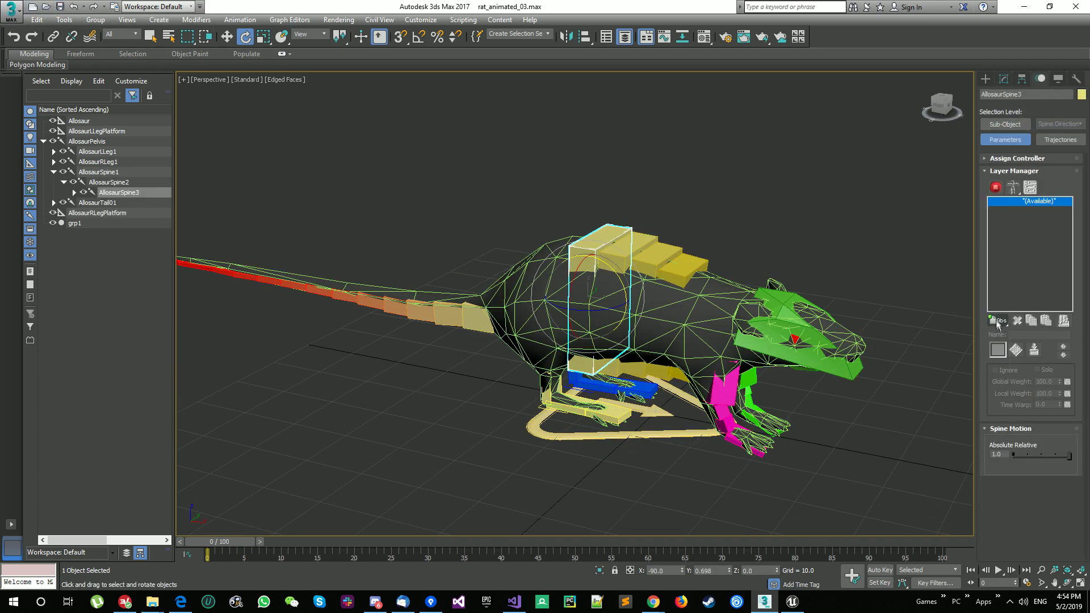
left_click(998, 322)
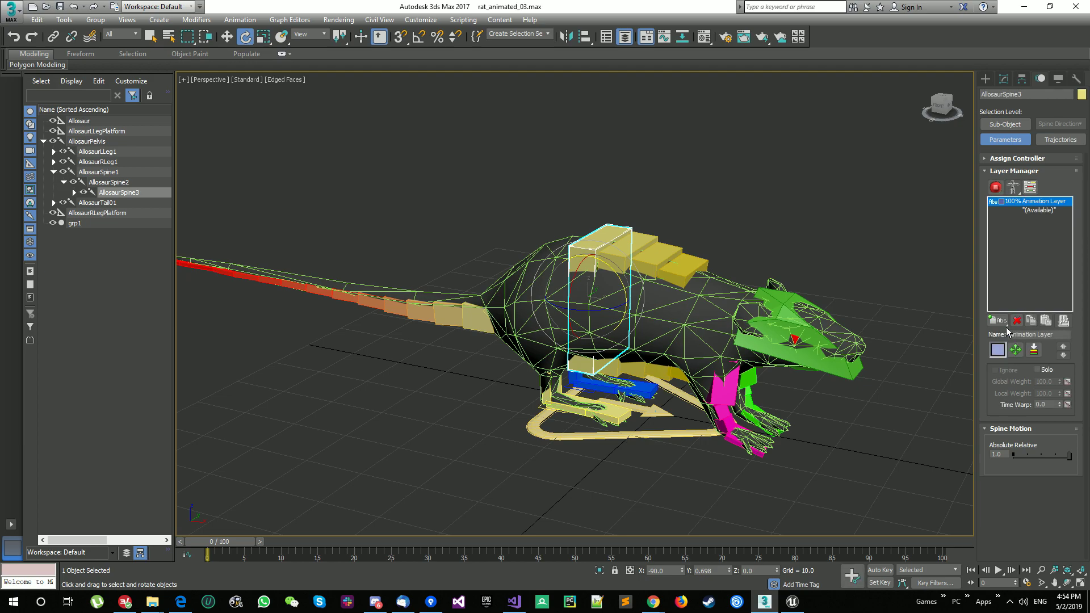
Save the scene as rat_animated_04_runAnimation.max.
left_click(5, 11)
left_click(80, 156)
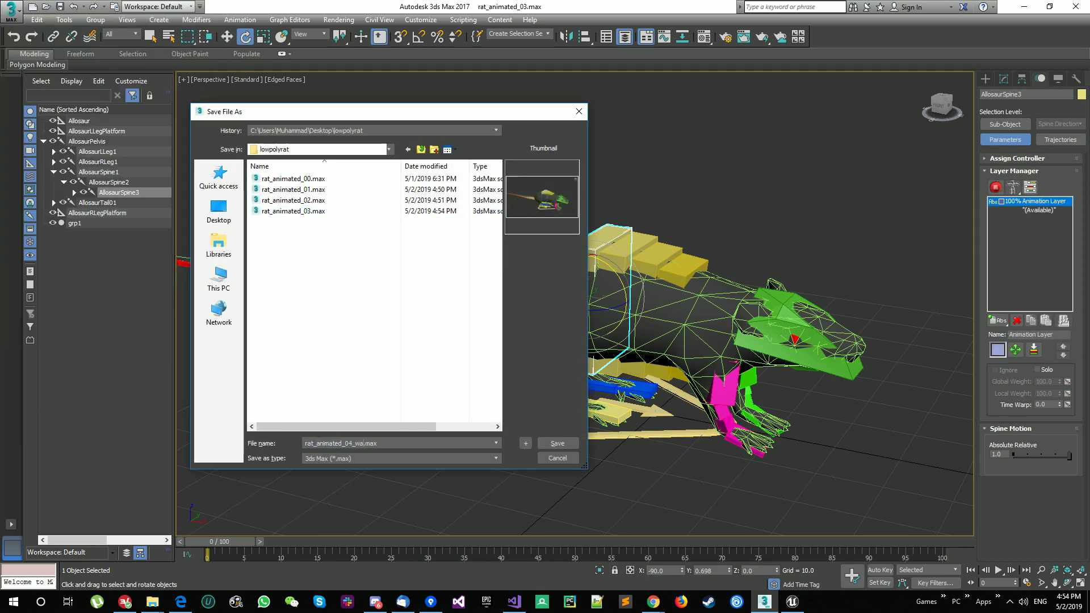
key("Return")
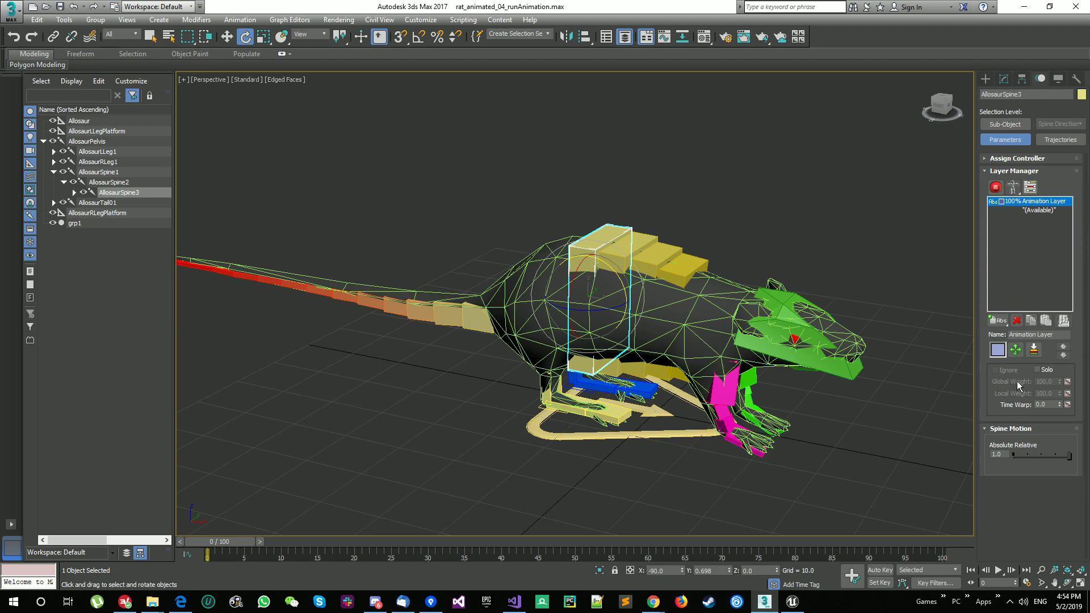
Select the AllosaurSpine6 bone and switch the CAT rig from setup mode to animation mode.
middle_click_drag(855, 312, 920, 334, "alt")
left_click(677, 436)
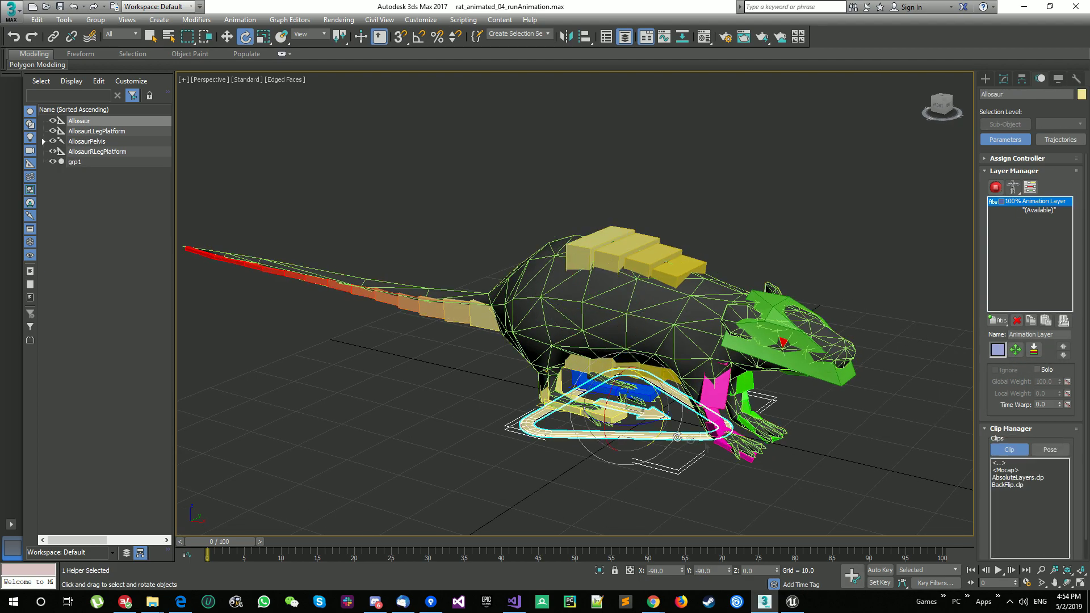
left_click(834, 484)
left_click(683, 270)
left_click(995, 188)
Replace the absolute Animation Layer with a CATMotion layer on the rig.
left_click(1004, 80)
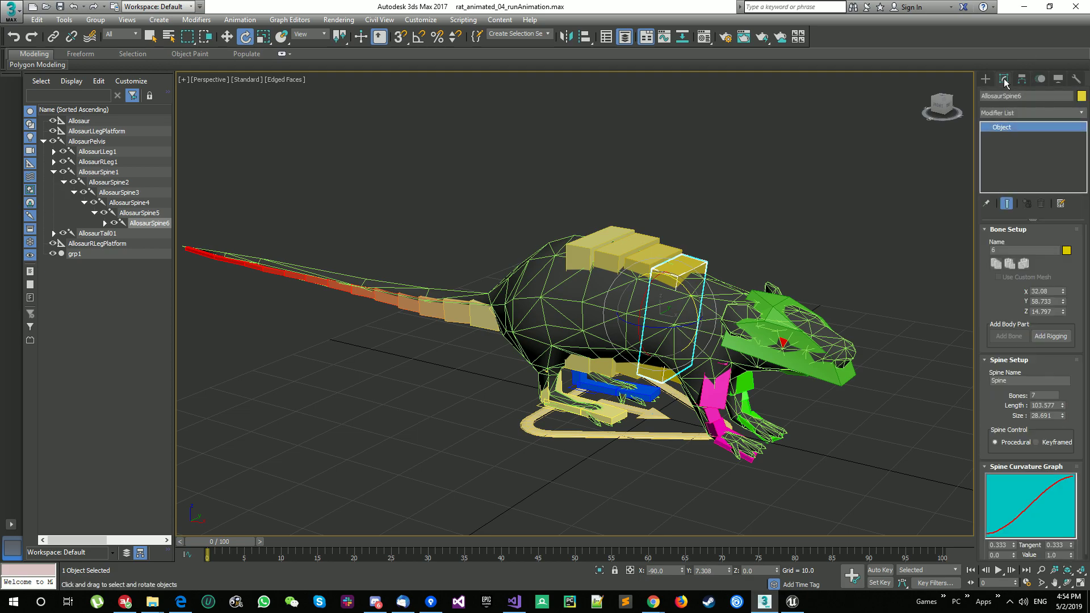
left_click(1039, 80)
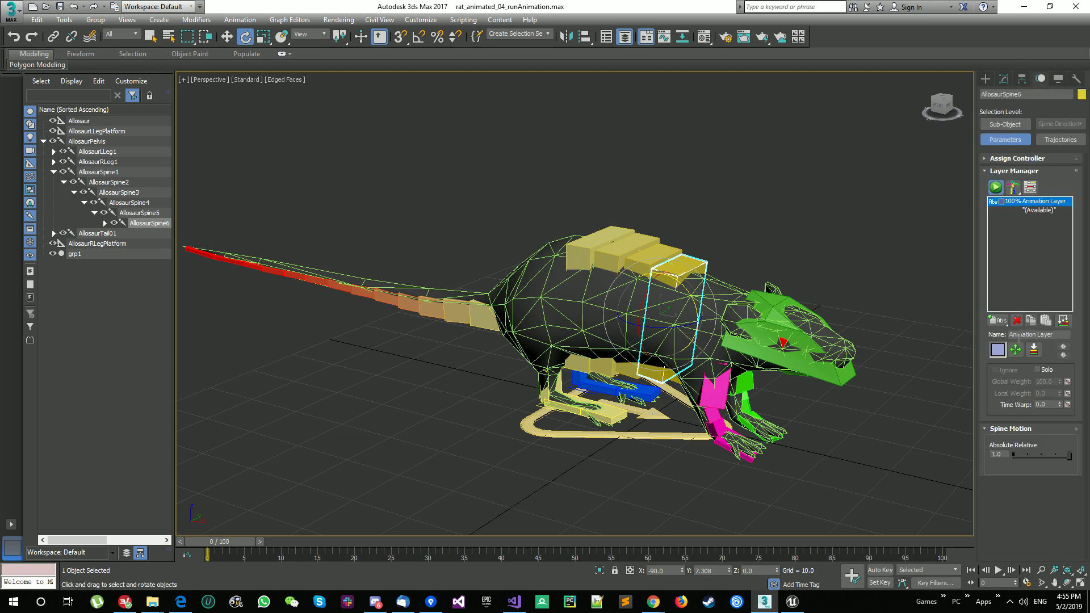
left_click_drag(999, 324, 1000, 376)
left_click(1017, 201)
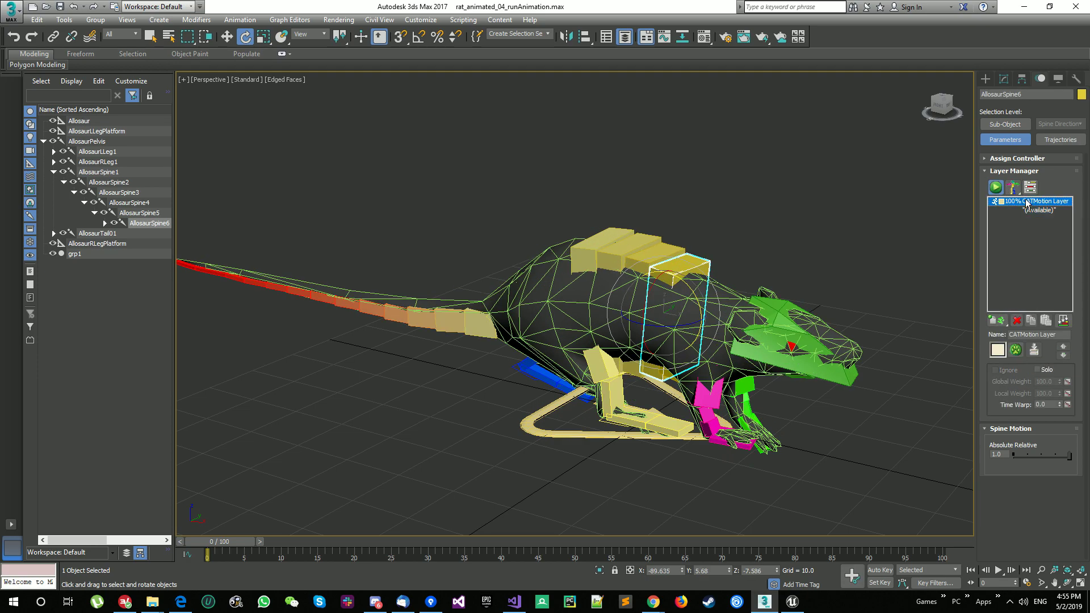
Open the CATMotion editor, load the GameCharRun preset into the existing layer, and scrub to frame 15.
left_click(1015, 349)
left_click_drag(536, 229, 410, 76)
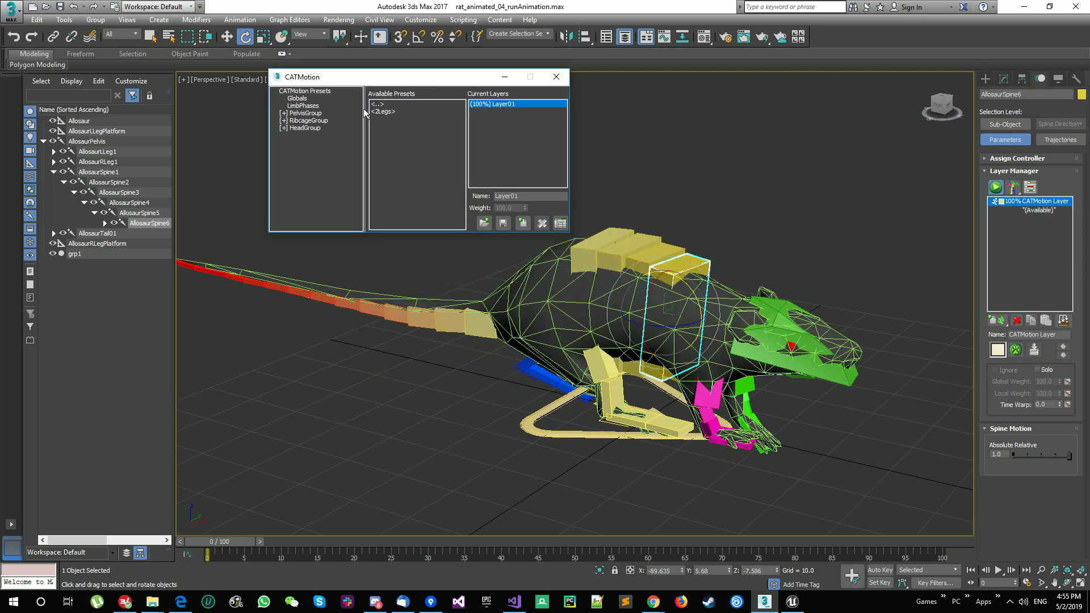
double_click(405, 119)
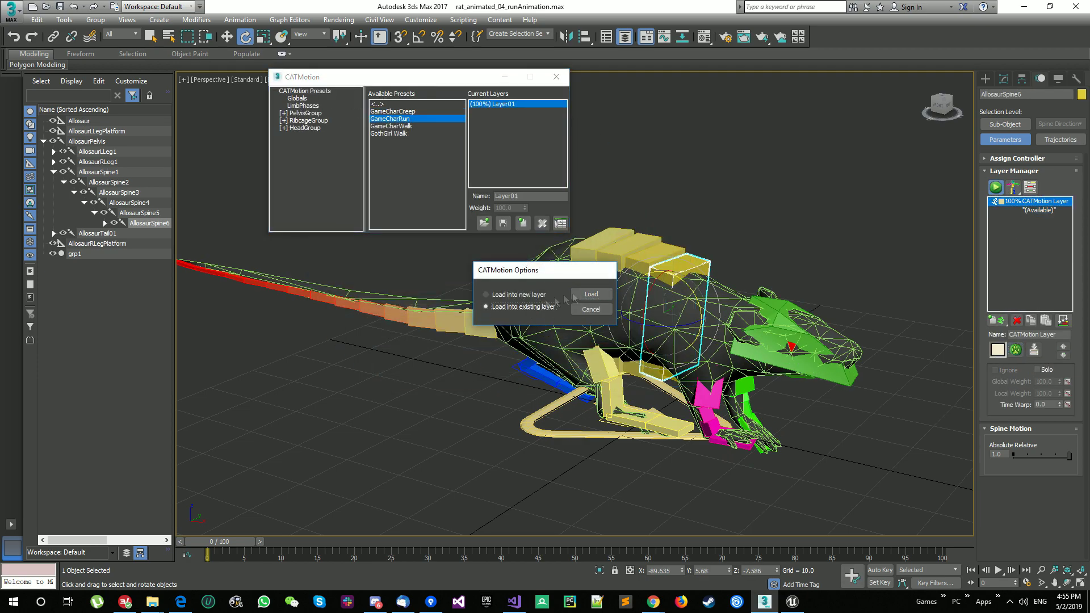
left_click(591, 294)
left_click_drag(222, 543, 319, 553)
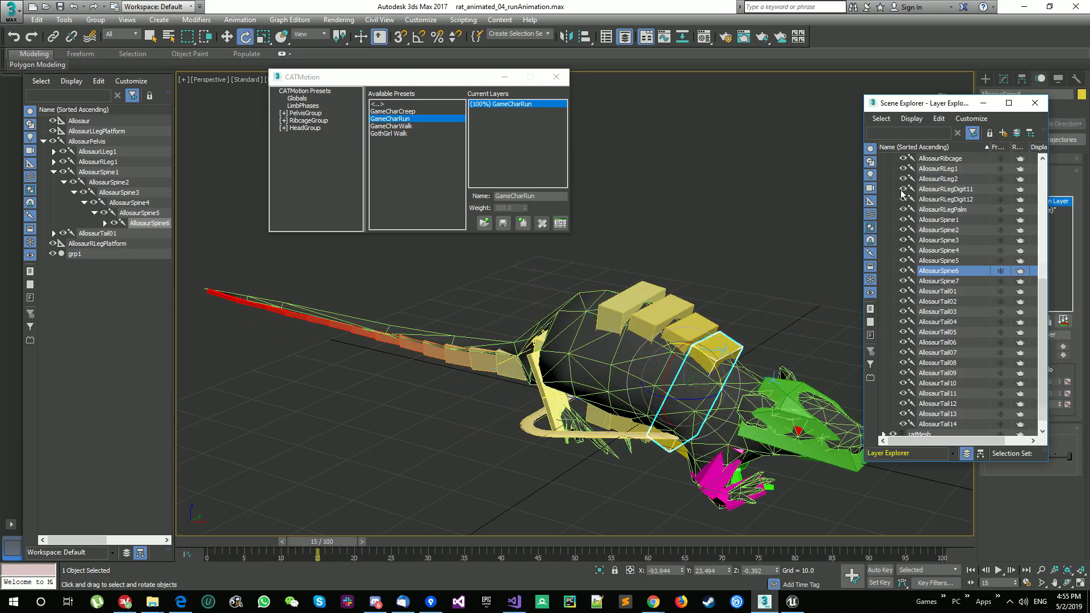
Hide the ratRig layer and play the run animation on the rat mesh alone.
scroll(901, 194, "up", 7)
left_click(884, 169)
left_click_drag(864, 350, 788, 350)
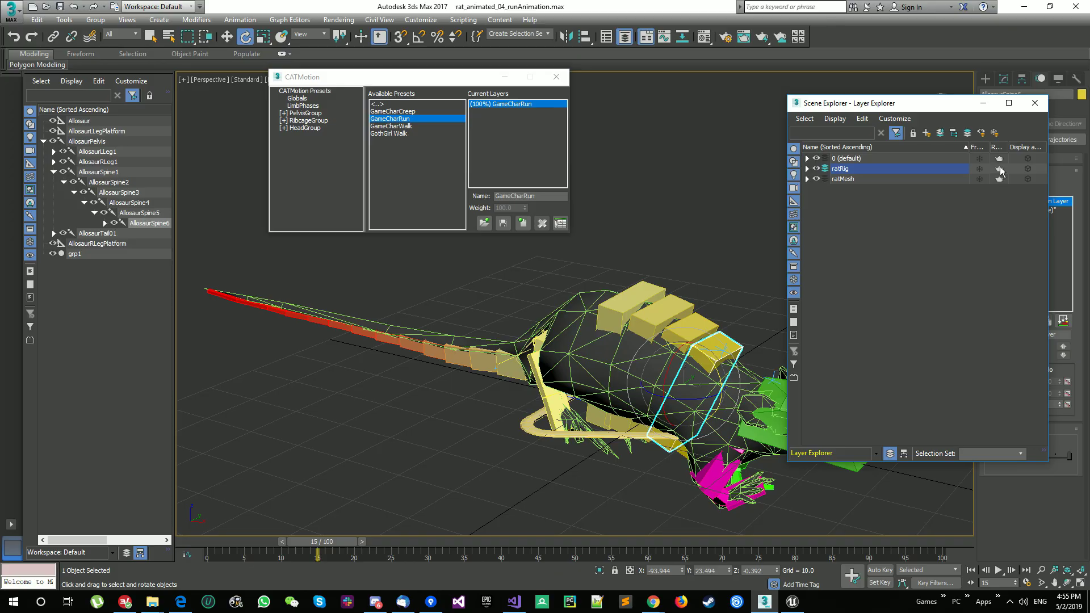
left_click(816, 168)
left_click(1035, 103)
left_click(998, 570)
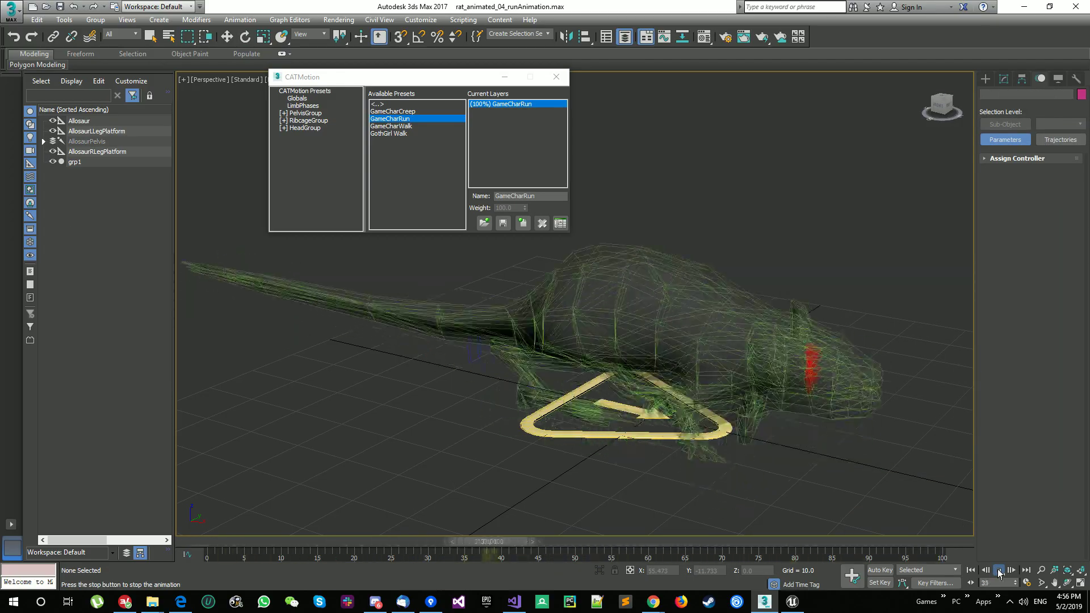
left_click(1000, 573)
From frame 0, load the GameCharCreep preset into the existing CATMotion layer, preview it, and close the CATMotion editor.
left_click_drag(469, 543, 109, 526)
double_click(406, 112)
left_click(592, 294)
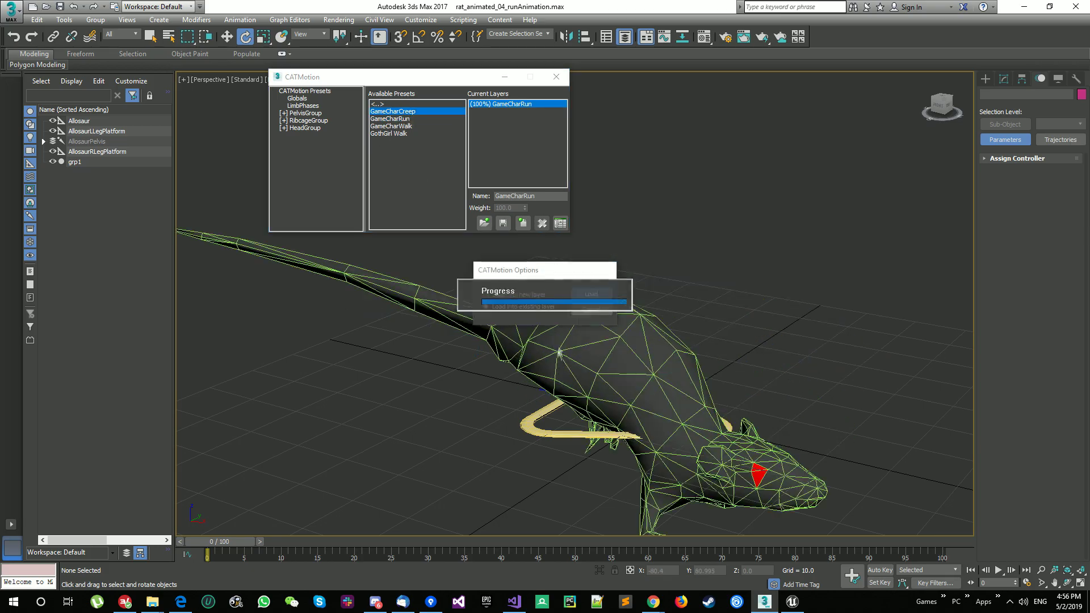
left_click(997, 570)
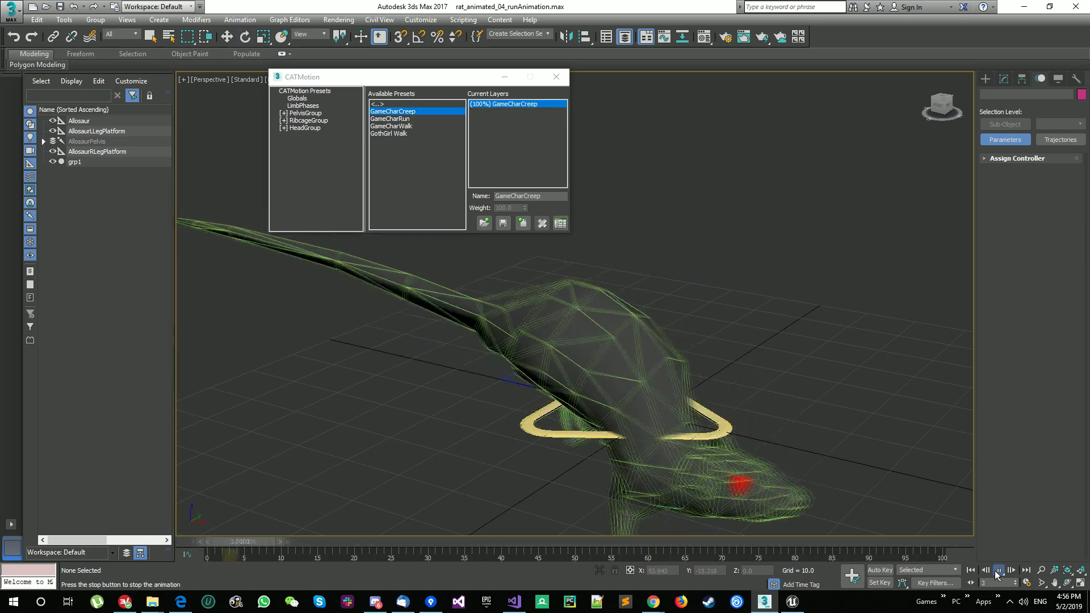
left_click(998, 571)
key("e")
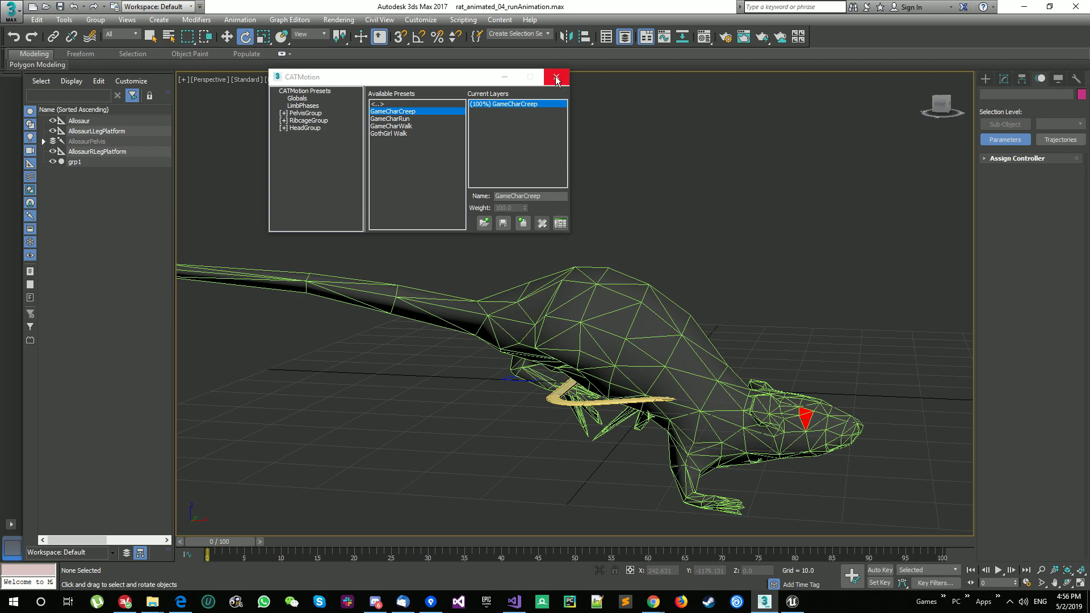
left_click(557, 79)
Show the rig again in wireframe and add an absolute animation layer beneath the CATMotion layer in the list.
key("shift+b")
left_click(568, 281)
mouse_move(1003, 507)
left_mouse_down()
mouse_move(1000, 530)
mouse_move(998, 515)
left_mouse_up()
left_click(605, 230)
mouse_move(605, 230)
middle_mouse_down("alt")
mouse_move(606, 289)
mouse_move(591, 284)
mouse_move(573, 232)
mouse_move(578, 188)
middle_mouse_up("alt")
key("F3")
left_click(568, 224)
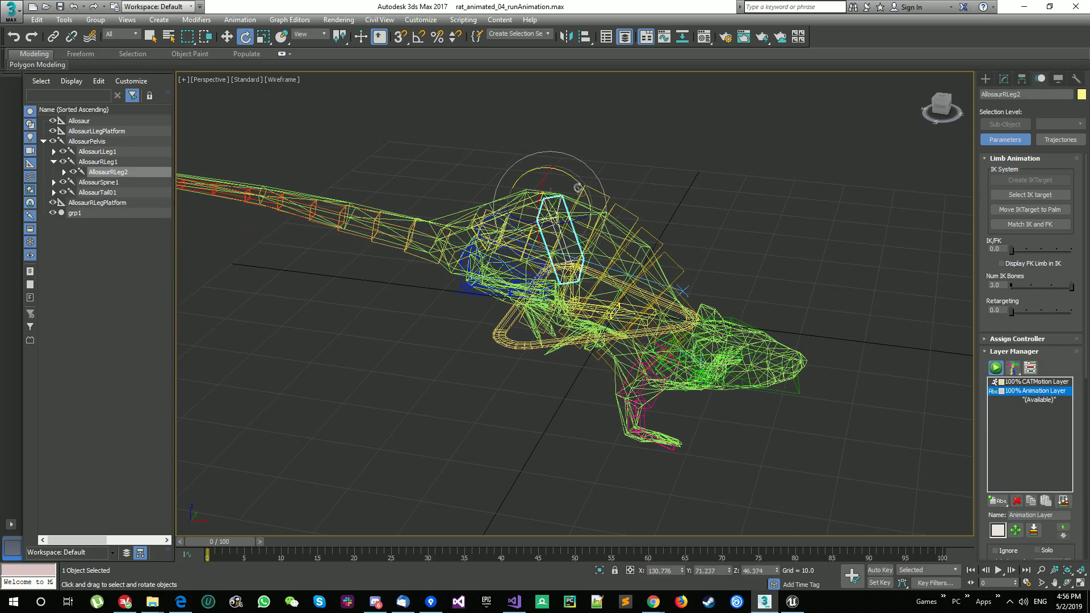
left_click(607, 196)
left_click(615, 206)
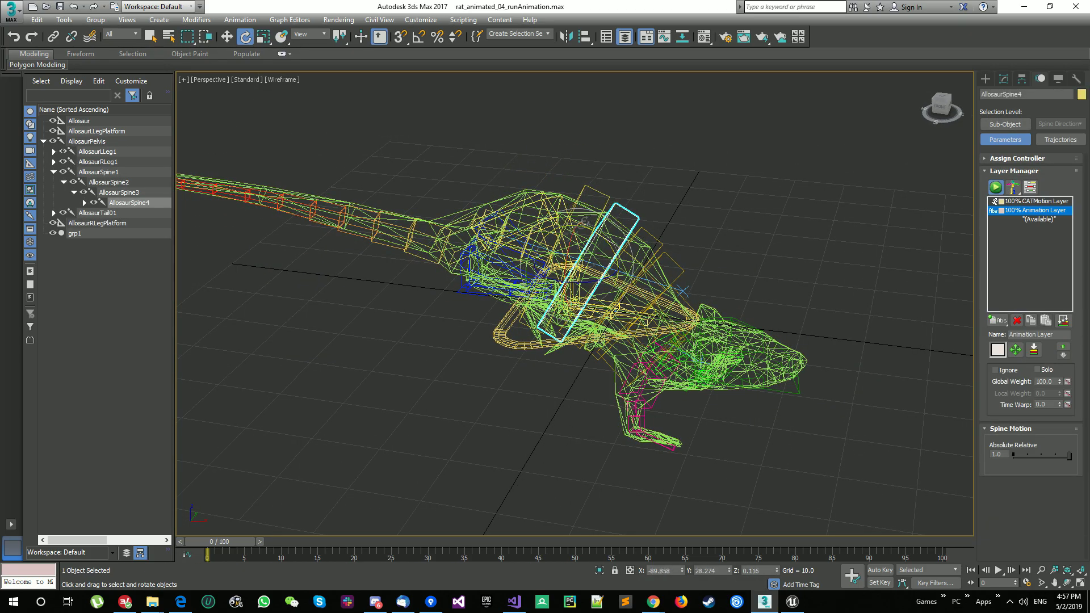
Try to rotate a tail bone on the absolute animation layer and compare it with the CATMotion layer.
middle_click_drag(585, 220, 579, 250, "alt")
left_click(394, 199)
left_click(394, 212)
left_click_drag(382, 249, 409, 263)
middle_click_drag(409, 263, 443, 227, "alt")
mouse_move(224, 542)
left_mouse_down()
mouse_move(376, 542)
mouse_move(219, 542)
left_mouse_up()
left_click(1037, 201)
left_click(1031, 210)
Replace the absolute Animation Layer with a local Adjustment Layer, select a tail bone, and go to frame 17.
left_click(1018, 324)
left_click_drag(997, 322, 1005, 352)
left_click(377, 185)
left_click(392, 203)
left_click_drag(220, 542, 336, 541)
middle_click_drag(449, 261, 472, 303, "alt")
Select the AllosaurRLeg2 bone and examine the rig's limb bones in wireframe at frame 17.
left_click(538, 212)
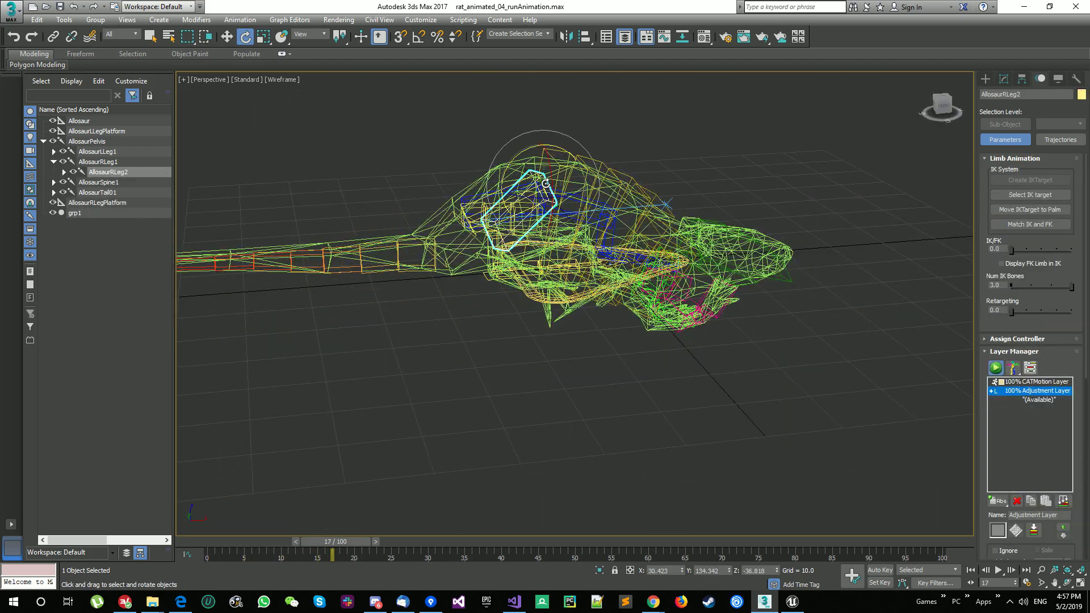
double_click(538, 211)
middle_click_drag(540, 213, 548, 202, "alt")
left_click(594, 143)
left_click(570, 175)
key("w")
middle_click_drag(761, 248, 737, 237, "alt")
left_click(737, 241)
key("e")
left_click_drag(737, 240, 738, 243)
key("w")
middle_click_drag(732, 238, 720, 265, "alt")
left_click(570, 211)
left_click(570, 211)
Shade the view, reposition the AllosaurLLegPlatform helper at frame 17, and return to frame 0.
middle_click_drag(569, 211, 684, 235, "alt")
scroll(568, 245, "up", 5)
key("F3")
middle_click_drag(559, 431, 576, 233)
left_click(489, 286)
scroll(653, 244, "down", 5)
middle_click_drag(654, 238, 662, 255, "alt")
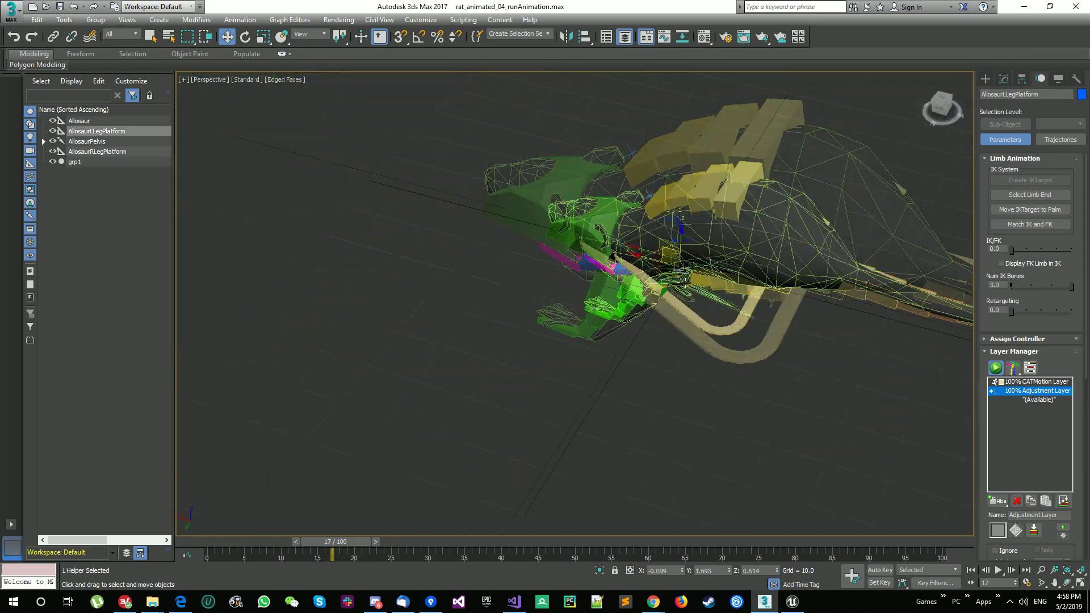
left_click_drag(659, 254, 764, 265)
left_click_drag(339, 547, 208, 483)
Adjust the left leg platform's position once more from frame 0 and scrub through the stride to check it.
middle_click_drag(653, 381, 657, 338, "alt")
left_click_drag(883, 319, 838, 293)
left_click_drag(207, 545, 202, 511)
middle_click_drag(213, 364, 136, 341, "alt")
left_click_drag(222, 545, 432, 544)
Select the AllosaurRLegPlatform helper and reposition the right foot at frame 0 on the adjustment layer.
left_click(586, 268)
middle_click_drag(563, 341, 732, 342, "alt")
left_click_drag(429, 544, 207, 523)
middle_click_drag(340, 369, 301, 384, "alt")
left_click_drag(738, 269, 693, 274)
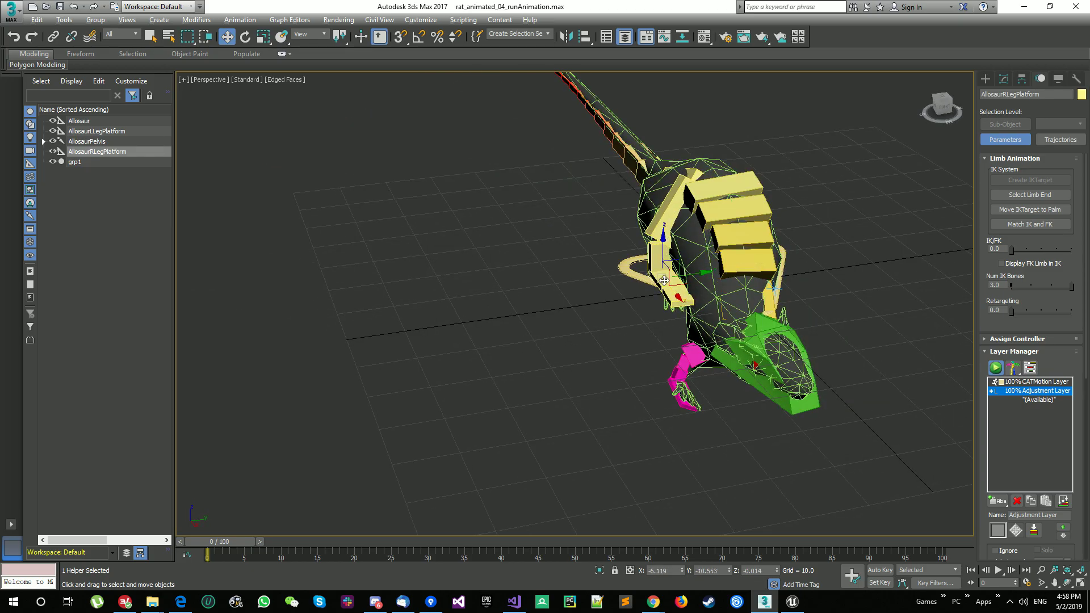
middle_click_drag(670, 295, 750, 276, "alt")
left_click_drag(706, 279, 686, 279)
left_click_drag(609, 261, 609, 276)
mouse_move(220, 542)
left_mouse_down()
mouse_move(710, 542)
mouse_move(216, 539)
left_mouse_up()
Switch to wireframe and select the AllosaurSpine2 bone, replacing it with AllosaurSpine1 ready for rotation.
key("F3")
left_click(723, 137)
middle_click_drag(723, 136, 669, 150, "alt")
left_click(641, 162)
key("e")
key("w")
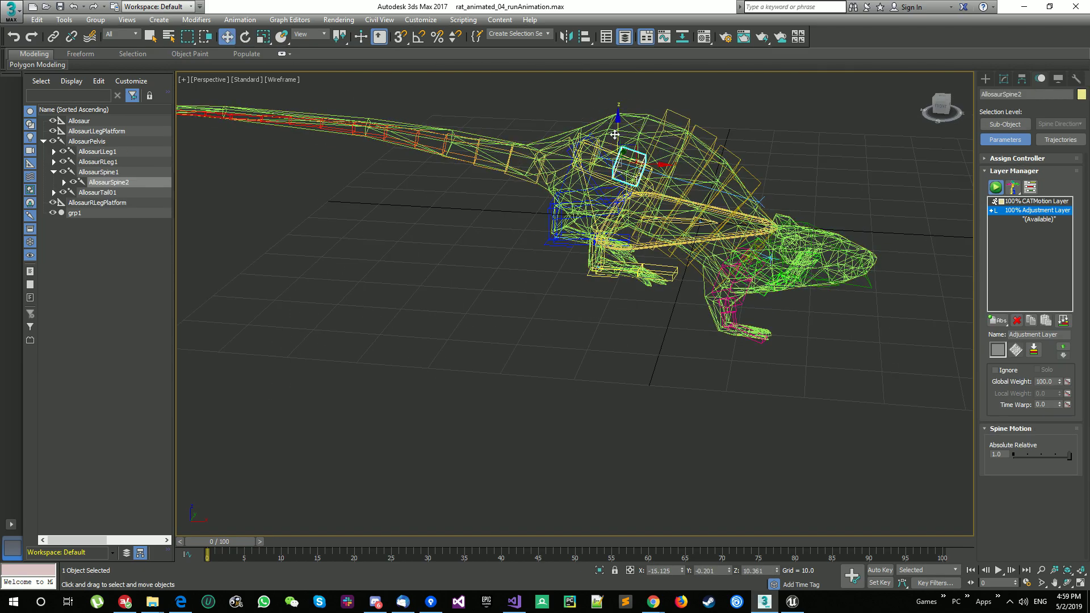
key("ctrl+d")
left_click(609, 146)
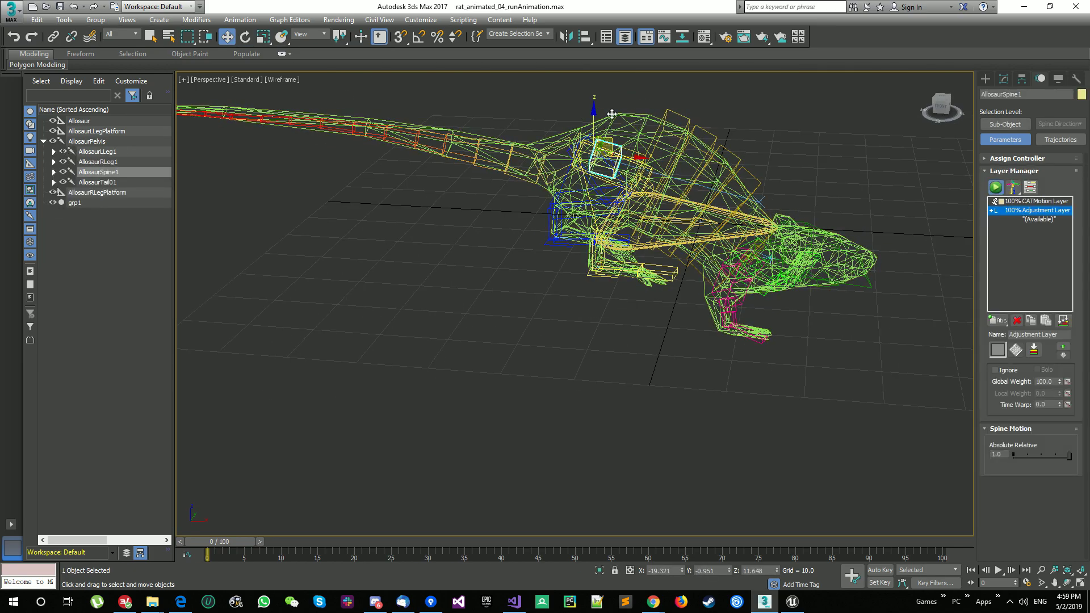
key("e")
Select the AllosaurPelvis bone and check the pose over the first frames of the animation.
double_click(71, 142)
middle_click_drag(603, 227, 614, 171, "alt")
mouse_move(207, 543)
left_mouse_down()
mouse_move(826, 545)
mouse_move(220, 542)
left_mouse_up()
middle_click_drag(458, 284, 475, 318, "alt")
mouse_move(220, 542)
left_mouse_down()
mouse_move(414, 542)
mouse_move(220, 543)
left_mouse_up()
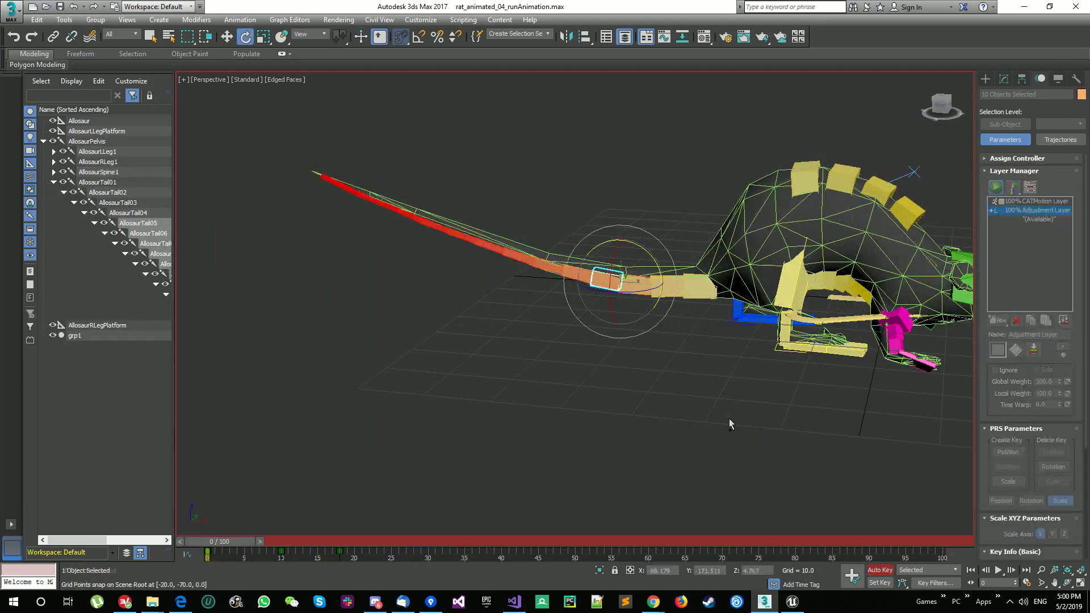
Undo the last two tail bone changes and play the animation from a wider view.
key("ctrl+z")
key("ctrl+z")
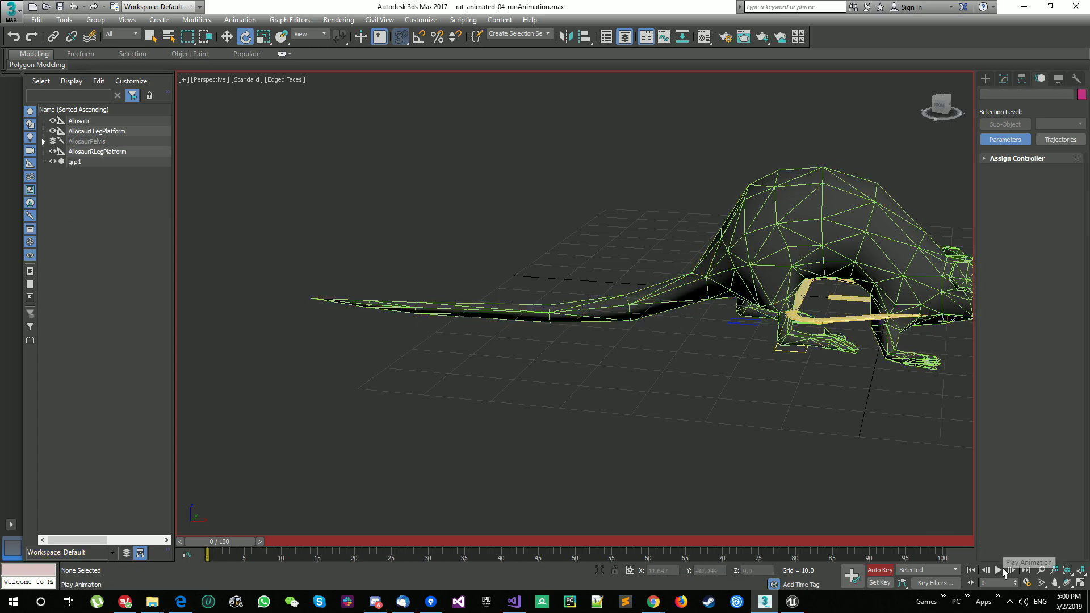
left_click(999, 571)
middle_click_drag(841, 340, 624, 357)
scroll(642, 353, "down", 4)
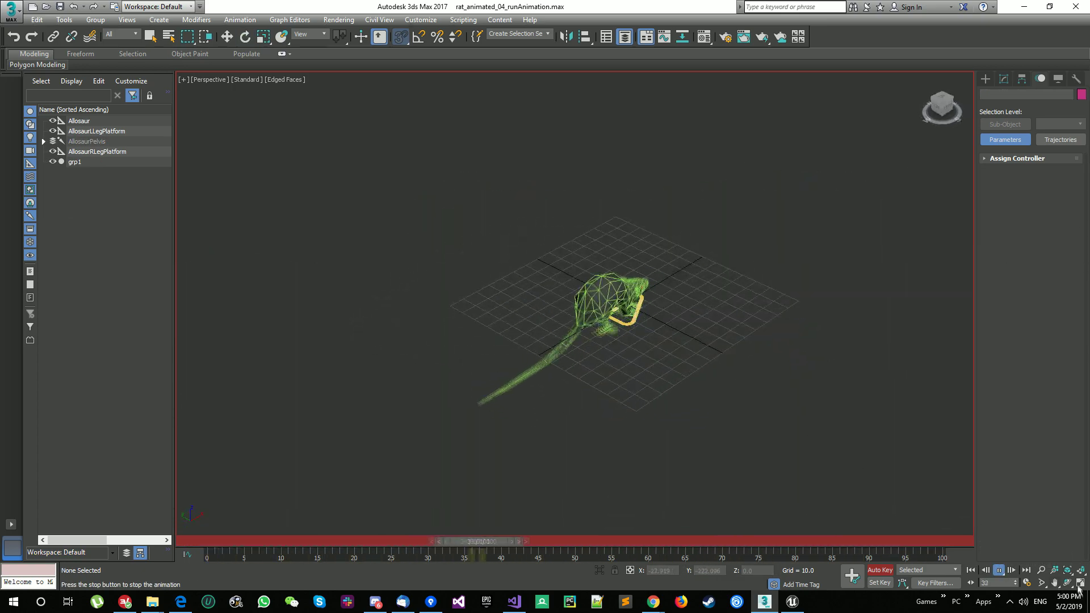
Change a playback setting in the time configuration and stop the animation.
left_click(1027, 584)
left_click_drag(519, 144, 883, 158)
left_click(951, 281)
left_click(1000, 571)
left_click(890, 448)
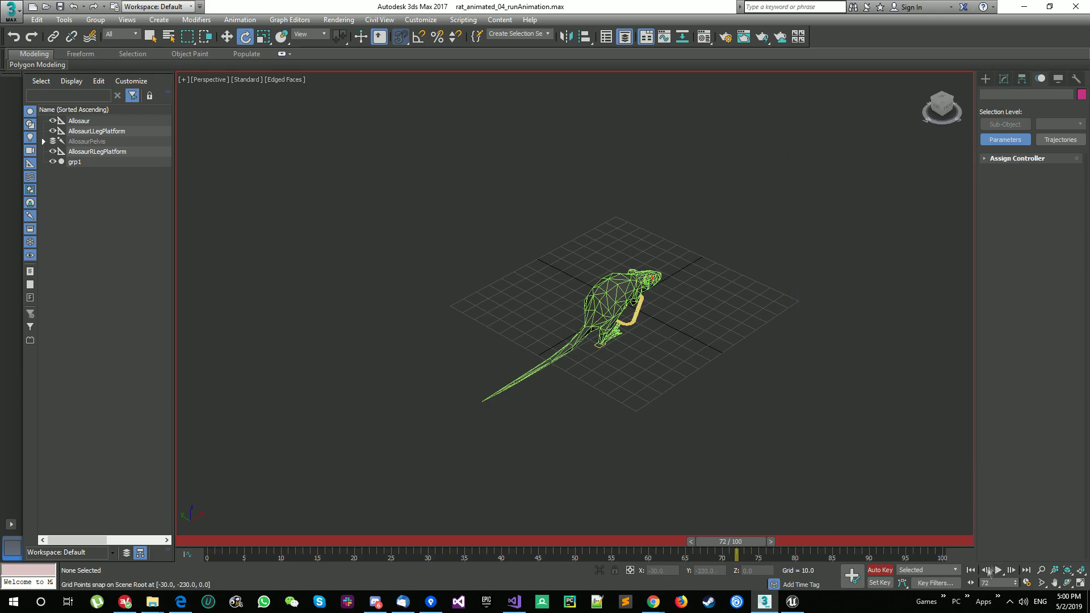
Replay the animation from a new angle and revisit the time configuration to tune playback.
middle_click_drag(743, 401, 704, 339, "alt")
scroll(558, 357, "up", 5)
scroll(632, 335, "down", 3)
scroll(761, 361, "down", 5)
left_click(999, 570)
left_click(1028, 584)
left_click(527, 435)
left_click(999, 570)
left_click(999, 570)
Scrub through the timeline and replay the finished animation from a closer view.
scroll(703, 385, "up", 4)
middle_click_drag(703, 385, 659, 338, "alt")
left_click_drag(221, 544, 960, 590)
left_click(998, 570)
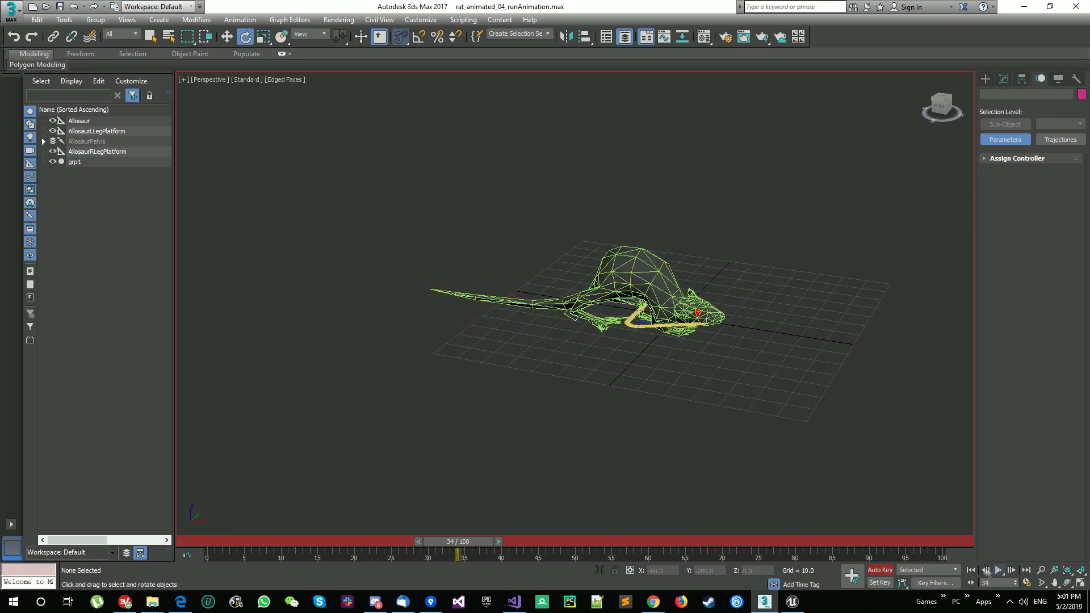
left_click(998, 571)
Save the scene under the new name rat_animated_05_cache.max in the lowpolyrat folder.
left_click(11, 10)
left_click(35, 138)
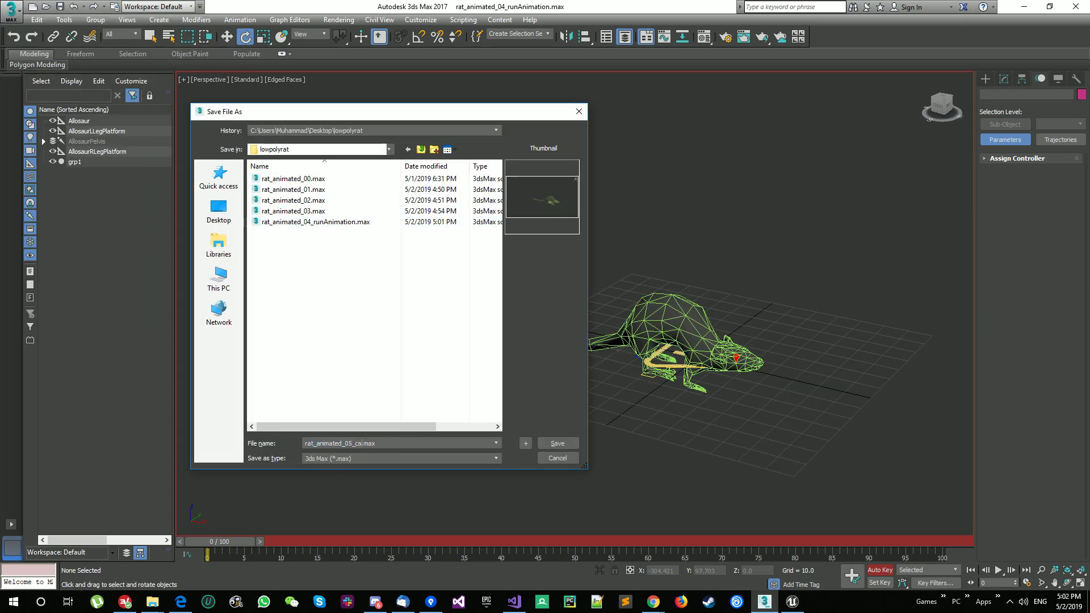
key("Return")
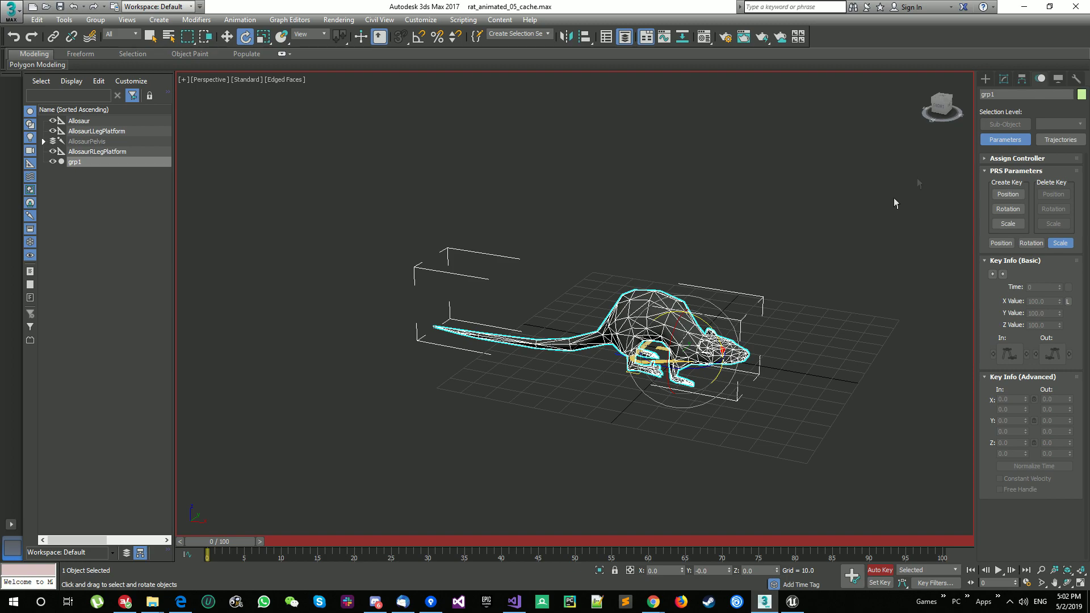
Add a Point Cache Binding (WSM) modifier to the grp1 mesh and create the cache file grp1.xml in the lowpolyrat folder.
left_click(1003, 79)
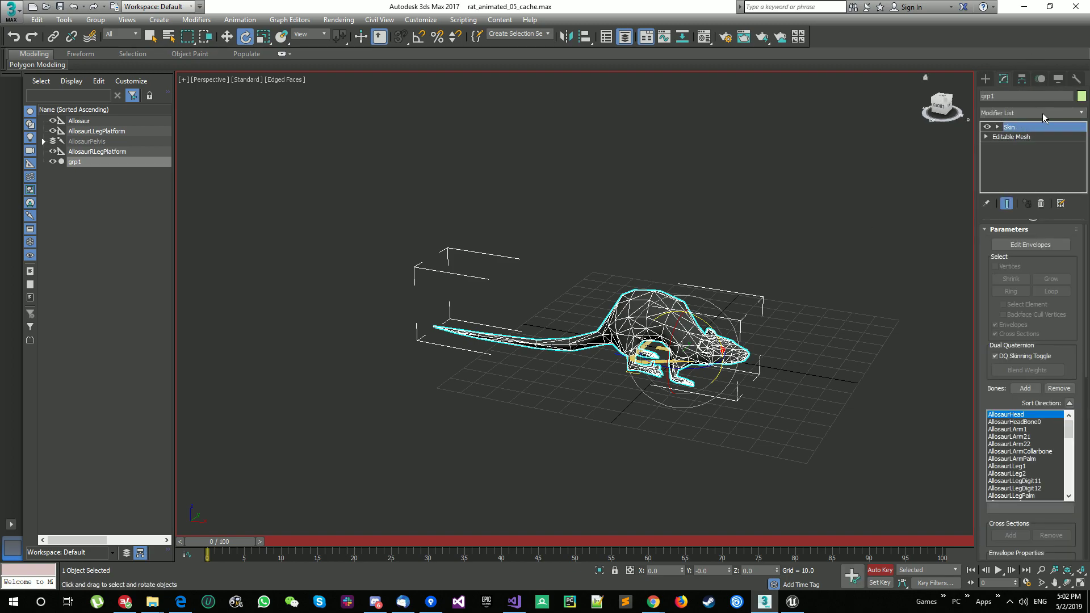
left_click(1043, 113)
left_click(1027, 311)
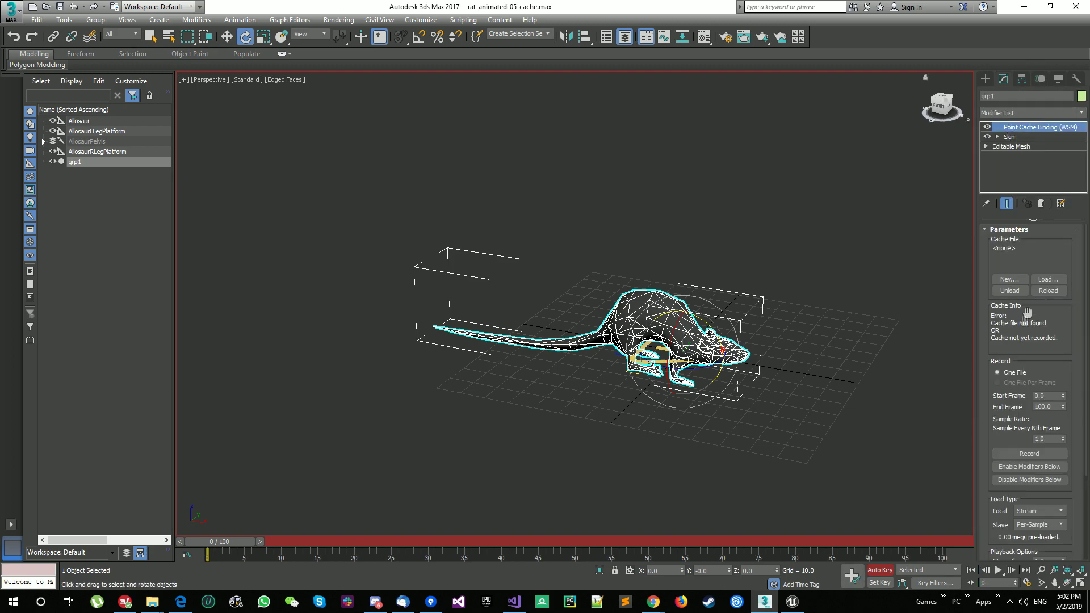
left_click(1011, 281)
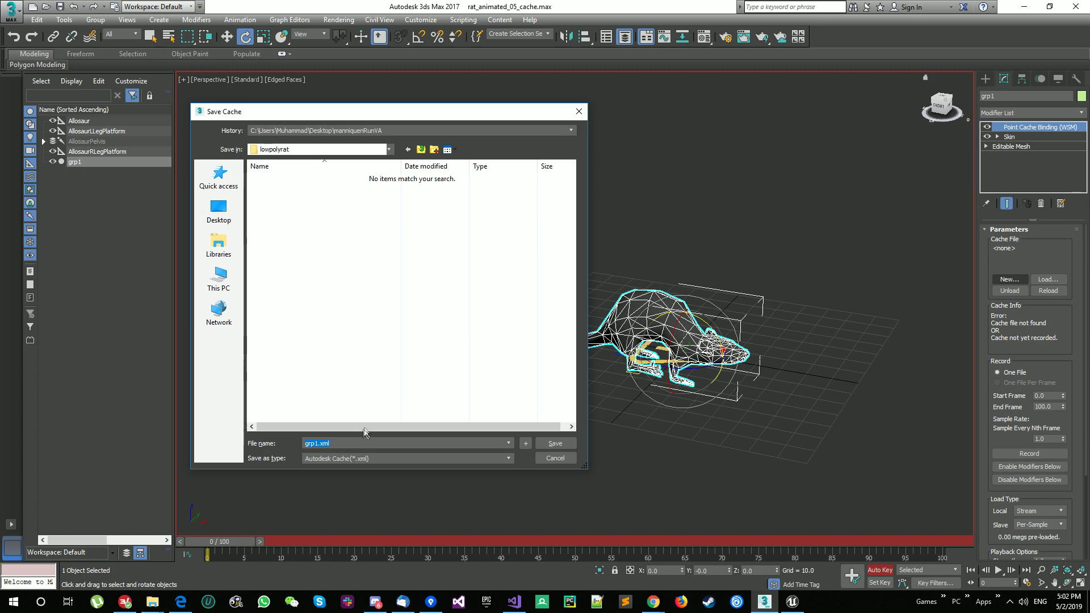
left_click(556, 443)
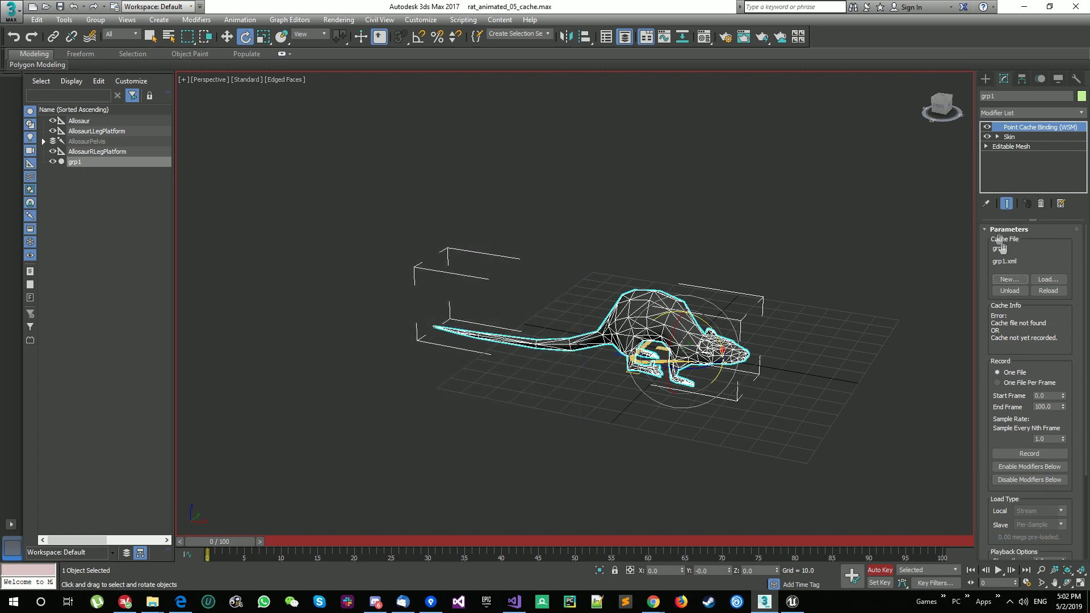
Record the point cache for frames 0 to 100, play the cached animation, and return to frame 0.
left_click(1034, 455)
left_click(1047, 456)
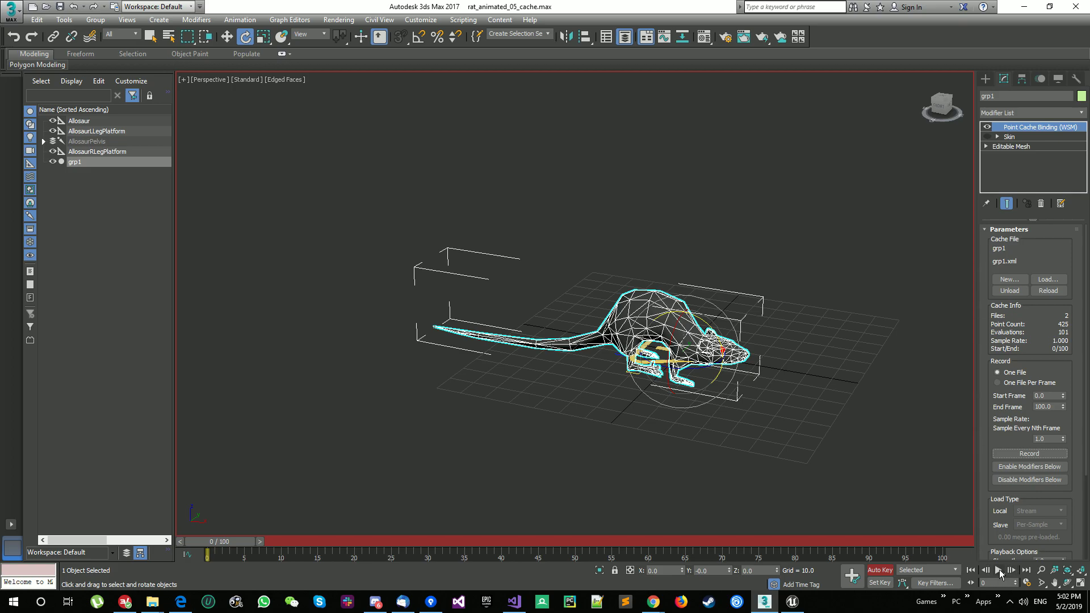
left_click(1000, 572)
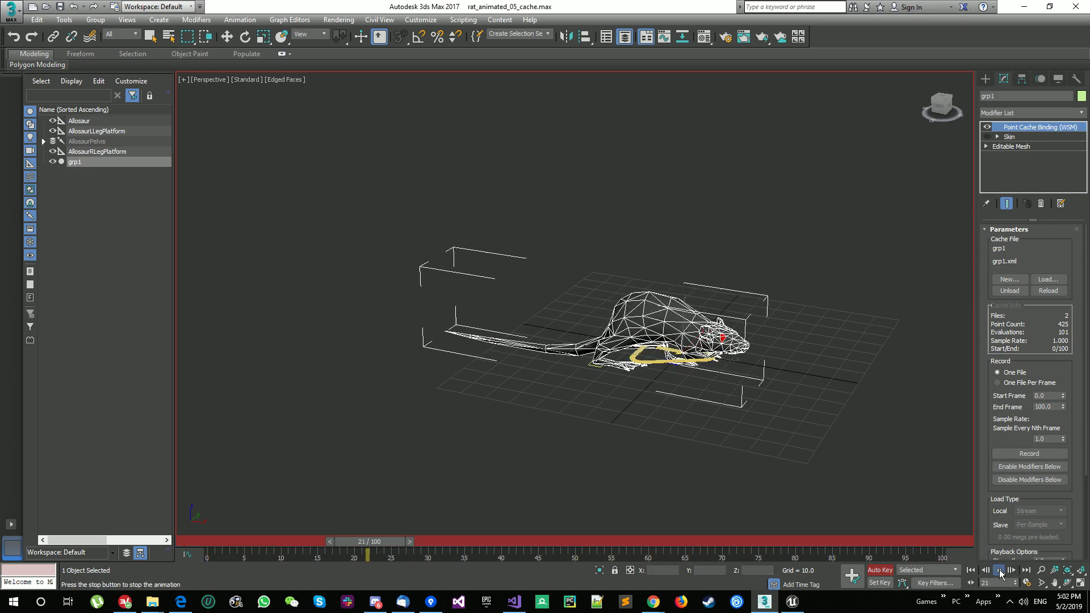
left_click(1000, 572)
left_click(970, 570)
key("e")
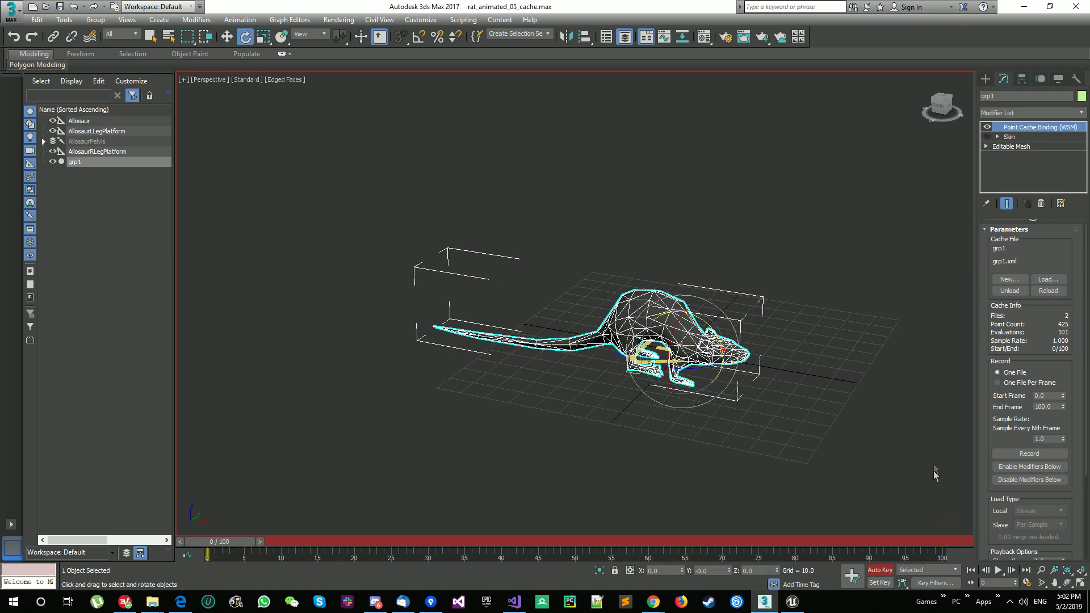
Switch to File Explorer and select VertexAnimationTools.ms in UE_4.22\Engine\Extras\3dsMaxScripts.
left_click(152, 602)
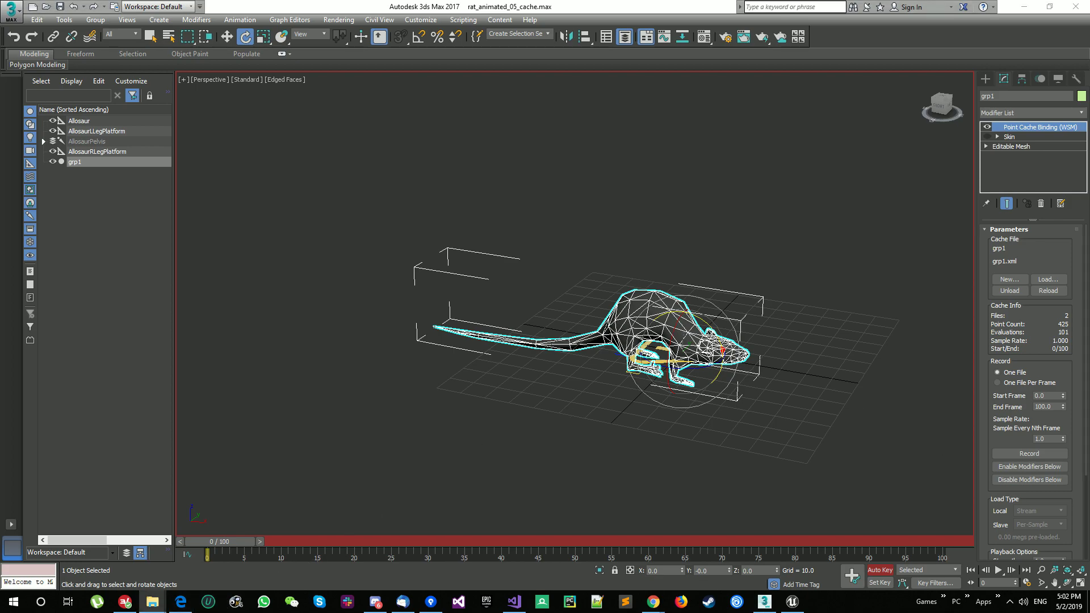
left_click_drag(1089, 126, 672, 104)
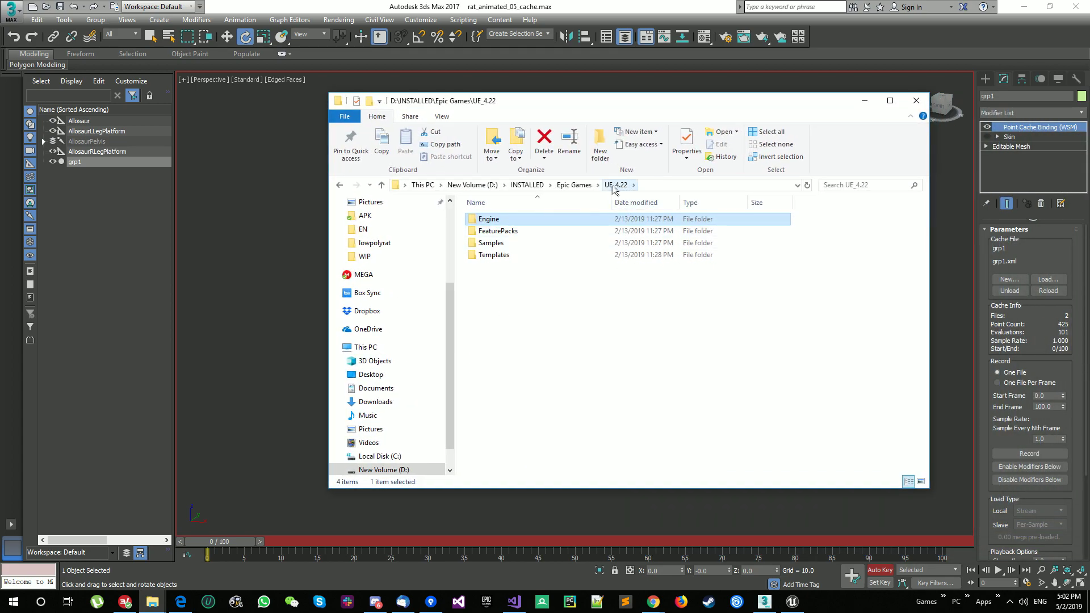
double_click(489, 219)
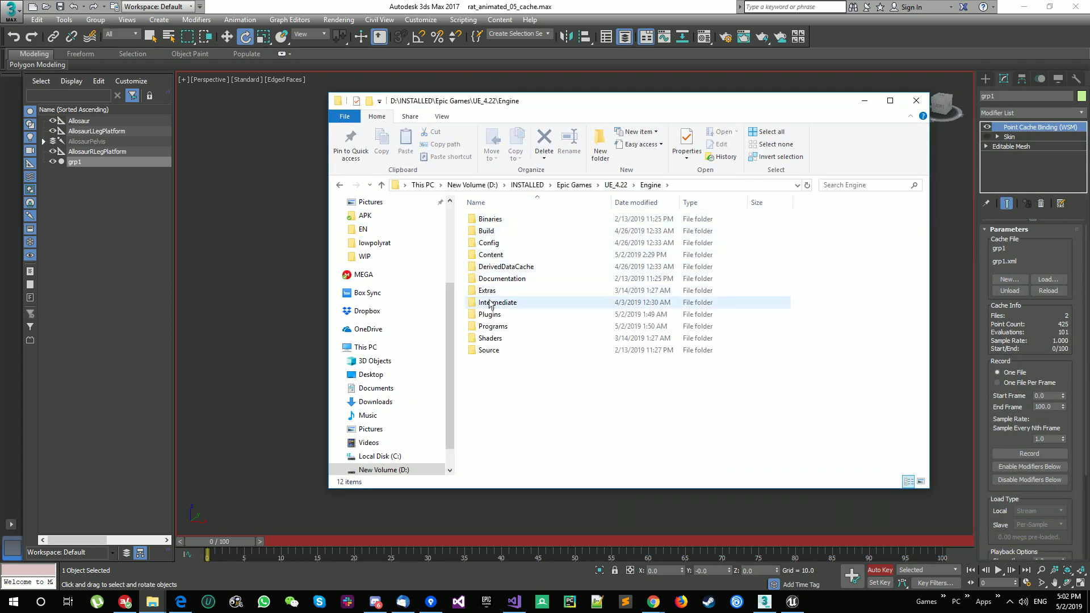
double_click(490, 292)
double_click(512, 222)
left_click(544, 316)
Run VertexAnimationTools.ms in 3ds Max and move the Vertex Animation Tools window away from the rat's body.
left_click_drag(636, 107, 821, 110)
left_click_drag(727, 316, 379, 255)
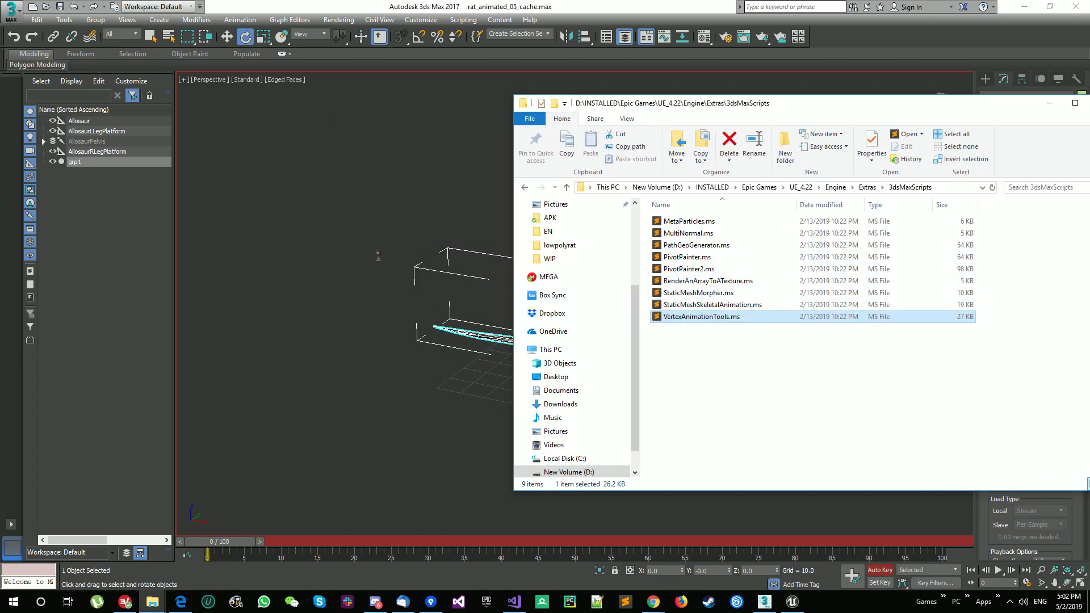
left_click_drag(737, 109, 1089, 168)
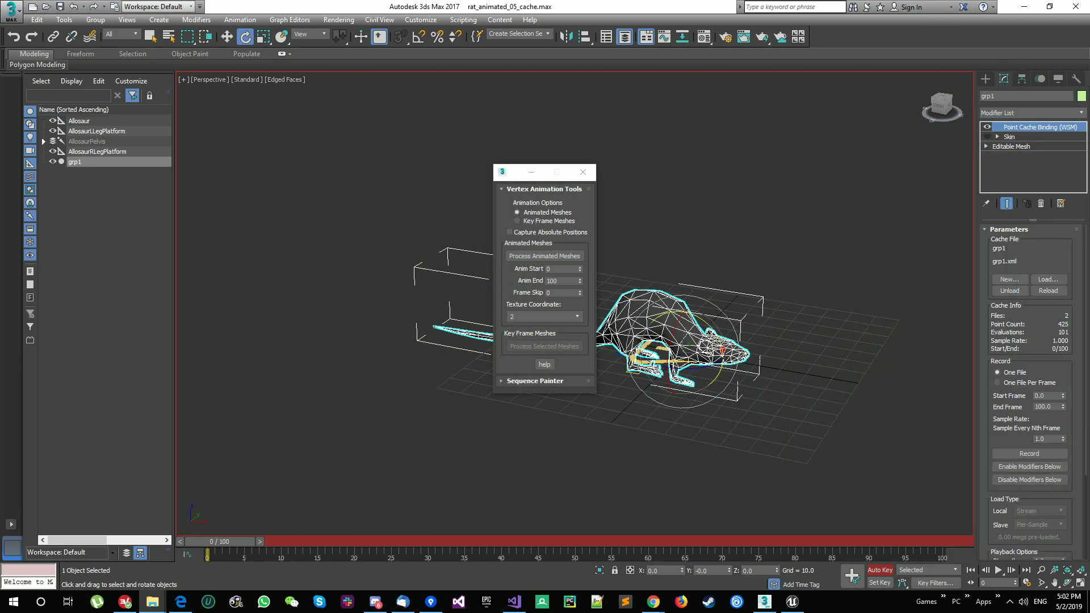
left_click_drag(516, 177, 464, 152)
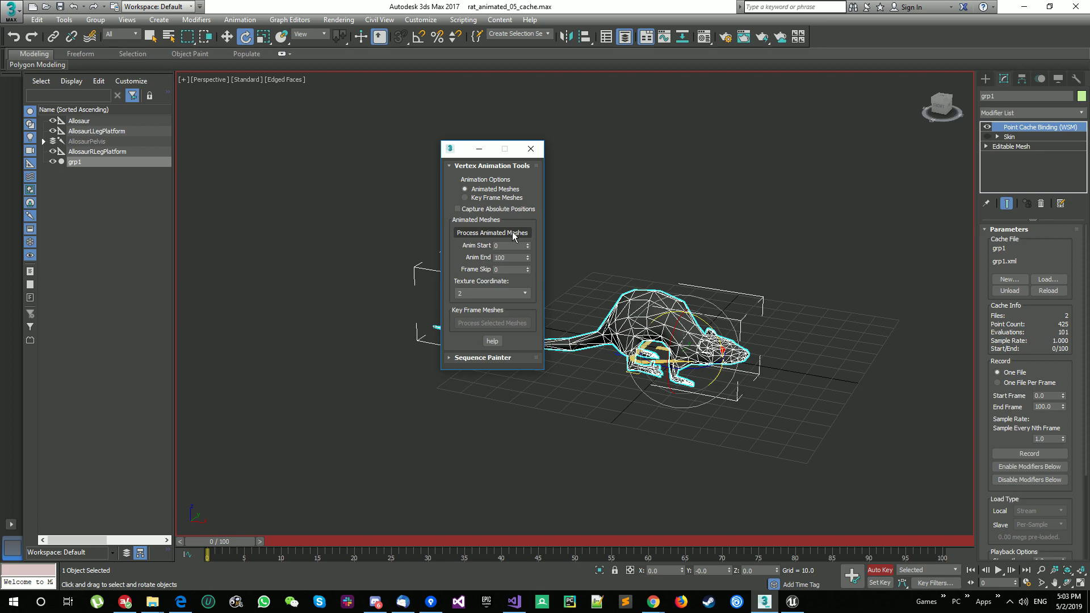
Try processing the animated meshes, dismiss the units warning, and set the system unit scale to centimeters in Units Setup.
left_click(513, 234)
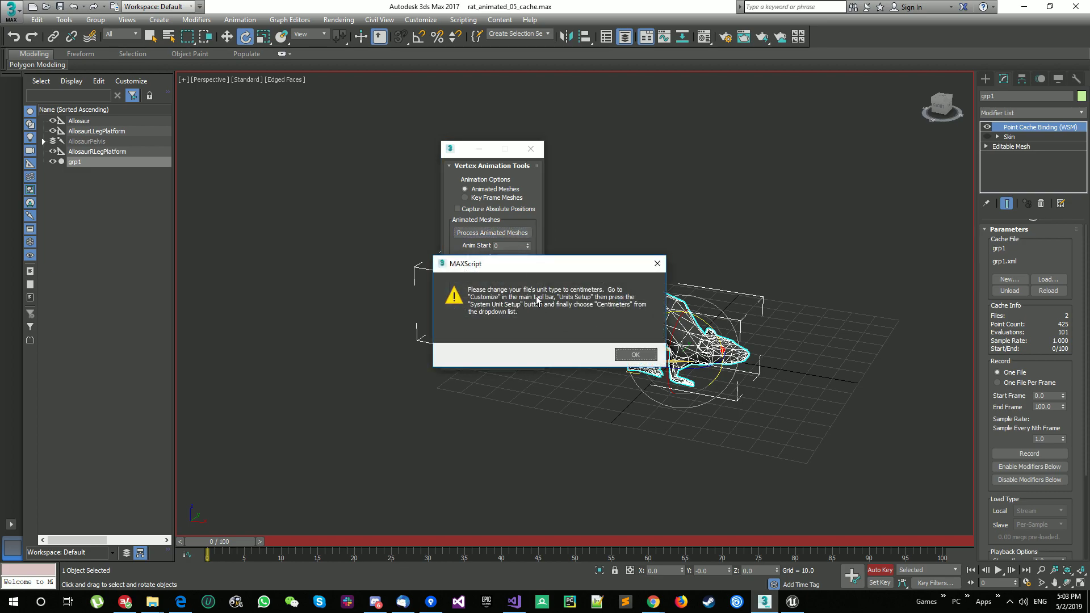
left_click(636, 355)
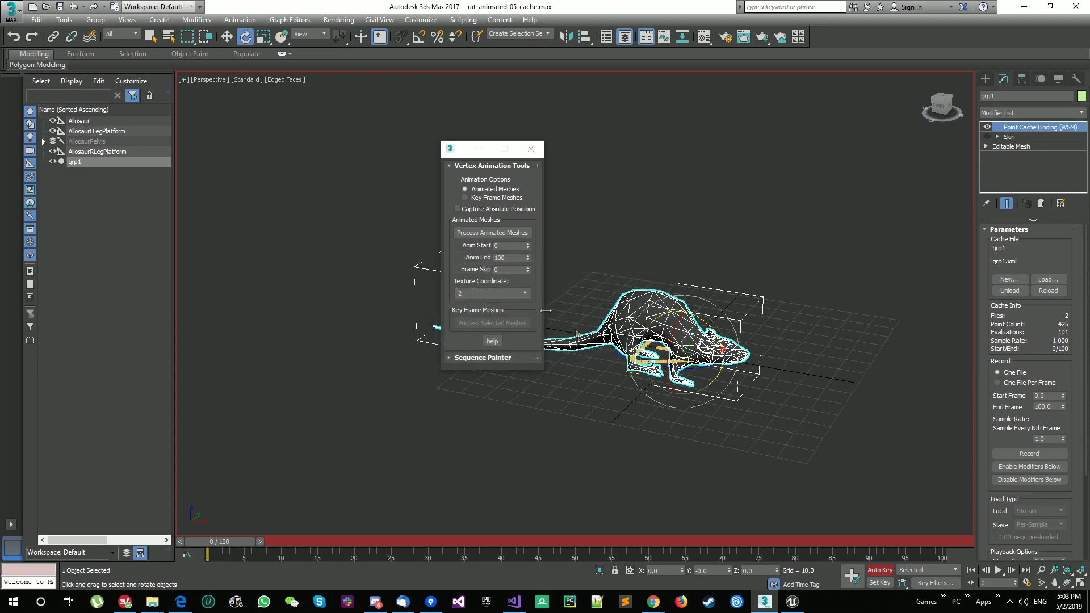
left_click(413, 22)
left_click(434, 165)
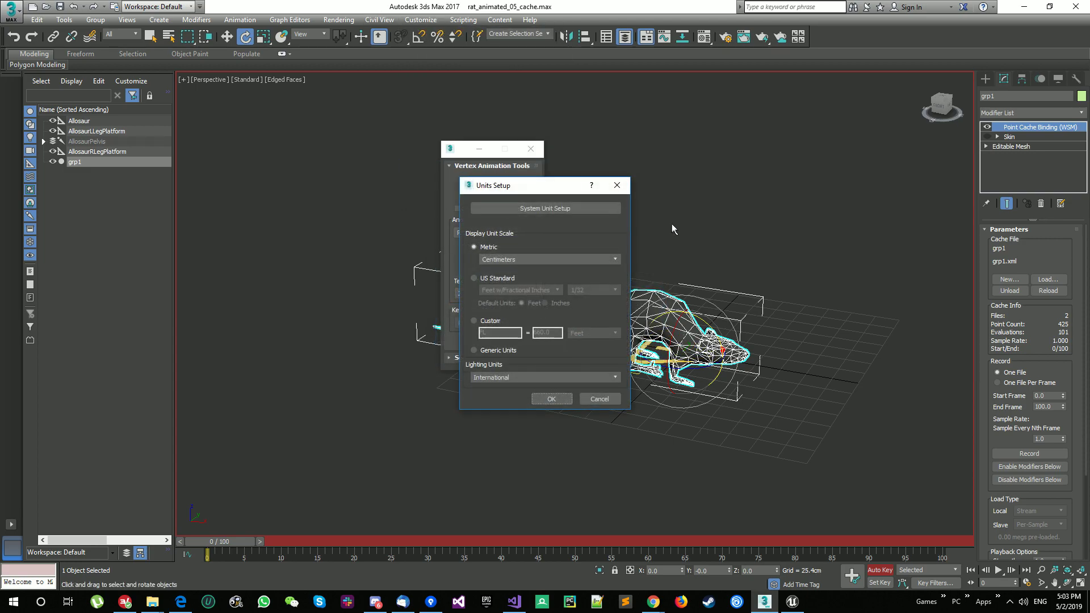
left_click_drag(540, 193, 781, 113)
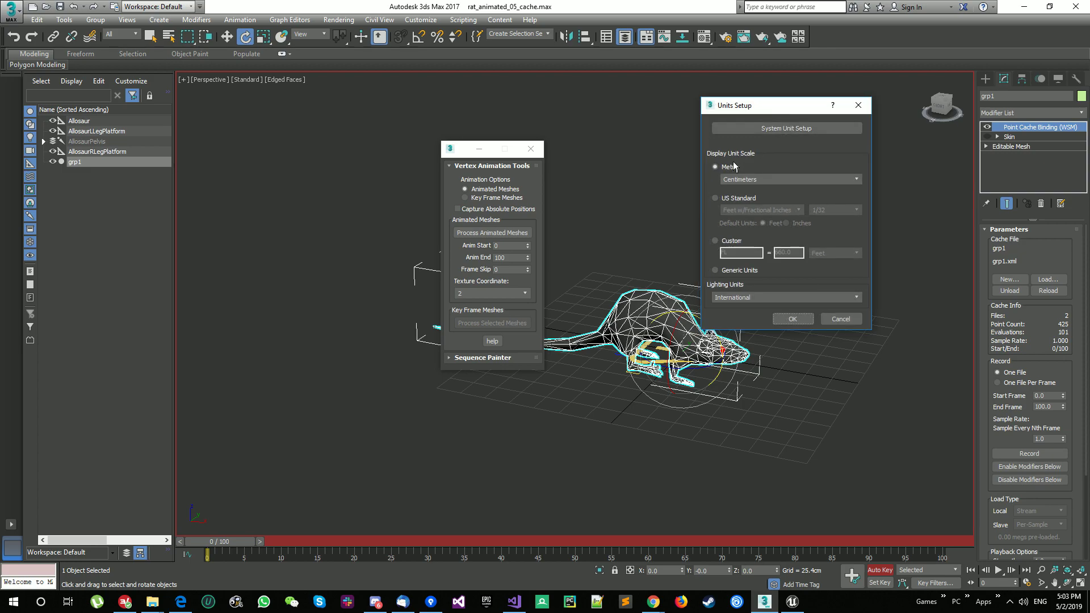
left_click(755, 128)
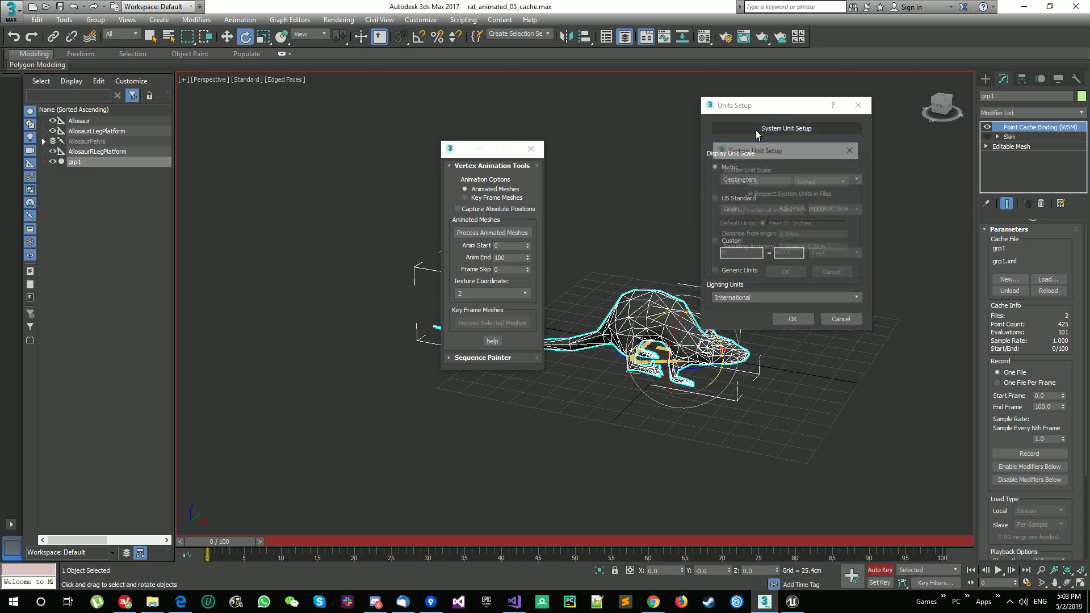
left_click(814, 183)
left_click(786, 274)
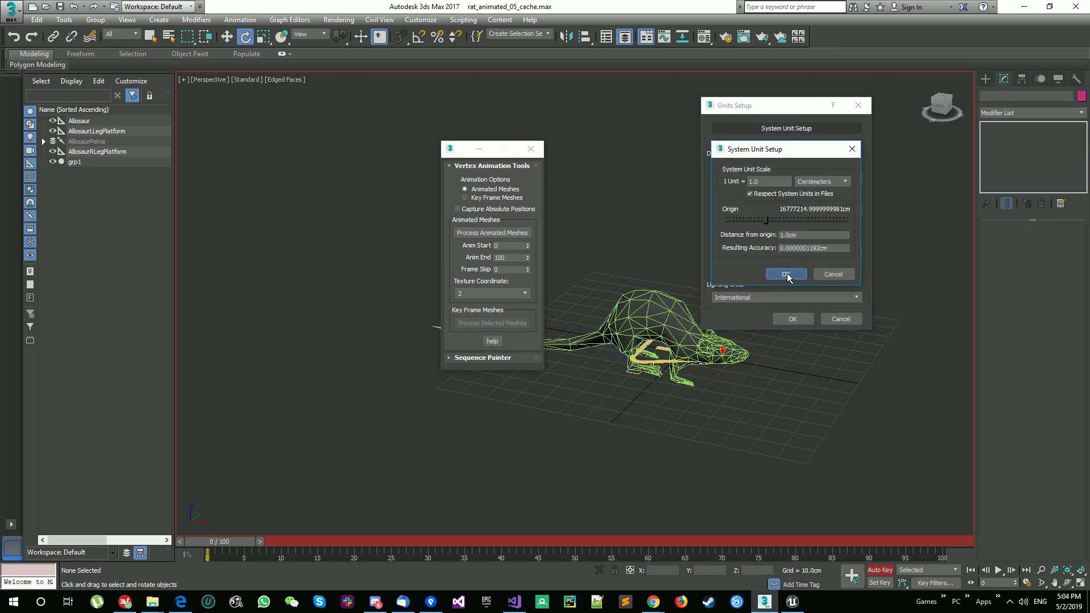
left_click(793, 320)
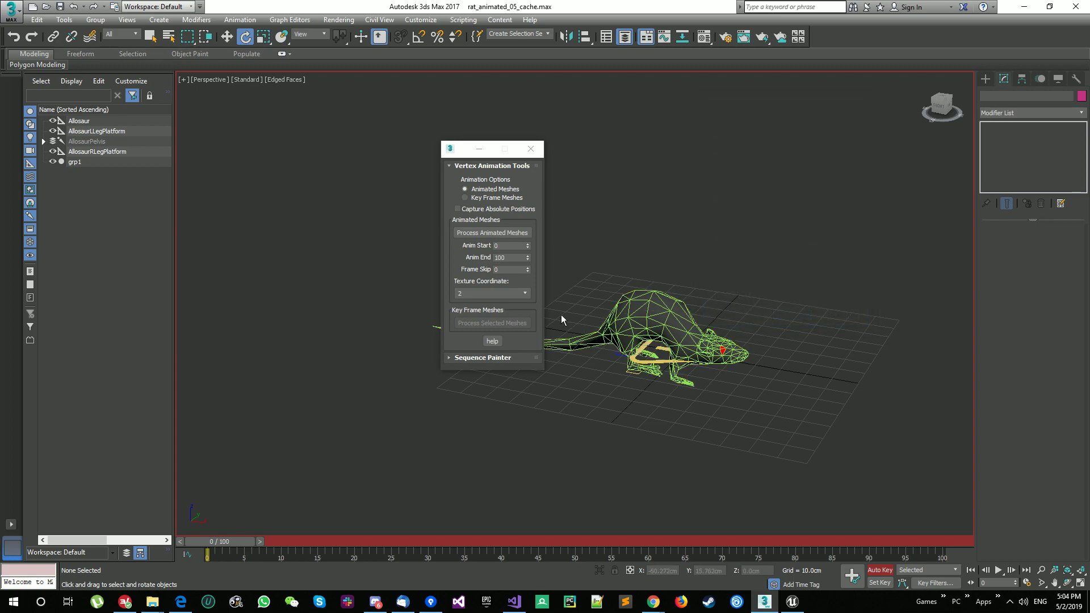
Process the grp1 mesh with Vertex Animation Tools and save the EXR texture as rat in the lowpolyrat folder.
left_click(487, 233)
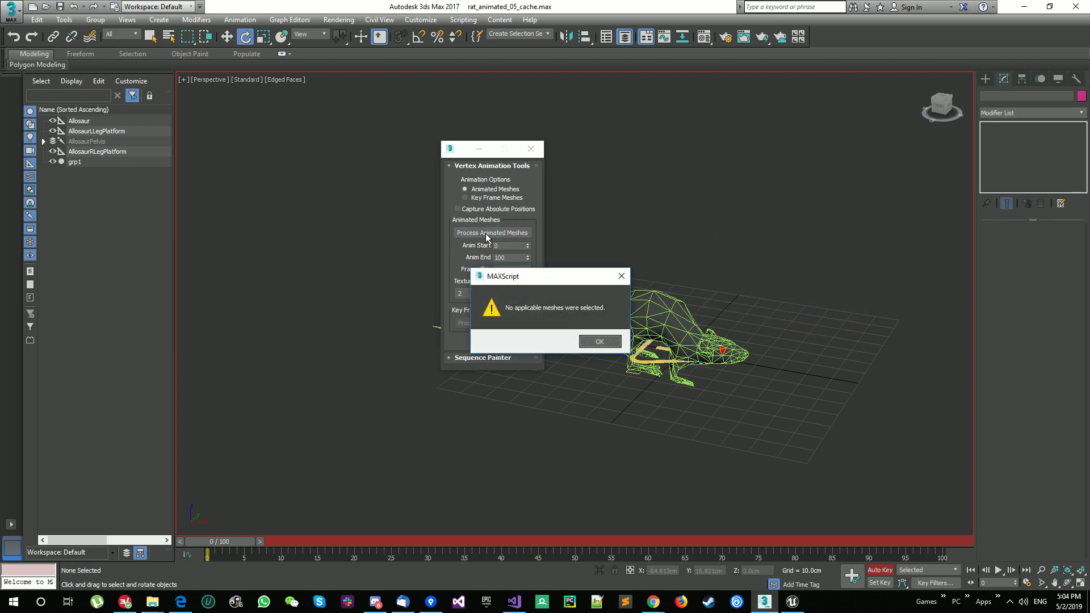
left_click(599, 342)
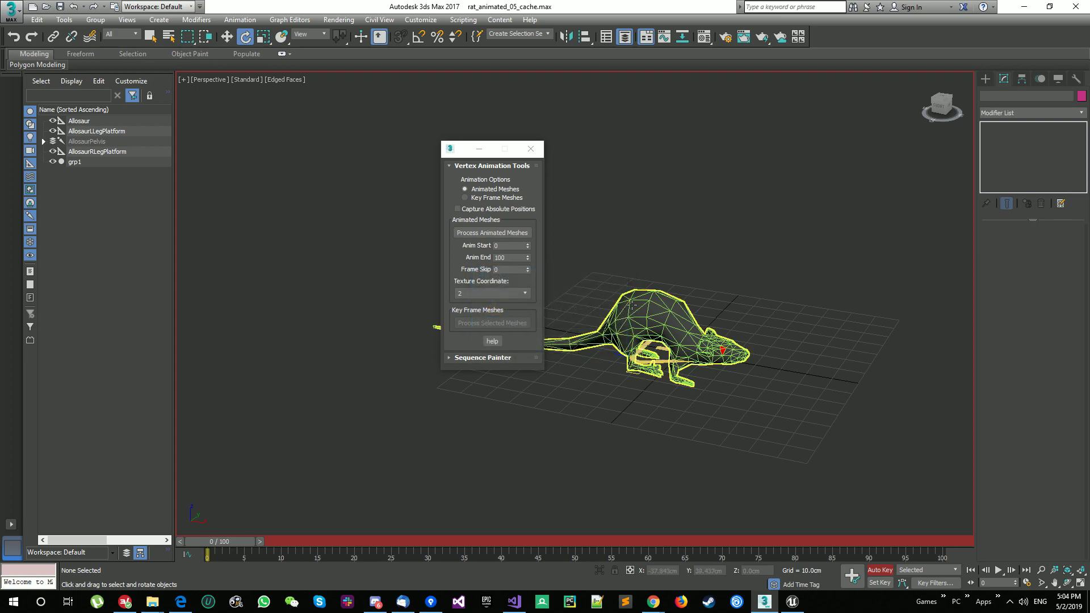
left_click(502, 233)
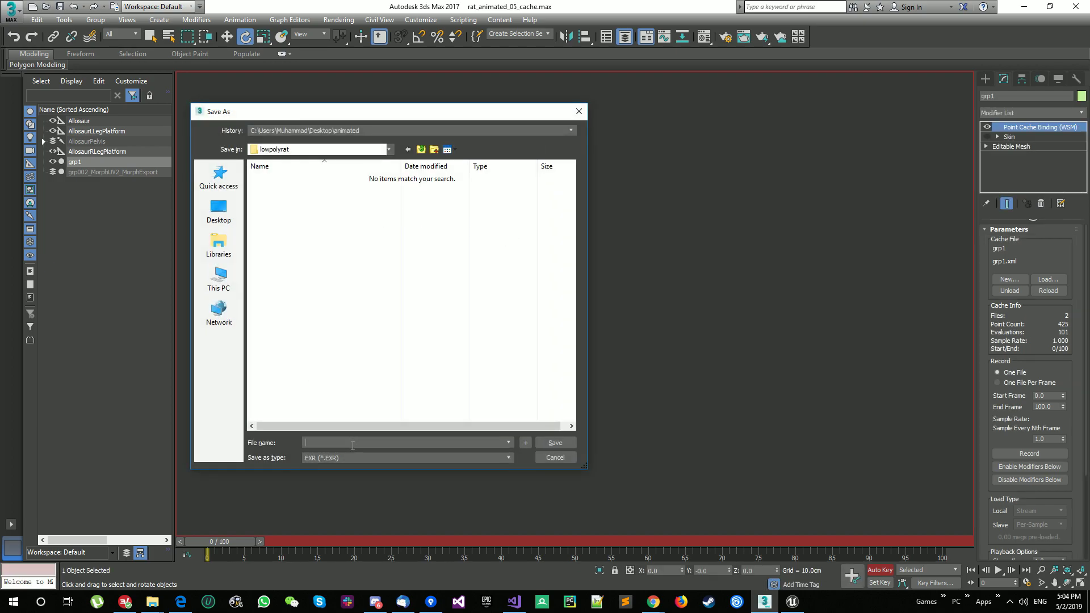
type("rat")
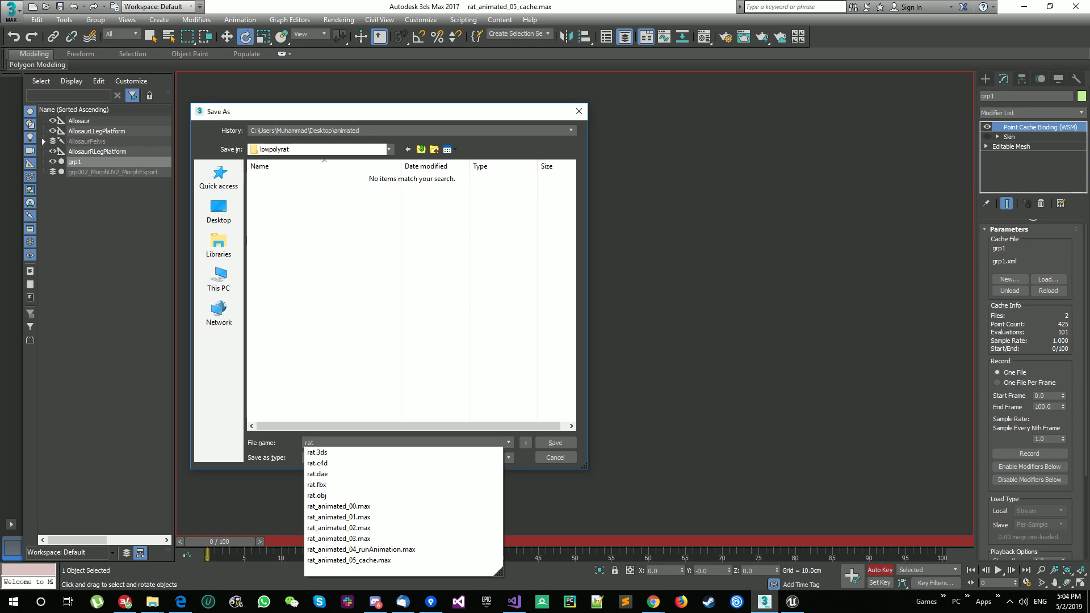
left_click(555, 443)
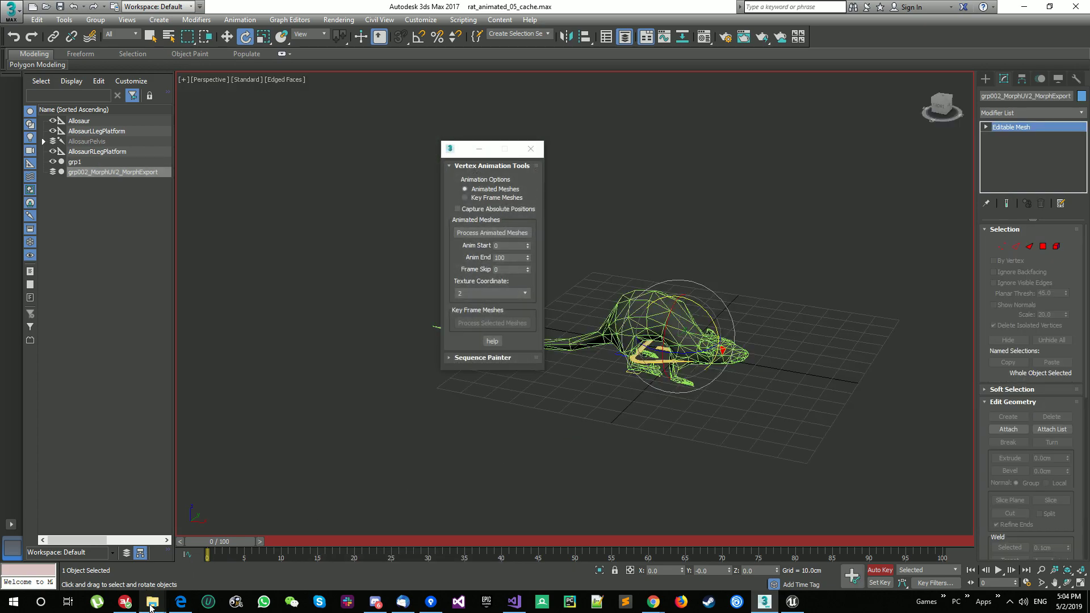
Switch to File Explorer and check the generated EXR and normals BMP textures in the lowpolyrat folder.
mouse_move(152, 608)
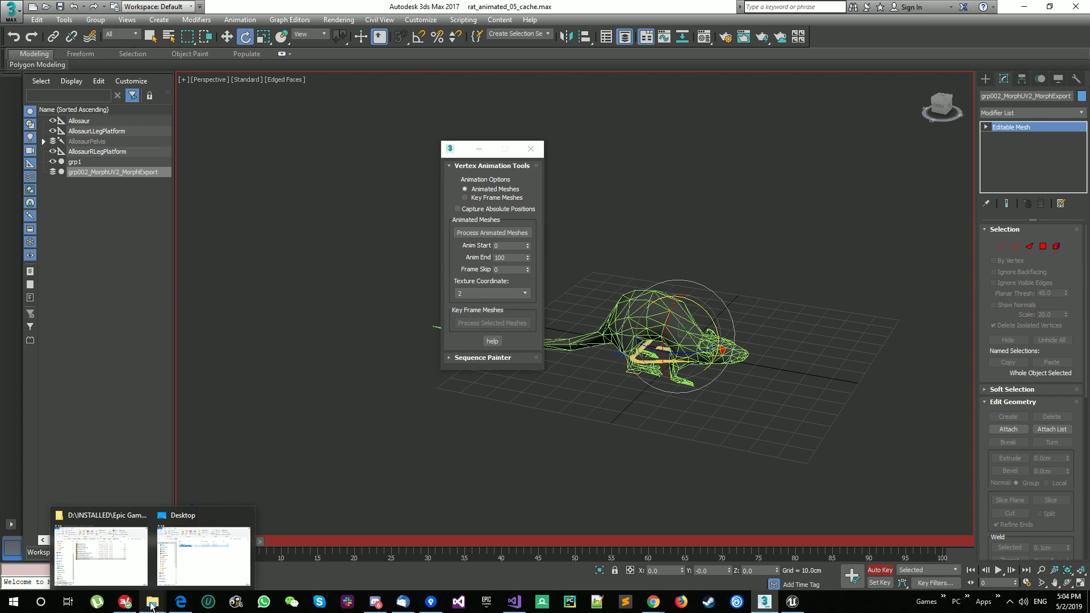
right_click(152, 608)
left_click(835, 419)
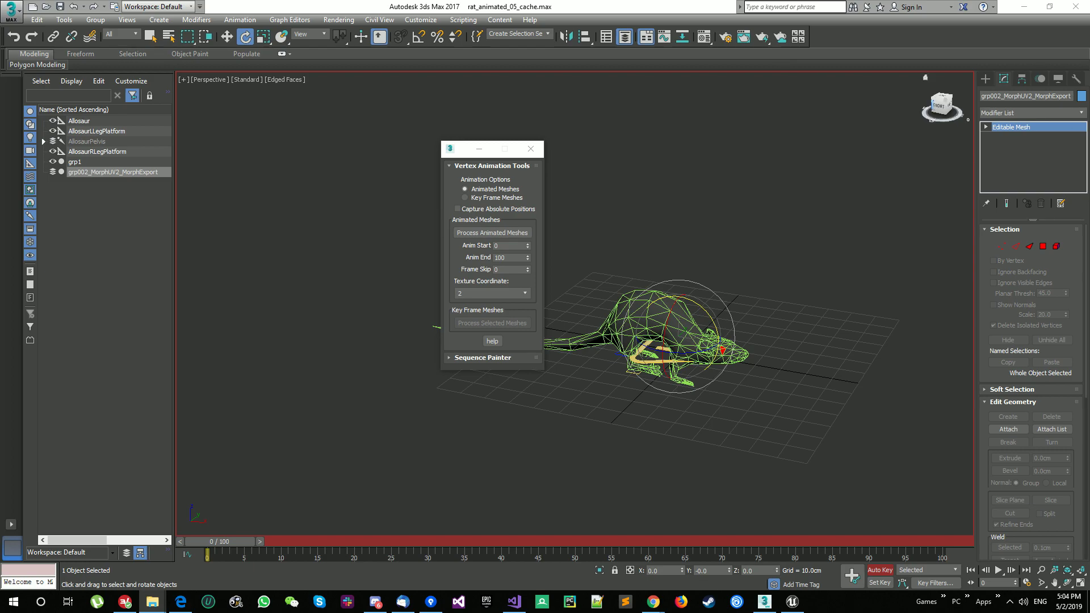
left_click_drag(1089, 227, 713, 110)
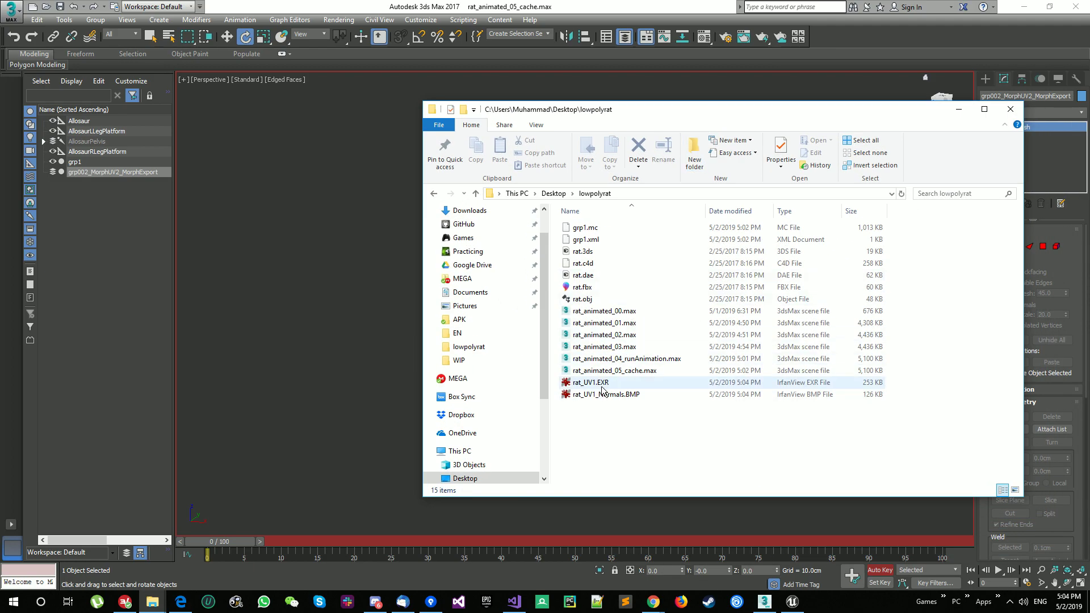
left_click(602, 383)
left_click(616, 396, "shift")
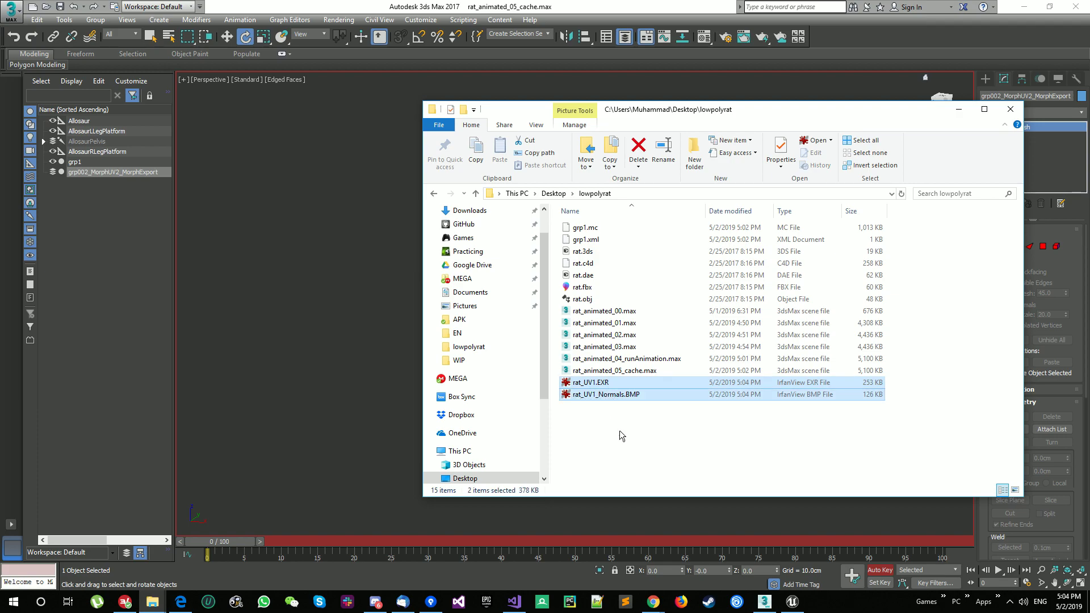
left_click(640, 395)
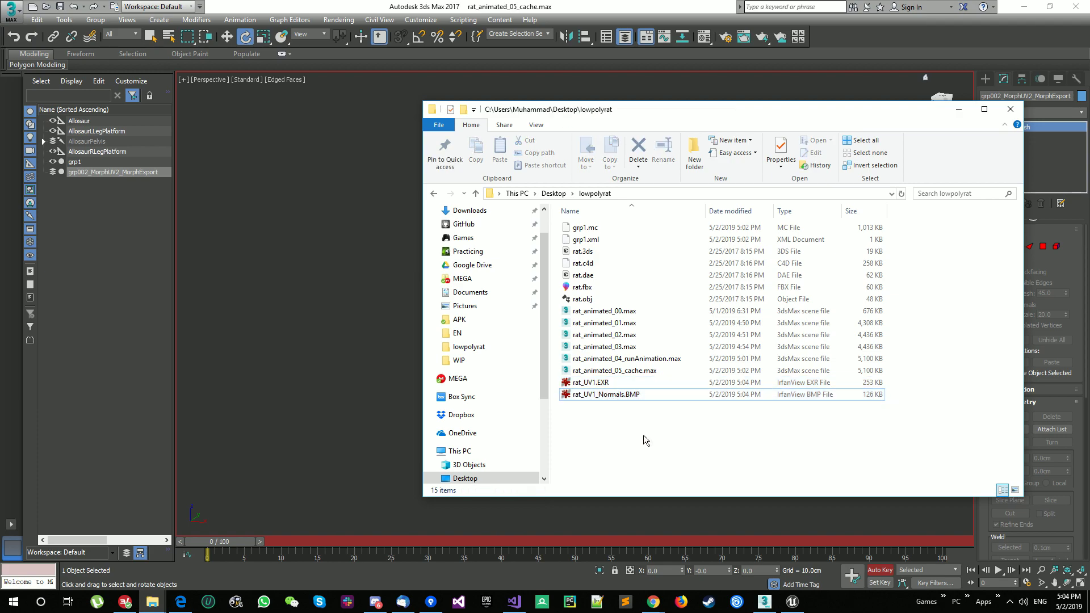
left_click_drag(692, 108, 1089, 185)
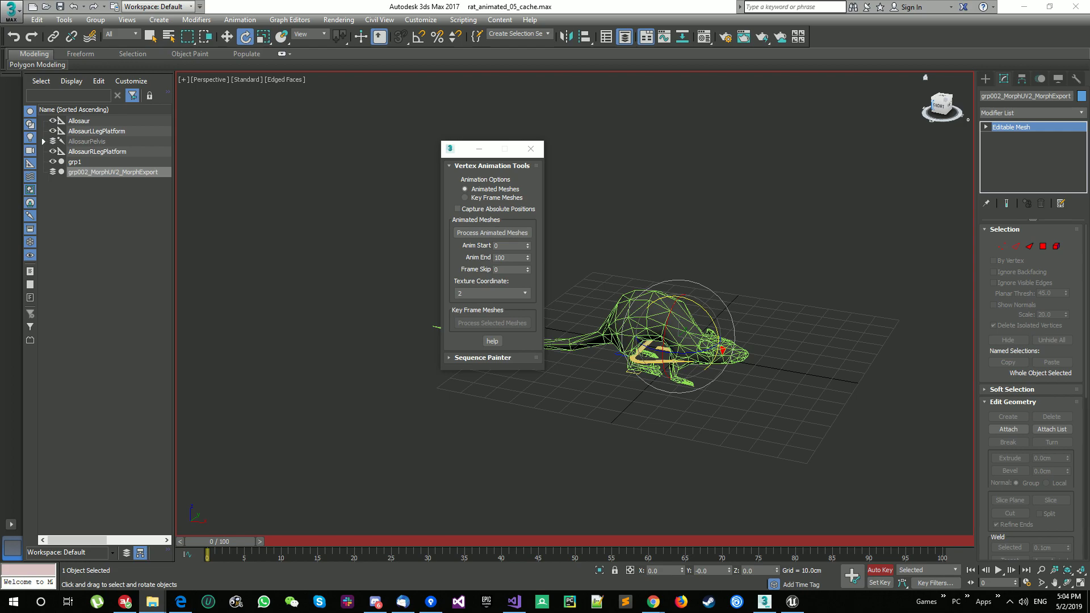
Select the grp1 rat mesh in 3ds Max and move the time slider to frame 2.
left_click(780, 206)
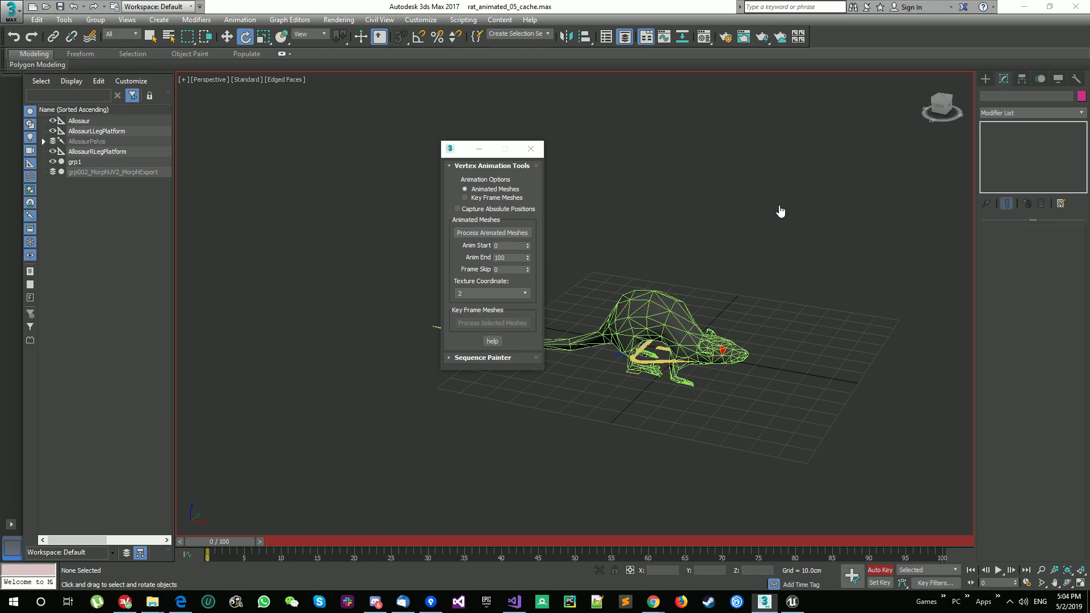
left_click(677, 364)
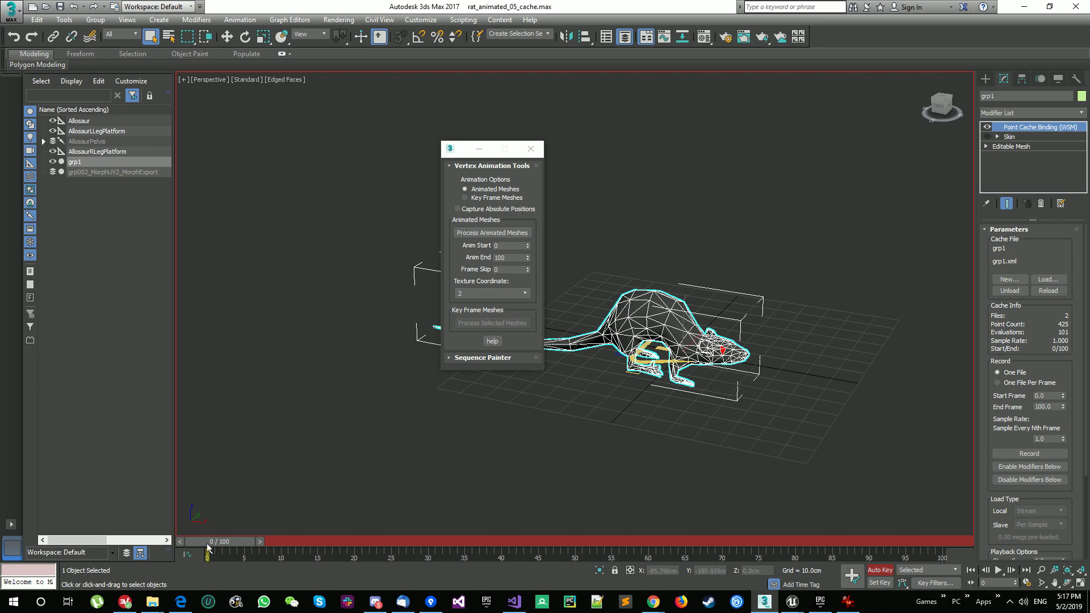
mouse_move(207, 547)
left_mouse_down()
mouse_move(432, 547)
mouse_move(222, 547)
left_mouse_up()
Export to the lowpolyrat folder as an FBX file named ratWithVA, accept the current export preset, and dismiss the warnings.
left_click(12, 8)
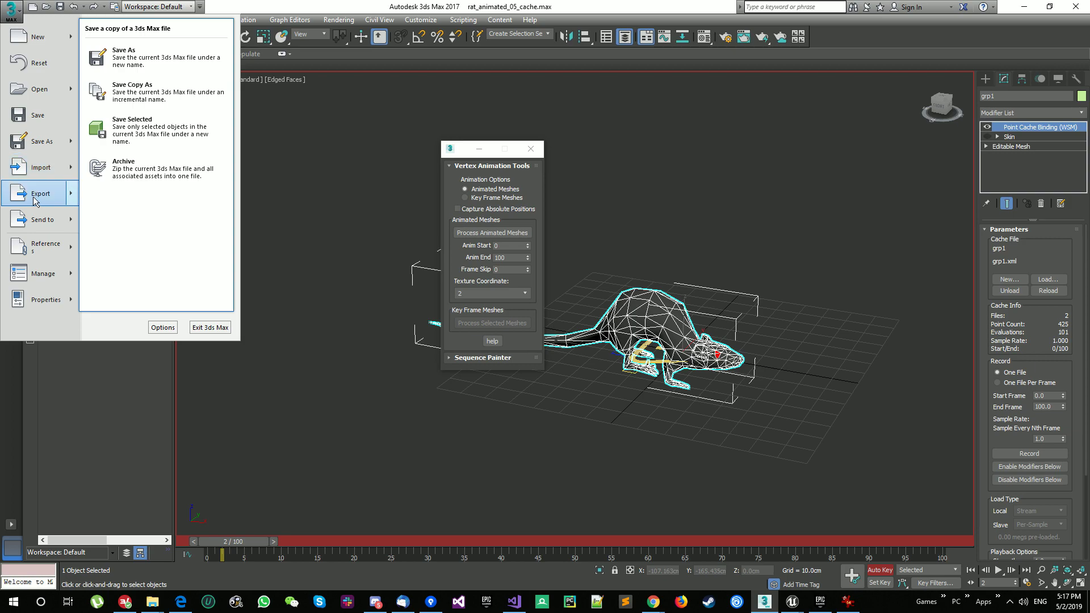
left_click(14, 17)
left_click(15, 21)
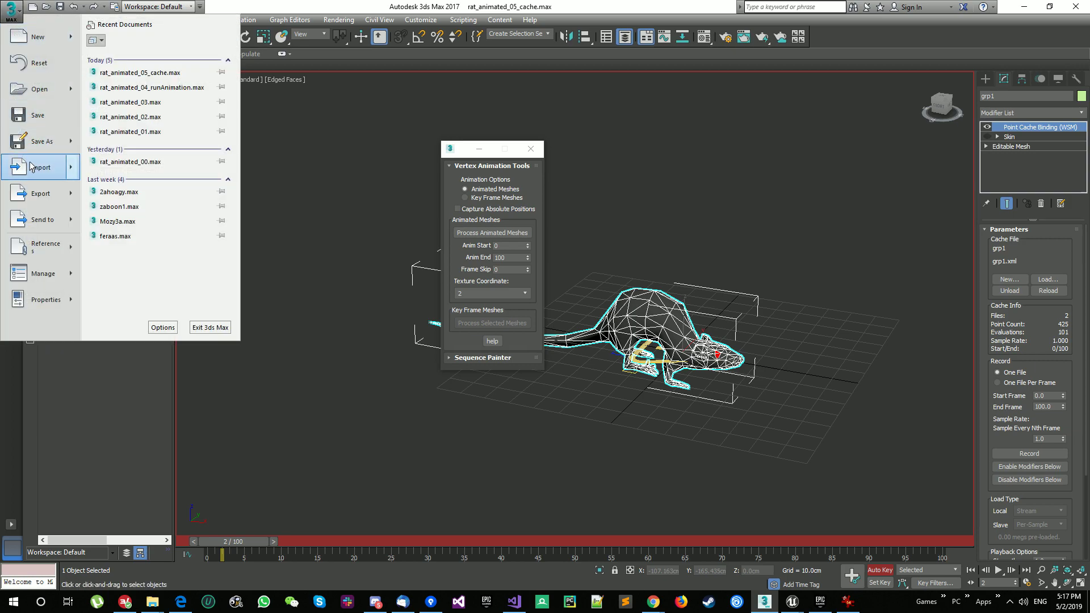
left_click(39, 193)
double_click(290, 202)
right_click(287, 284)
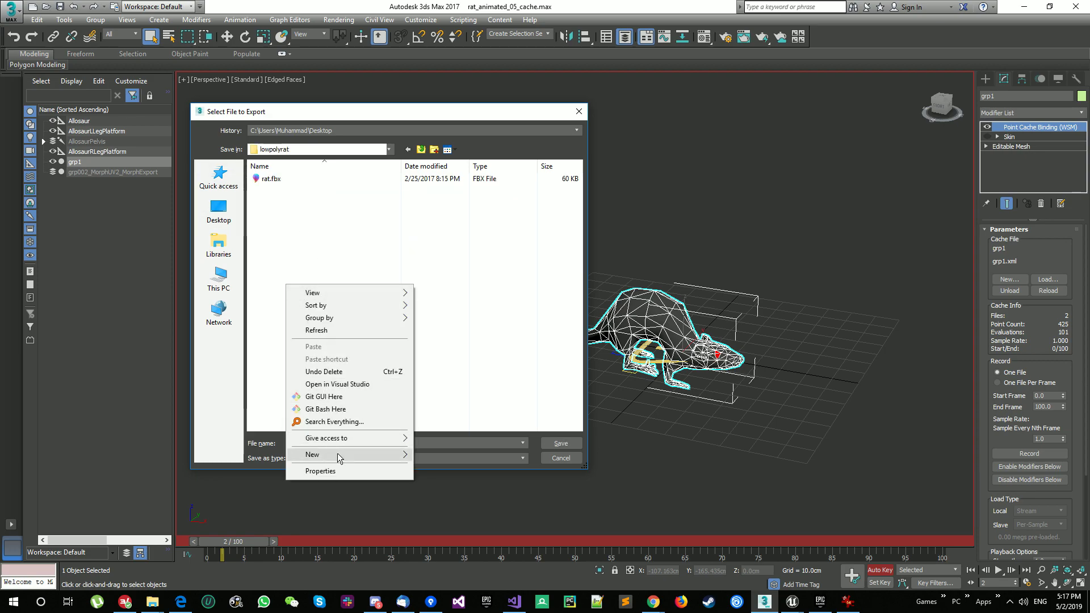
left_click(377, 263)
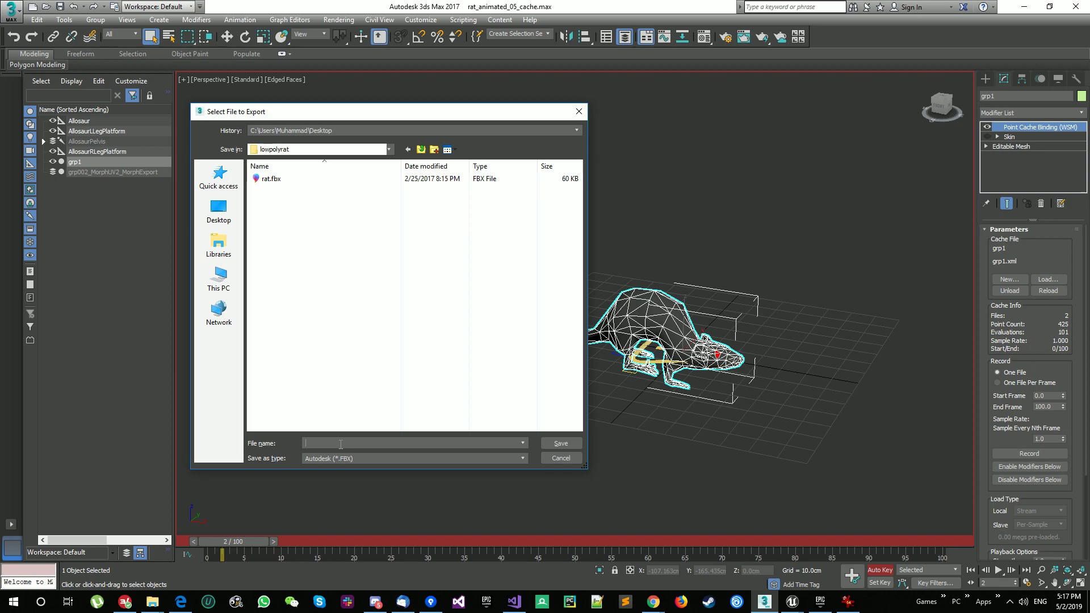
type("rat")
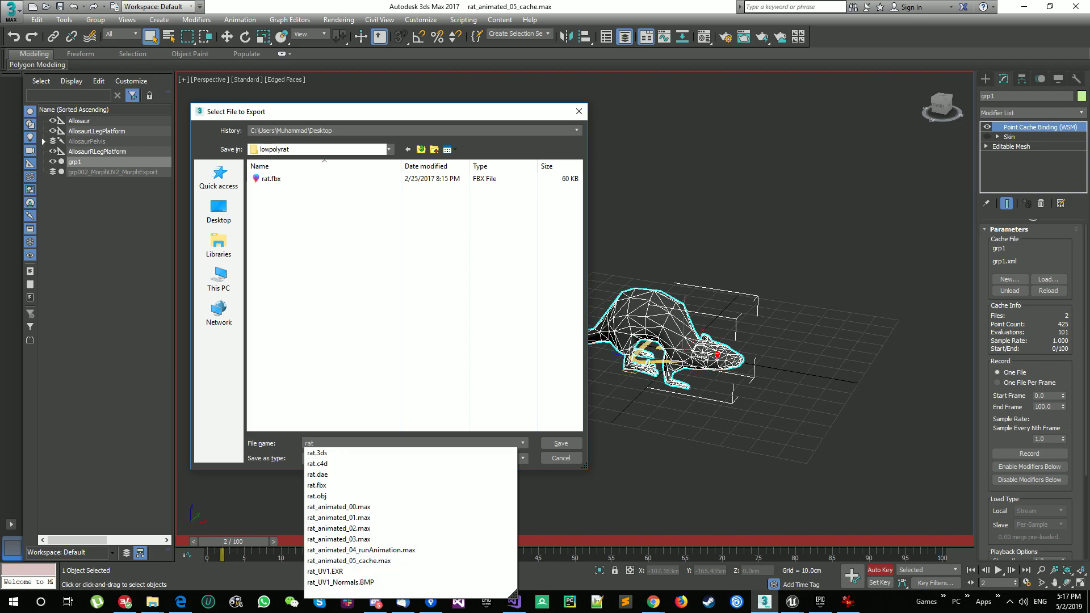
type("WithVA")
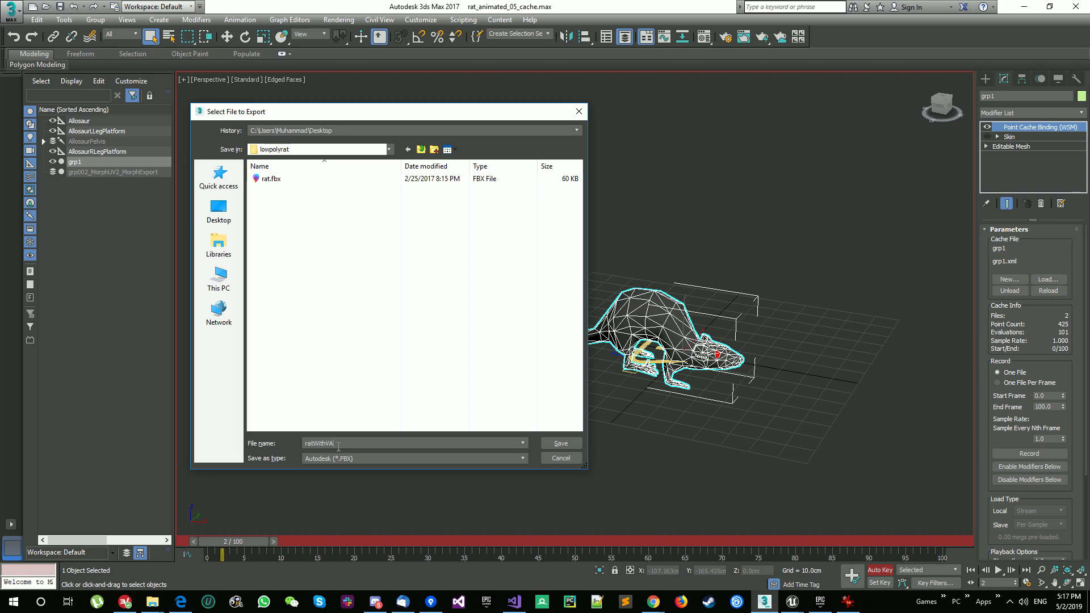
left_click(556, 443)
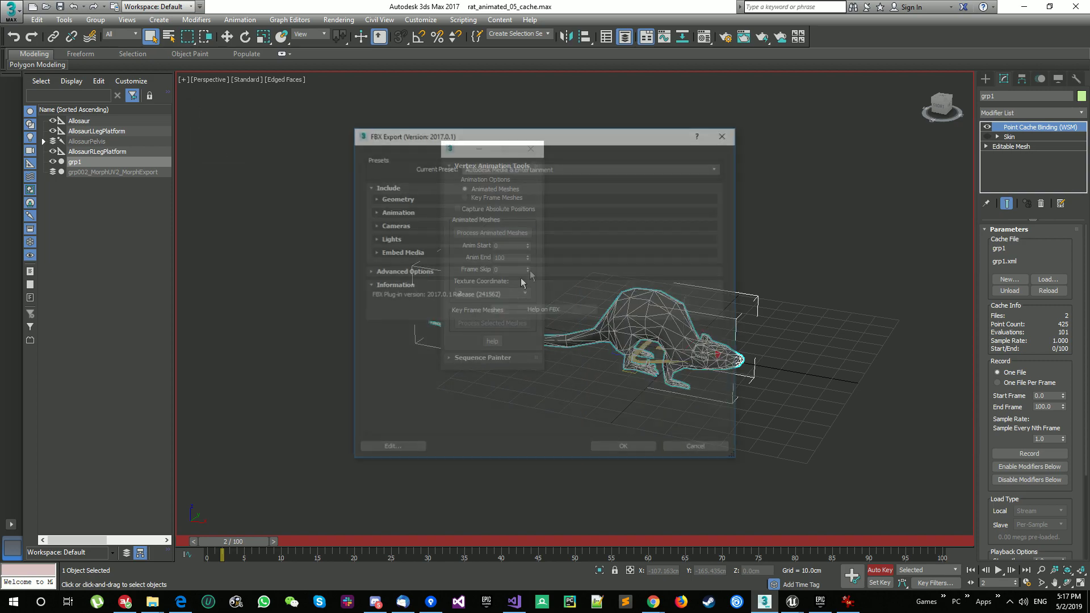
left_click(627, 449)
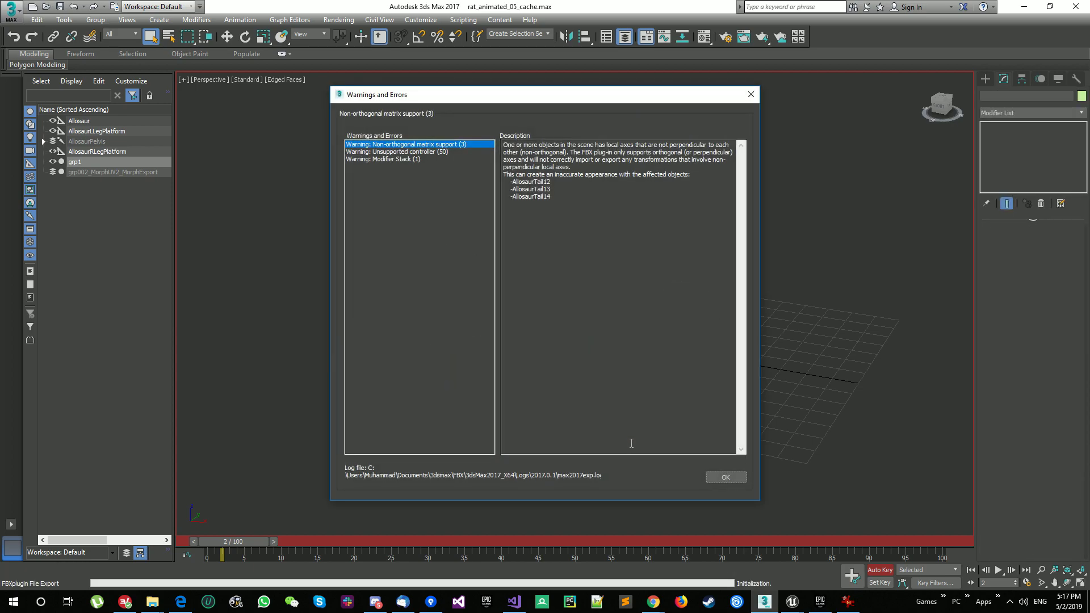
left_click(726, 478)
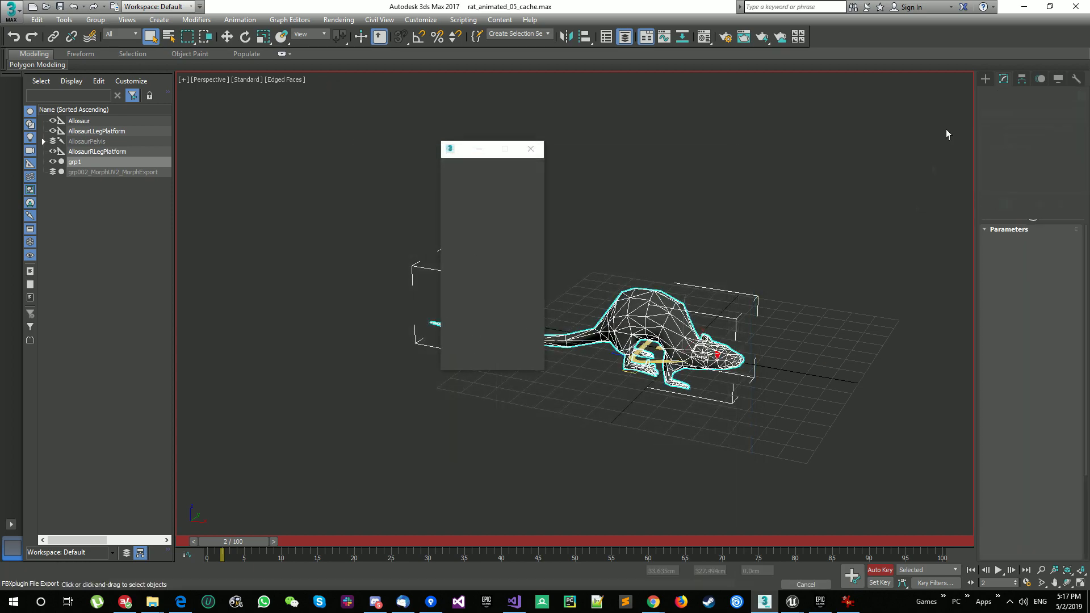
Switch to the Unreal Project Browser and create a Third Person Blueprint project named APlagueTaleRats on the Desktop.
left_click(1023, 7)
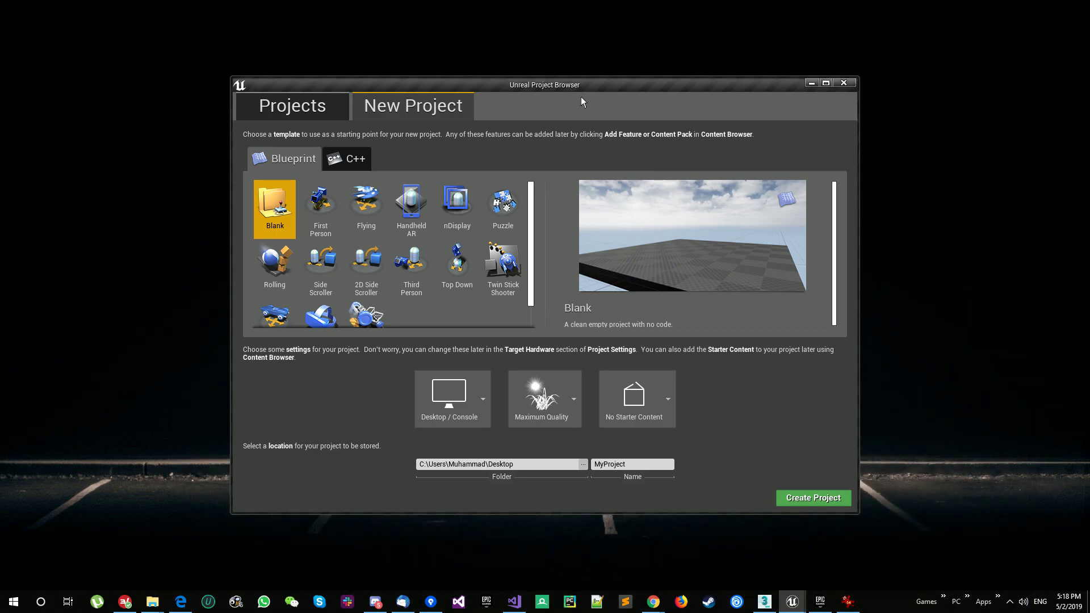
left_click(415, 264)
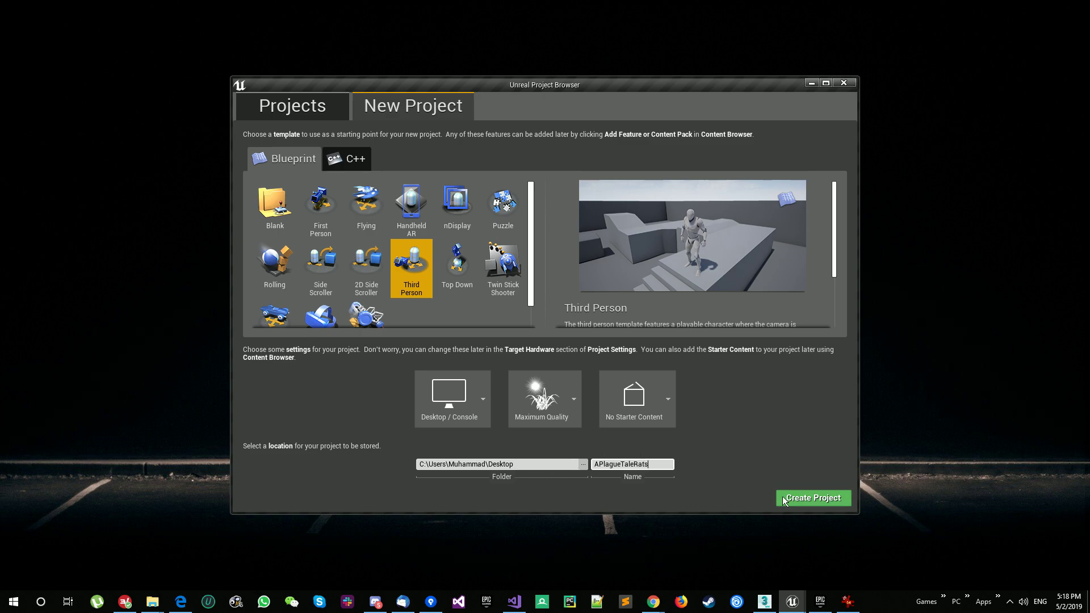
left_click(813, 498)
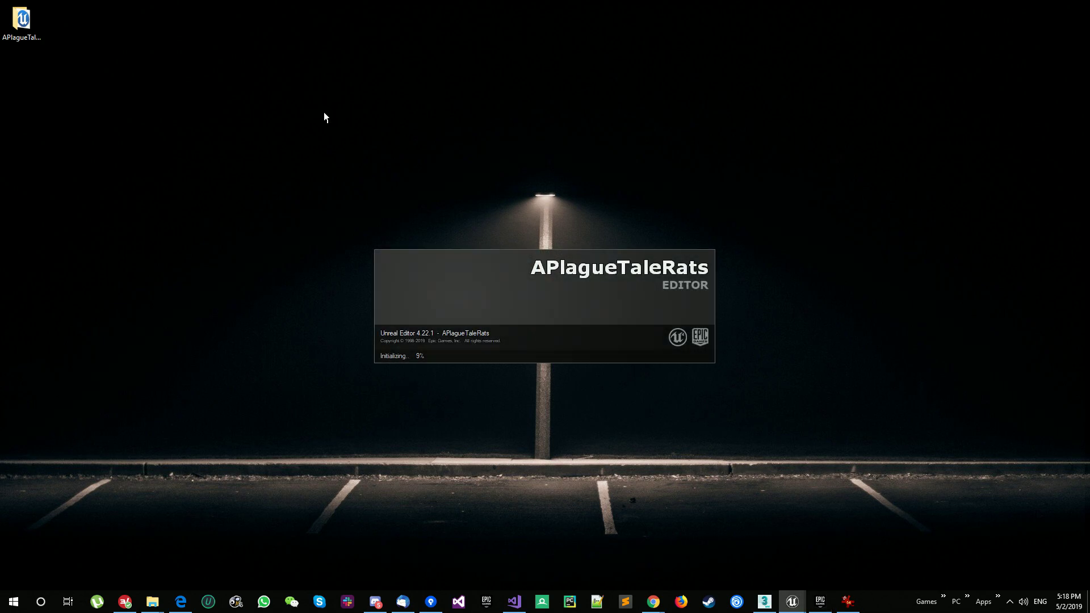
Create a new folder named Rat in the project's Content folder.
mouse_move(152, 602)
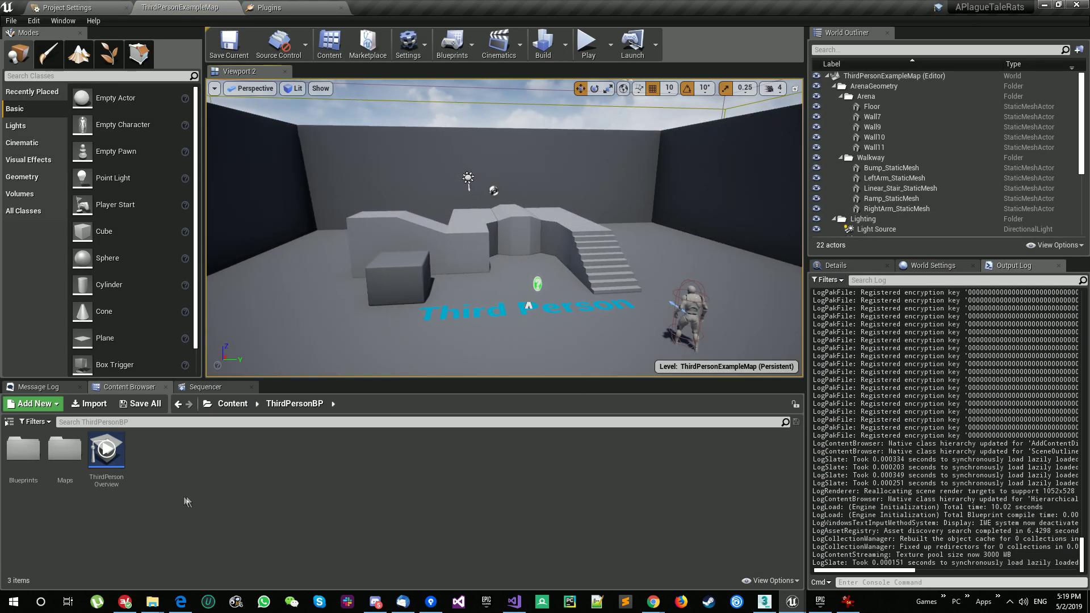
left_click(233, 403)
right_click(214, 468)
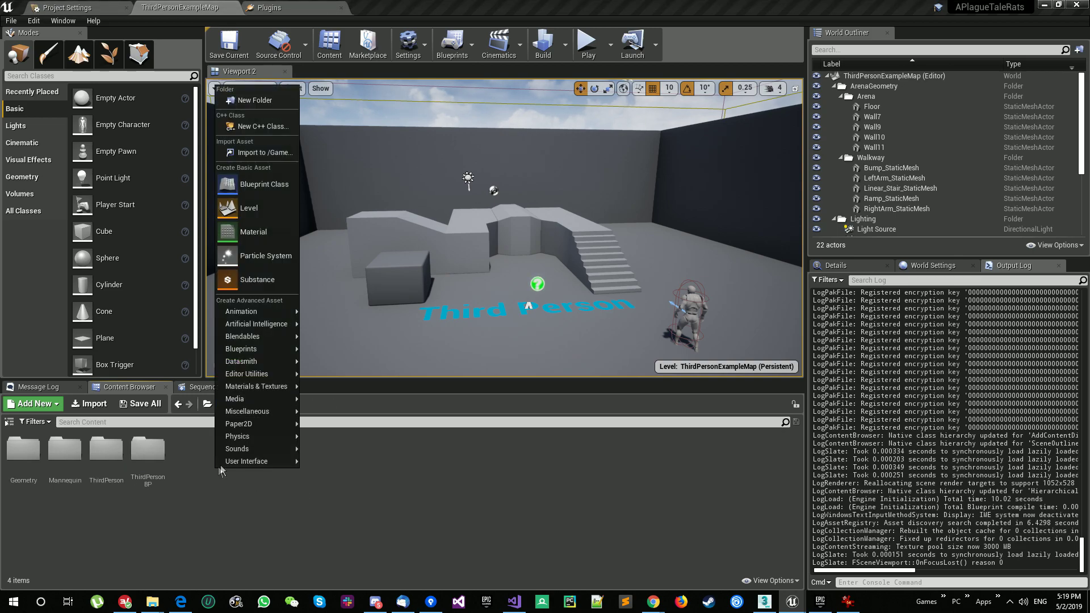
left_click(260, 100)
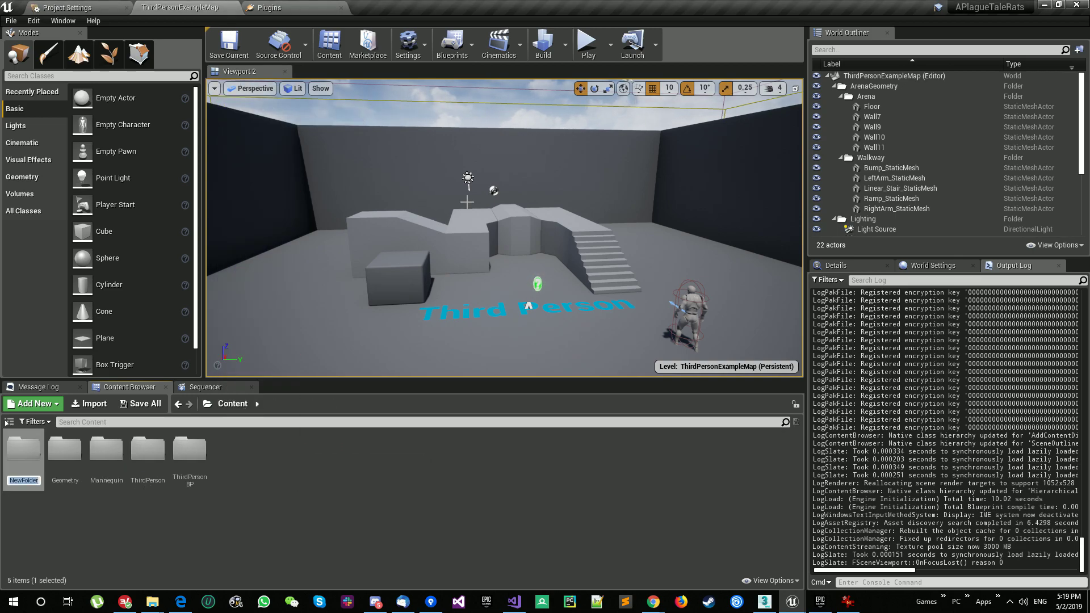
type("Rat")
key("Return")
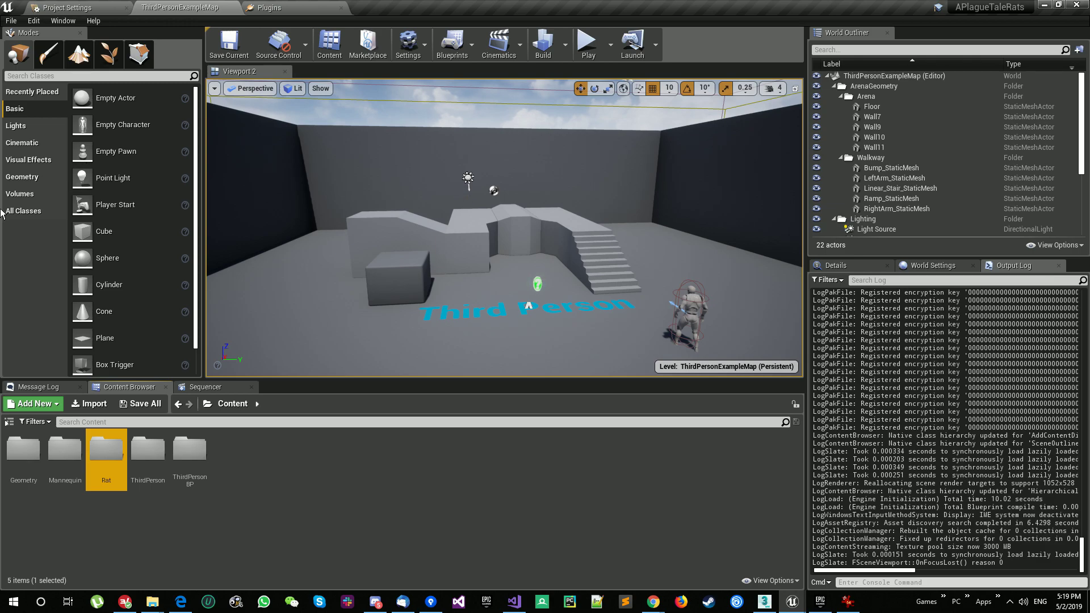
Show the folder tree beside the assets, open the Rat folder and set its folder color to orange.
left_click(9, 421)
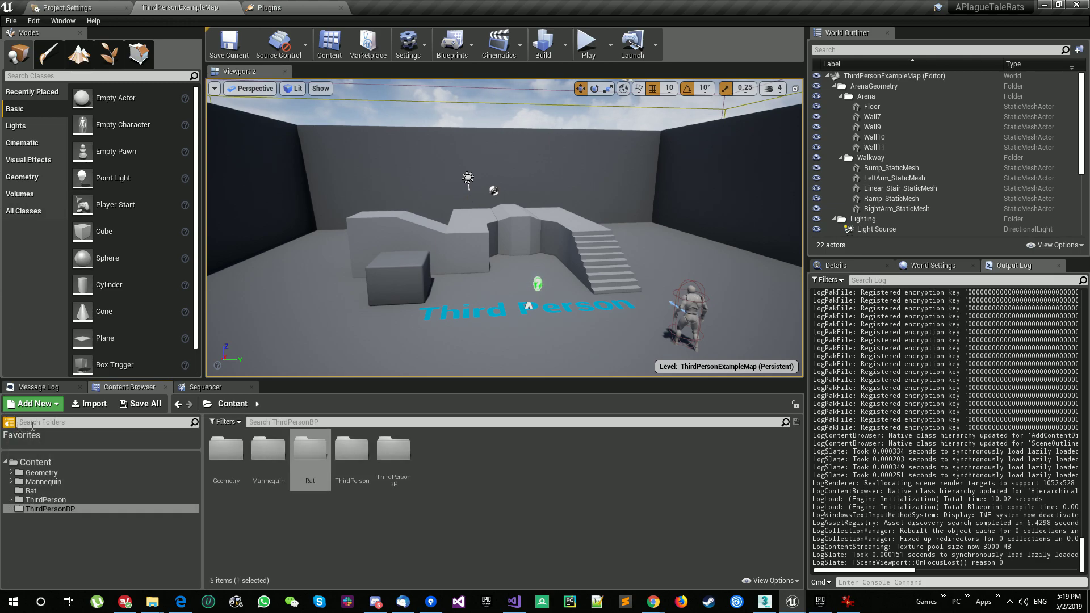
left_click(21, 492)
right_click(21, 491)
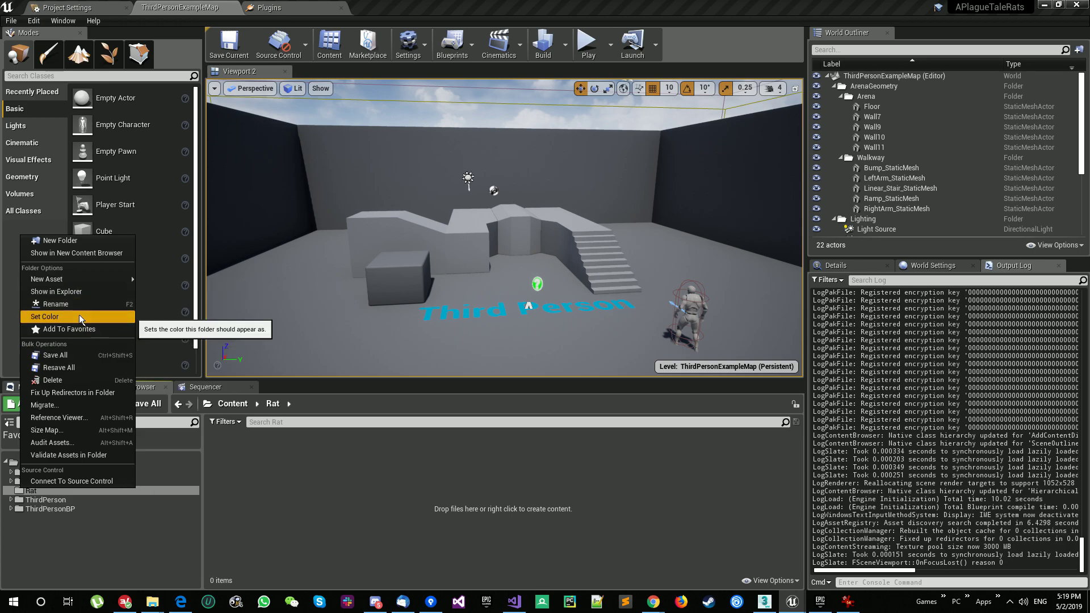
left_click(79, 316)
mouse_move(172, 390)
left_mouse_down()
mouse_move(207, 345)
mouse_move(205, 428)
left_mouse_up()
left_click(255, 560)
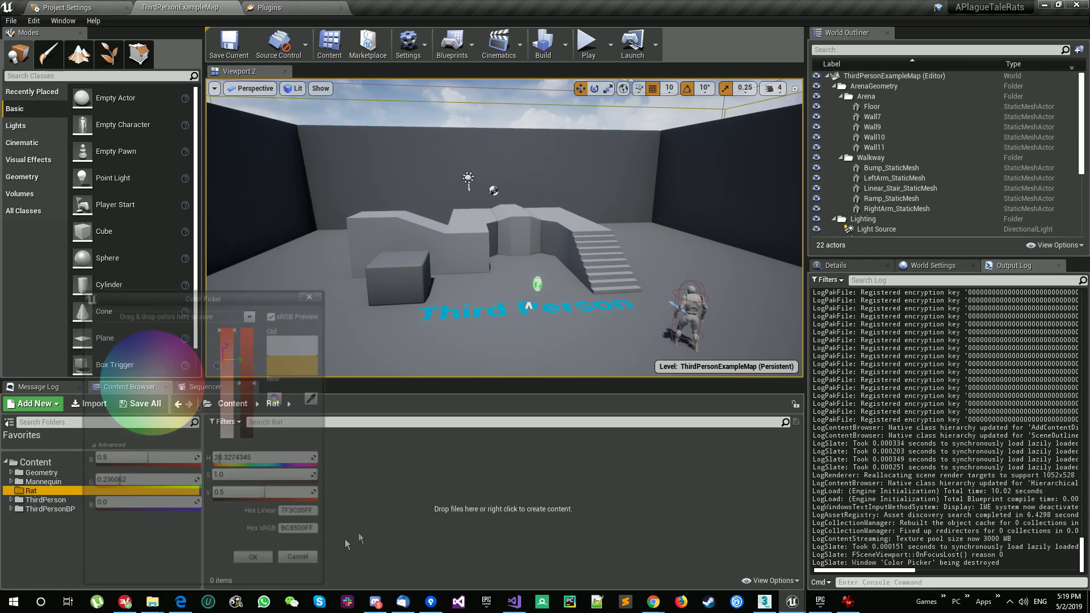
Import ratWithVA.FBX from the lowpolyrat folder into the Rat folder with Skeletal Mesh turned off, importing all its contents.
key("alt+Tab")
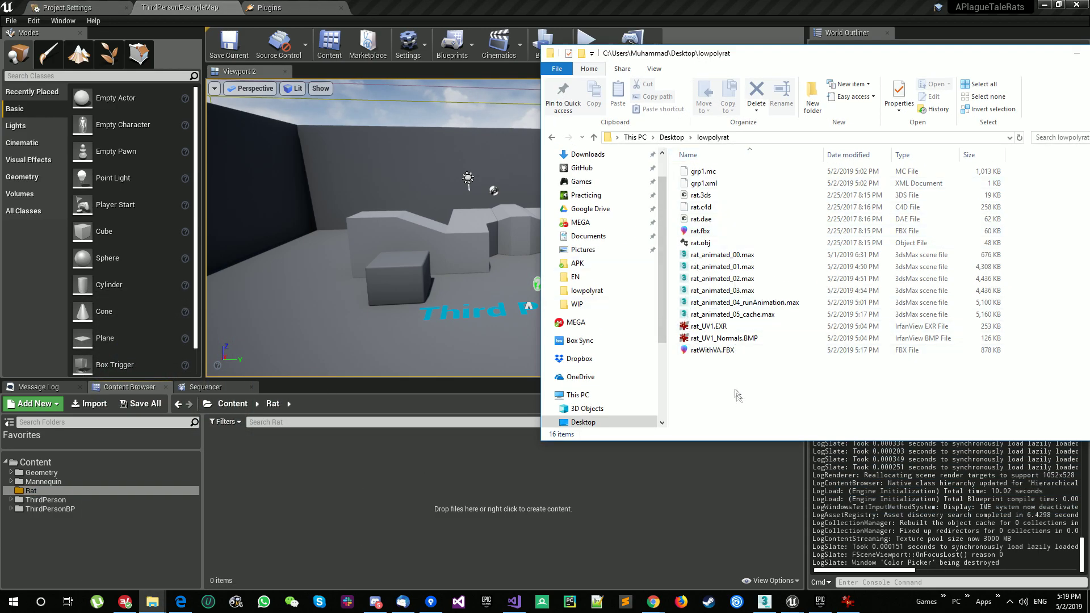
left_click(712, 352)
left_click_drag(719, 355, 498, 514)
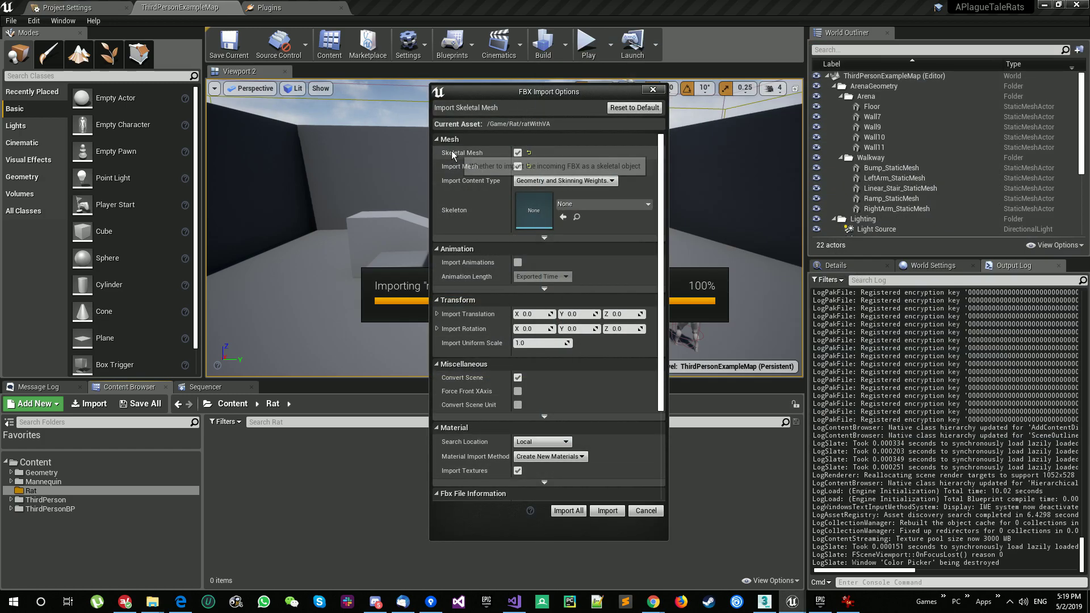
left_click(518, 153)
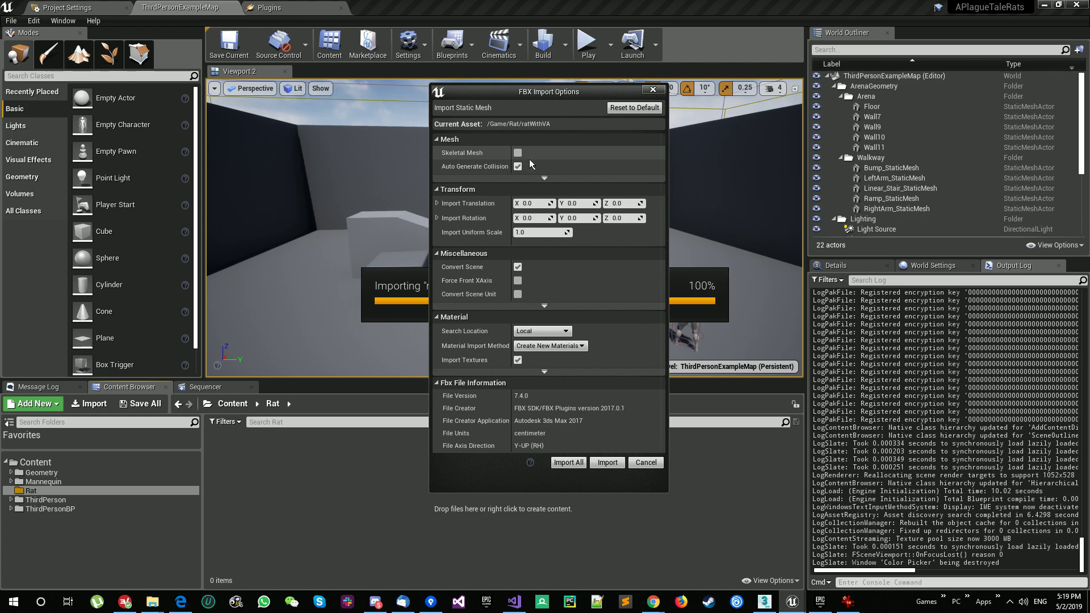
left_click(568, 463)
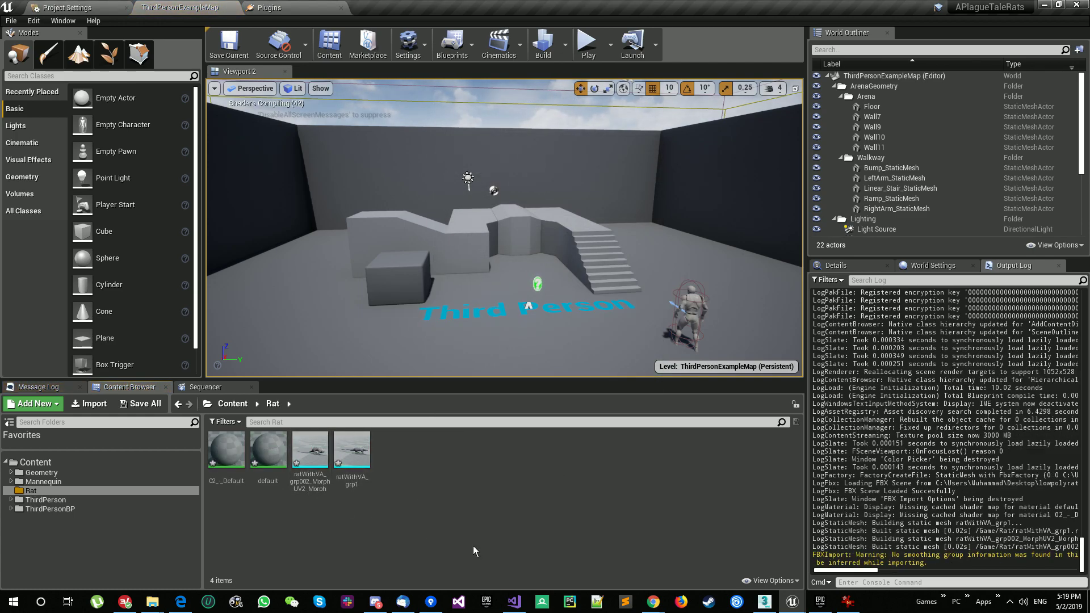
Open the imported ratWithVA_grp002 morph mesh, dock its editor with the main window's tabs and return to ThirdPersonExampleMap.
double_click(308, 451)
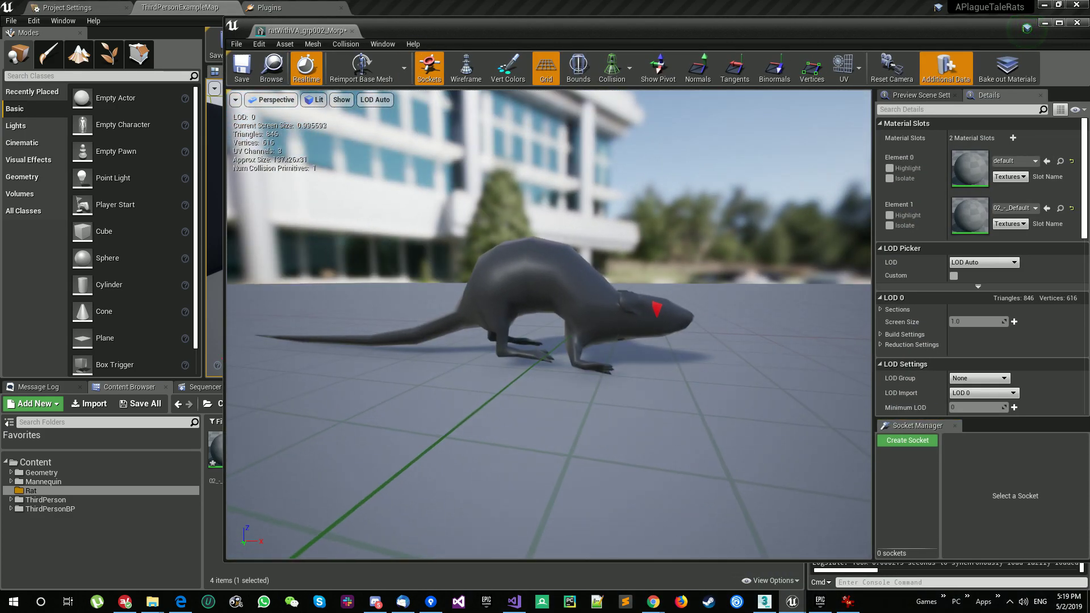
left_click_drag(327, 32, 434, 8)
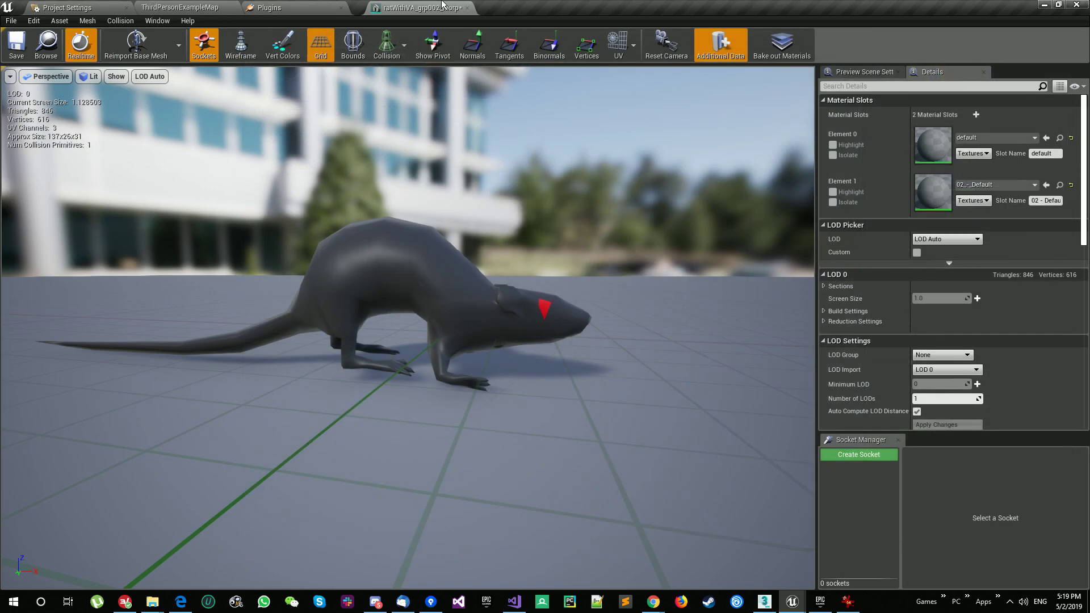
left_click(68, 7)
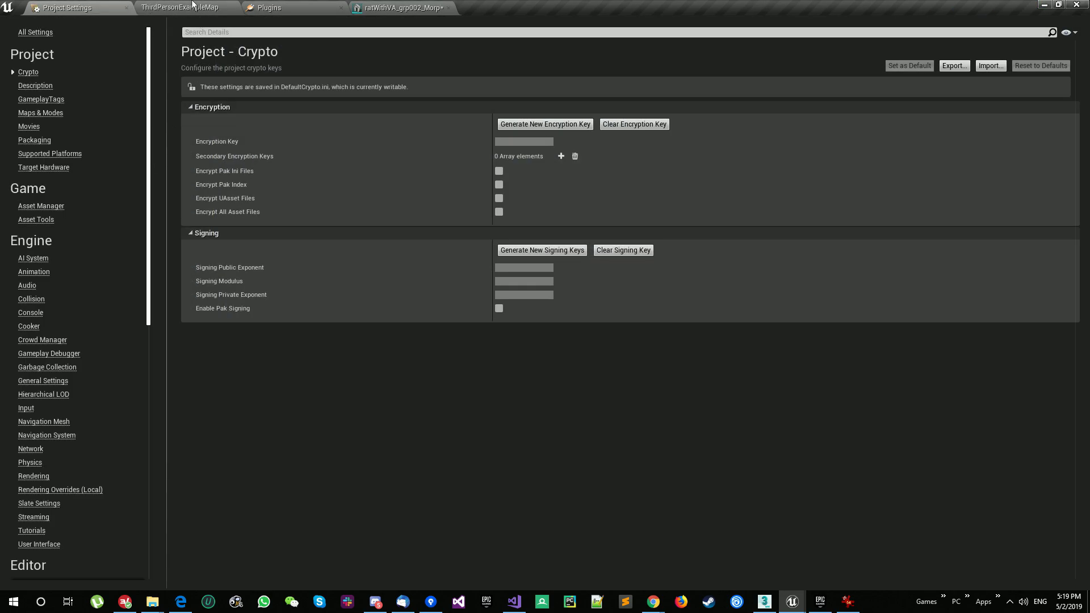
left_click(180, 8)
Save all the newly imported assets, clear the output log and deselect the mesh asset.
left_click(156, 403)
left_click(648, 404)
right_click(866, 381)
left_click(884, 393)
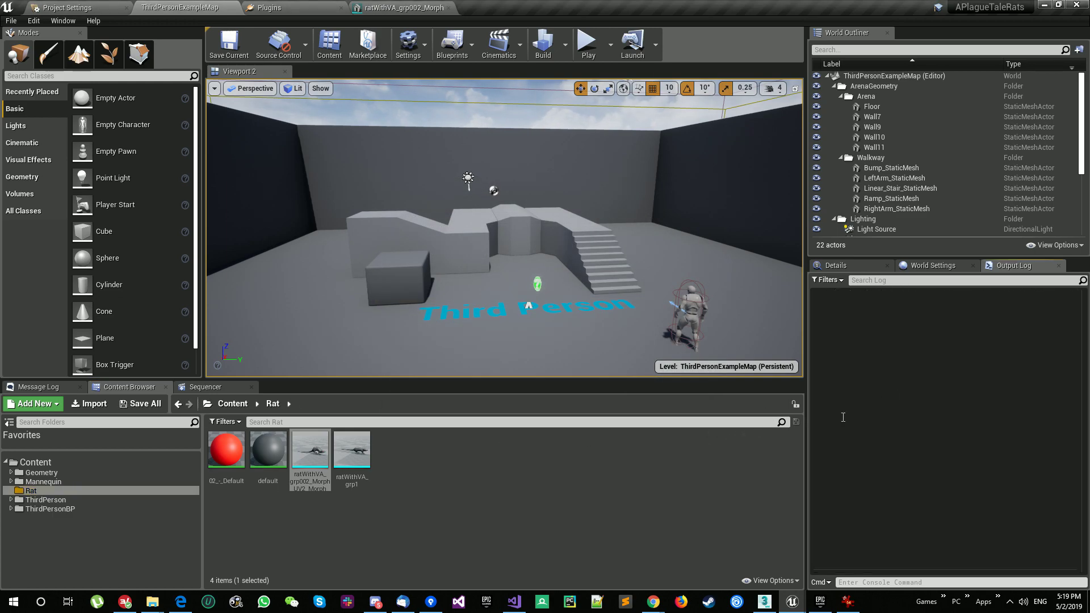
left_click(630, 490)
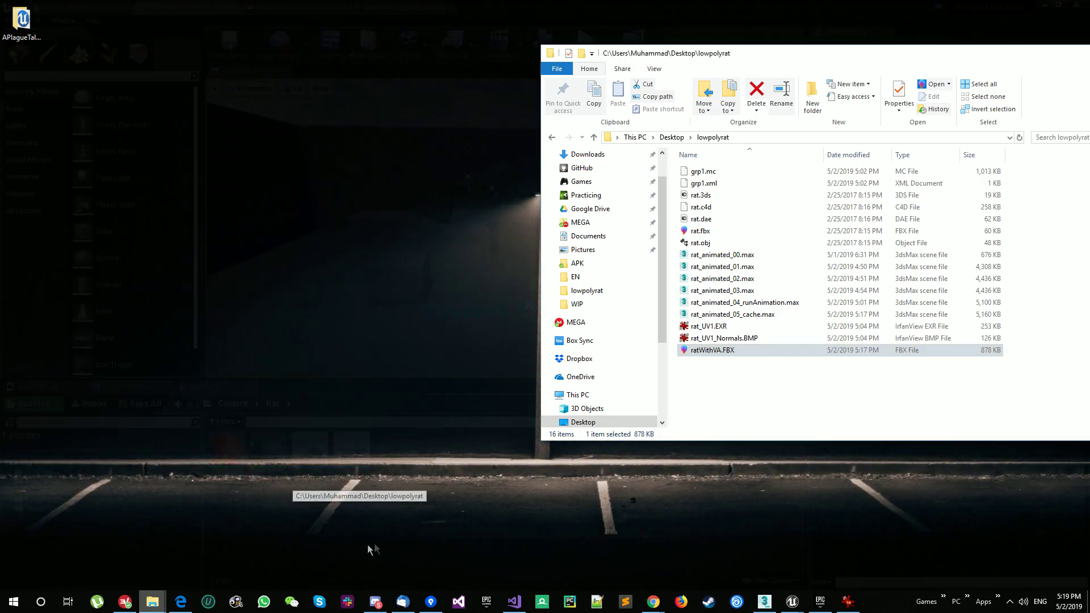
Import rat_UV1.EXR and rat_UV1_Normals.BMP from the lowpolyrat folder into the Rat folder and clear the output log.
left_click(364, 550)
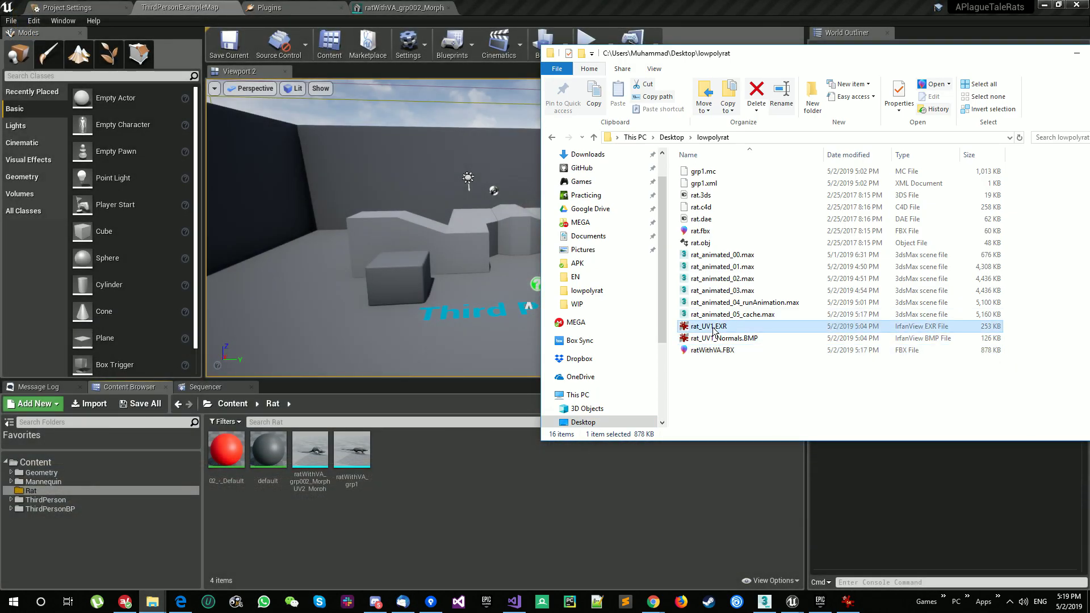
left_click(714, 328)
left_click(730, 340, "shift")
left_click_drag(730, 340, 485, 485)
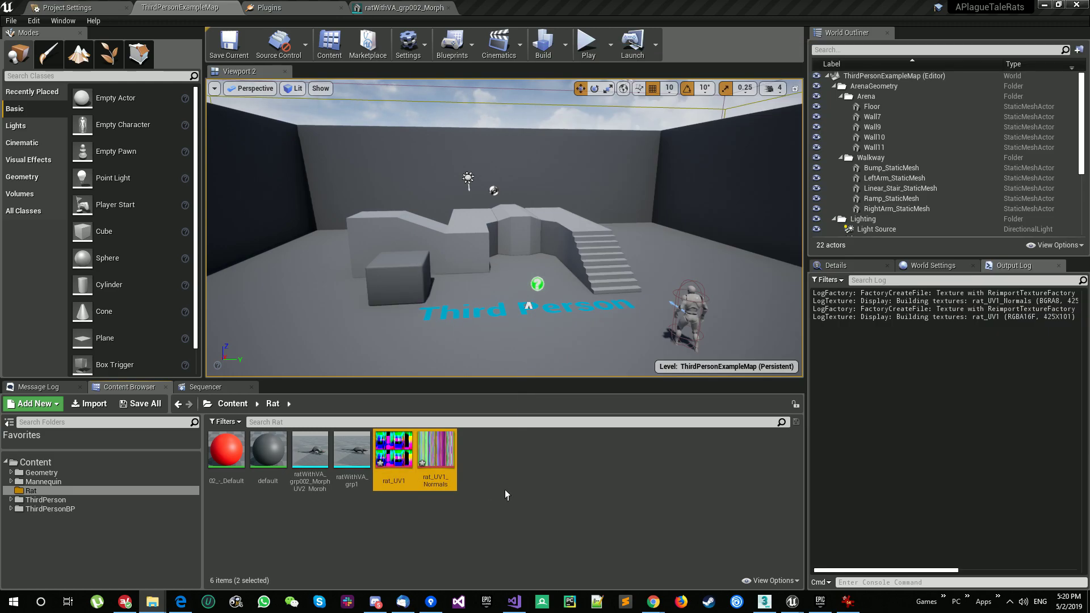
left_click(505, 492)
right_click(474, 488)
left_click(465, 543)
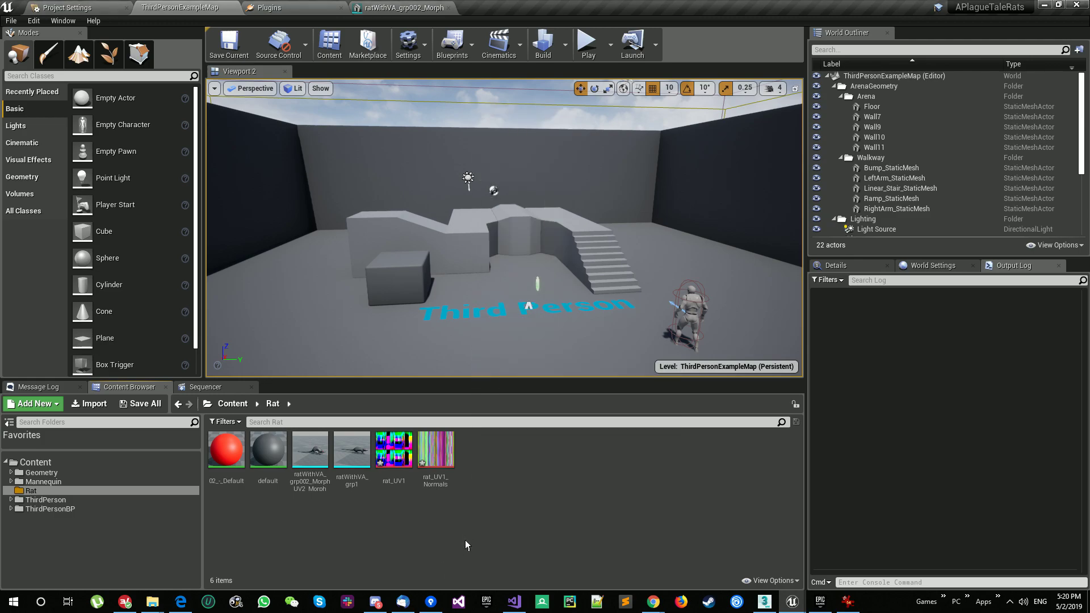
Create a new material named mat_RatAnimatedVA in the Rat folder.
right_click(500, 497)
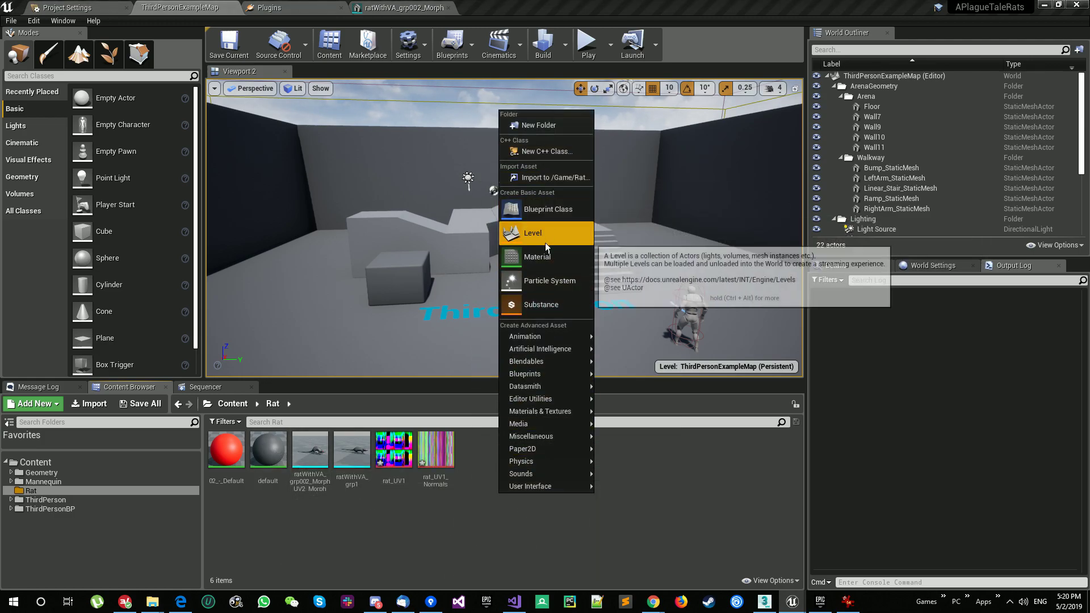
left_click(547, 257)
type("matedVA")
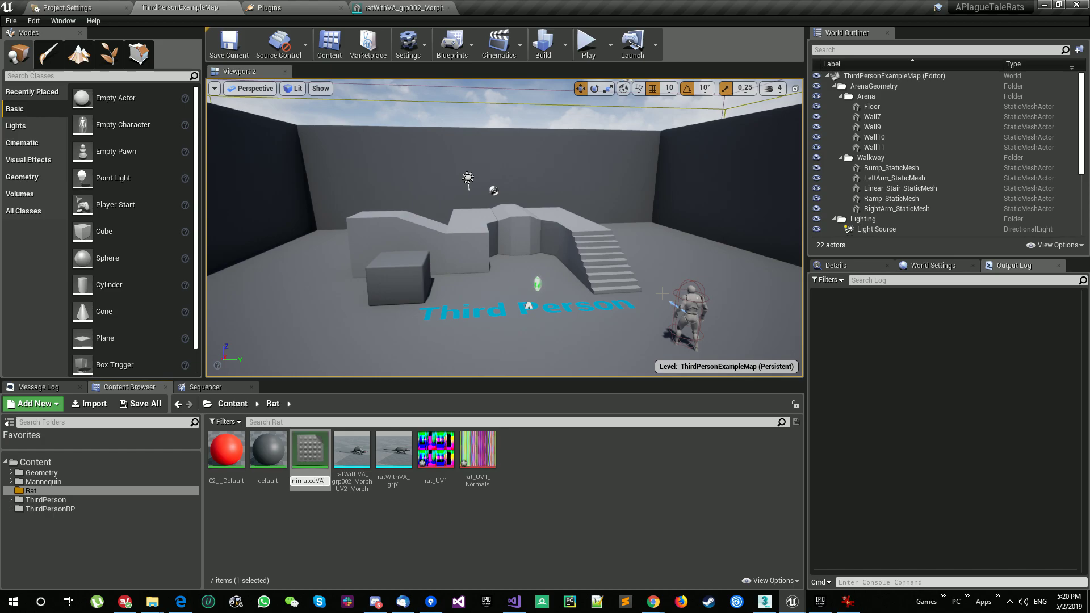
key("Return")
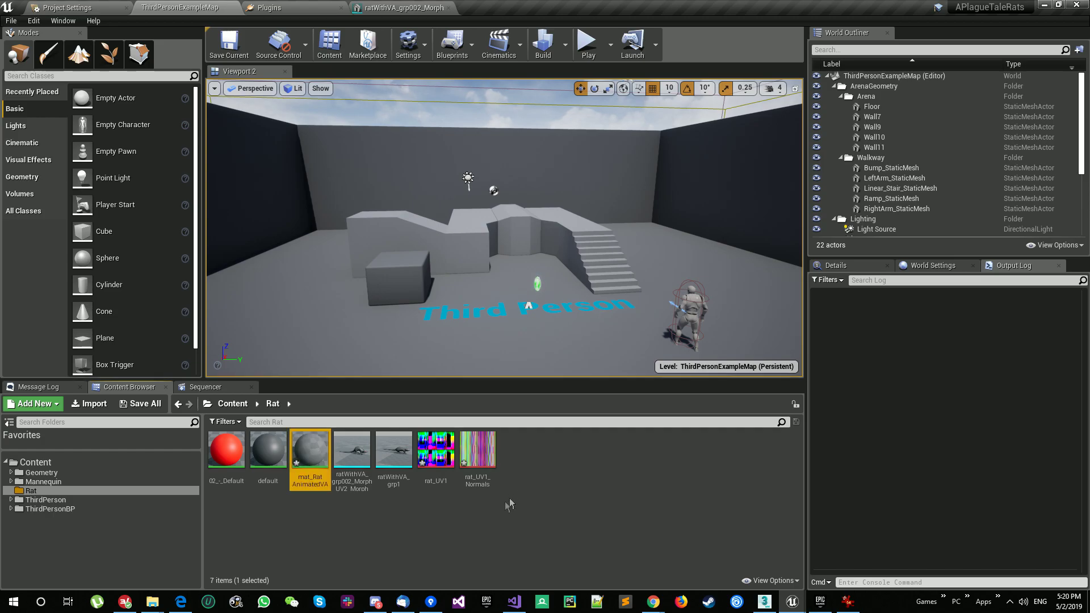
Open mat_RatAnimatedVA, add a Constant3Vector node and connect it to Base Color.
double_click(310, 452)
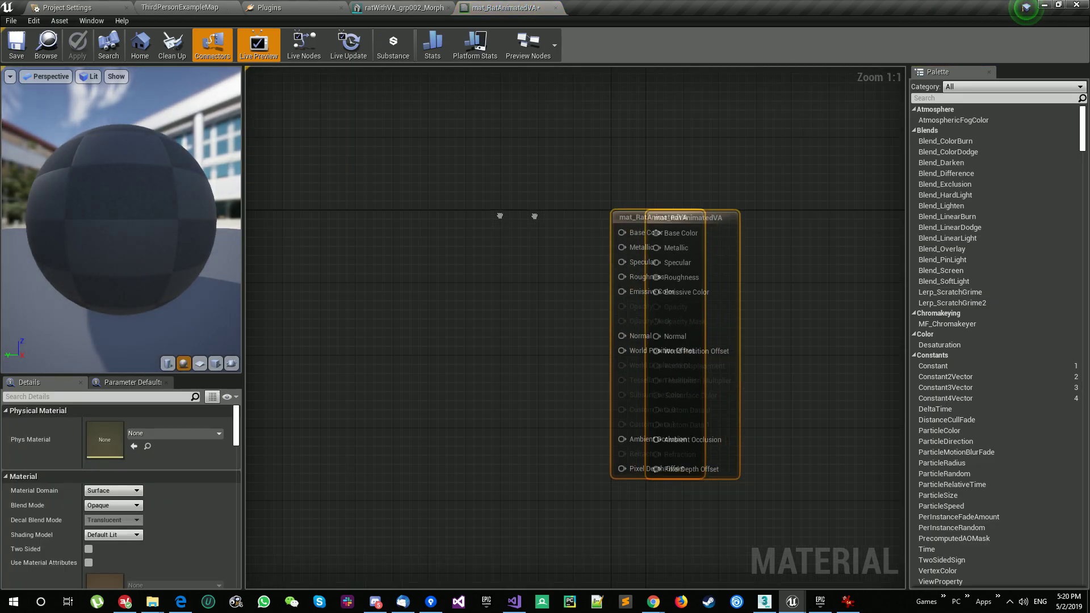
right_click_drag(535, 217, 608, 174)
left_click(512, 264)
right_click_drag(513, 265, 545, 258)
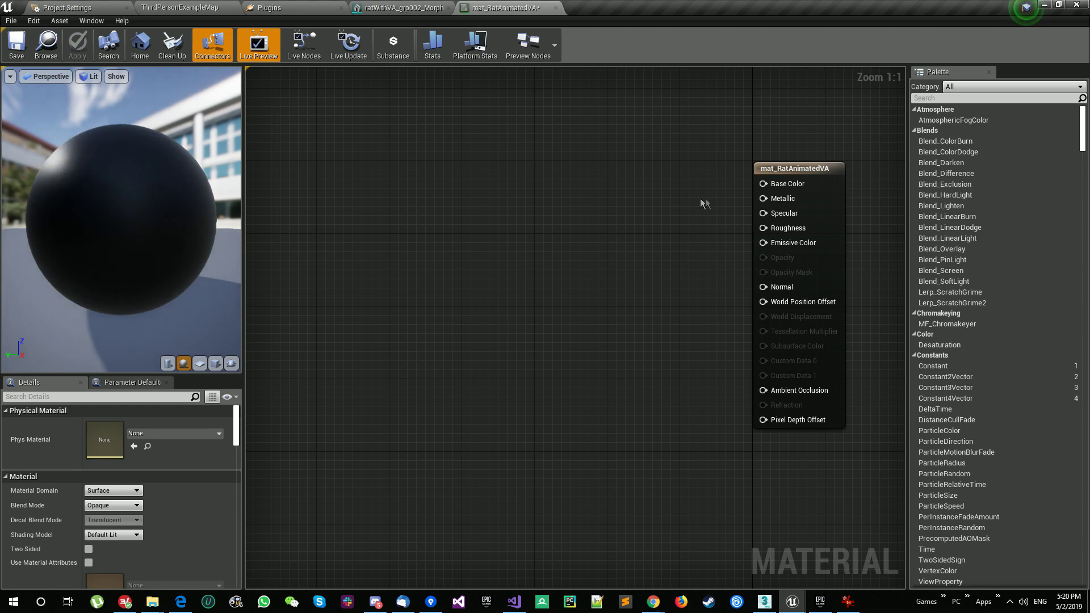
key("3")
left_click(580, 162)
left_click_drag(645, 172, 764, 183)
left_click_drag(615, 156, 602, 168)
Convert the Constant3Vector node to a parameter named color.
right_click(601, 166)
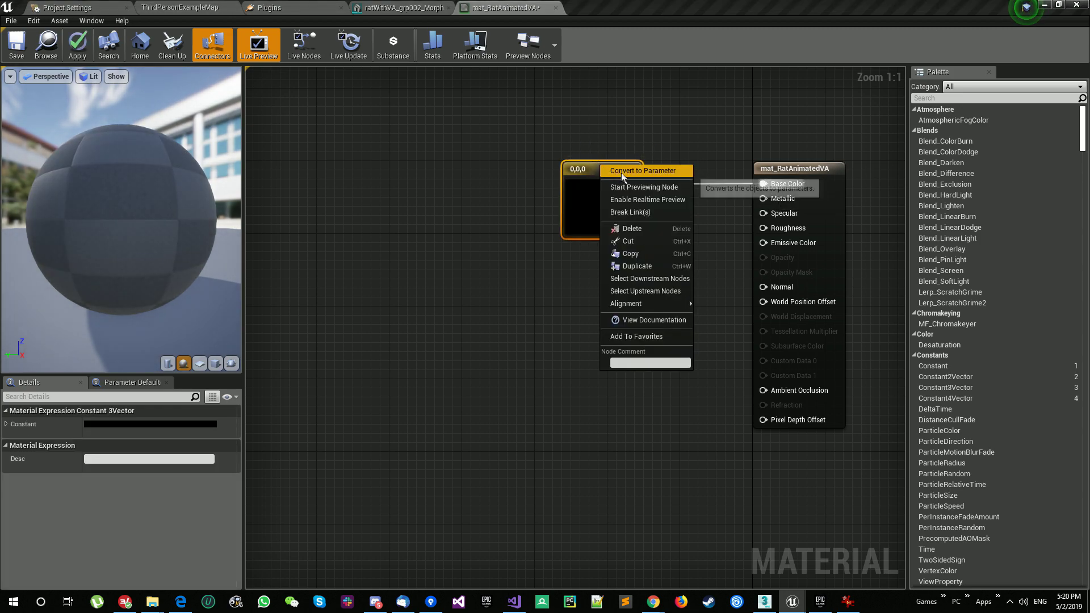
left_click(669, 174)
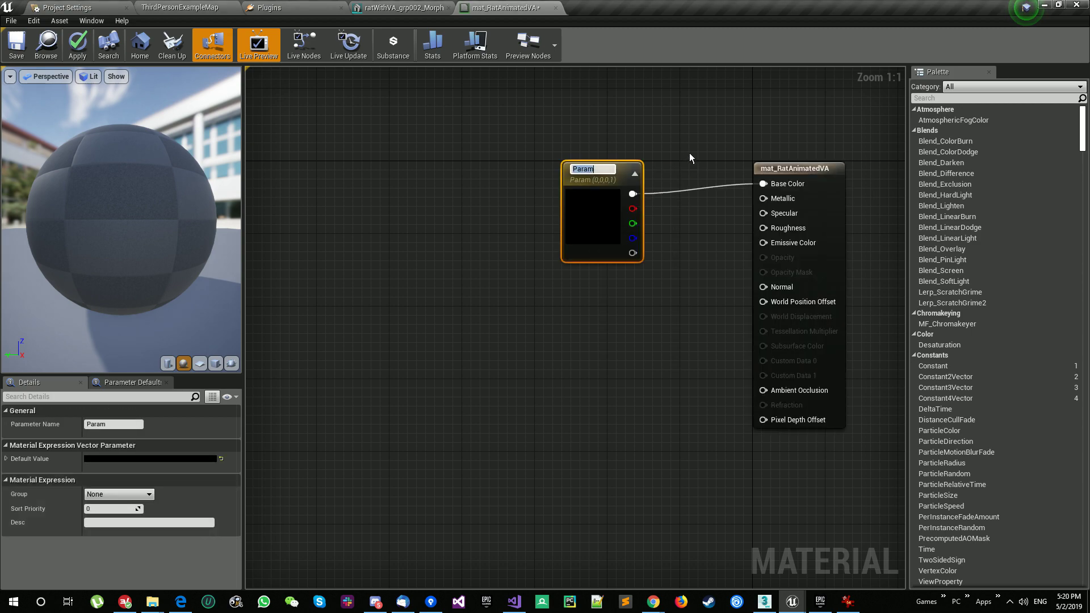
type("co")
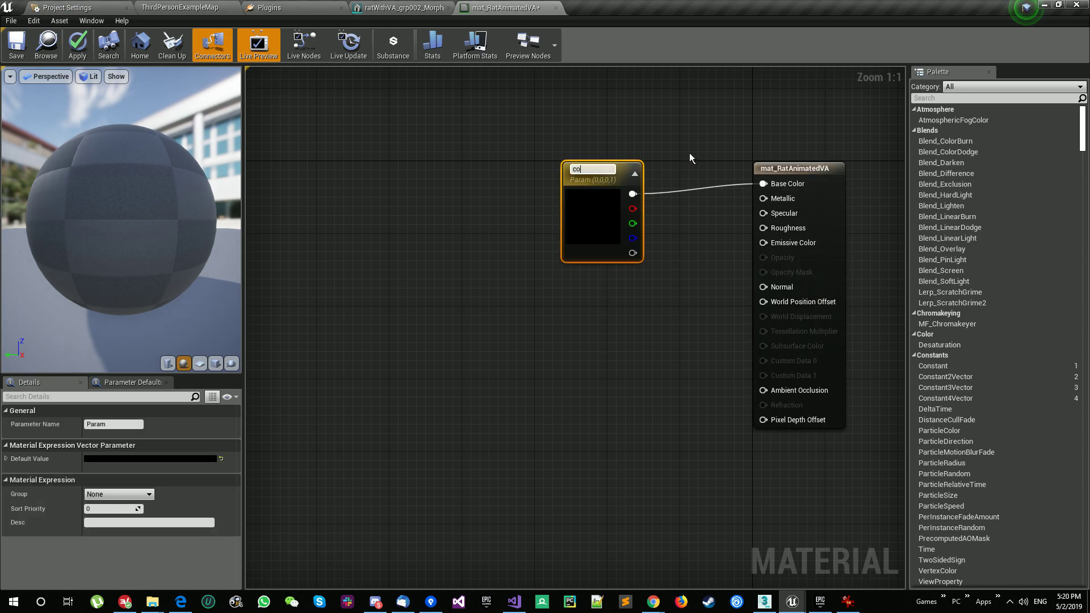
type("lor")
key("Return")
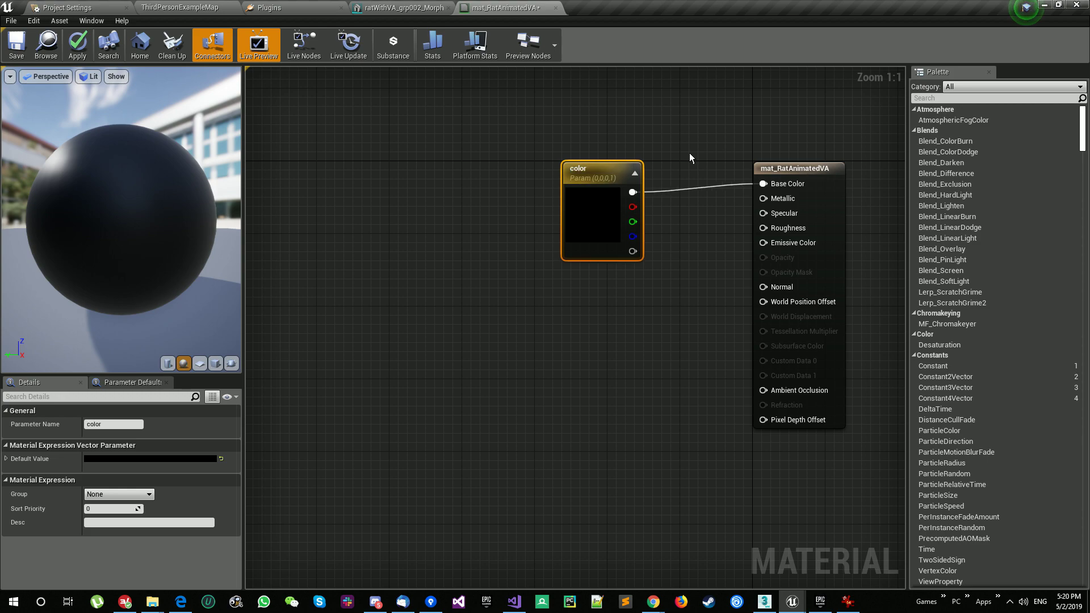
Move the color node level with Base Color and set its default value to a dark gray of 0.109375.
left_click_drag(611, 166, 564, 155)
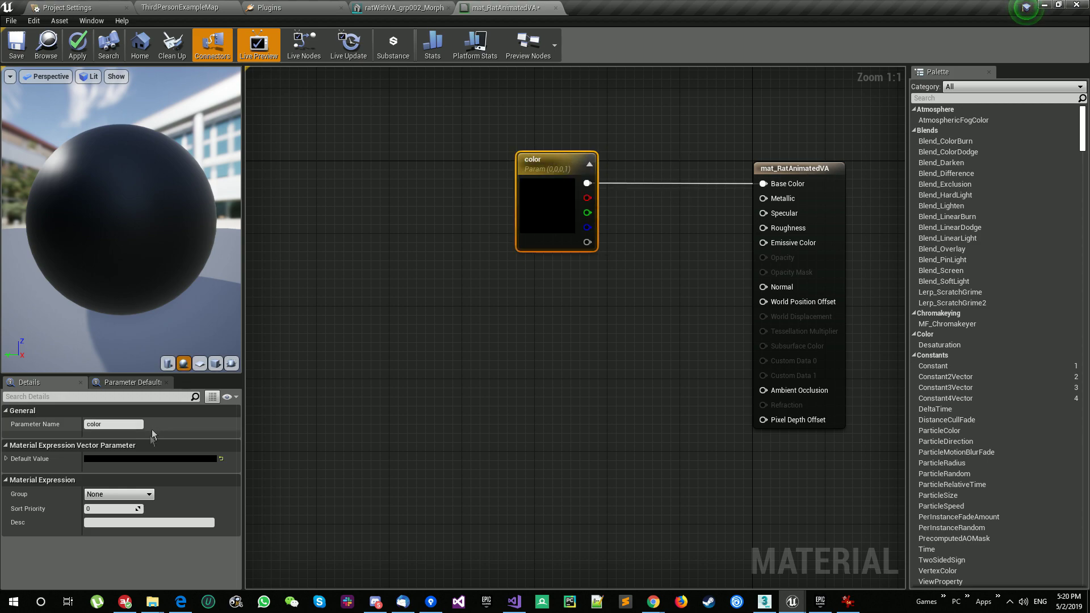
left_click(158, 460)
left_click(328, 379)
left_click_drag(331, 400, 326, 425)
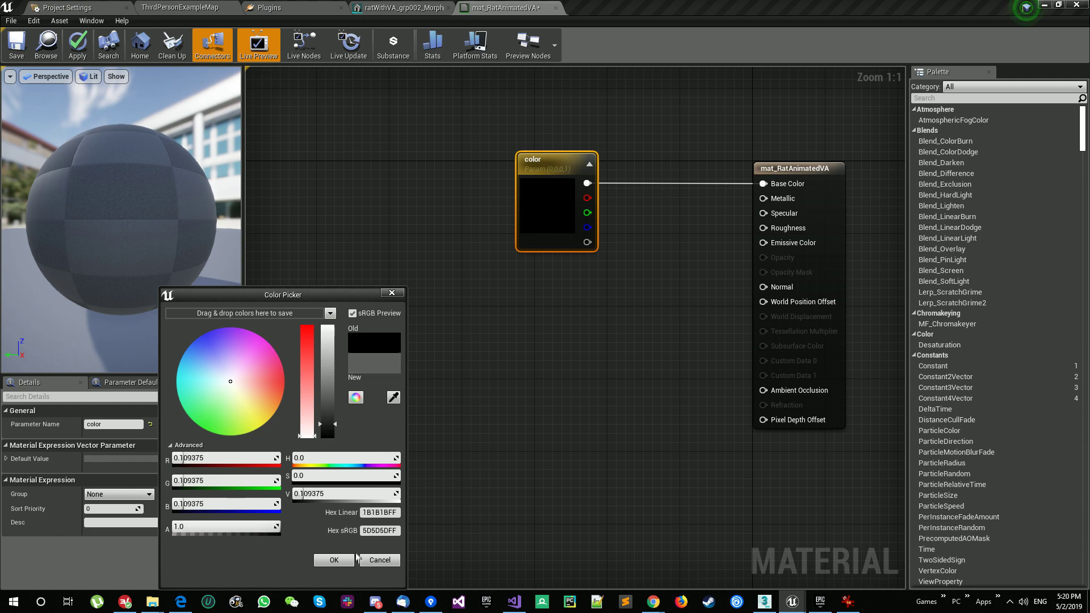
left_click(334, 560)
Add three Constant nodes, connect them to Metallic, Specular and Roughness, and line them up beneath the color node.
right_click_drag(599, 337, 623, 319)
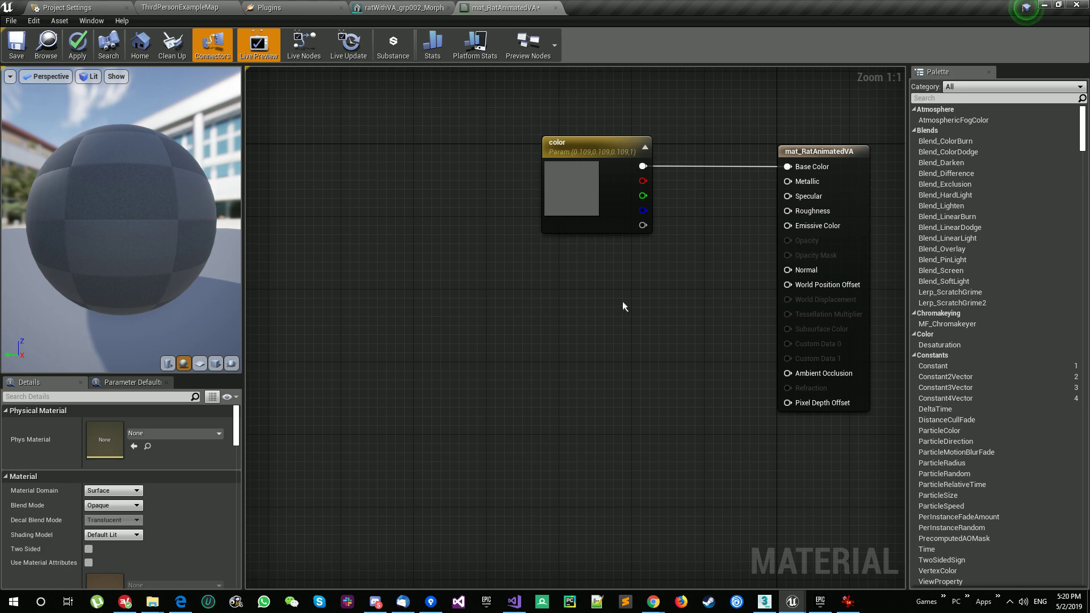
left_click(599, 243)
left_click(603, 288)
left_click_drag(619, 266, 789, 182)
left_click_drag(622, 310, 793, 196)
left_click(608, 332)
left_click_drag(625, 353, 790, 211)
left_click_drag(604, 251, 545, 252)
left_click_drag(608, 293, 545, 295)
left_click_drag(608, 343, 542, 338)
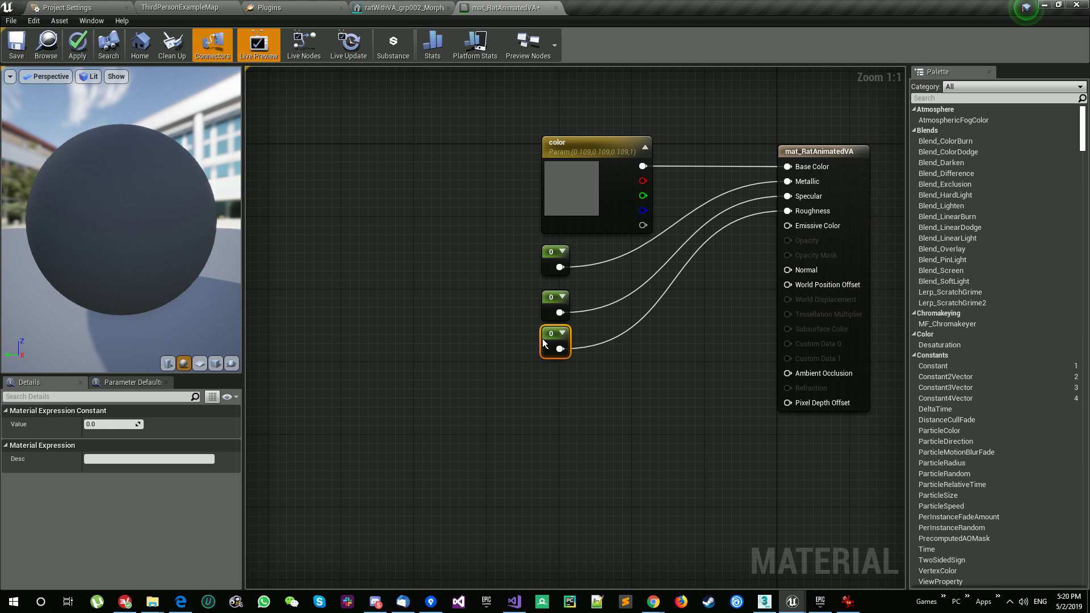
Convert the constants feeding Metallic and Specular to parameters named metallic and specular.
right_click(548, 251)
left_click(594, 261)
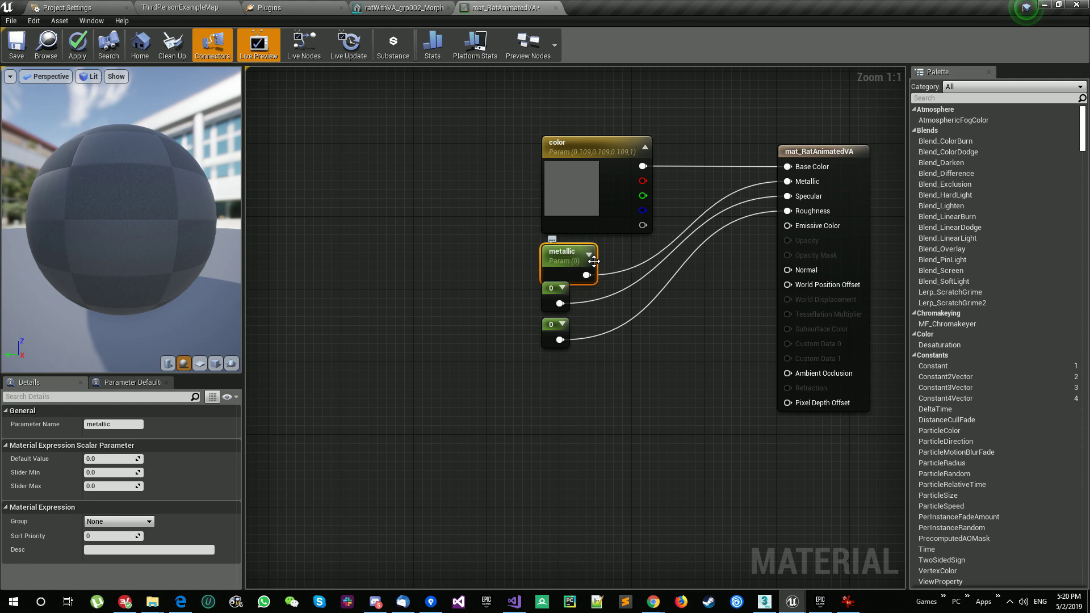
right_click(544, 296)
left_click(580, 295)
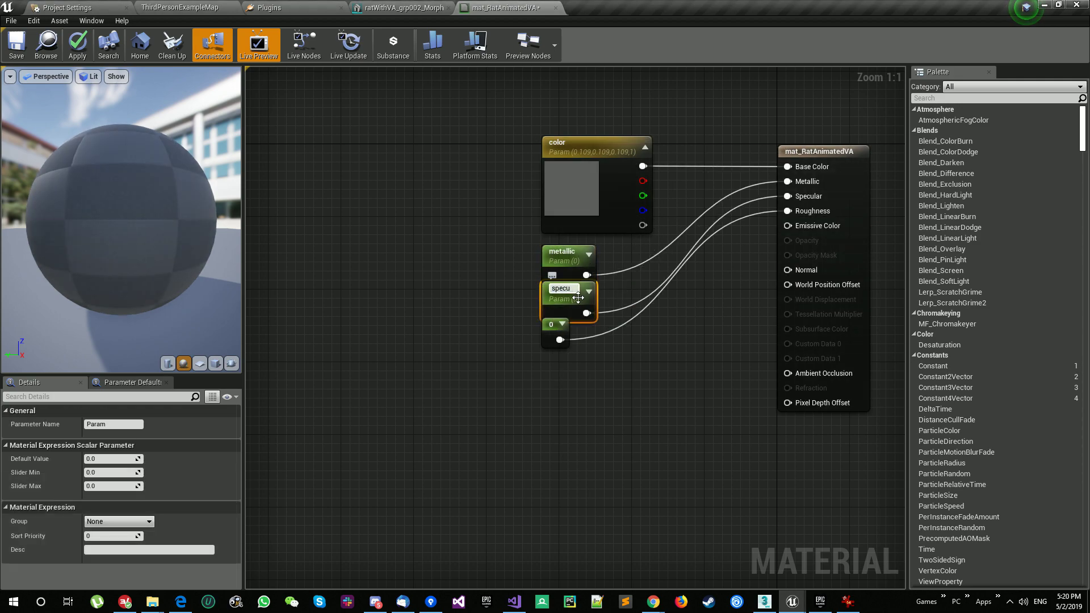
type("specular")
key("Return")
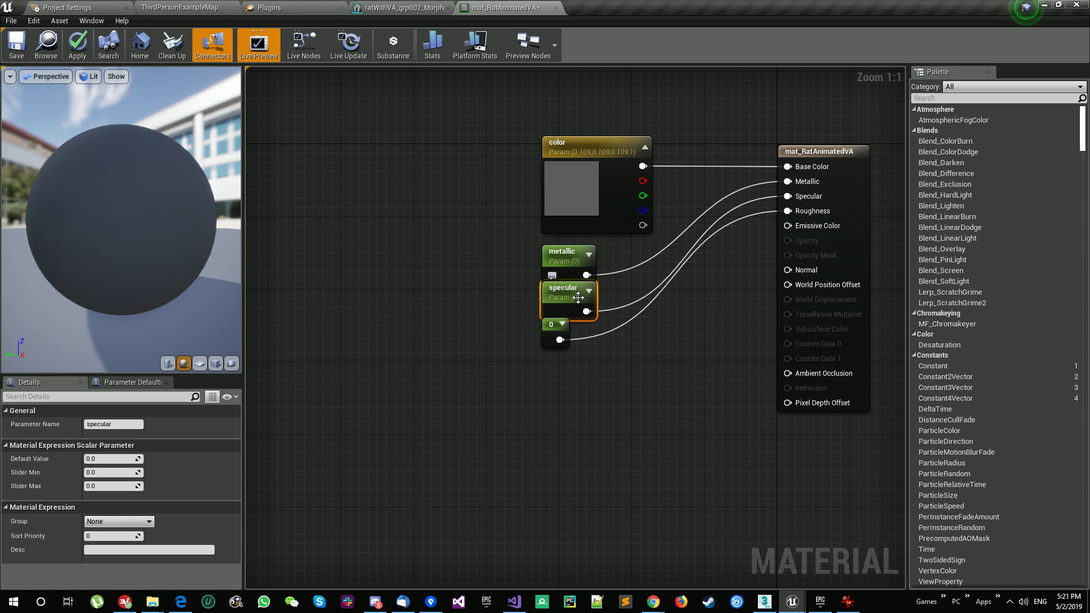
Convert the constant feeding Roughness to a parameter named roughness and move the three scalar parameters up against the color node.
right_click(548, 328)
left_click(585, 334)
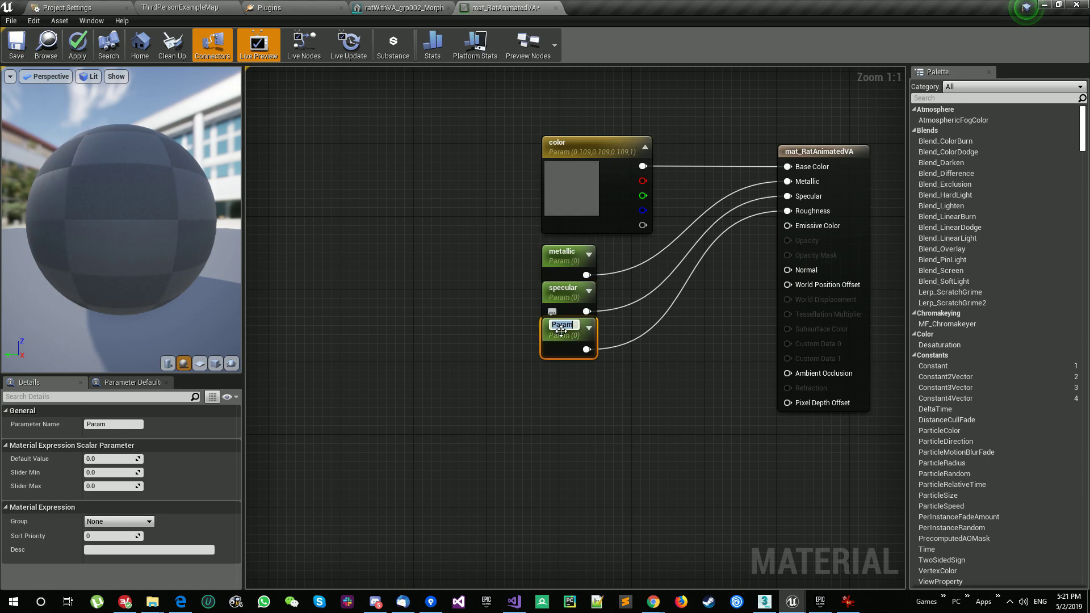
key("Return")
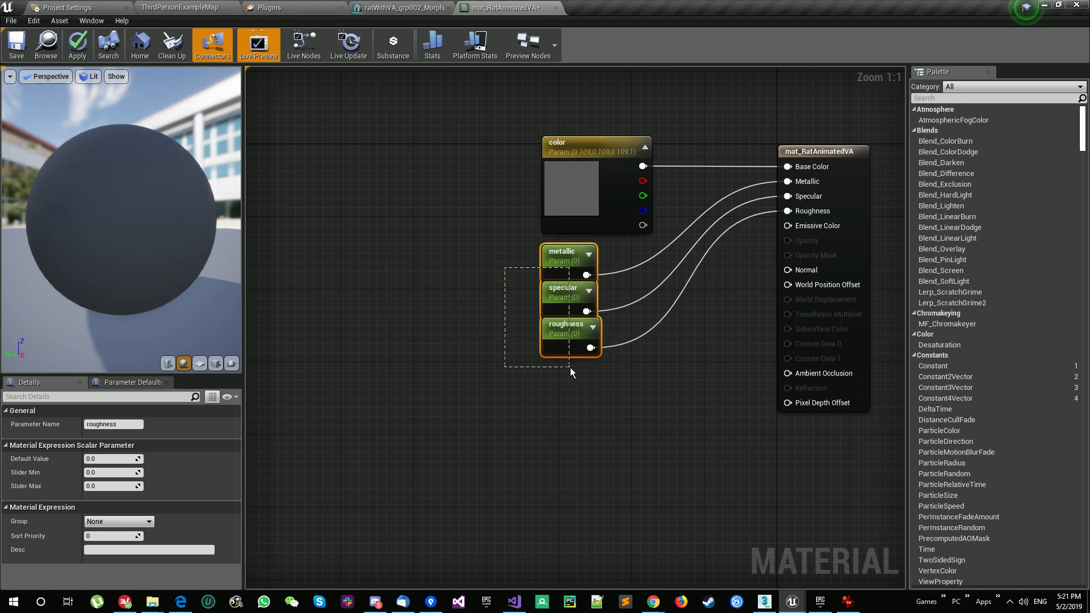
mouse_move(563, 257)
left_mouse_down()
mouse_move(481, 240)
mouse_move(562, 249)
left_mouse_up()
left_click(498, 262)
Set the scalar parameters' default values to 1 for roughness, 0.3 for specular and 0.2 for metallic.
left_click(549, 251)
left_click(568, 286)
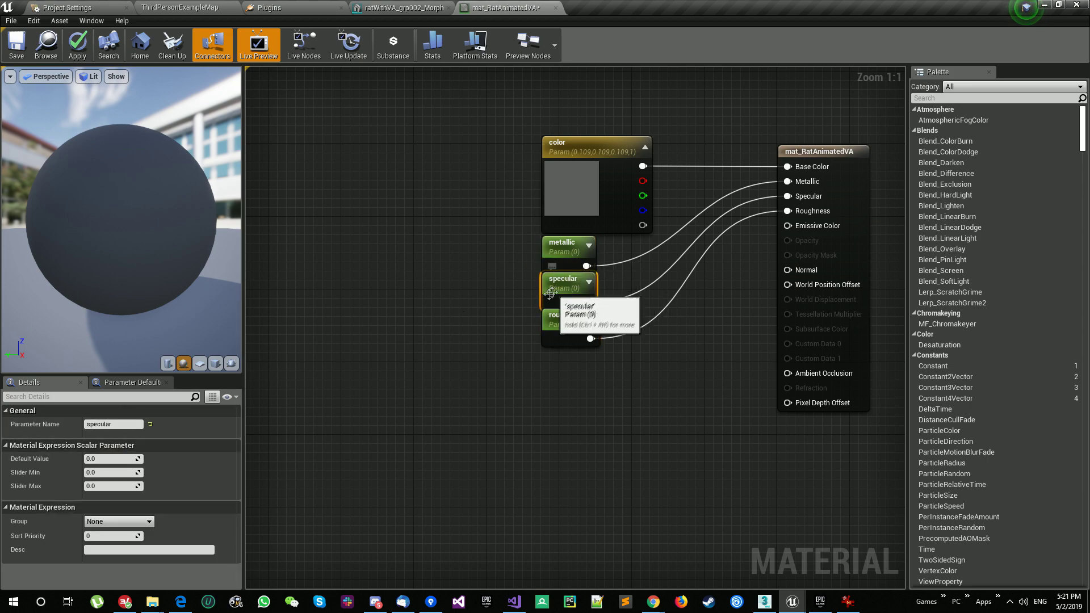
left_click(114, 459)
type("1")
key("Return")
left_click(568, 296)
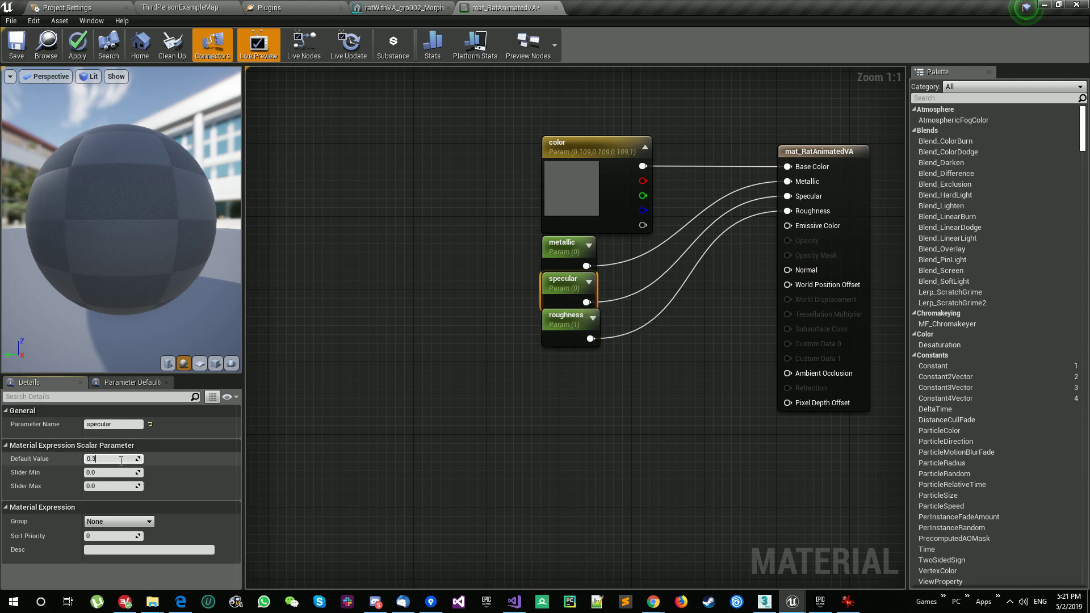
left_click(101, 459)
type("0.2")
key("Return")
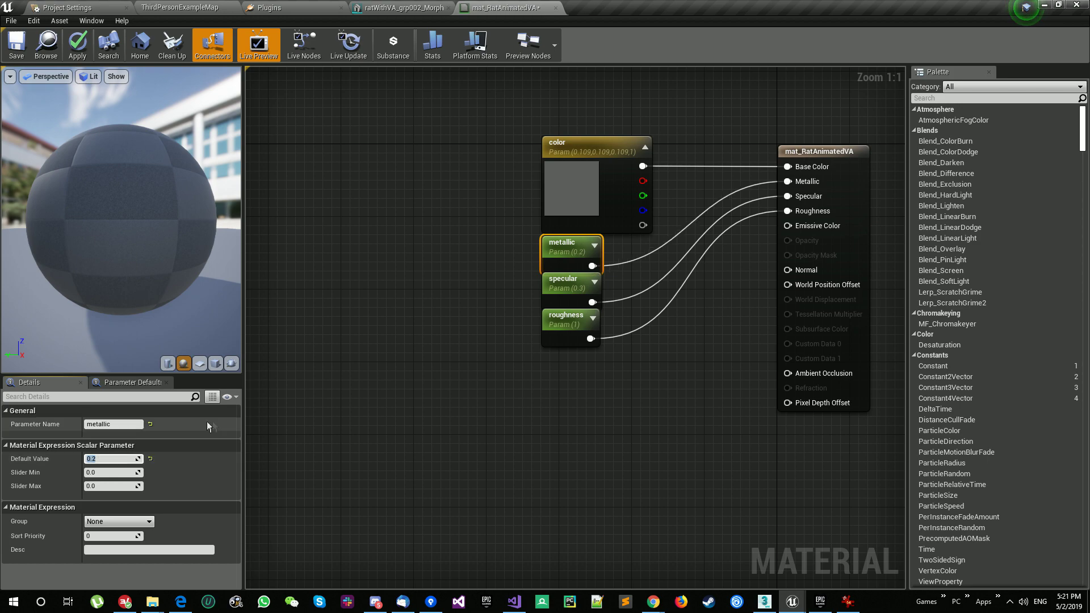
Add an MS_VertexAnimationTools_MorphTargets node and place it beneath the scalar parameters, just to their left.
left_click(510, 470)
right_click(521, 454)
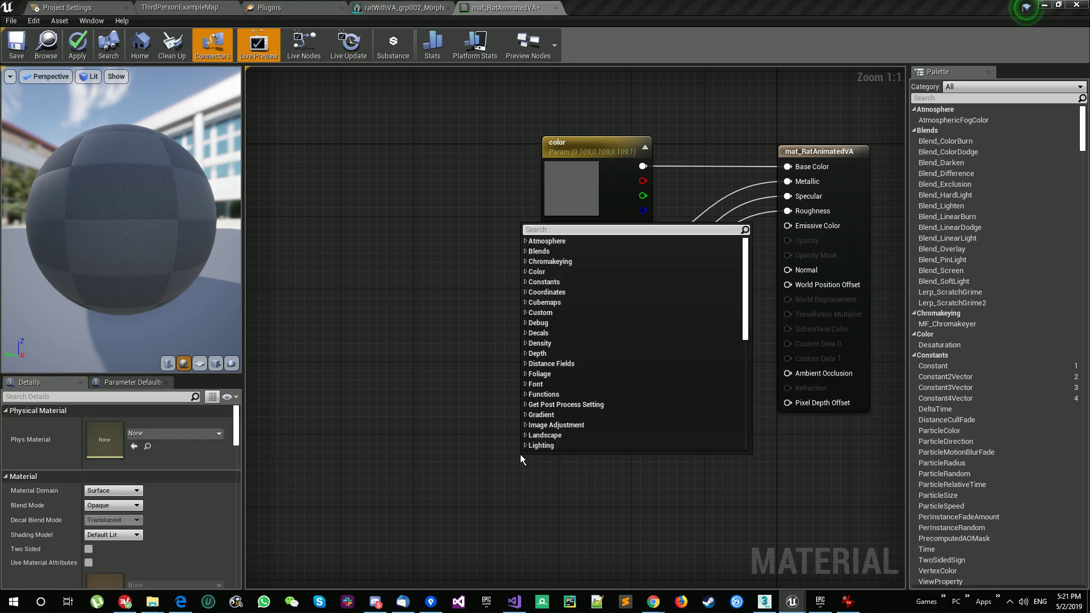
type("vertexanima")
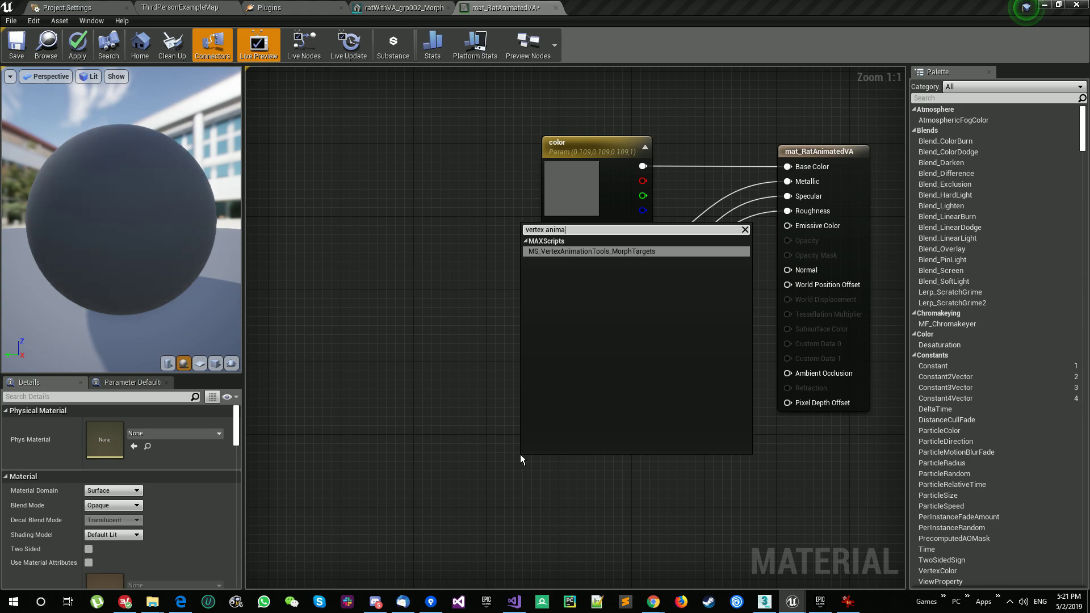
key("Return")
left_click_drag(611, 462, 475, 370)
left_click(404, 322)
Add two Texture Object nodes stacked one above the other to the left of the MS_VertexAnimationTools_MorphTargets node.
right_click_drag(403, 321, 614, 314)
right_click(421, 417)
type("textureobj")
key("Return")
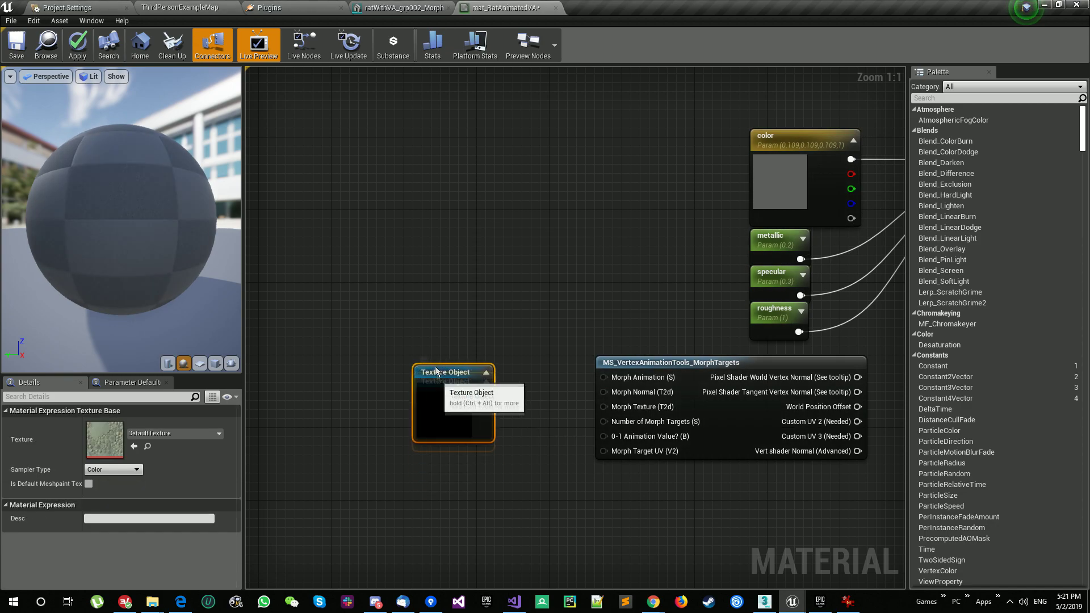
left_click_drag(427, 426, 420, 354)
key("ctrl+v")
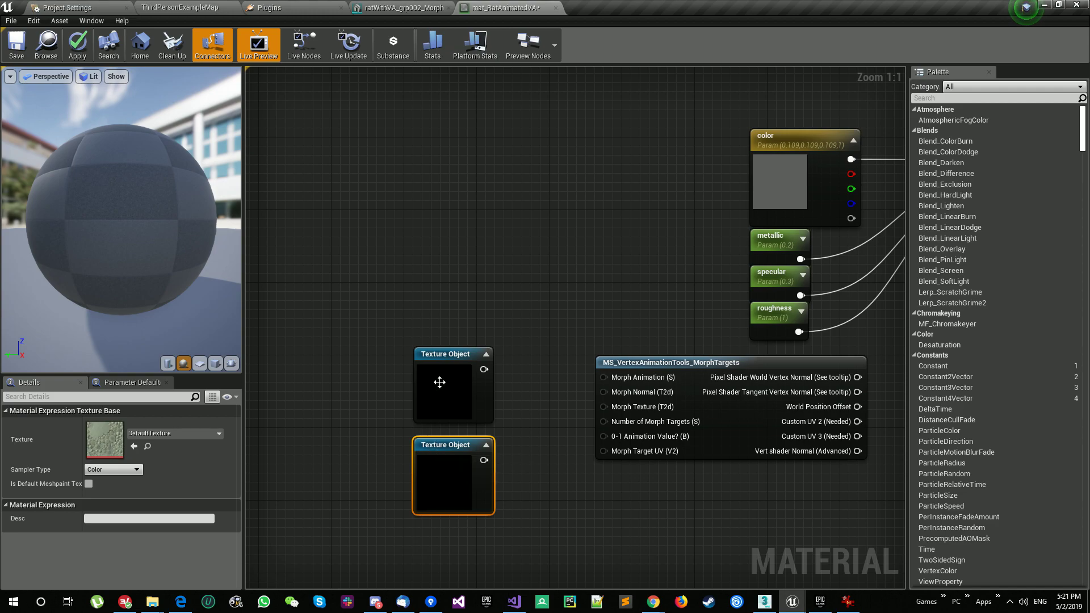
Undock the material editor into an enlarged floating window that leaves the Rat folder's textures reachable, and close the Plugins tab.
left_click_drag(534, 5, 572, 80)
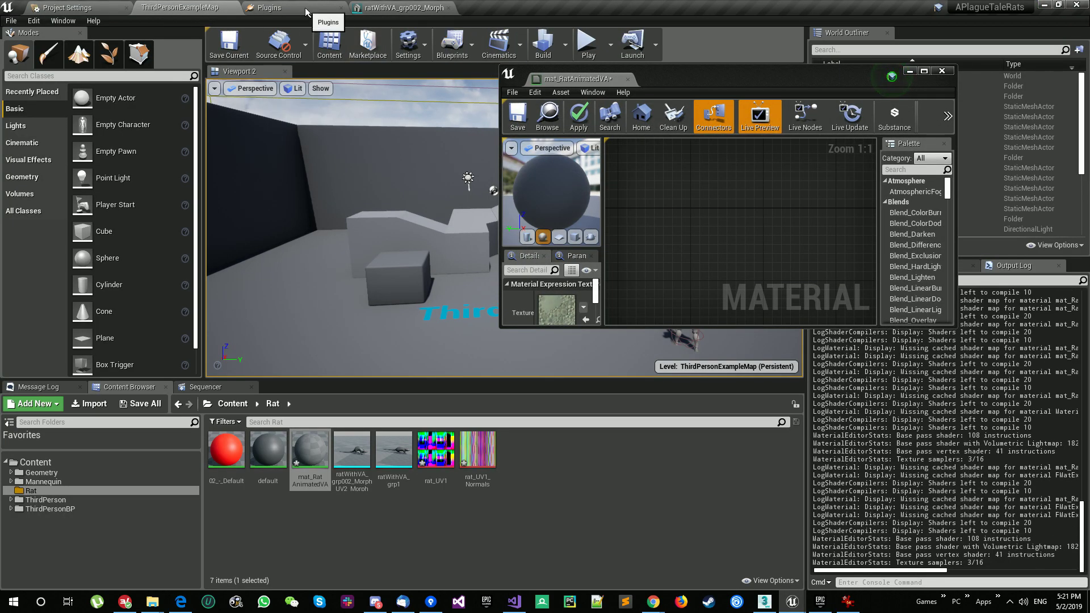
middle_click(306, 12)
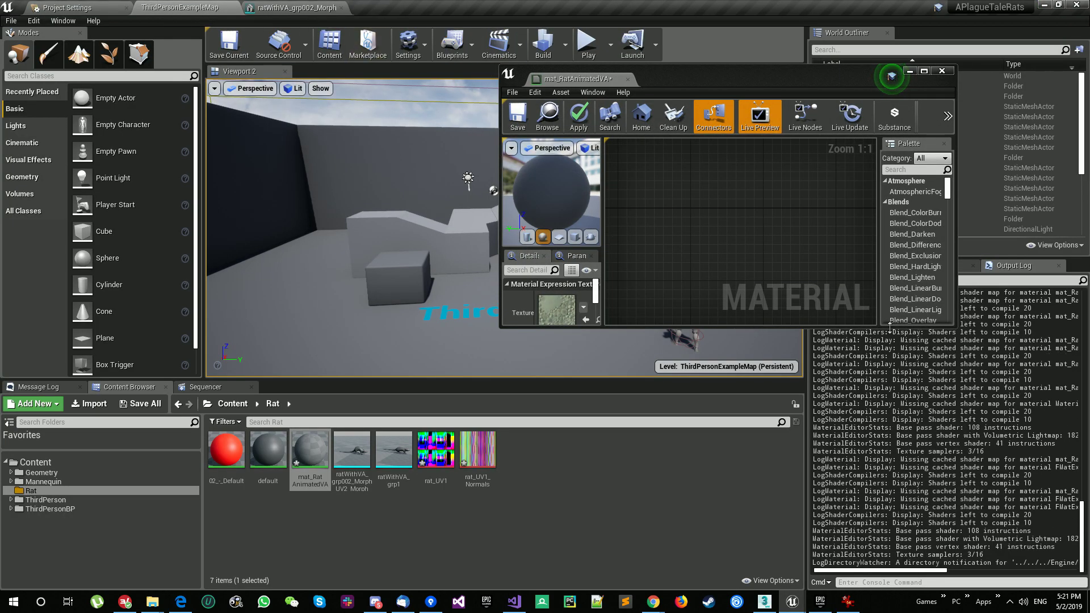
left_click_drag(955, 327, 1040, 541)
right_click_drag(852, 372, 774, 221)
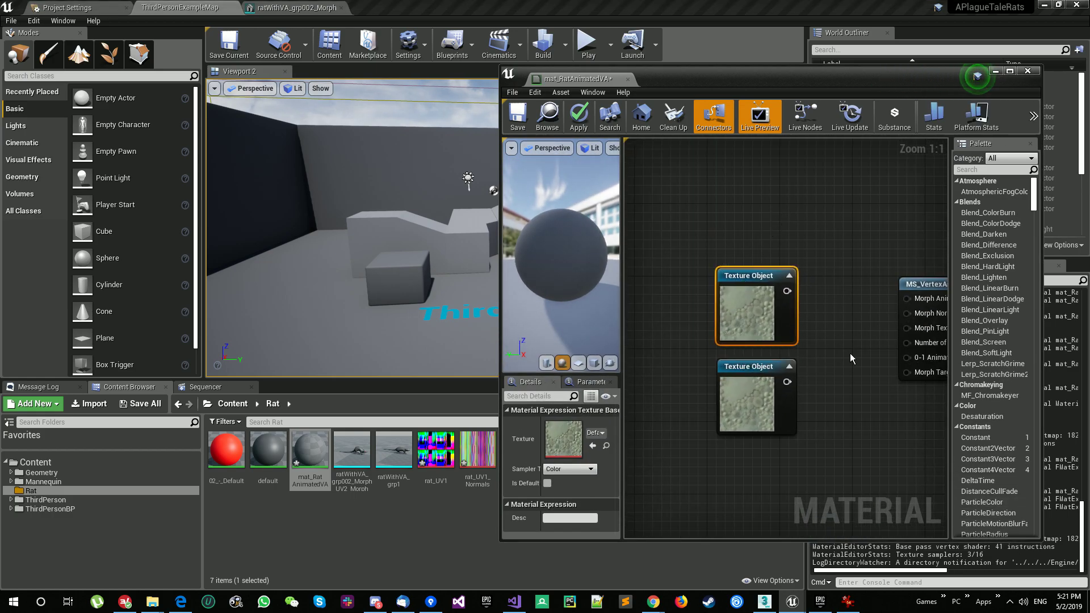
left_click_drag(622, 415, 659, 415)
Assign rat_UV1_Normals to the upper Texture Object node and rat_UV1 to the lower one.
left_click_drag(477, 451, 574, 438)
left_click(792, 392)
left_click_drag(442, 456, 576, 439)
Connect the normals texture to Morph Normal and the rat_UV1 texture to Morph Texture, and shift both Texture Object nodes down.
left_click_drag(689, 76, 416, 46)
left_click_drag(769, 510, 1054, 563)
right_click_drag(854, 461, 753, 493)
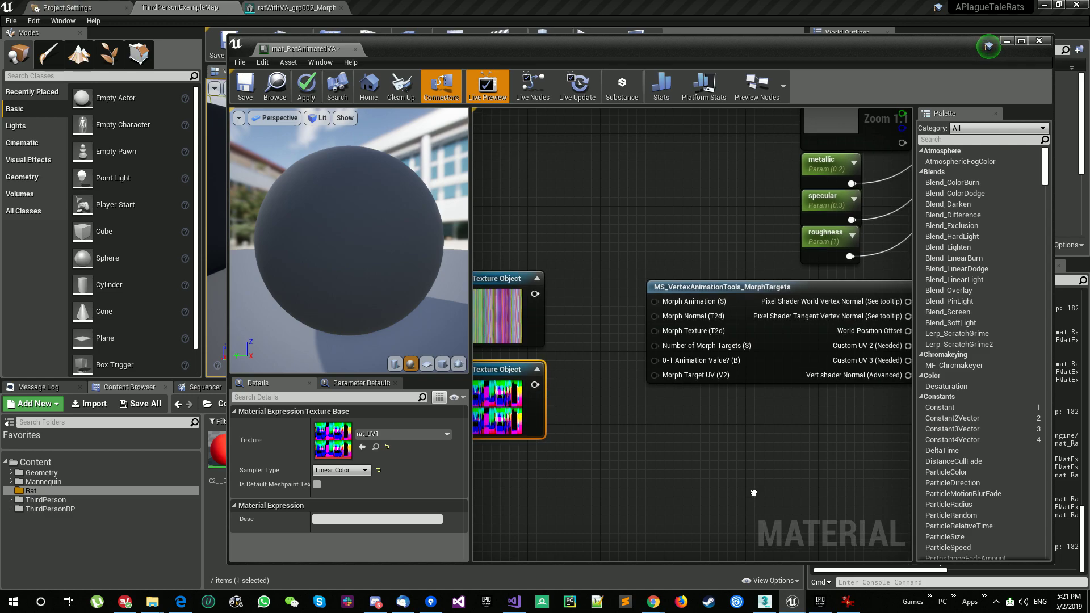
scroll(753, 494, "down", 1)
left_click_drag(574, 308, 692, 331)
left_click_drag(574, 388, 687, 342)
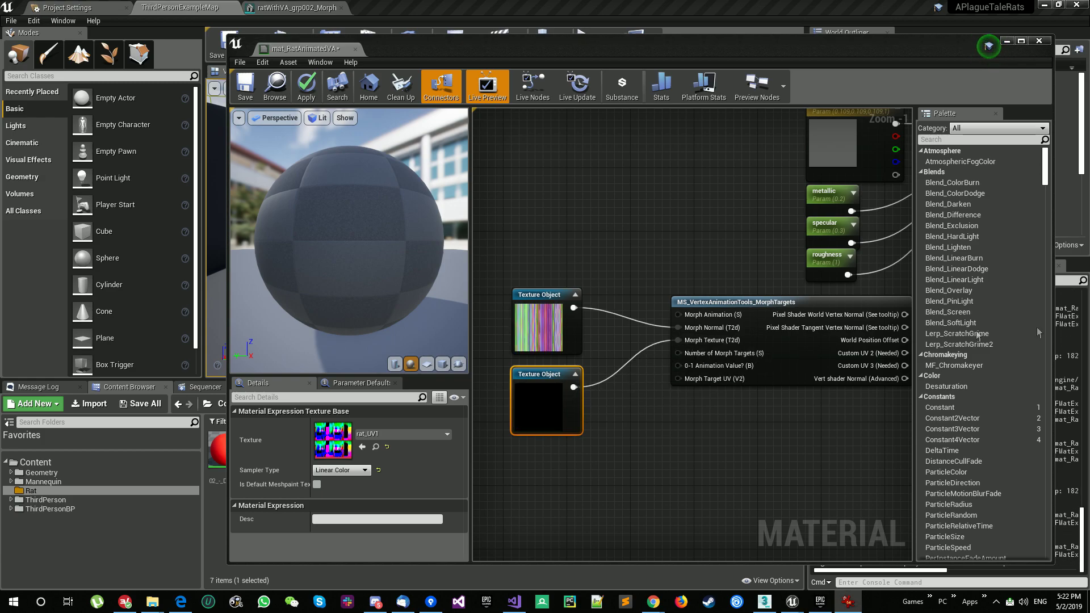
right_click_drag(528, 302, 543, 275)
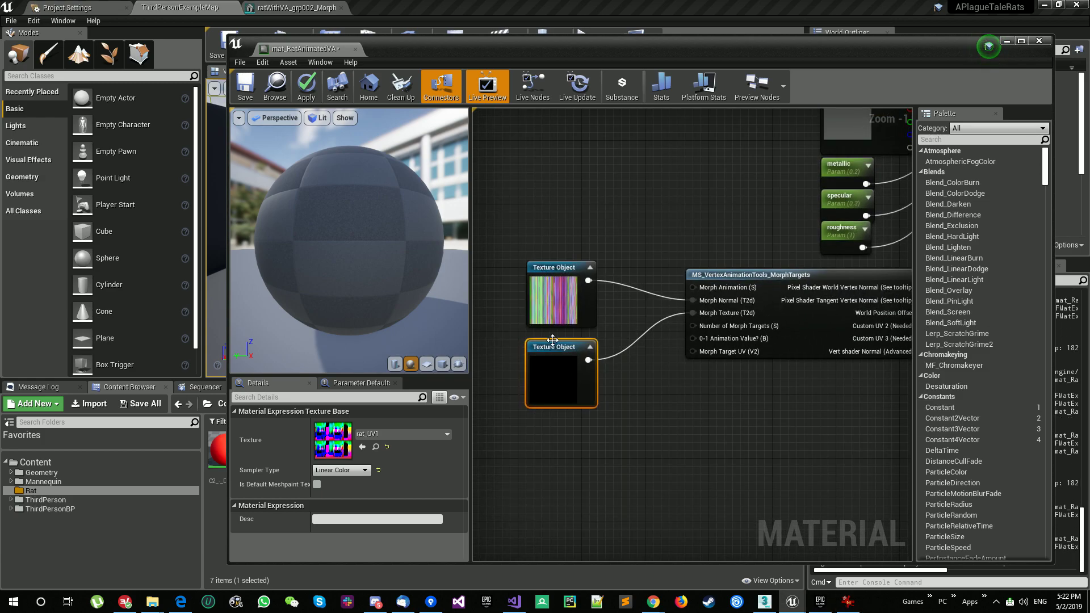
left_click_drag(553, 339, 549, 390)
left_click_drag(561, 265, 552, 324)
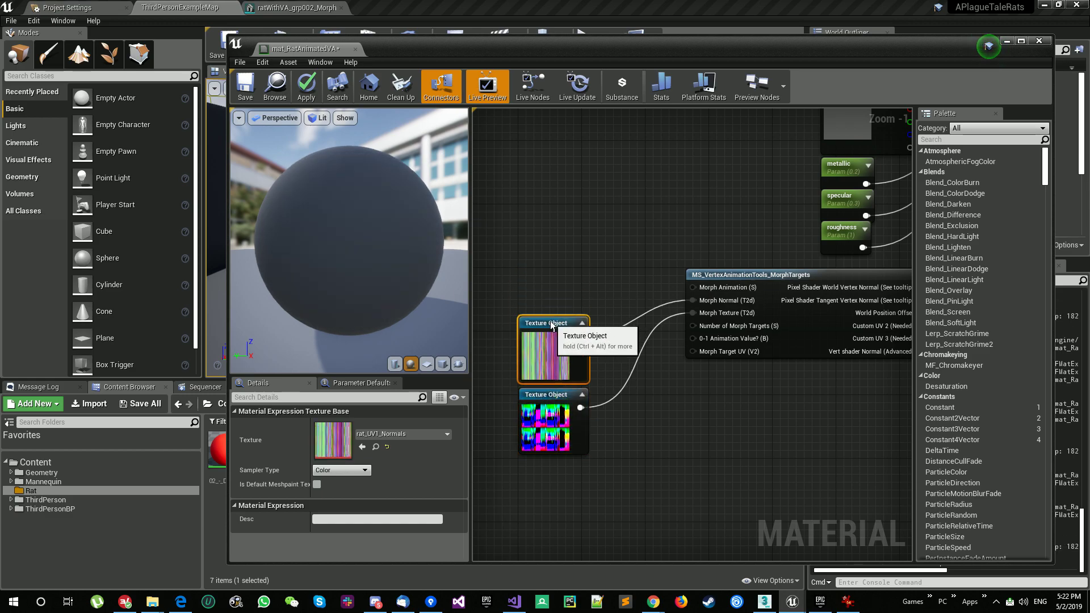
Add a TimeWithSpeedVariable node above the Texture Objects and connect its Frac Time output to Morph Animation.
right_click(559, 249)
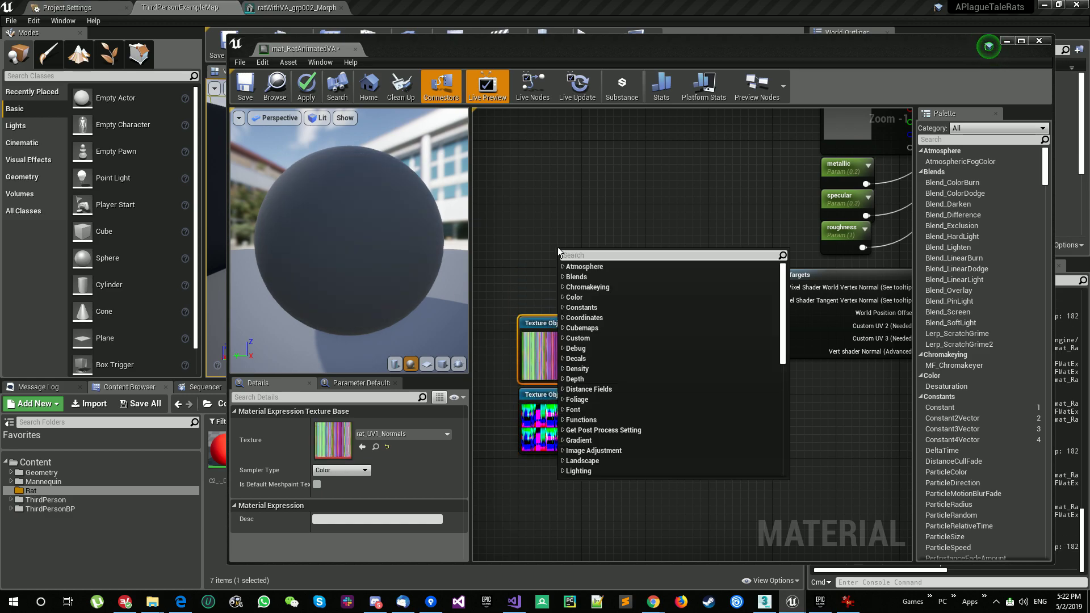
type("timewith")
key("Return")
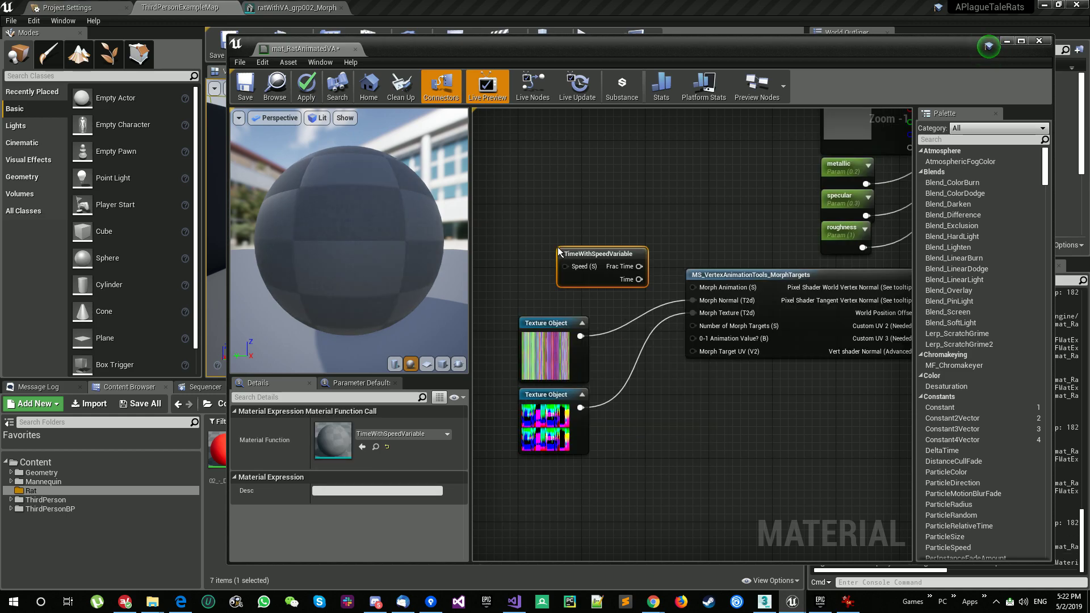
left_click_drag(639, 266, 693, 287)
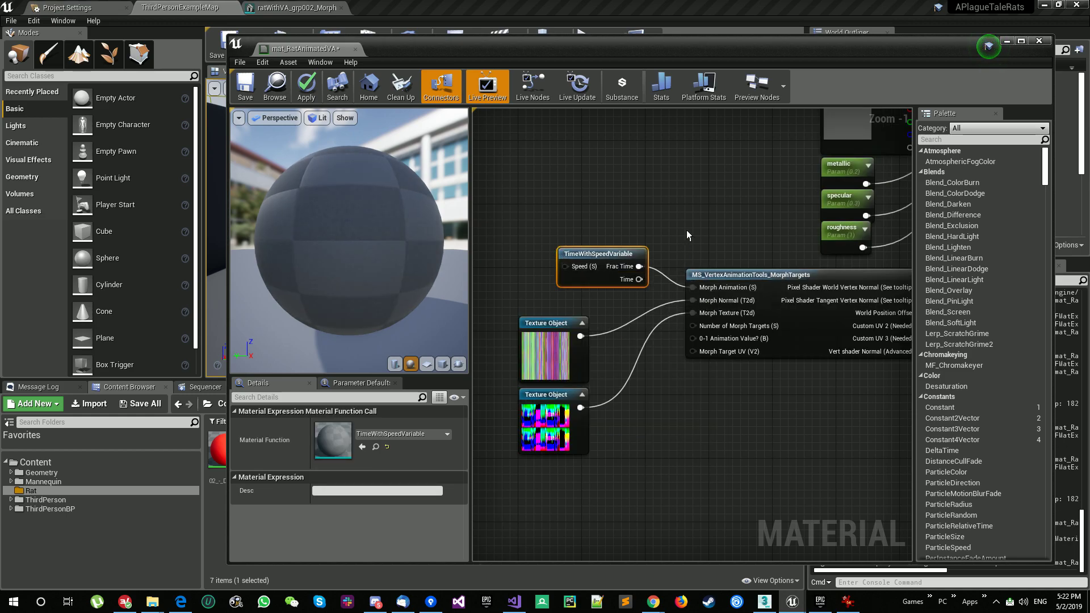
left_click_drag(624, 251, 600, 263)
Add a scalar parameter named time with a default value of 1 and connect it to the Speed input of TimeWithSpeedVariable.
right_click_drag(536, 244, 649, 225)
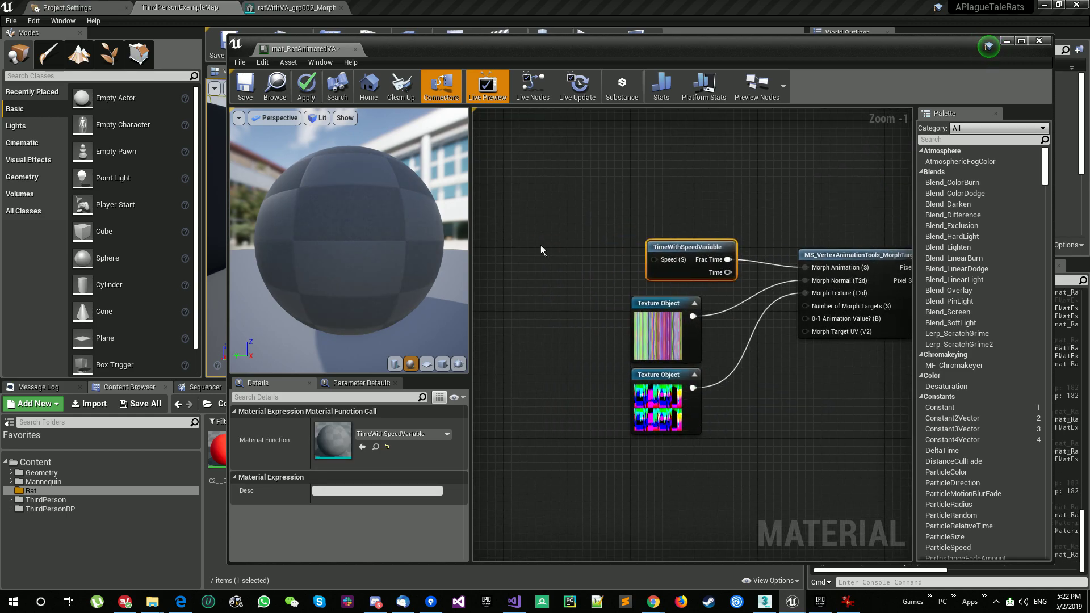
key("1")
left_click(533, 244)
right_click(536, 249)
left_click(559, 263)
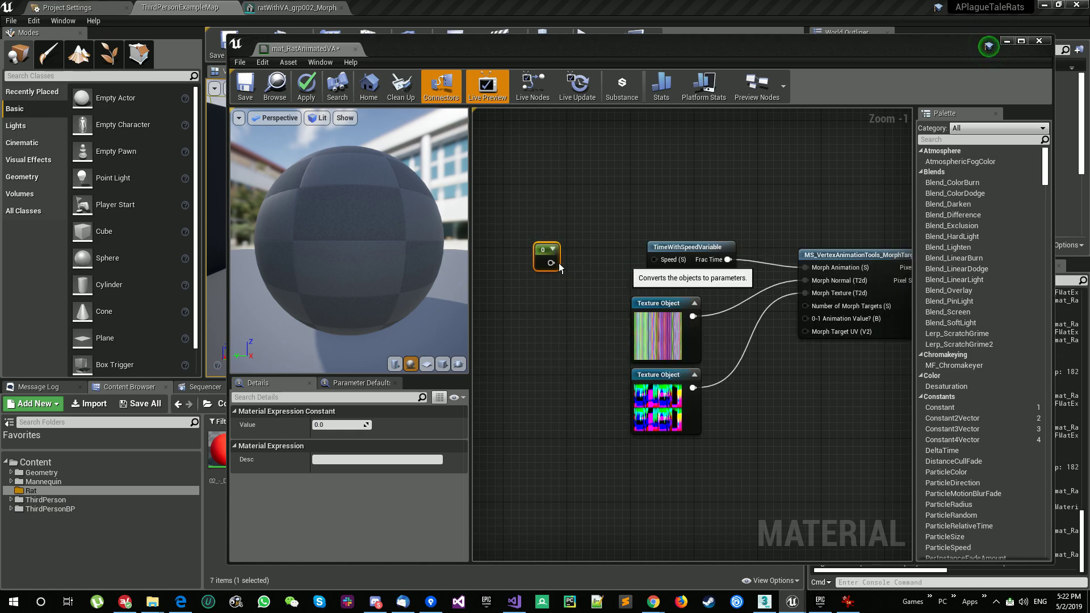
left_click(560, 267)
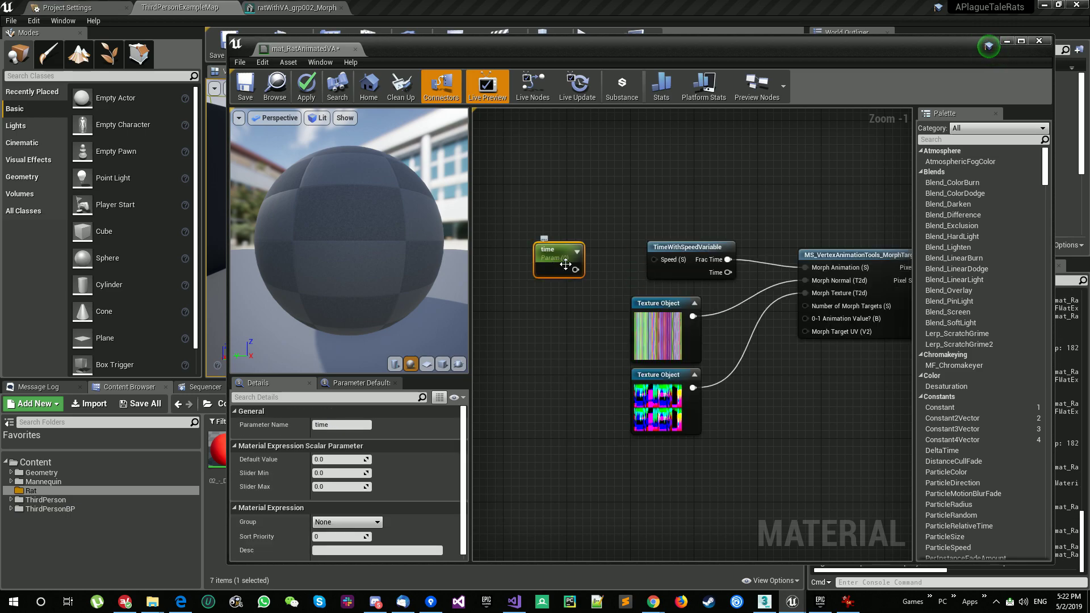
left_click_drag(576, 270, 555, 250)
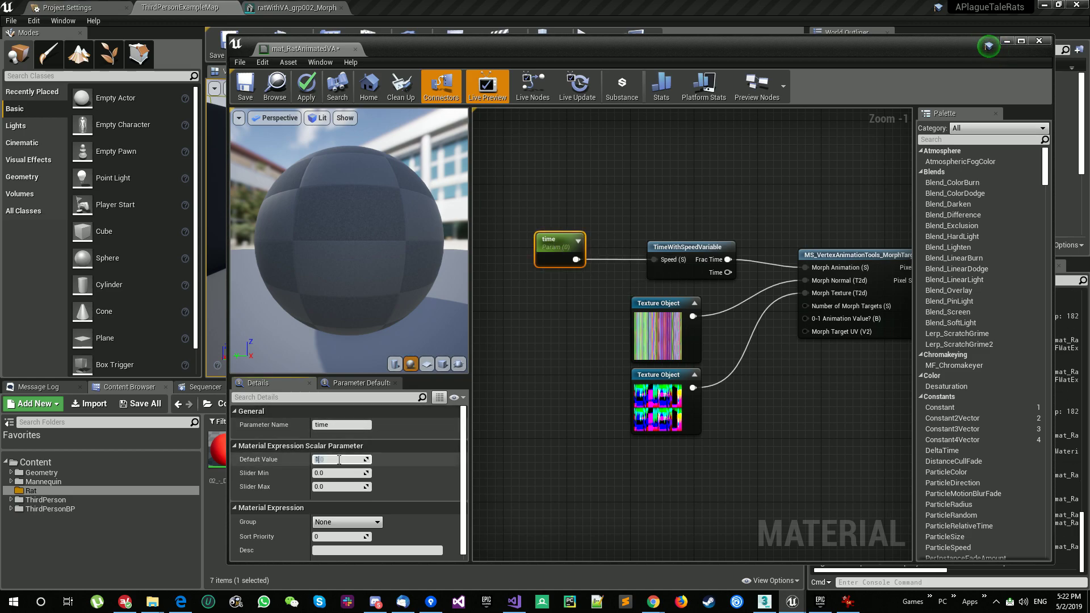
left_click(801, 186)
Connect the World Position Offset output of the morph targets node to the material's World Position Offset input.
right_click_drag(812, 192, 491, 195)
mouse_move(826, 253)
right_mouse_down()
mouse_move(757, 293)
mouse_move(823, 326)
right_mouse_up()
left_click_drag(706, 364, 828, 259)
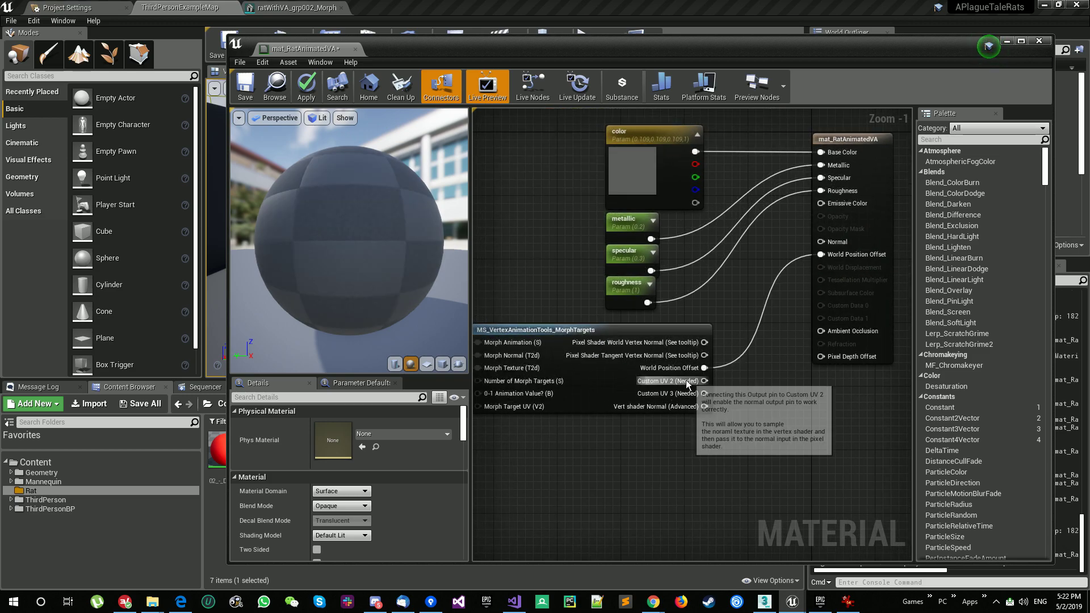
Set the material's Num Customized UVs to 4 and connect Custom UV 2 and Custom UV 3 to Customized UV2 and Customized UV3.
left_click(842, 151)
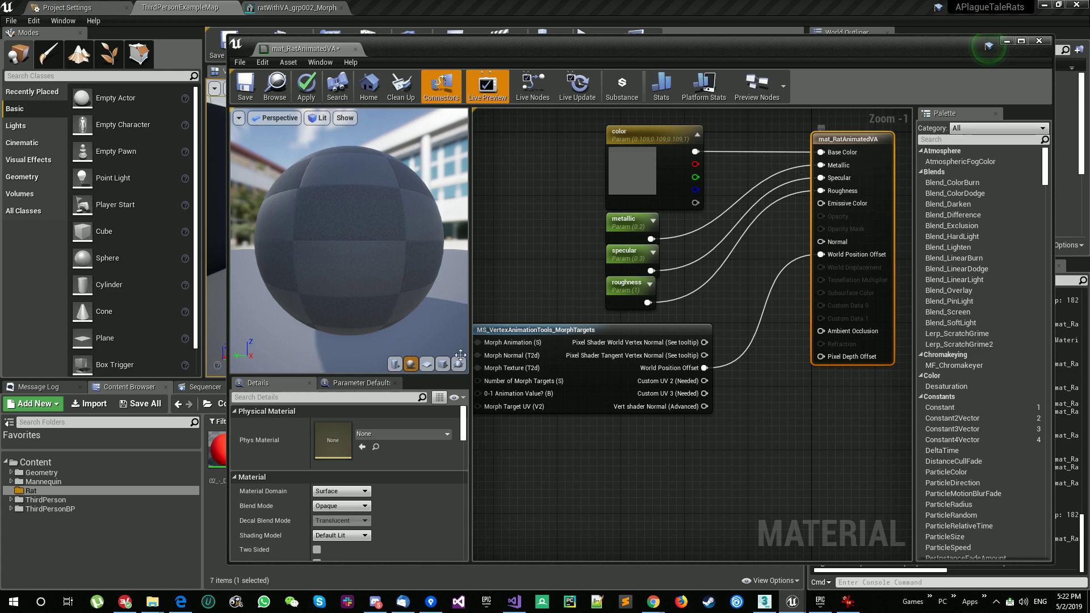
left_click(312, 398)
type("uv")
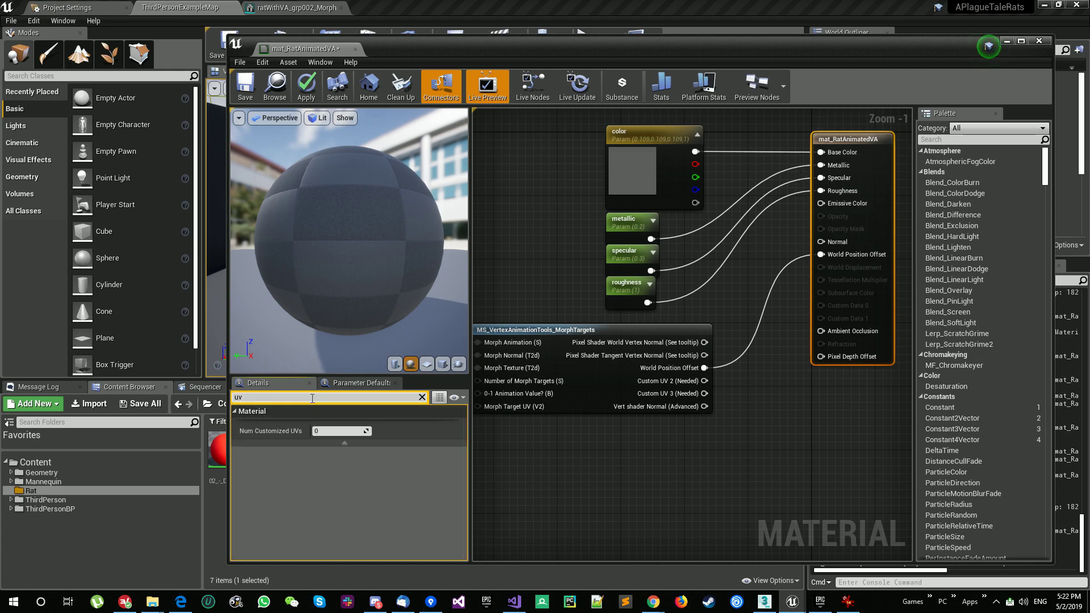
left_click(325, 432)
type("4")
key("Return")
left_click(768, 455)
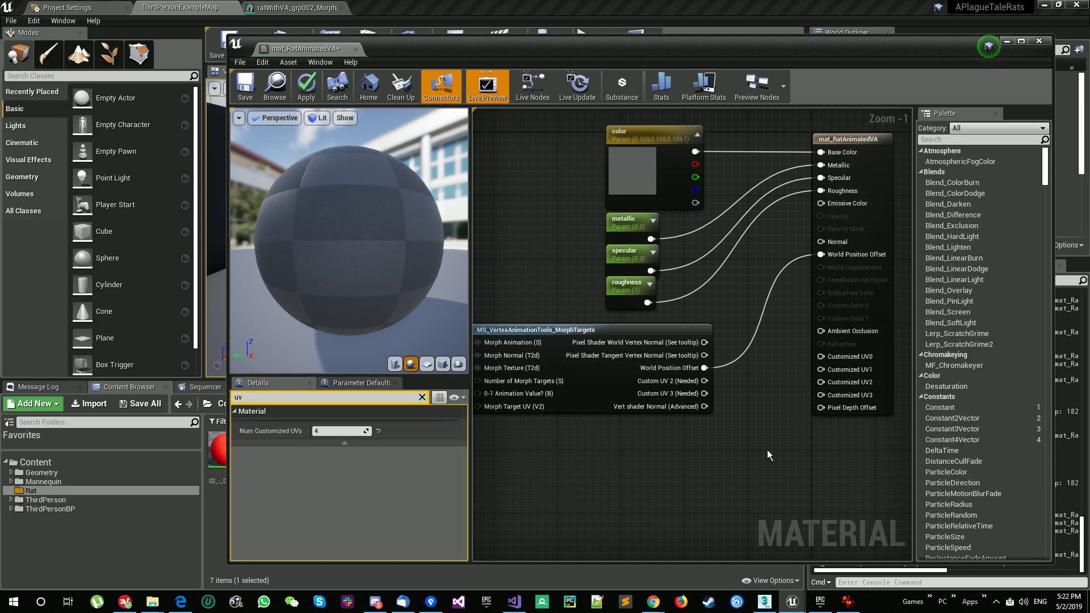
left_click_drag(705, 381, 821, 382)
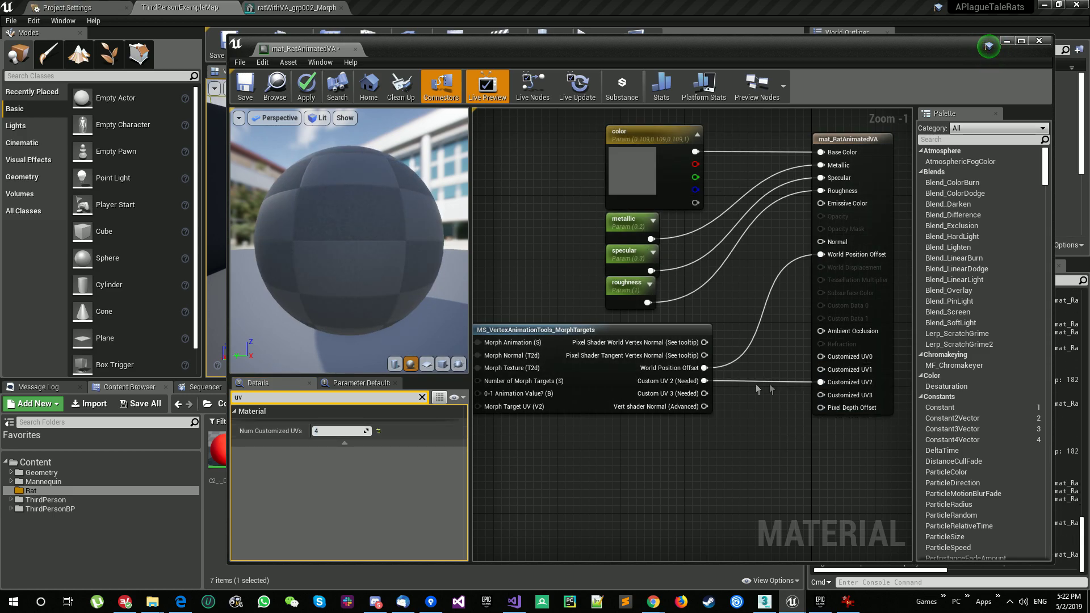
left_click_drag(706, 394, 821, 397)
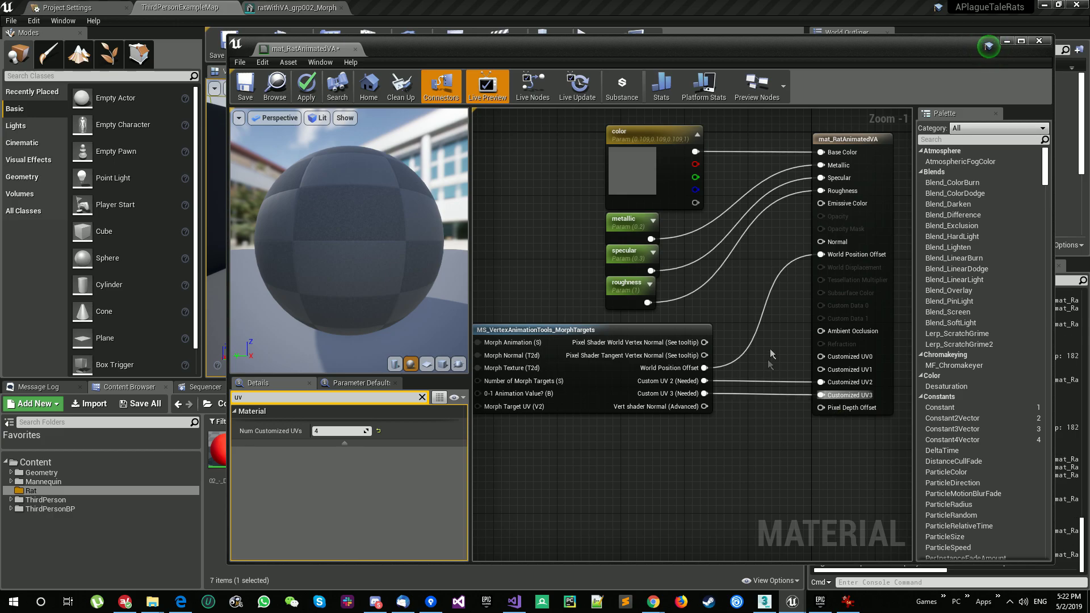
Dock the material editor back among the main window's tabs, narrow the node palette and save the material.
scroll(757, 318, "down", 3)
mouse_move(757, 318)
right_mouse_down()
mouse_move(800, 305)
mouse_move(775, 308)
right_mouse_up()
left_click_drag(340, 48, 397, 7)
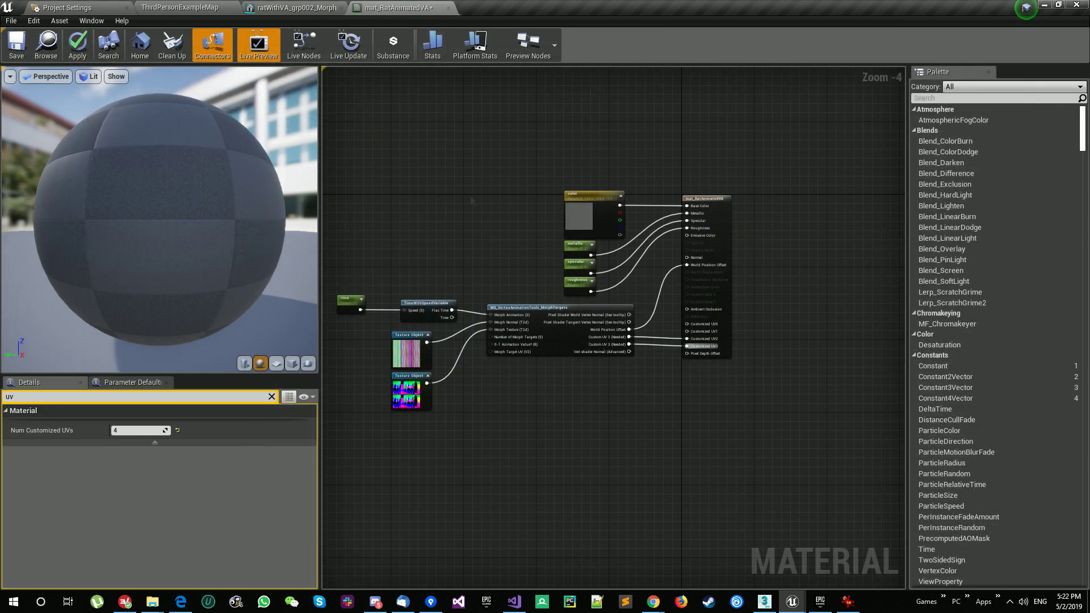
scroll(574, 182, "up", 2)
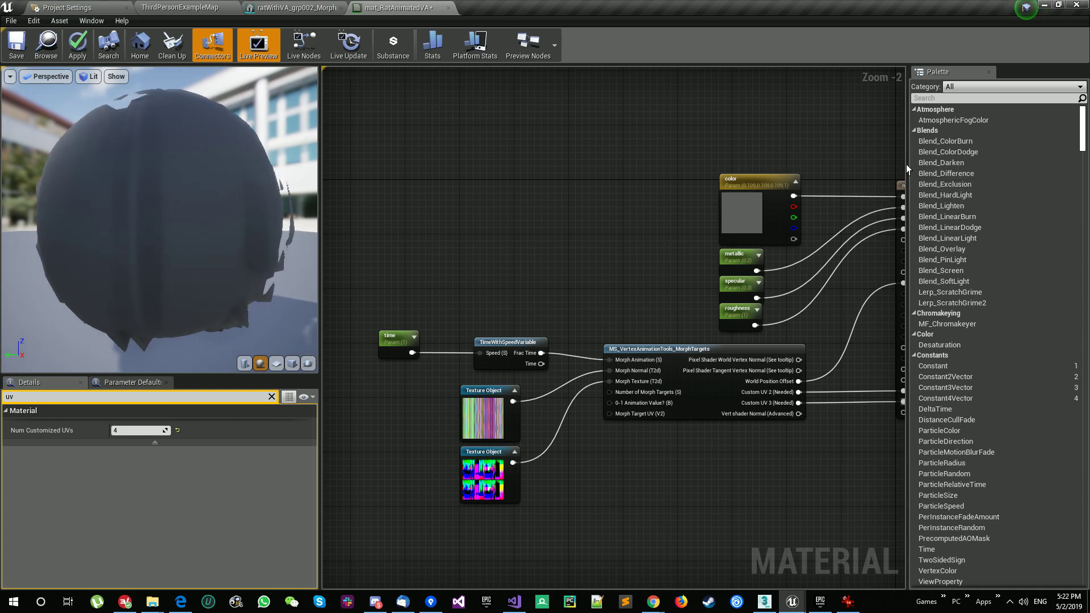
left_click_drag(907, 165, 991, 162)
right_click_drag(908, 155, 878, 149)
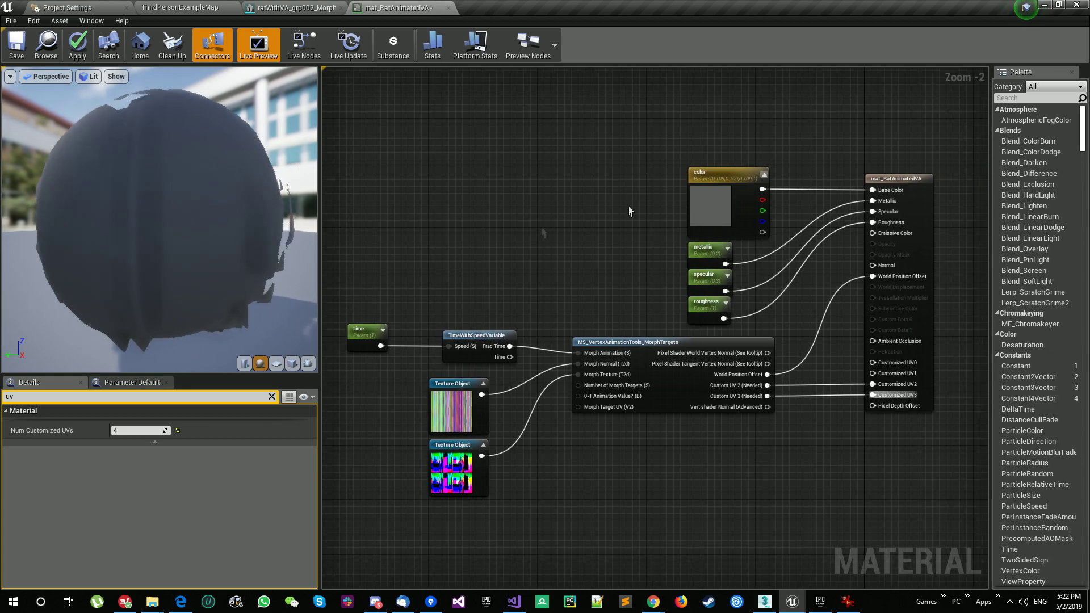
left_click(7, 52)
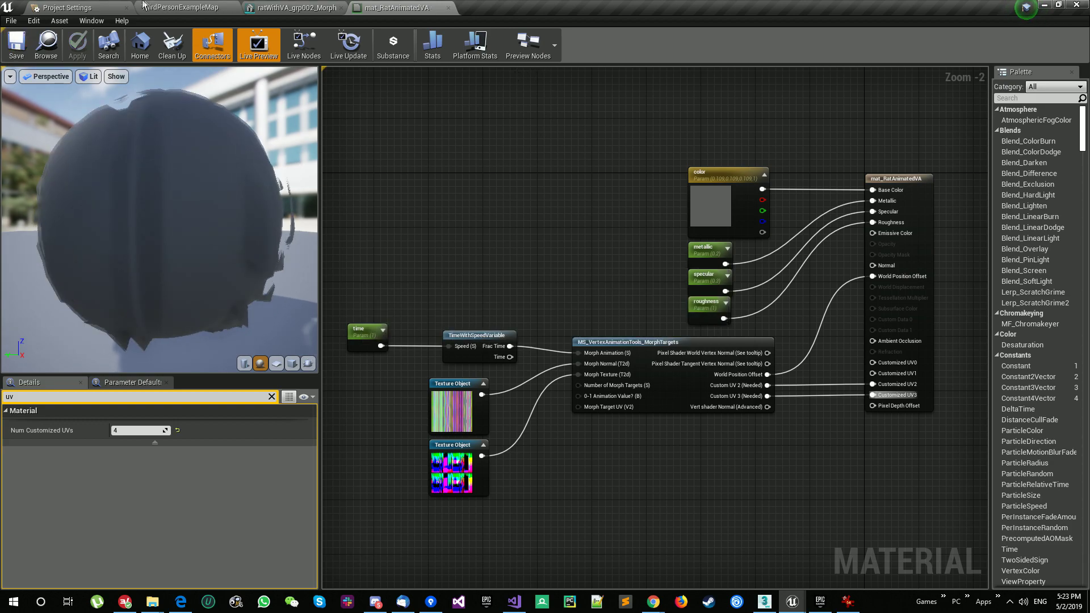
Create a material instance of mat_RatAnimatedVA named mat_RatAnimatedVA_Body and duplicate it as mat_RatAnimatedVA_Head.
left_click(173, 9)
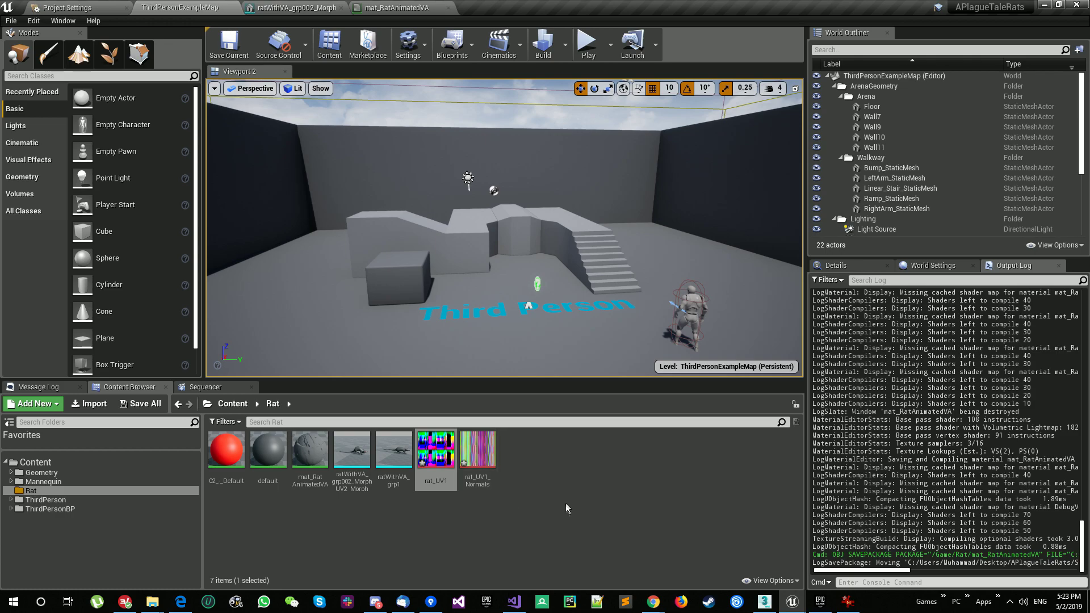
right_click(310, 450)
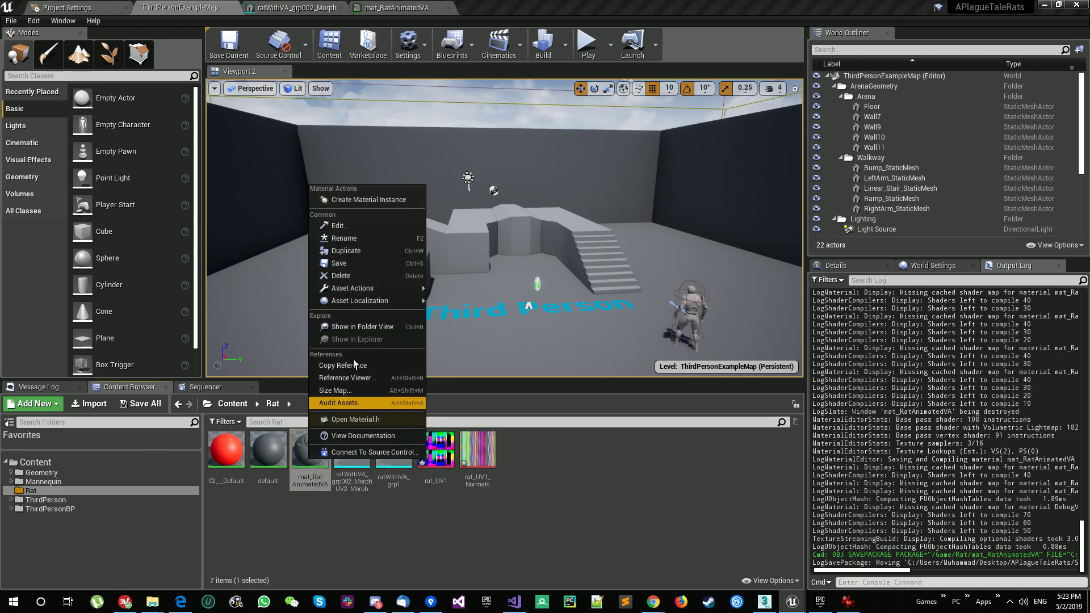
left_click(374, 195)
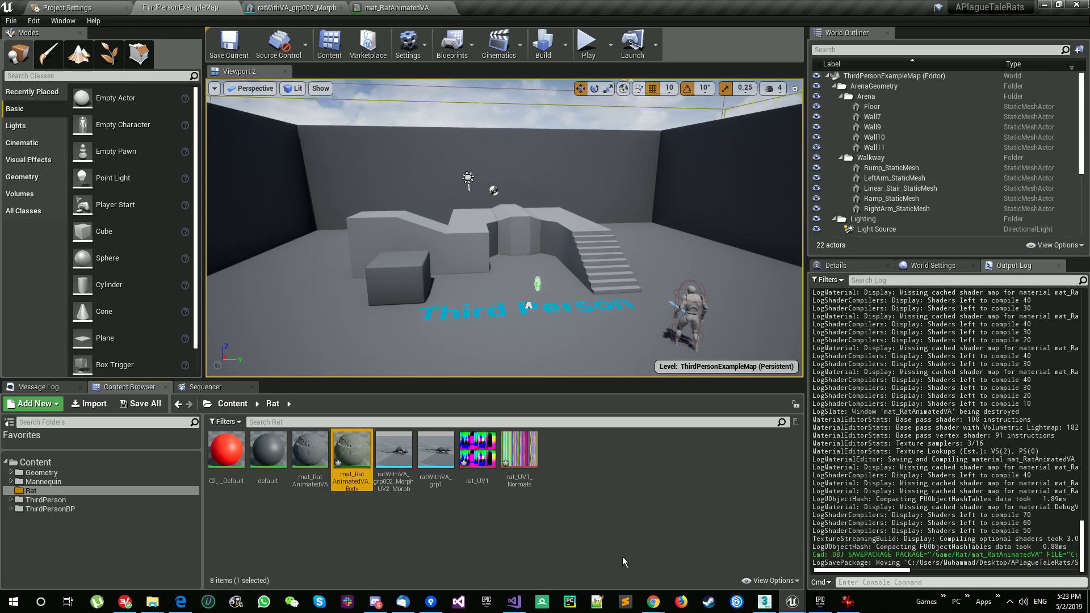
right_click(348, 456)
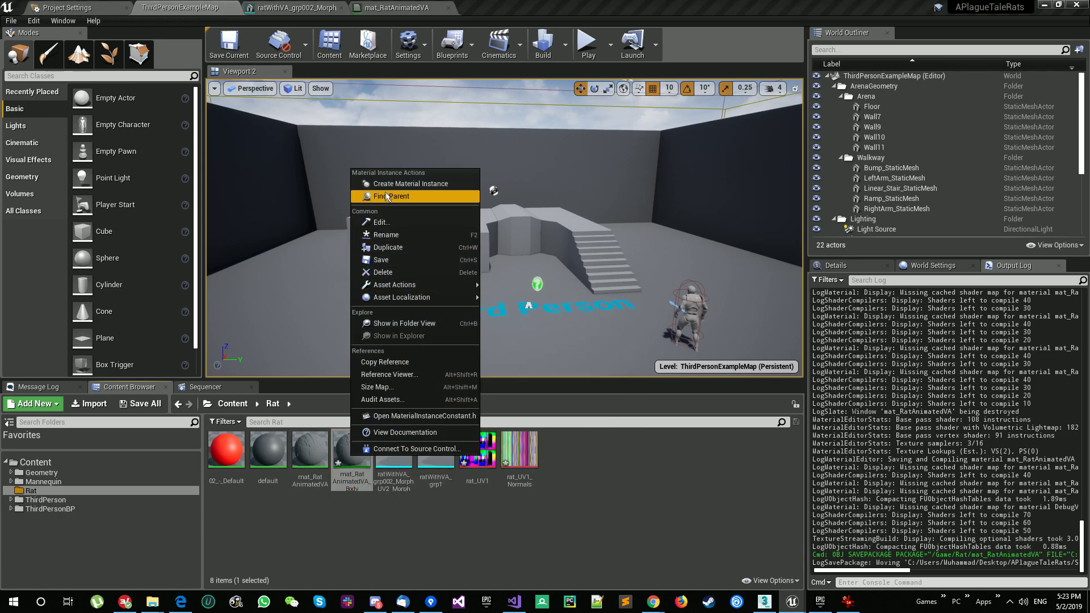
left_click(393, 244)
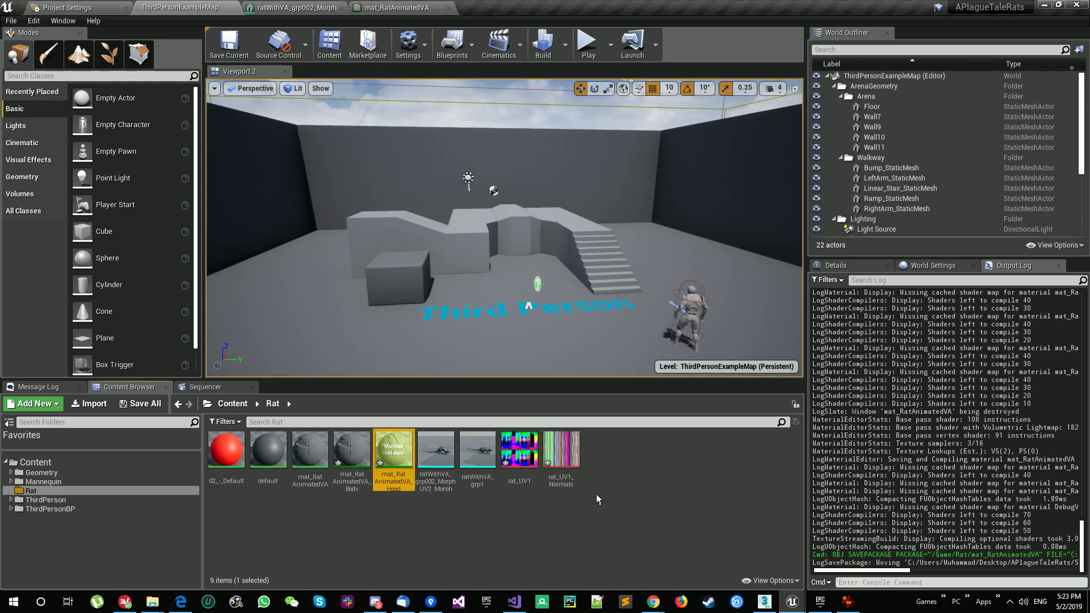
Override the color of mat_RatAnimatedVA_Head with bright red (hex sRGB FF002AFF), close its editor and return to the level.
double_click(393, 452)
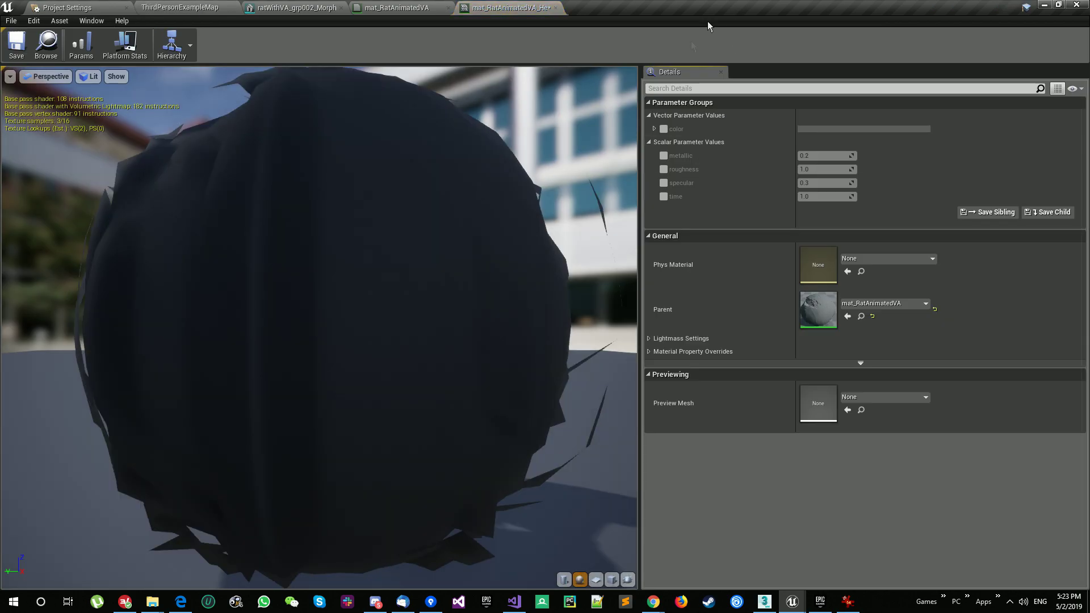
left_click(663, 129)
left_click(824, 129)
left_click_drag(899, 231, 1006, 155)
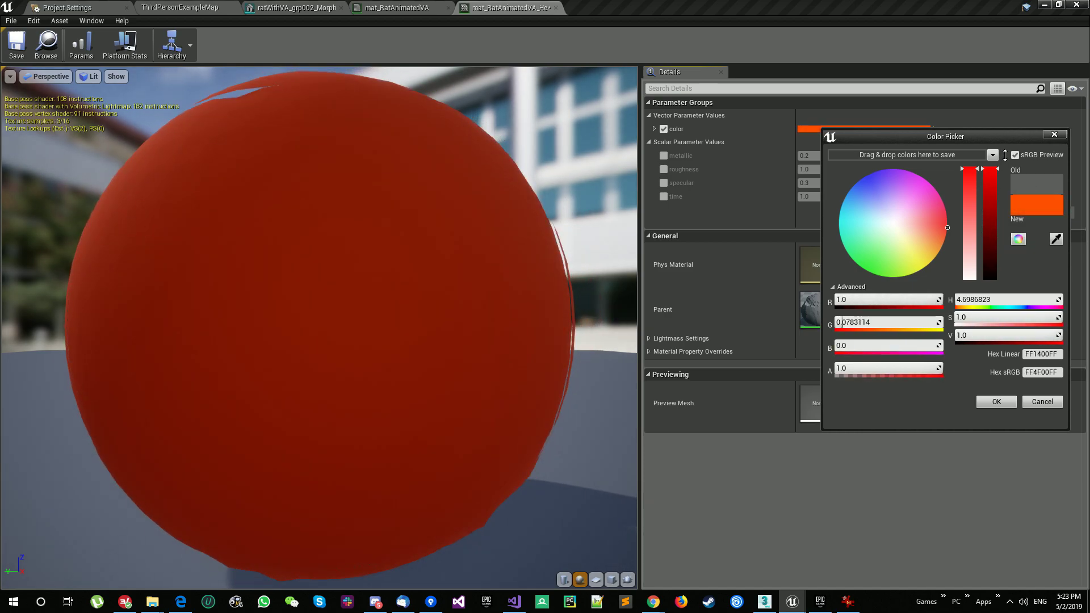
left_click_drag(917, 212, 960, 227)
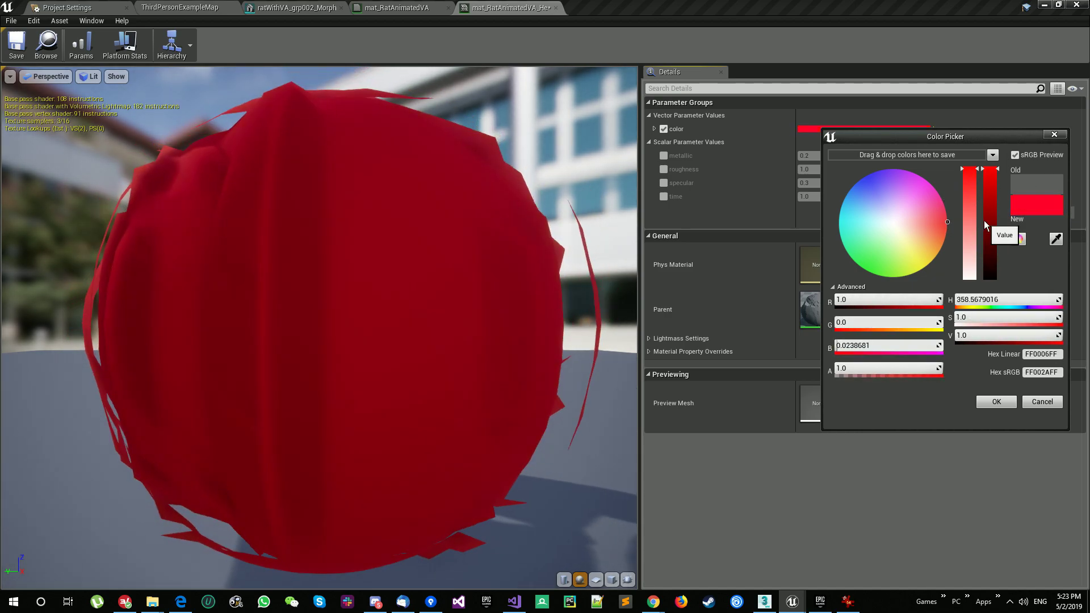
left_click(997, 402)
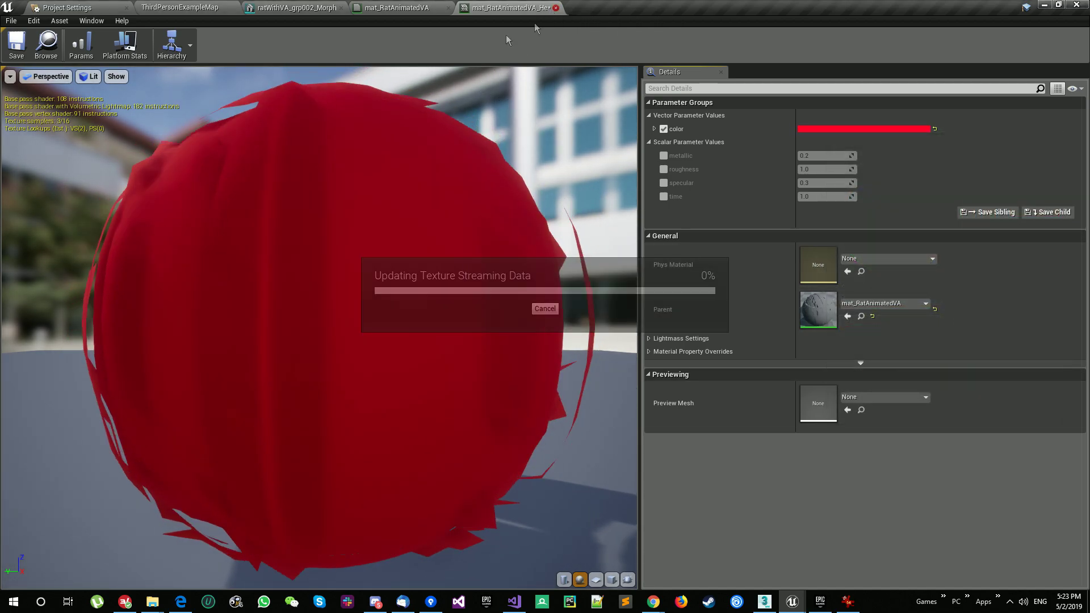
left_click(556, 7)
left_click(179, 7)
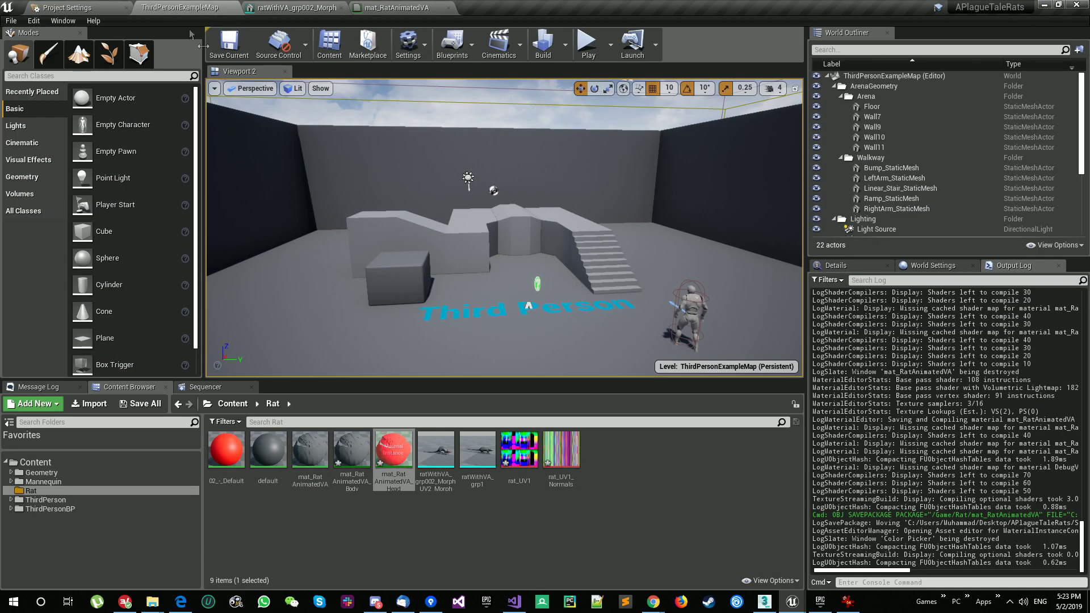
Override the color of mat_RatAnimatedVA_Body with dark grey (value 0.078125), save and close its editor, and return to the level.
double_click(353, 454)
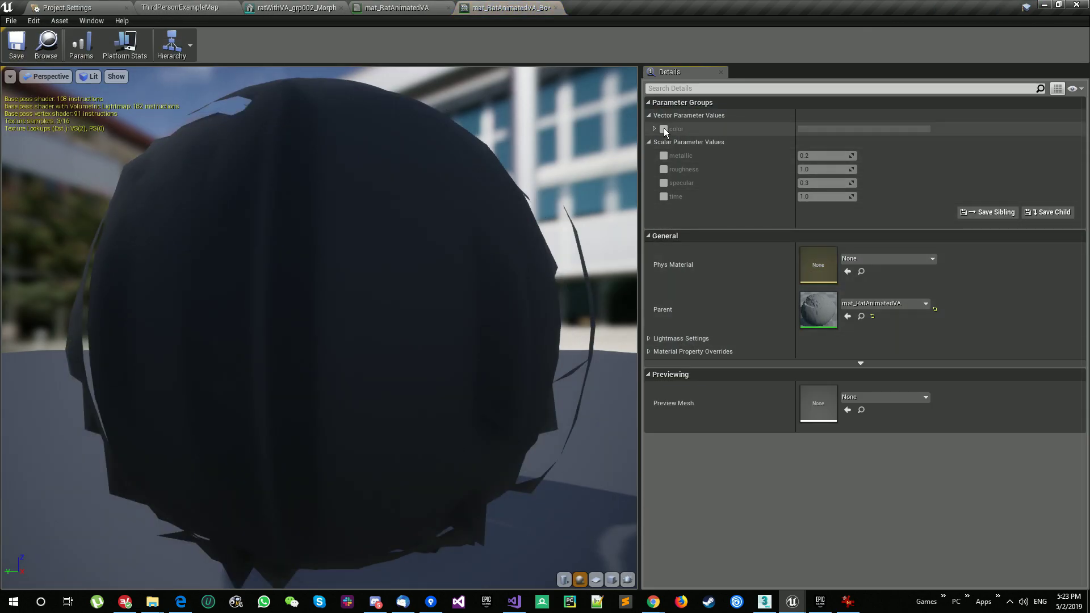
left_click(664, 129)
left_click(833, 130)
left_click_drag(949, 234, 996, 263)
left_click(996, 275)
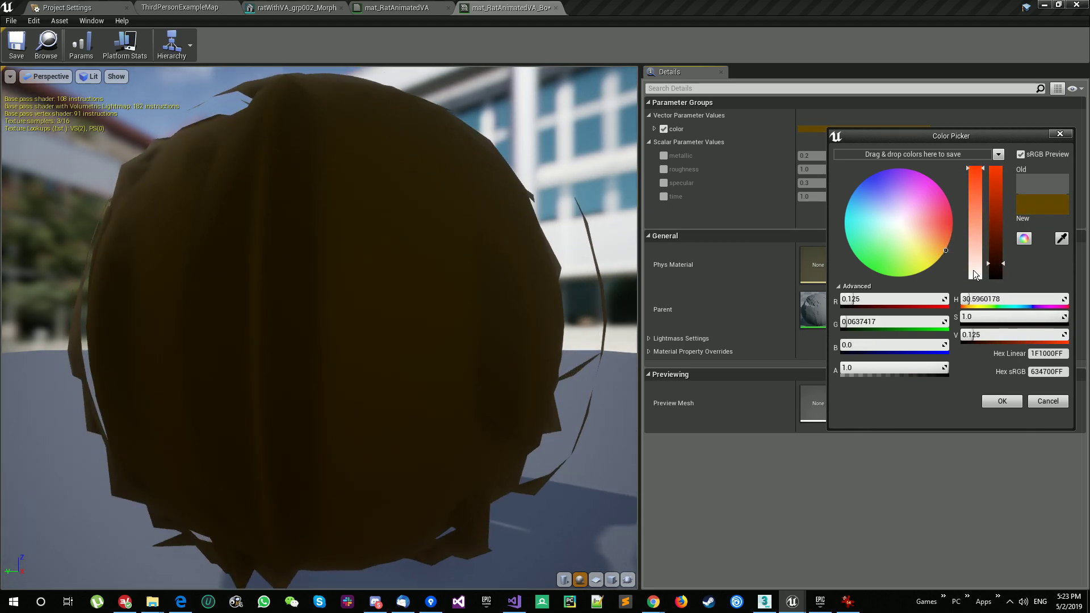
left_click(975, 278)
left_click_drag(996, 272, 996, 269)
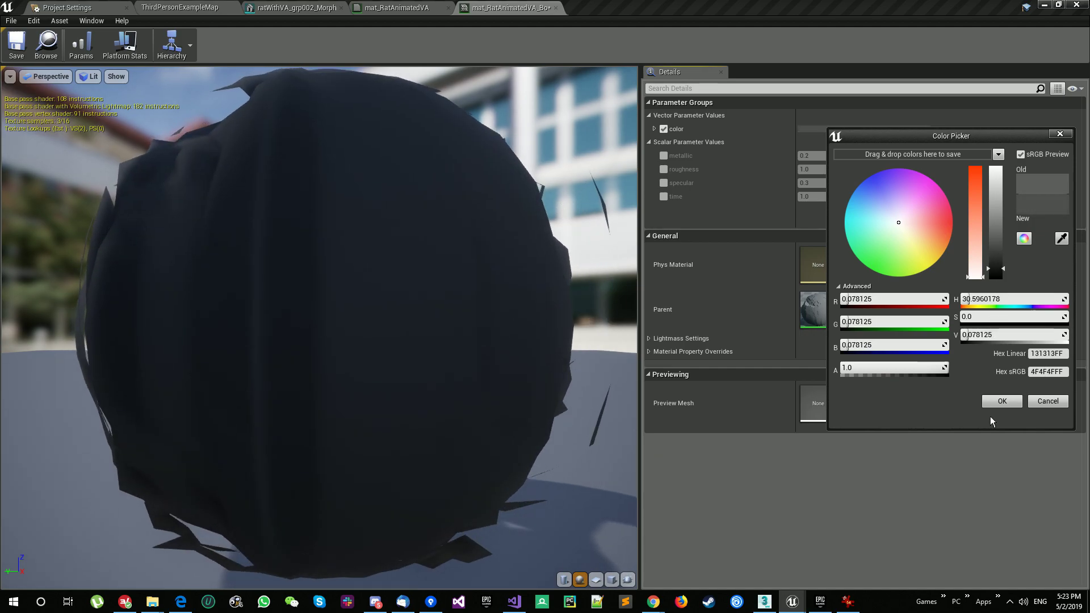
left_click(1002, 401)
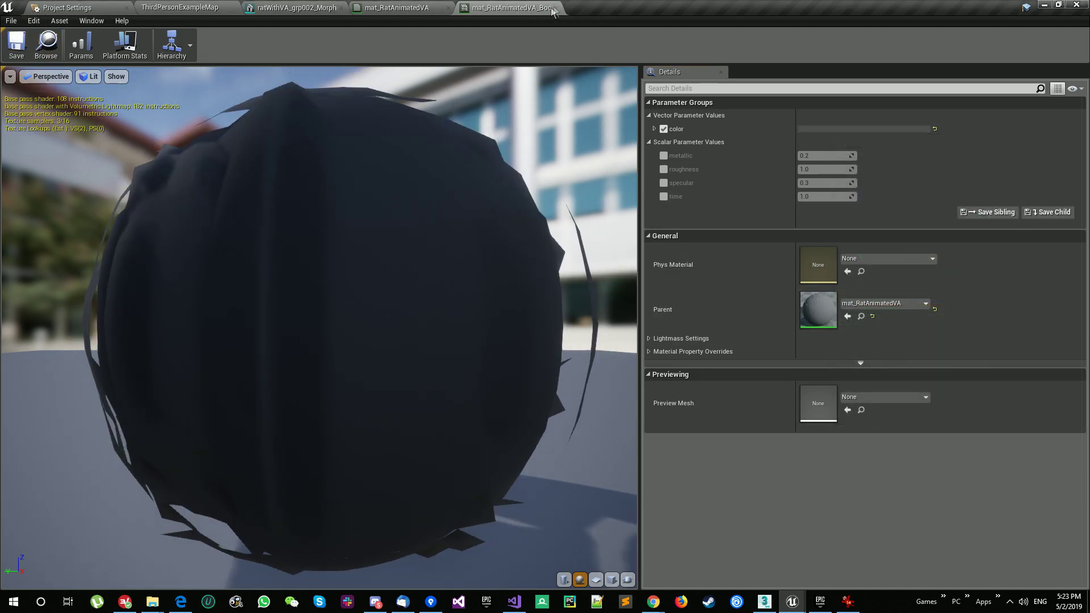
left_click(552, 12)
left_click(180, 8)
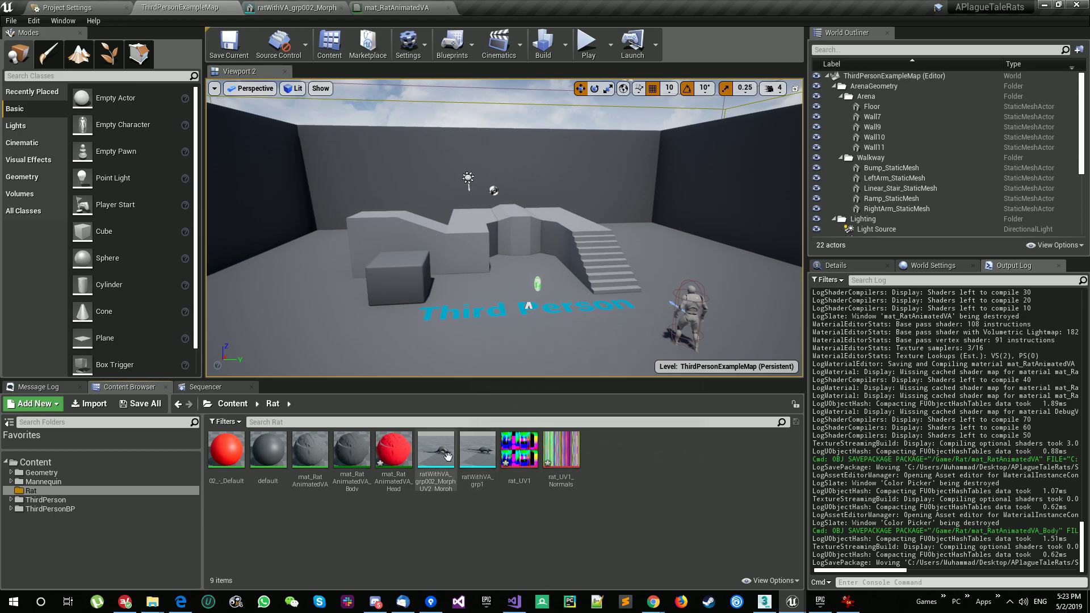
Place the morph-export rat mesh ratWithVA_grp002 in the level and raise it so its legs clear the floor.
left_click_drag(449, 457, 465, 344)
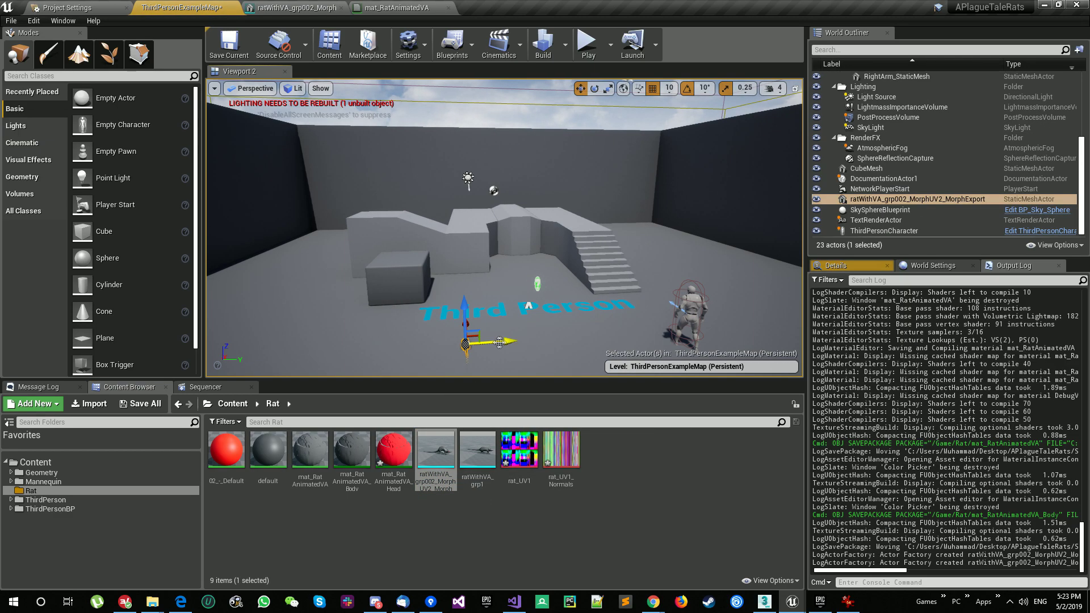
key("f")
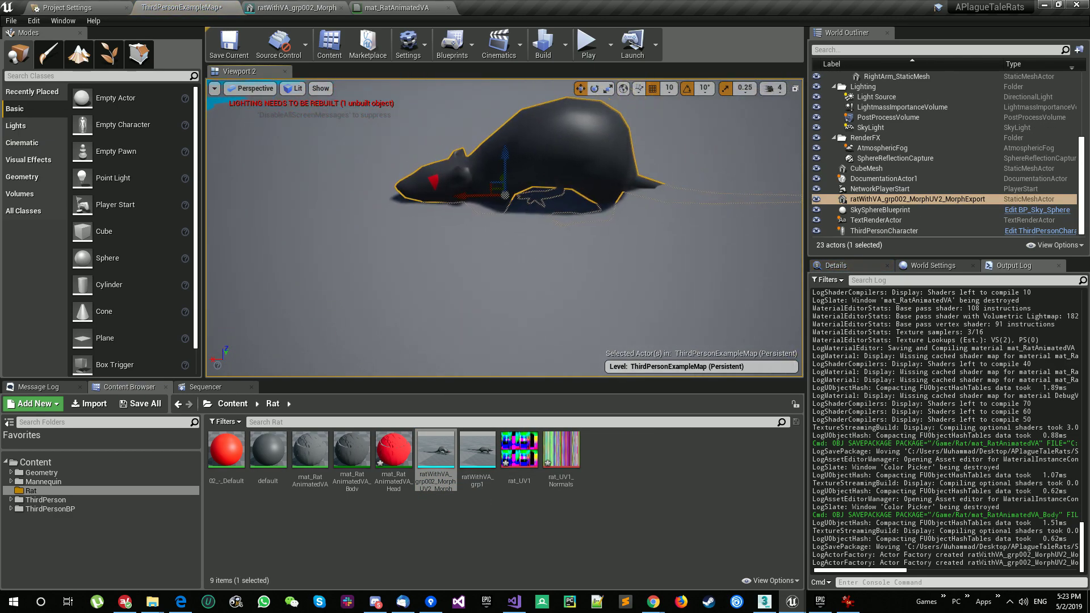
right_click_drag(504, 228, 503, 254)
left_click_drag(543, 204, 542, 177)
right_click_drag(554, 200, 554, 200)
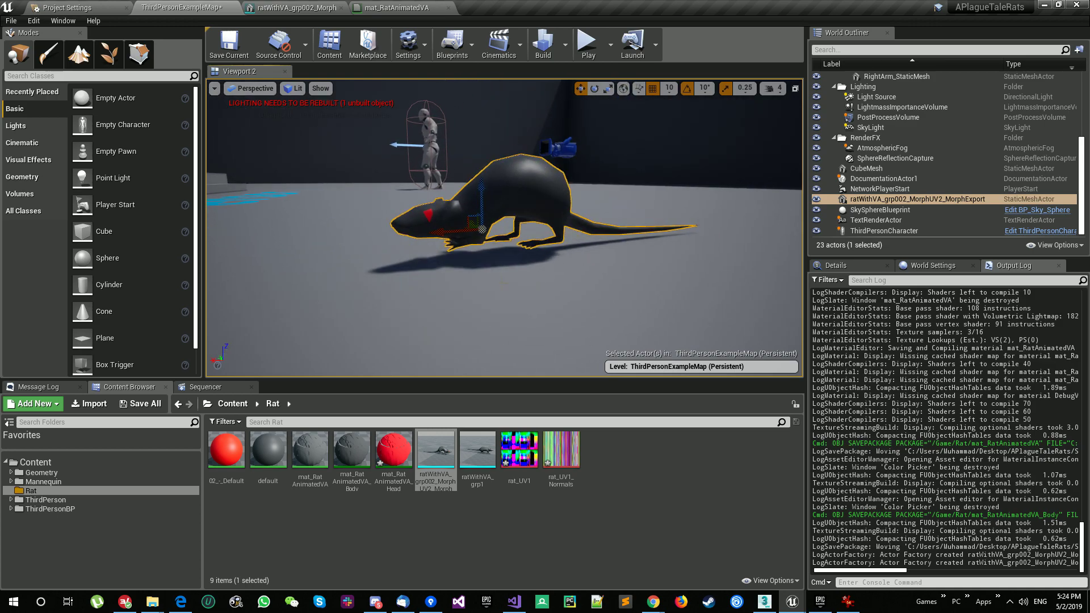
Assign mat_RatAnimatedVA_Body to the rat's material Element 0 and mat_RatAnimatedVA_Head to Element 1.
left_click(839, 265)
scroll(937, 432, "down", 3)
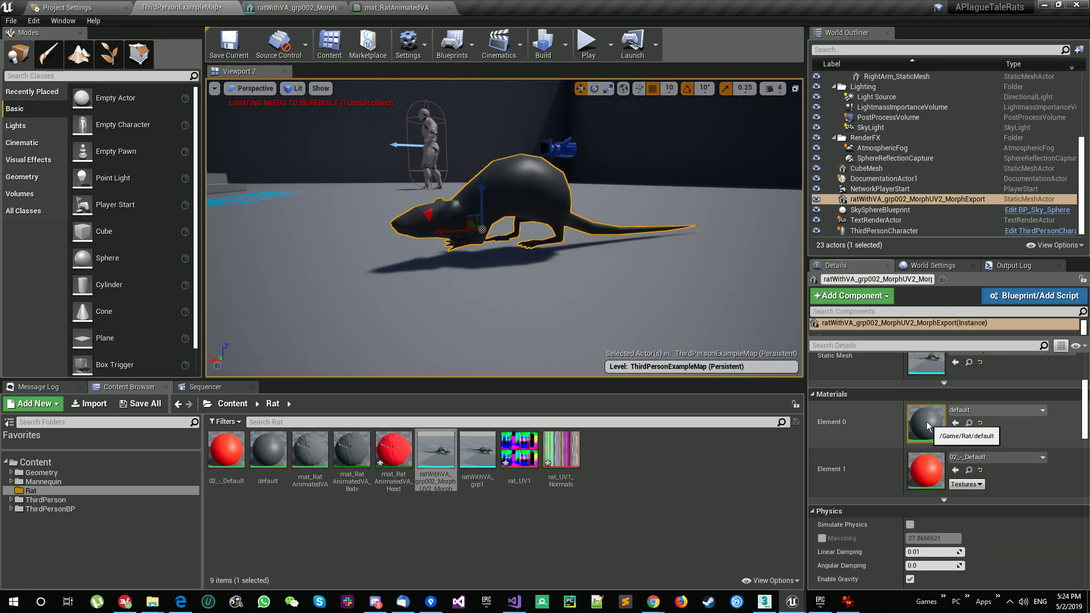
left_click_drag(352, 461, 937, 426)
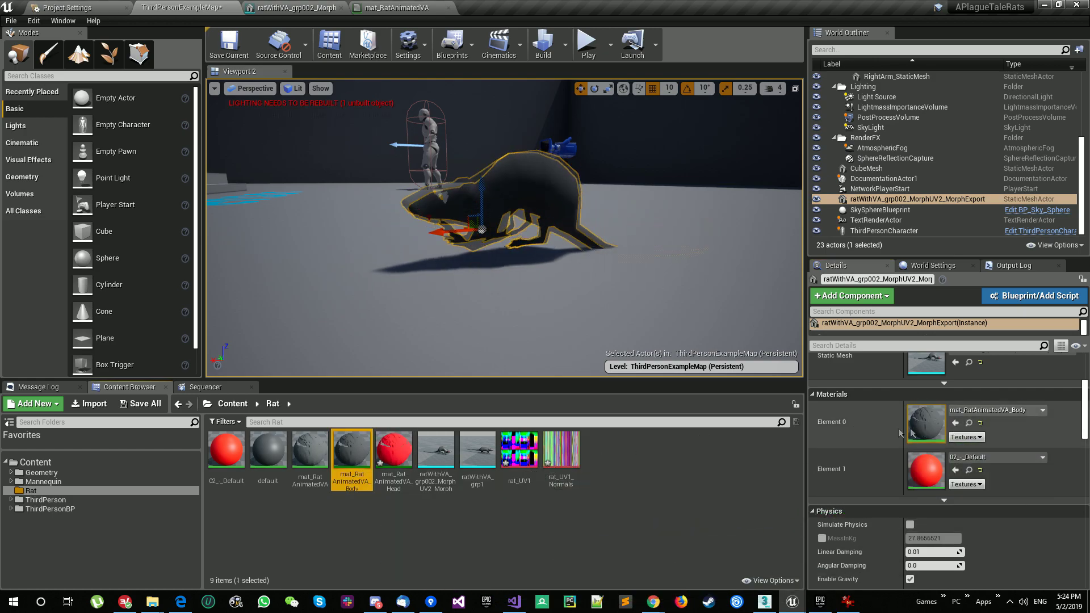
left_click_drag(394, 455, 930, 469)
left_click(761, 471)
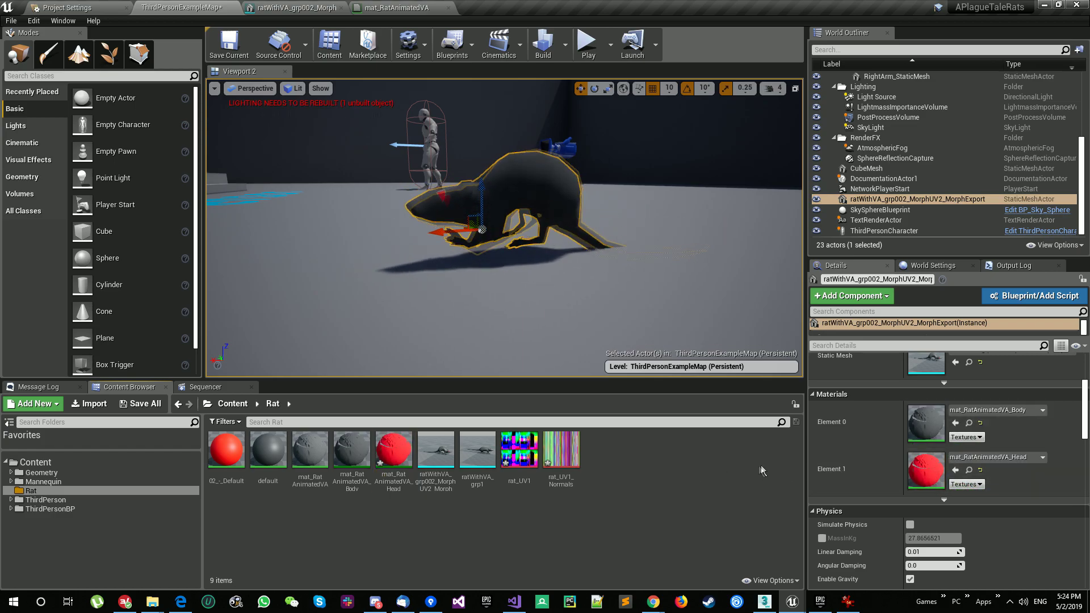
Open the Body and Head material instances together in one enlarged floating window placed beside the rat in the level view.
double_click(354, 452)
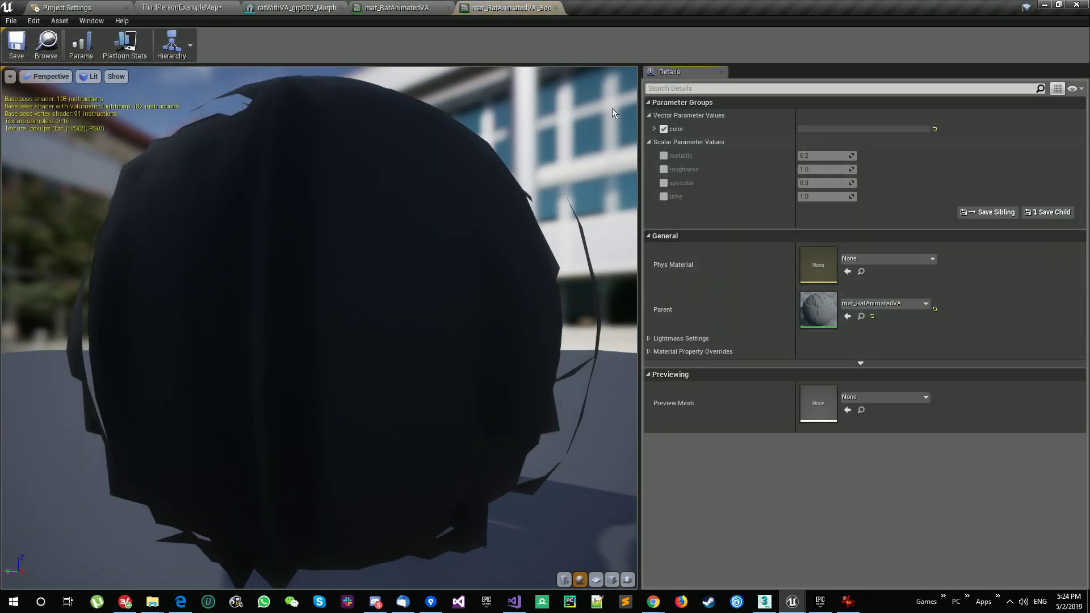
left_click_drag(483, 7, 568, 74)
left_click(235, 8)
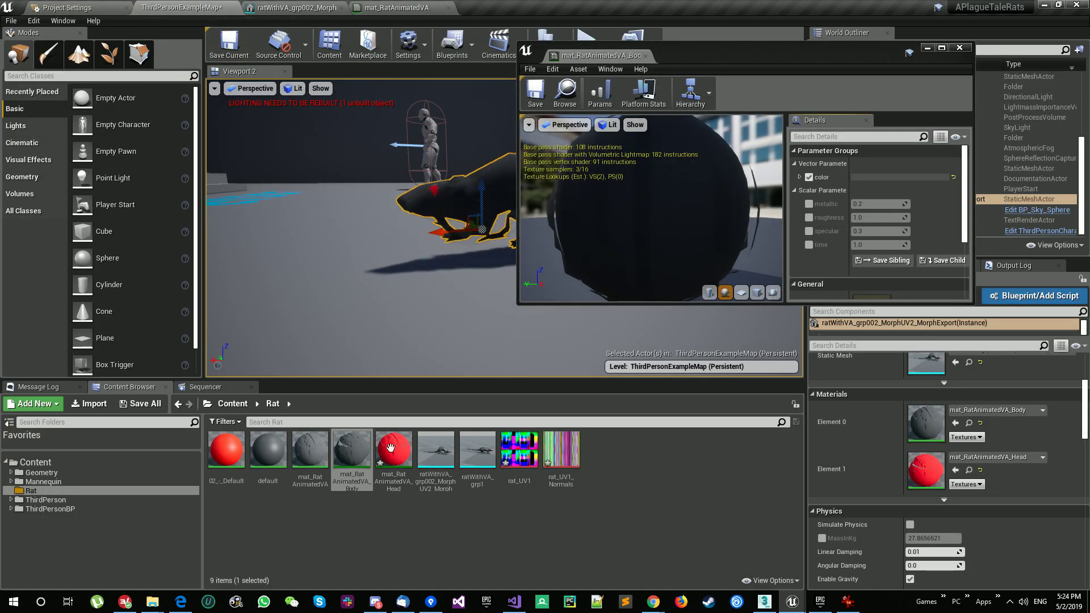
double_click(393, 446)
left_click_drag(470, 10, 696, 59)
left_click_drag(519, 305, 399, 495)
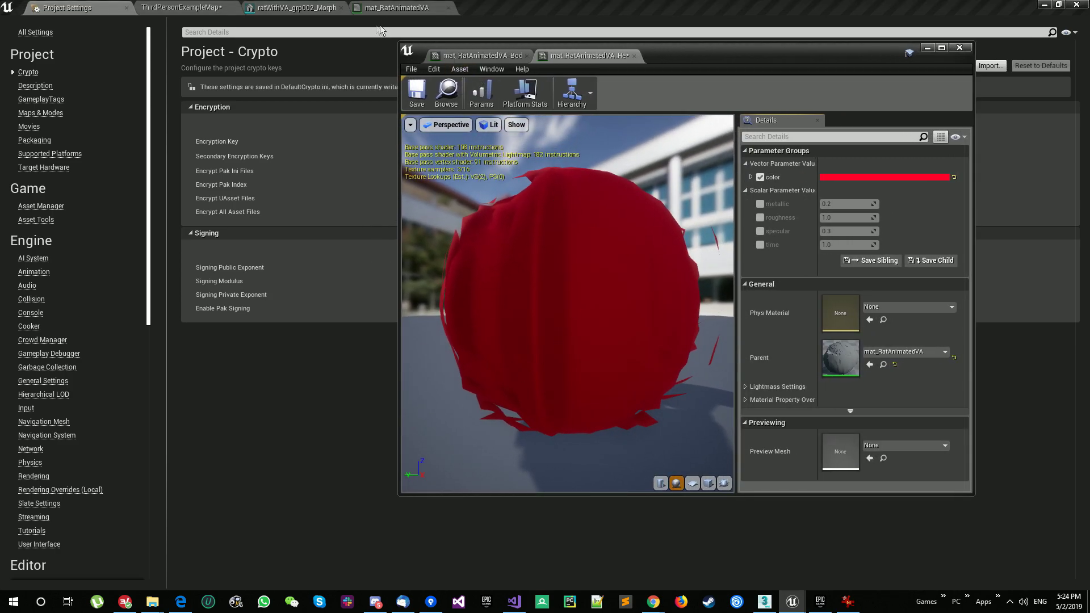
left_click(192, 9)
left_click_drag(688, 68, 813, 76)
Enable the time override in the Head and Body instances and lower the Body's time to about 0.23.
left_click(887, 252)
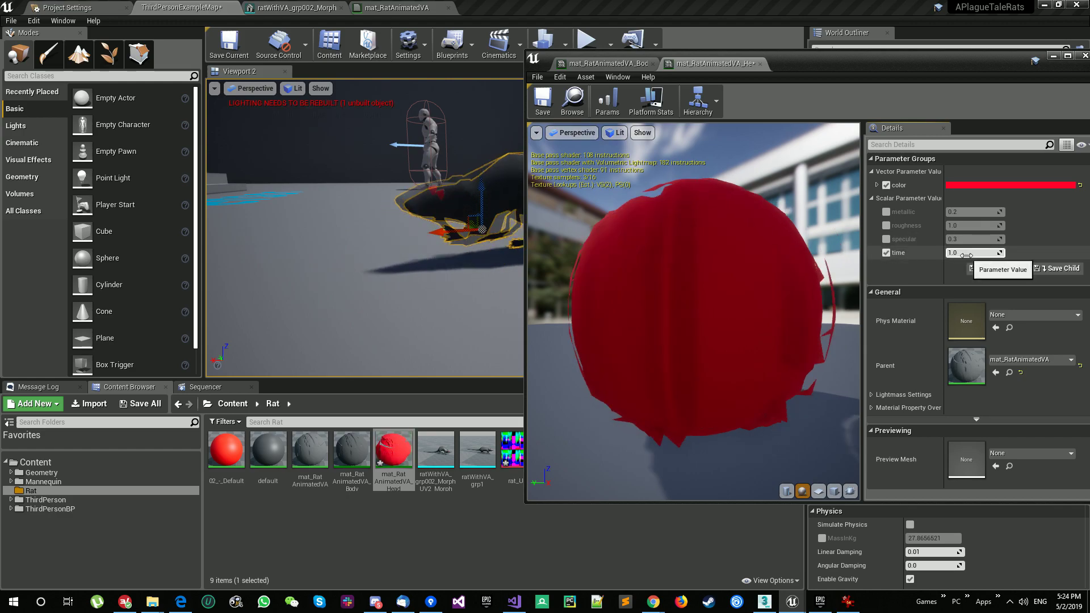
left_click(653, 61)
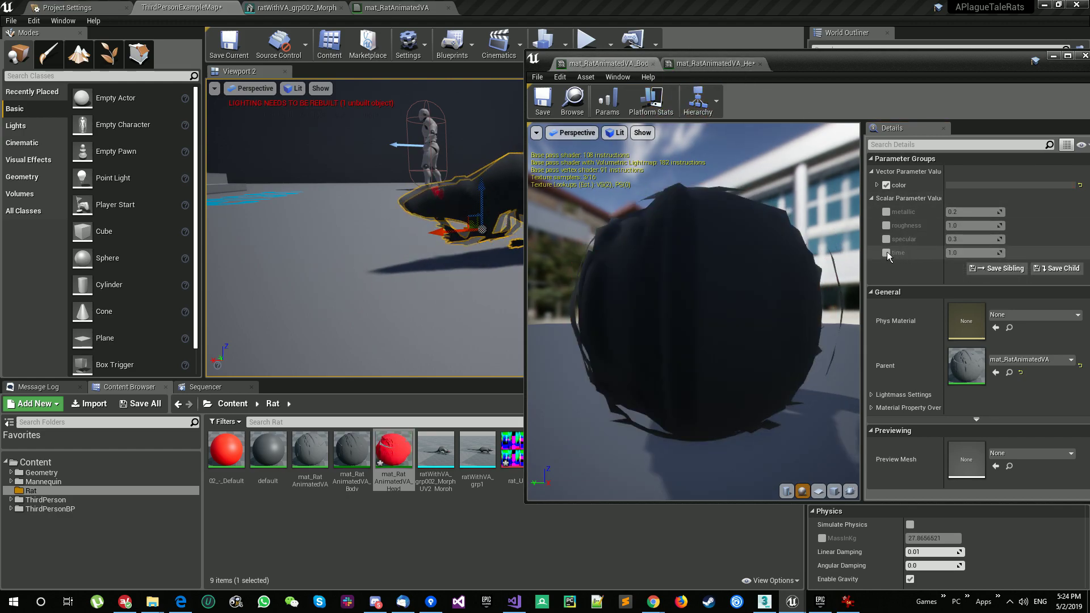
left_click_drag(996, 252, 960, 253)
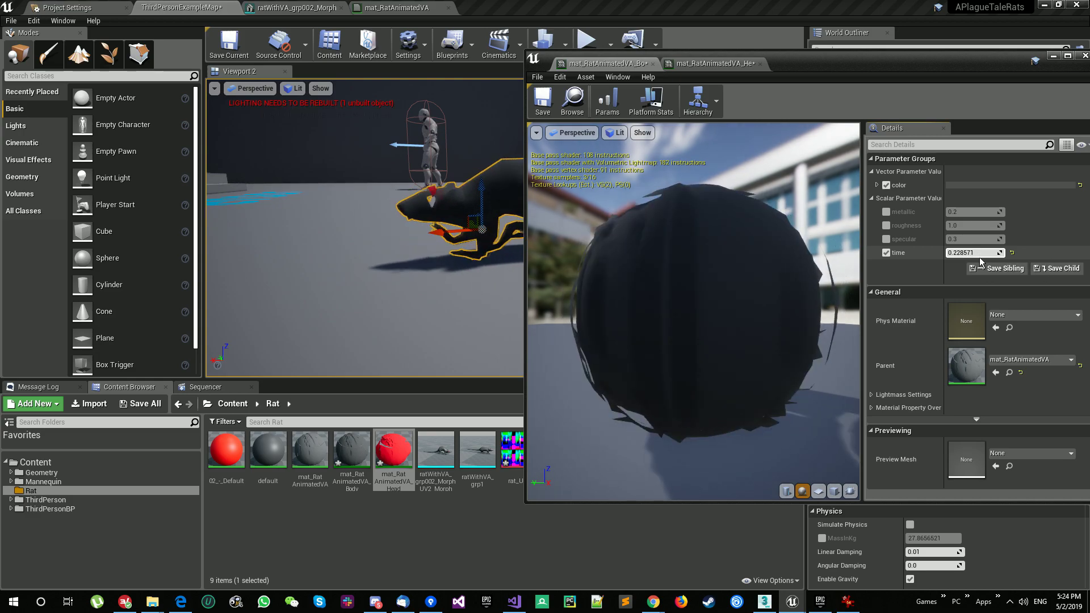
Set the time parameter to 0.4 in both the Head and Body material instances.
left_click(718, 63)
left_click(972, 252)
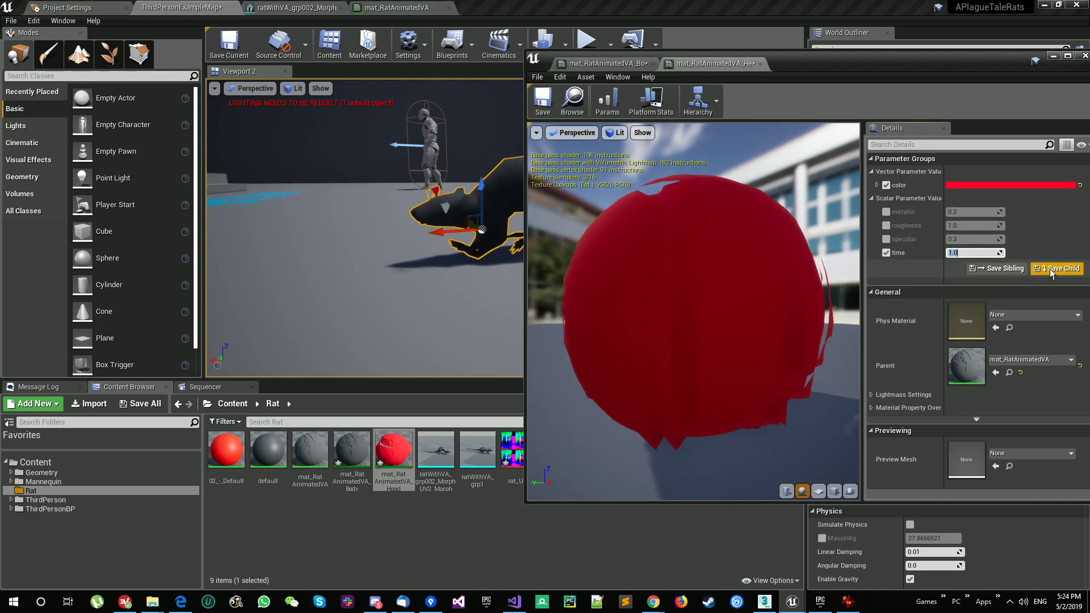
key("Return")
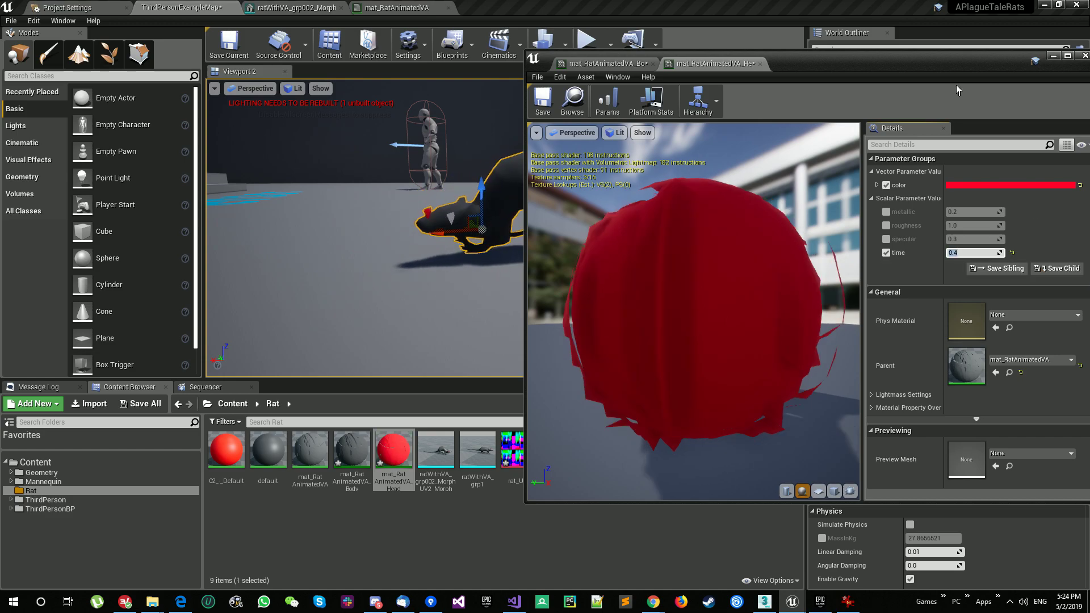
left_click(619, 68)
left_click(973, 254)
type("0.4")
key("Return")
Set the time parameter to 0.7 in the Body and Head instances, then move their window aside to view the rat.
left_click_drag(803, 66, 766, 55)
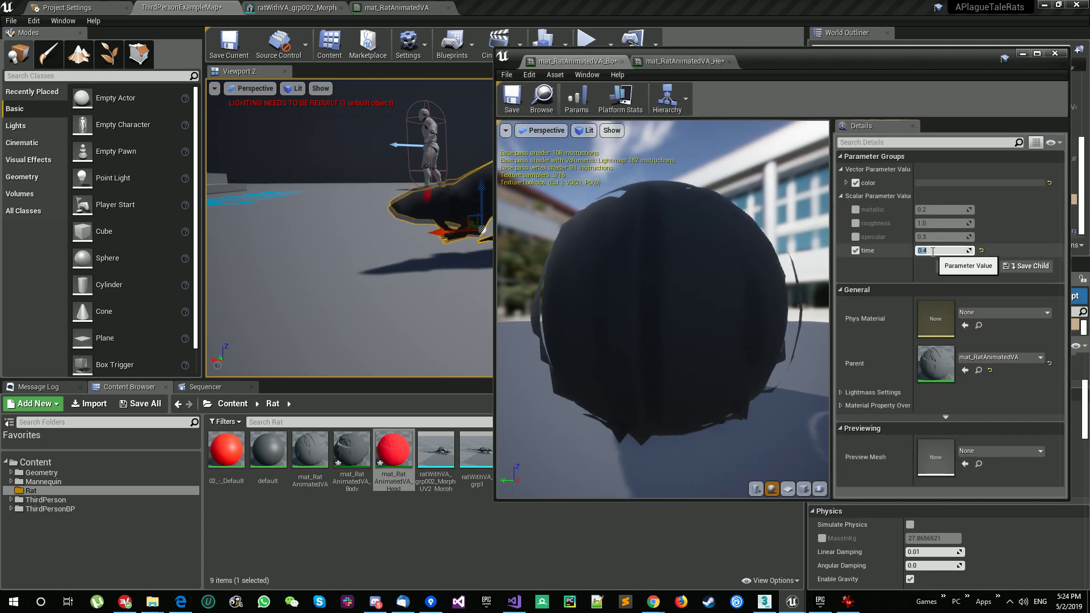
key("Return")
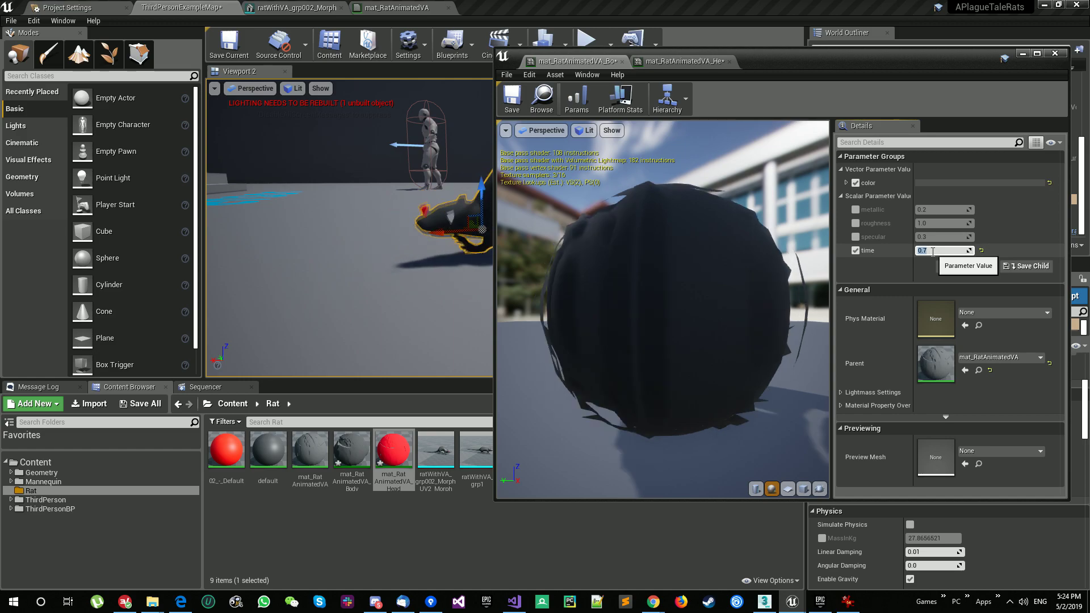
left_click(663, 61)
left_click(933, 251)
type("0.7")
key("Return")
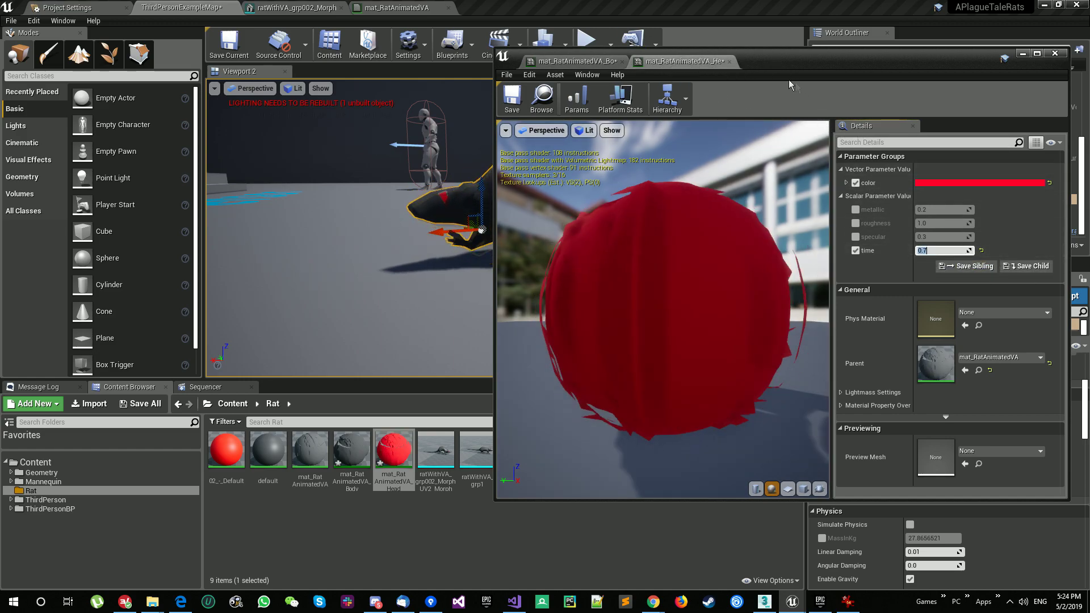
left_click_drag(773, 60, 899, 106)
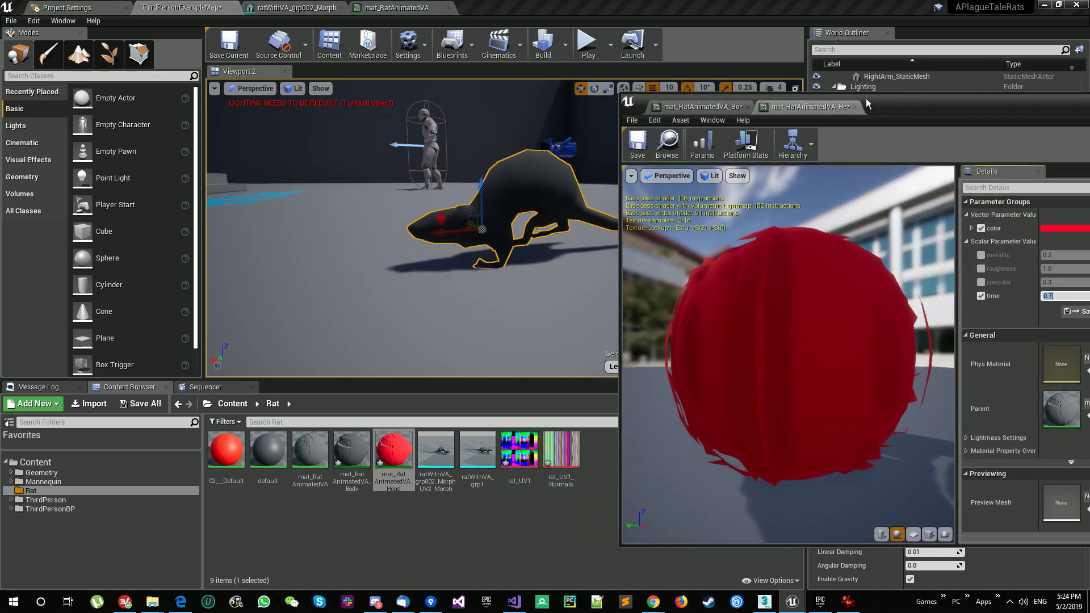
Set the time parameter to 1.0 in the Head and Body instances, and move their window aside to view the rat.
left_click_drag(889, 108, 673, 54)
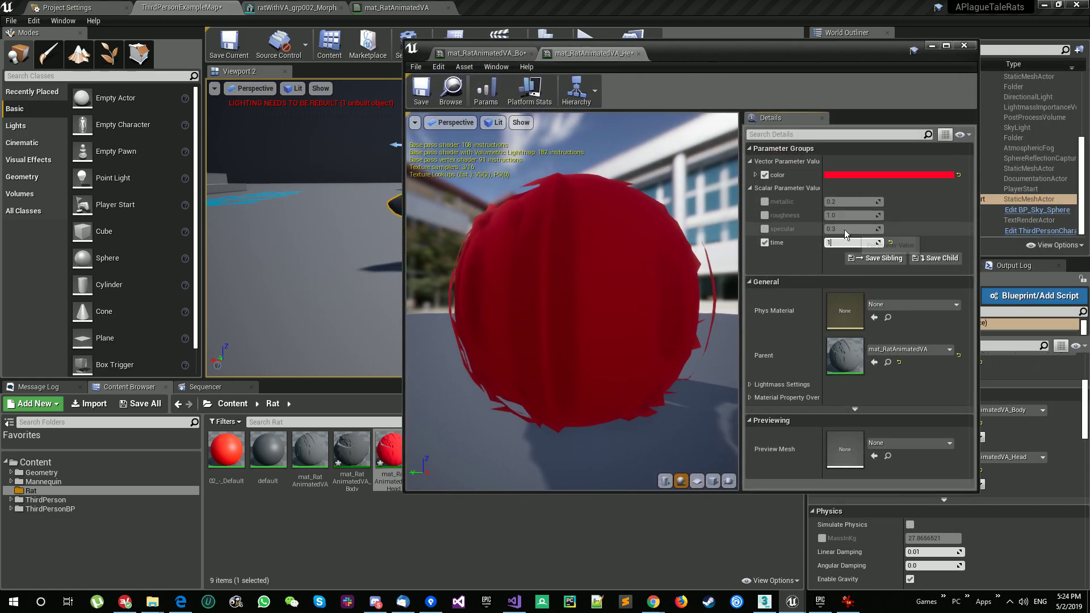
key("Return")
left_click(497, 53)
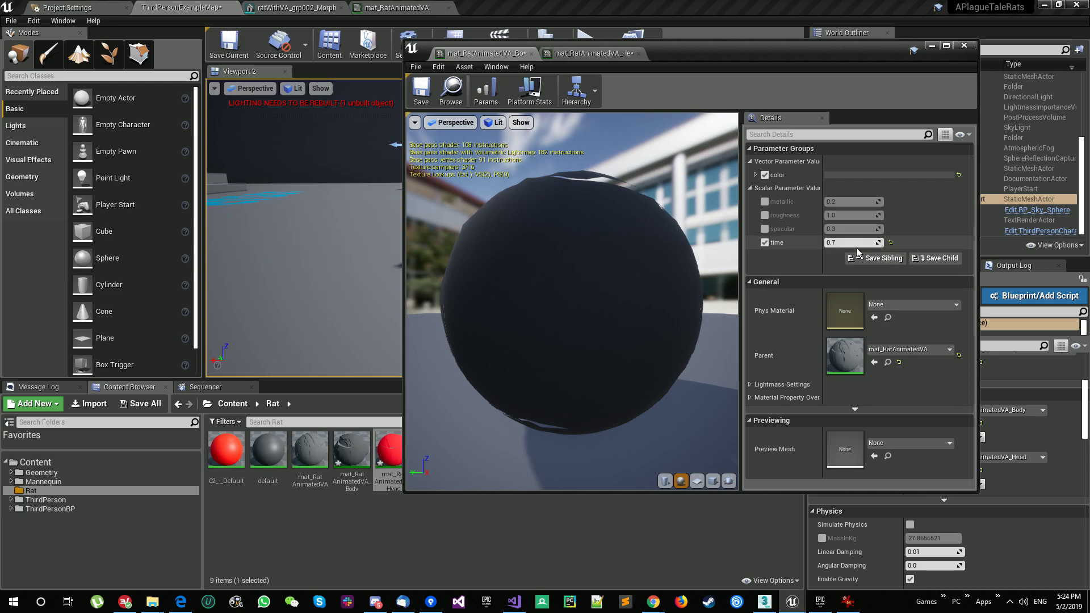
key("Return")
left_click_drag(715, 46, 877, 47)
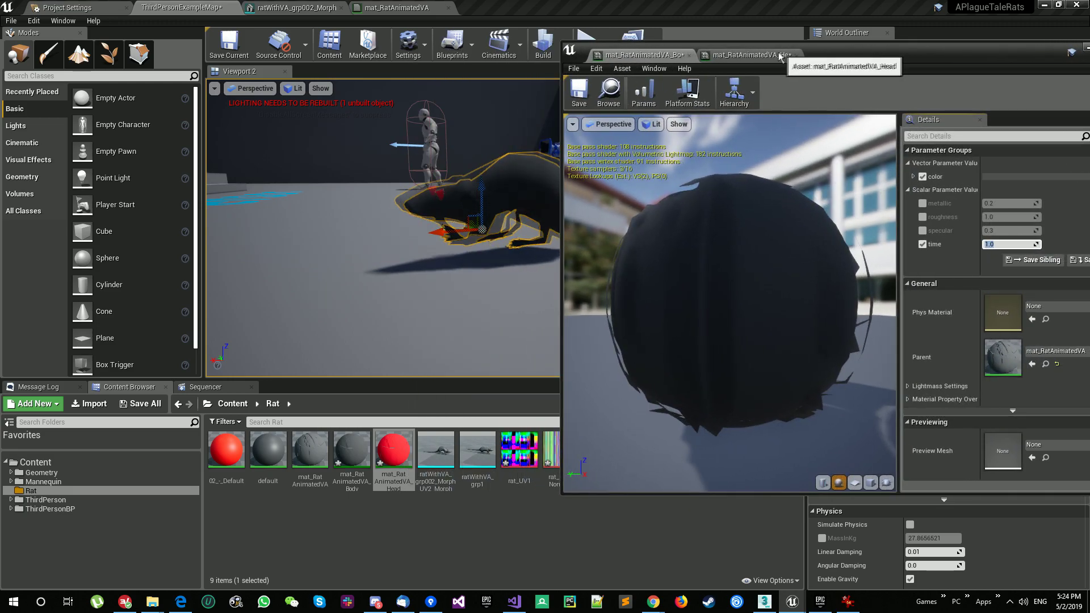
Save the Body and Head material instances, close their window, and save the rat textures and the level.
left_click(586, 83)
left_click(756, 56)
left_click(584, 88)
left_click_drag(821, 57, 477, 90)
left_click(779, 81)
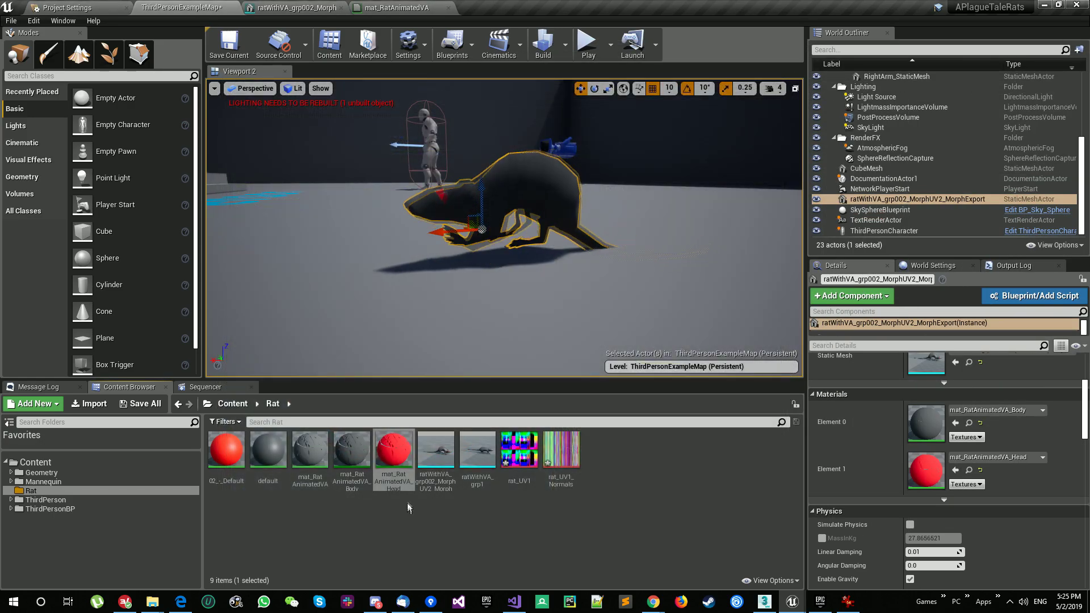
left_click(140, 404)
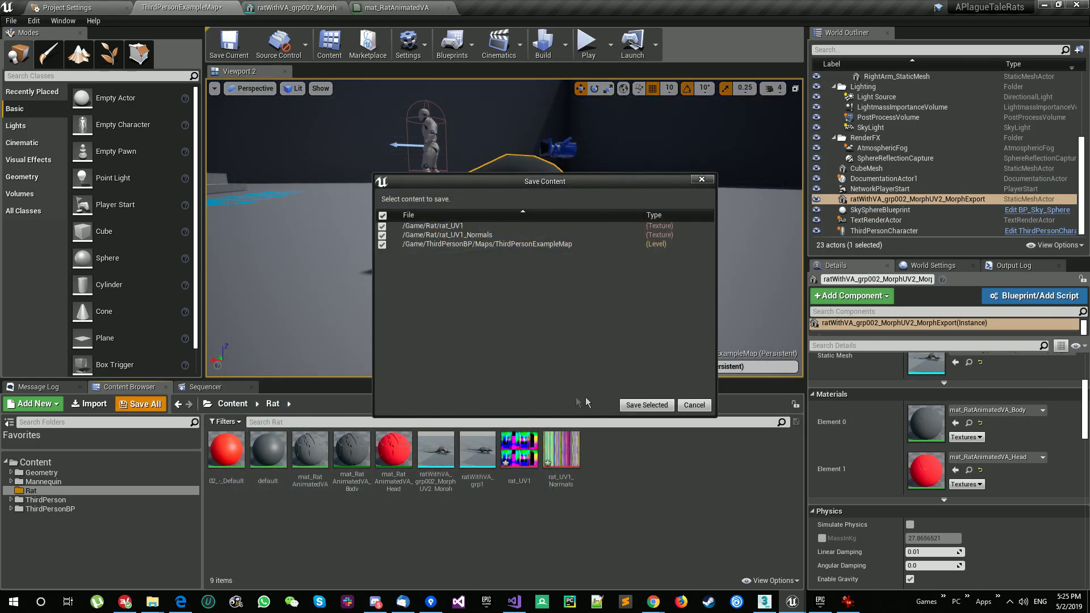
left_click(647, 405)
Examine the rat in the level from farther away and from the side, and compare it with its mesh in the mesh editor.
right_click_drag(504, 227, 575, 295)
key("s")
key("e")
right_click_drag(497, 161, 513, 141)
key("g")
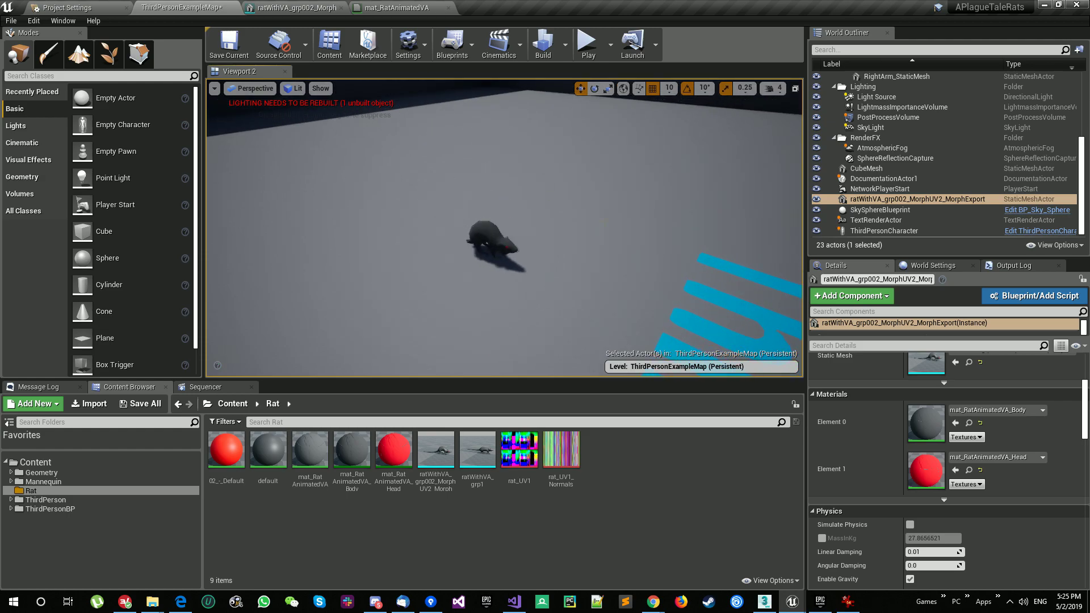
left_click_drag(504, 227, 593, 199, "alt")
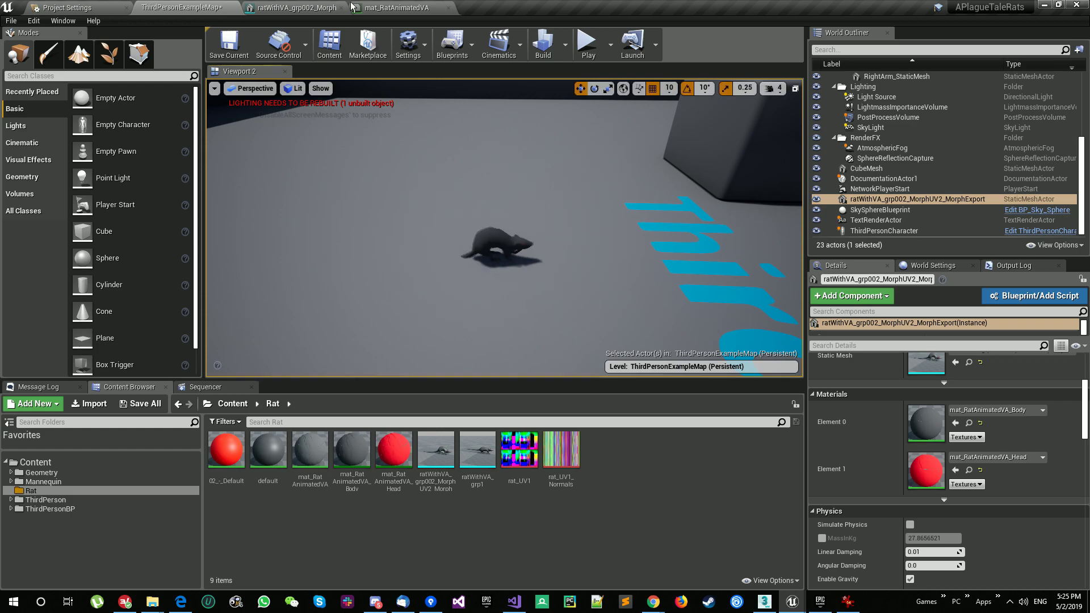
left_click(295, 7)
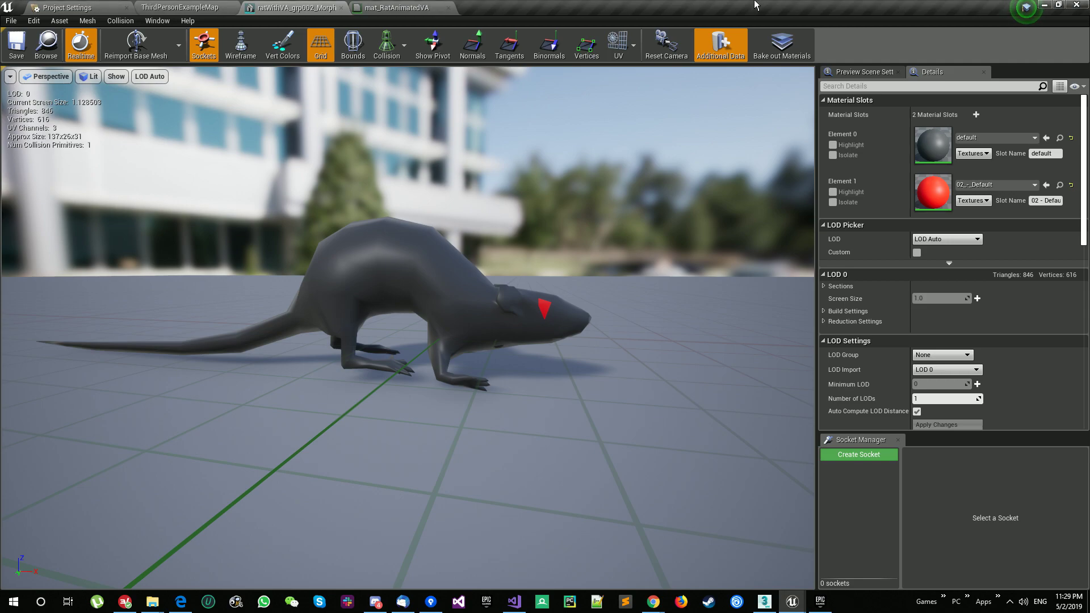
left_click(181, 8)
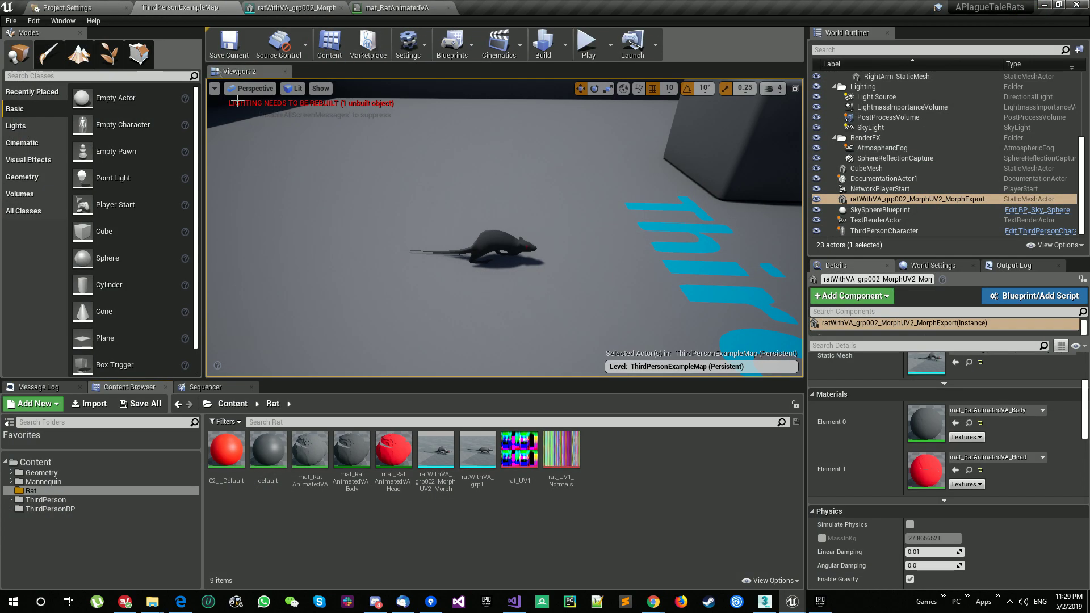
right_click(496, 502)
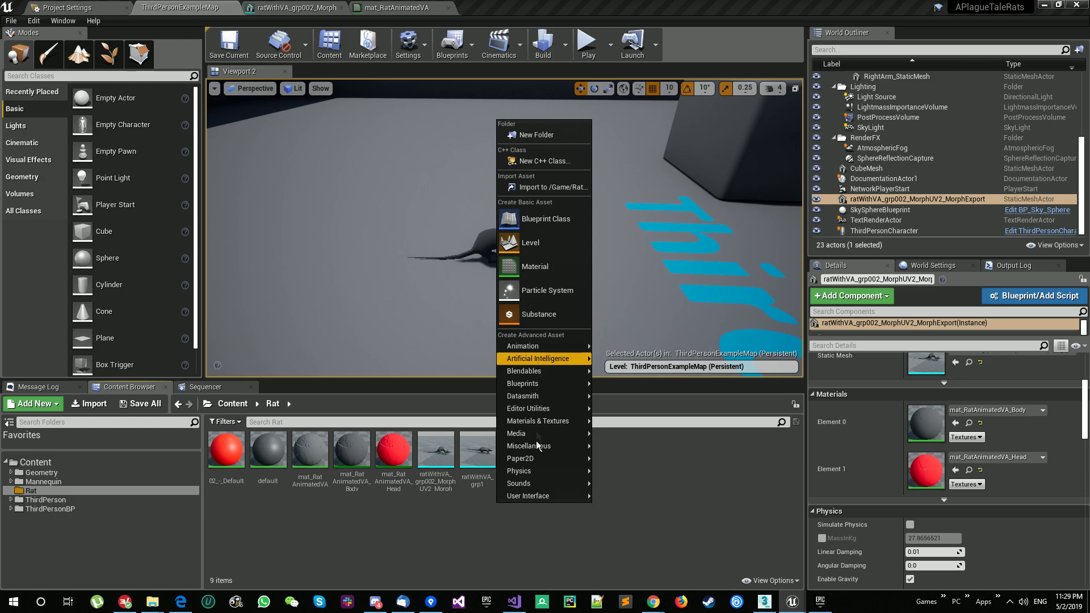
left_click(472, 527)
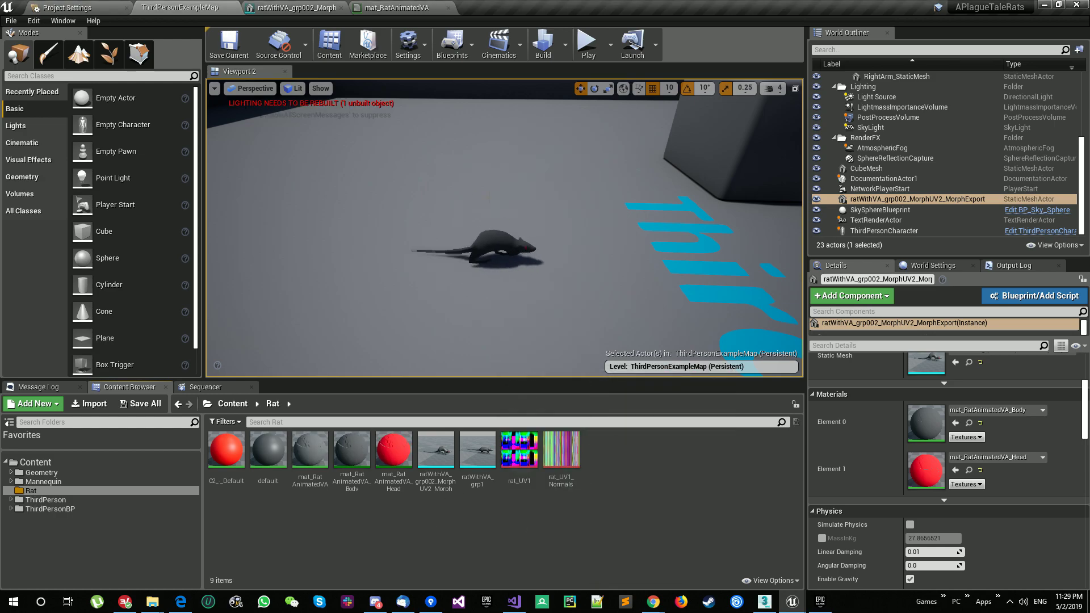
Move the rat from the floor onto the top of the cube, at about X -270, Y -430, Z 290, and save the level.
left_click(432, 199)
right_click_drag(431, 199, 413, 188)
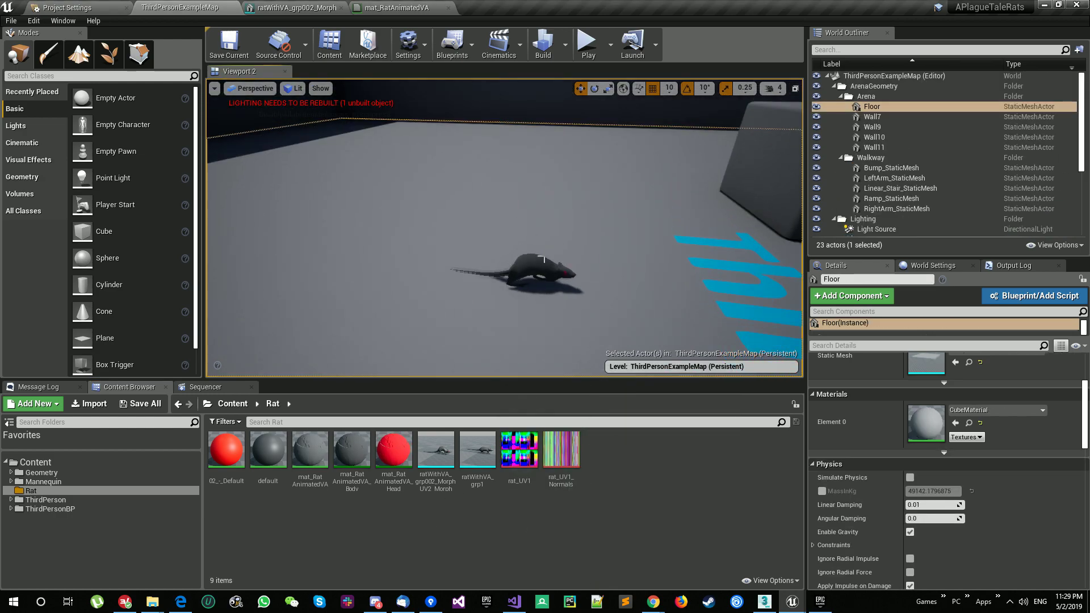
left_click(544, 276)
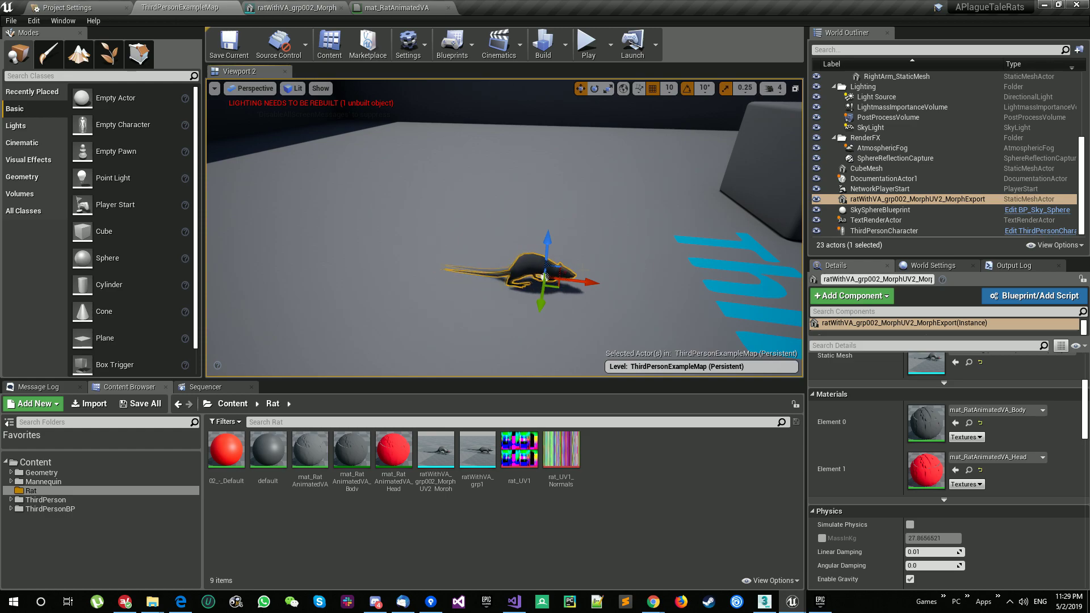
left_click(548, 243)
right_click_drag(548, 243, 602, 230)
left_click_drag(385, 315, 598, 170)
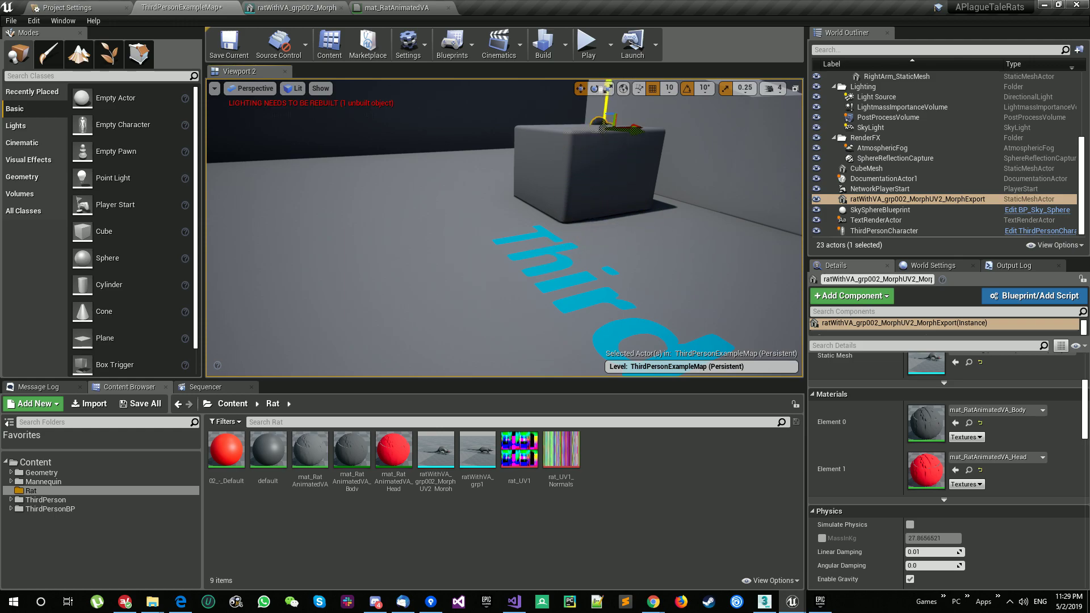
left_click_drag(598, 88, 599, 92)
key("w")
mouse_move(616, 138)
right_mouse_down()
mouse_move(622, 85)
mouse_move(625, 148)
right_mouse_up()
mouse_move(619, 186)
right_mouse_down()
mouse_move(628, 179)
mouse_move(597, 182)
mouse_move(619, 186)
mouse_move(615, 194)
right_mouse_up()
key("s")
key("ctrl+s")
Enable the Niagara and Niagara Extras plugins from the built-in FX category.
left_click(36, 21)
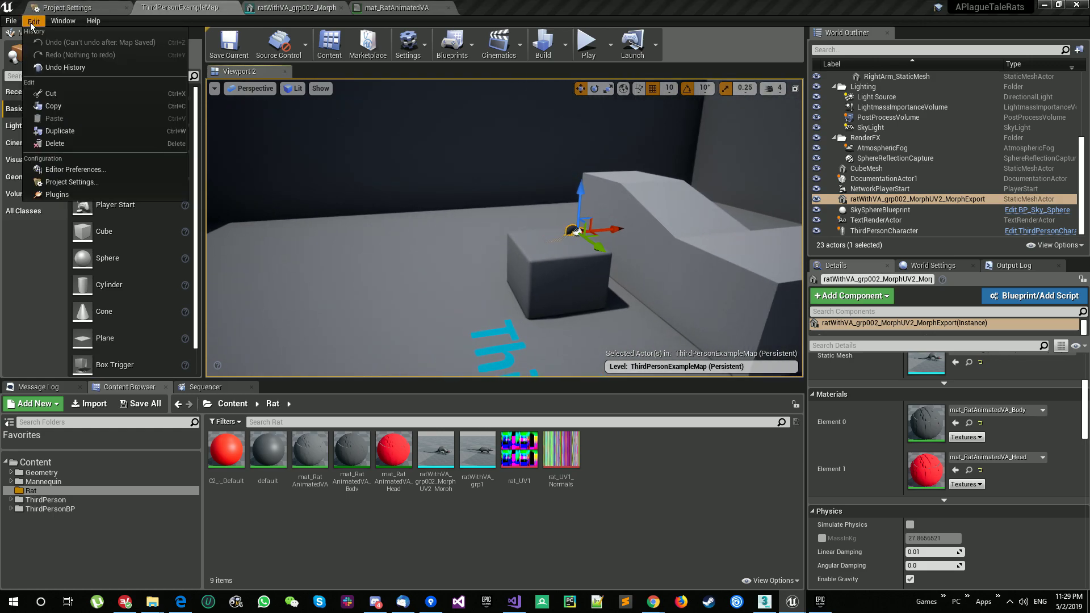
left_click(89, 193)
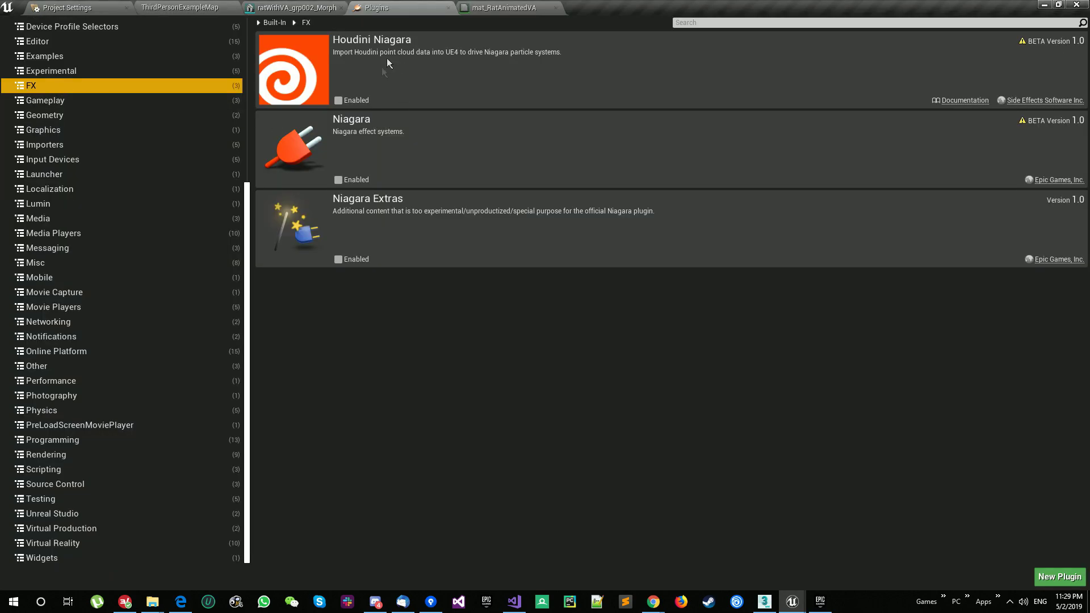
left_click(339, 180)
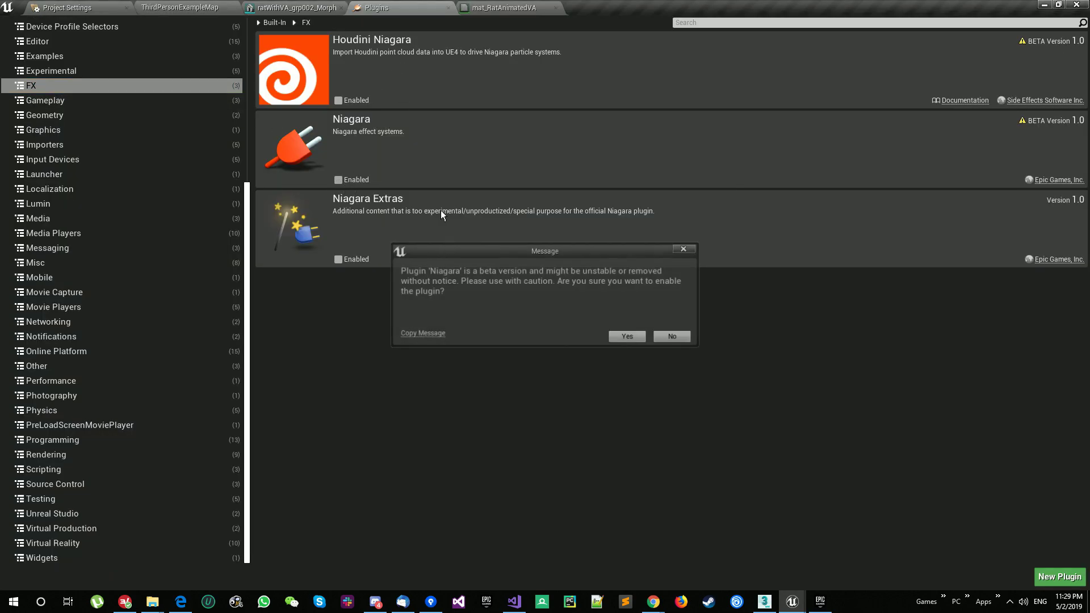
left_click(616, 337)
left_click(338, 260)
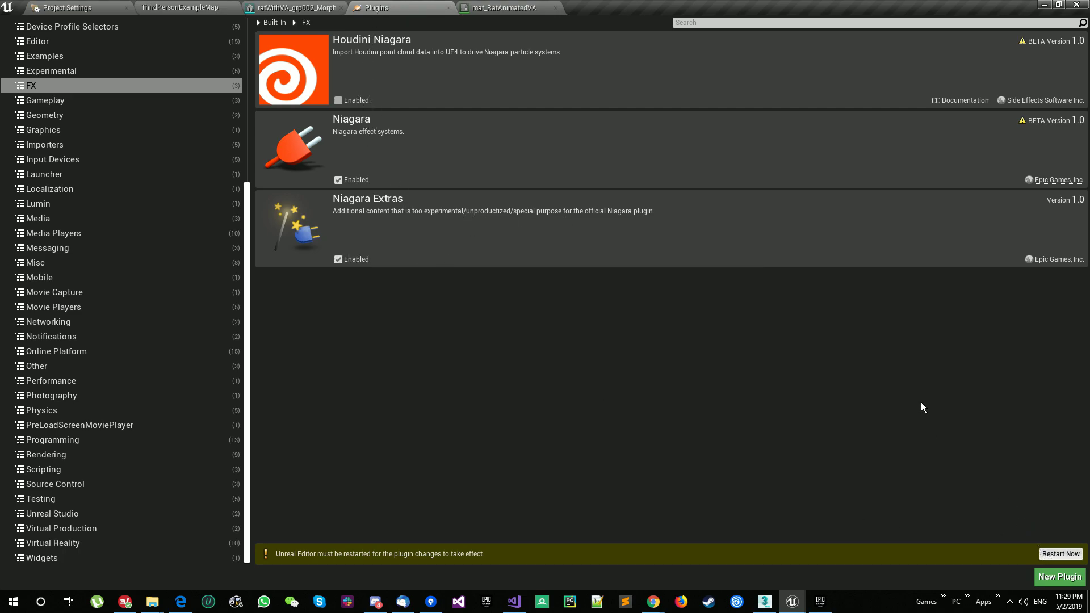
key("super+d")
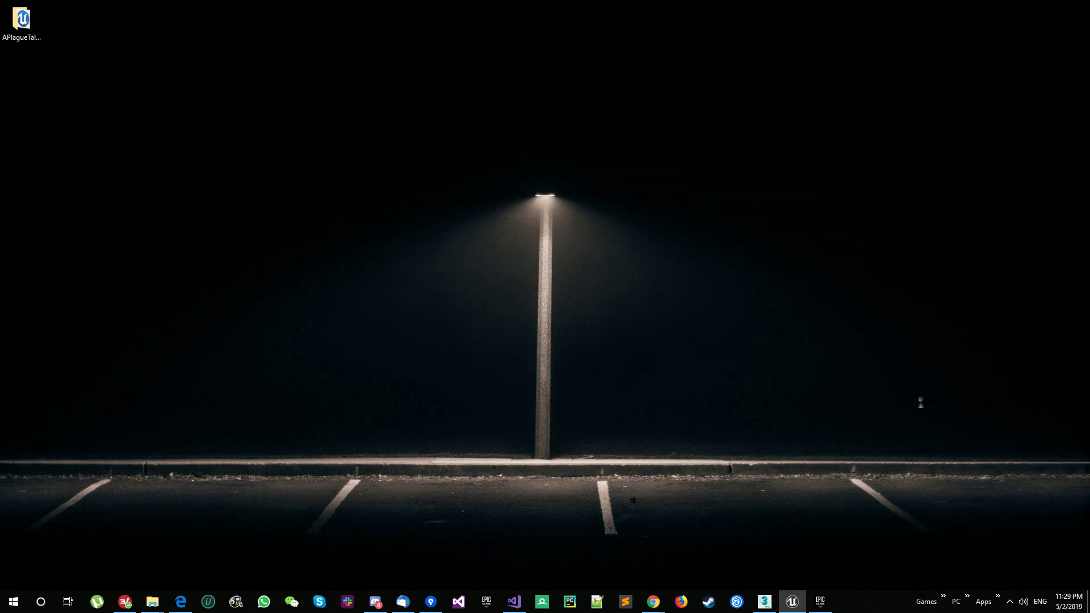
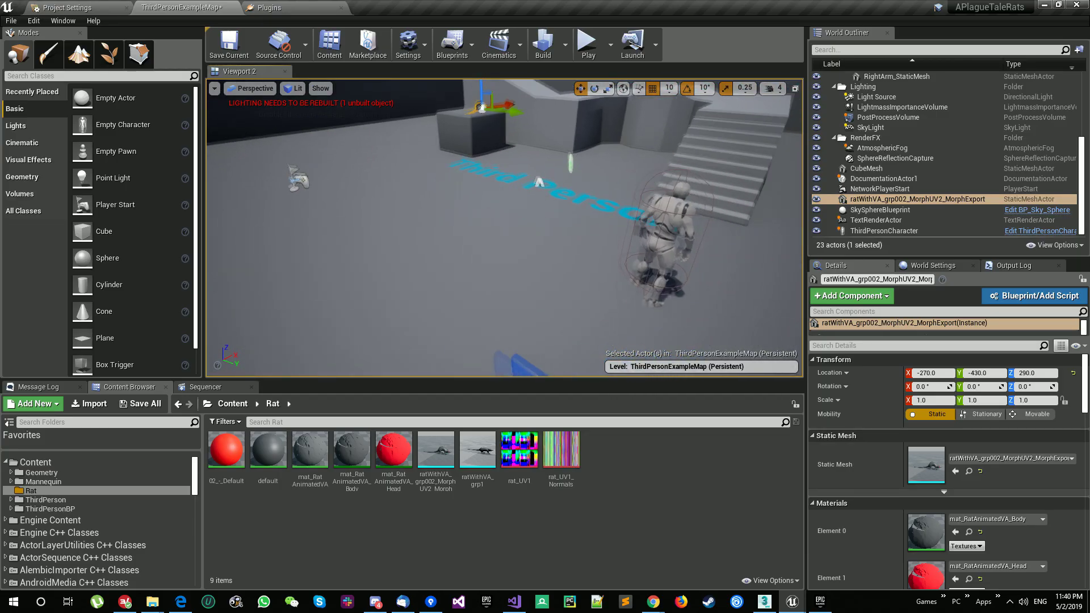
Bring the cube with the rat closer into view and save the ThirdPersonExampleMap level.
key("w")
right_click_drag(505, 227, 503, 198)
key("ctrl+s")
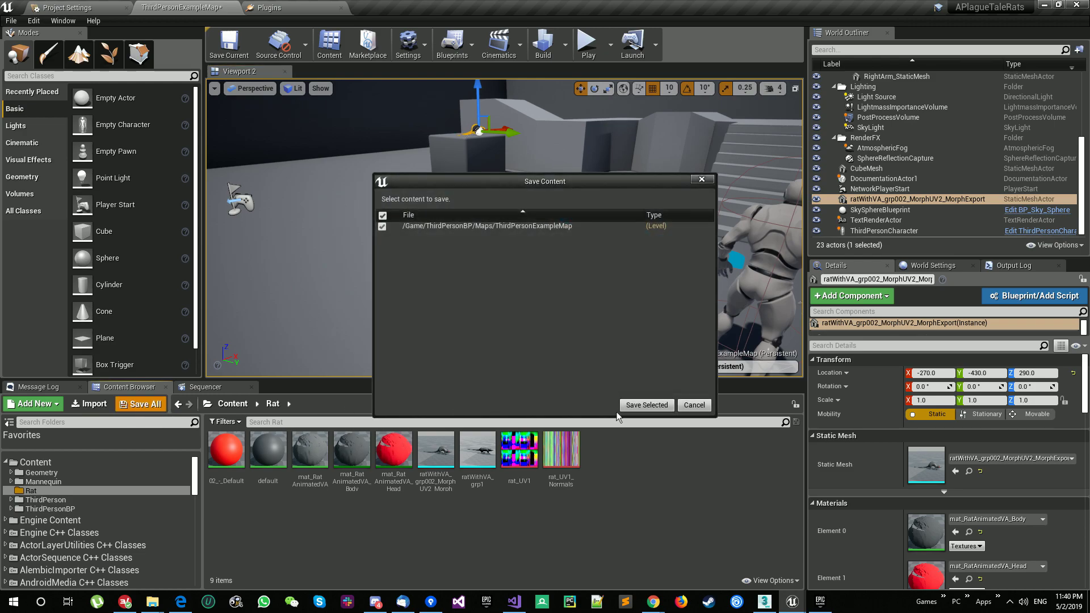
left_click(625, 405)
Create an empty Niagara Emitter without modules or renderers in the Rat folder and name it ratsNEmitter.
right_click(453, 534)
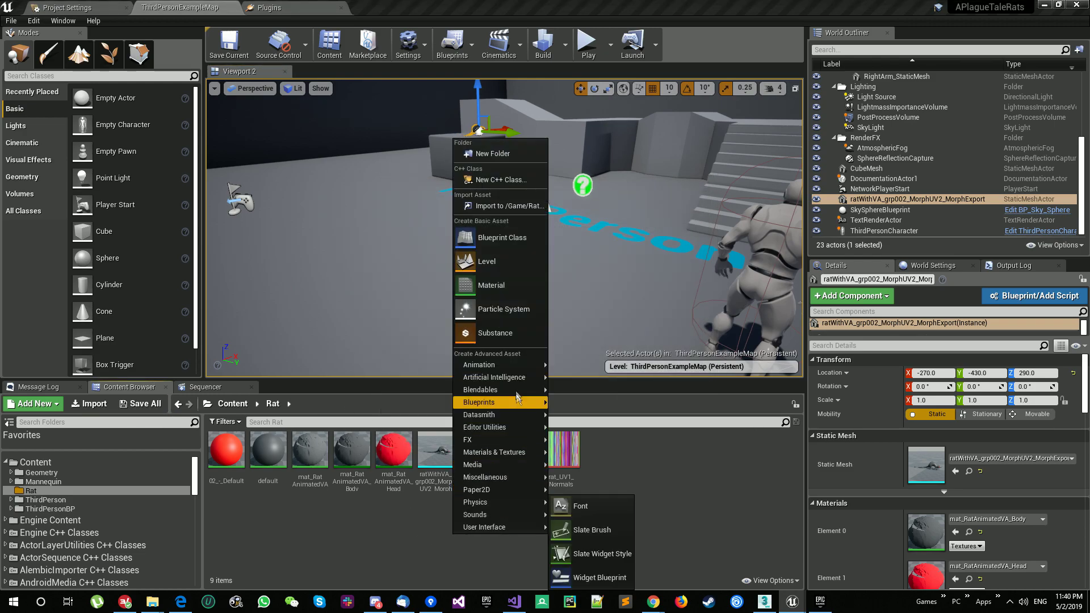
mouse_move(484, 443)
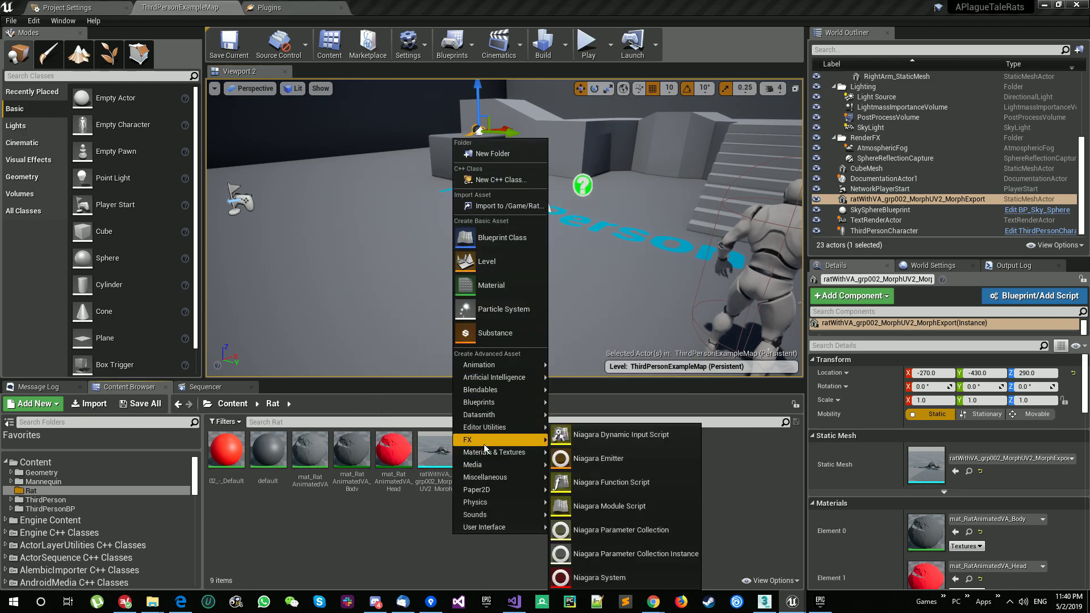
left_click(608, 461)
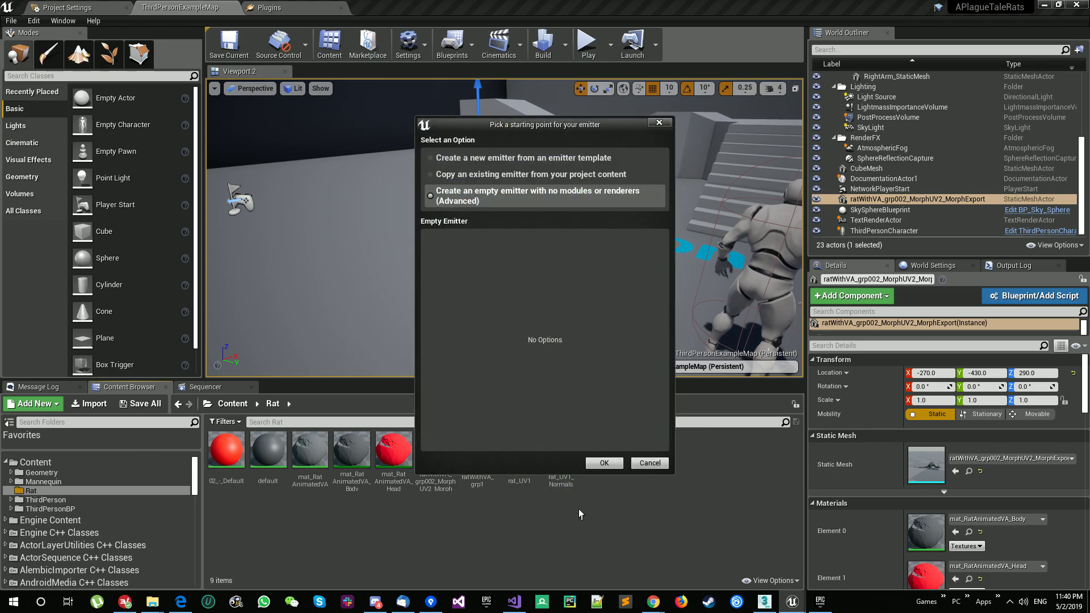
left_click(475, 161)
left_click(473, 195)
left_click(604, 463)
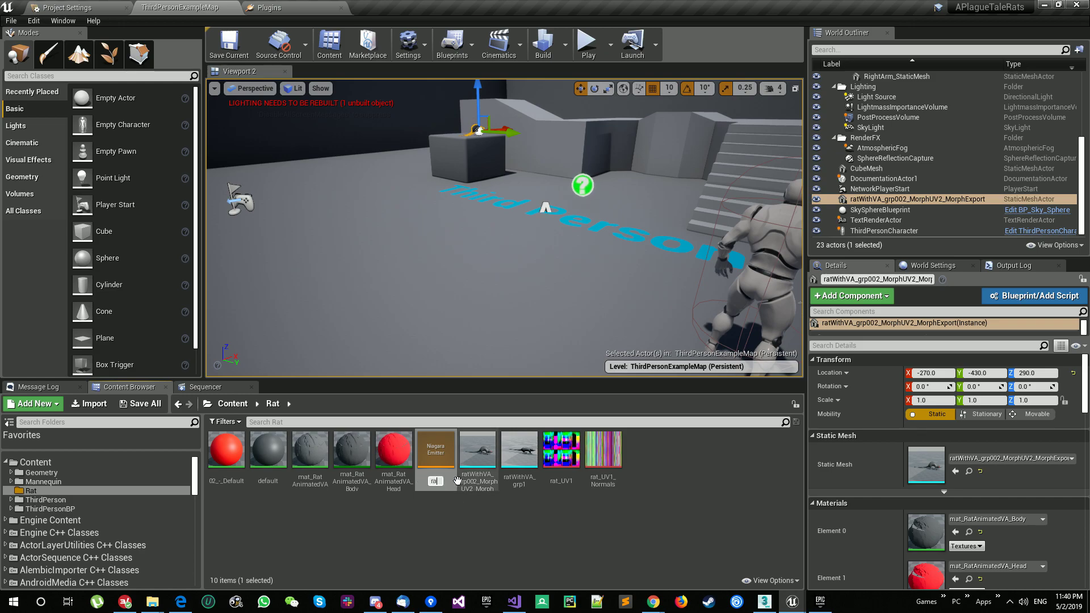
type("ratsNEmitter")
key("Return")
Create an empty Niagara System without emitters in the Rat folder, name it ratsNSystem, and save both Niagara assets.
right_click(474, 506)
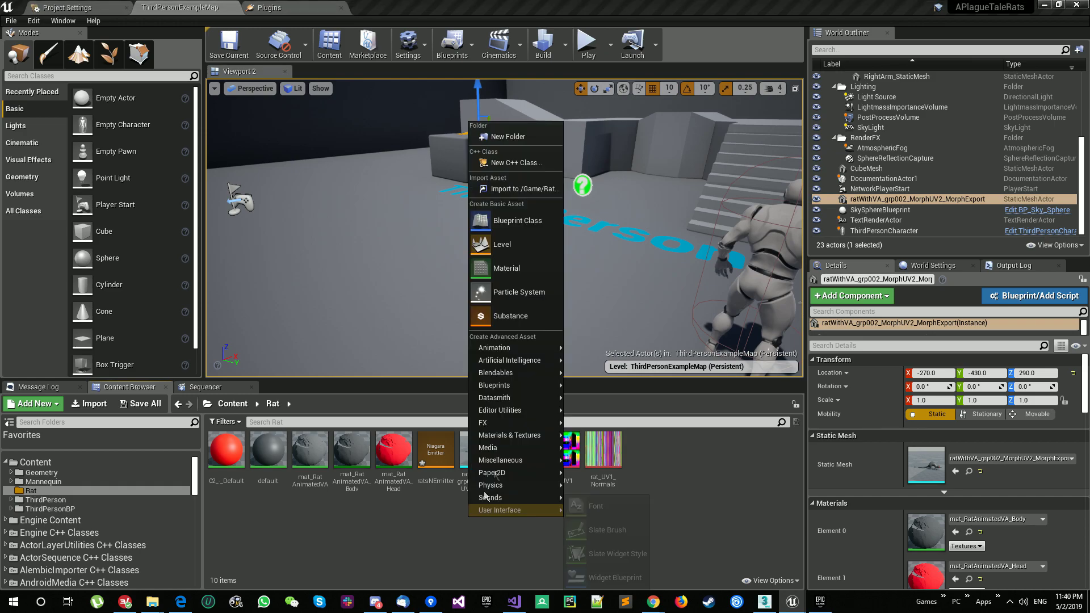
mouse_move(505, 422)
left_click(594, 570)
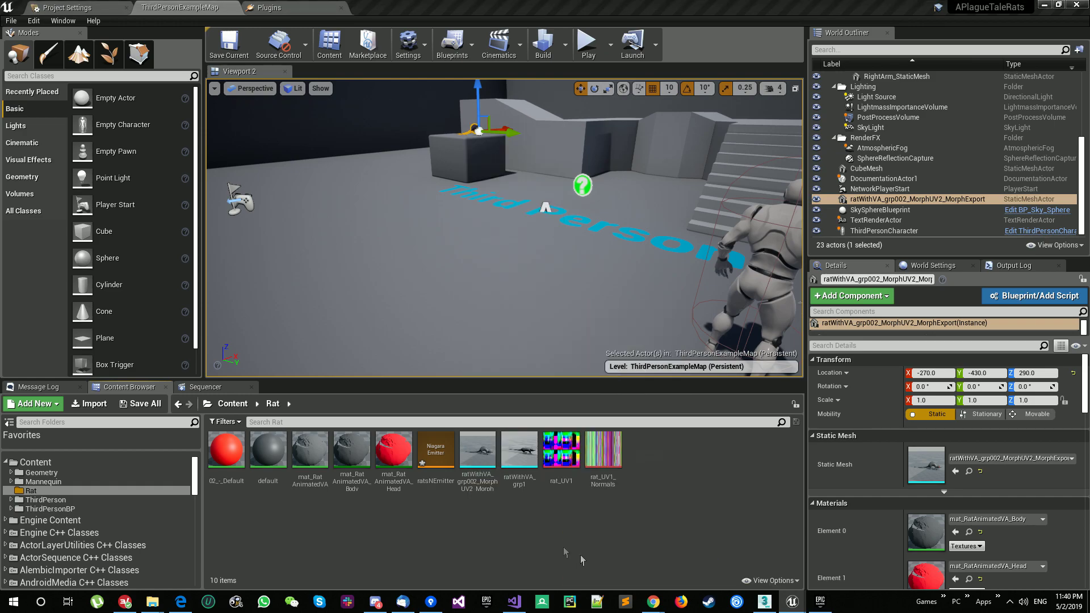
left_click(483, 158)
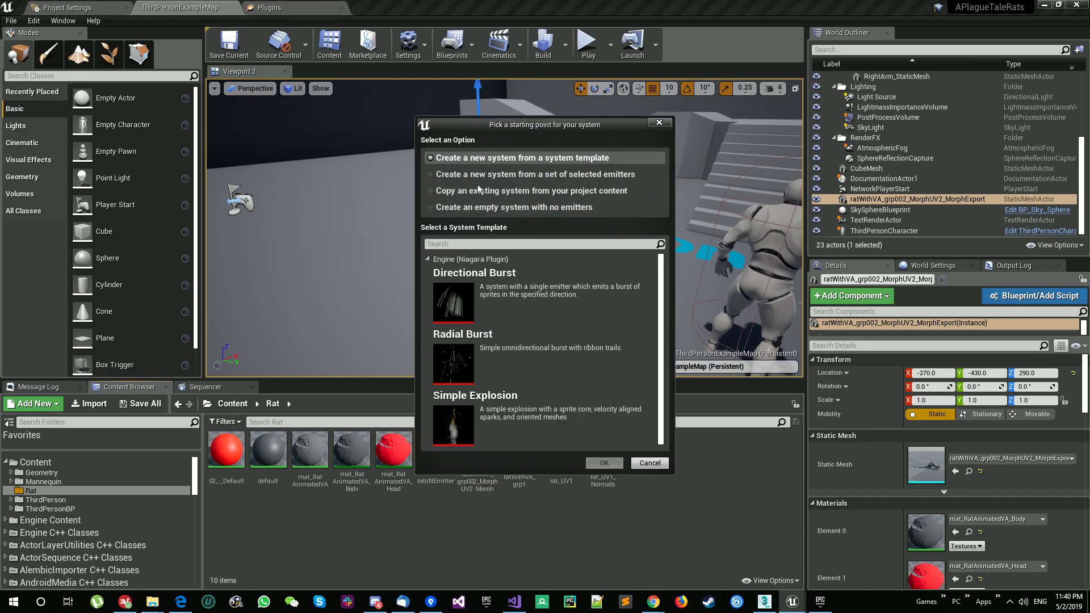
left_click(471, 207)
left_click(605, 463)
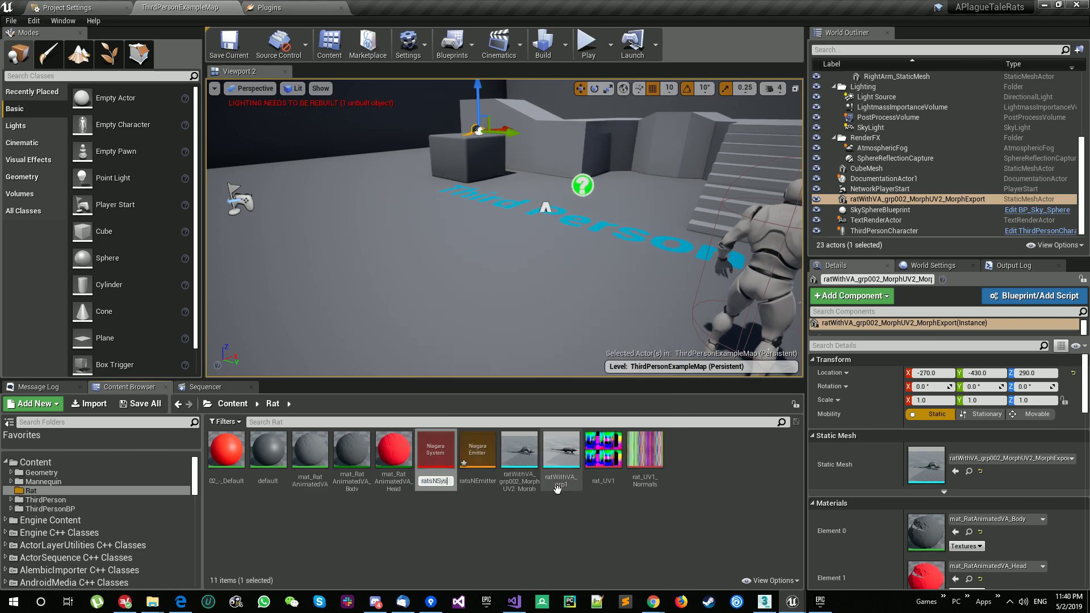
type("ratsNSystem")
key("Return")
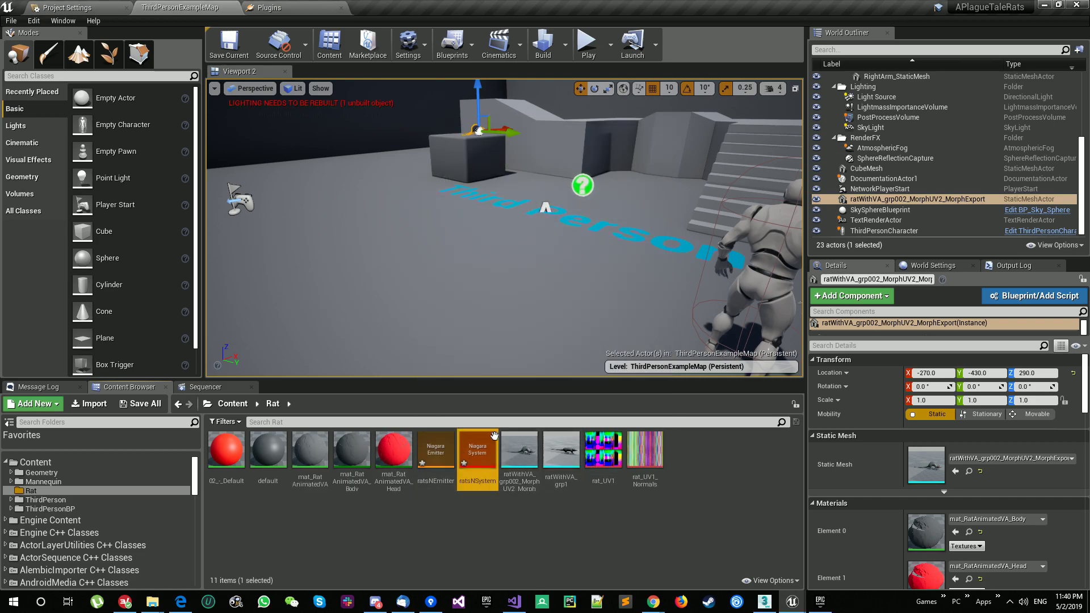
left_click(139, 404)
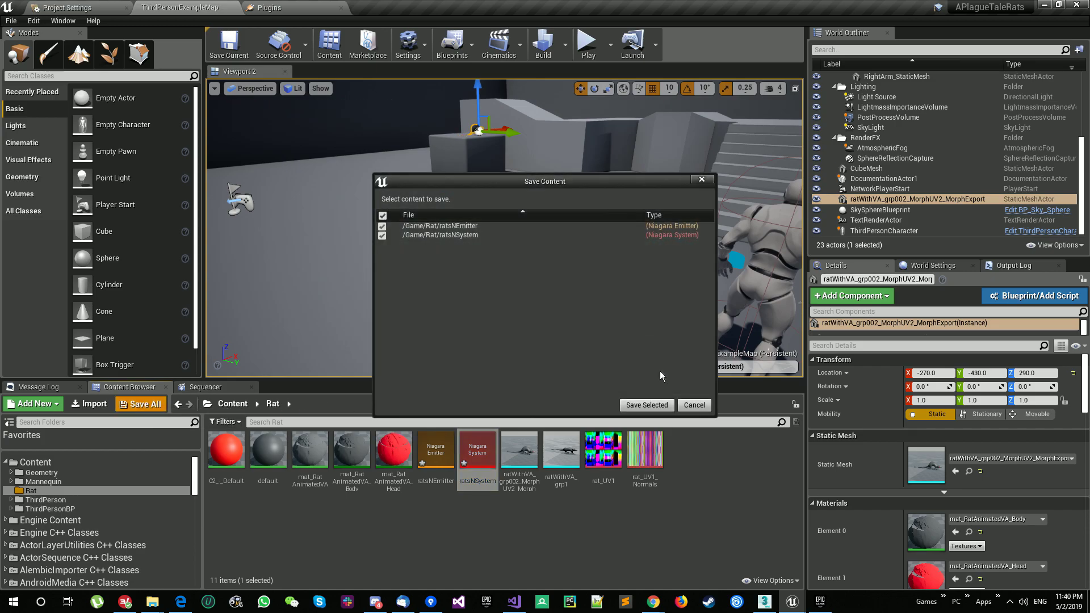
left_click(648, 404)
Open the ratWithVA_grp002 mesh in an enlarged floating window and view the rat up close.
double_click(519, 451)
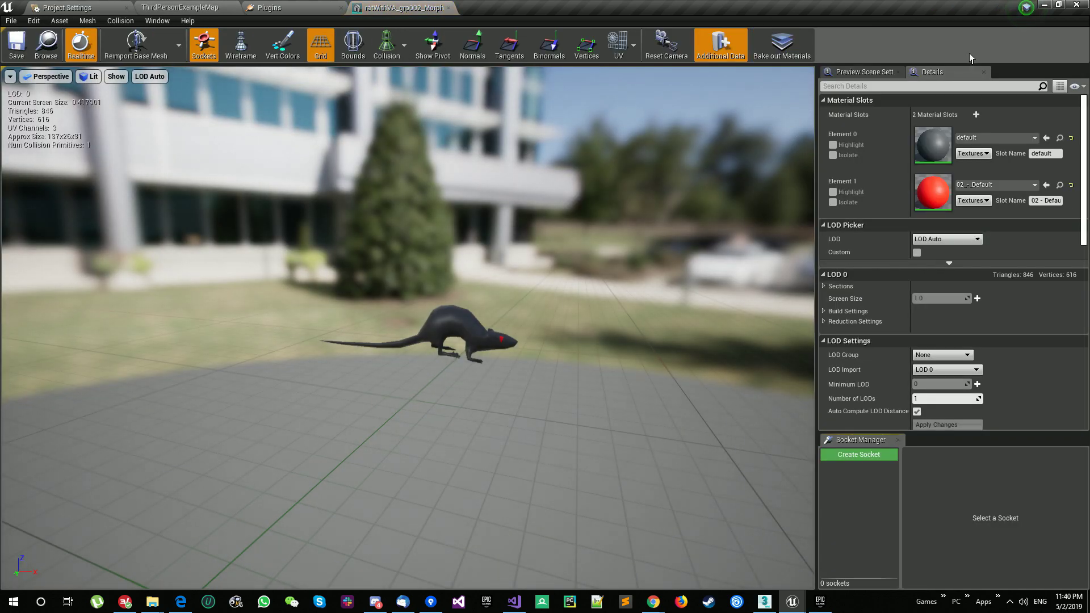
left_click_drag(418, 7, 559, 80)
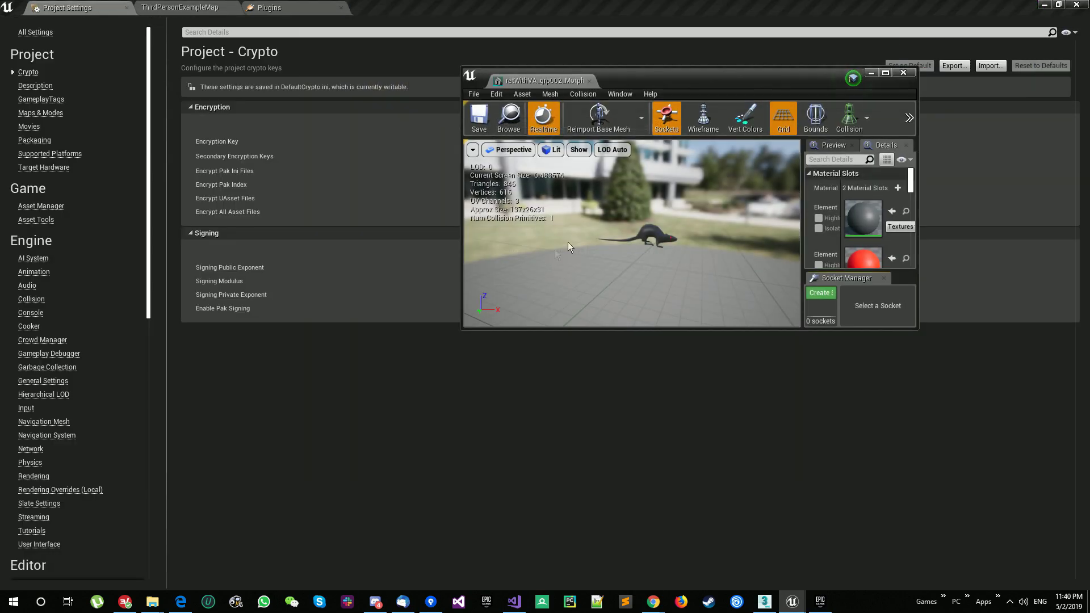
left_click_drag(465, 329, 299, 528)
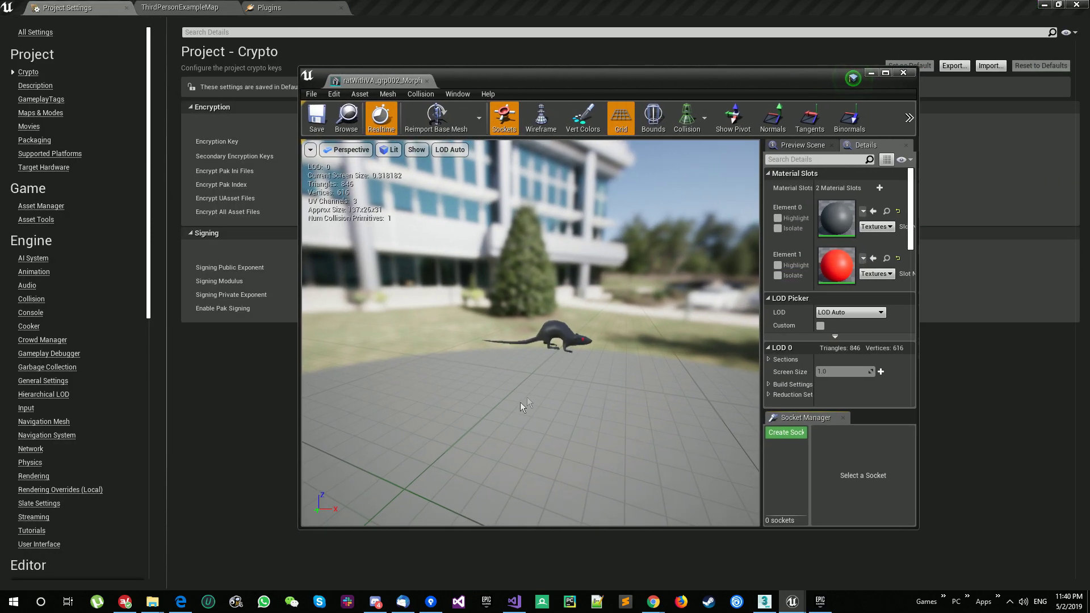
left_click_drag(531, 364, 531, 279)
middle_click_drag(531, 279, 531, 341)
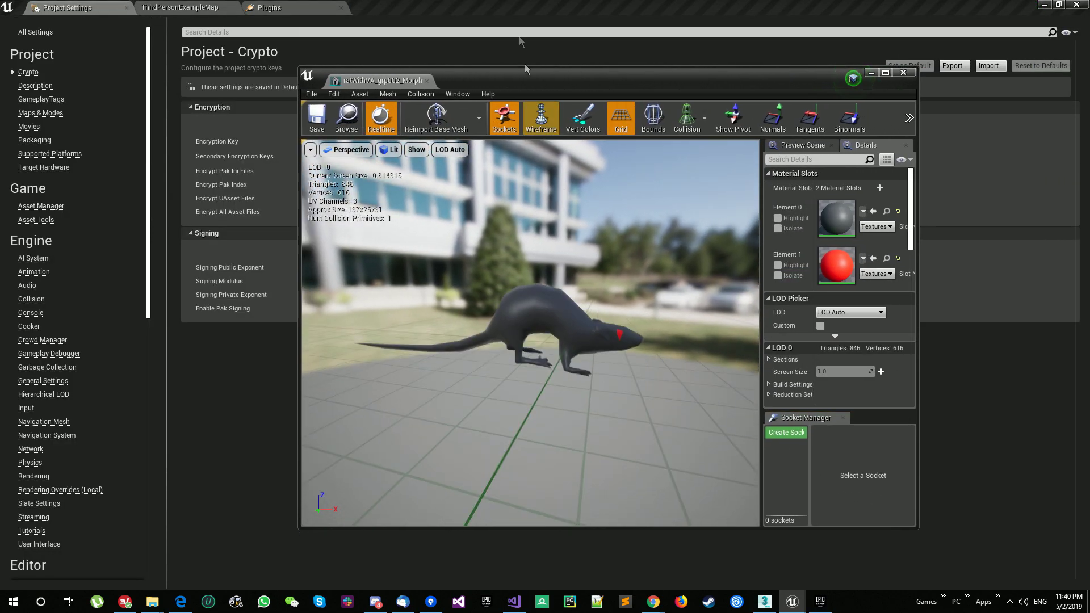
Assign mat_RatAnimatedVA_Head to Element 1 and mat_RatAnimatedVA_Body to Element 0 of the rat mesh, closing the Plugins page and mesh editor.
left_click_drag(519, 84, 587, 70)
left_click(208, 6)
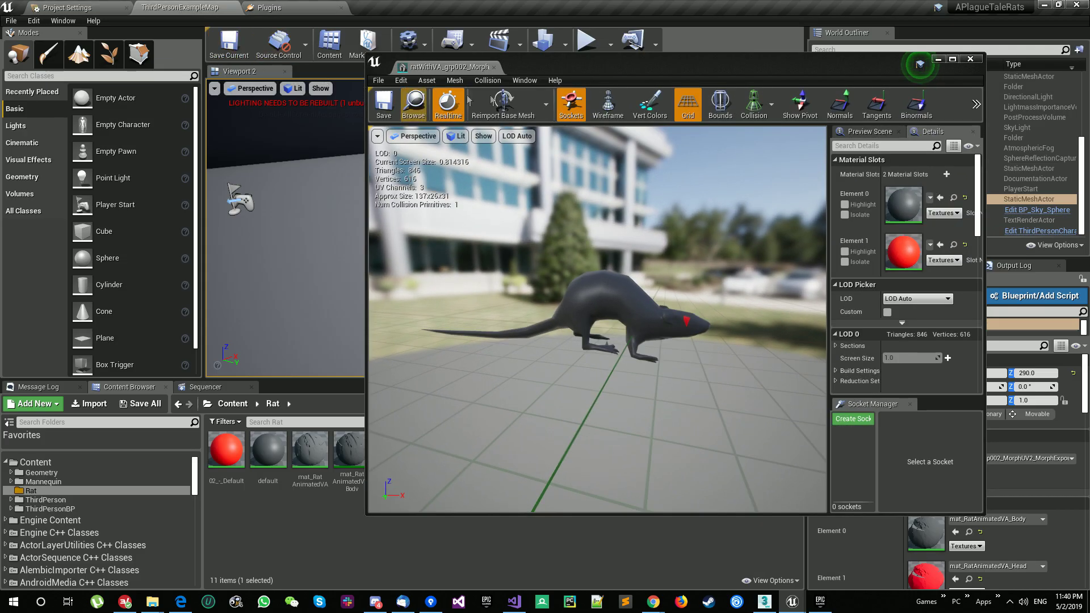
middle_click(300, 11)
left_click_drag(622, 67, 710, 55)
left_click_drag(390, 448, 980, 236)
left_click_drag(352, 454, 988, 189)
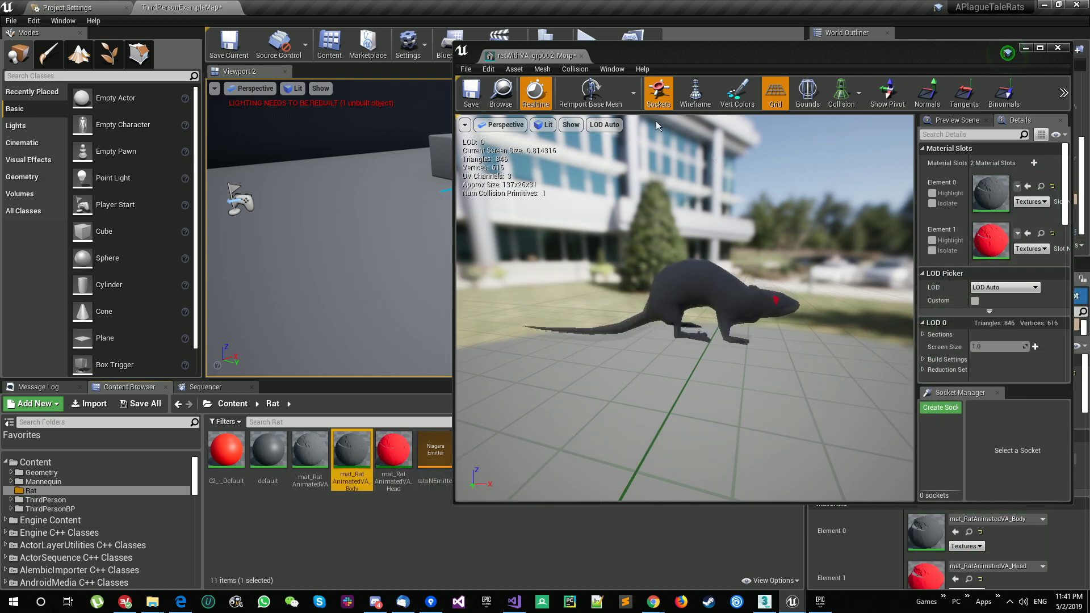
left_click(581, 55)
Open ratsNSystem docked in the main editor window and add ratsNEmitter as an emitter track.
double_click(477, 451)
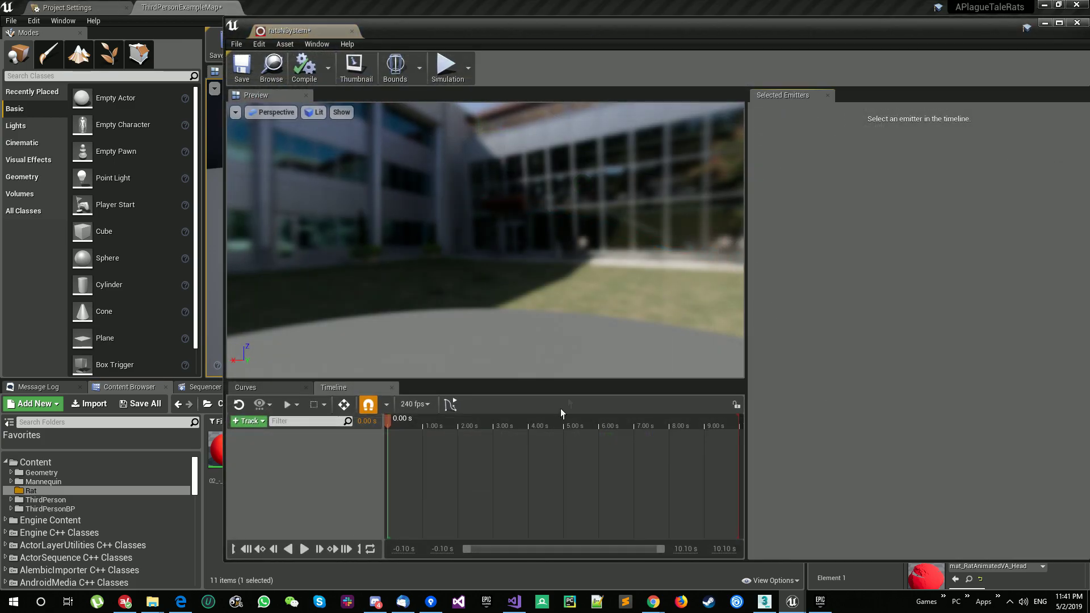
left_click_drag(312, 33, 363, 15)
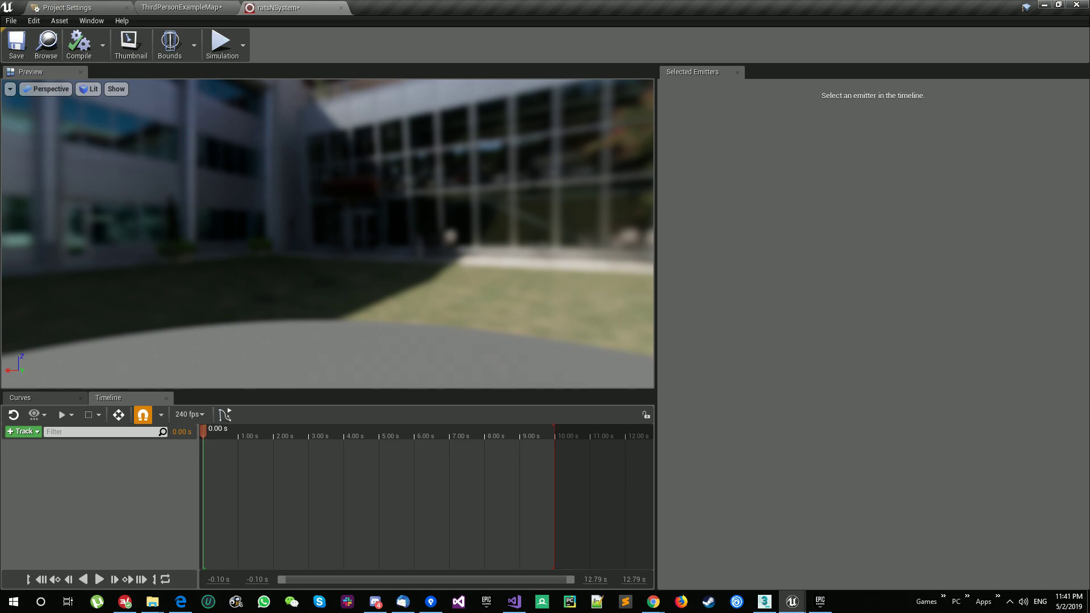
left_click(35, 434)
mouse_move(47, 444)
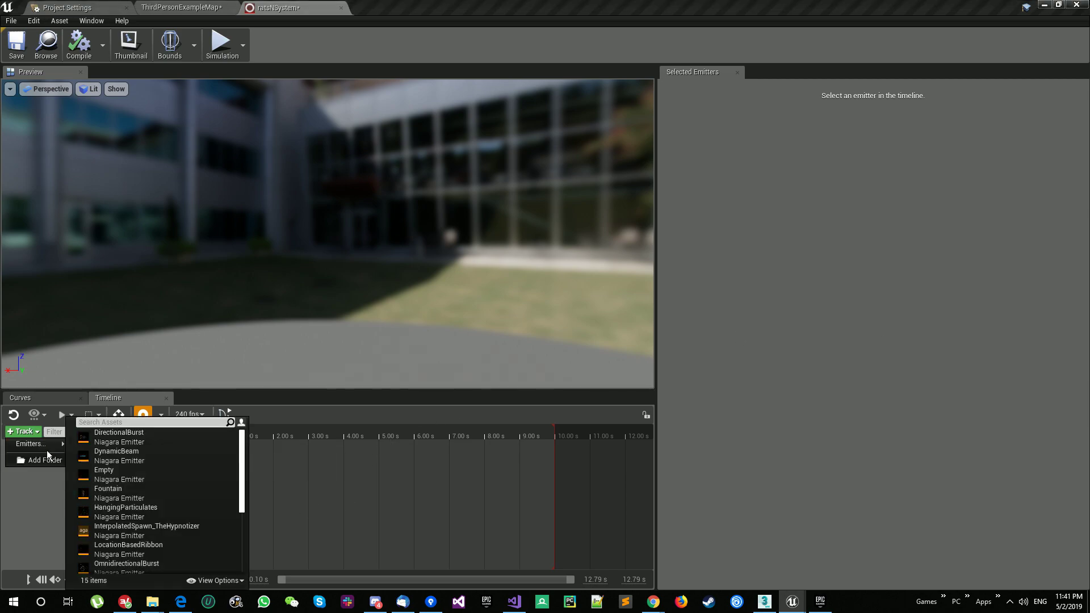
type("rats")
left_click(119, 436)
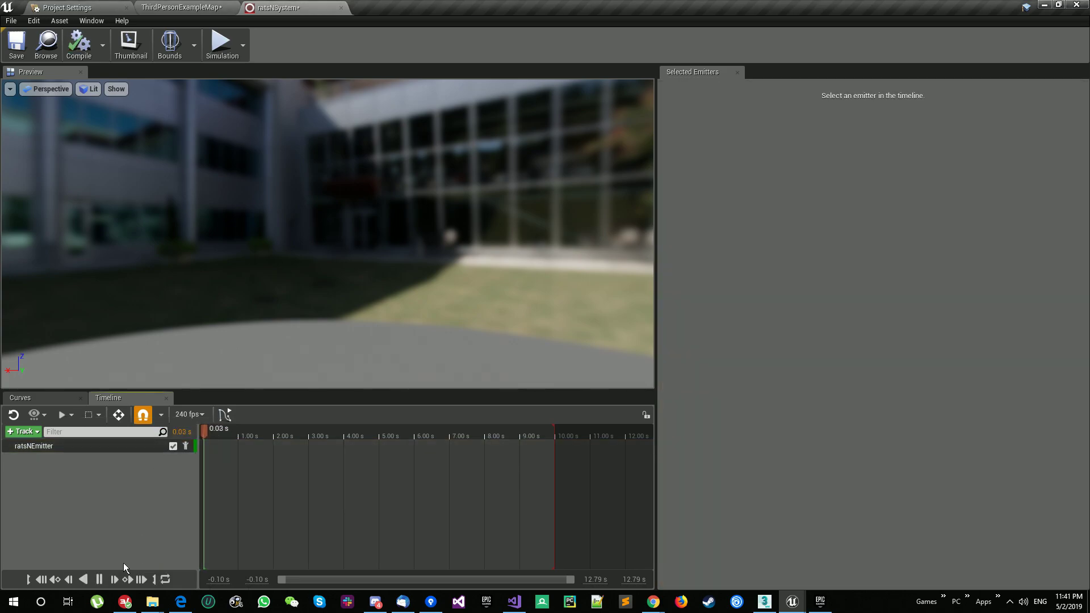
Add an Emitter Life Cycle module to the Emitter Update group of ratsNEmitter.
left_click(66, 444)
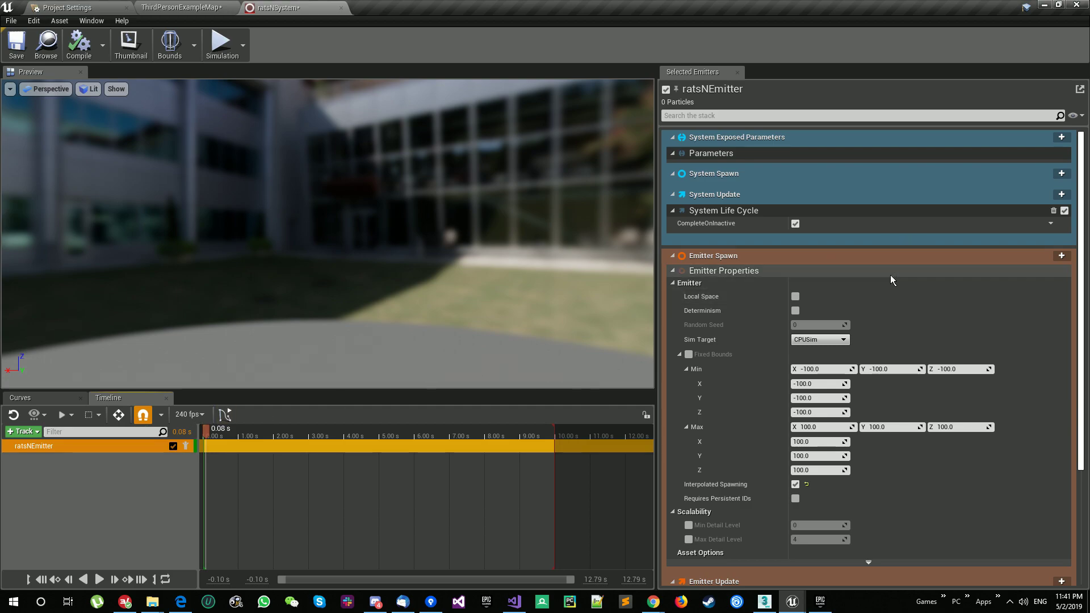
scroll(865, 345, "down", 2)
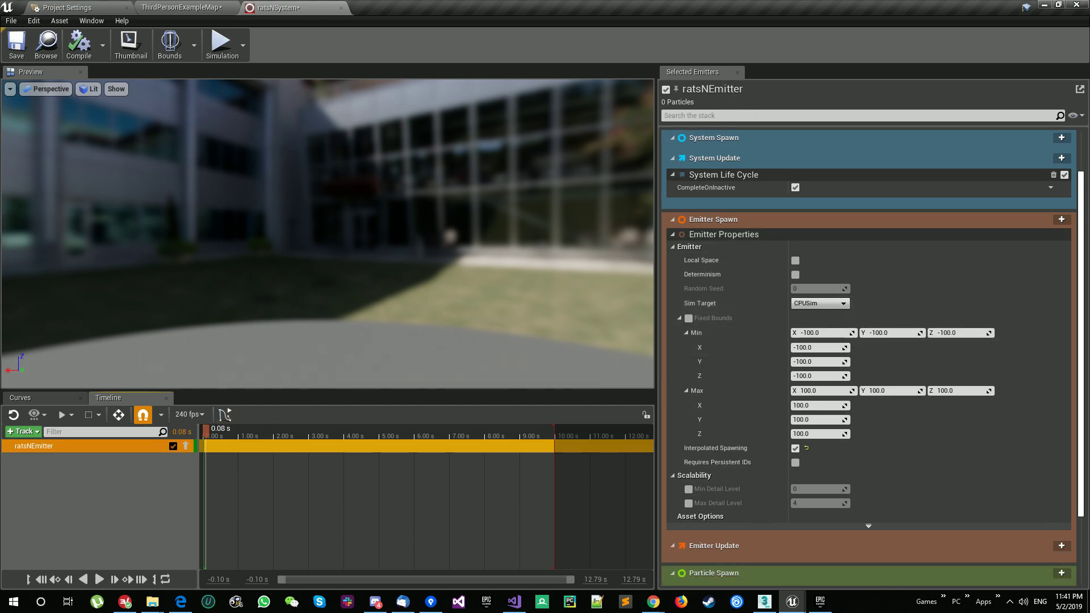
scroll(858, 386, "down", 3)
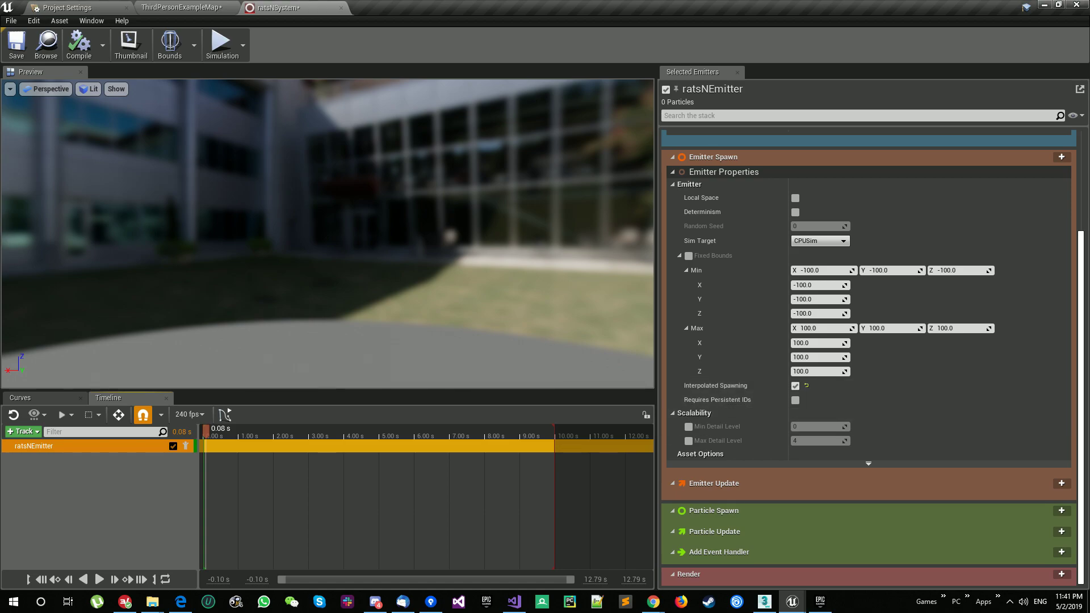
left_click(1060, 484)
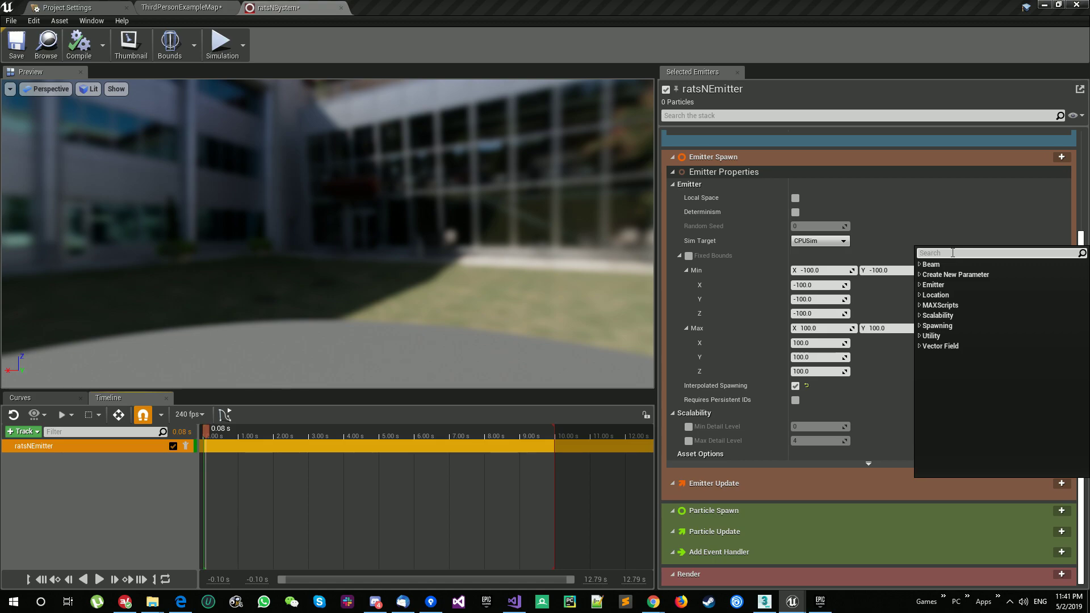
type("emitt")
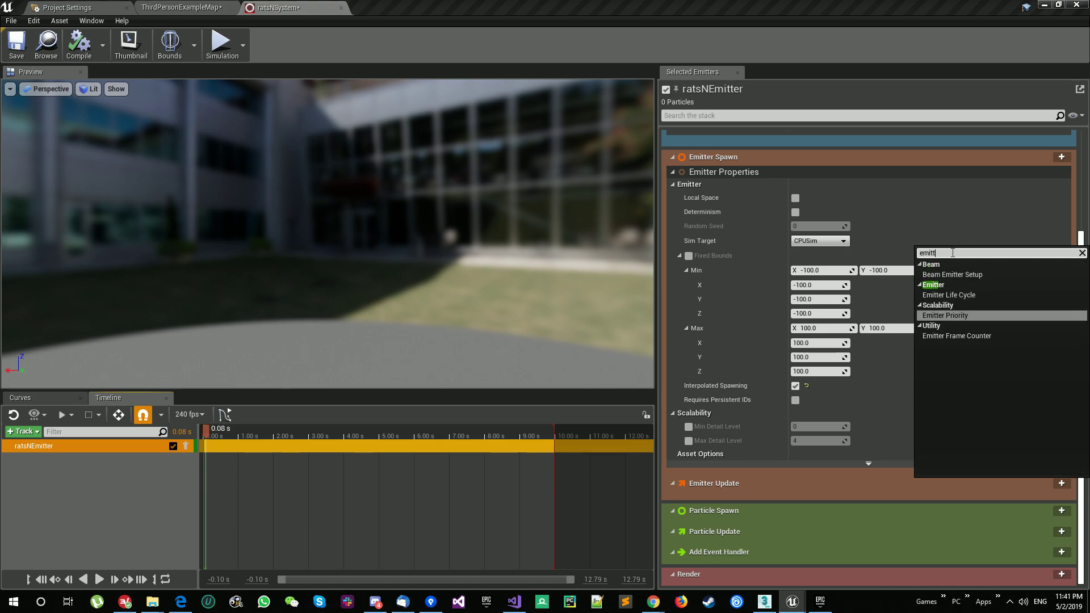
type("er l")
key("Return")
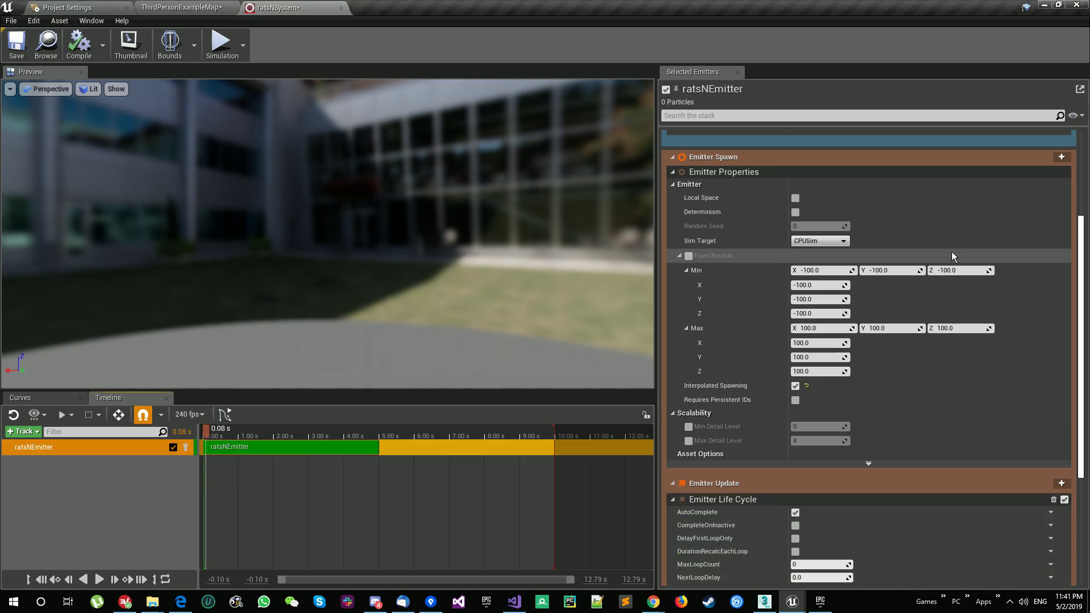
Set the Emitter Life Cycle's MaxLoopCount to 100 and NextLoopDuration to 500.
scroll(929, 308, "down", 3)
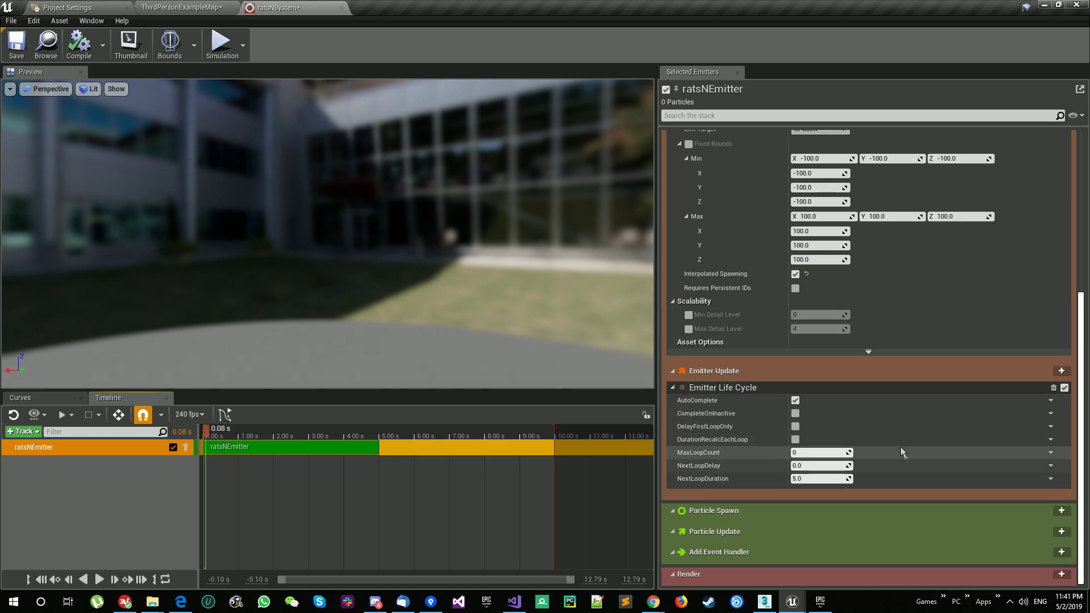
left_click(813, 454)
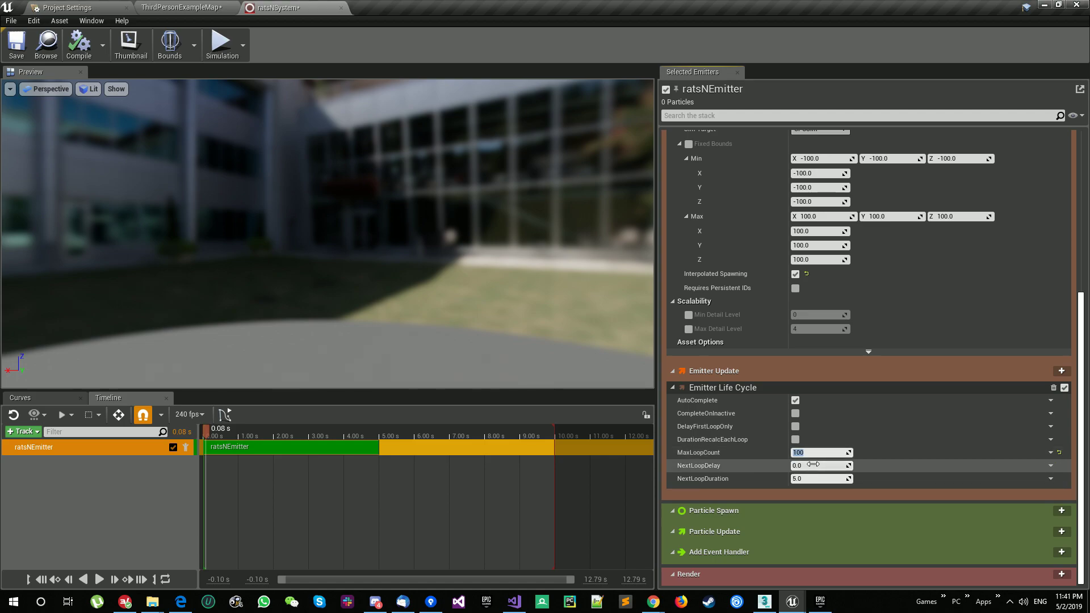
left_click(811, 481)
type("500")
key("Return")
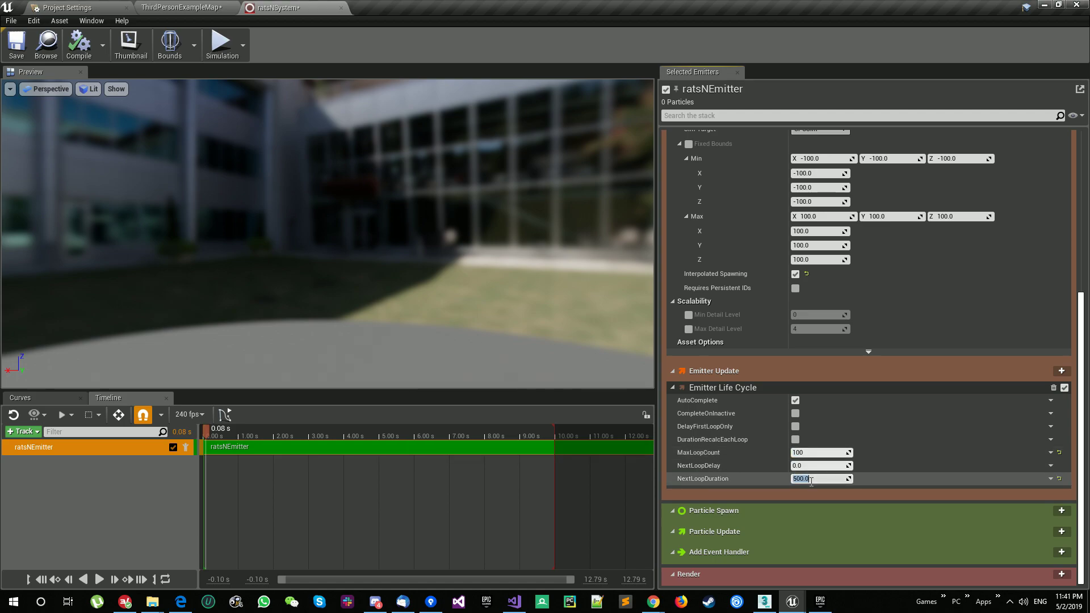
Add a Spawn Burst Instantaneous module to the Emitter Update group of ratsNEmitter.
left_click(1061, 370)
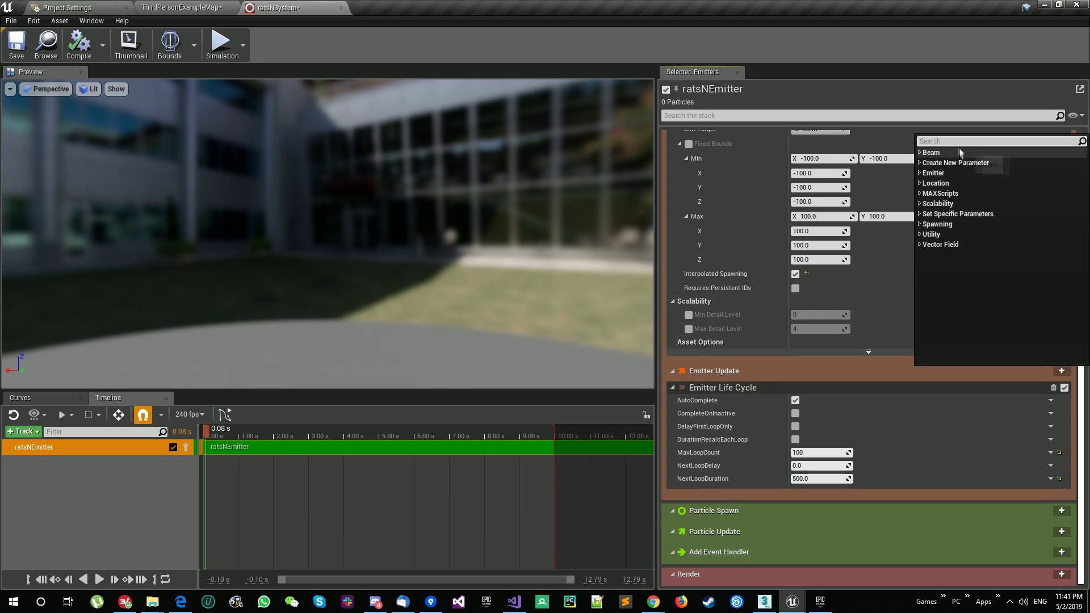
type("spawn br")
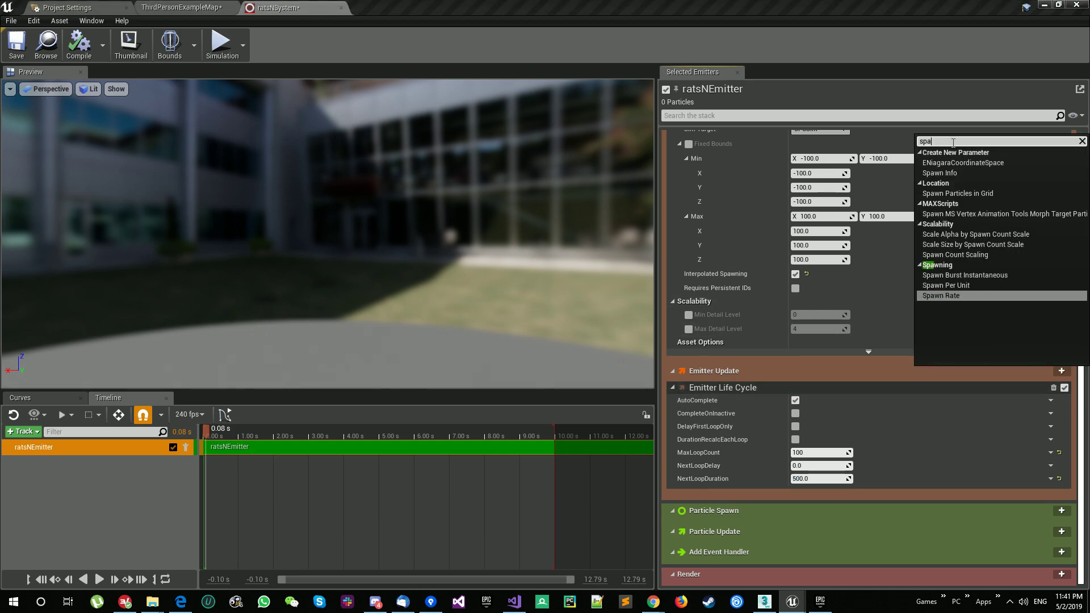
key("BackSpace")
key("BackSpace")
key("BackSpace")
key("BackSpace")
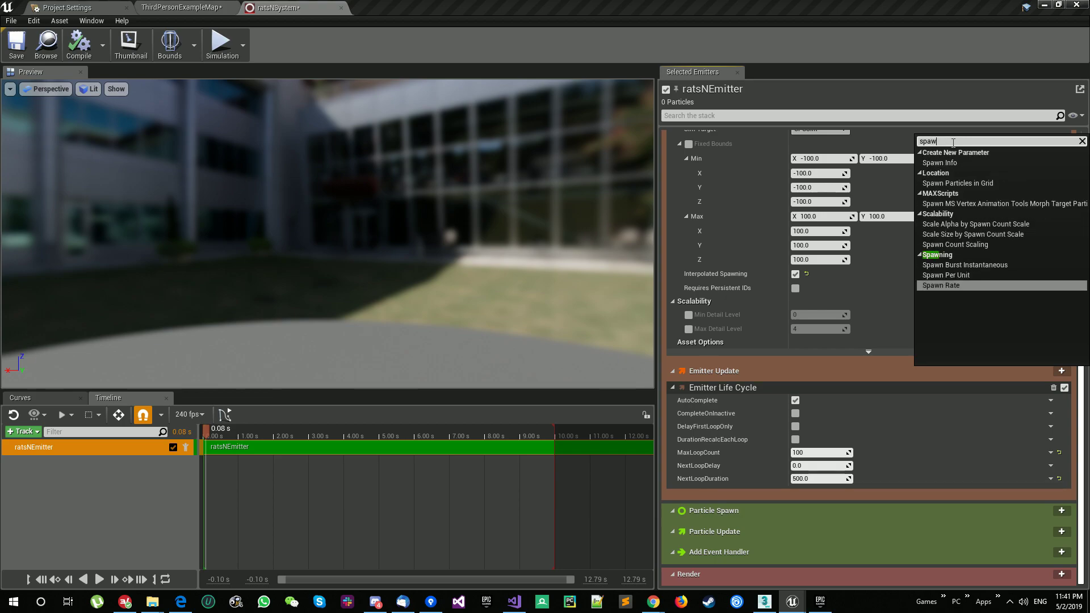
type("n b")
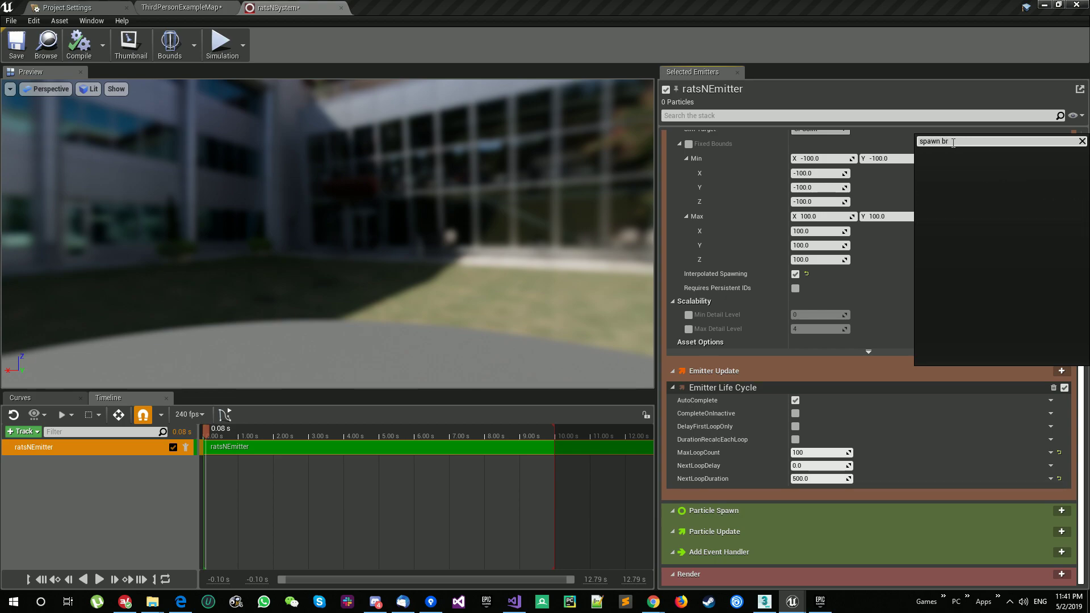
key("BackSpace")
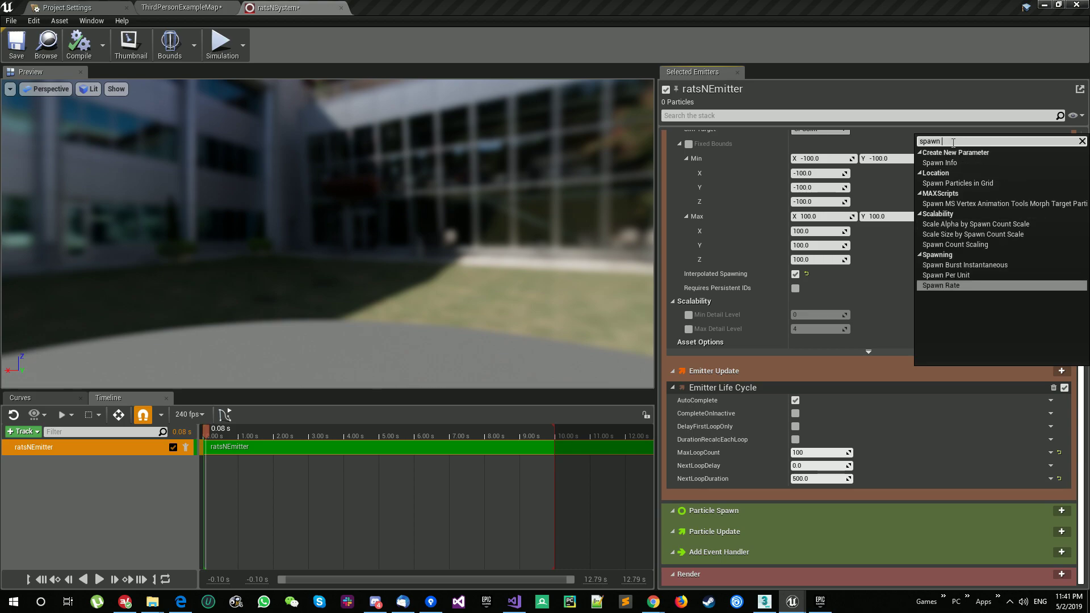
type("bur")
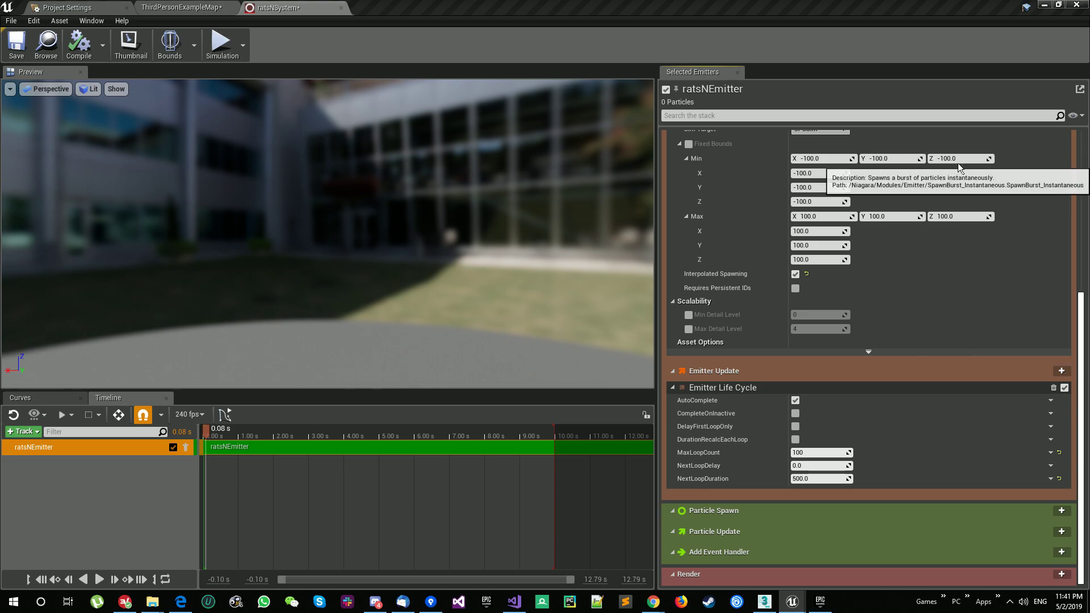
left_click(959, 162)
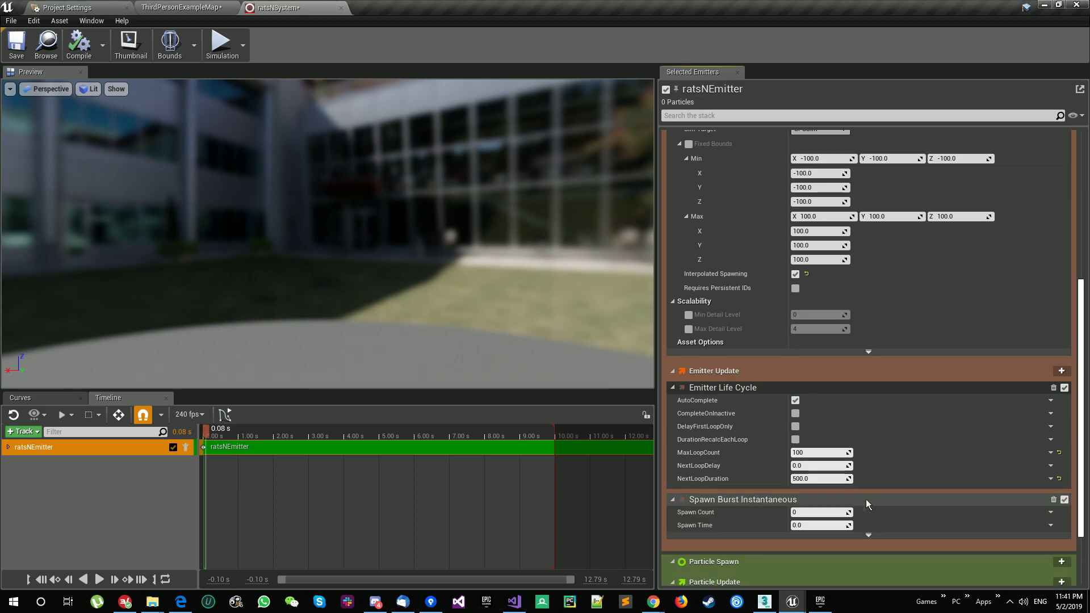
Set the Spawn Burst Instantaneous module's Spawn Count to 800 and save the Niagara system.
left_click(810, 513)
type("800")
key("Return")
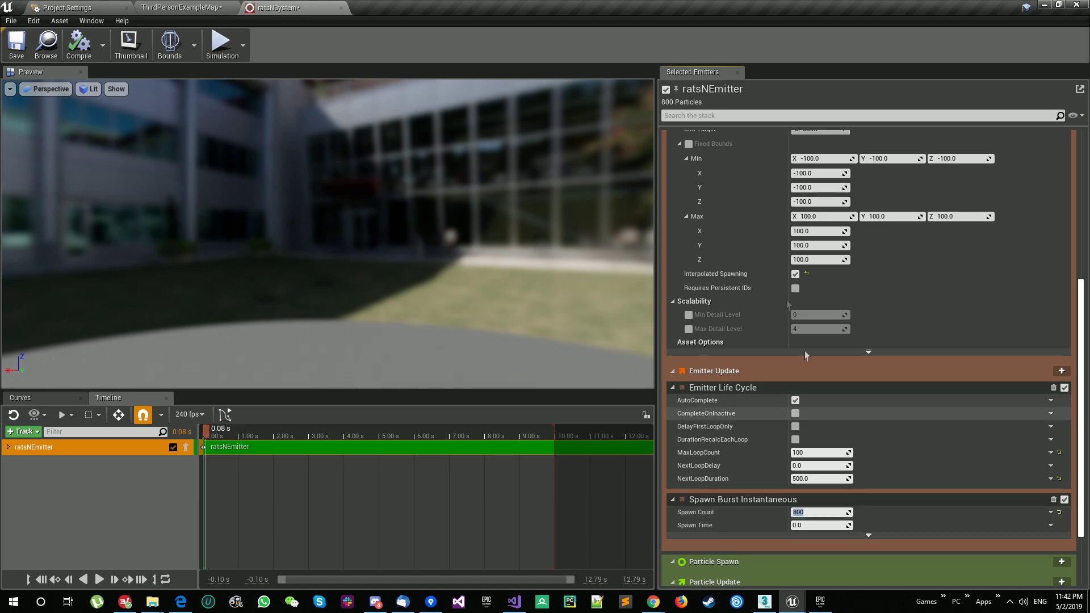
left_click(16, 54)
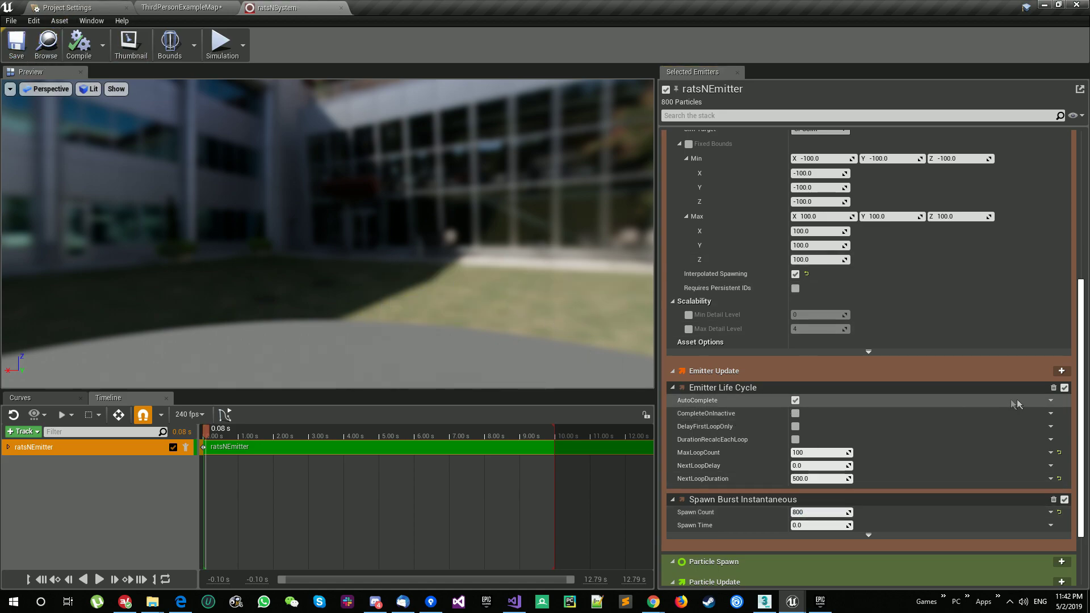
Add the Initialize Particle module to the emitter's Particle Spawn group.
scroll(973, 404, "down", 2)
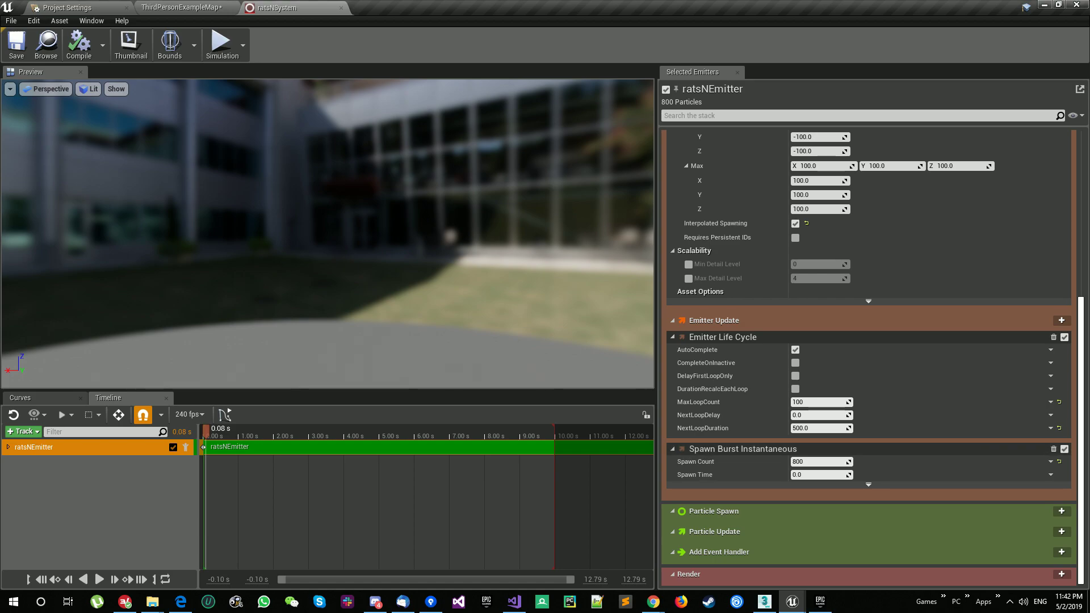
left_click(1062, 511)
type("partic")
key("BackSpace")
key("BackSpace")
key("BackSpace")
key("BackSpace")
key("BackSpace")
key("BackSpace")
type("initi")
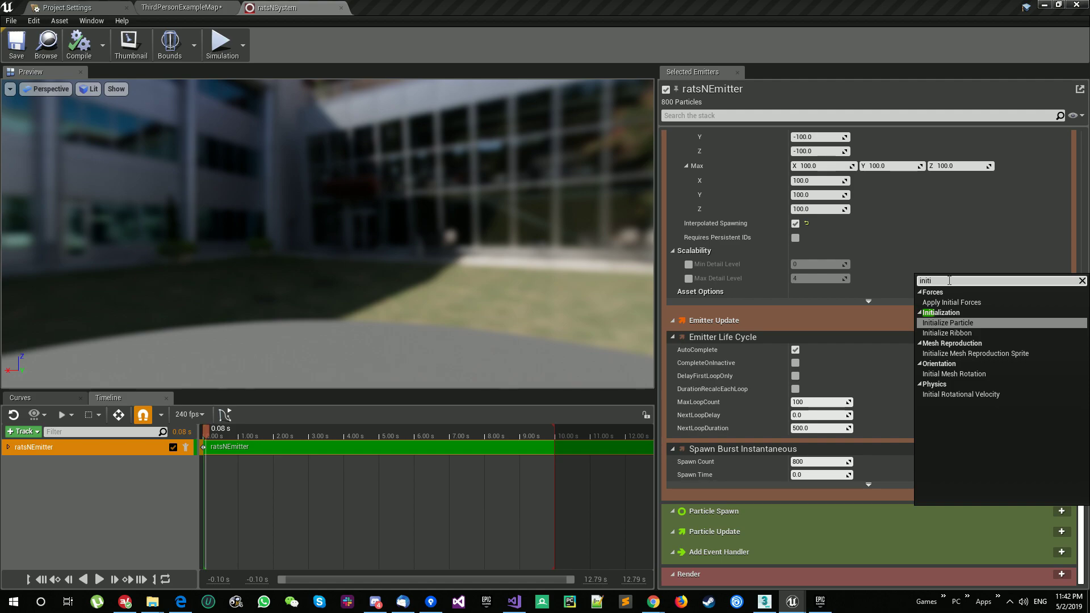
key("Return")
Drive the particle Lifetime with a Uniform Ranged Float, with minimum and maximum both set to 500.
scroll(948, 279, "down", 6)
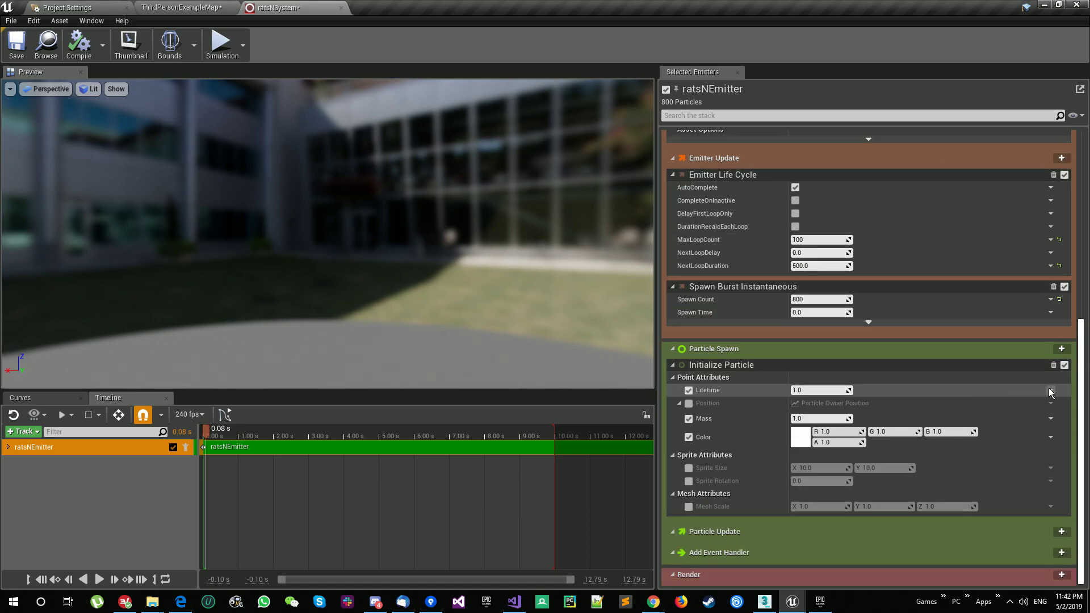
left_click(1051, 391)
type("range")
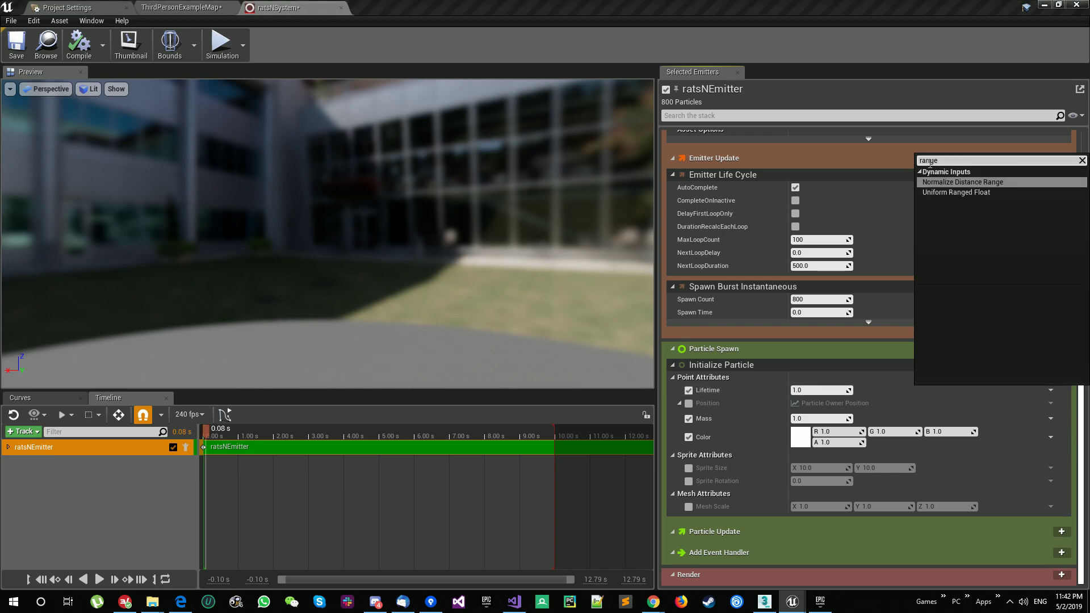
left_click(944, 192)
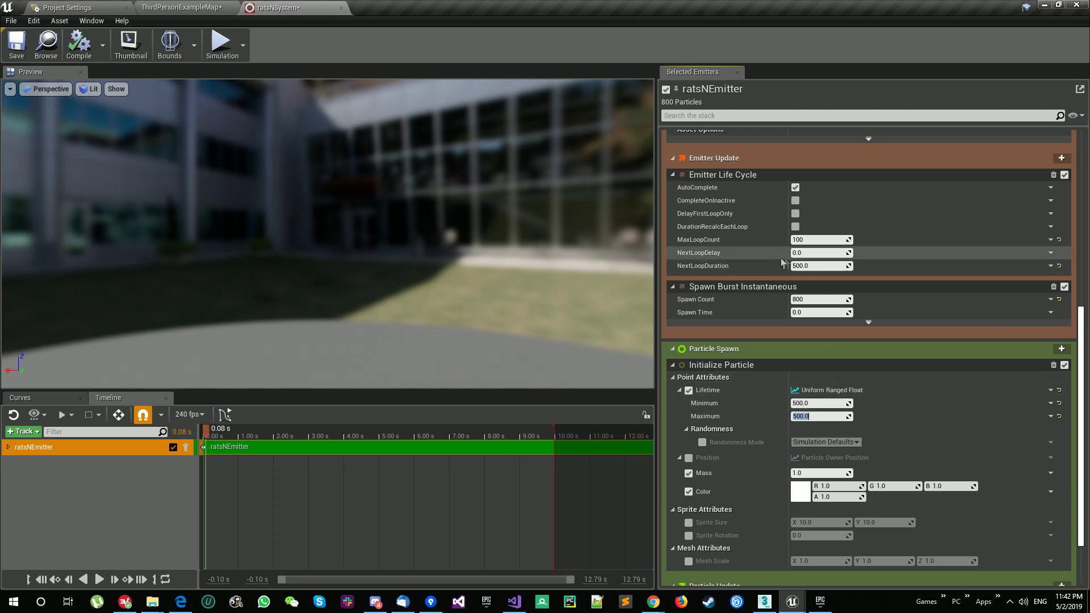
Drive the particle Mass with a Uniform Ranged Float, with minimum 0.75 and maximum 1.75.
scroll(868, 321, "down", 3)
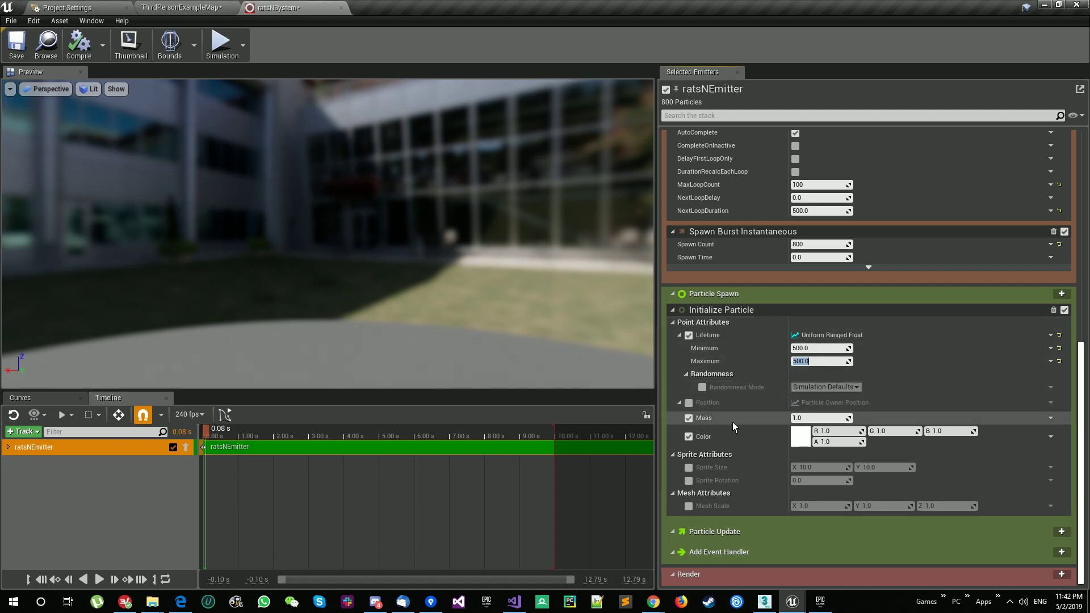
left_click(1049, 418)
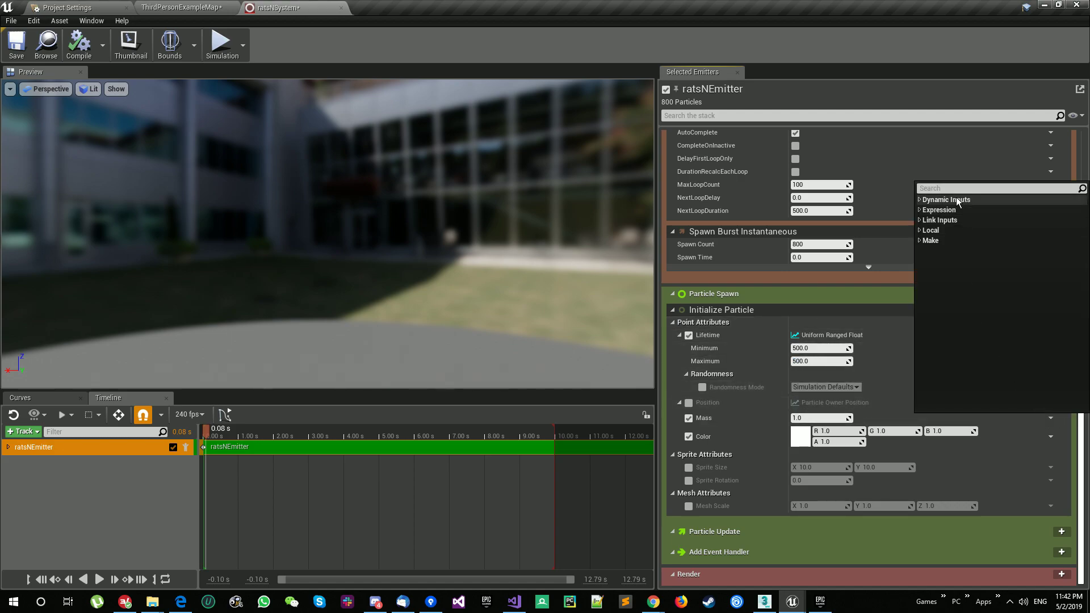
type("rang")
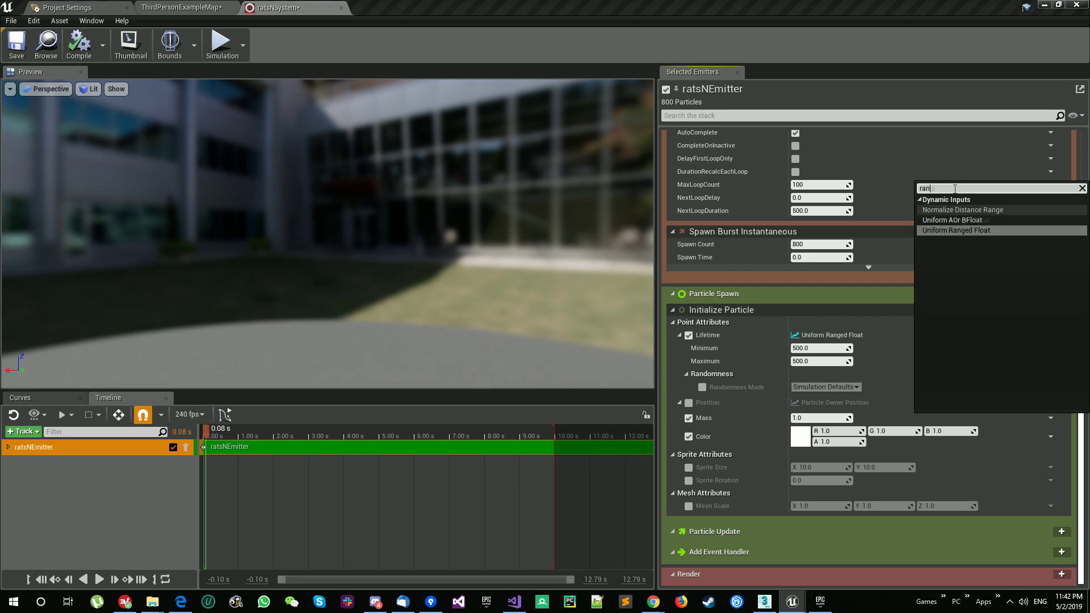
left_click(956, 221)
scroll(898, 390, "down", 3)
left_click(820, 378)
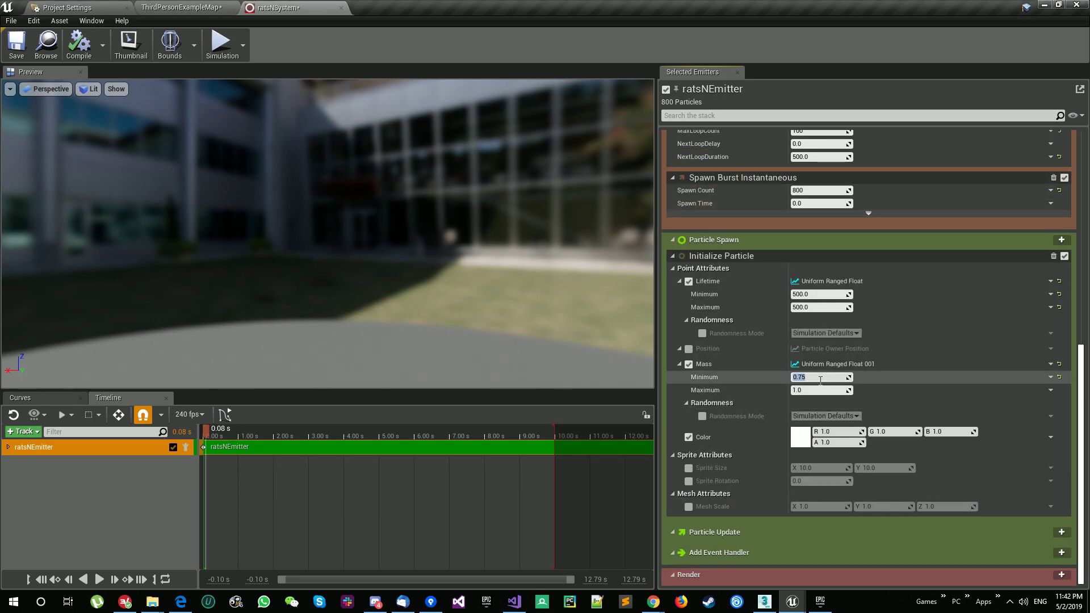
key("Return")
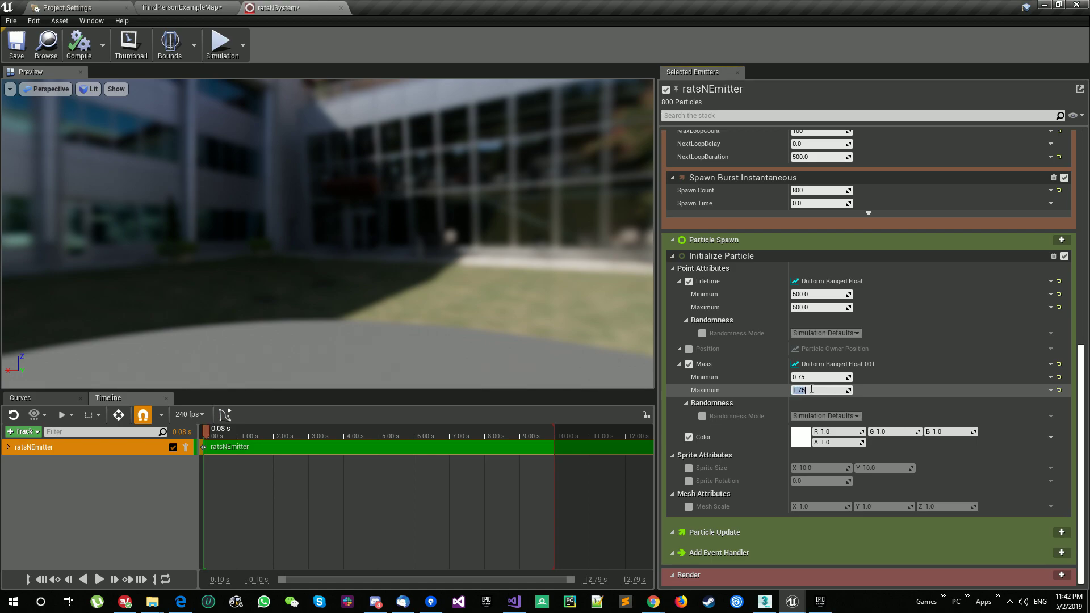
Collapse Initialize Particle and add the Calculate Size by Mass module to Particle Spawn.
left_click(672, 256)
left_click(1062, 494)
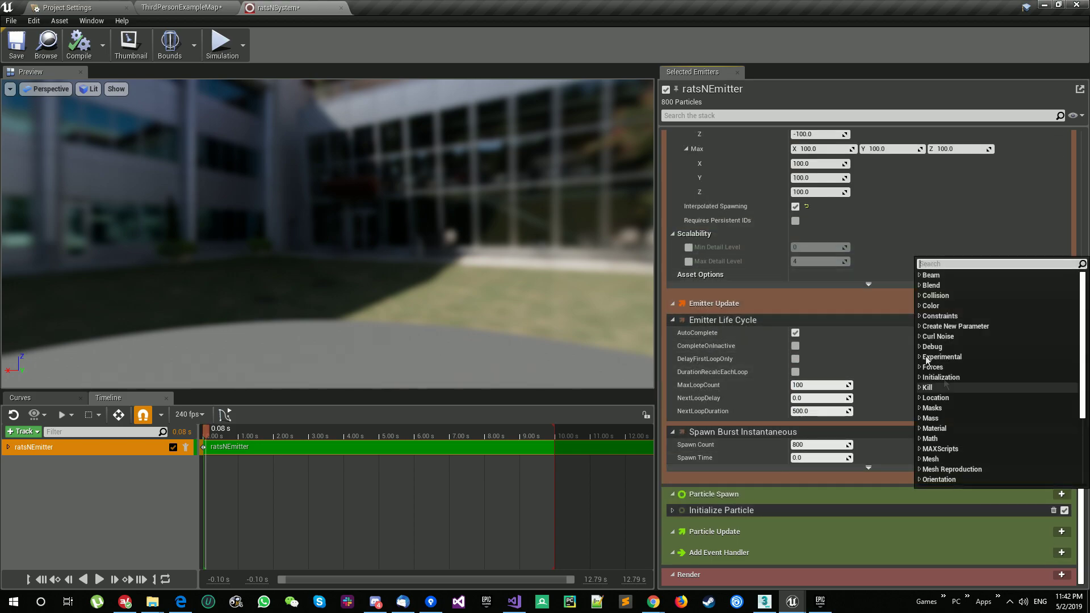
type("calcu")
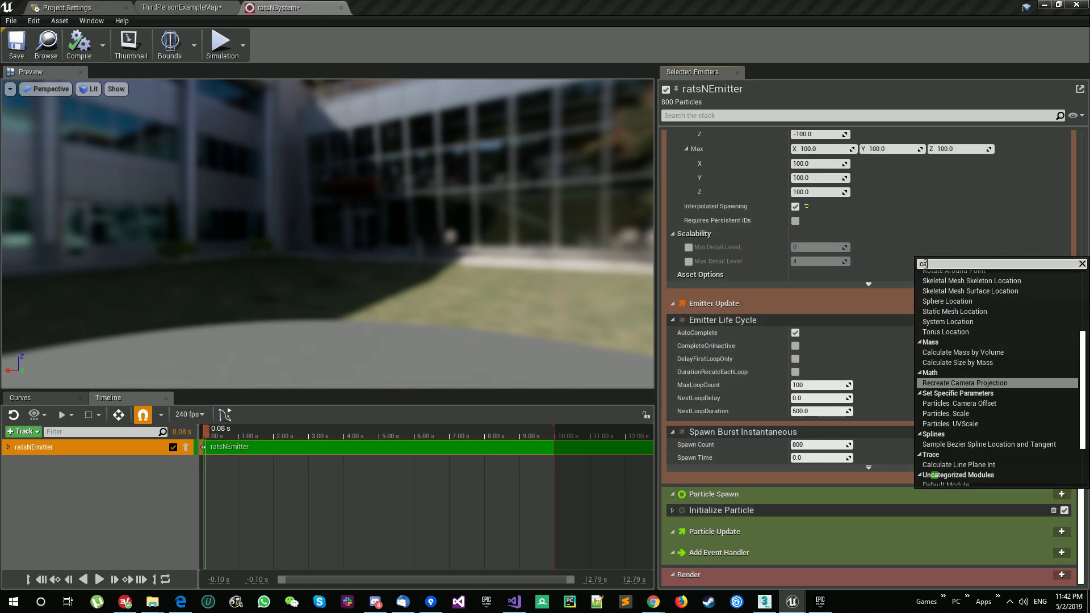
key("Up")
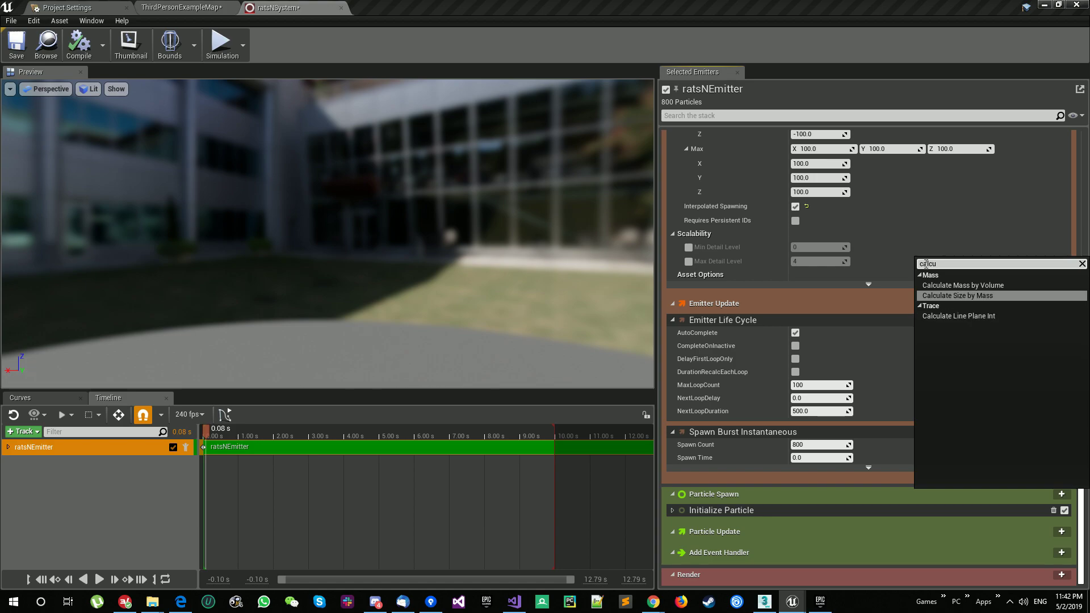
key("Return")
scroll(873, 352, "down", 2)
scroll(947, 357, "down", 2)
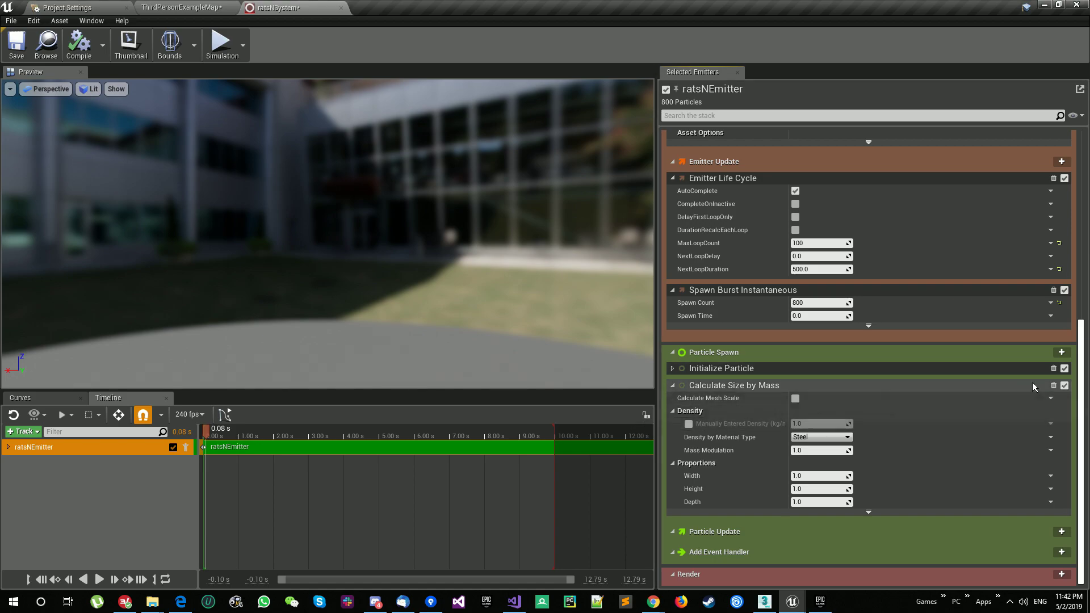
Add the Add Velocity module to Particle Spawn, fix its dependency with ApplyInitialForces, and expand its advanced properties.
left_click(673, 384)
left_click(1062, 476)
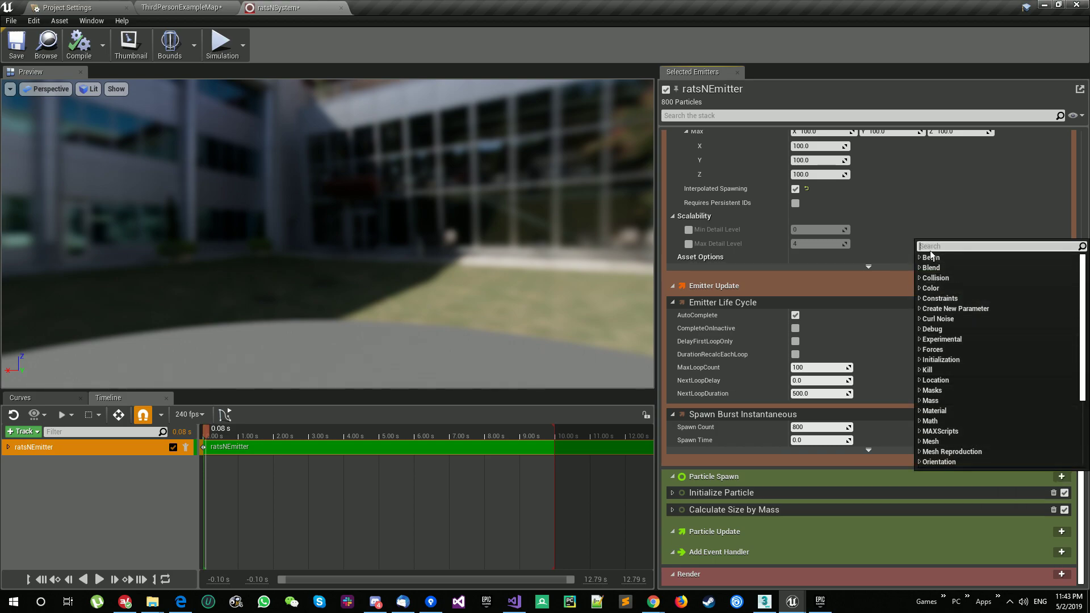
type("add ve")
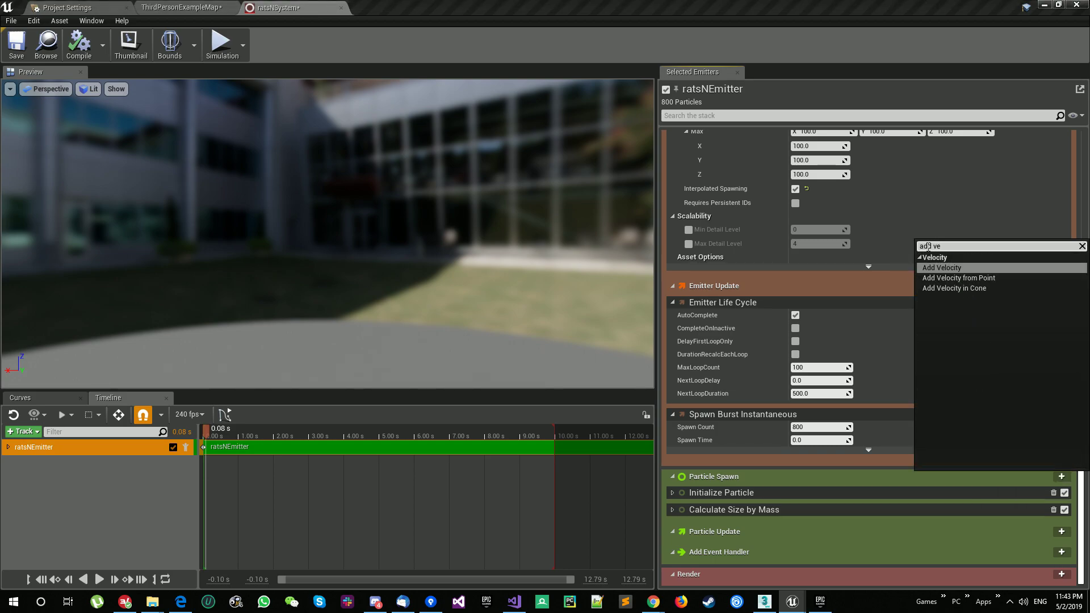
key("Return")
scroll(928, 246, "down", 4)
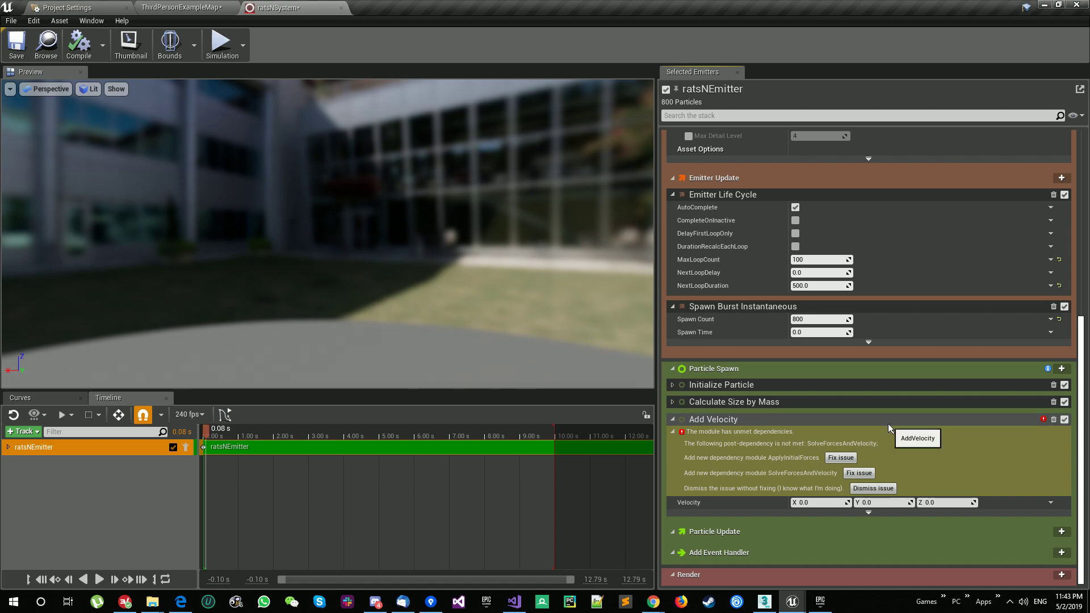
left_click(841, 459)
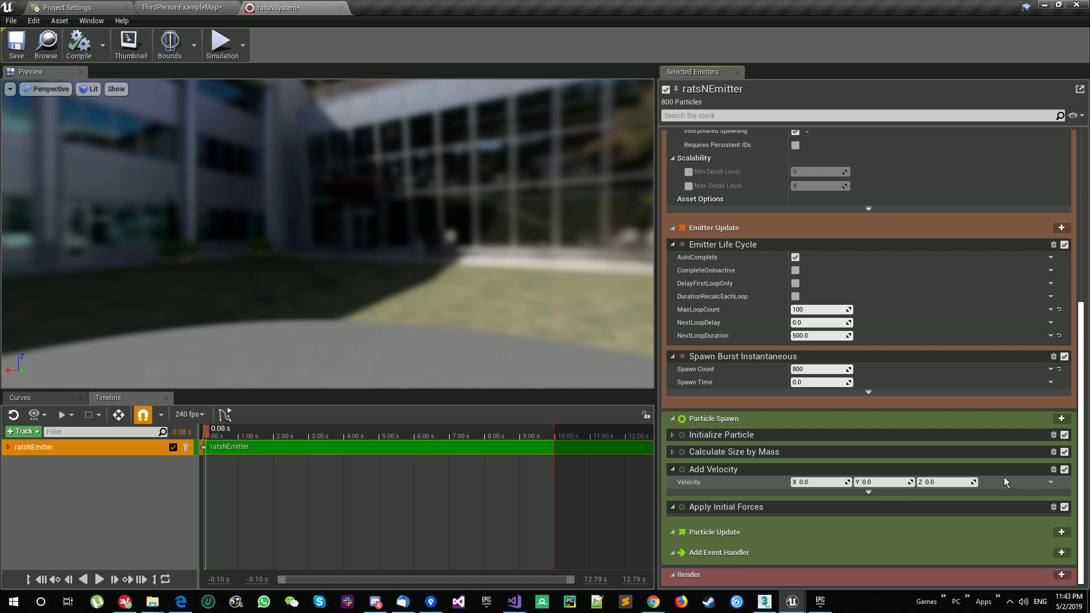
left_click(869, 491)
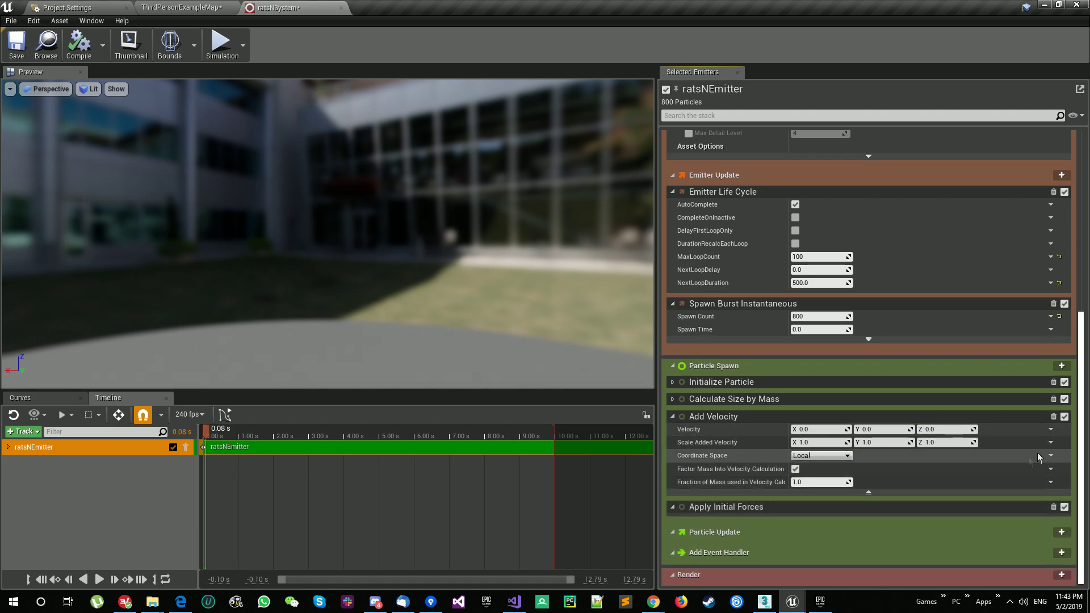
Add the Box Location module to the emitter's Particle Spawn group.
left_click(1061, 366)
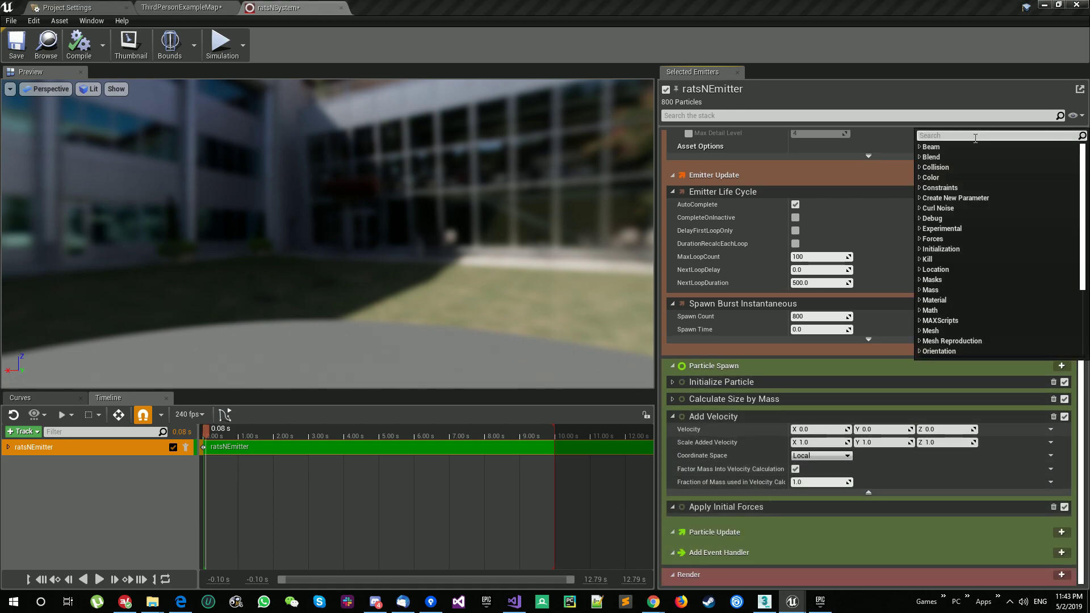
type("box l")
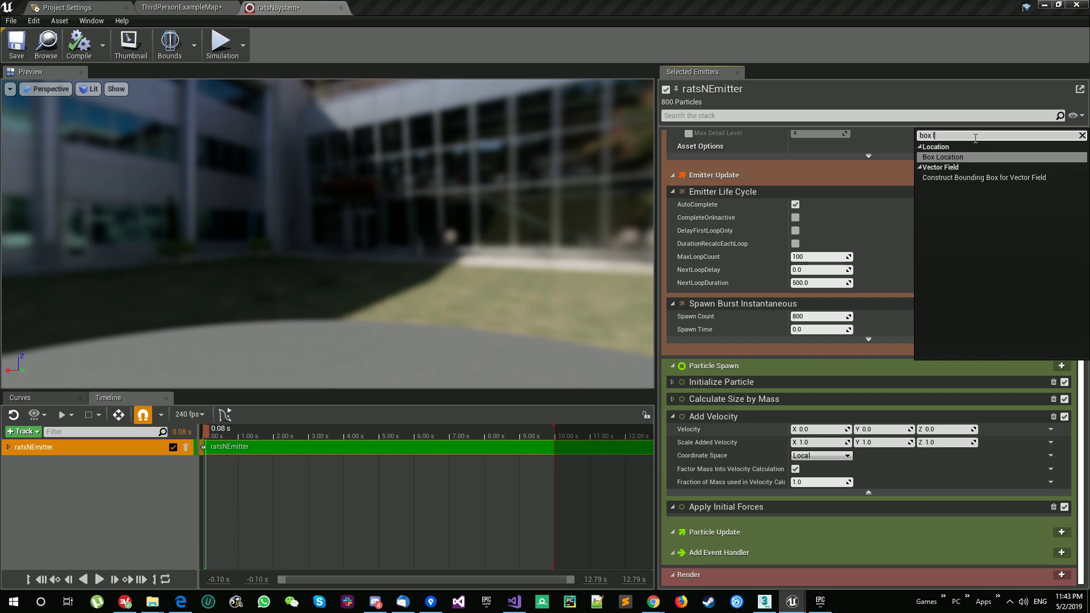
key("Return")
scroll(959, 287, "down", 3)
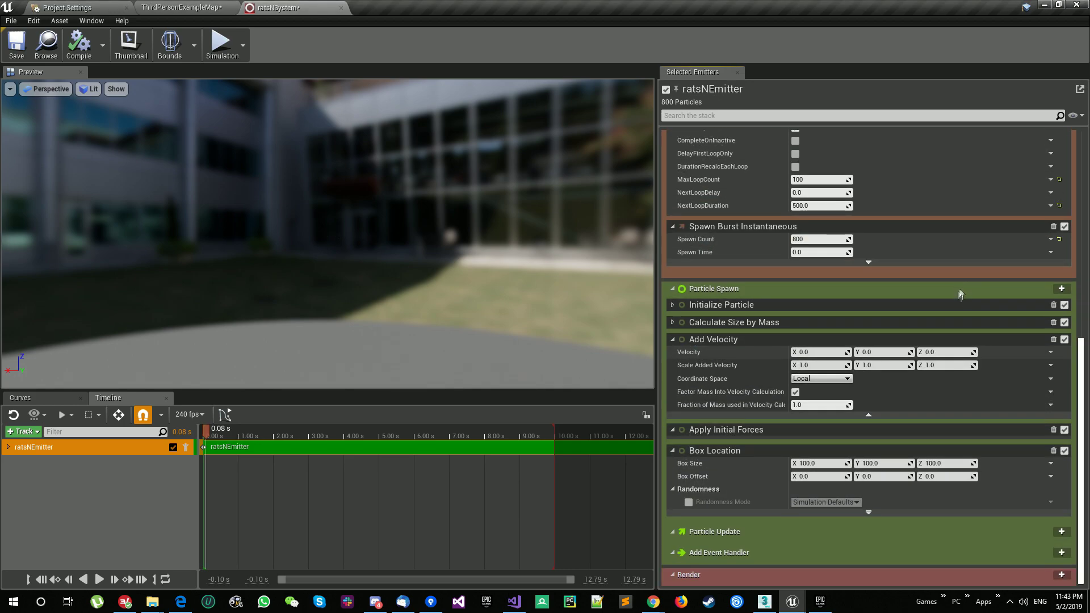
Set the Box Location's box size to X 1500, Y 750, Z 0 and save the Niagara system.
left_click(823, 464)
type("1500")
key("Tab")
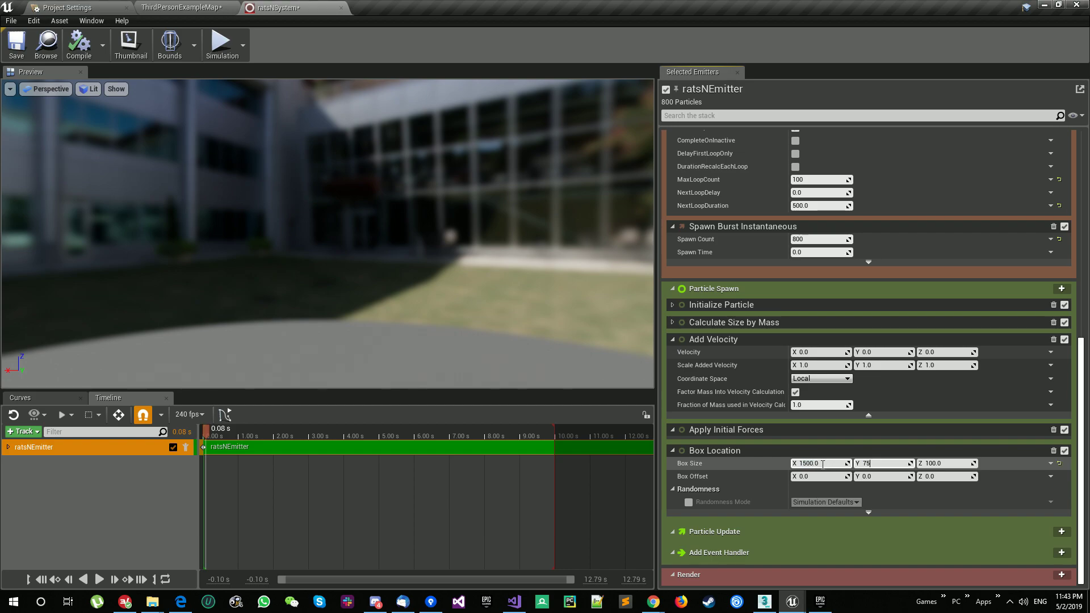
key("Tab")
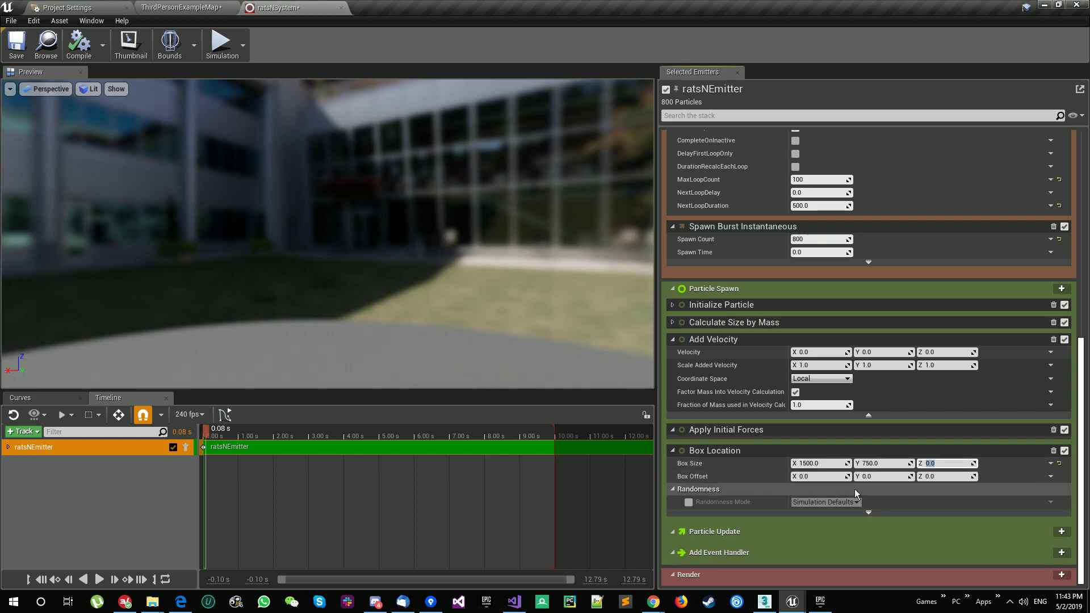
left_click(46, 448)
key("ctrl+s")
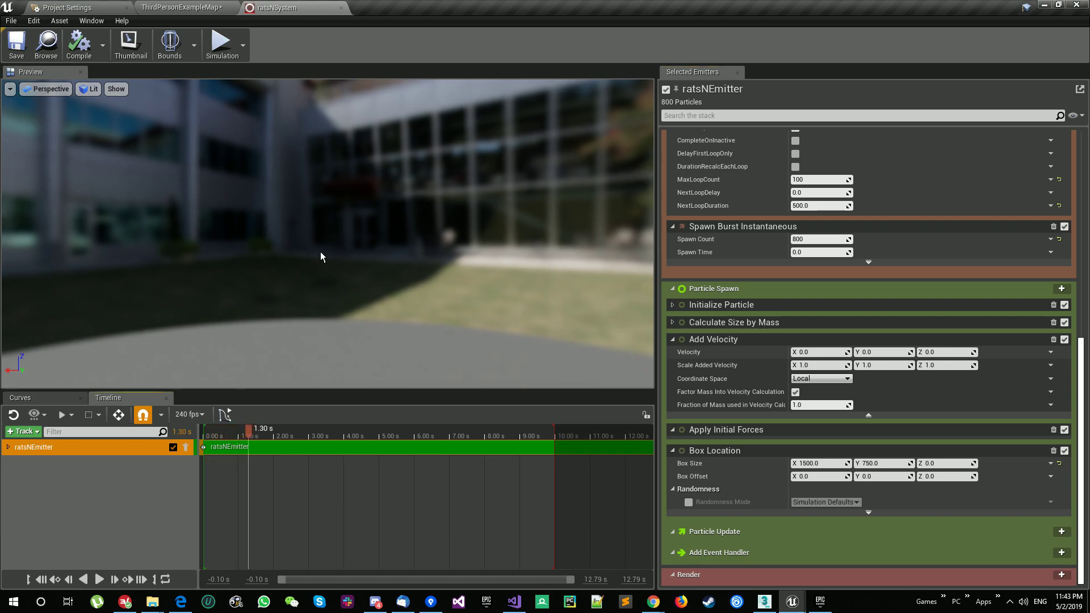
Add a Niagara Mesh Renderer to the Render group with ratWithVA_grp002_MorphUV2_MorphExport as its particle mesh.
left_click(1062, 575)
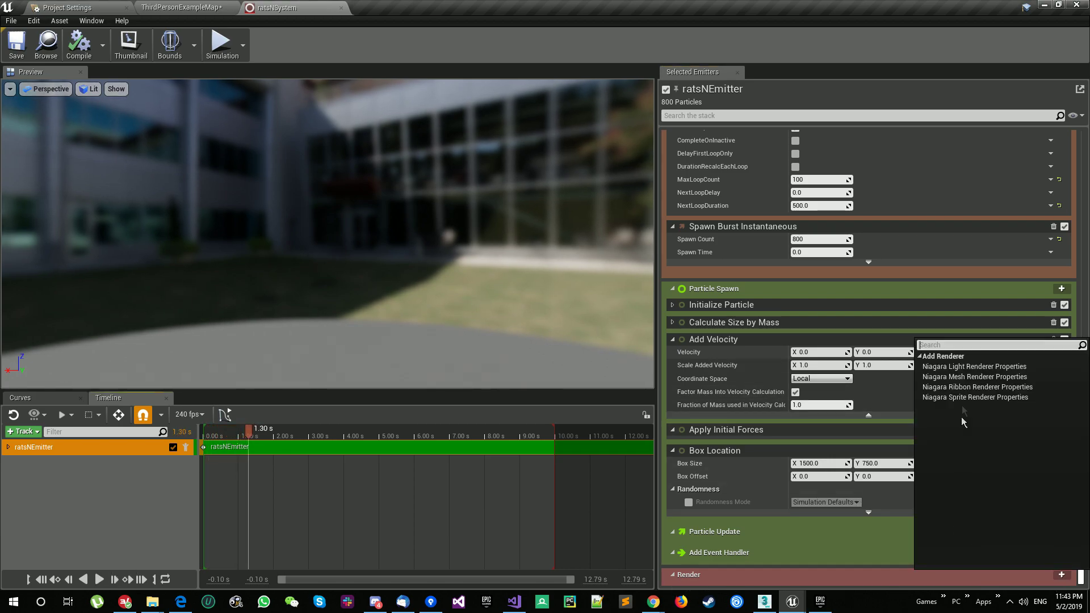
left_click(977, 377)
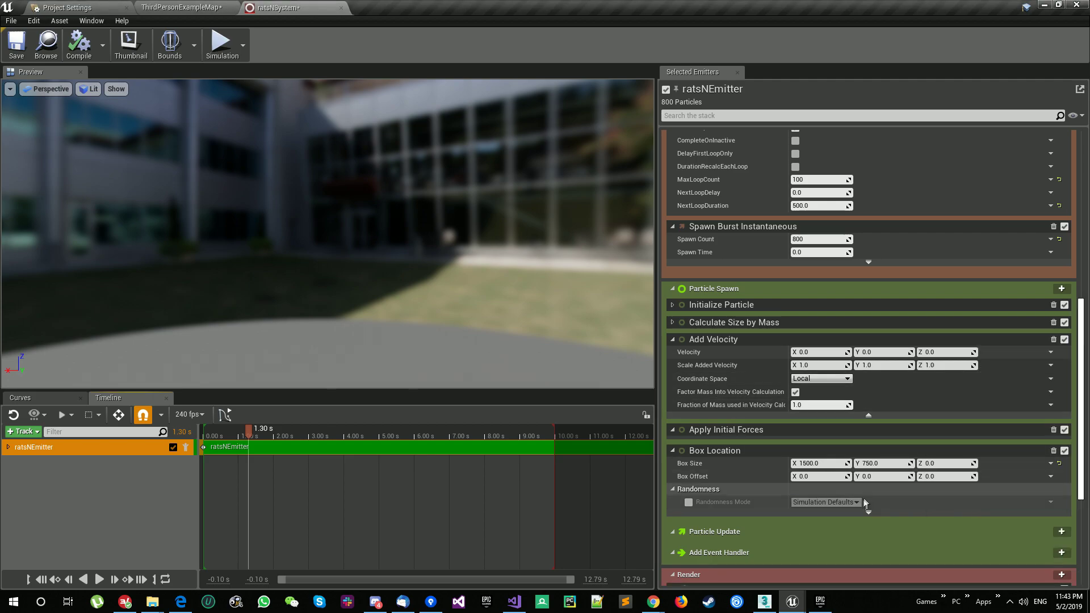
left_click(863, 388)
type("rat")
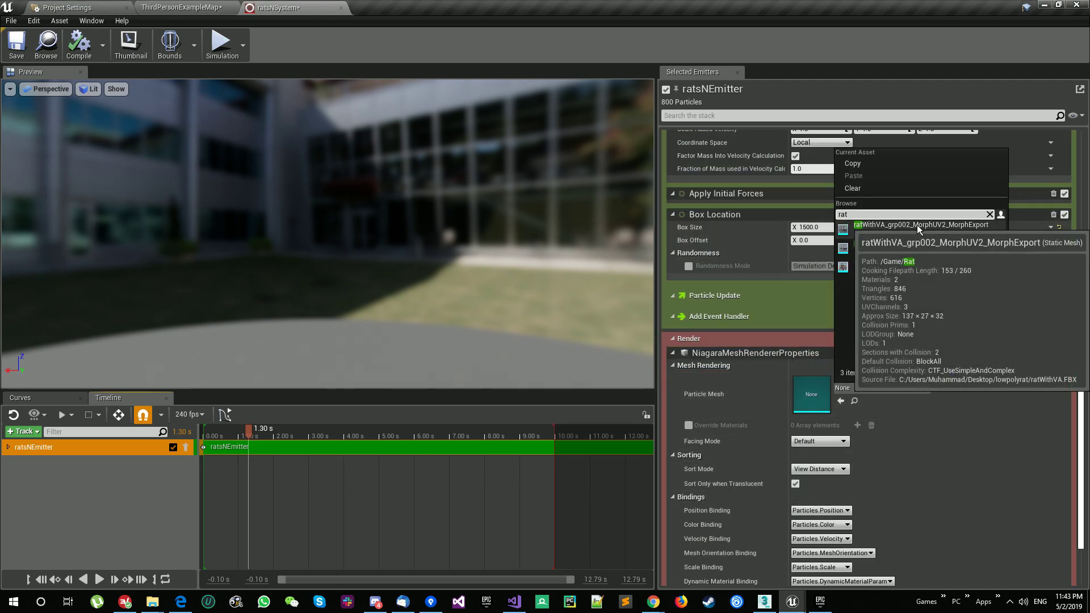
left_click(917, 226)
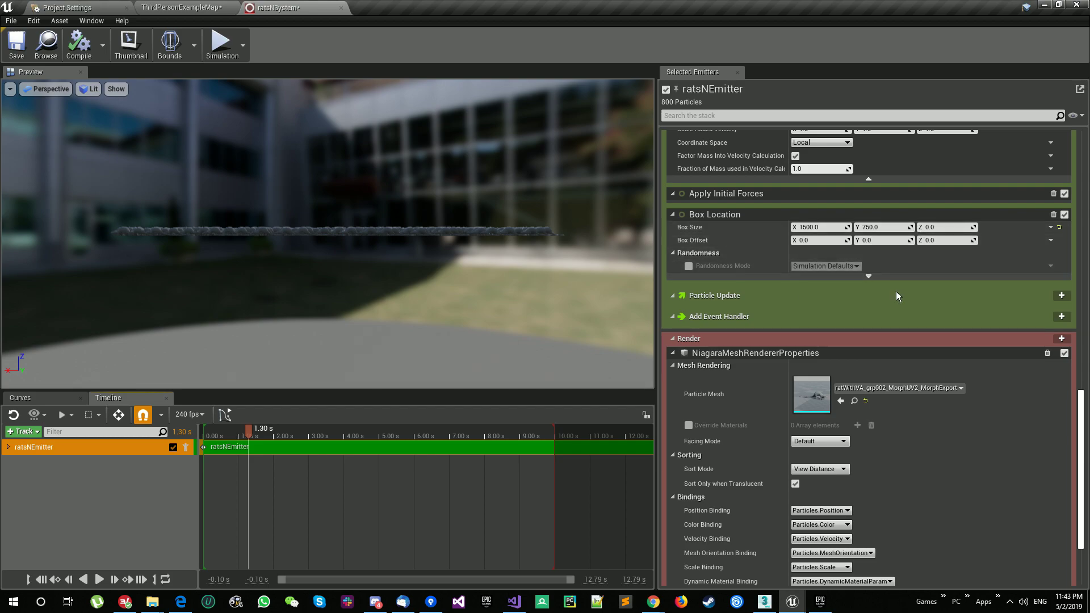
Inspect the rat particles in the preview from different angles and replay the simulation from the start.
left_click_drag(358, 264, 535, 335)
right_click_drag(535, 335, 536, 370)
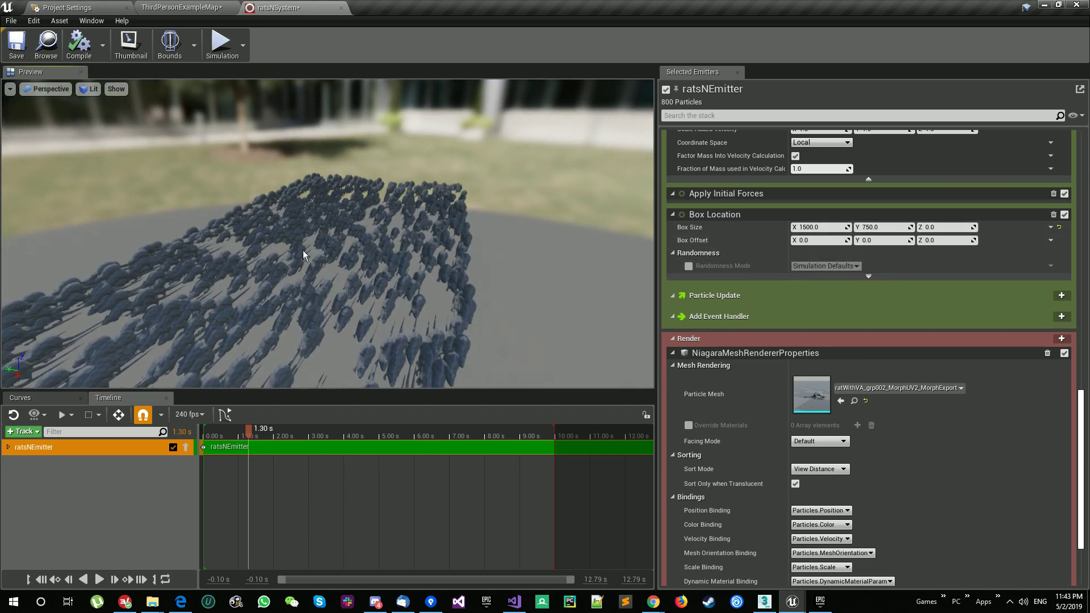
left_click_drag(391, 309, 302, 249)
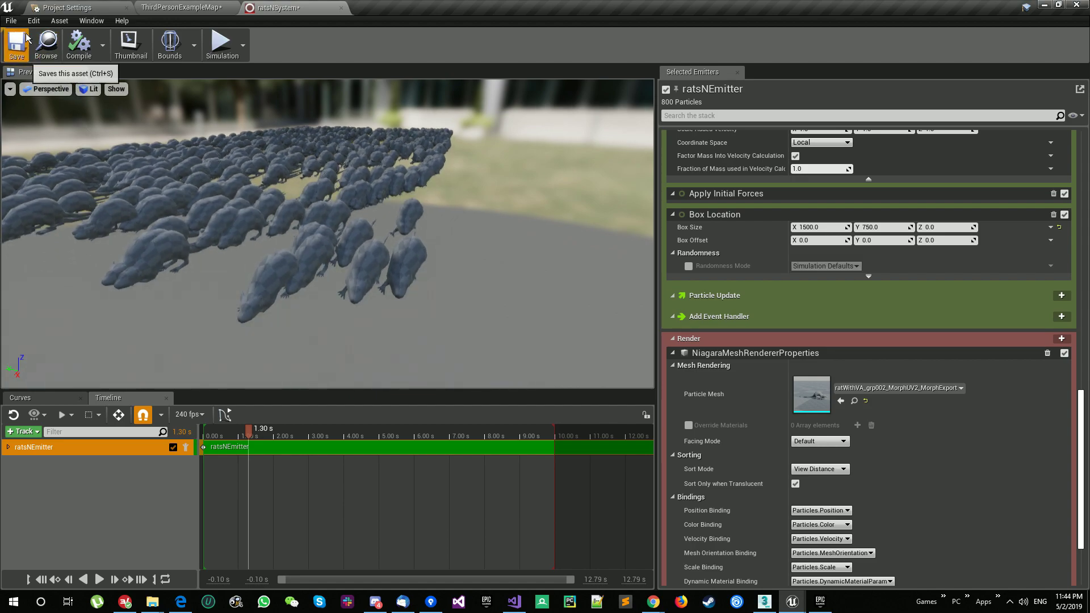
left_click(41, 579)
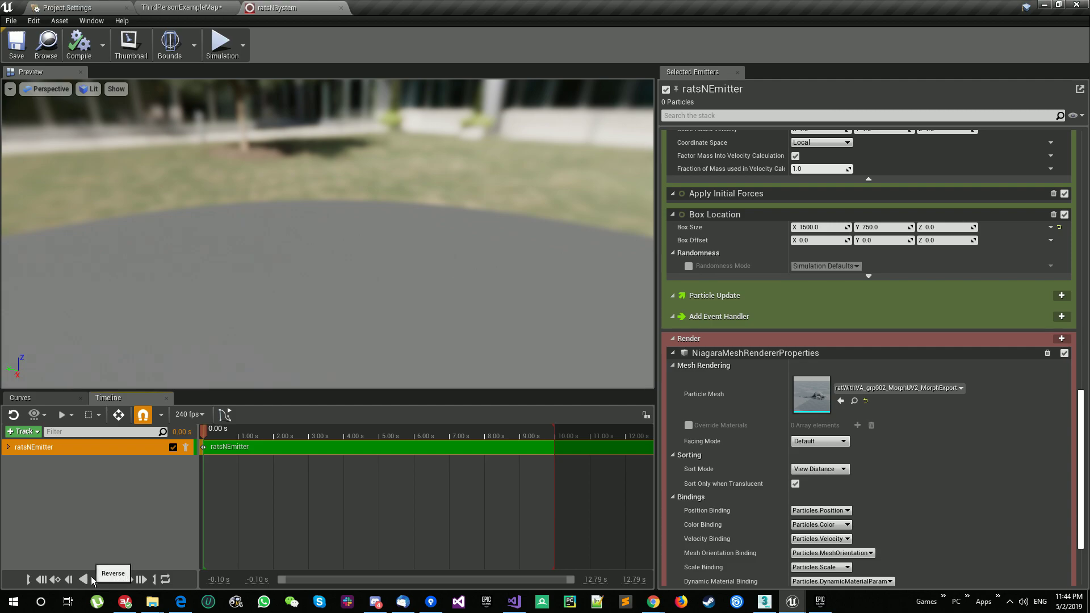
left_click(99, 579)
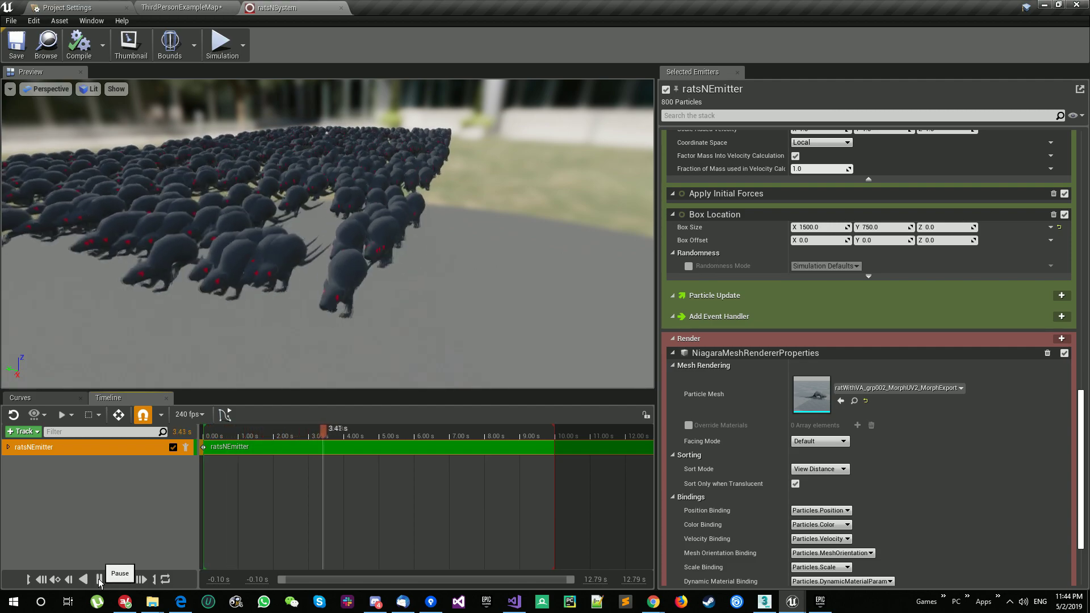
left_click(41, 580)
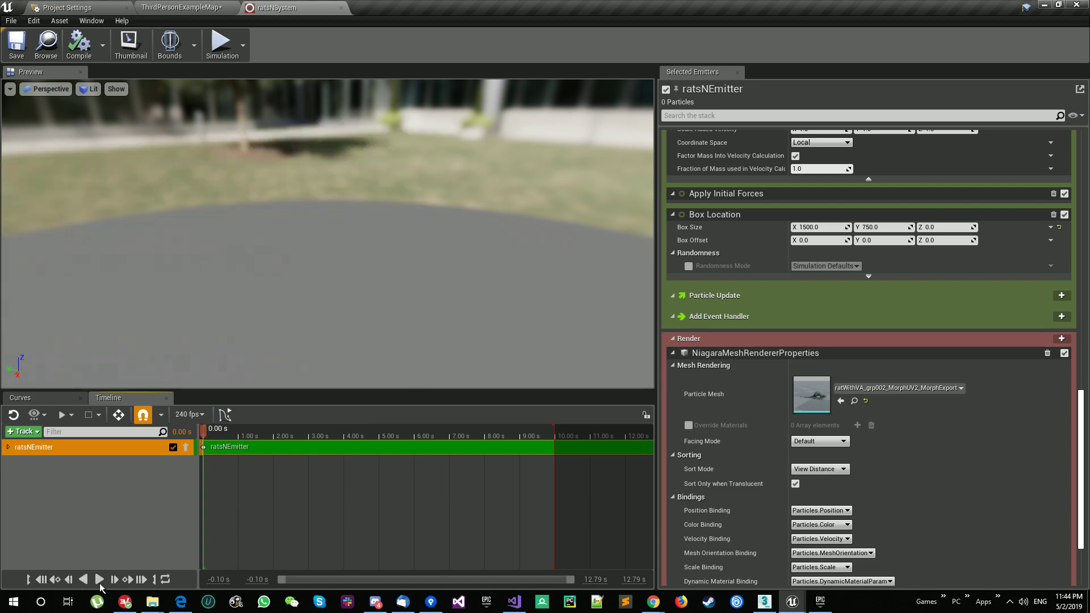
left_click(98, 579)
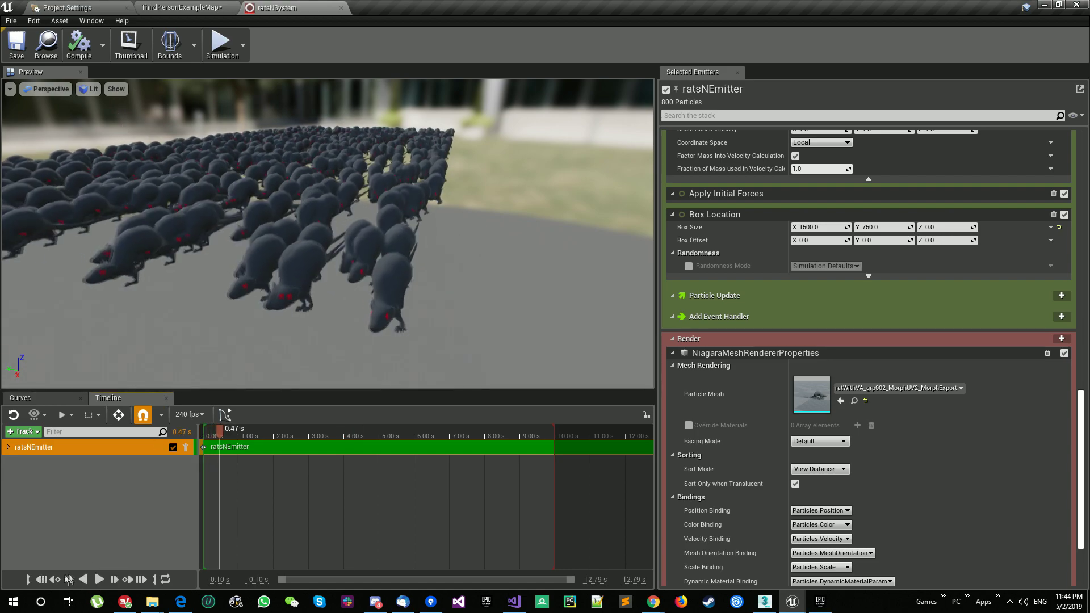
Rewind the simulation to its start and add the Initial Mesh Rotation module to the Particle Spawn group.
left_click(41, 579)
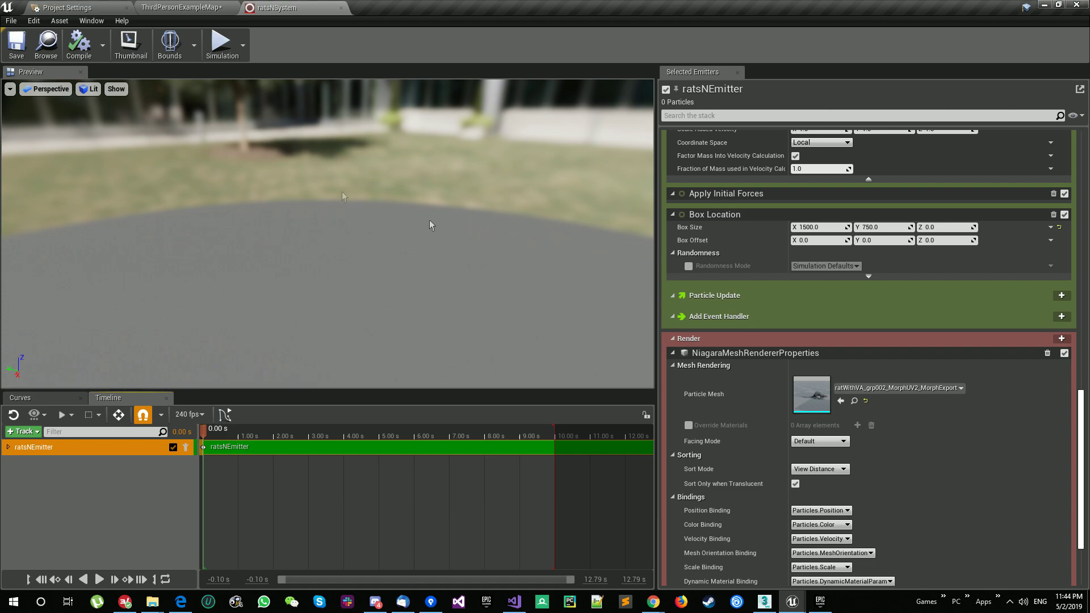
scroll(885, 301, "up", 2)
scroll(886, 301, "down", 3)
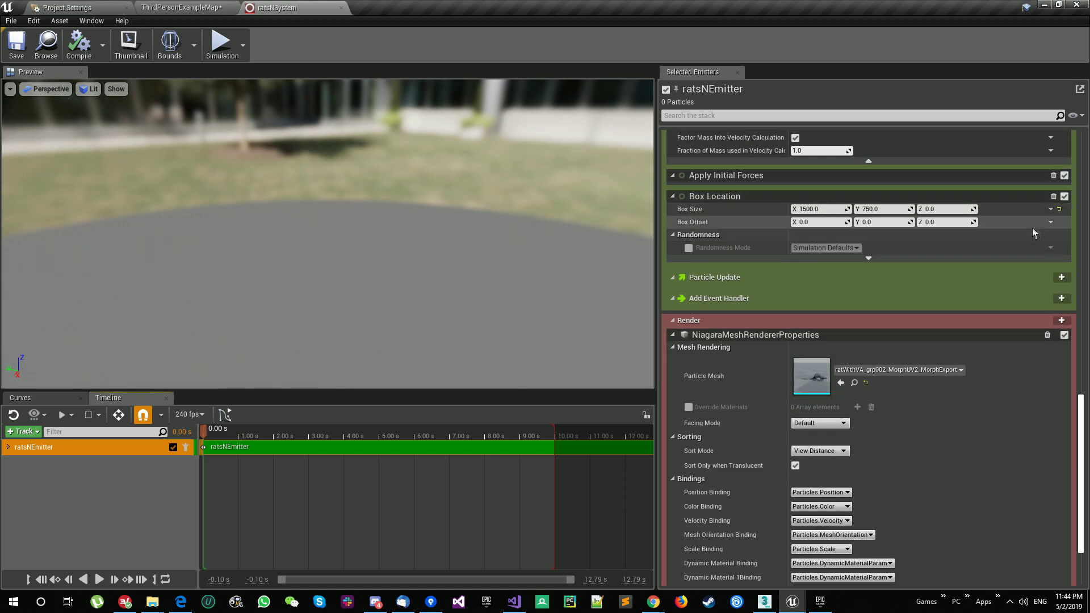
scroll(1034, 228, "up", 3)
left_click(1064, 145)
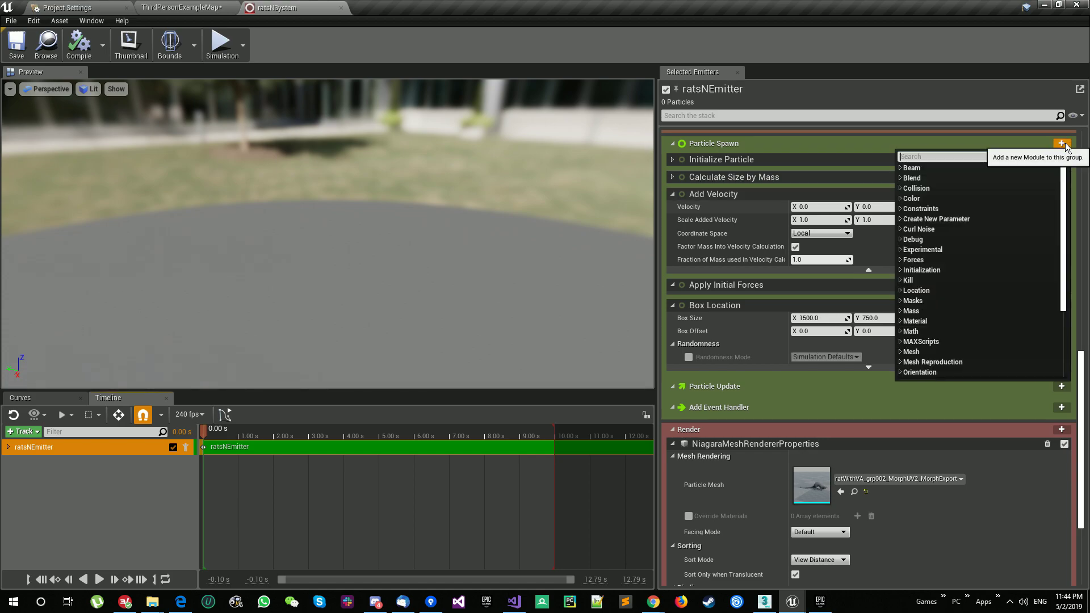
type("mesh rot")
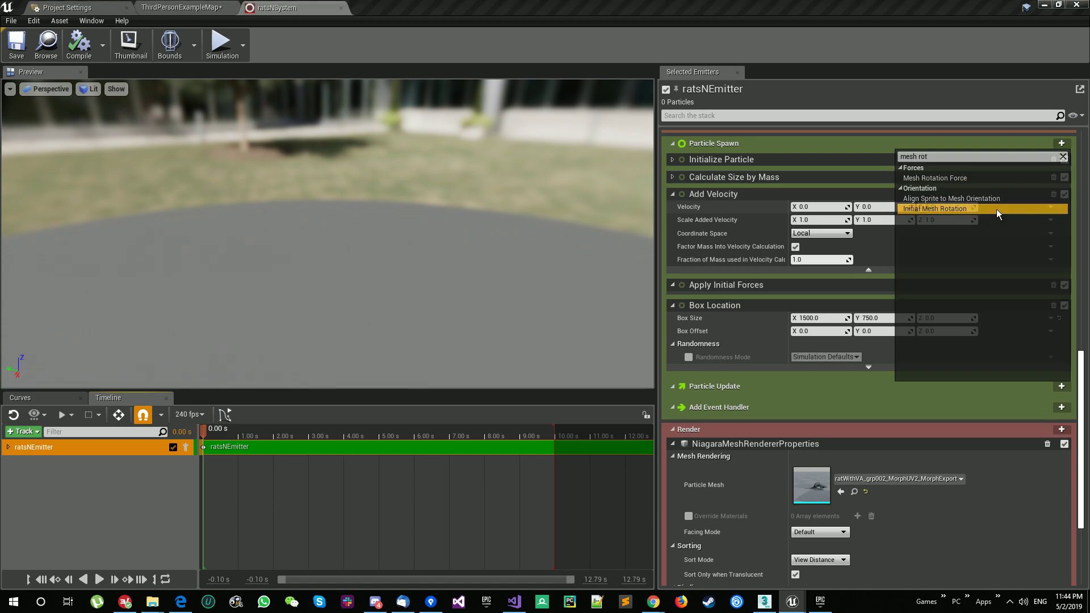
left_click(997, 209)
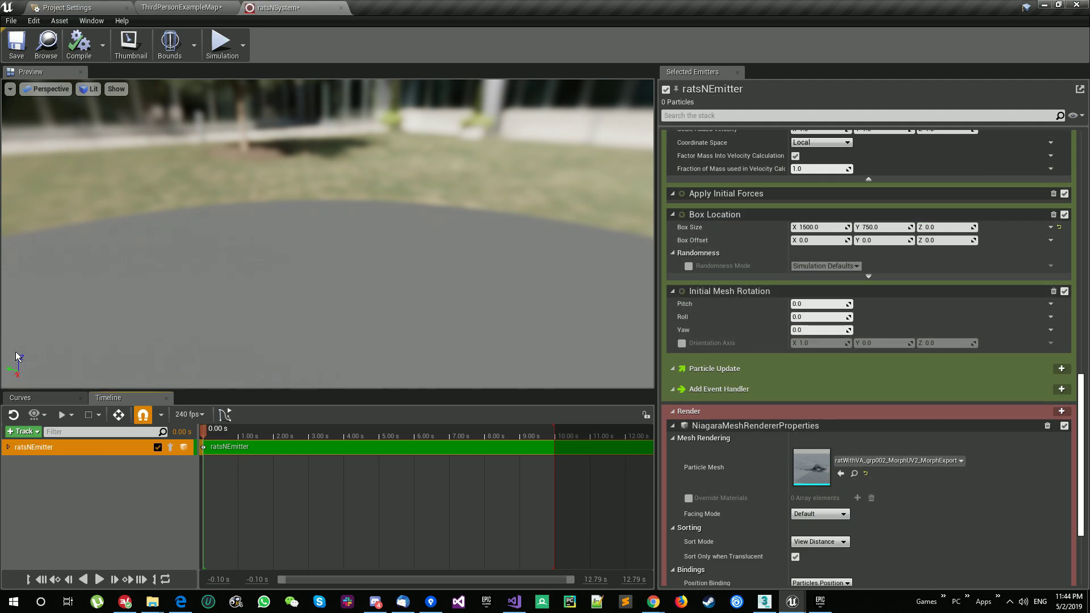
Drive the Initial Mesh Rotation's yaw with a Uniform Ranged Float from a minimum of -35 to a maximum of 35.
left_click(1051, 330)
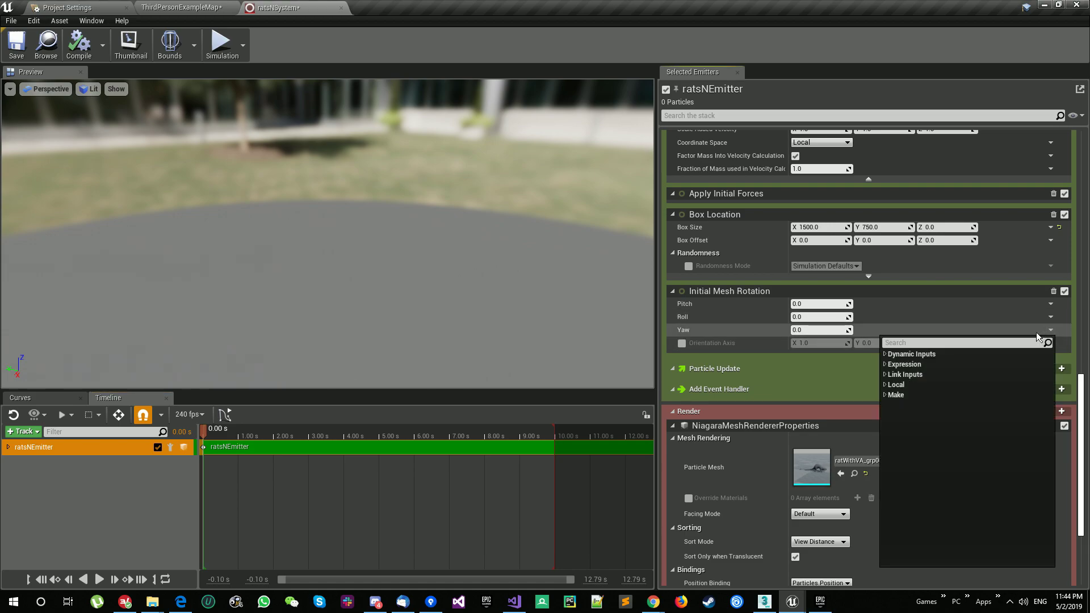
type("rea")
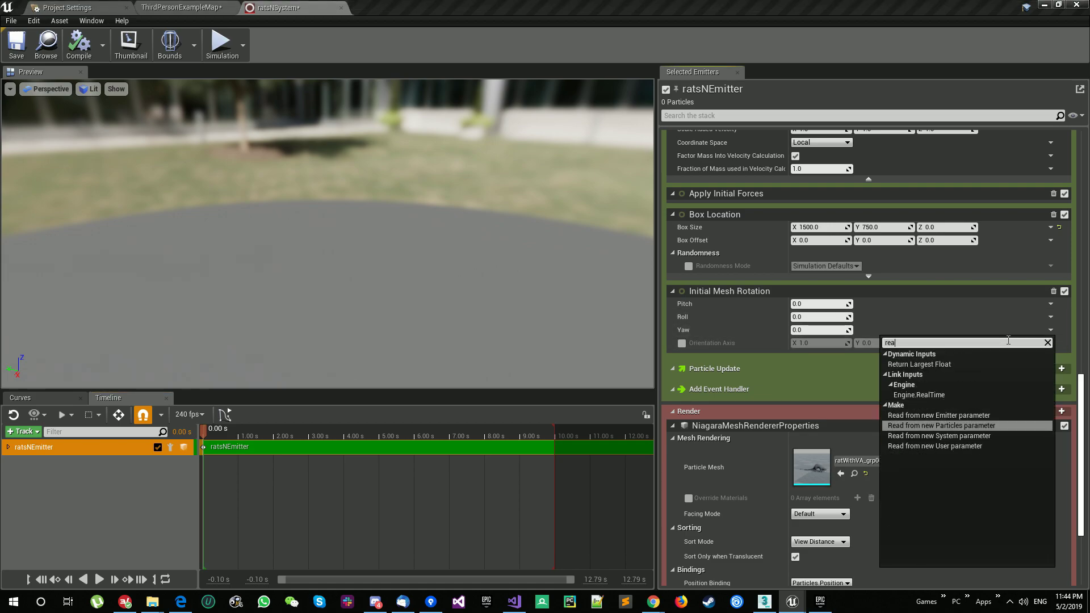
key("BackSpace")
key("BackSpace")
type("ang")
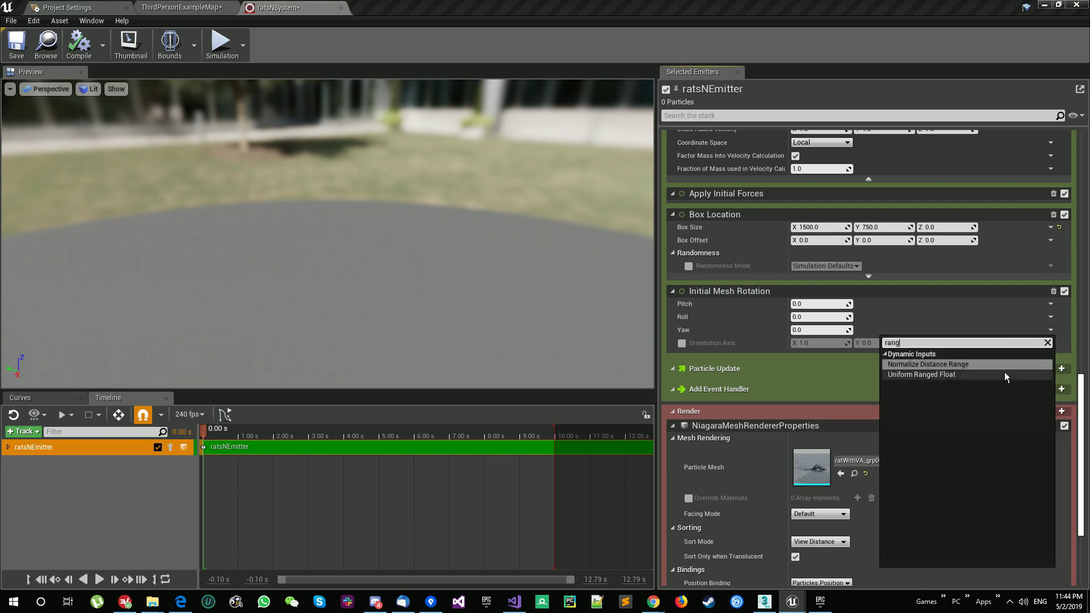
left_click(954, 373)
left_click(828, 344)
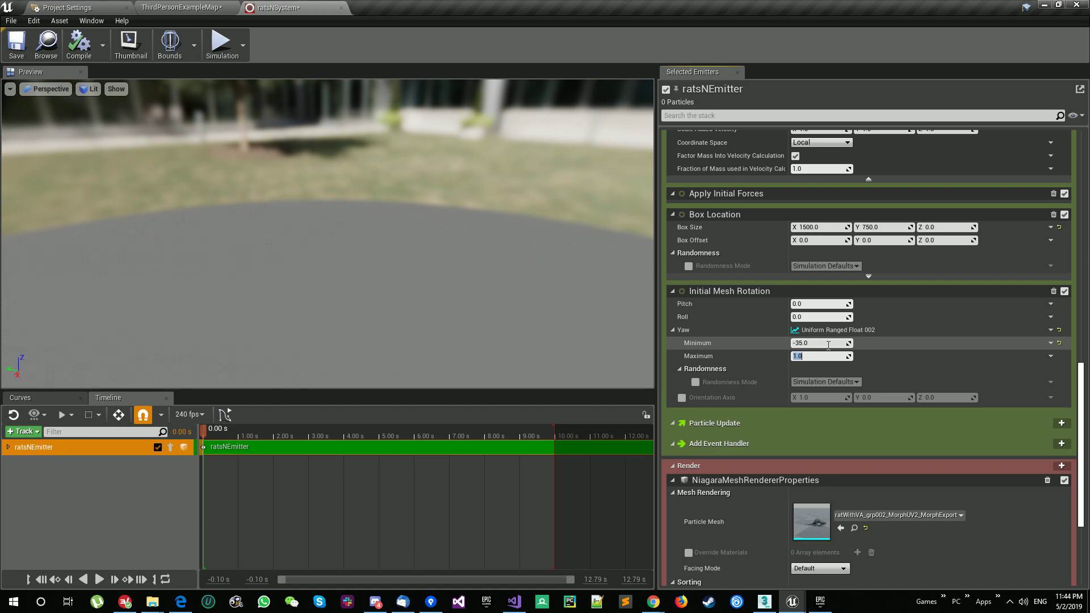
Replay the simulation from the start to check the rats' random yaw and save the Niagara system.
left_click(40, 580)
left_click(98, 580)
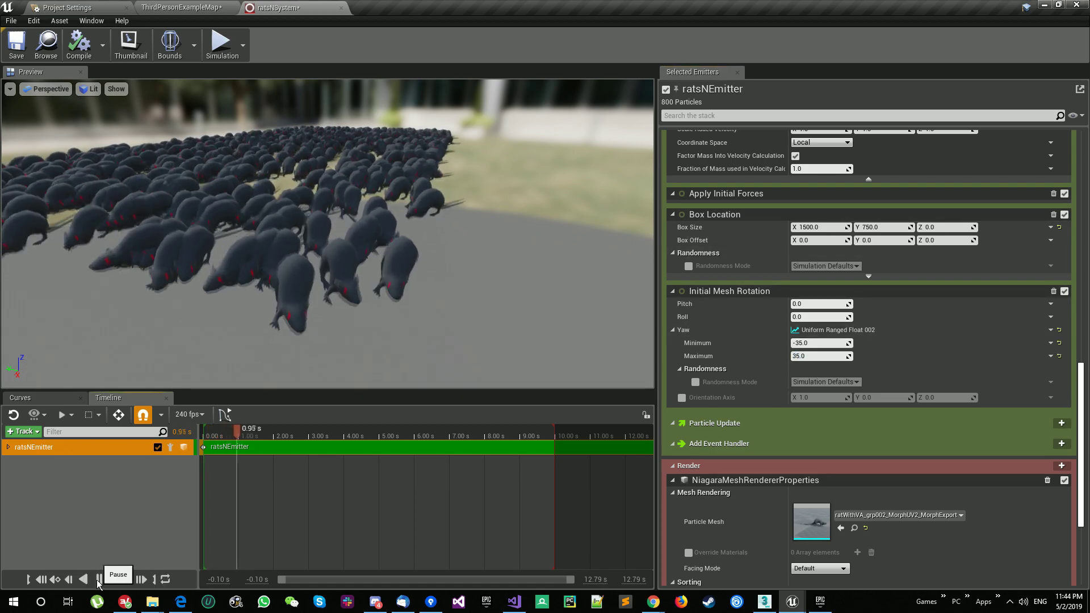
left_click(1065, 291)
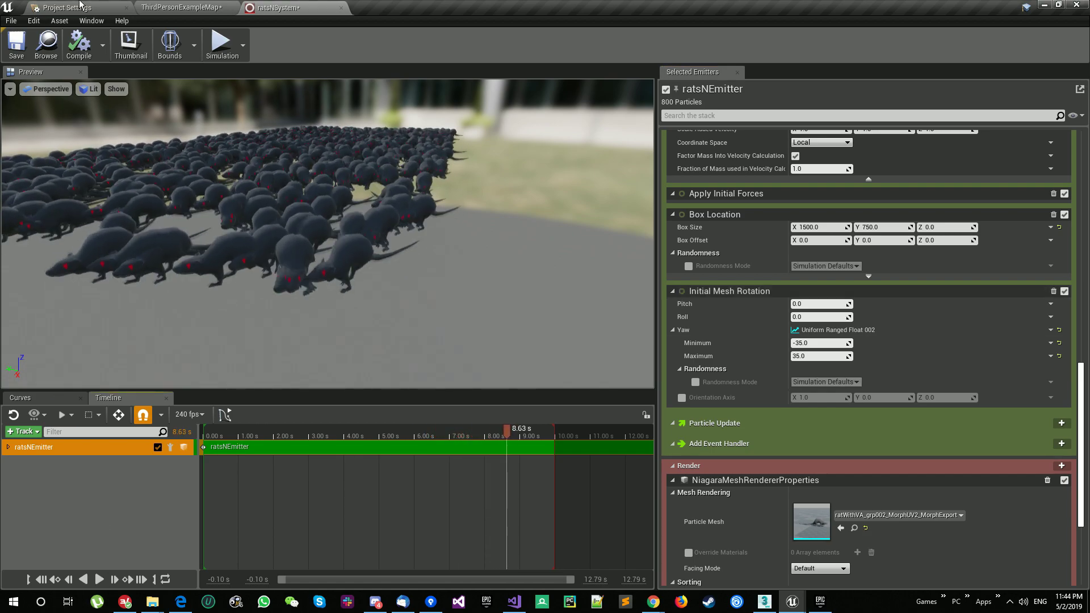
left_click(15, 47)
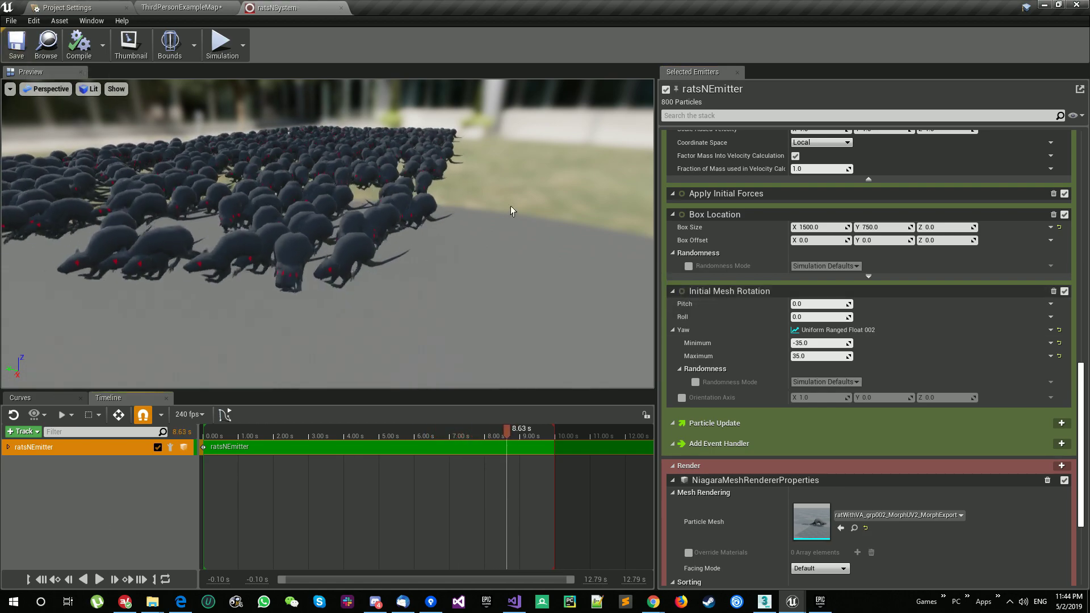
Collapse the Add Velocity, Box Location, Initial Mesh Rotation and mesh renderer sections in the emitter stack.
scroll(895, 364, "down", 3)
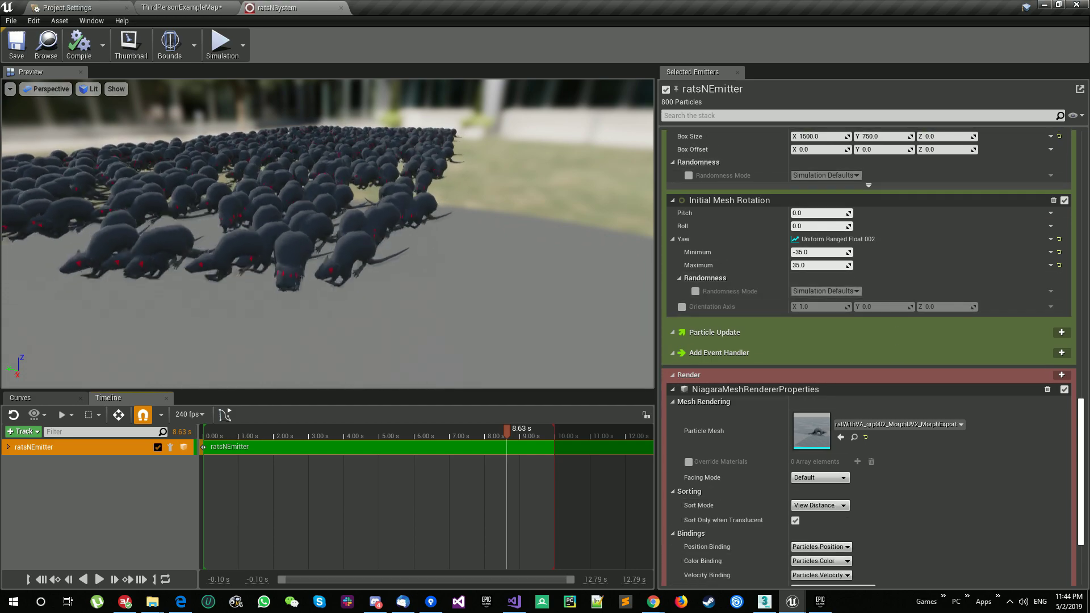
scroll(983, 358, "up", 3)
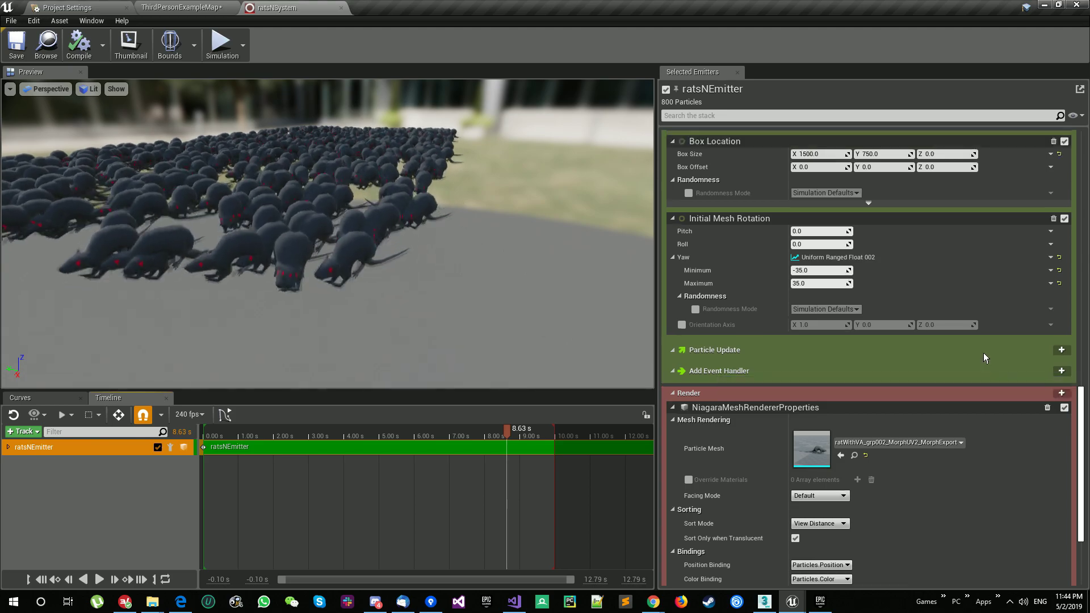
scroll(965, 349, "up", 2)
scroll(984, 354, "down", 2)
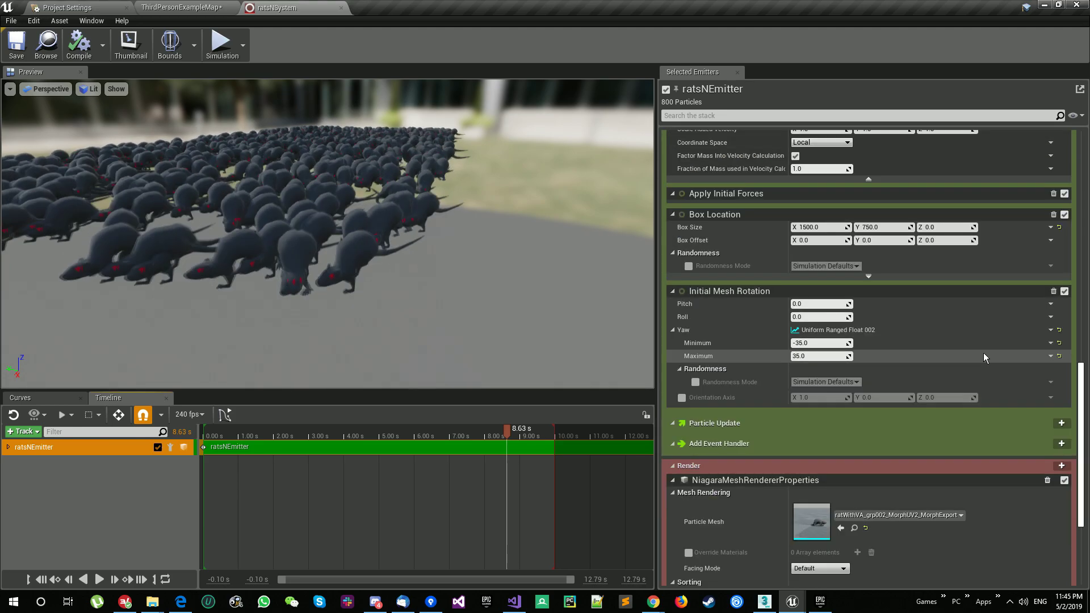
scroll(966, 349, "up", 1)
scroll(965, 348, "up", 3)
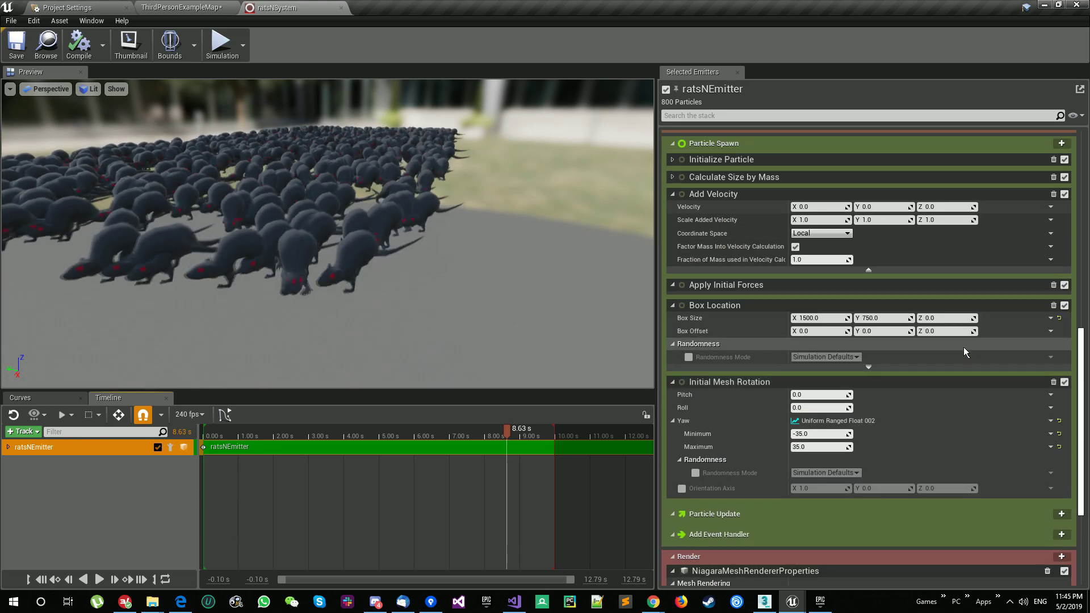
left_click(674, 194)
left_click(673, 232)
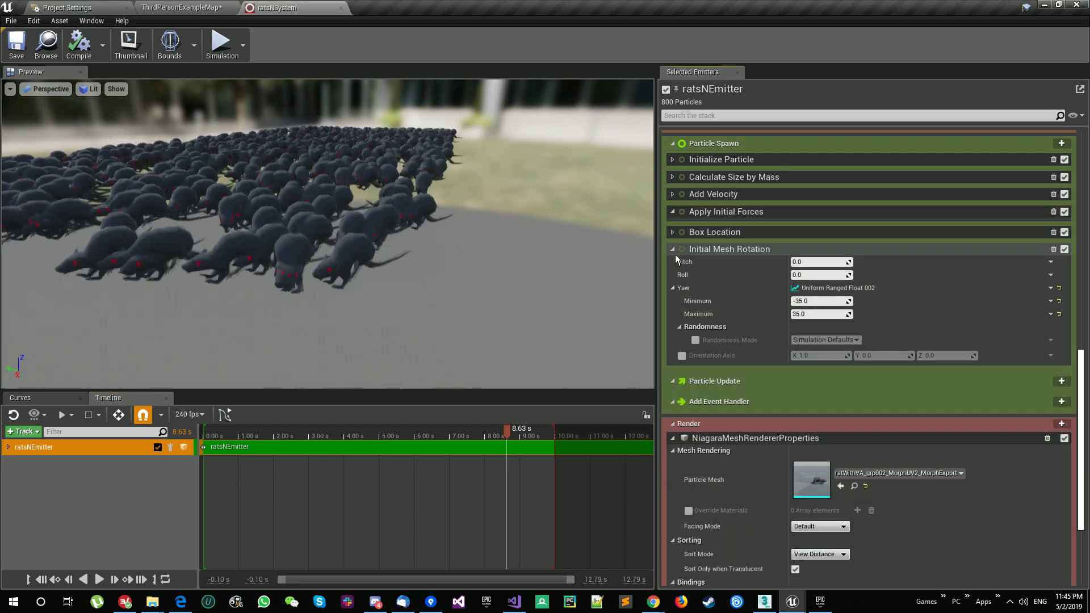
left_click(673, 250)
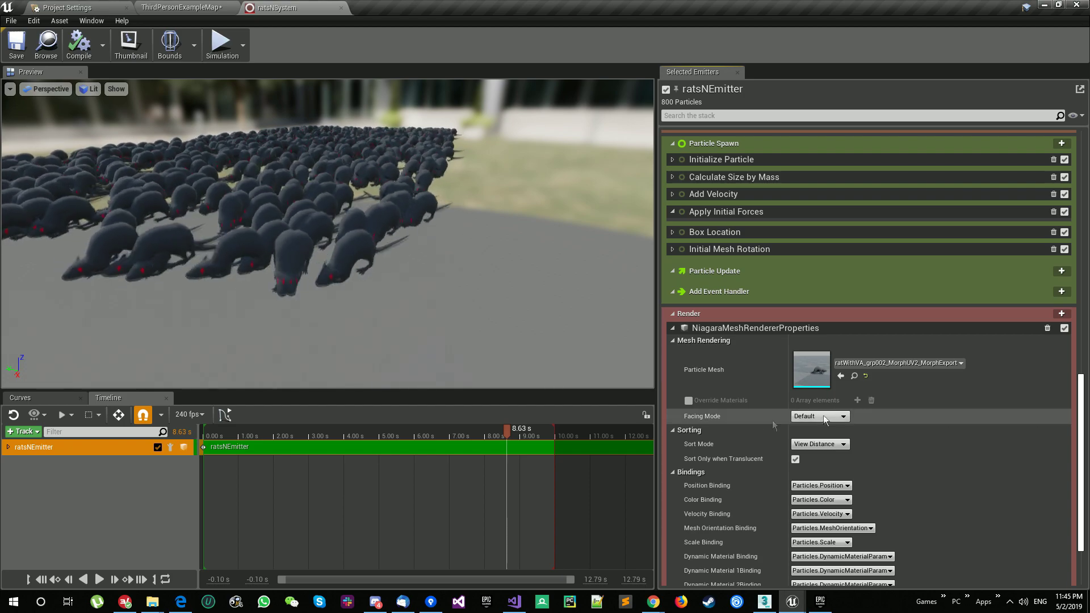
left_click(673, 330)
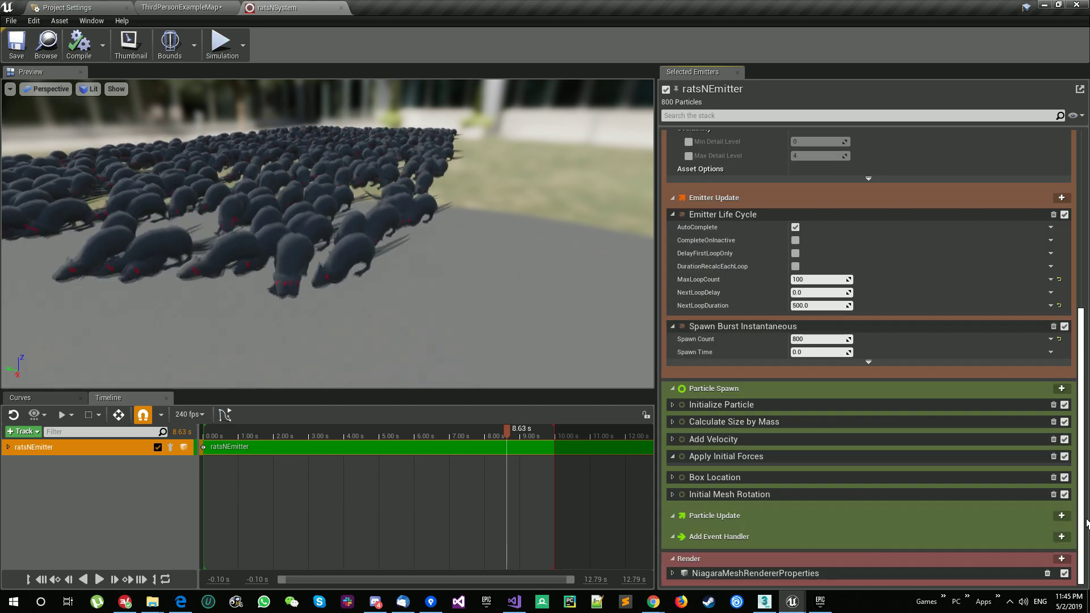
Add the Update Age module to the Particle Update group and collapse its settings.
left_click(1061, 517)
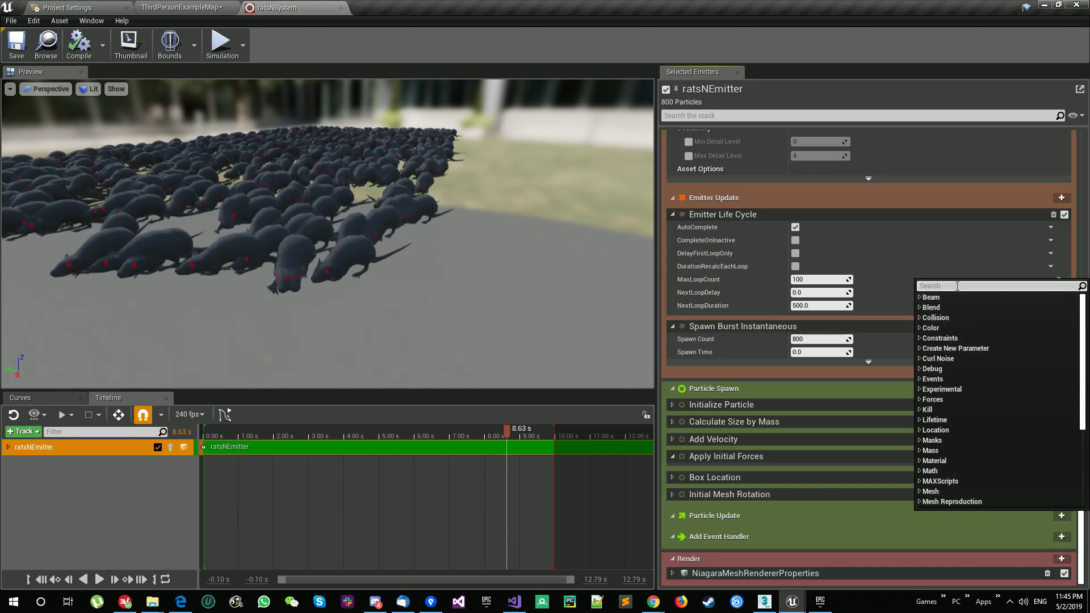
type("upate")
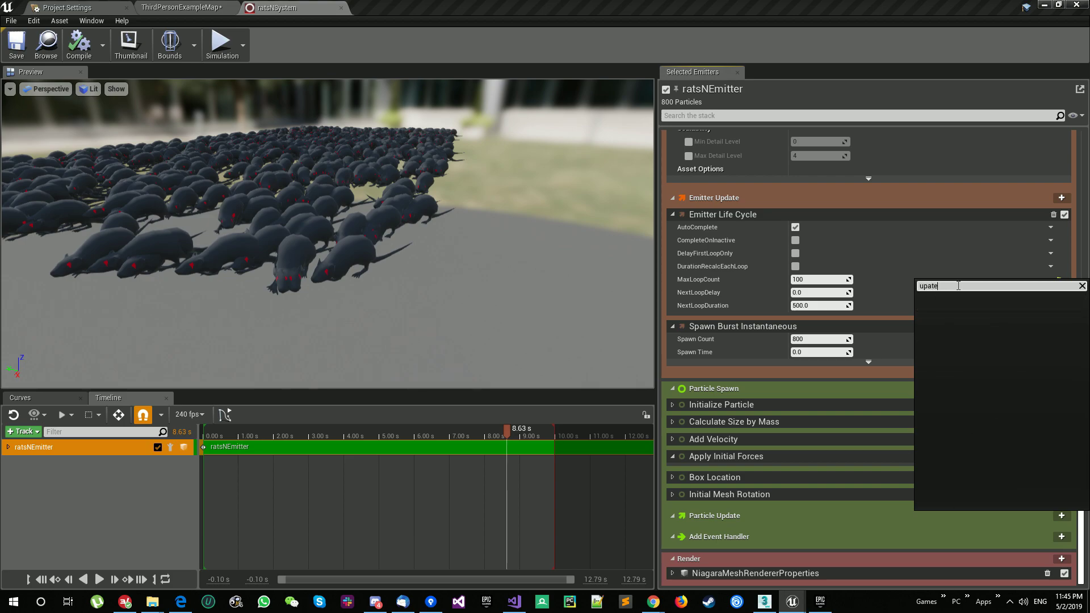
key("BackSpace")
key("BackSpace")
key("Down")
key("Return")
scroll(940, 434, "down", 2)
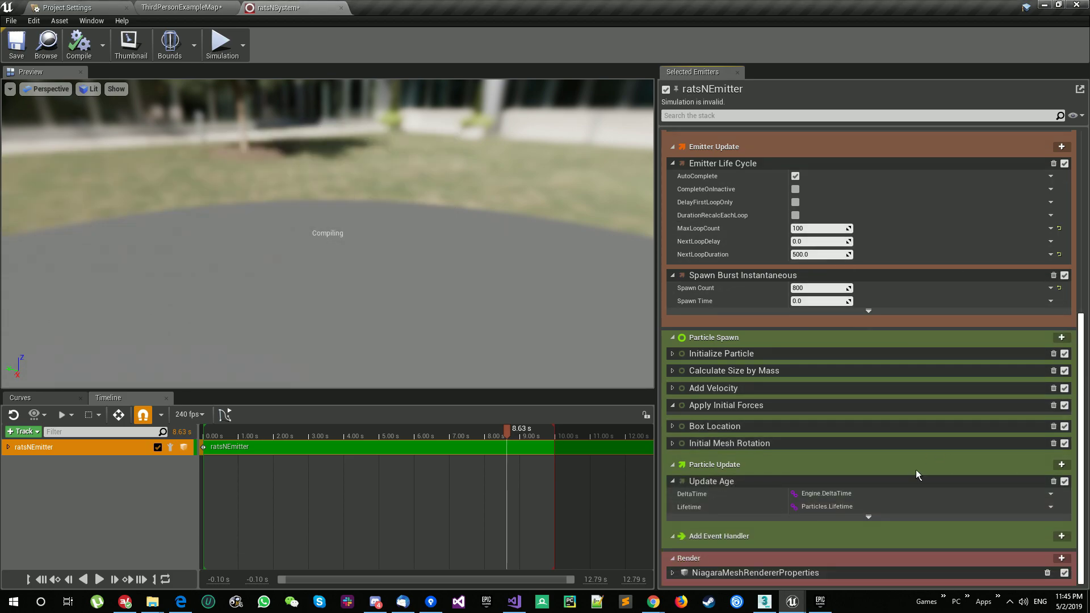
left_click(673, 481)
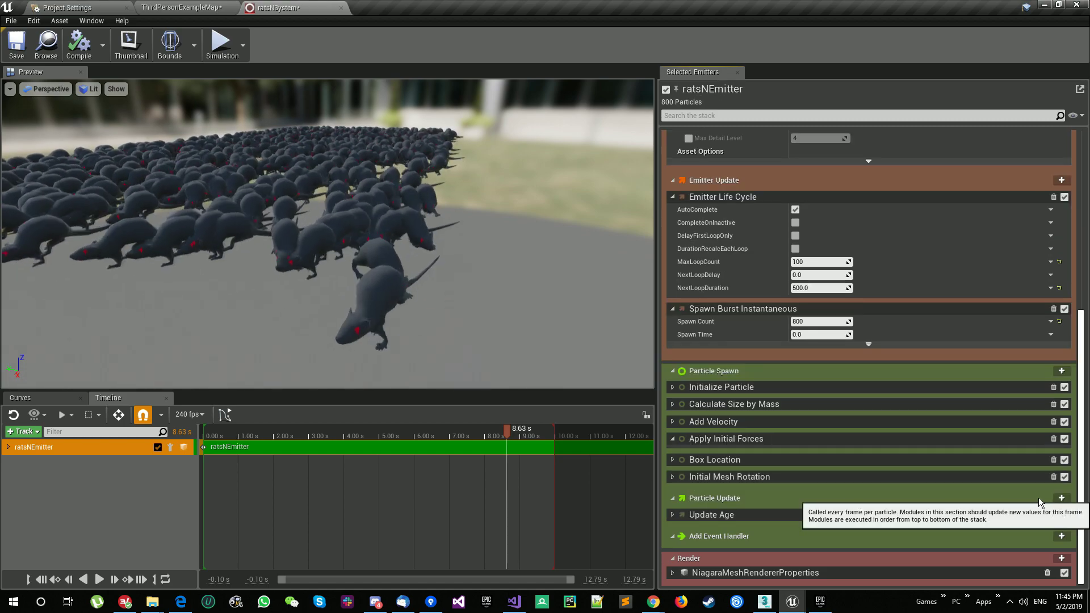
Add a Drag Force module to Particle Update and resolve its unmet dependency by adding Solve Forces and Velocity.
left_click(1062, 498)
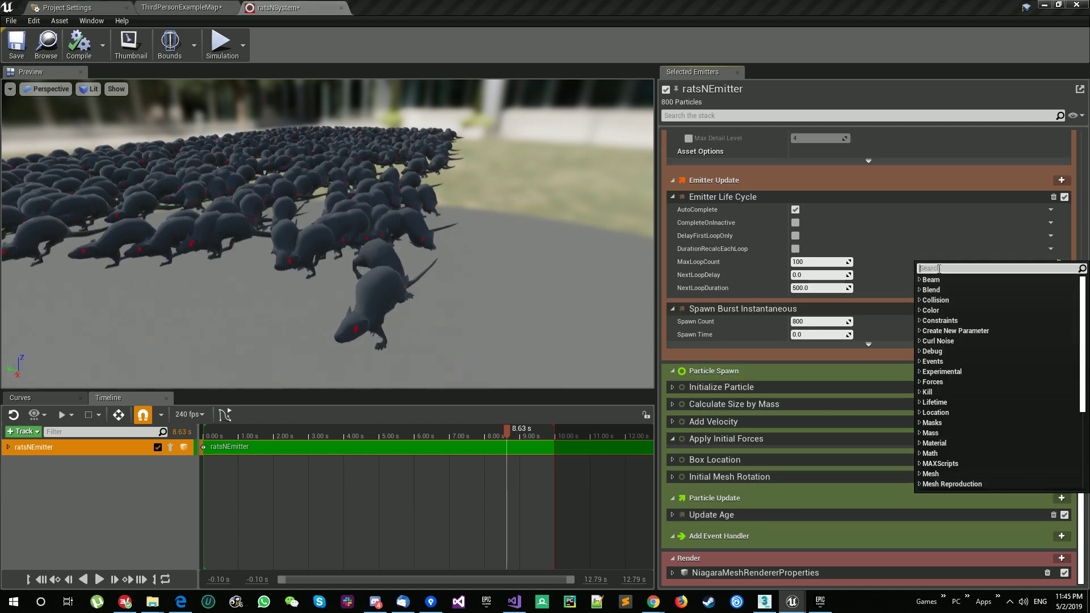
type("dra")
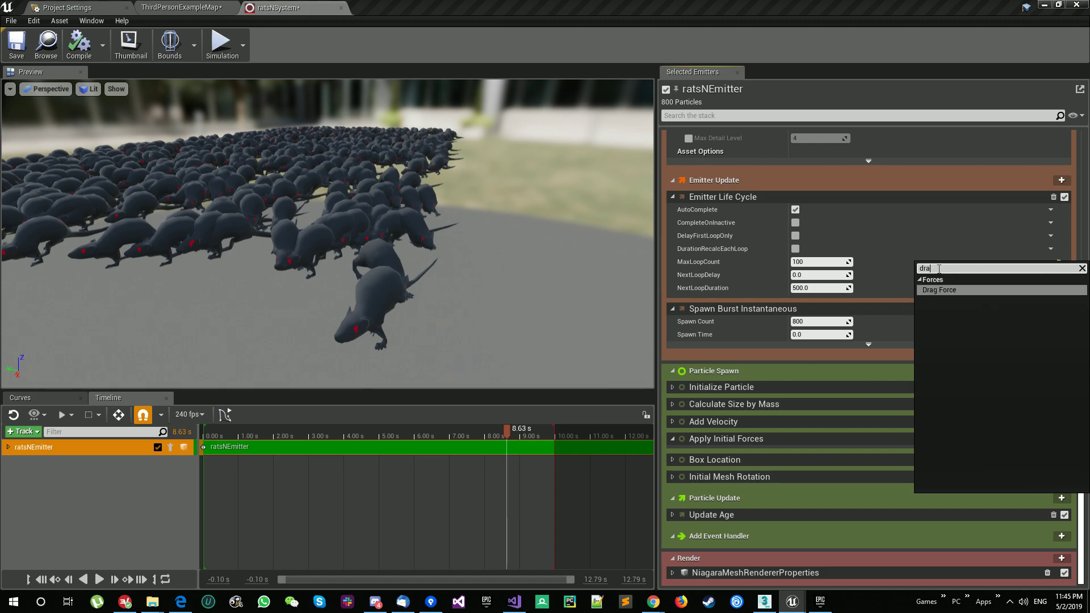
key("Return")
scroll(938, 268, "down", 3)
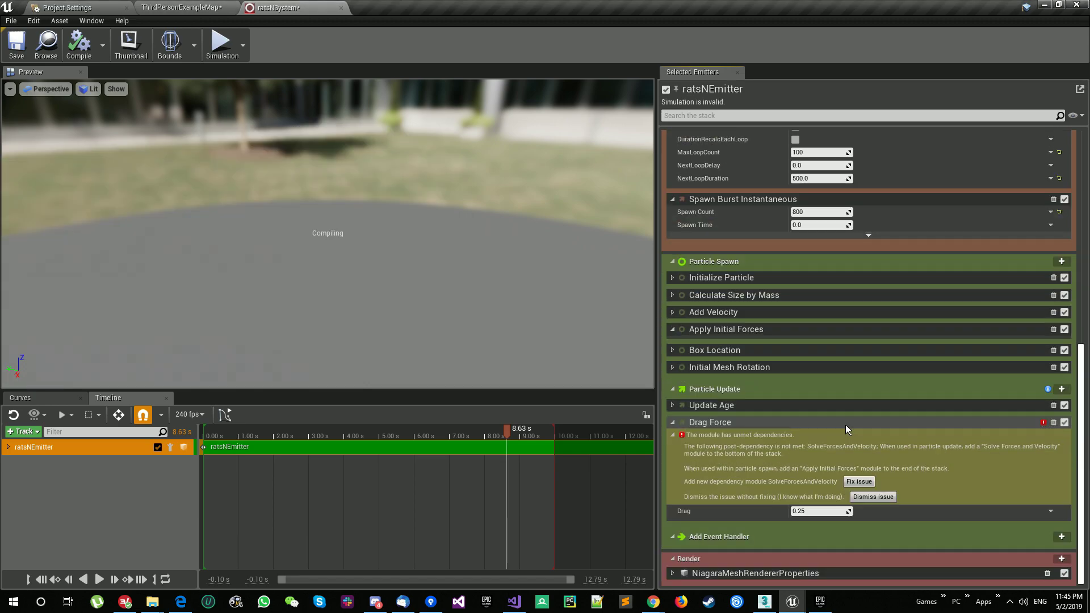
left_click(859, 482)
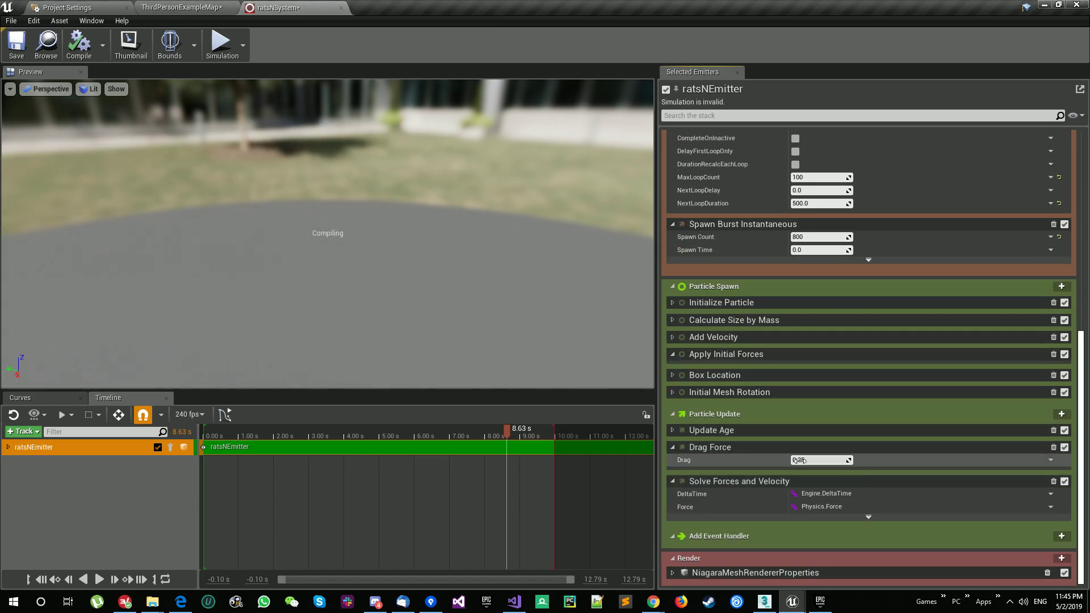
Add a Point Attraction Force module to Particle Update and place it between Drag Force and Solve Forces and Velocity.
left_click(1061, 415)
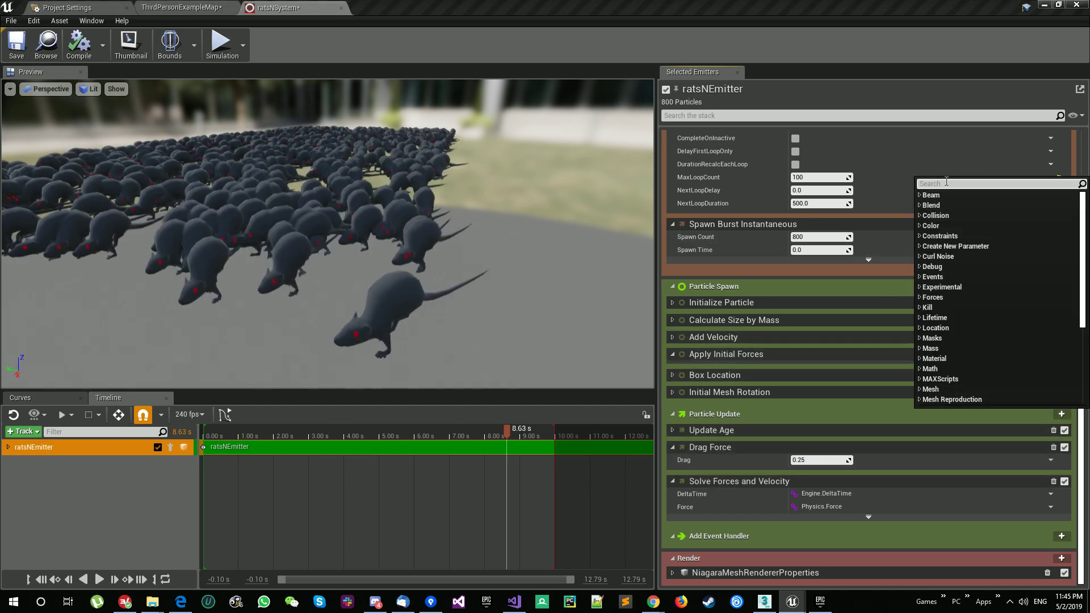
type("point ")
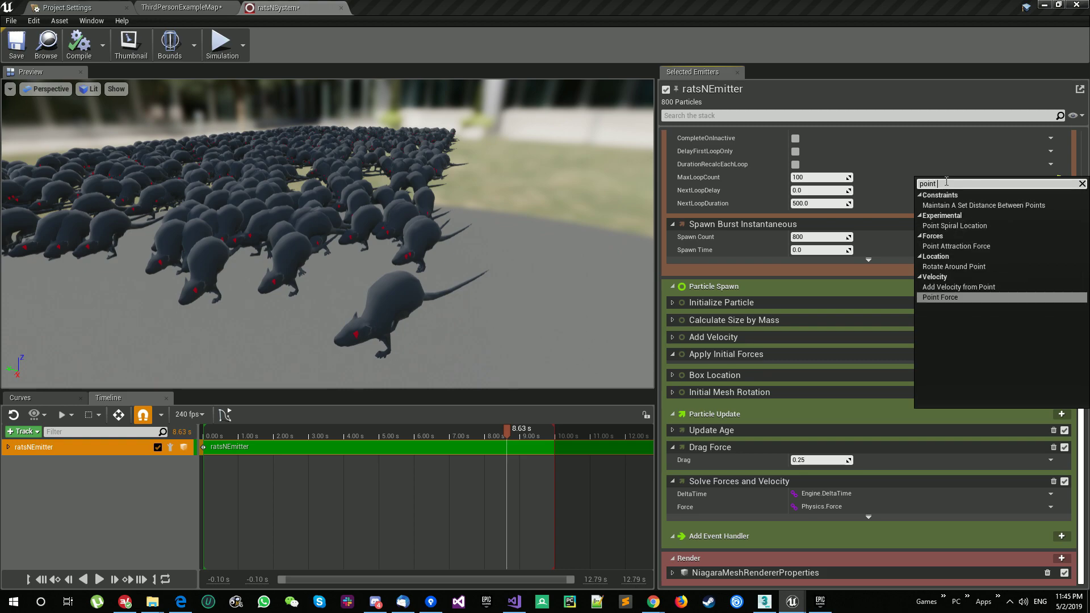
type("att")
key("Return")
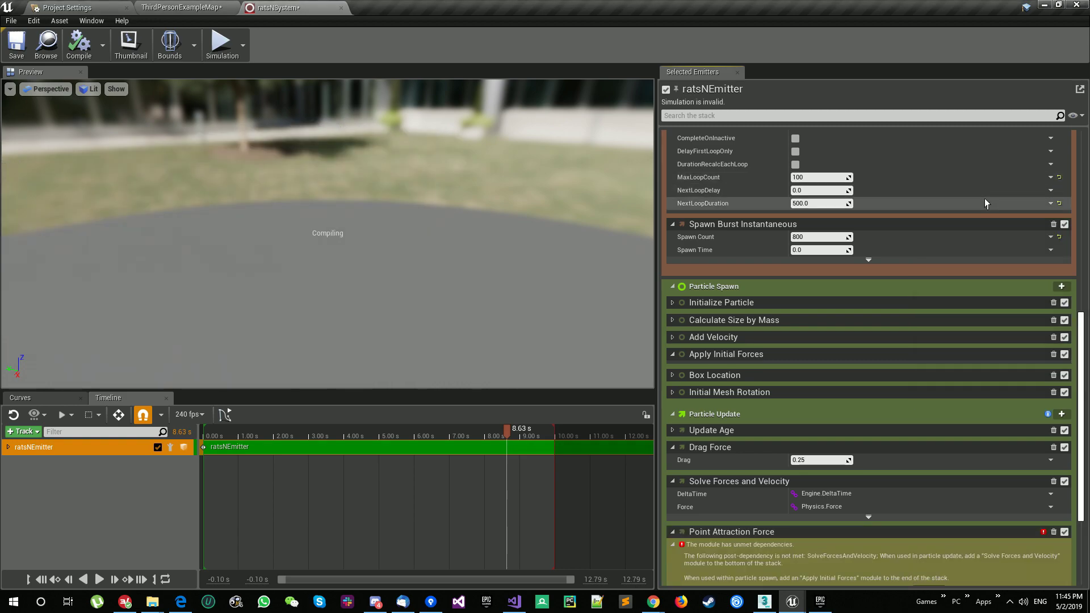
scroll(897, 498, "down", 2)
left_click_drag(792, 481, 786, 417)
Set the Point Attraction Force's AttractionStrength to 100 and disable its Falloff Exponent.
left_click(829, 441)
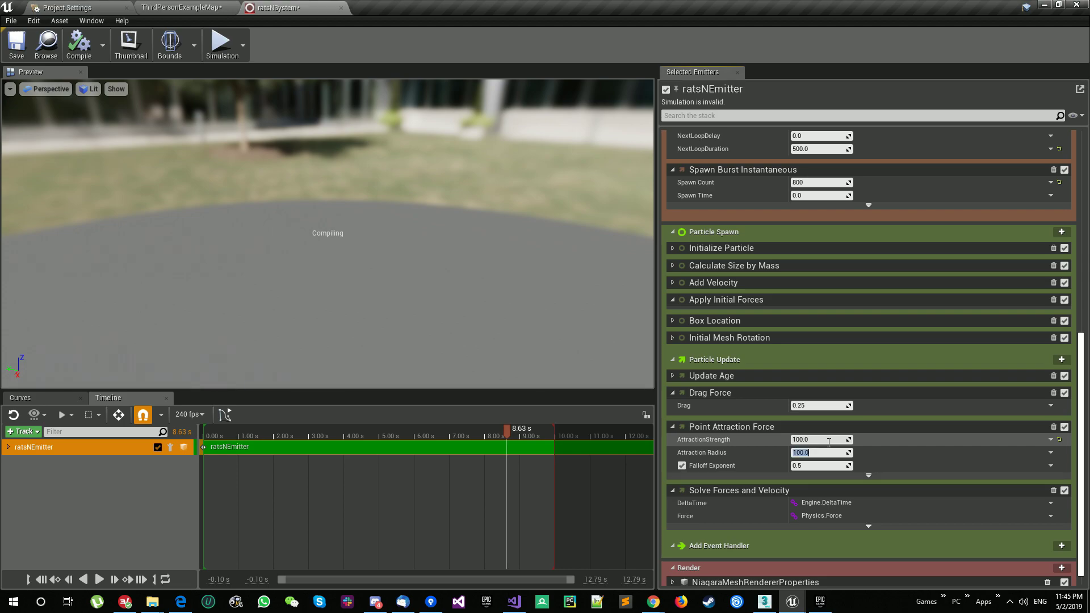
left_click(682, 465)
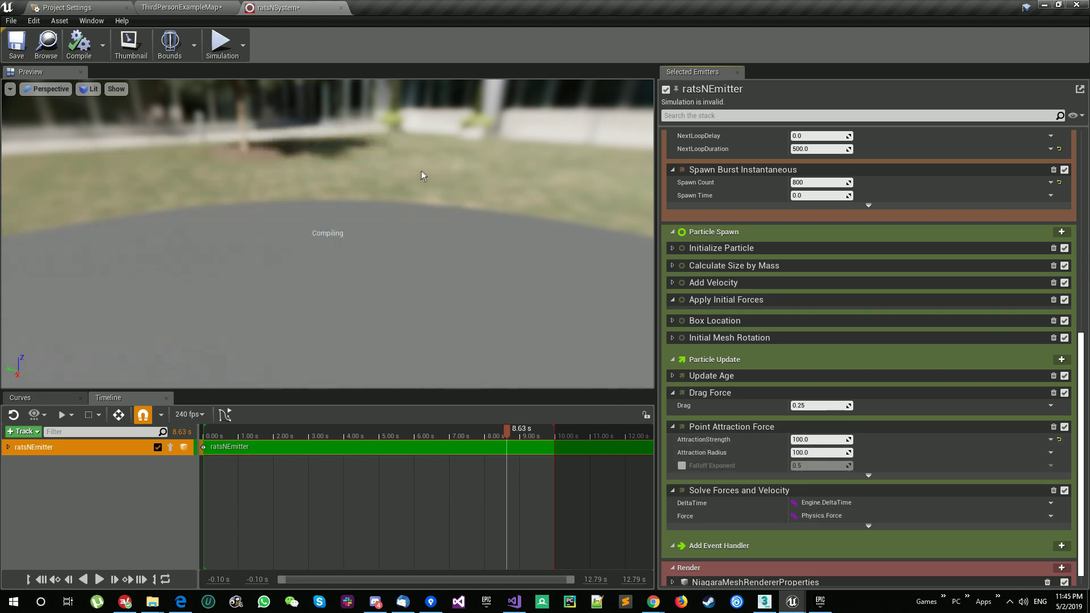
Inspect the attracted rats from above and close up in the preview, and disable the Point Attraction Force module.
left_click_drag(444, 159, 392, 233)
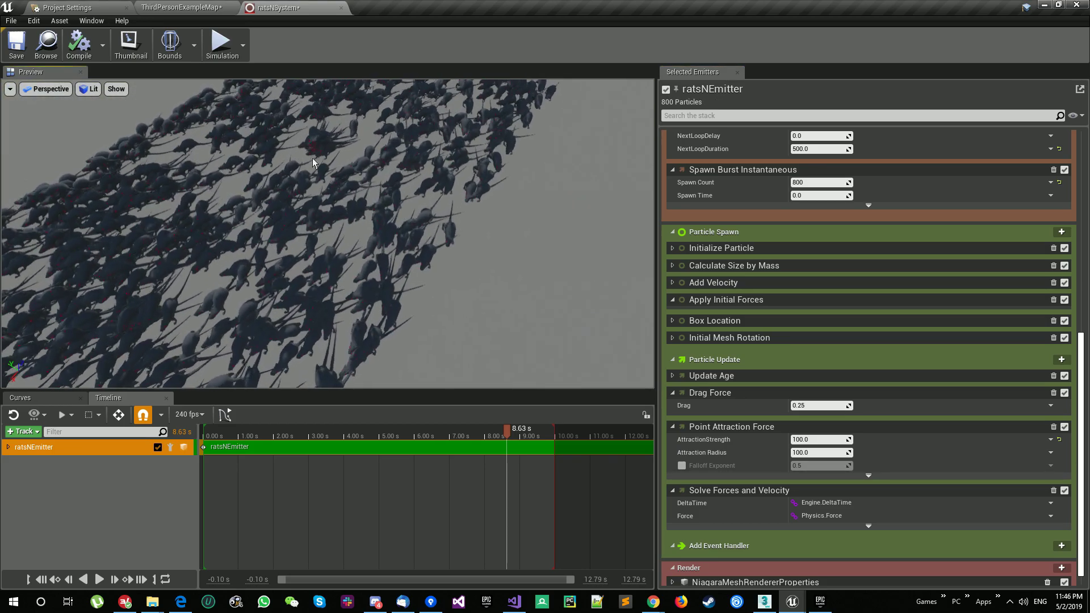
scroll(291, 227, "up", 5)
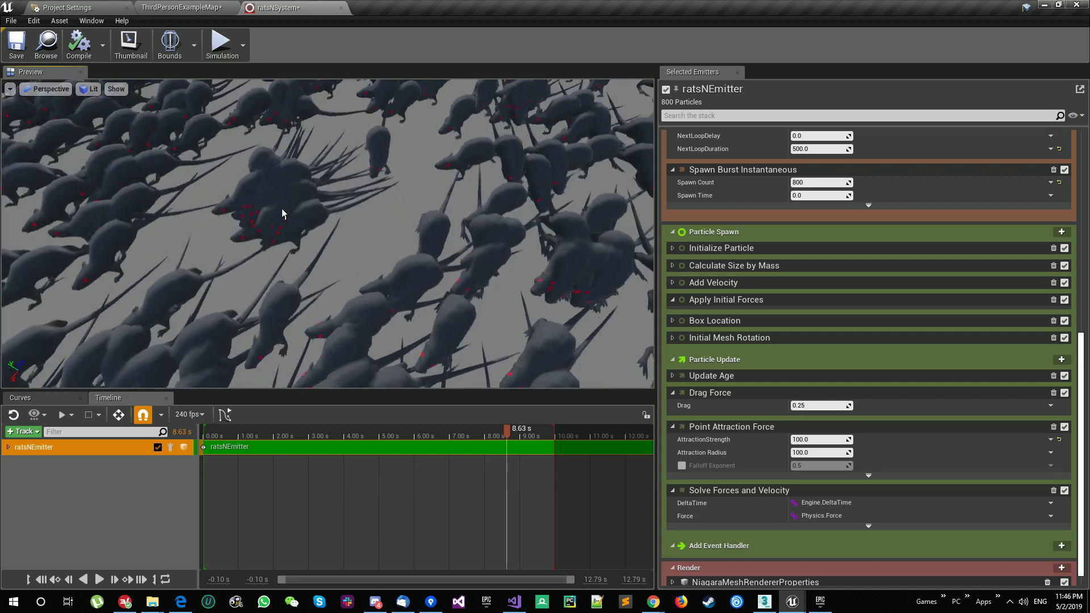
left_click(1065, 427)
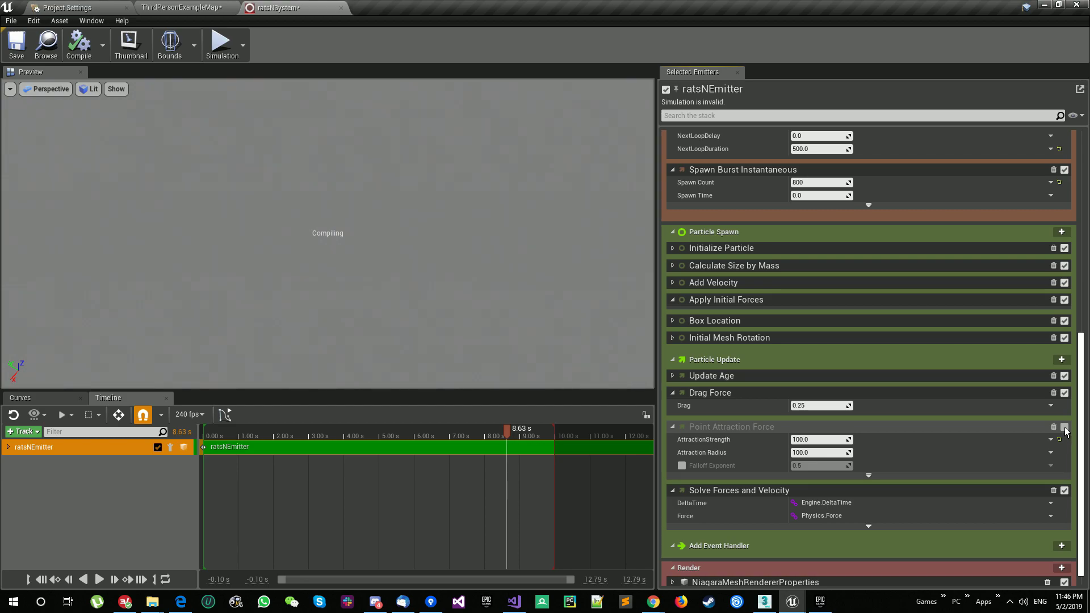
Re-enable the Point Attraction Force module, inspect the moving rats in the preview, and expand the module's advanced properties.
left_click(1065, 427)
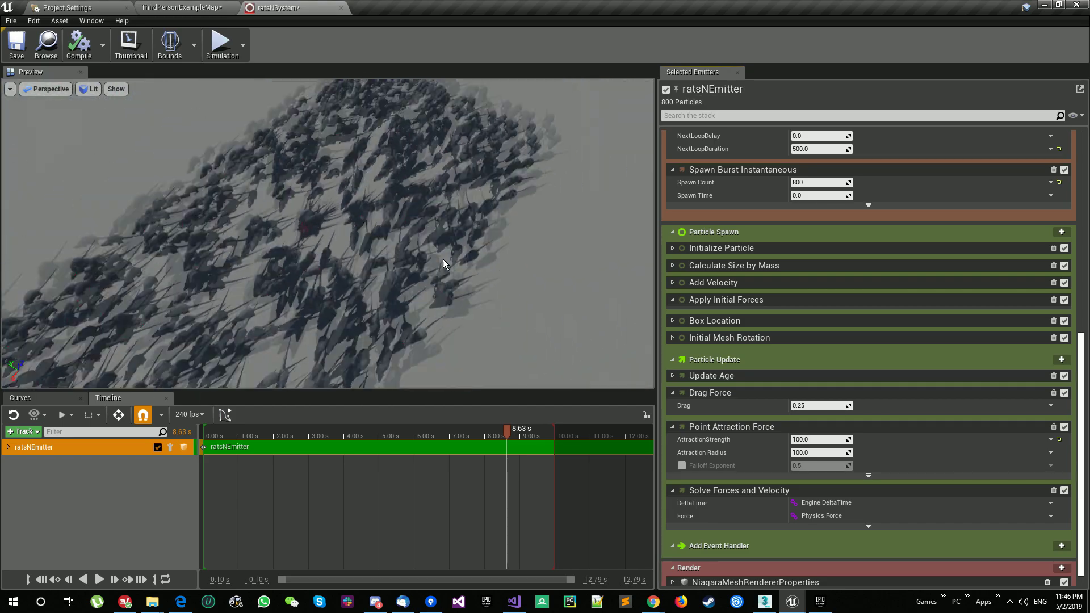
left_click_drag(369, 312, 370, 284)
scroll(370, 312, "down", 4)
scroll(458, 264, "up", 5)
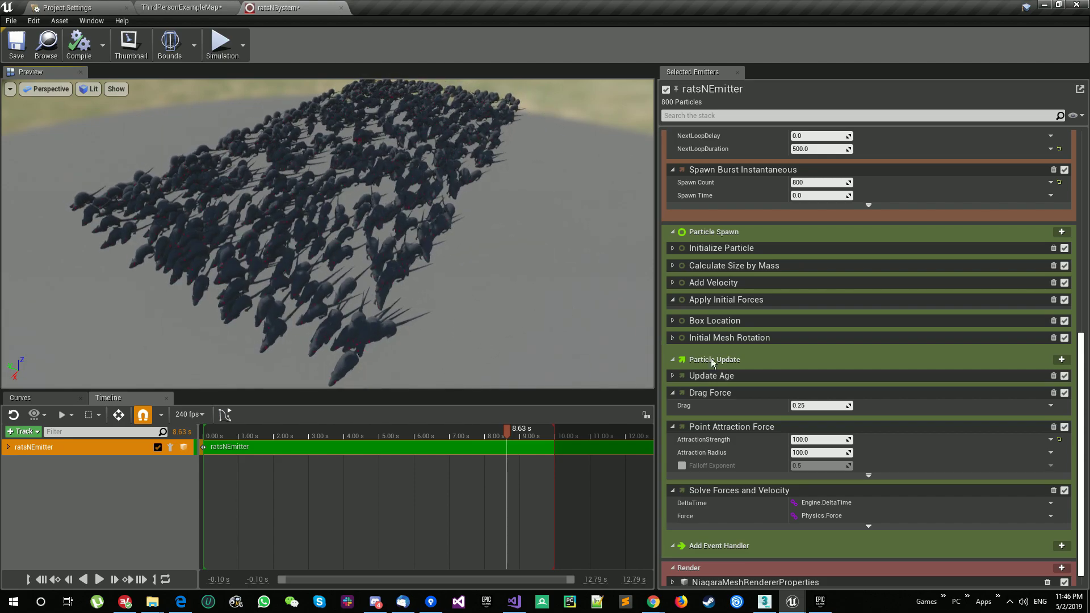
left_click(869, 475)
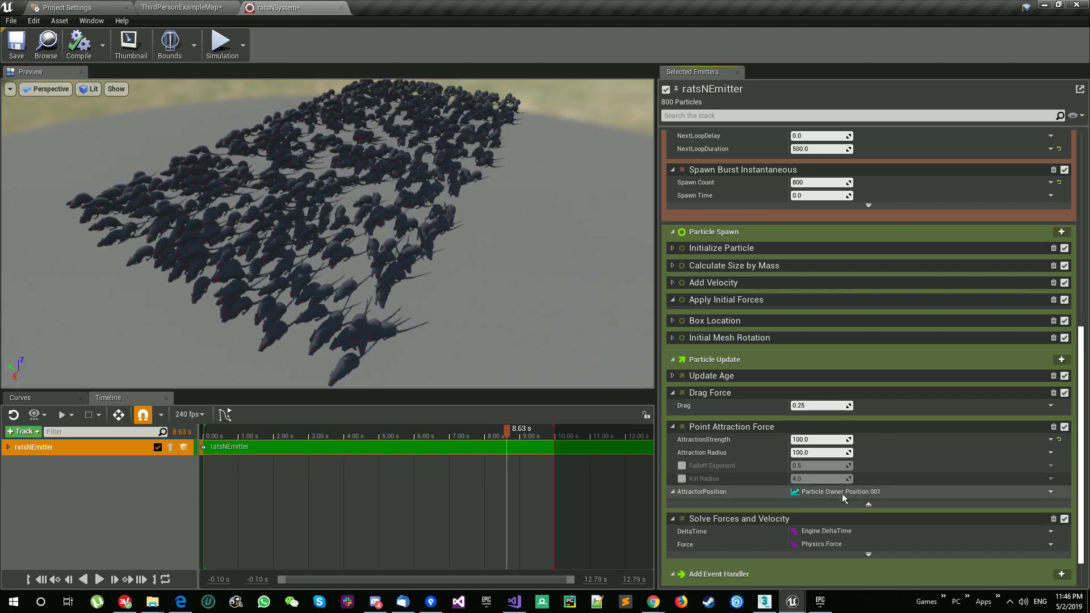
Show the system's Parameters list and dock it beside the preview.
left_click(92, 20)
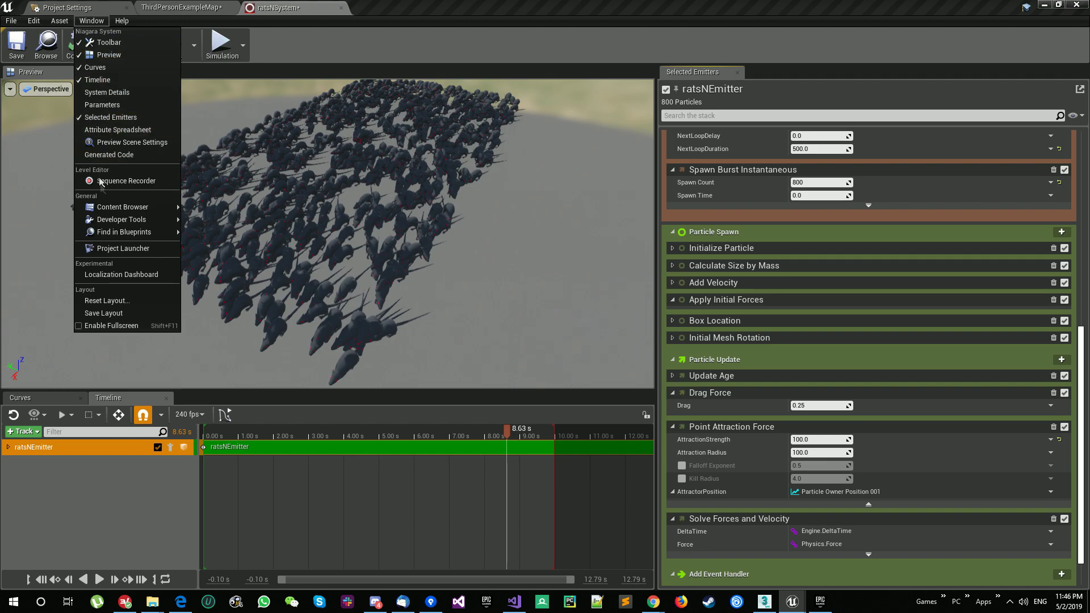
left_click(124, 108)
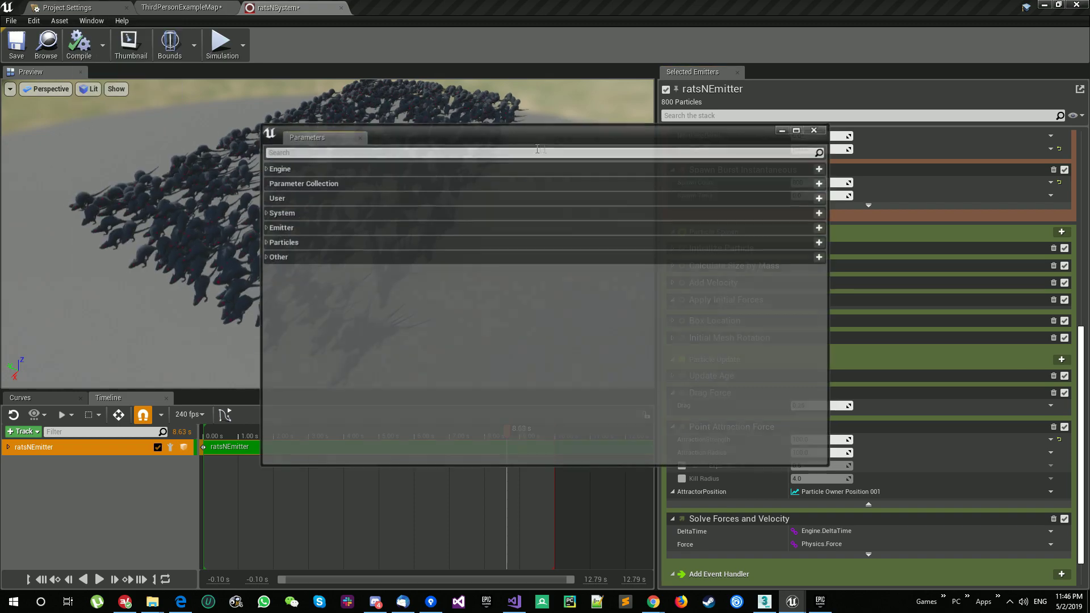
left_click_drag(468, 139, 492, 219)
Add a Vector parameter to the User parameters and save the Niagara system.
left_click(646, 133)
type("vect")
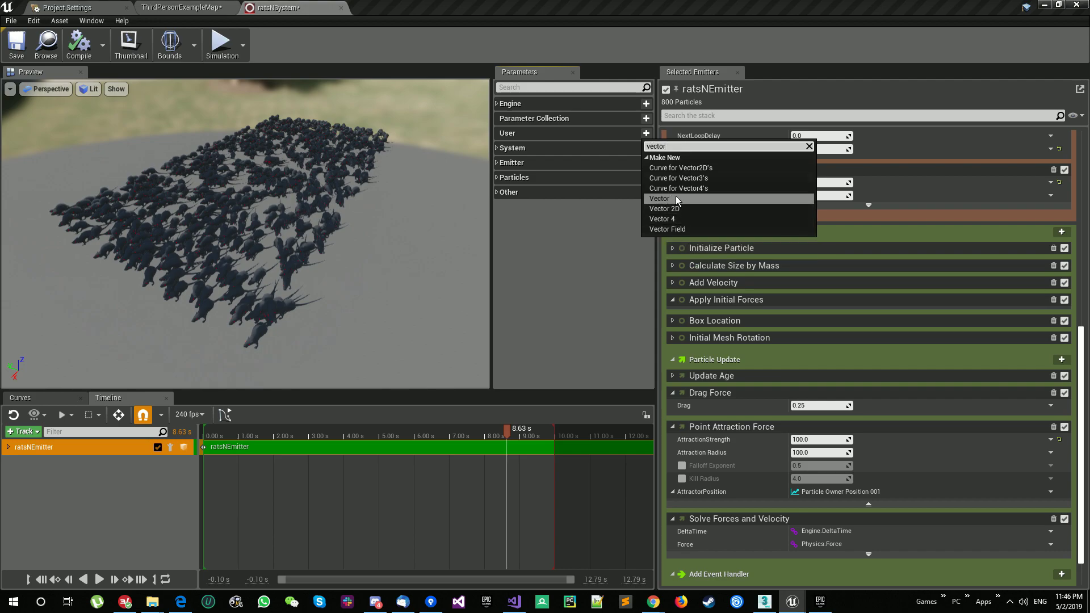
type("or")
left_click(660, 198)
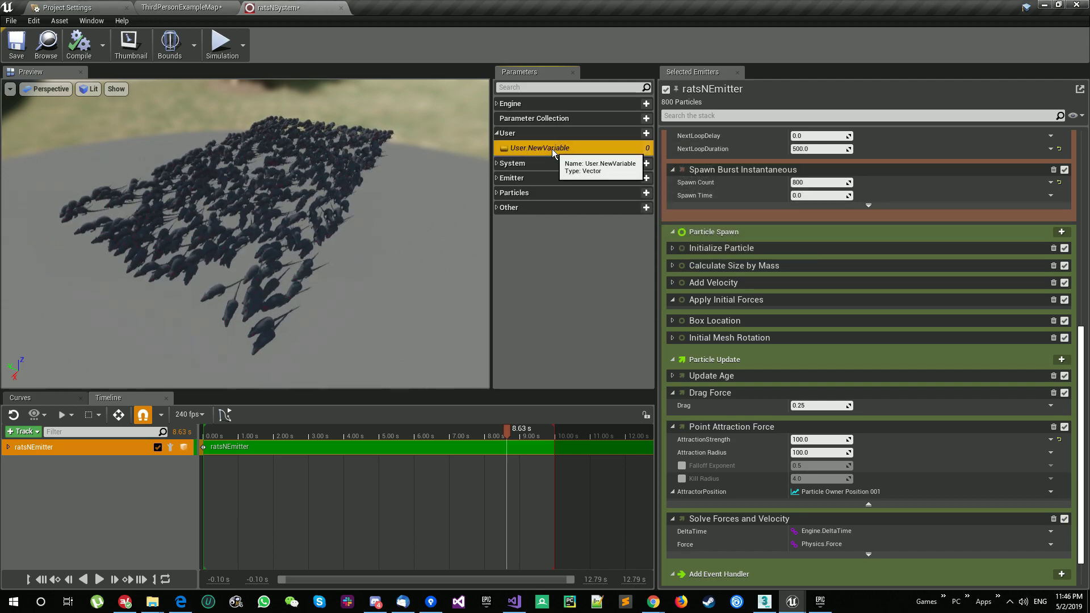
scroll(922, 237, "up", 10)
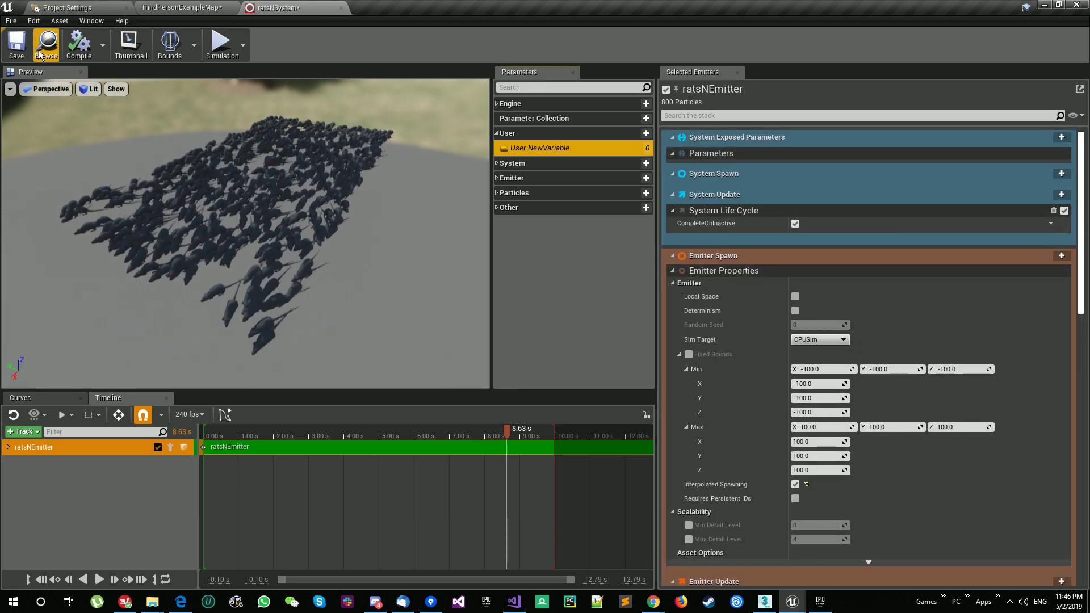
left_click(10, 48)
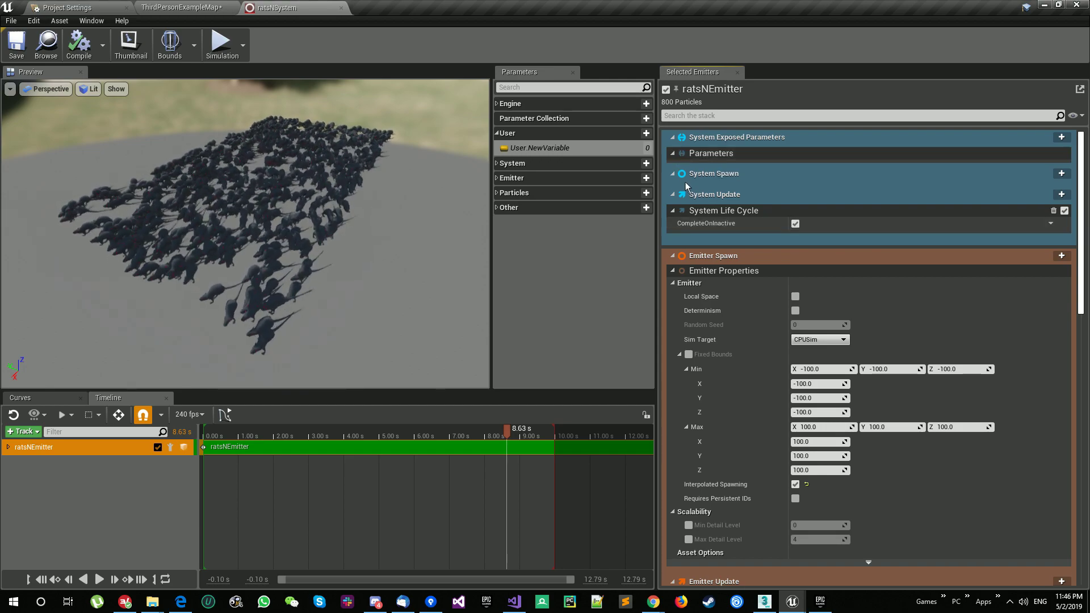
Rename the new User vector parameter as attractorPos.
left_click(556, 149)
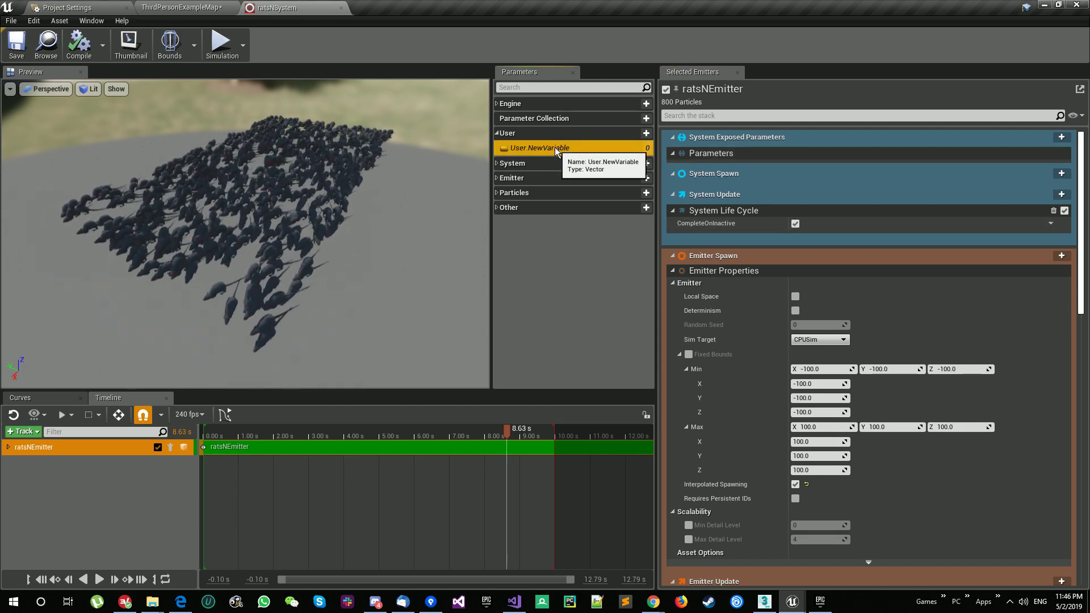
right_click(556, 151)
left_click(589, 158)
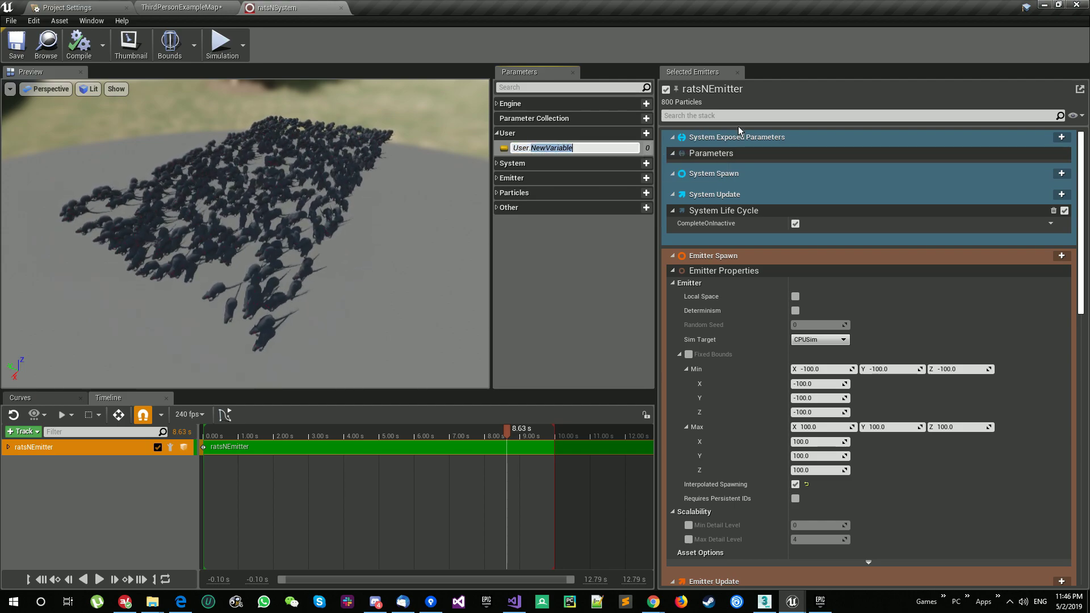
type("attractorPos")
key("Return")
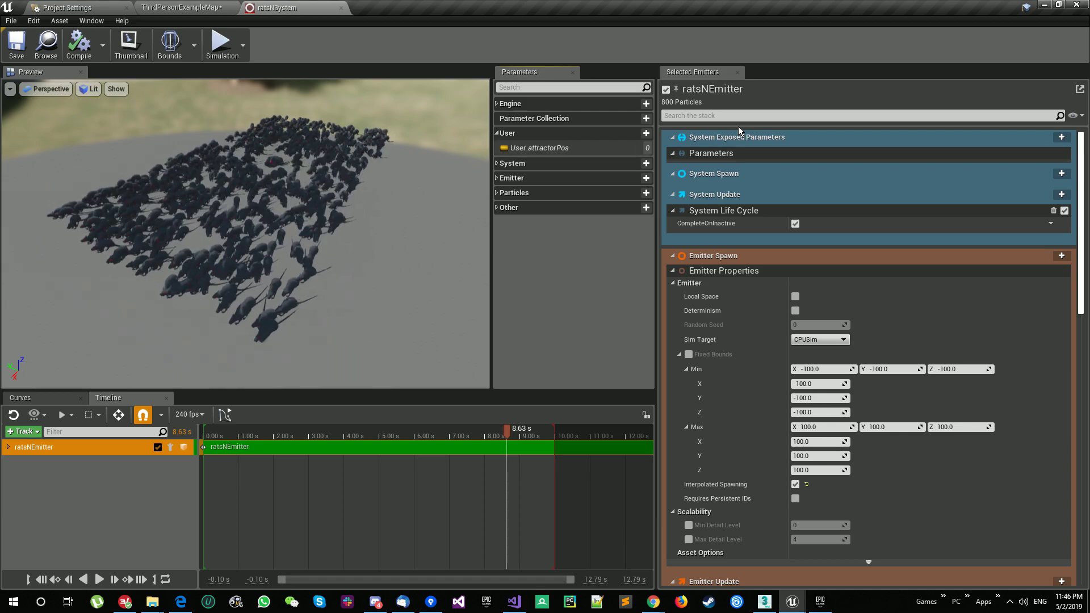
Copy the full name of the User.attractorPos parameter.
right_click(559, 147)
left_click(589, 154)
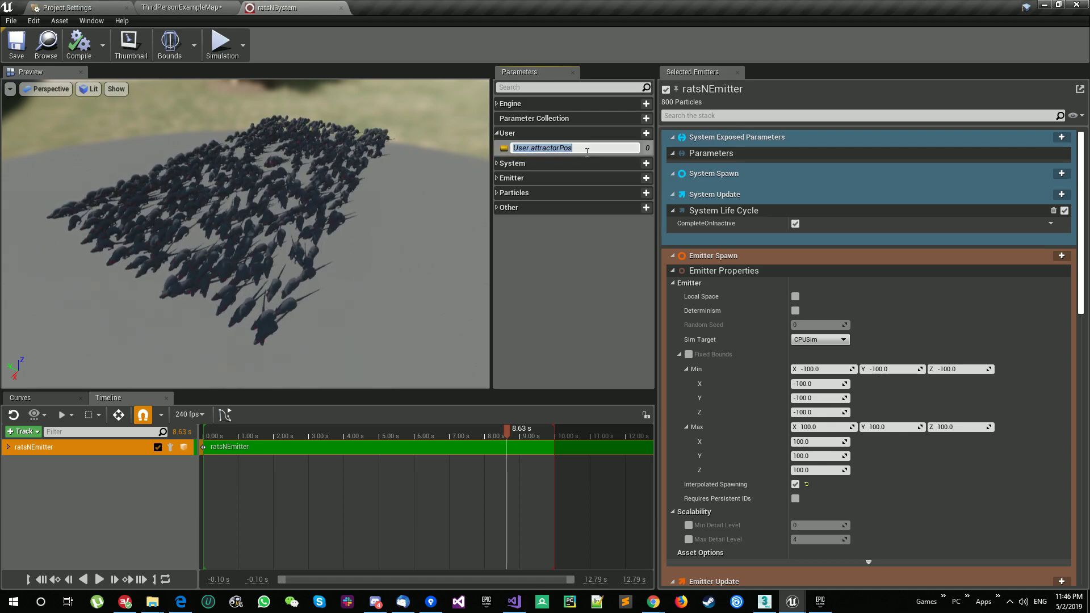
right_click(561, 148)
left_click(588, 191)
key("Return")
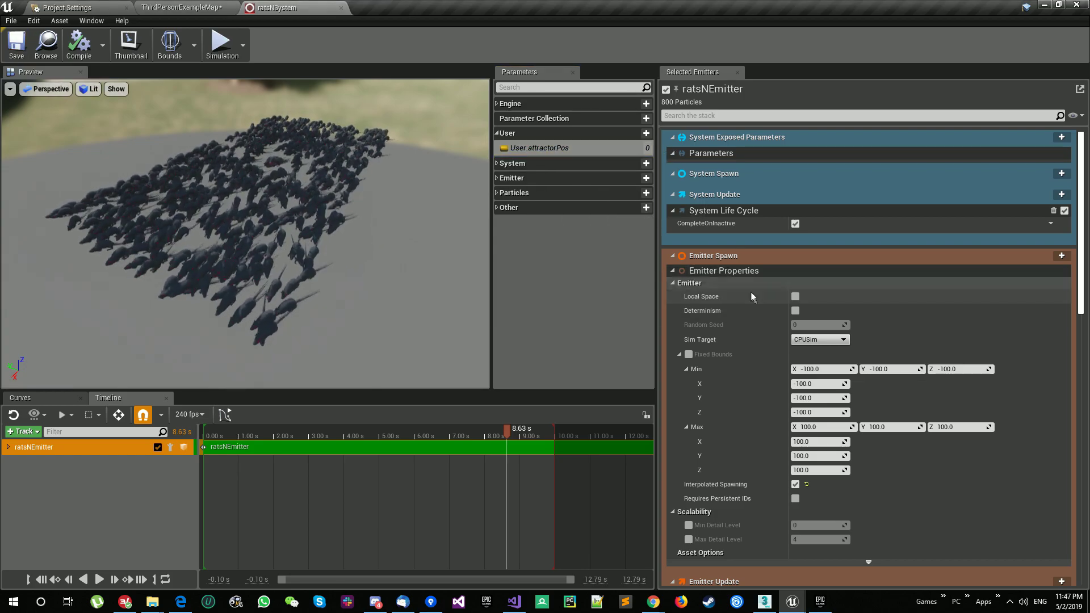
Link the Point Attraction Force's AttractorPosition to the user-exposed parameter User.attractorPos.
scroll(819, 384, "down", 12)
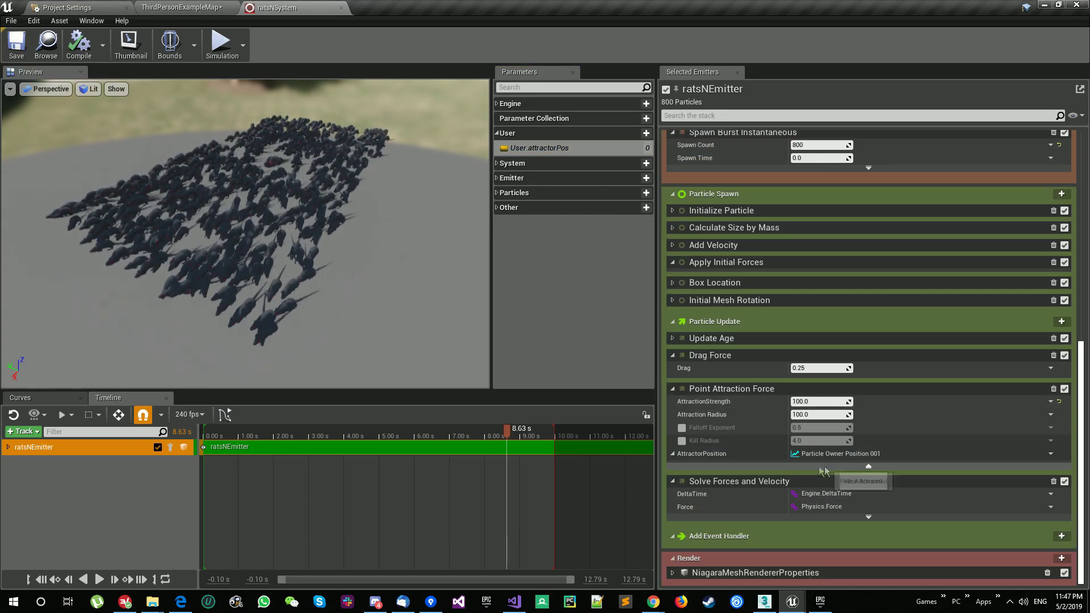
left_click(1051, 454)
left_click(922, 256)
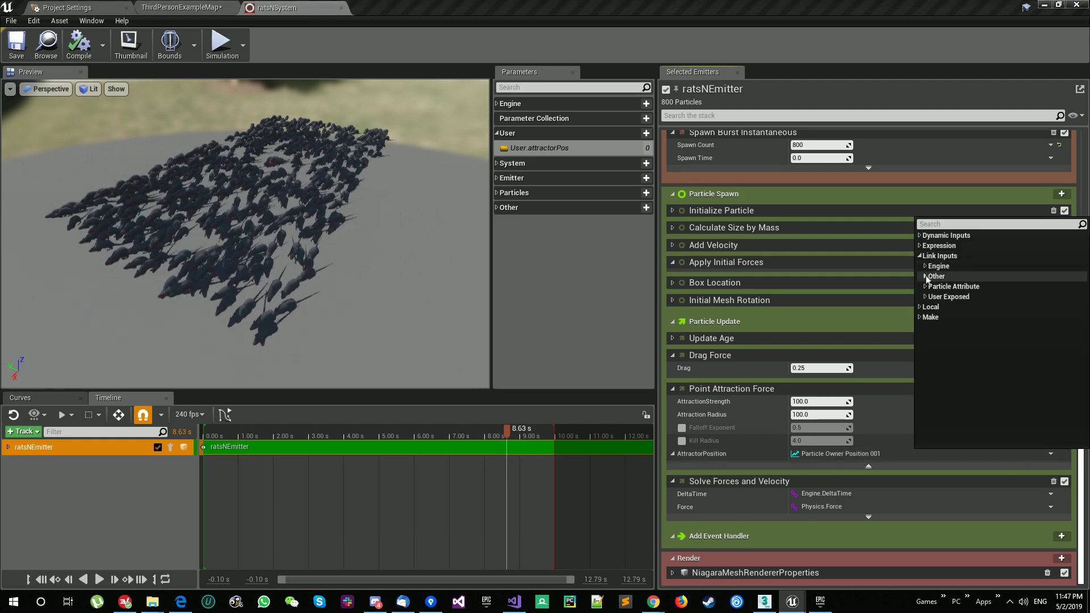
left_click(956, 307)
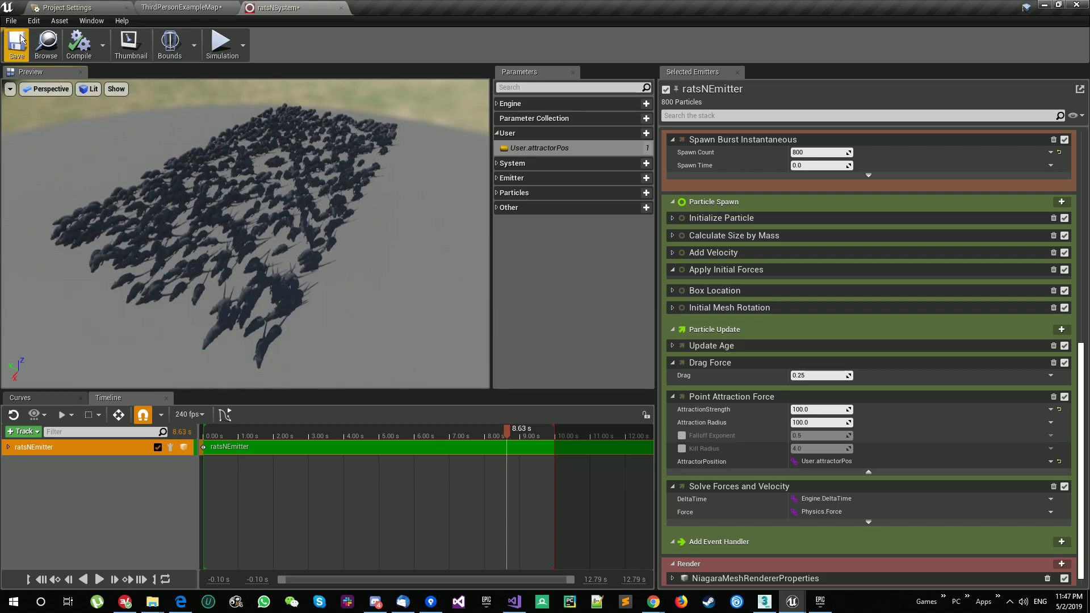
Test User.attractorPos with X values of 100 and 10, and set X back to 0.
scroll(812, 231, "up", 15)
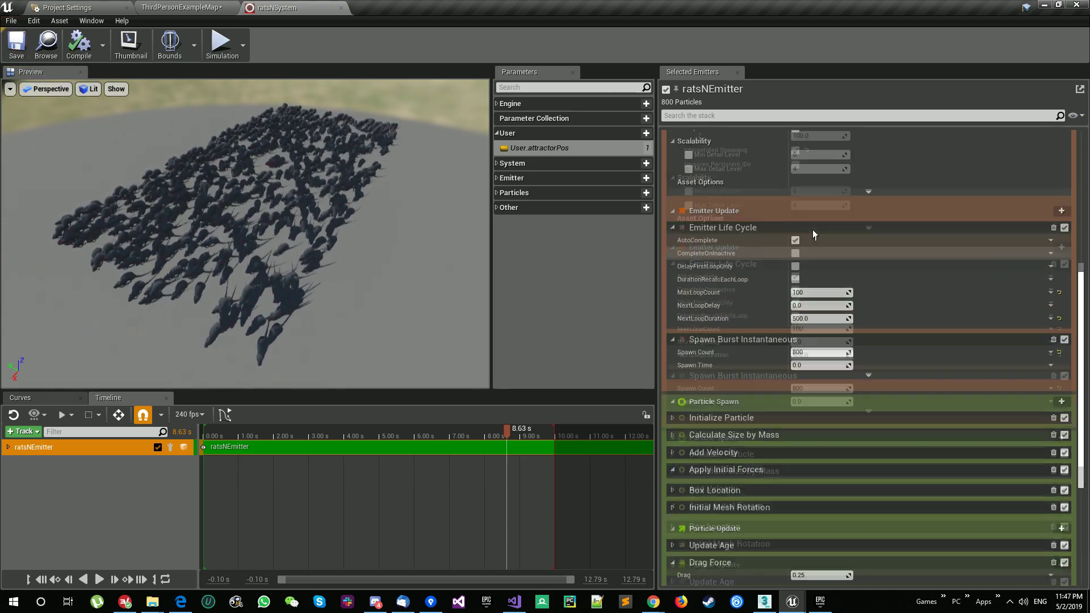
left_click(835, 167)
type("100")
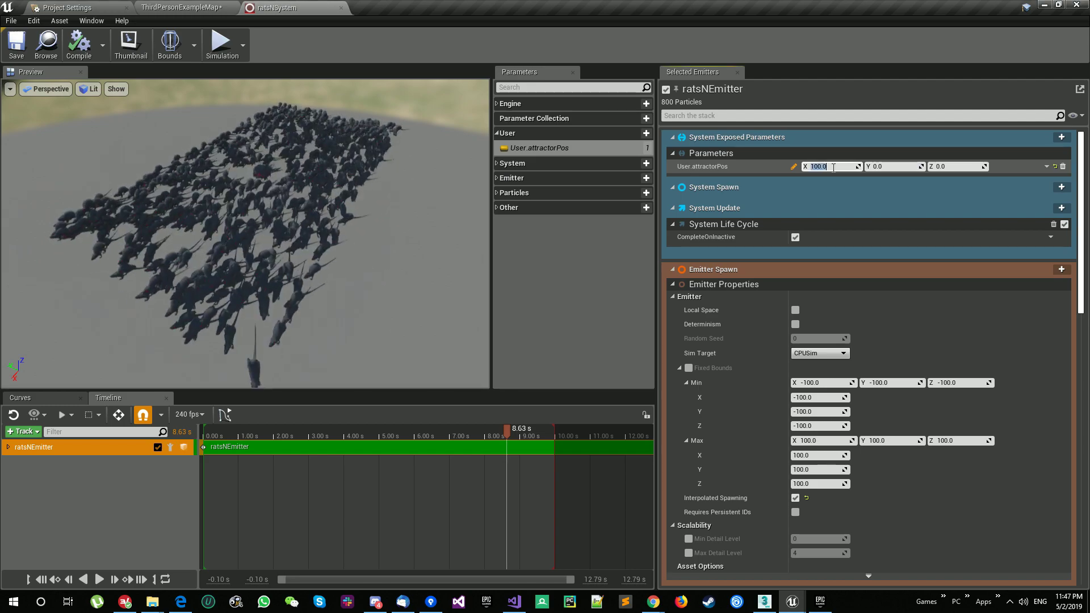
key("Return")
type("10")
key("Return")
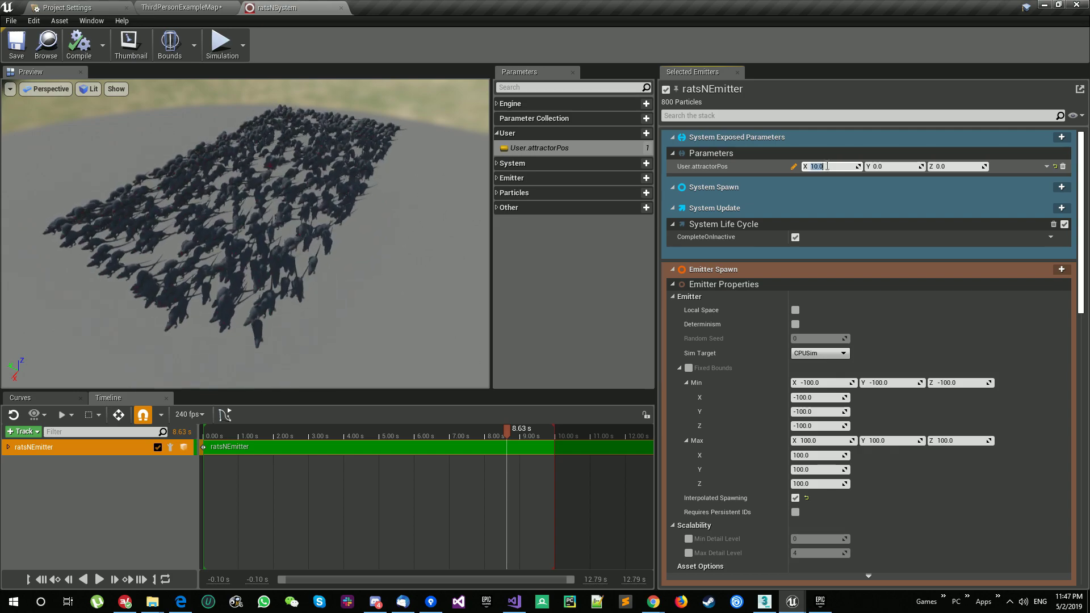
type("0")
key("Return")
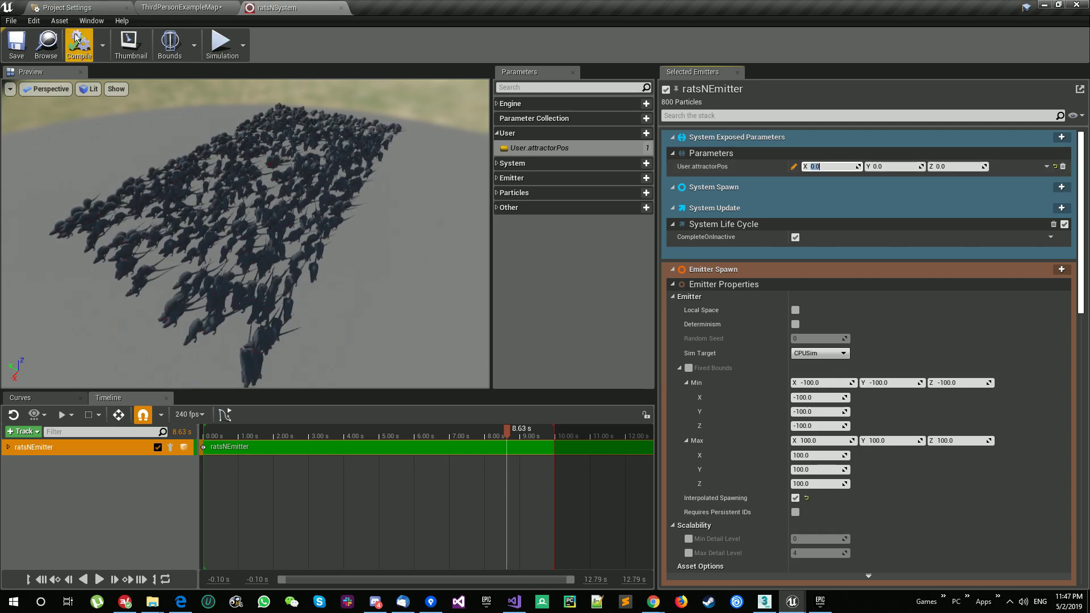
Save the Niagara system and place ratsNSystem on the open floor near the walls in ThirdPersonExampleMap.
left_click(17, 44)
left_click(187, 8)
right_click_drag(482, 238, 681, 307)
mouse_move(277, 363)
right_mouse_down()
mouse_move(267, 312)
mouse_move(278, 364)
right_mouse_up()
left_click_drag(480, 453, 502, 250)
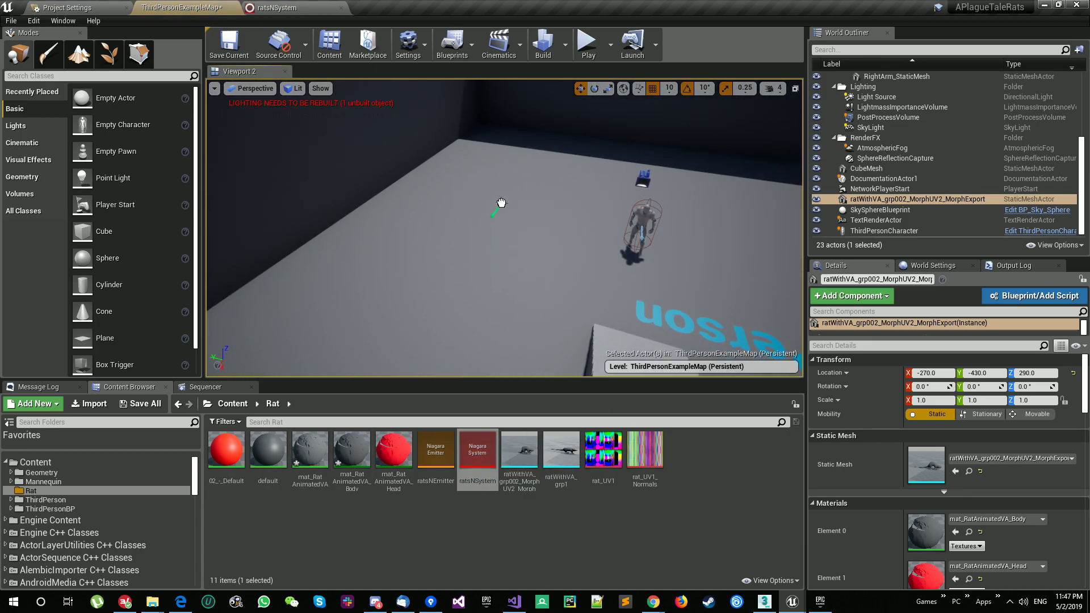
left_click_drag(501, 204, 501, 205)
right_click_drag(502, 204, 496, 183)
key("a")
left_click_drag(496, 183, 492, 178)
Reassign ratsNSystem as the placed actor's Niagara System Asset and save the modified level.
left_click_drag(477, 443, 918, 480)
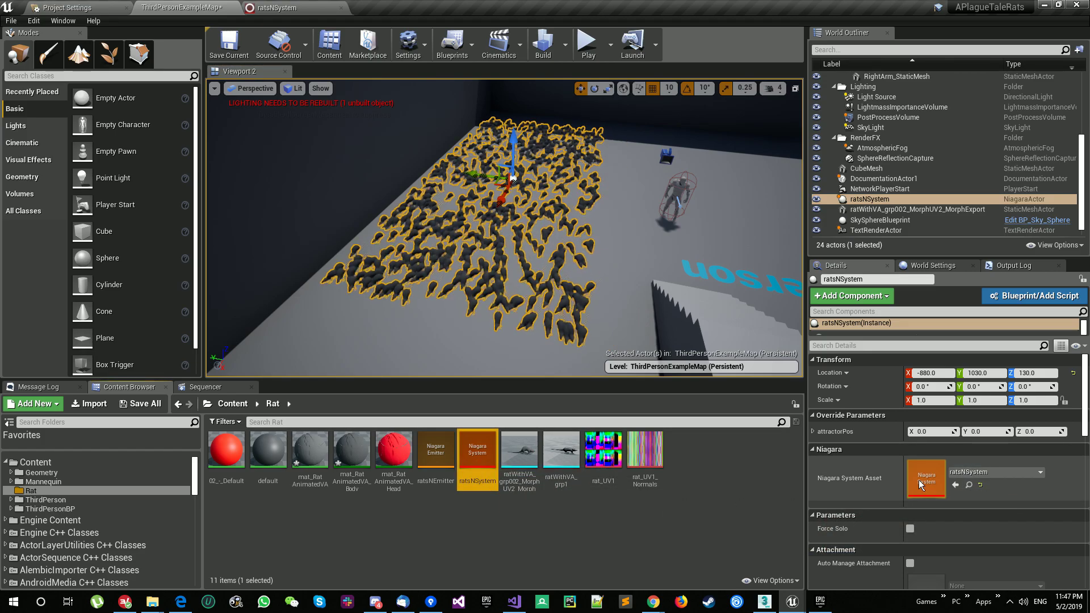
left_click(143, 404)
left_click(646, 405)
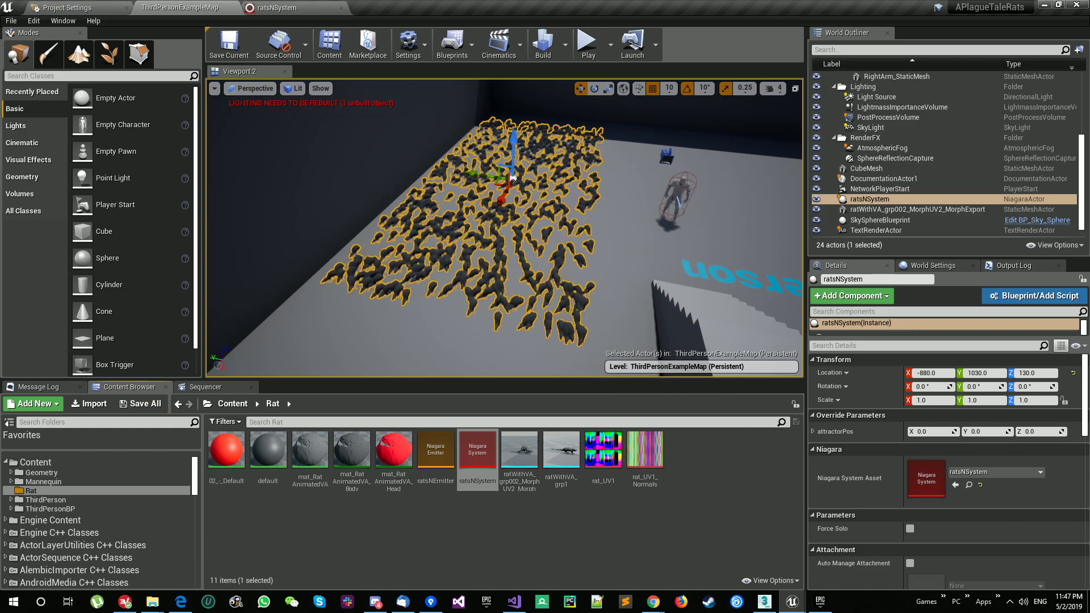
Play the level, run the character through the rats to check how they sit on the floor, and stop playing.
key("alt+p")
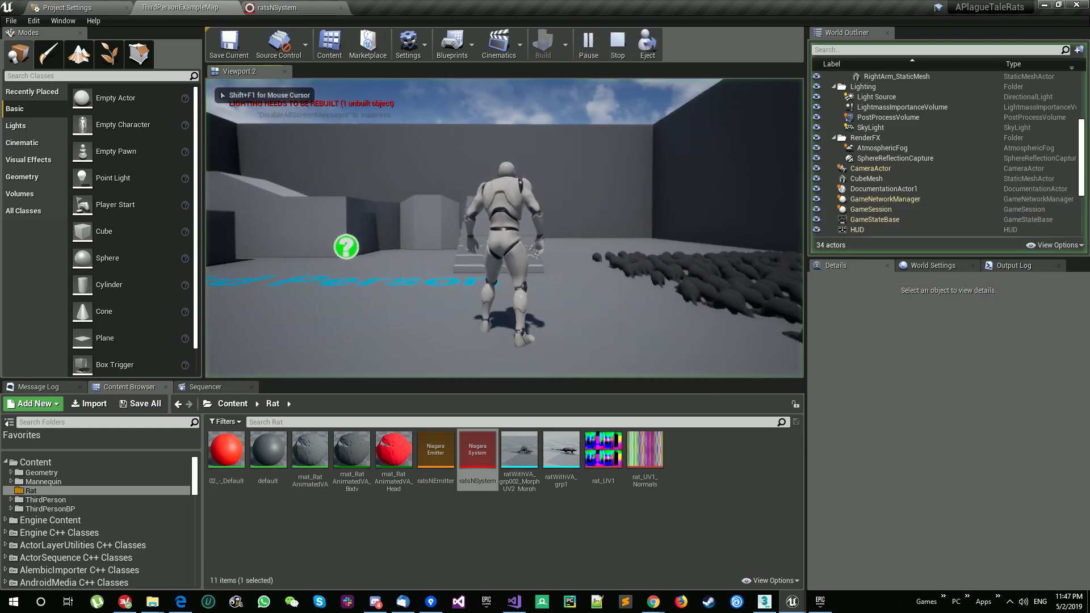
key("w")
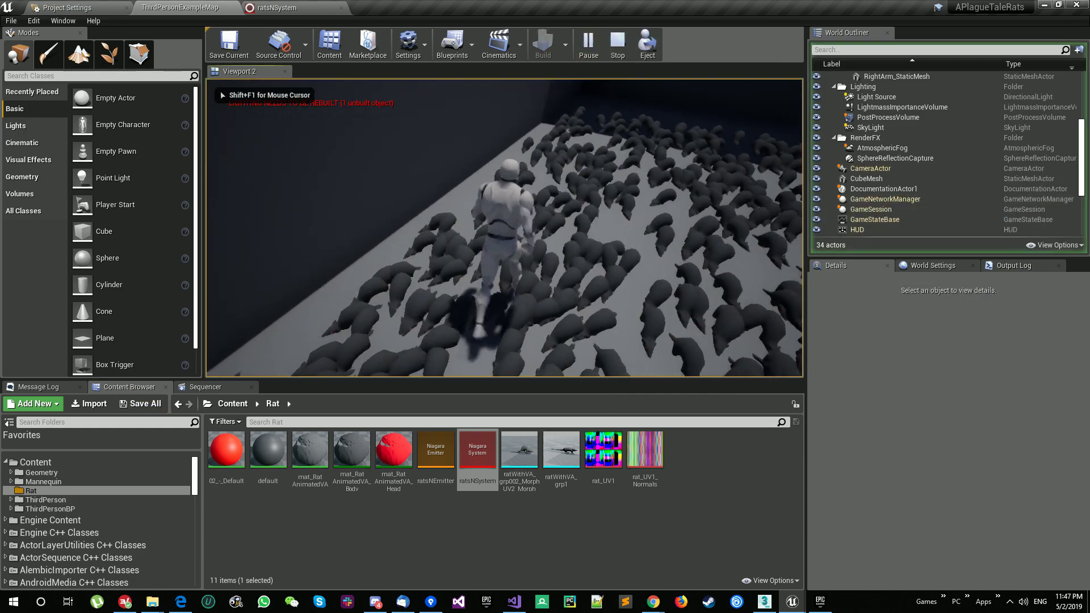
key("d")
key("s")
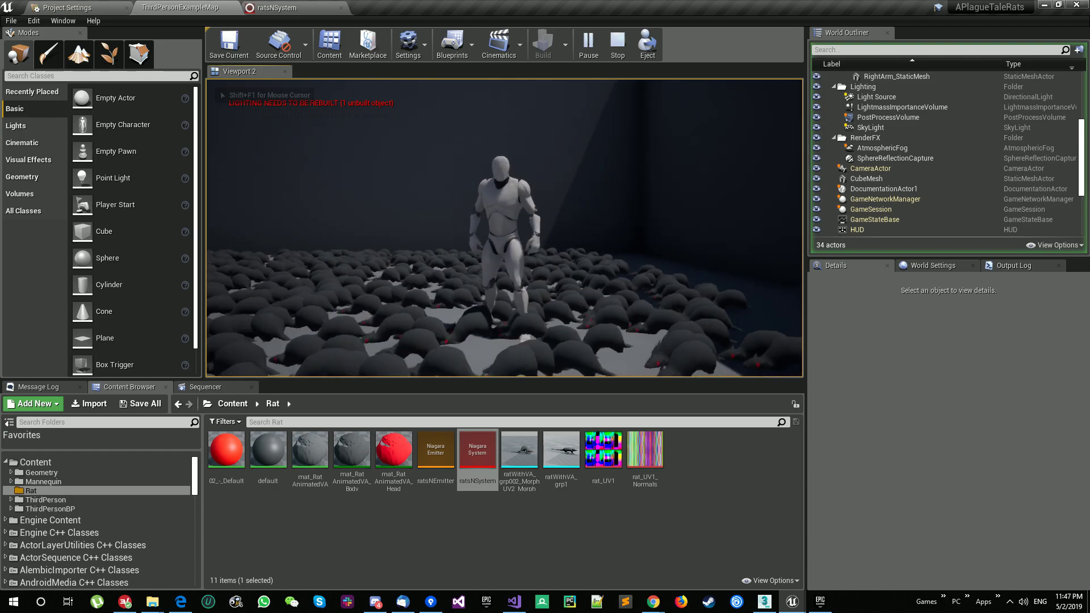
key("s")
key("Escape")
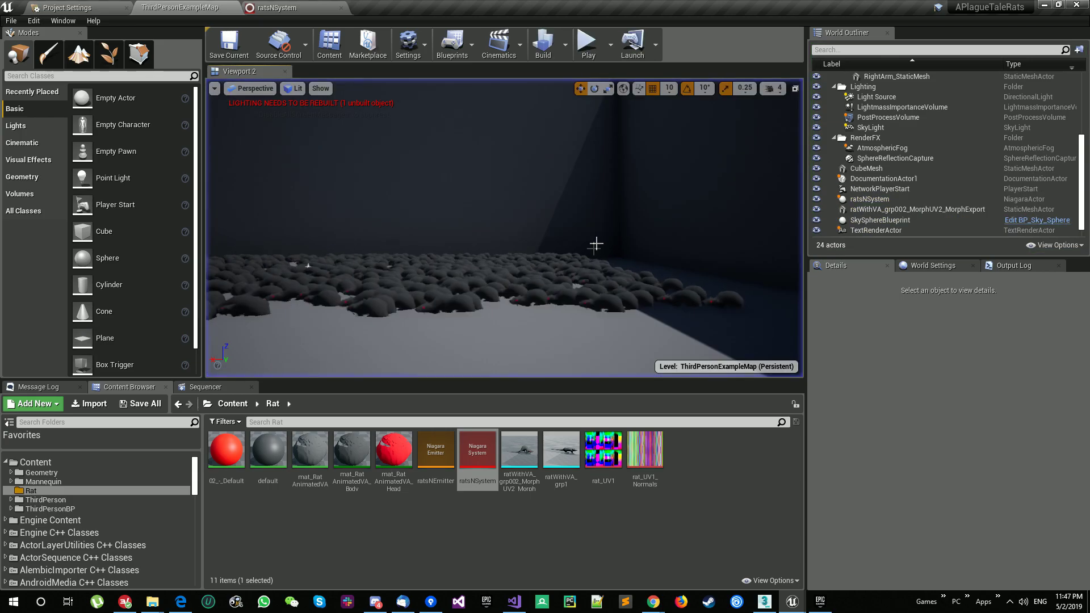
Raise the ratsNSystem actor to a Z location of about 137.7 without grid snapping and reassign its Niagara System Asset.
left_click(533, 293)
left_click_drag(306, 249, 308, 248)
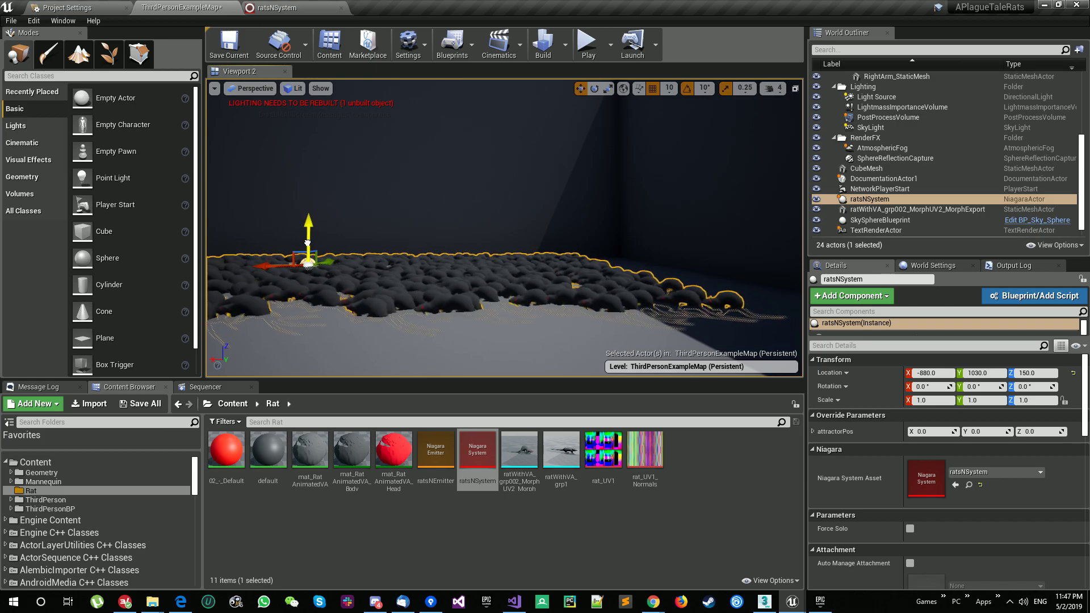
left_click_drag(481, 459, 924, 487)
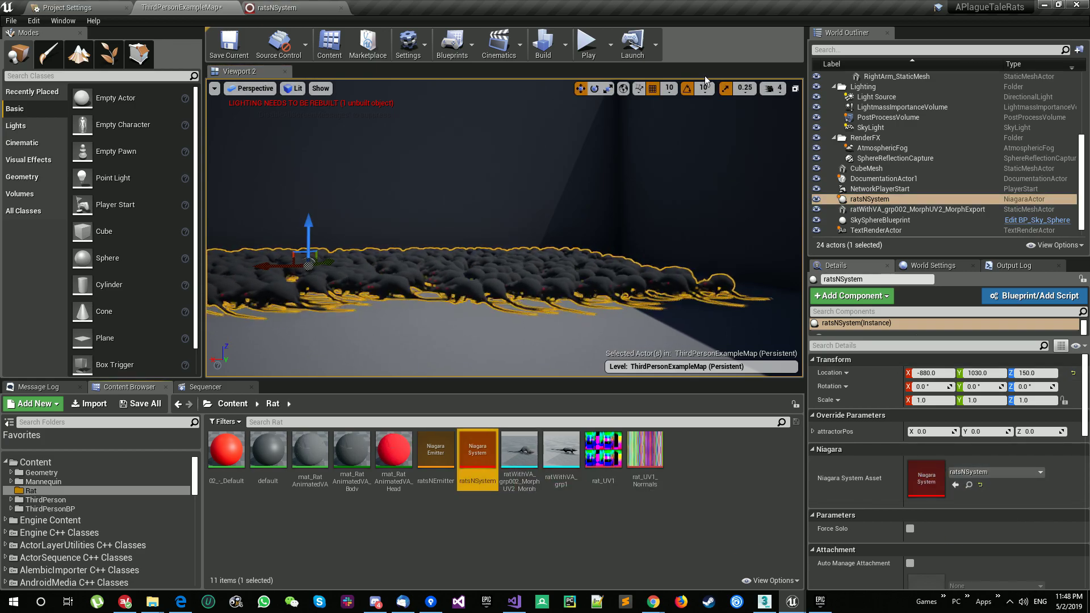
left_click_drag(309, 230, 307, 235)
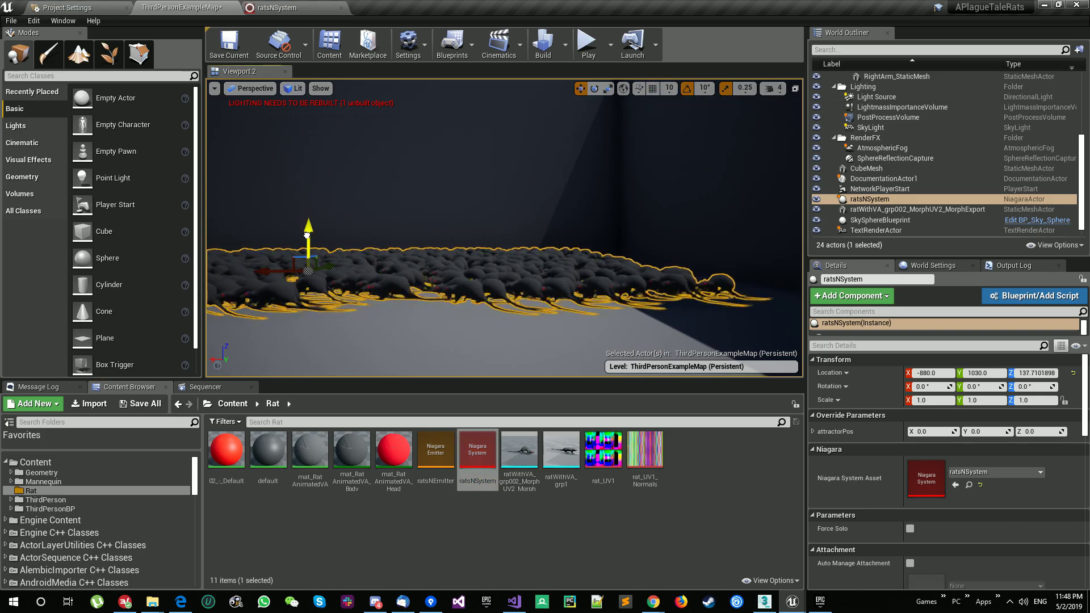
left_click_drag(477, 458, 925, 480)
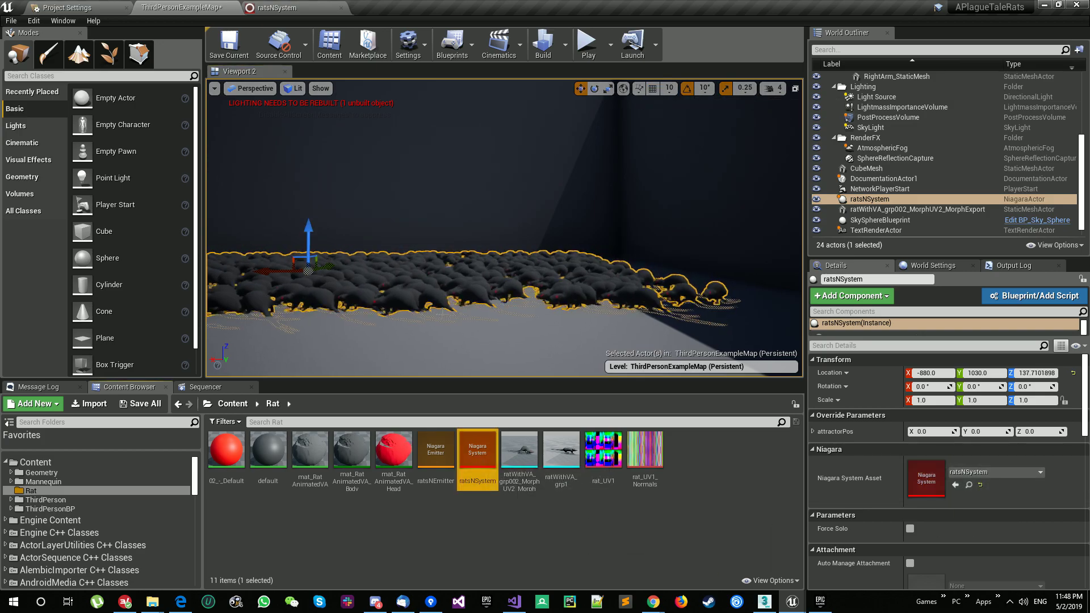
Save the ThirdPersonExampleMap level and view the rats on the floor from above.
left_click(146, 405)
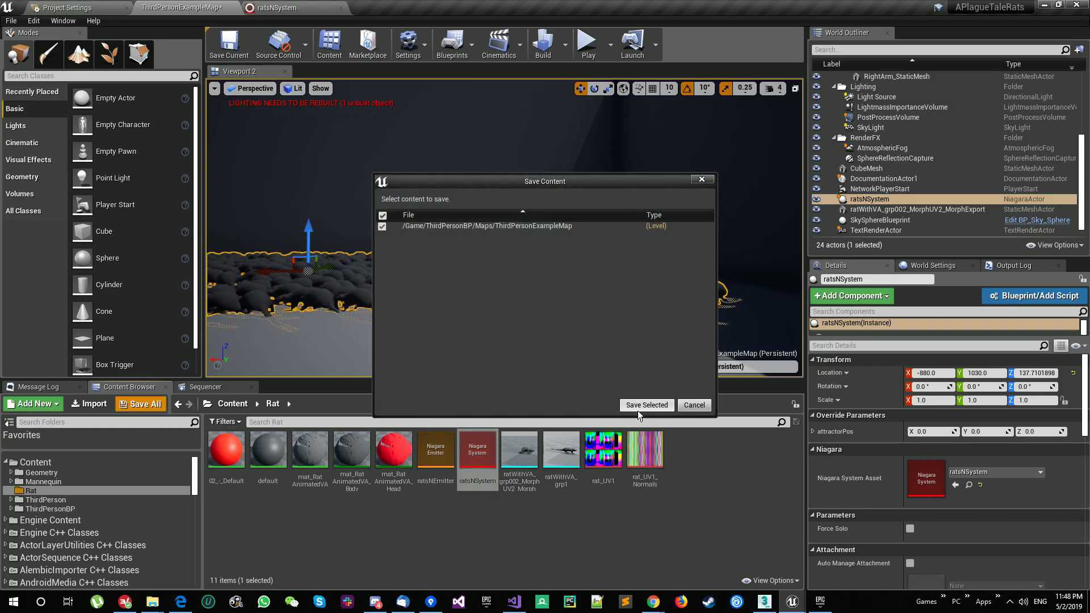
left_click(645, 407)
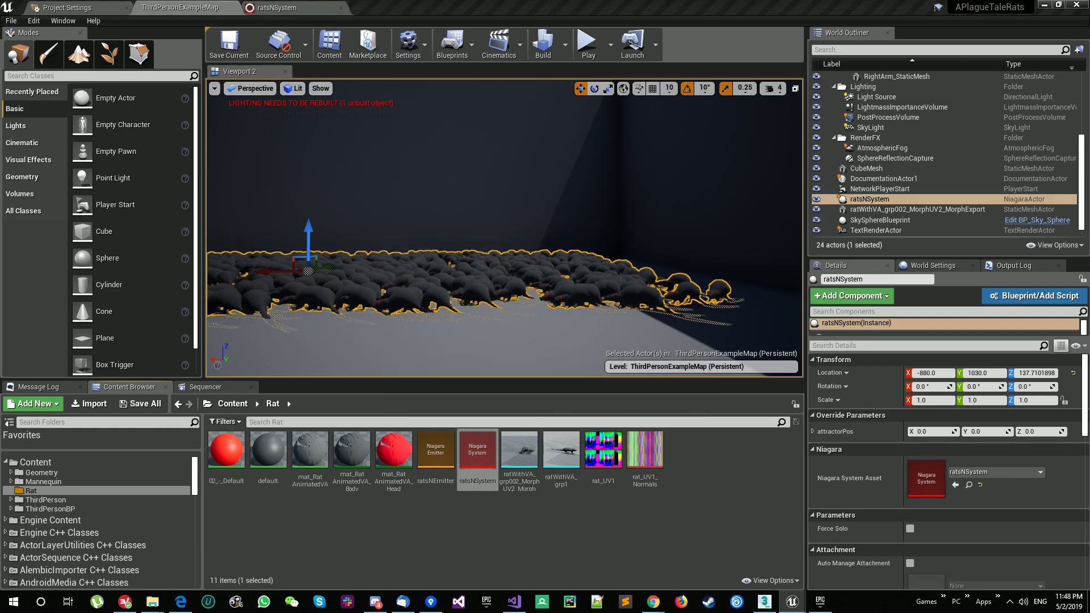
mouse_move(579, 214)
right_mouse_down()
mouse_move(579, 267)
mouse_move(580, 214)
right_mouse_up()
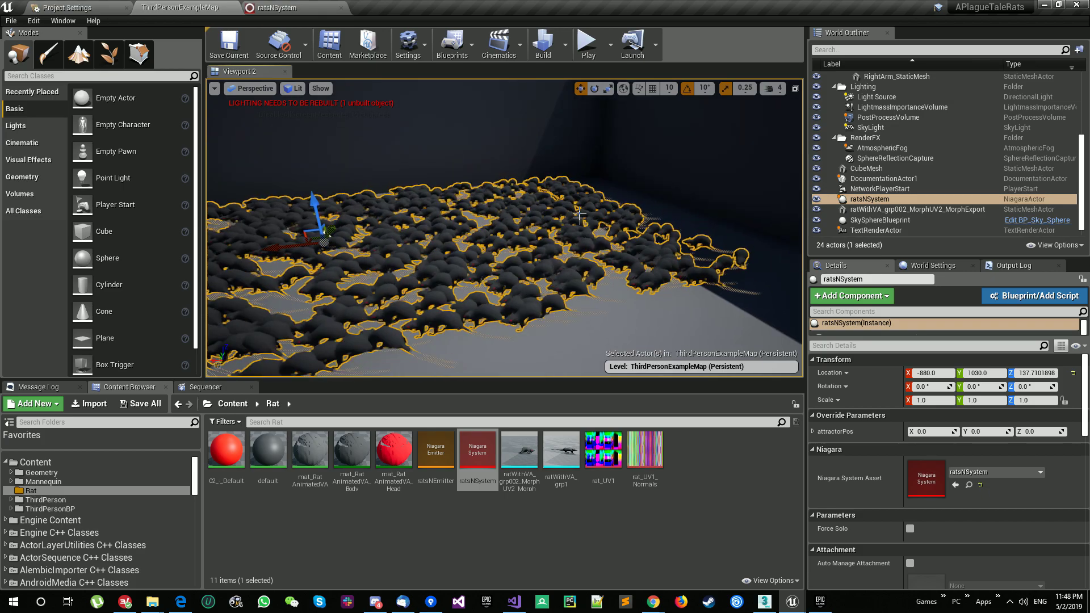
Select the ThirdPersonCharacter actor in the level and open the Level Blueprint.
left_click(715, 222)
right_click_drag(714, 221, 557, 233)
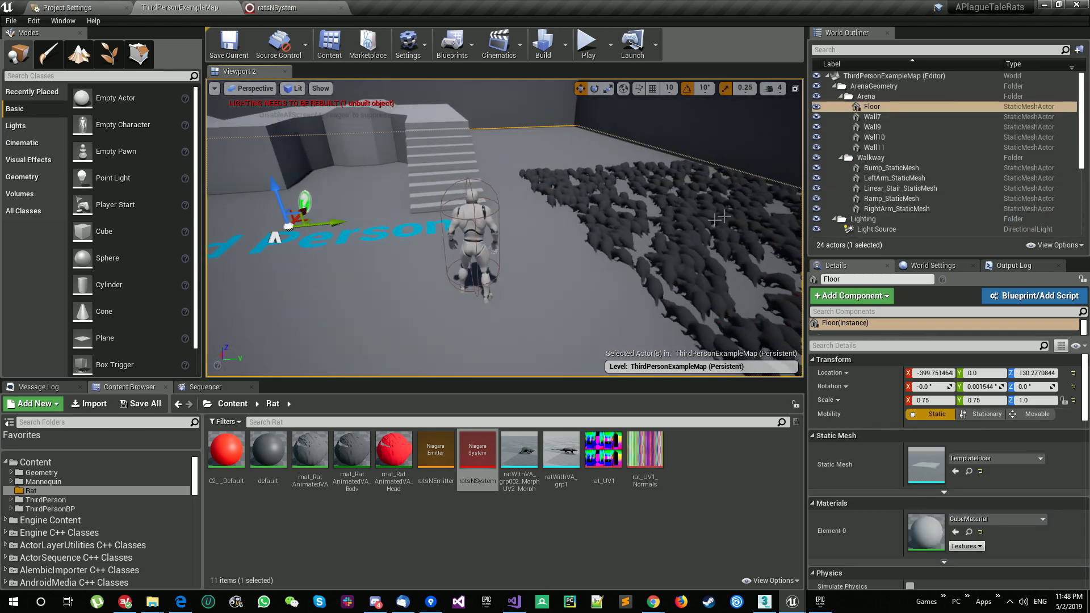
left_click(470, 220)
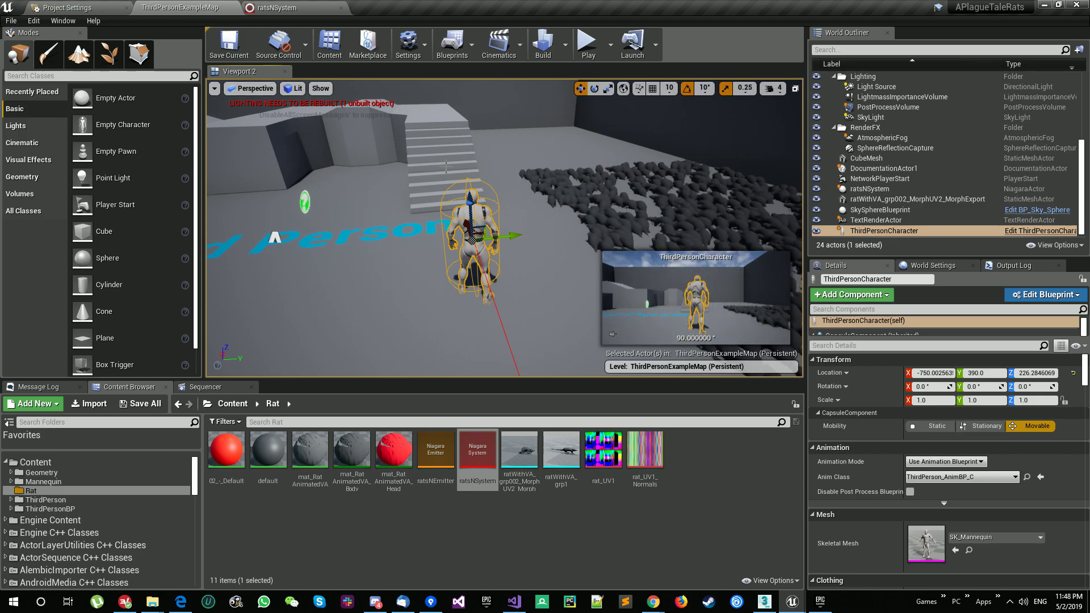
left_click(453, 42)
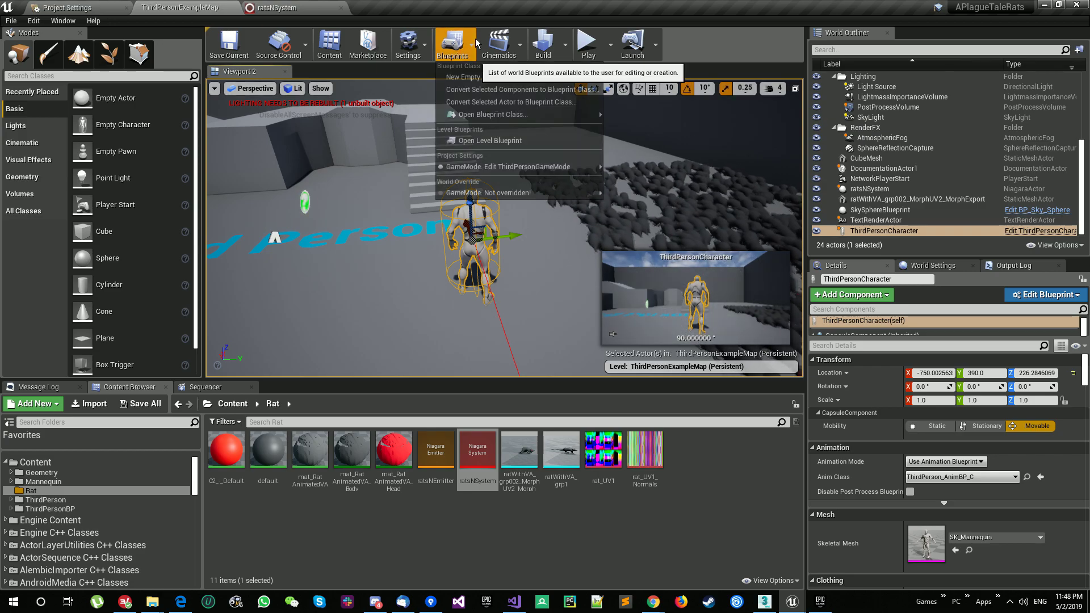
left_click(523, 143)
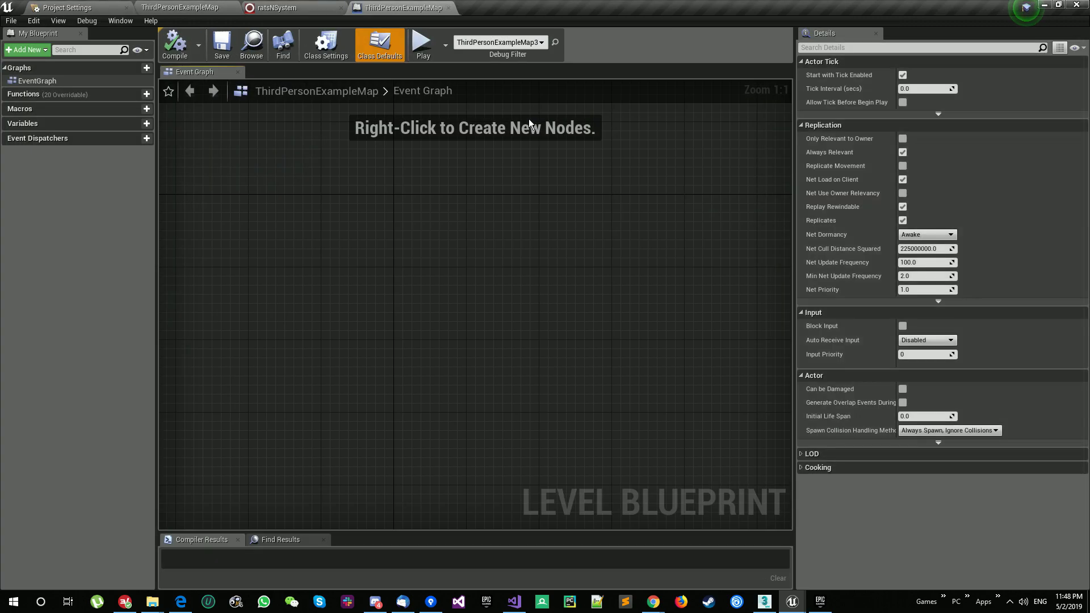
Add a reference node to ThirdPersonCharacter in the Level Blueprint's event graph and position it.
right_click(361, 250)
double_click(425, 295)
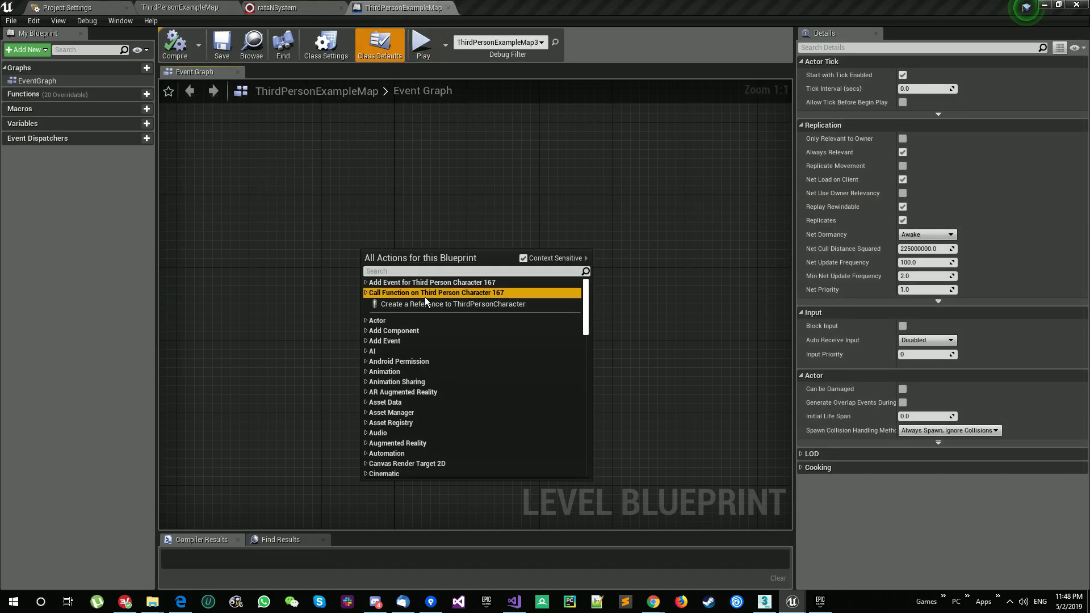
left_click(273, 239)
right_click(425, 219)
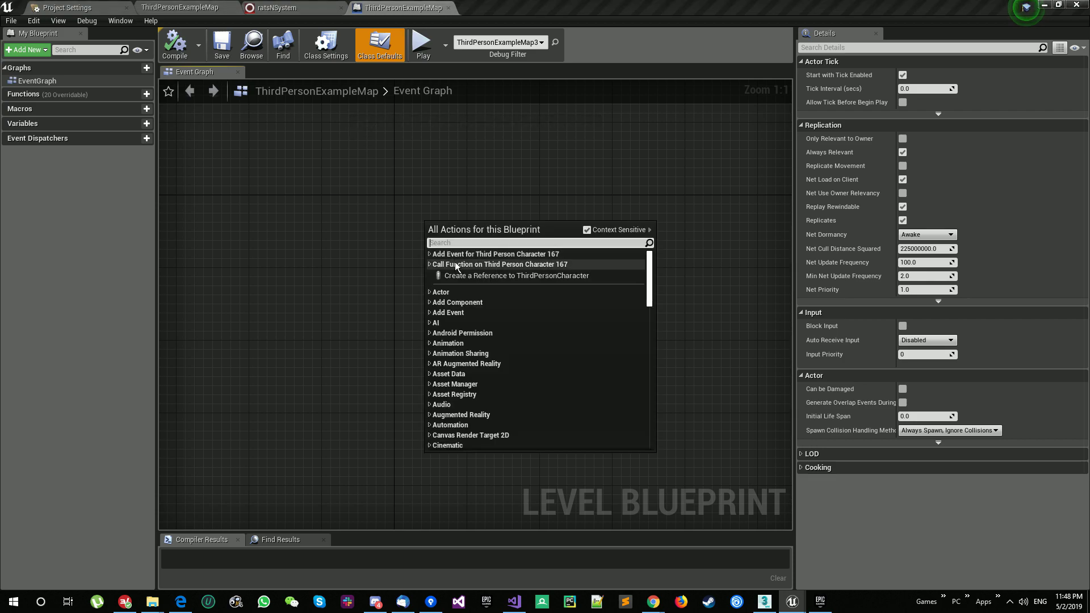
left_click(463, 276)
left_click_drag(453, 227, 357, 287)
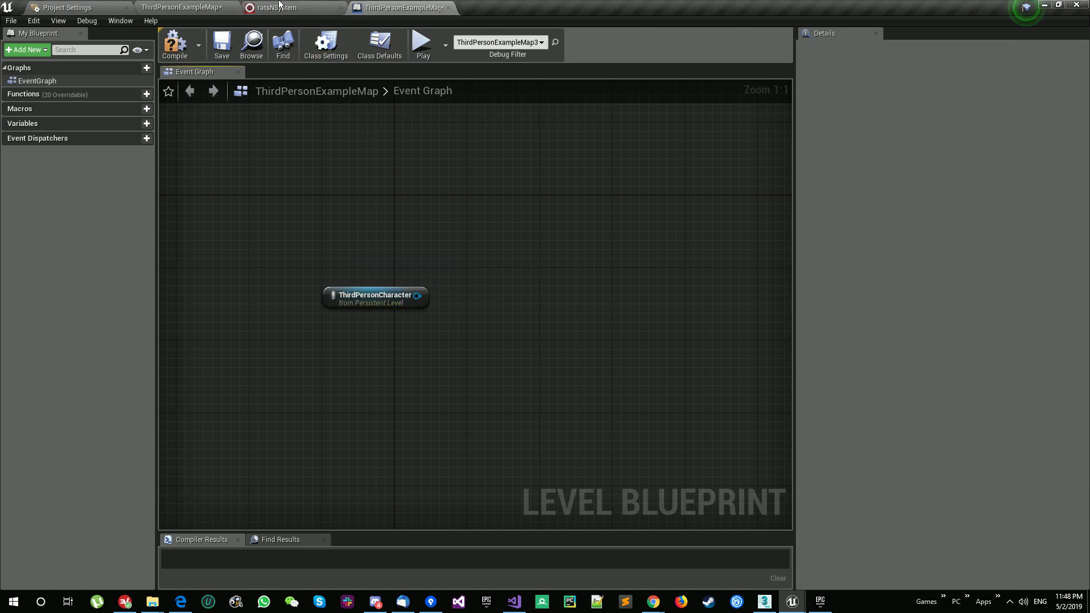
Select the ratsNSystem actor in the level and place its reference node above the ThirdPersonCharacter node in the Level Blueprint.
left_click(182, 7)
left_click(606, 202)
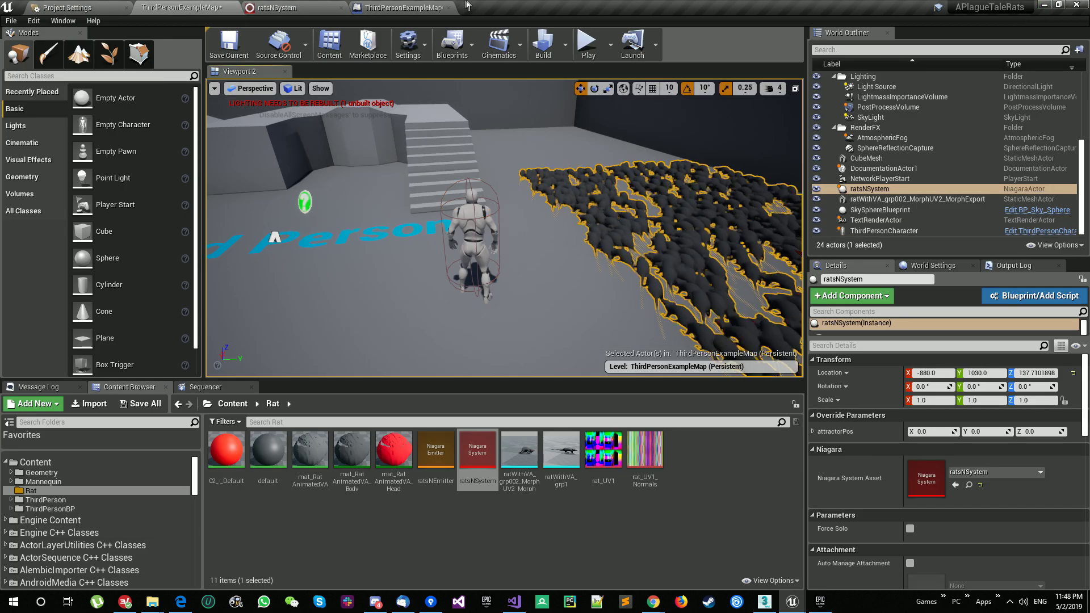
left_click(400, 7)
right_click(448, 222)
left_click(493, 278)
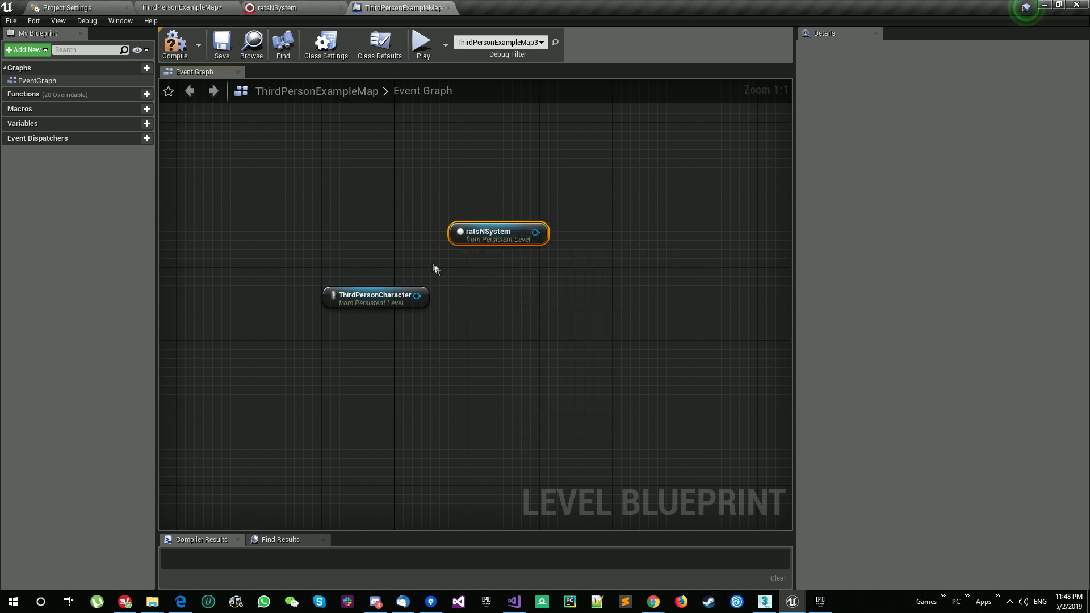
left_click_drag(478, 225, 354, 259)
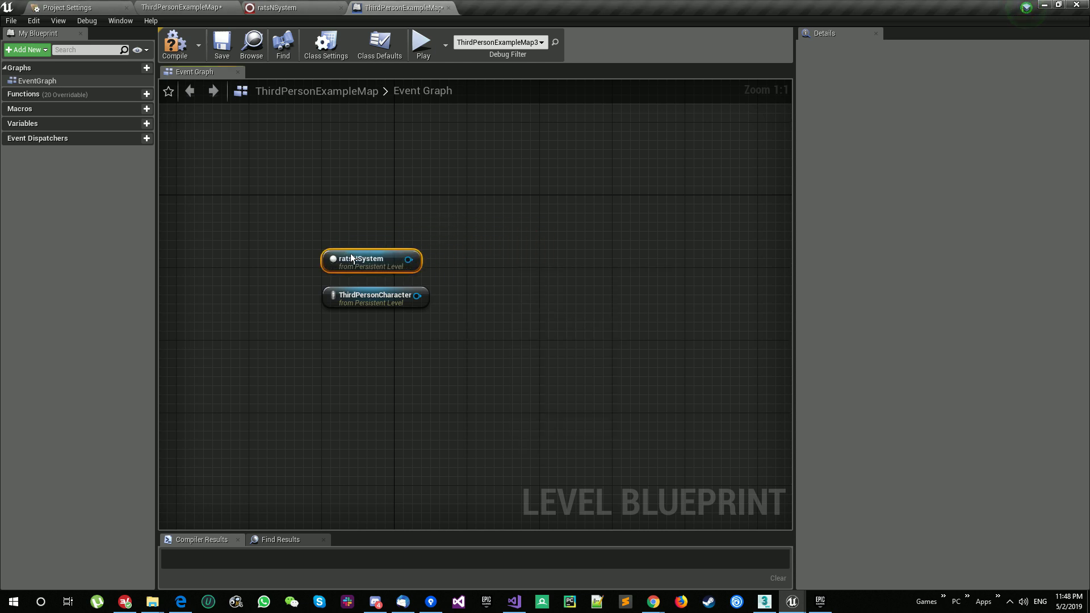
Add an Event Tick node and place it above the two actor reference nodes.
right_click(428, 209)
type("eventtick")
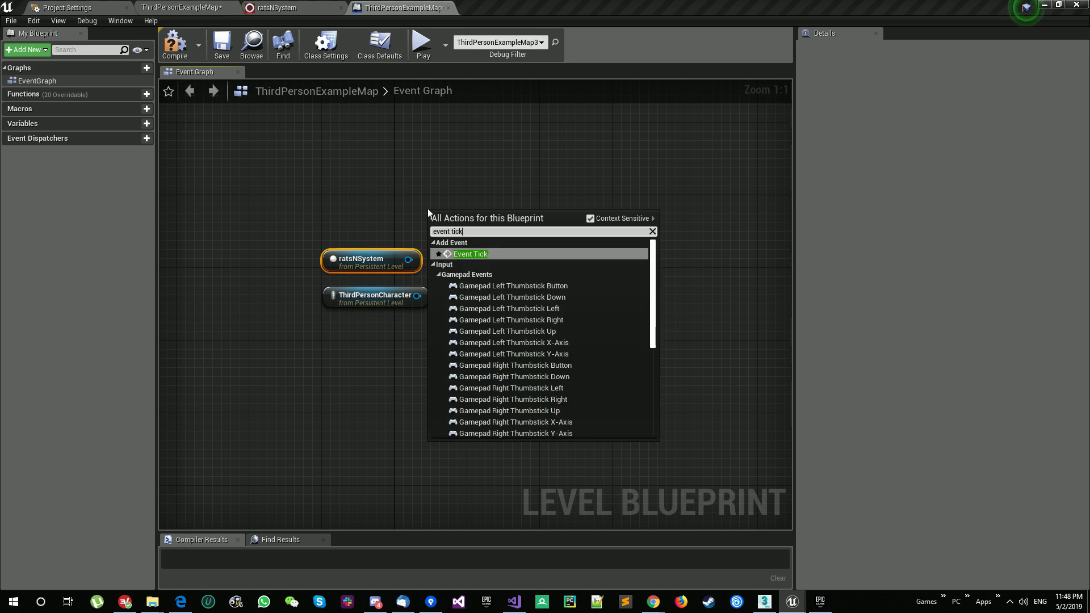
key("Return")
left_click_drag(444, 210, 364, 193)
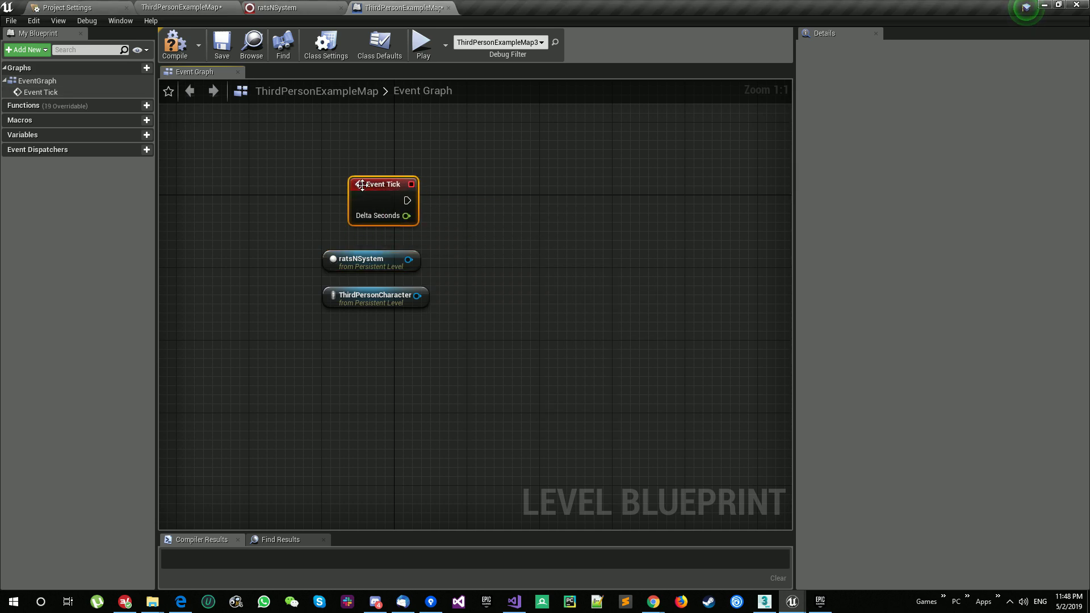
left_click(514, 235)
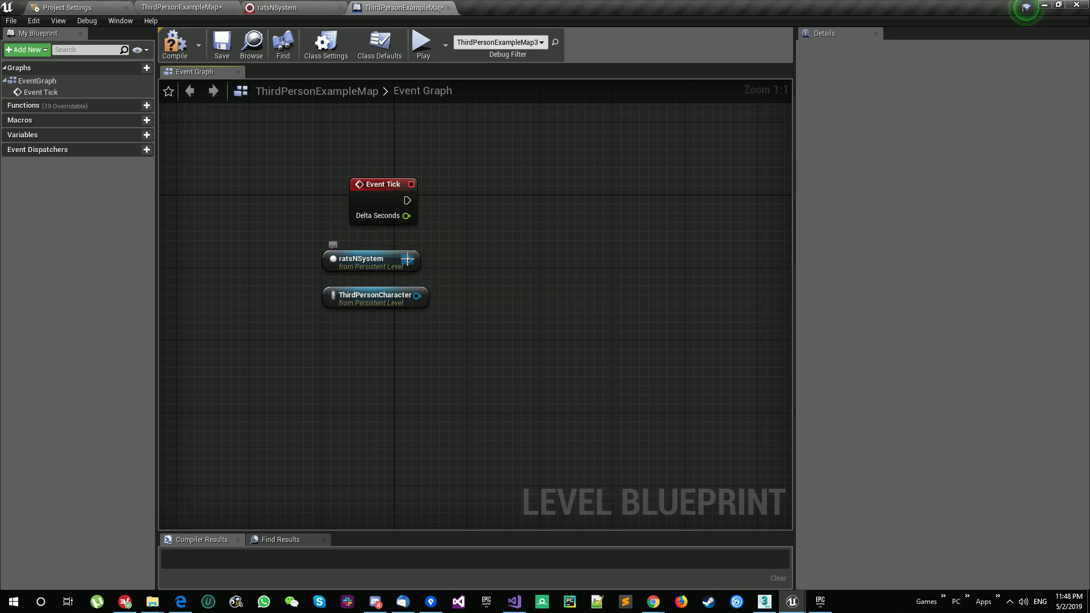
Add a Set Niagara Variable (Vector3) node from the ratsNSystem reference, run it from Event Tick and align the two nodes.
left_click_drag(522, 256, 533, 252)
type("set n")
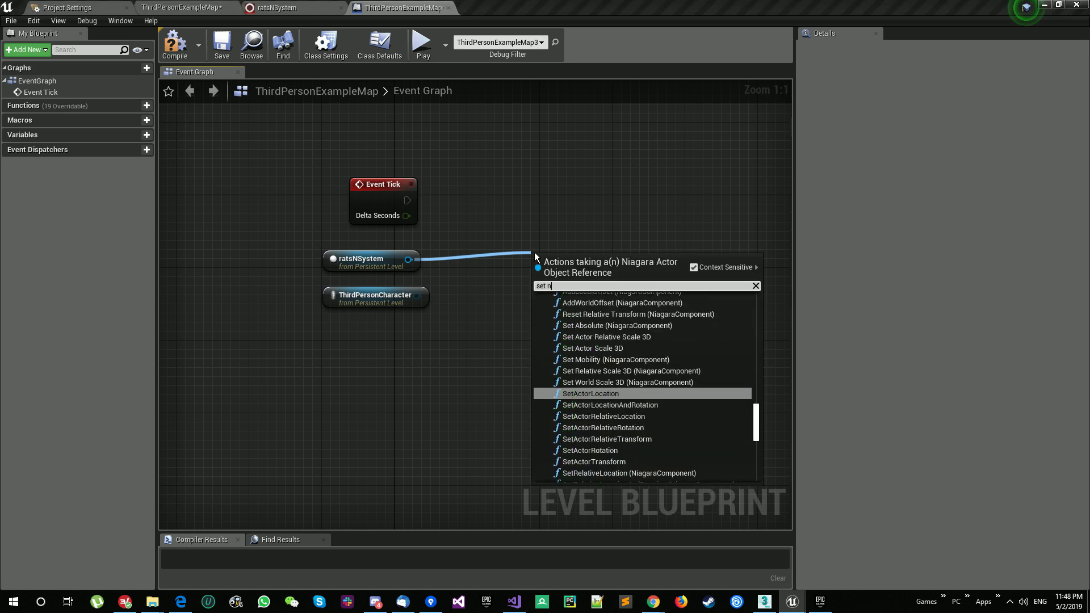
type("iagar ")
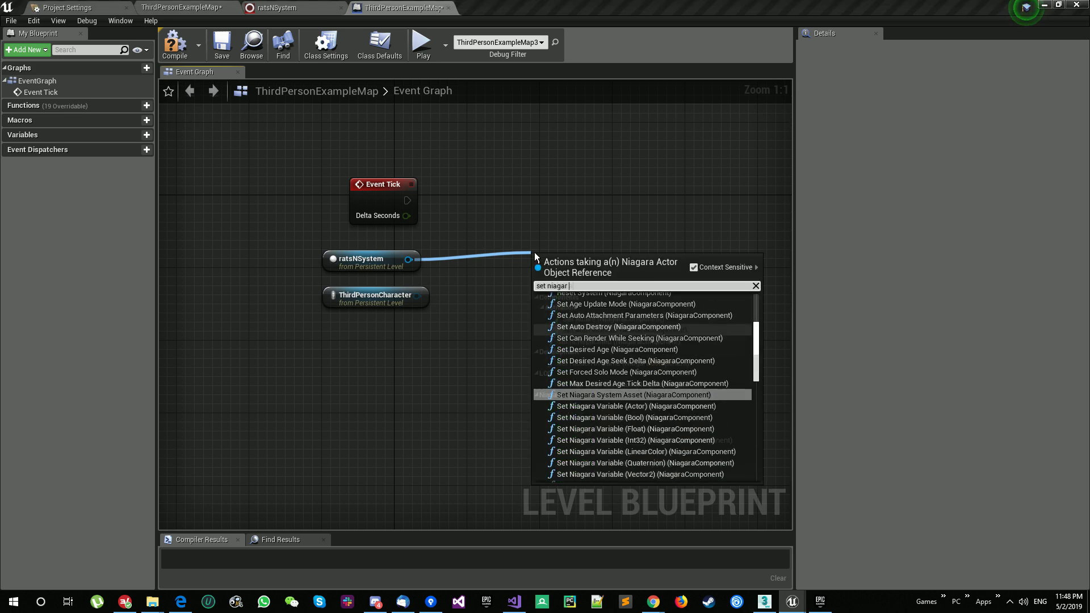
type("a var")
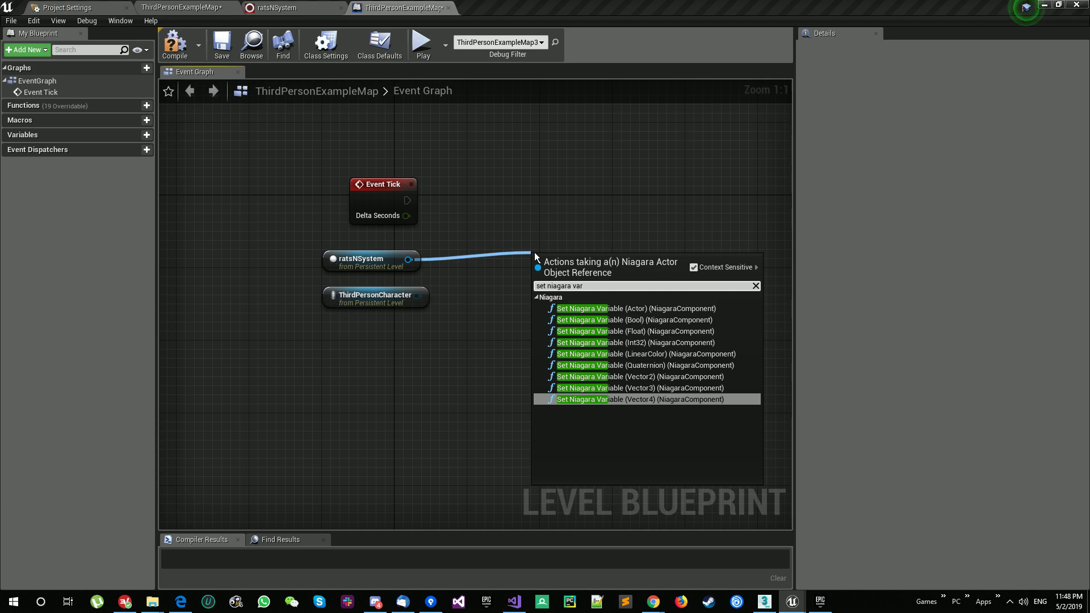
left_click(677, 389)
left_click_drag(574, 258, 641, 221)
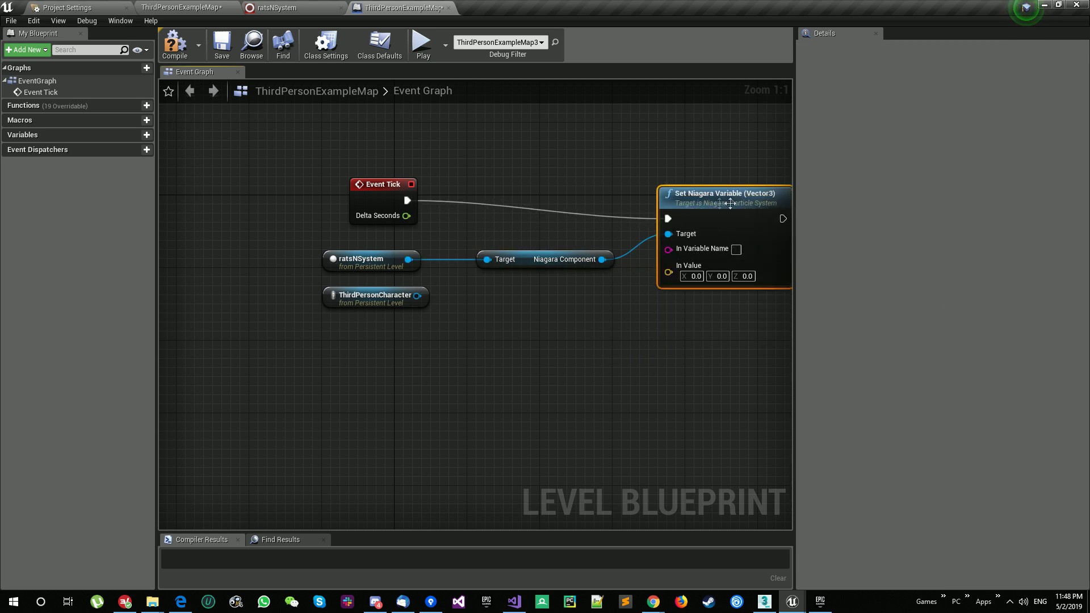
left_click_drag(731, 203, 732, 185)
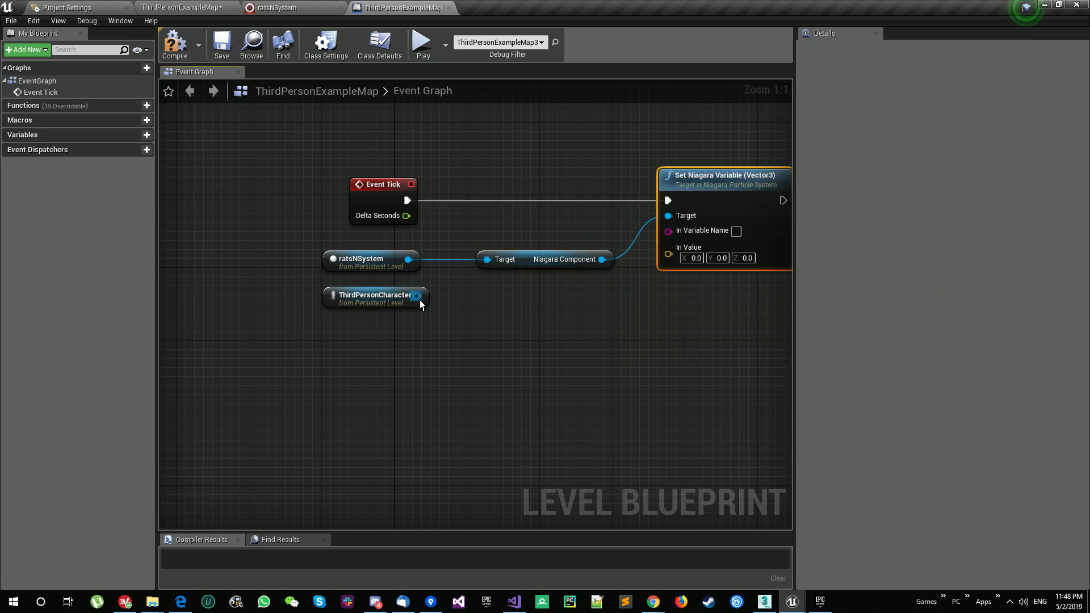
Add a GetActorLocation node from ThirdPersonCharacter and connect its Return Value to In Value of Set Niagara Variable.
left_click_drag(420, 300, 485, 336)
type("get actor location")
key("Return")
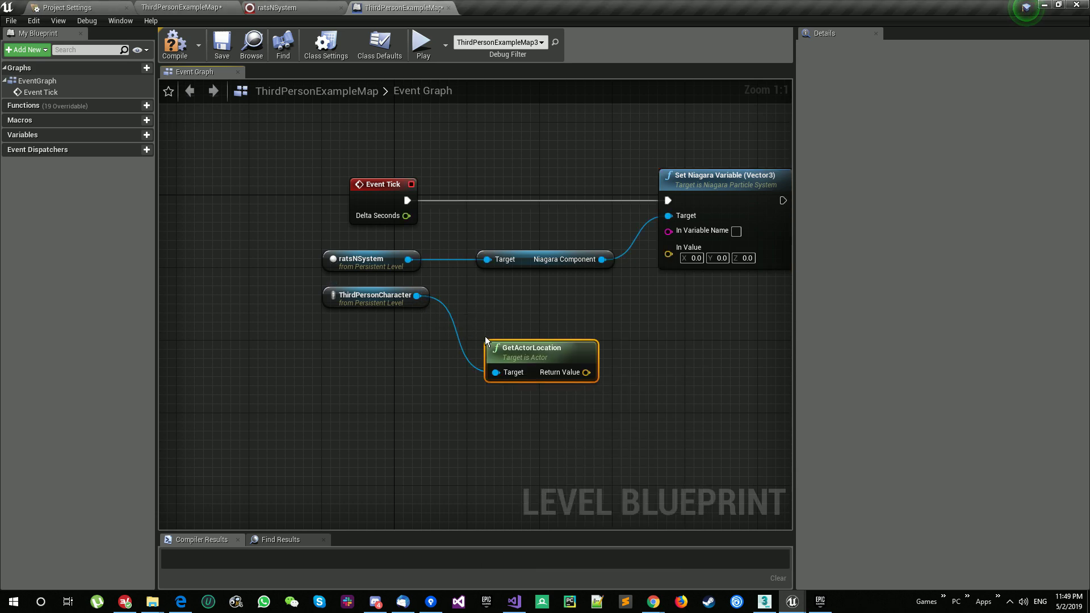
left_click_drag(586, 372, 656, 266)
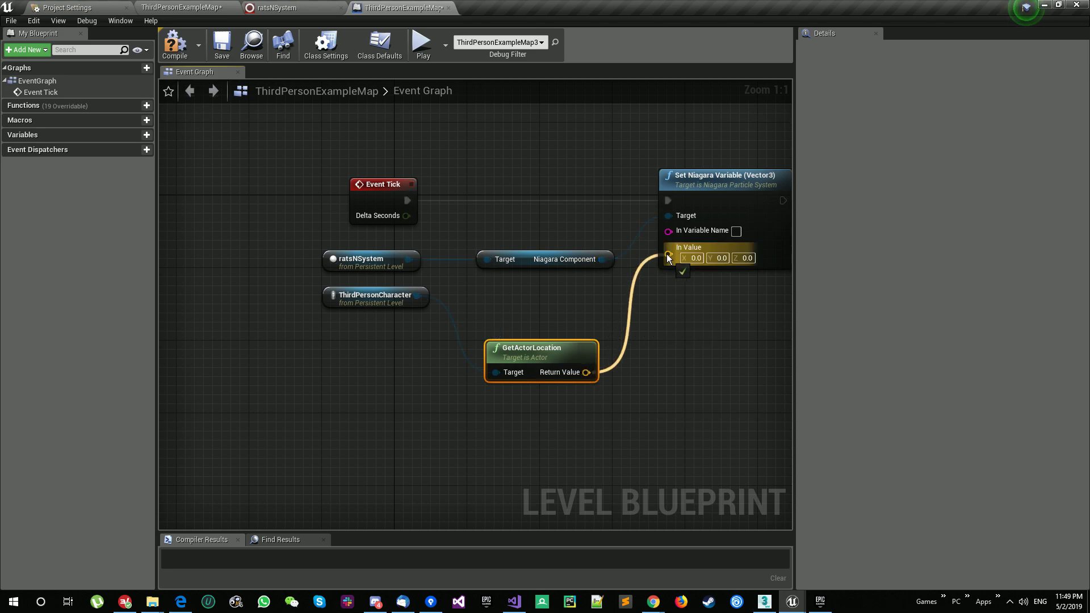
Set the In Variable Name of Set Niagara Variable to User.attractorPos, then compile and save the Level Blueprint.
left_click(320, 13)
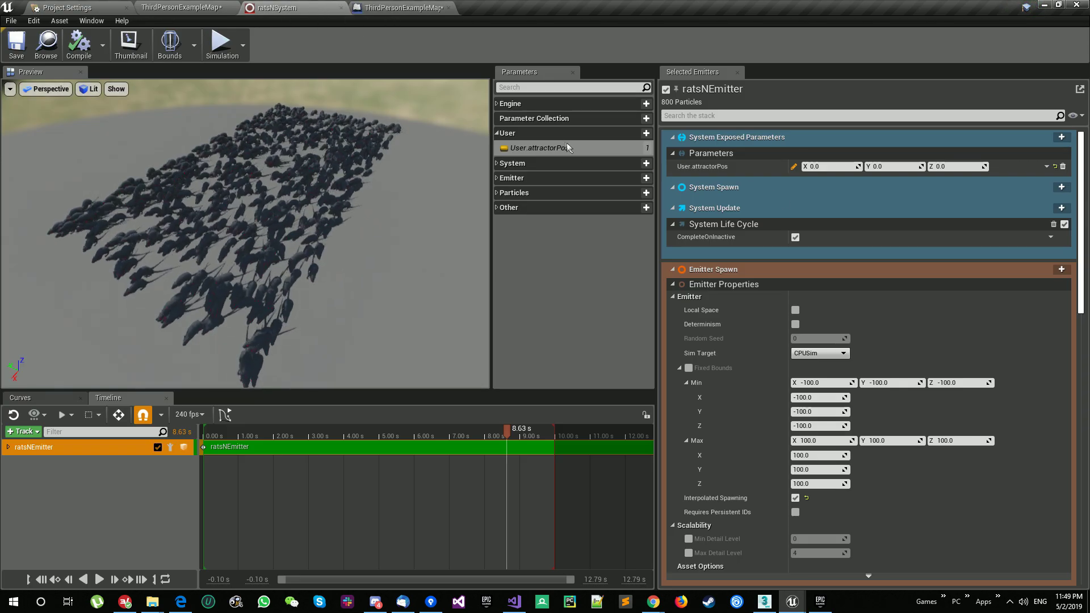
left_click(404, 8)
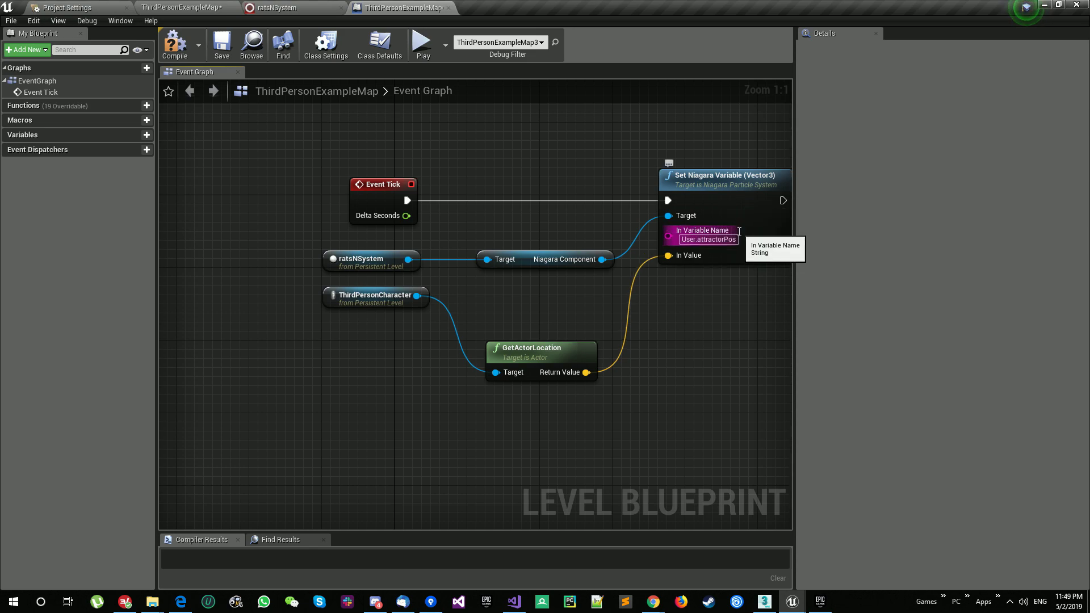
left_click(222, 50)
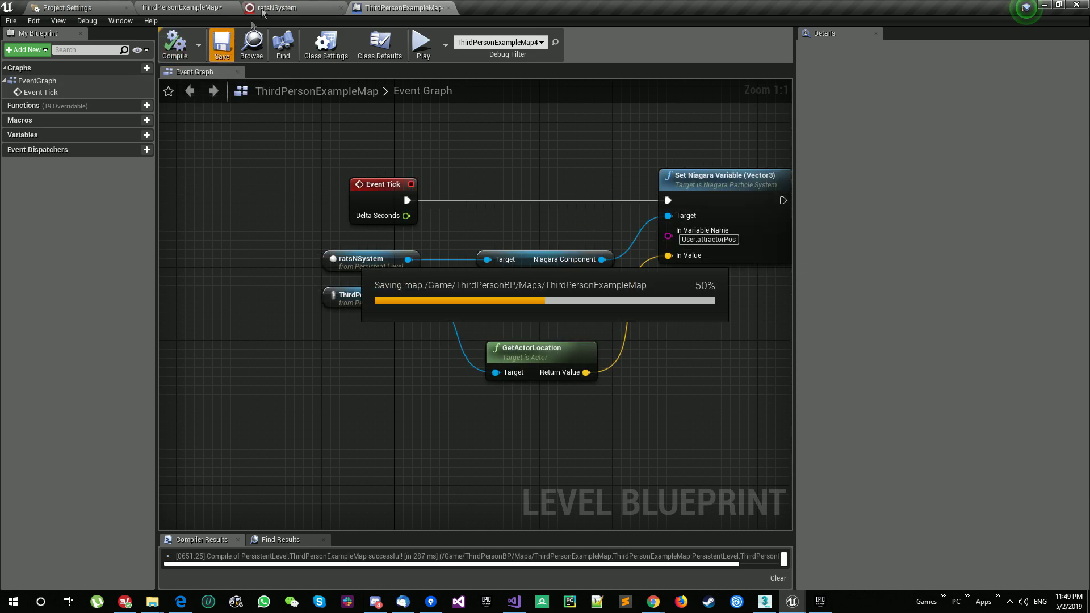
Play the level, run the character around the rats to check their attraction to it, and stop playing.
left_click(274, 7)
left_click(189, 6)
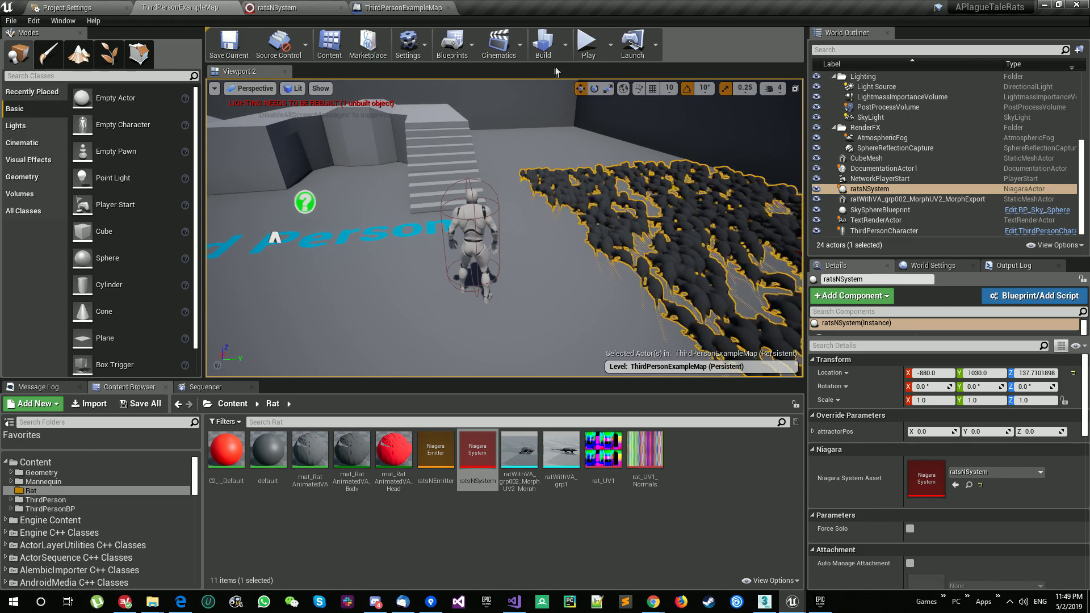
left_click(588, 44)
key("w")
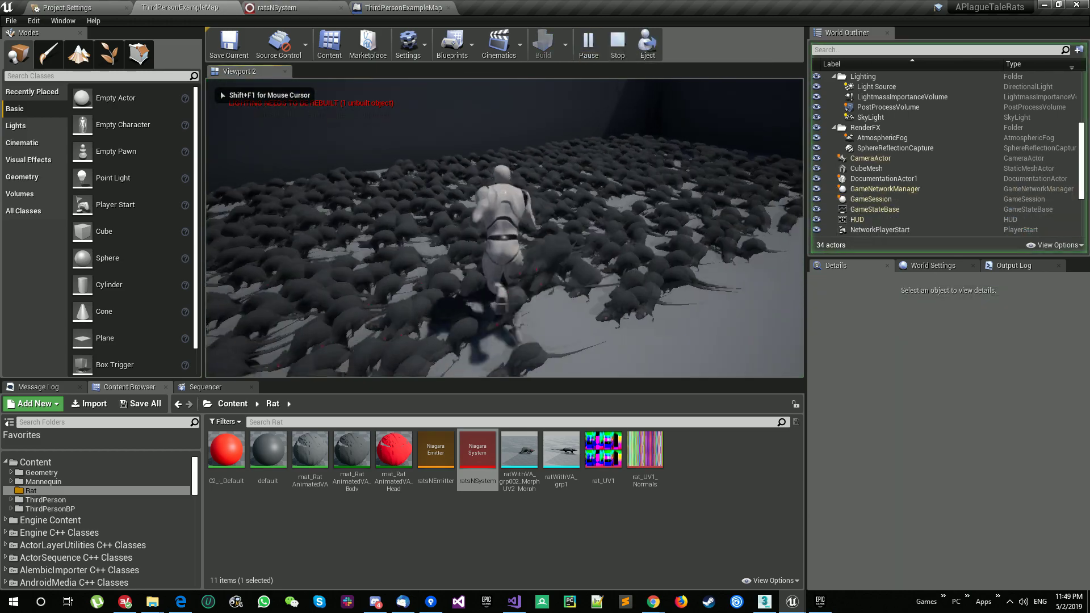
key("d")
key("s")
key("s")
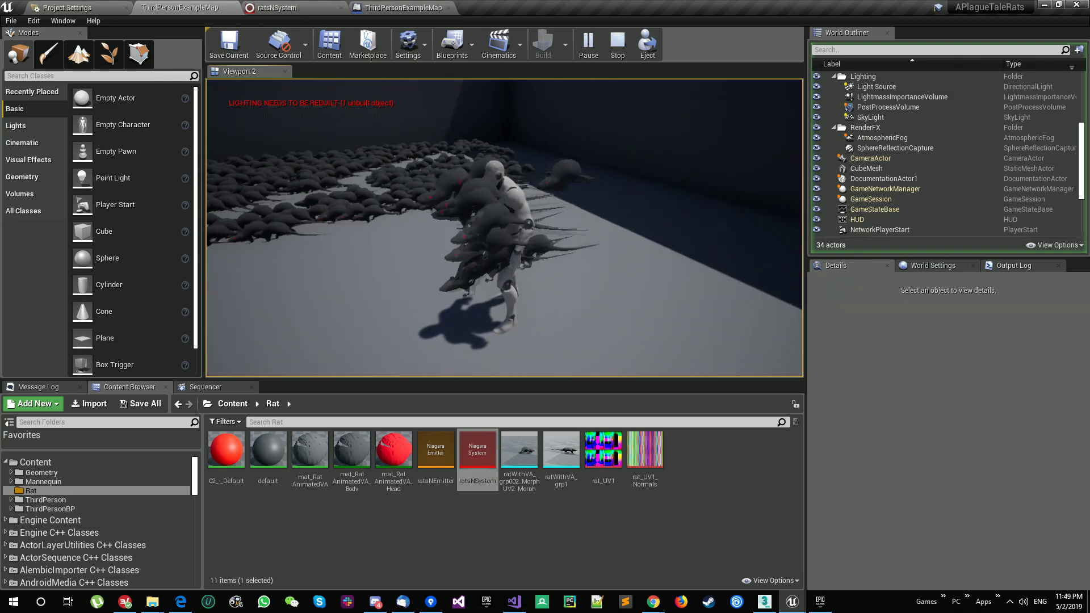
key("Escape")
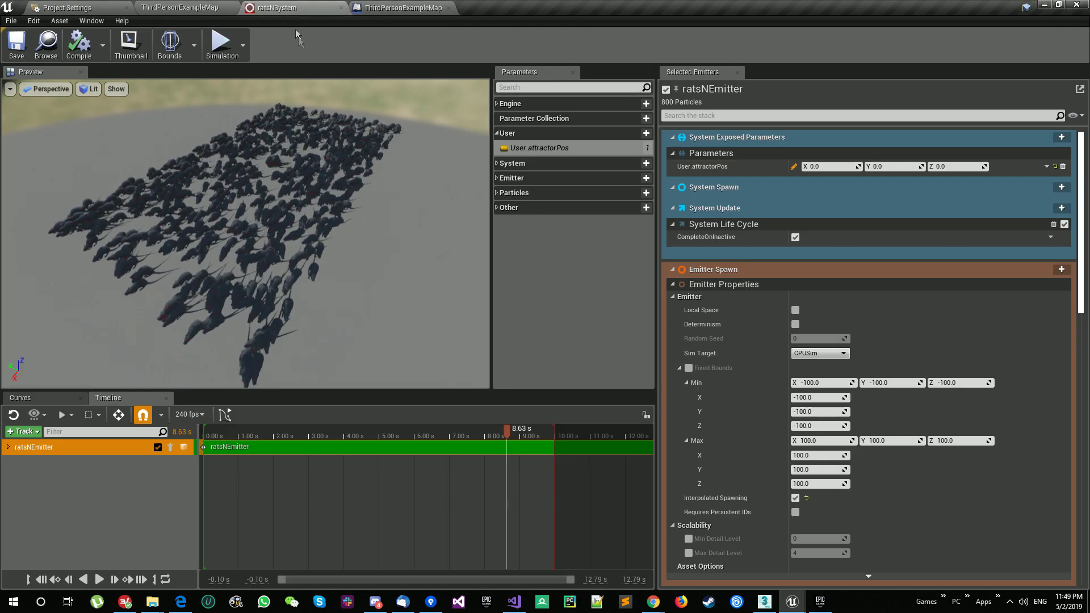
Collapse the Particle Update modules of ratsNEmitter, disable Point Attraction Force and save ratsNSystem.
scroll(825, 364, "down", 5)
scroll(823, 363, "down", 10)
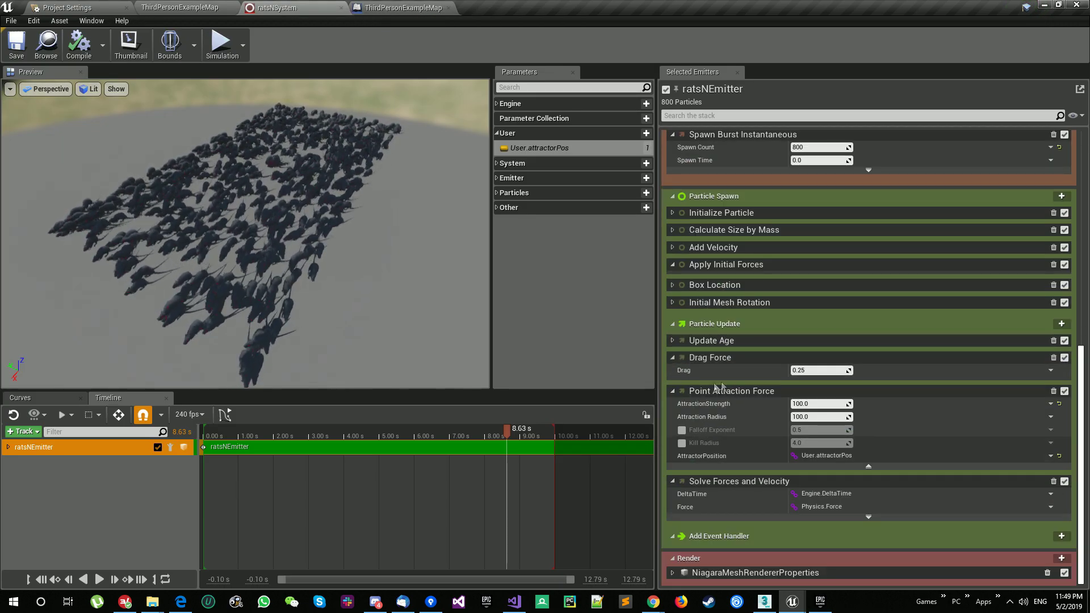
left_click(673, 392)
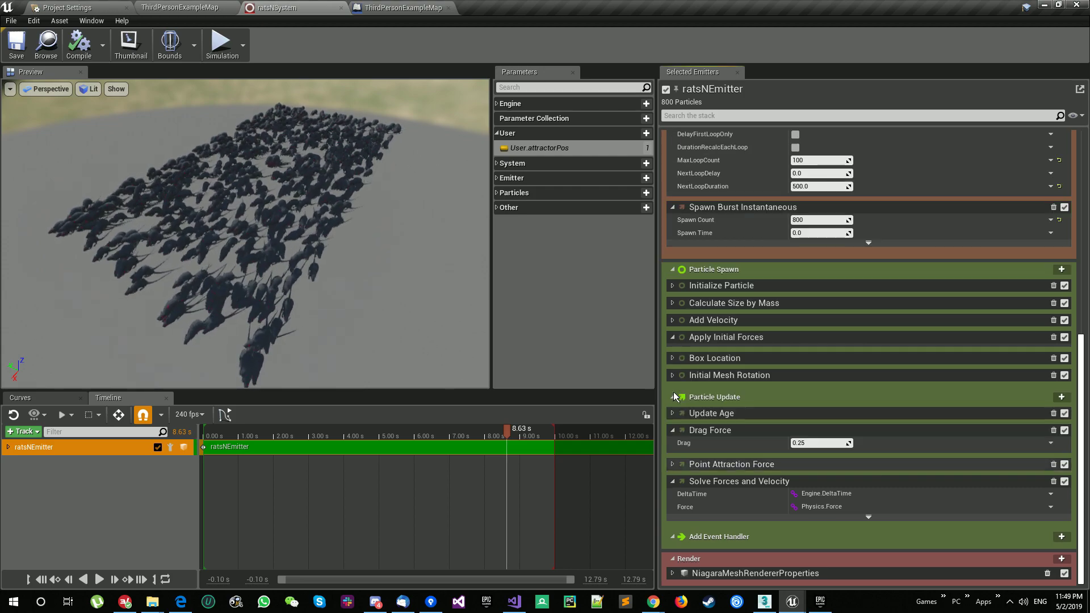
left_click(672, 431)
left_click(674, 482)
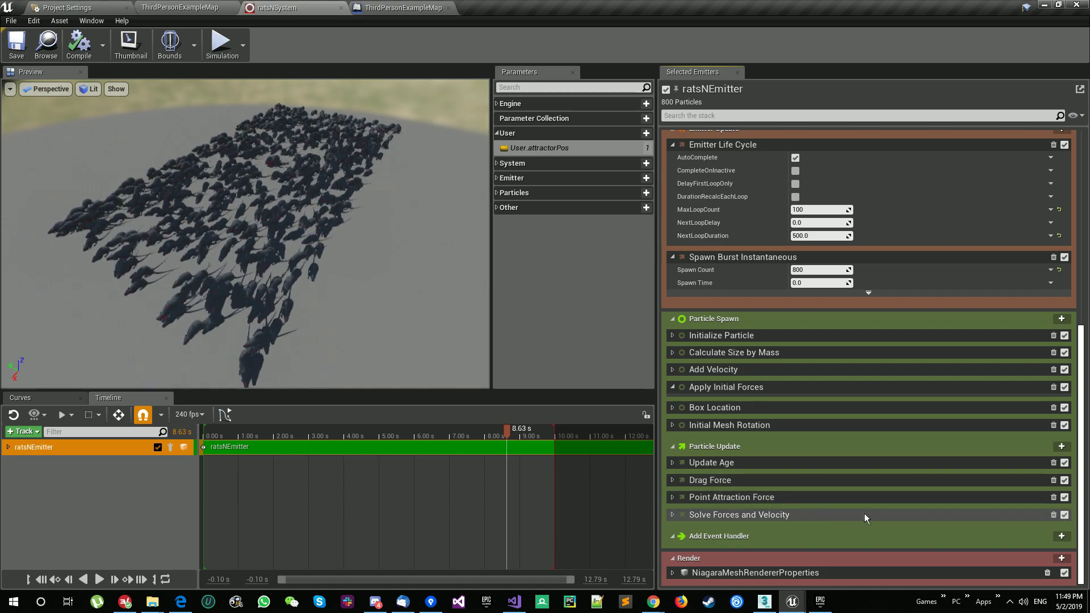
left_click(1065, 498)
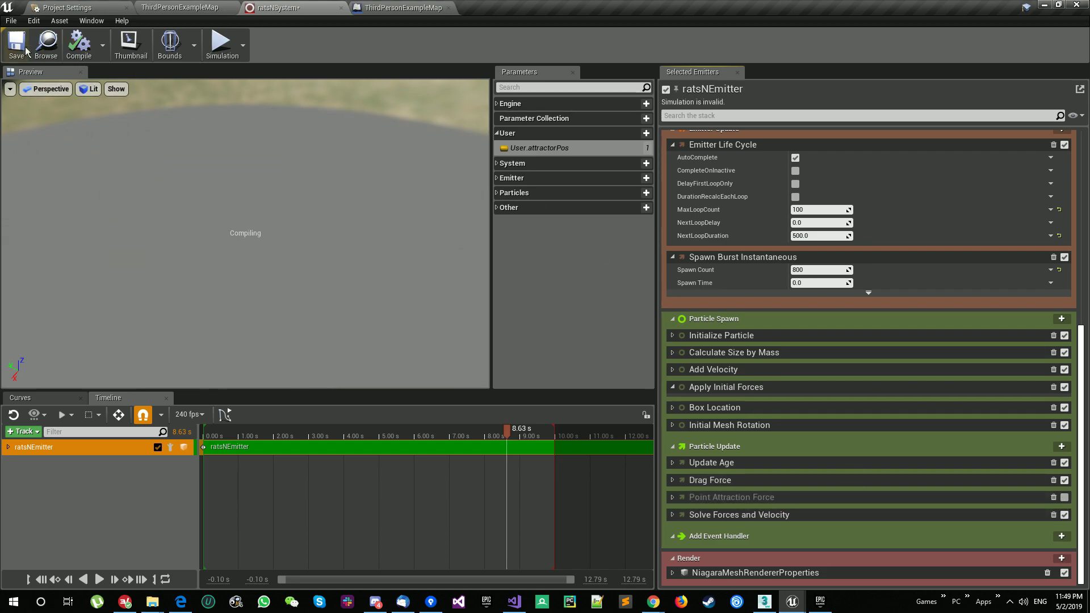
Play the level with Point Attraction Force disabled, run the character among the rats to check their behaviour, and stop playing.
left_click(163, 12)
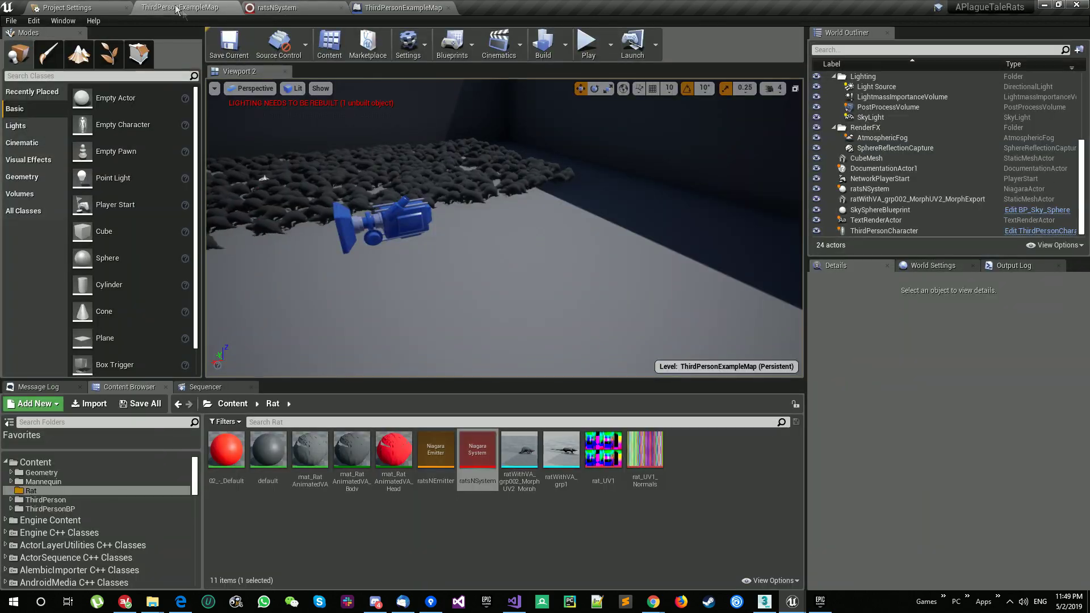
left_click(589, 46)
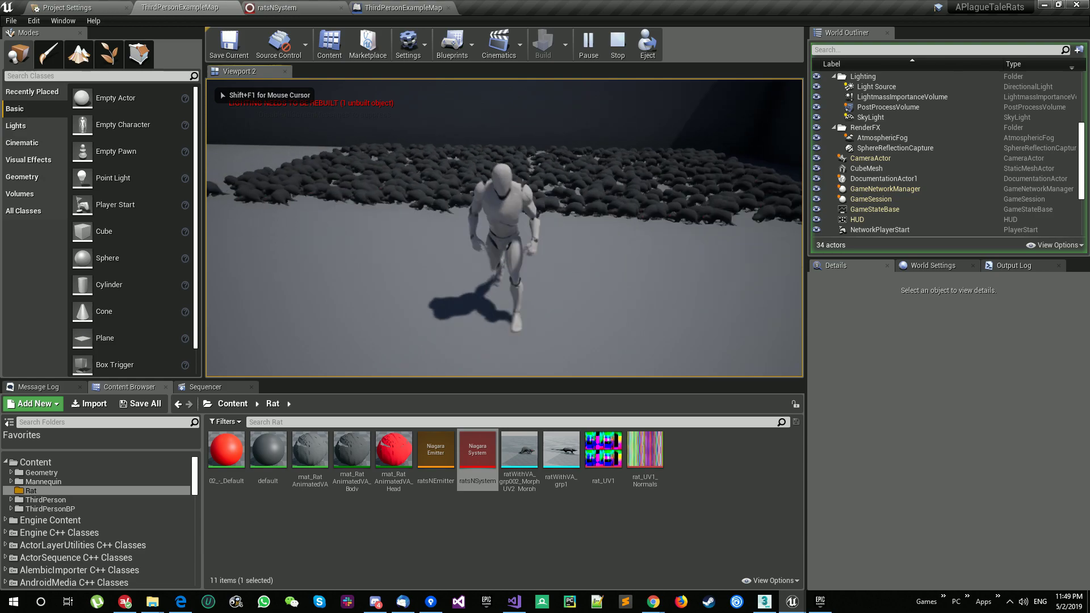
key("Escape")
left_click(589, 46)
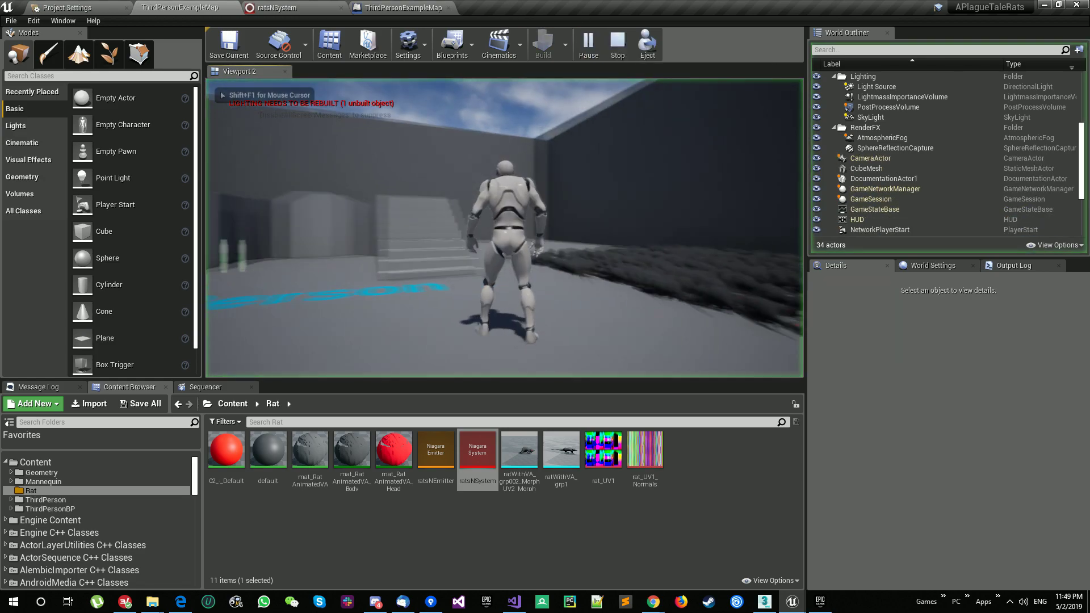
key("w")
key("a")
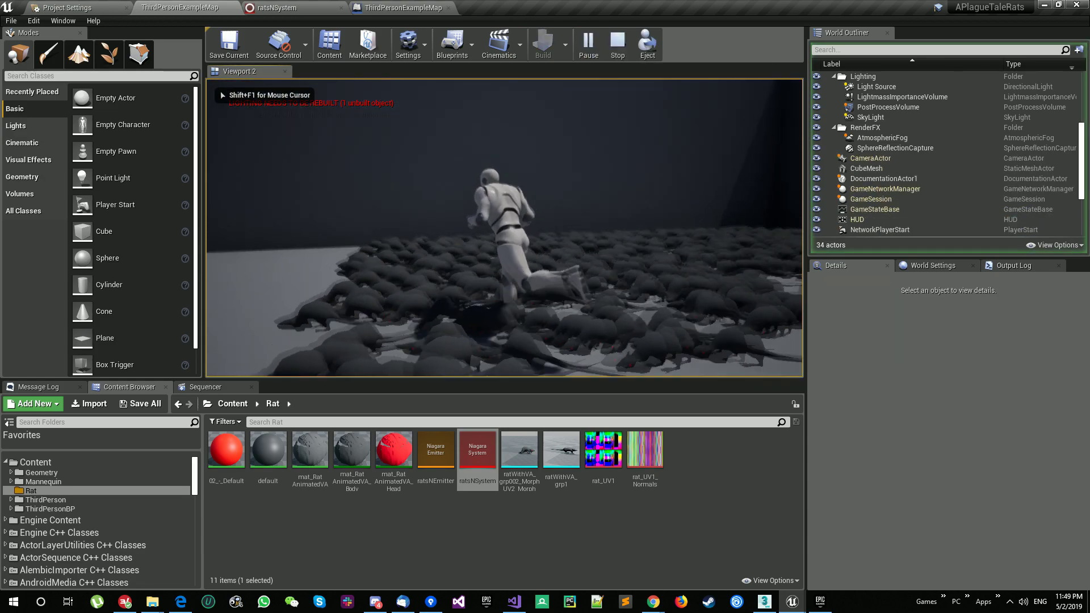
key("s")
key("a")
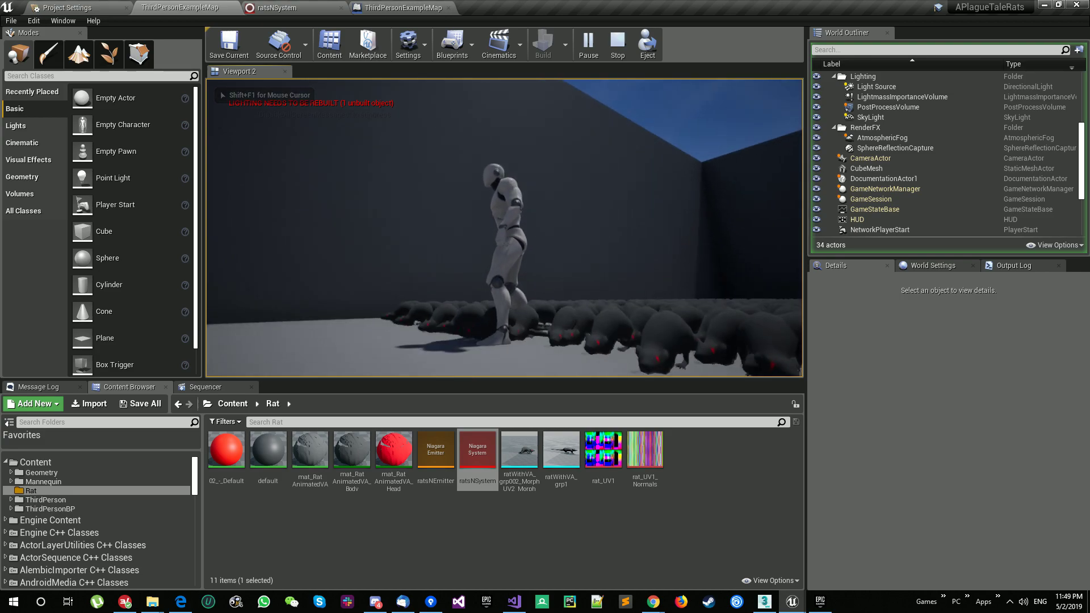
key("s")
key("d")
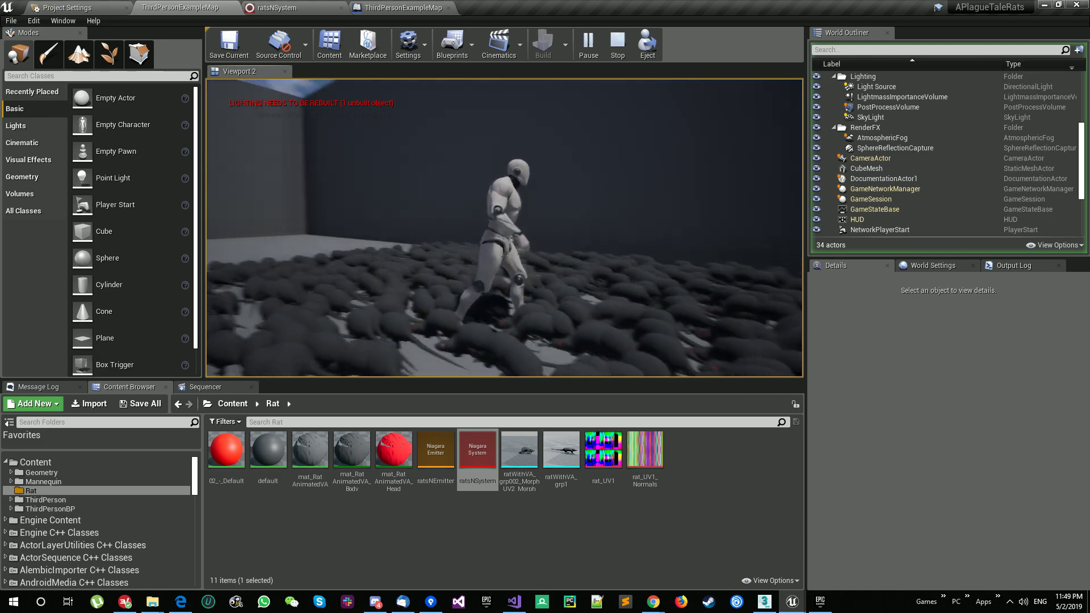
key("s")
key("a")
key("s")
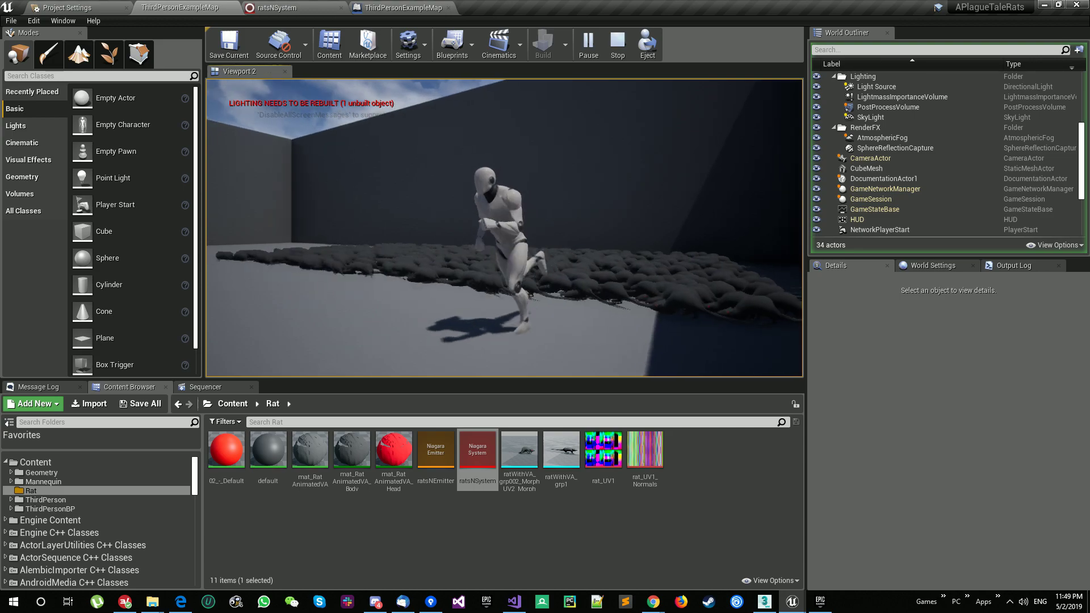
key("Escape")
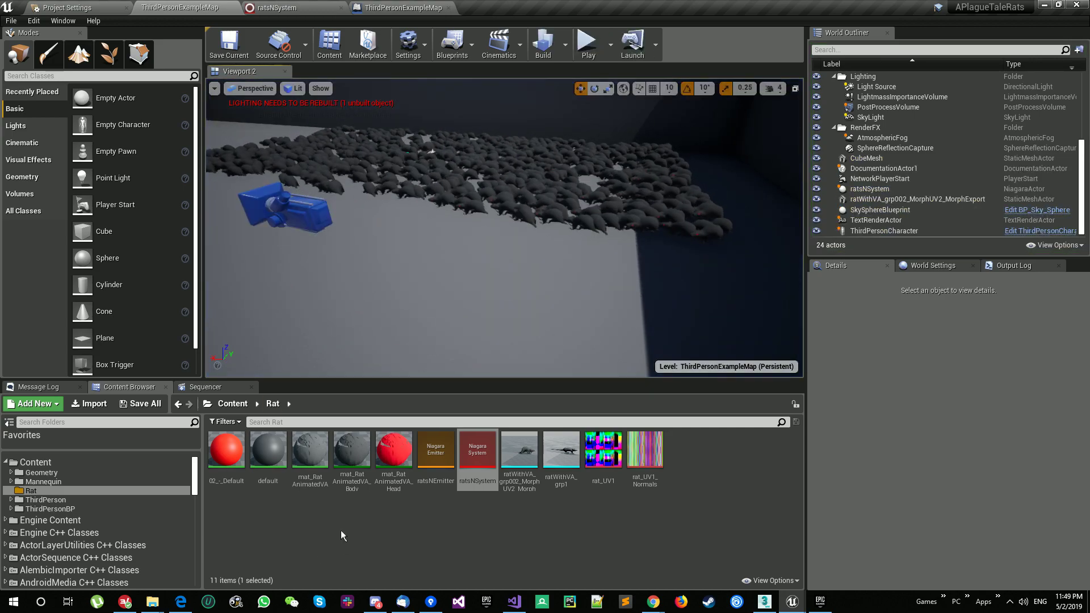
Hide engine content and plugin content in the Content Browser.
left_click(784, 580)
left_click(748, 453)
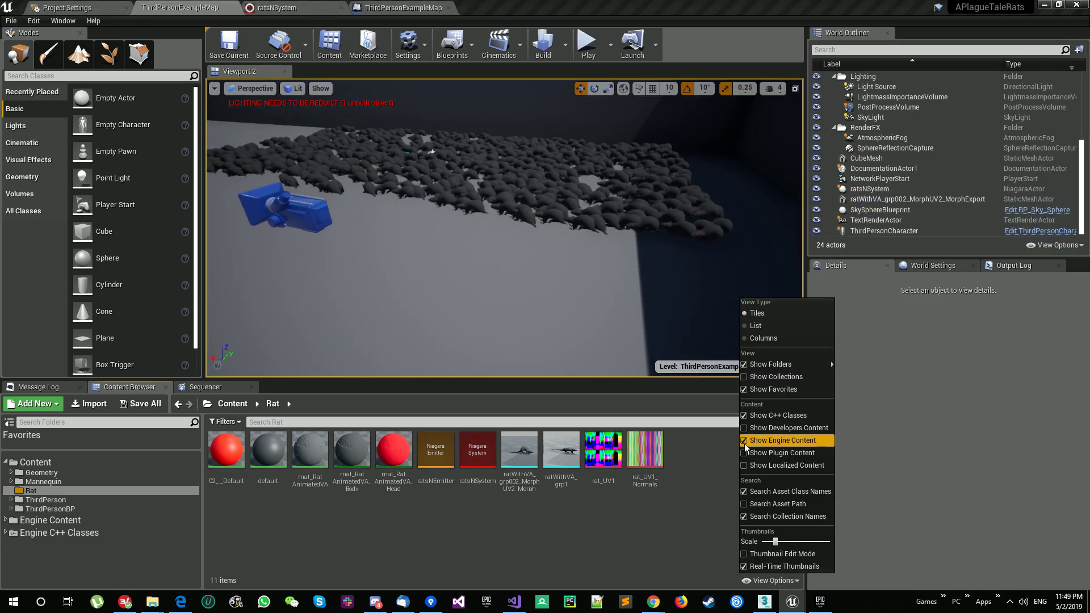
left_click(665, 518)
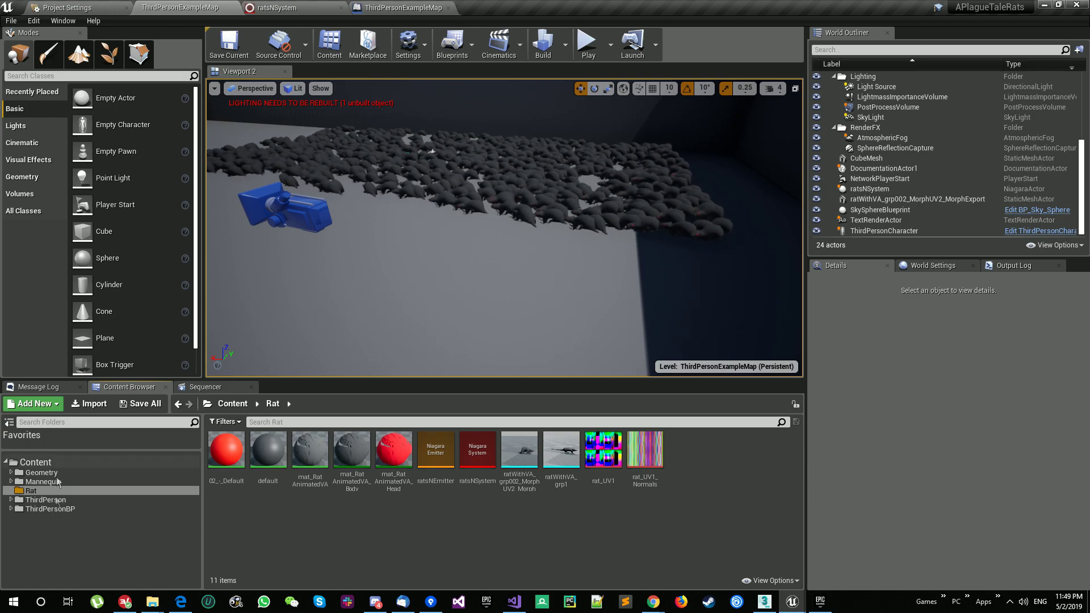
Enable showing engine content and plugin content in the Content Browser.
left_click(791, 580)
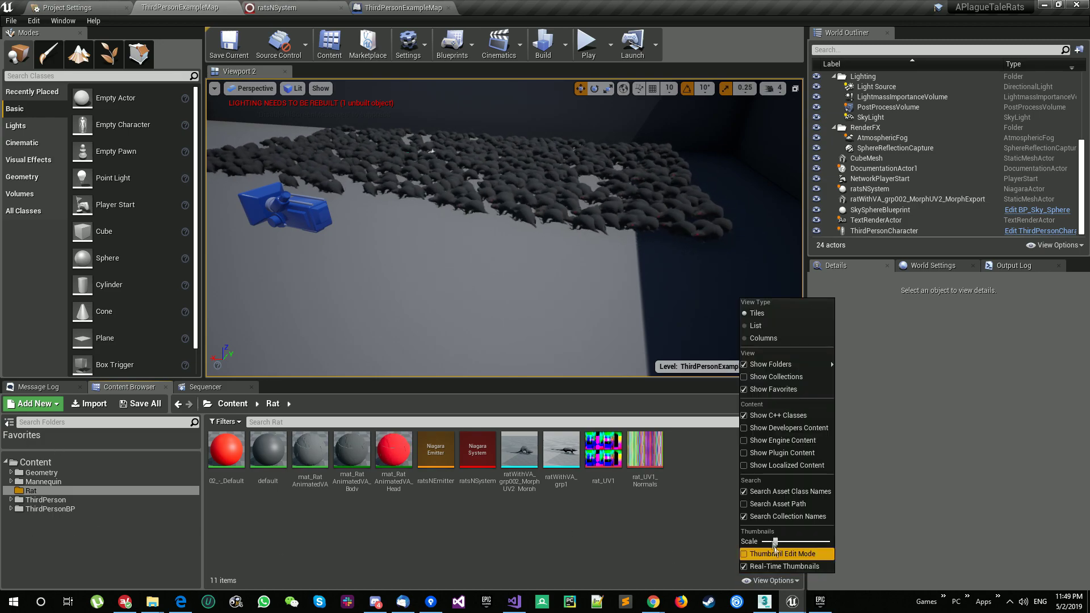
left_click(743, 443)
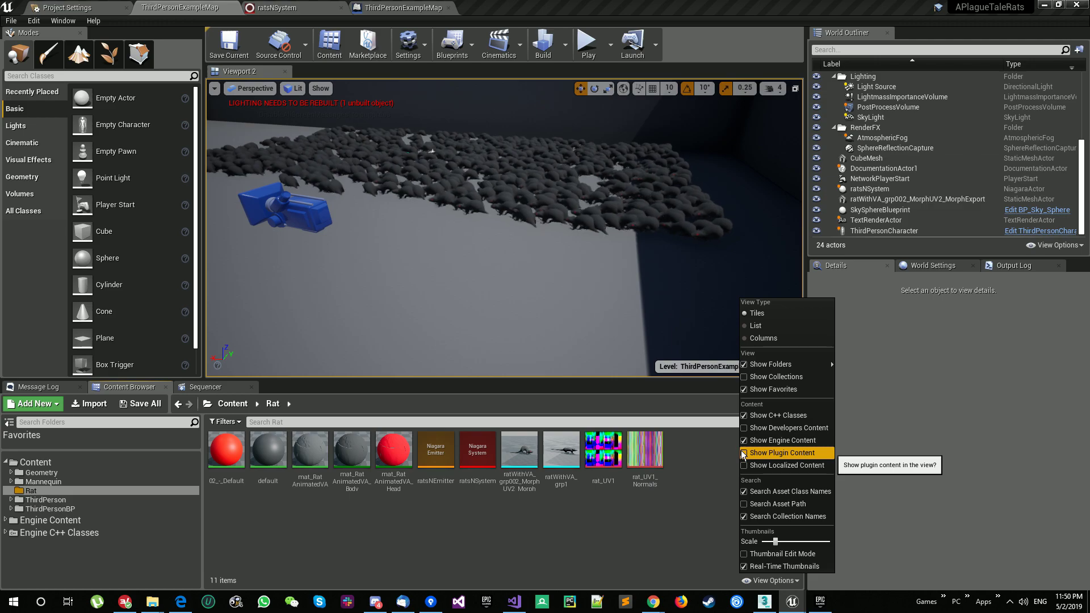
left_click(743, 454)
Look through the engine and plugin folders in the Content Browser for the location of the Niagara modules.
scroll(97, 519, "down", 15)
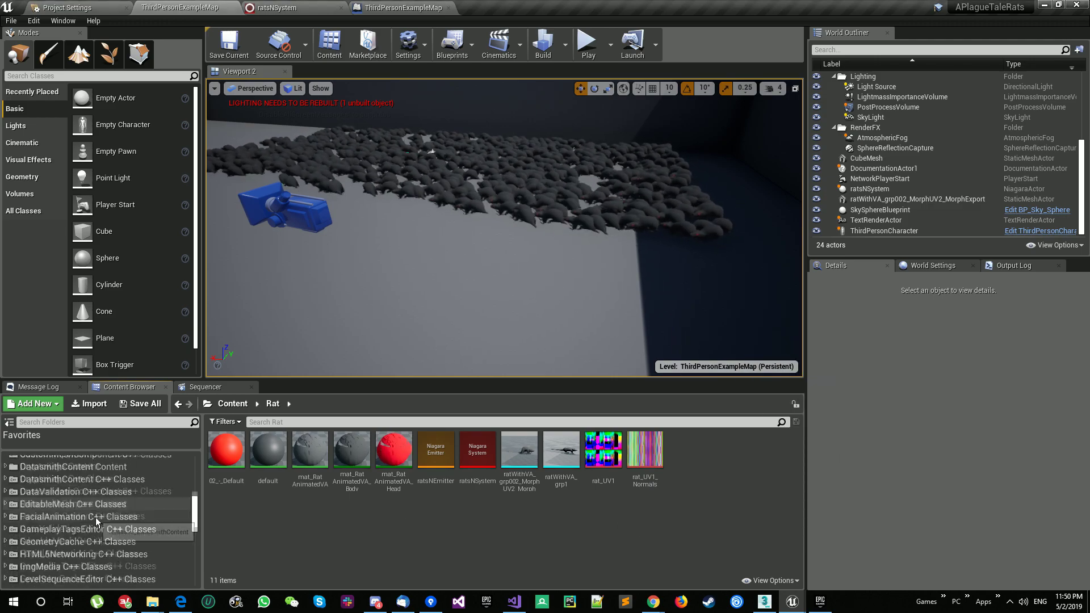
scroll(95, 517, "down", 8)
scroll(95, 517, "up", 6)
left_click(59, 514)
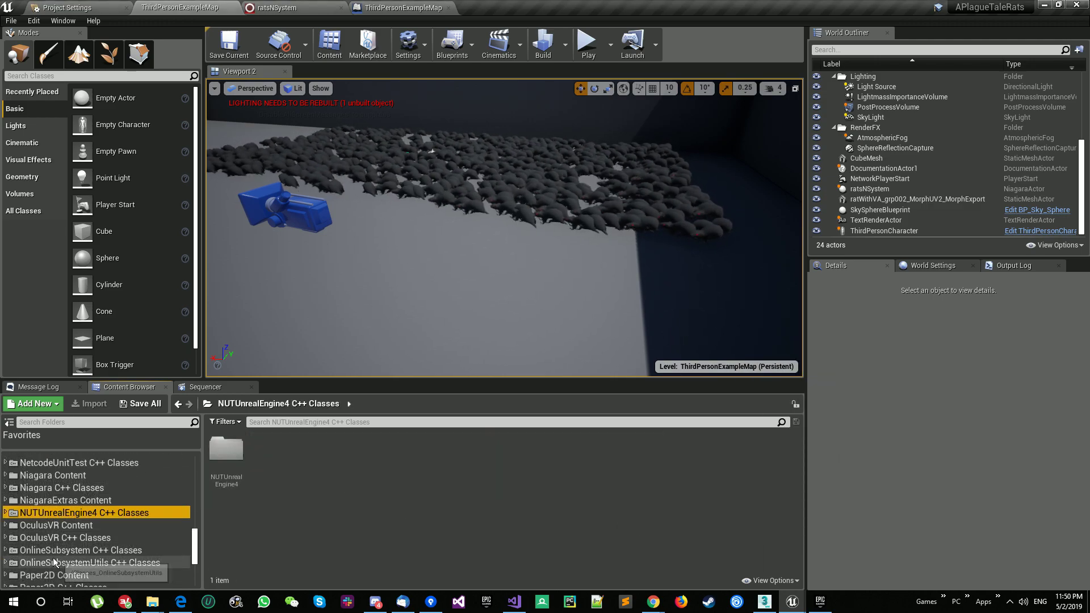
scroll(53, 555, "up", 15)
scroll(52, 553, "up", 10)
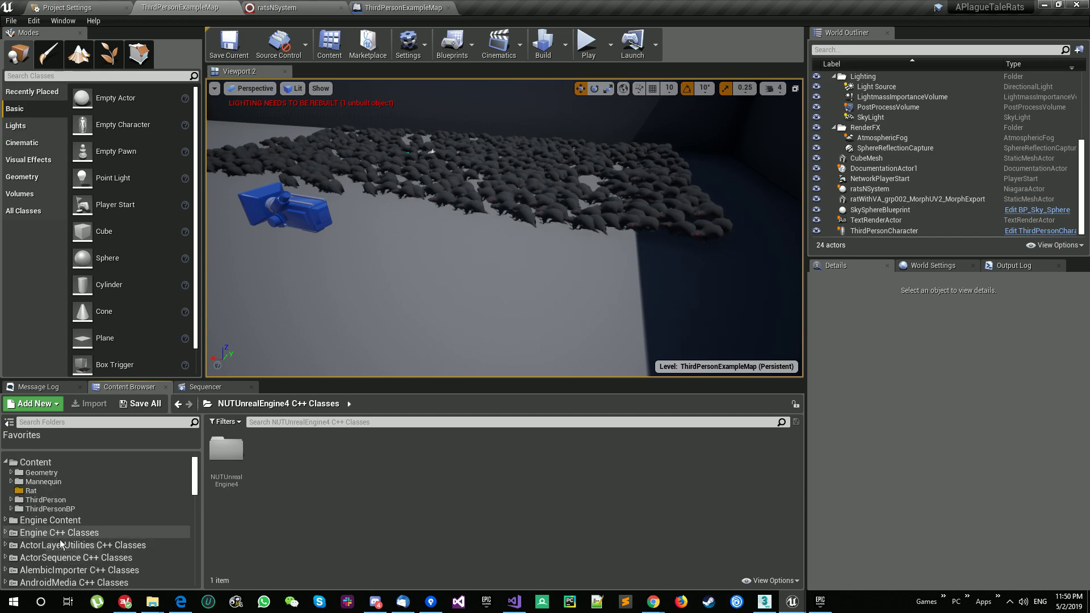
left_click(83, 519)
left_click(5, 520)
scroll(39, 530, "down", 7)
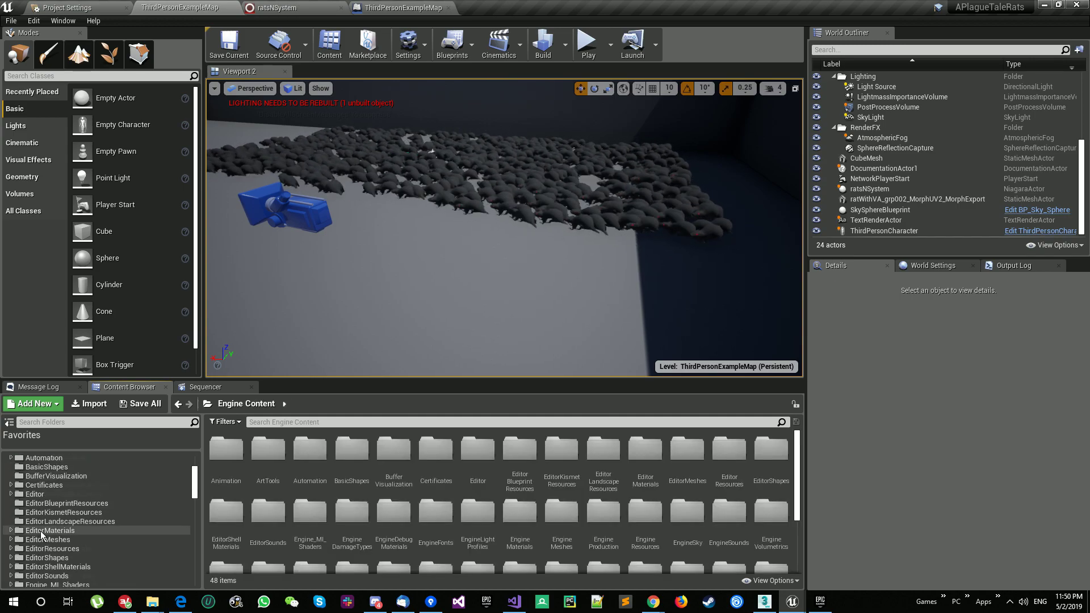
scroll(46, 520, "down", 8)
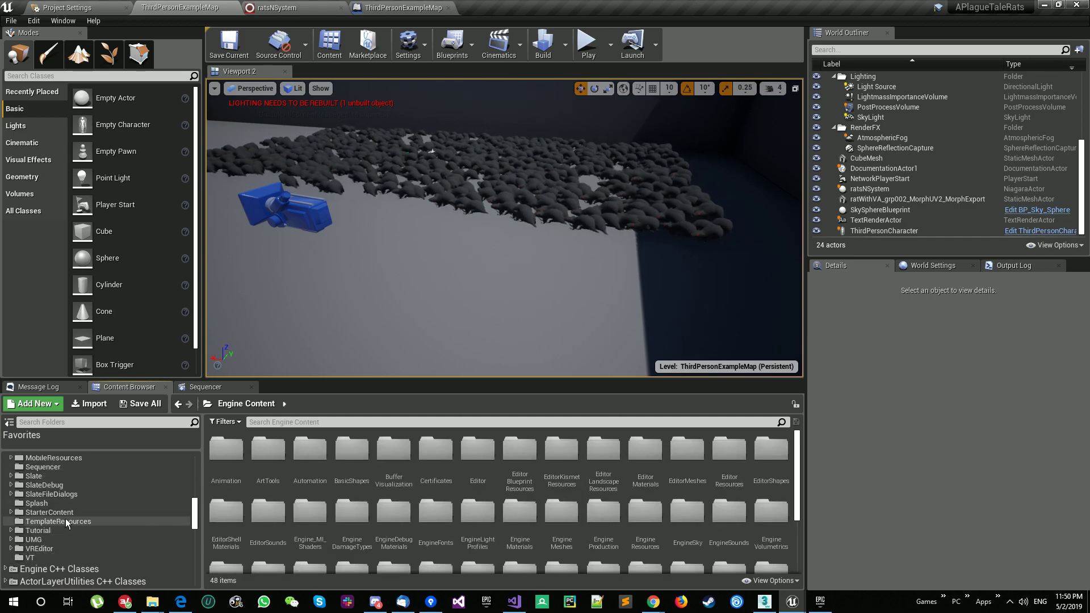
scroll(66, 519, "up", 4)
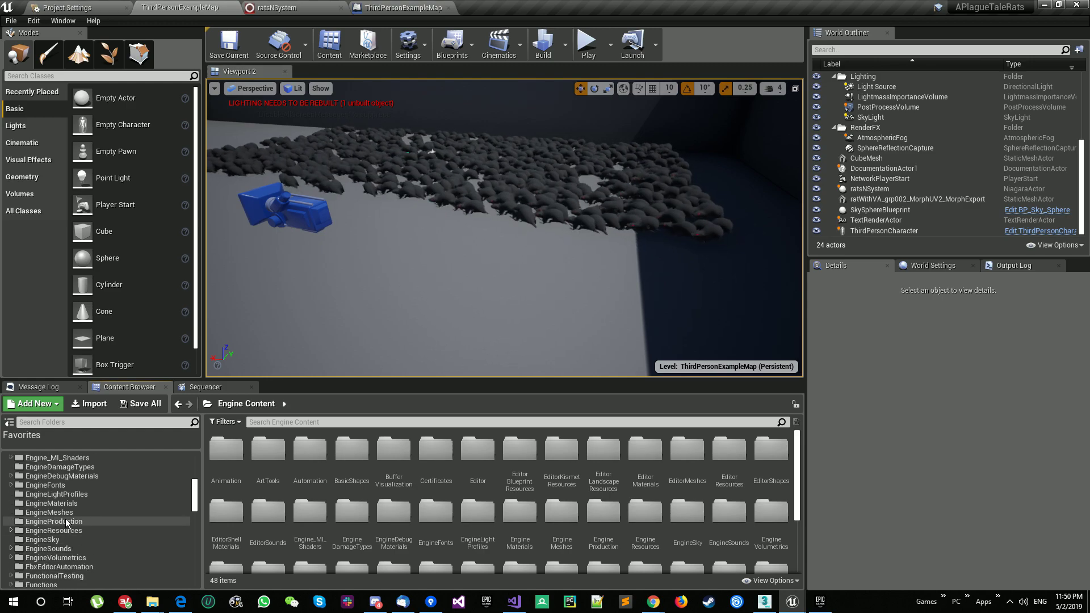
scroll(66, 519, "down", 4)
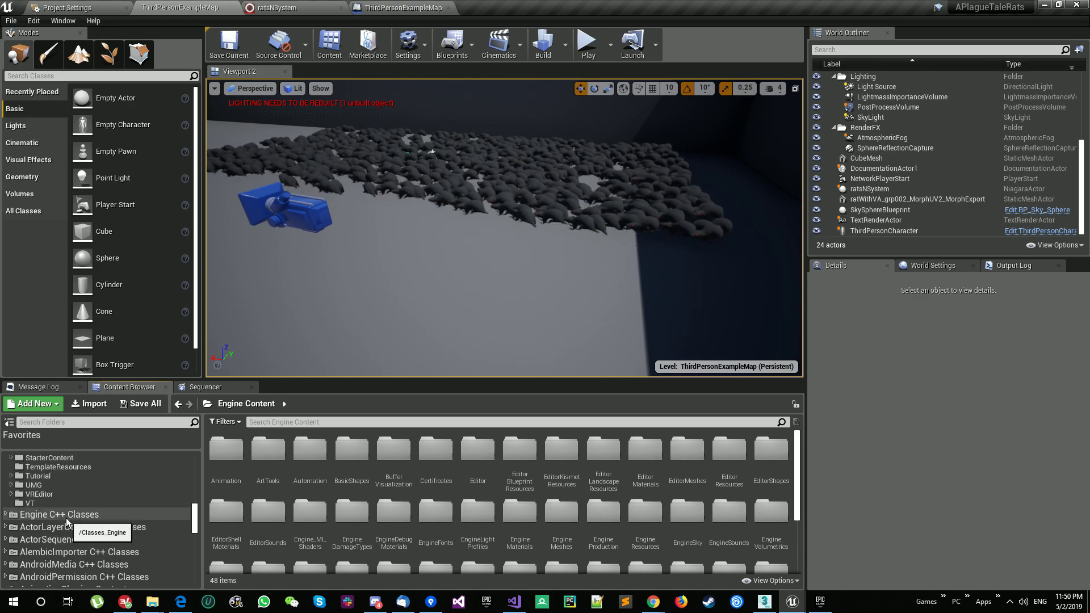
Open the Update folder inside the Modules folder of Niagara Content.
scroll(66, 518, "down", 10)
scroll(65, 518, "down", 5)
left_click(59, 520)
left_click(57, 512)
scroll(56, 510, "down", 4)
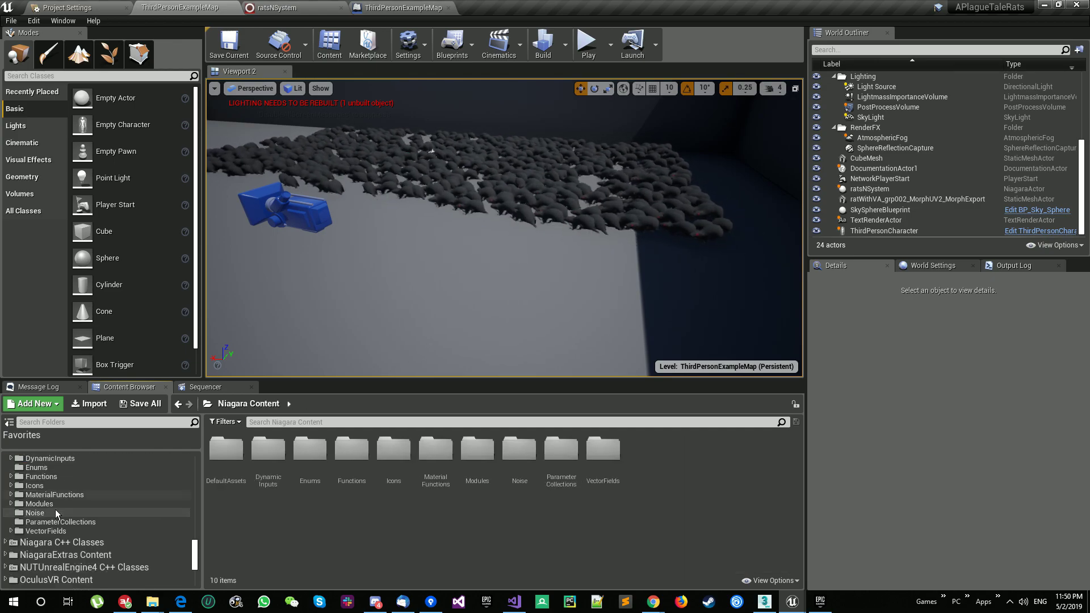
left_click(17, 505)
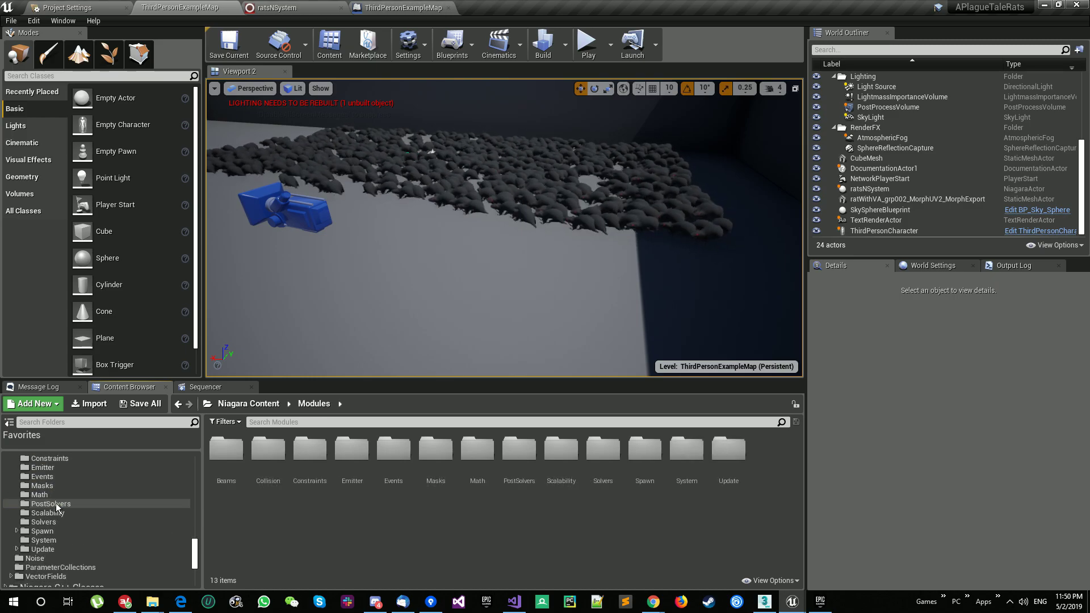
double_click(56, 503)
left_click(310, 11)
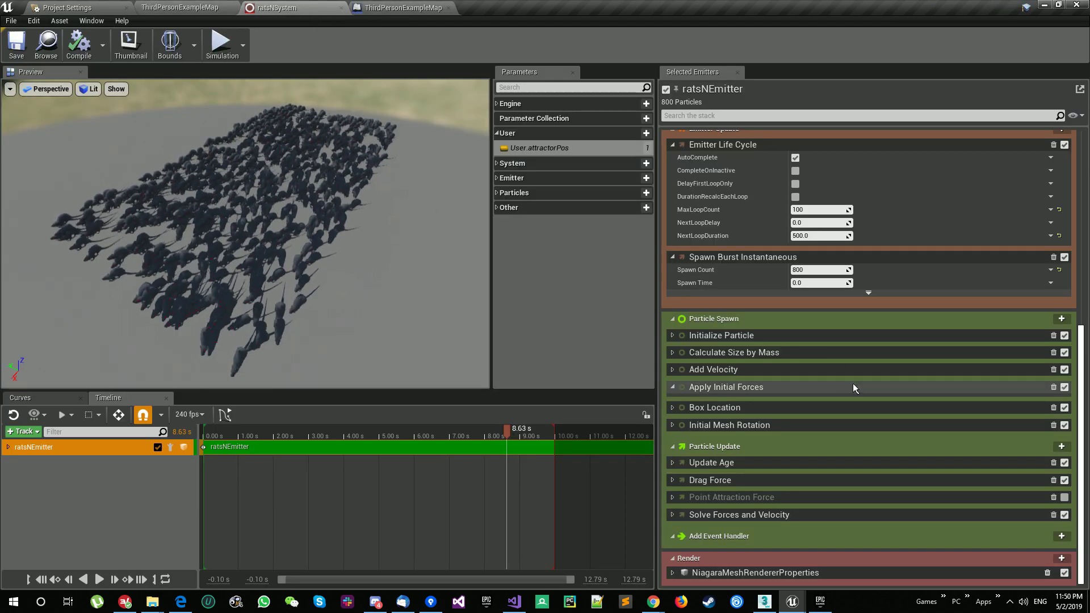
left_click(180, 7)
left_click(37, 513)
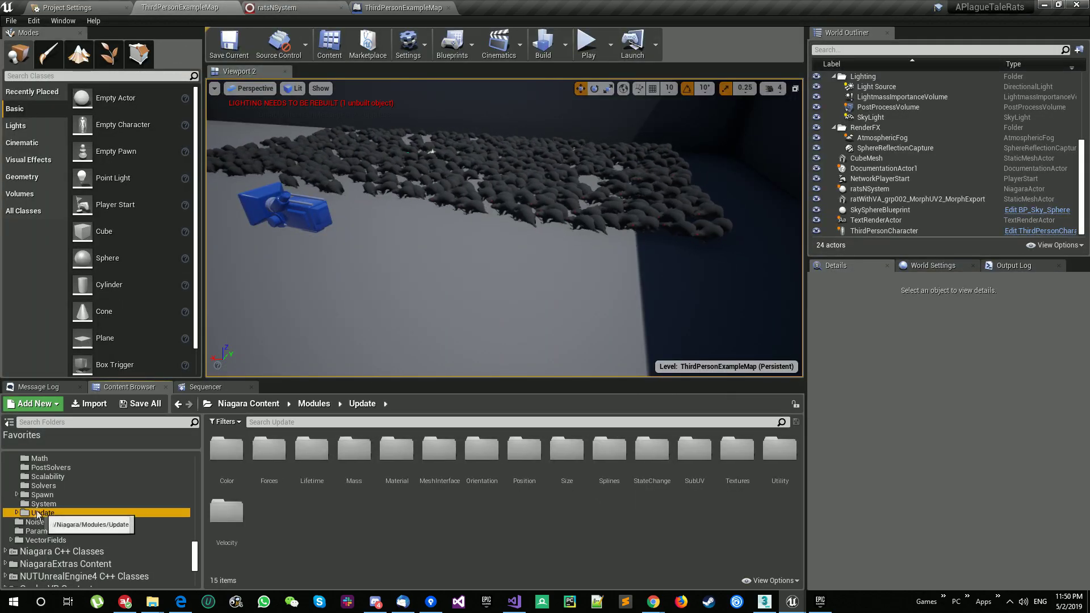
Examine which Forces modules can be added to the Particle Update stage of ratsNEmitter.
left_click(275, 5)
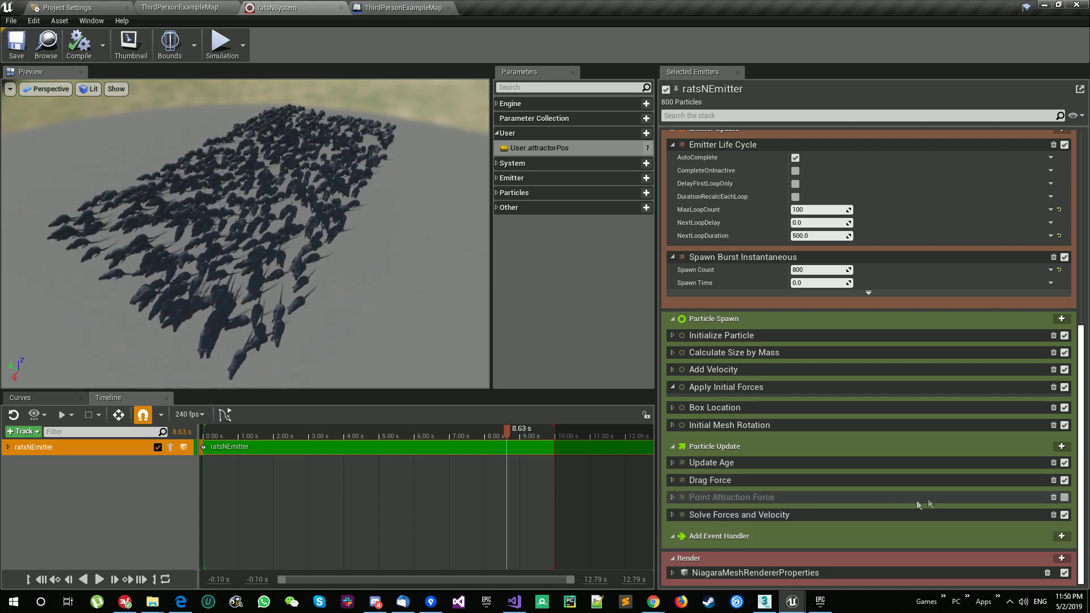
left_click(1061, 447)
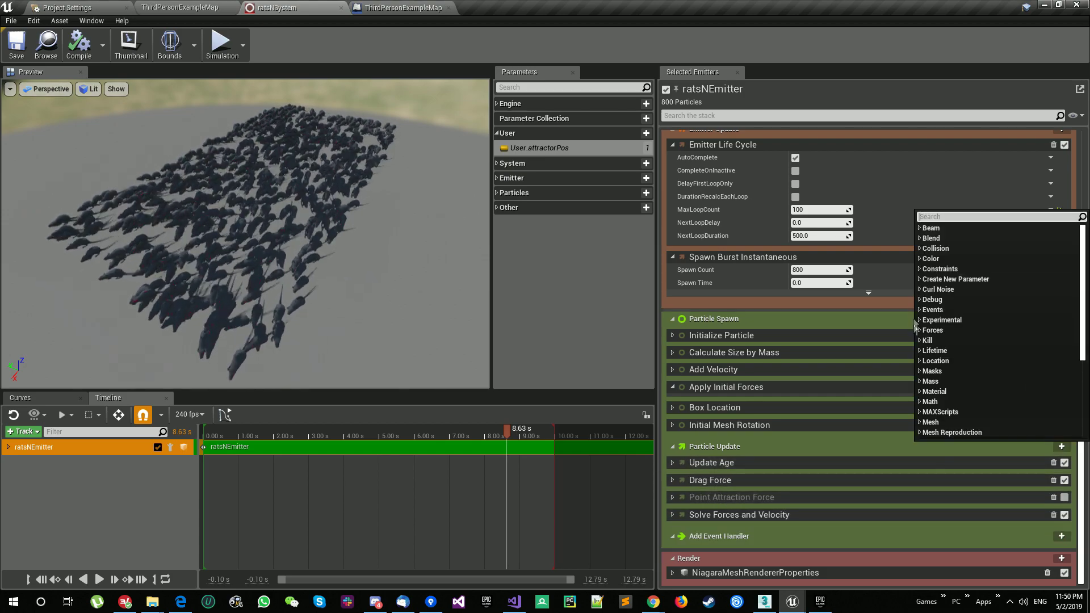
left_click(929, 330)
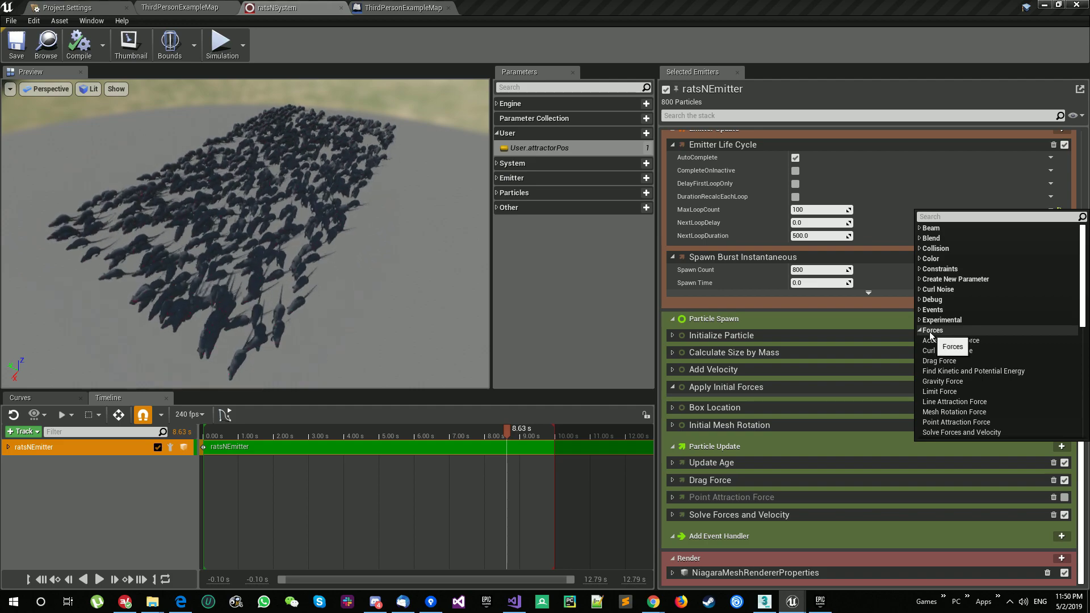
scroll(956, 420, "down", 2)
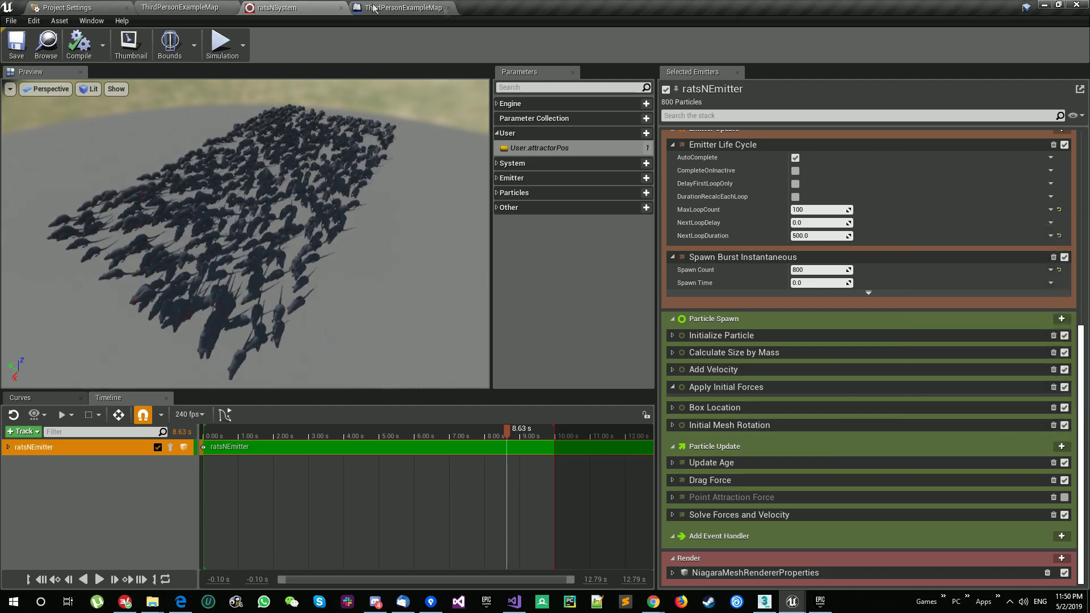
Copy the PointAttractionForce module script from Niagara Content's Modules/Update/Forces folder into the project's Rat folder.
left_click(188, 7)
left_click(57, 531)
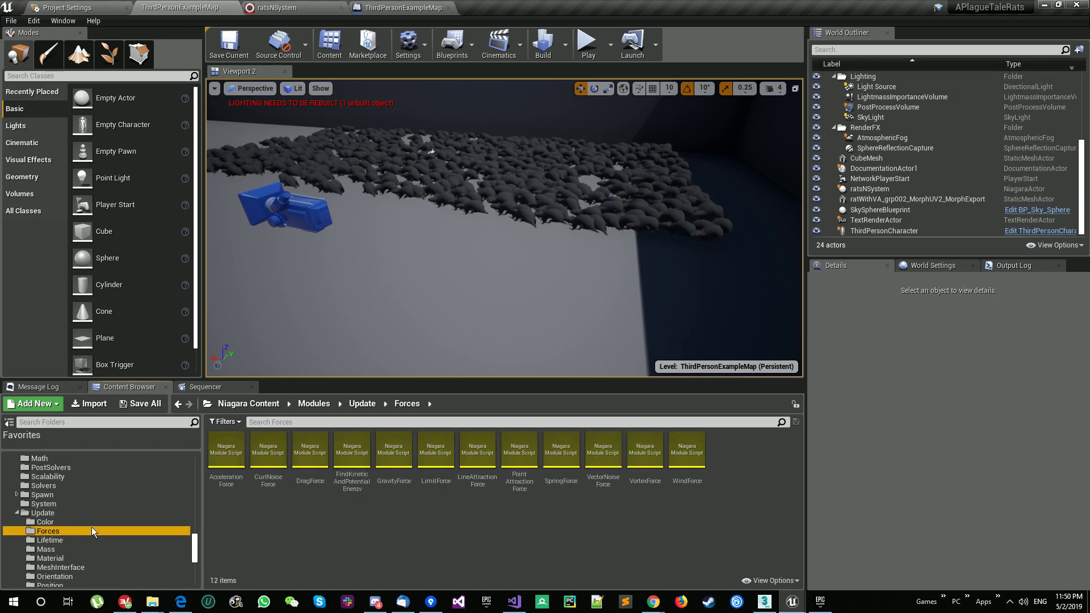
left_click(487, 481)
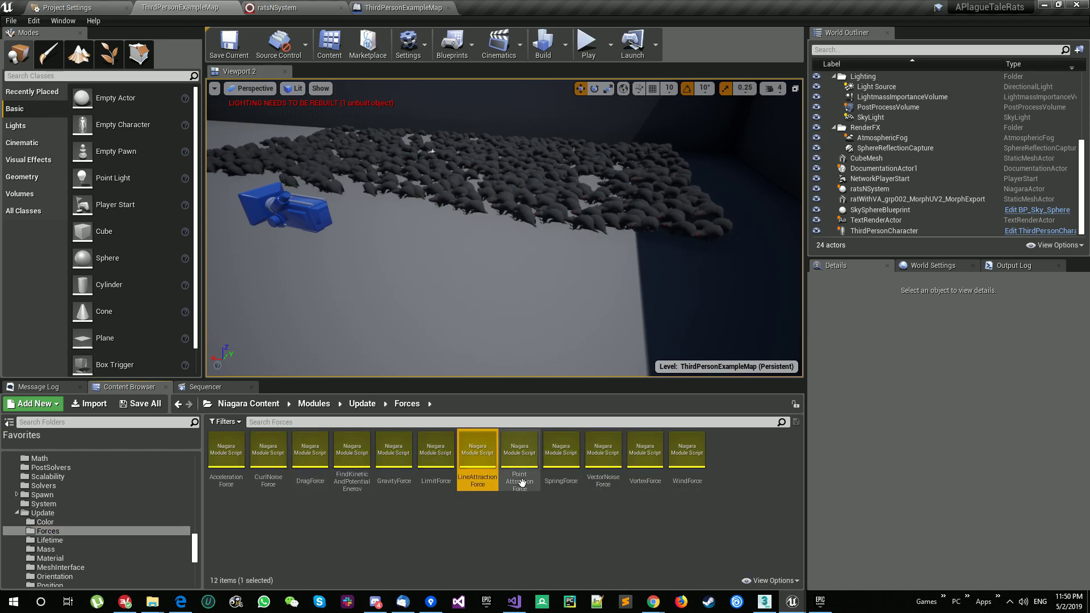
left_click(520, 477)
scroll(113, 508, "up", 10)
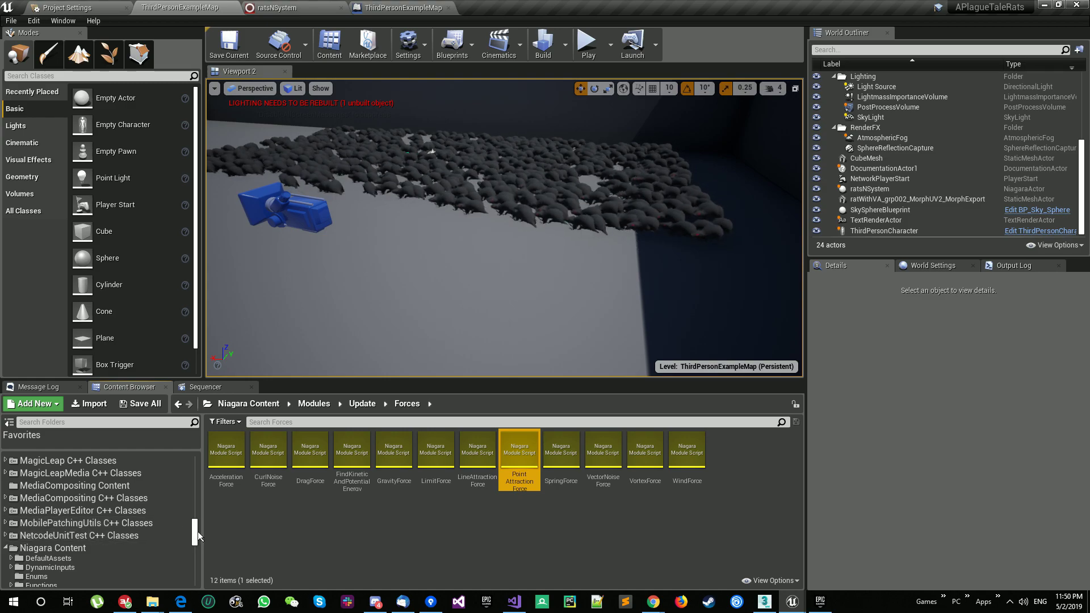
left_click_drag(197, 532, 197, 461)
left_click_drag(509, 493, 49, 492)
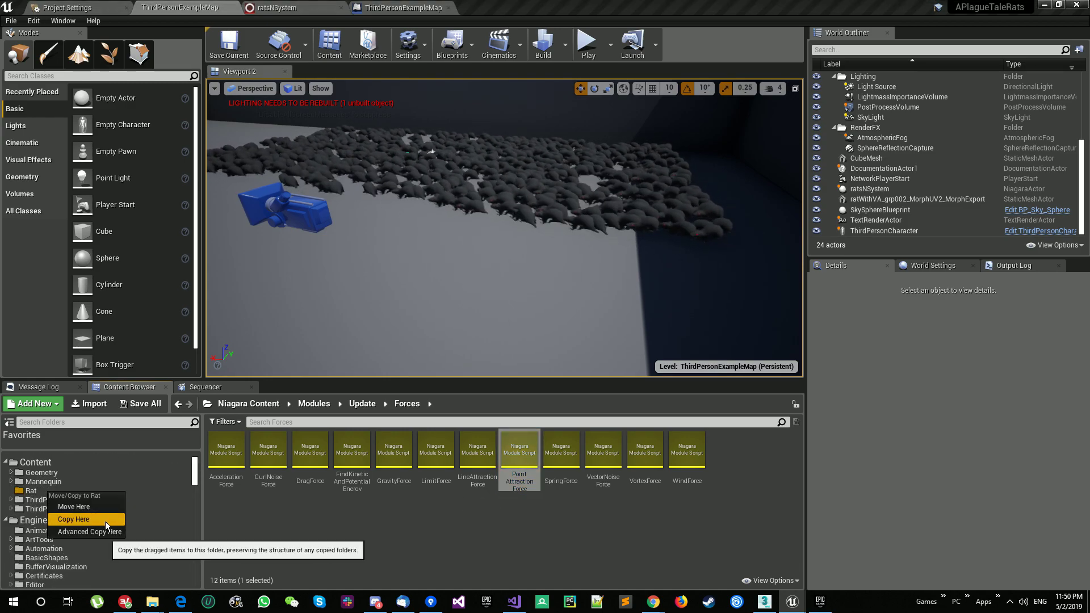
left_click(91, 519)
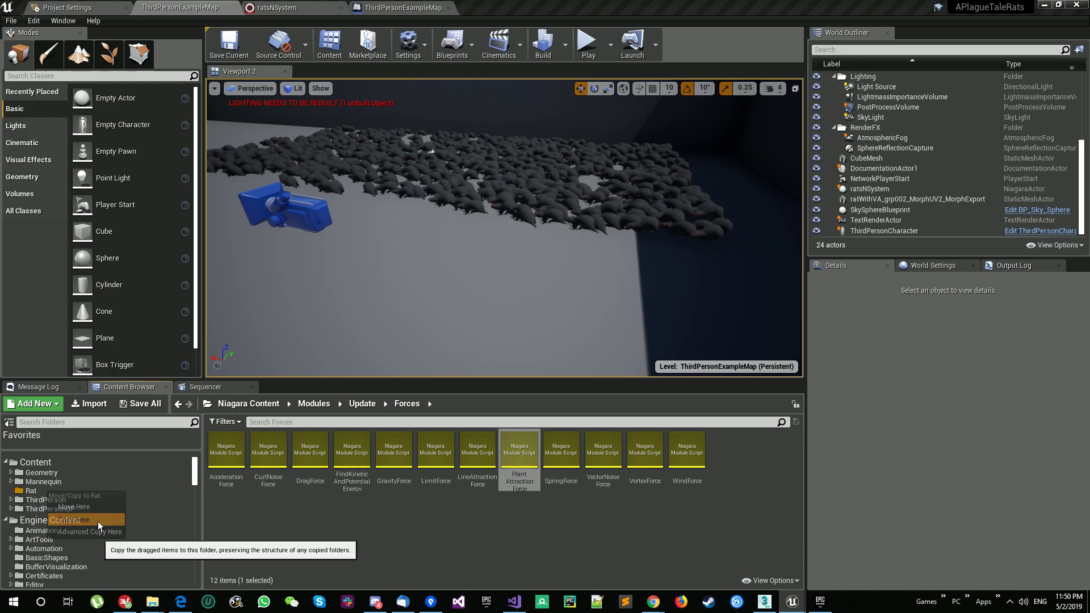
Rename the copied module script in the Rat folder as CustomPointAttractionForce.
left_click(34, 491)
left_click(431, 465)
key("F2")
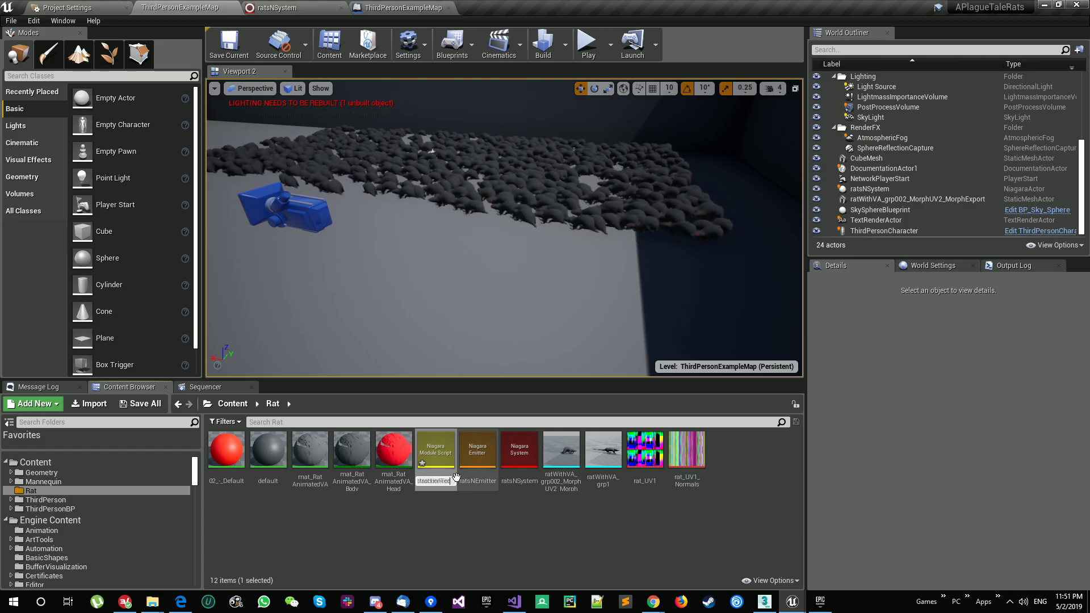
key("Return")
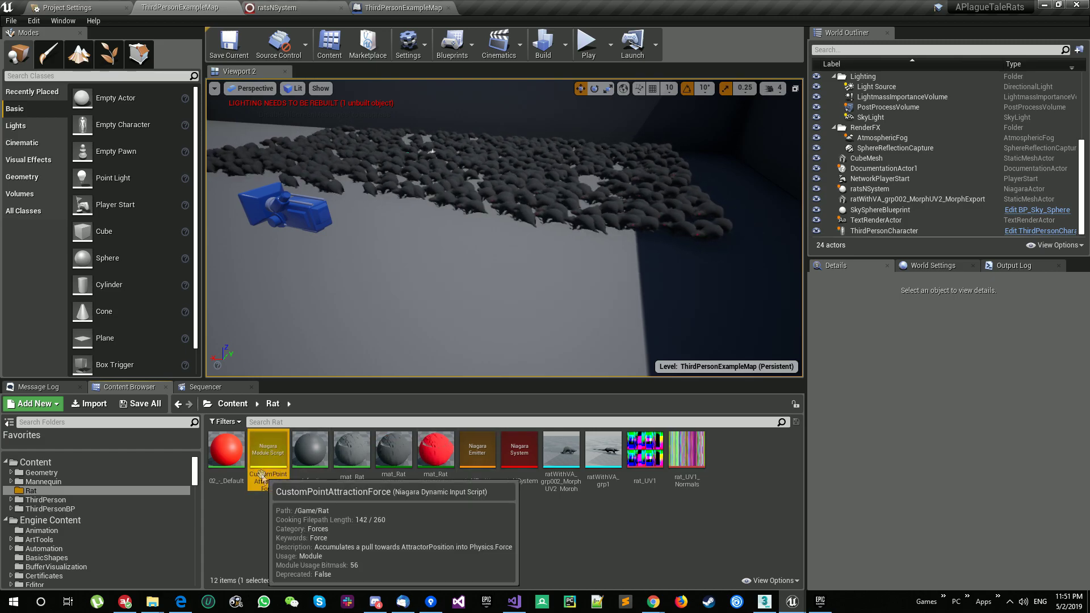
Open the CustomPointAttractionForce module script for editing and return to the ratsNSystem editor.
double_click(268, 450)
left_click(277, 7)
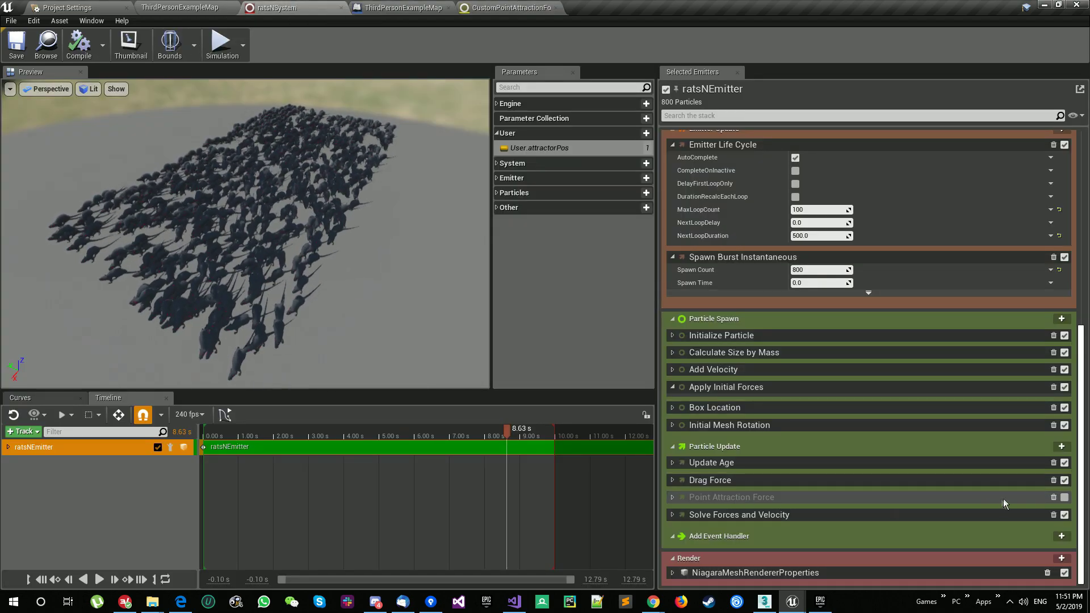
Replace the Point Attraction Force module in Particle Update with Custom Point Attraction Force, ordered before Solve Forces and Velocity.
left_click(1054, 497)
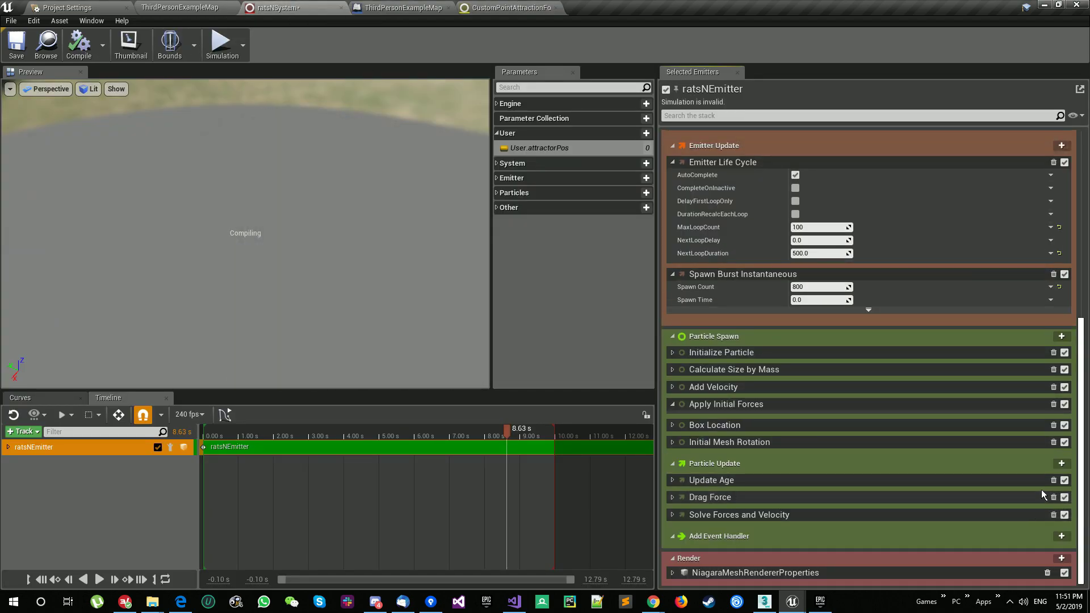
left_click(1061, 464)
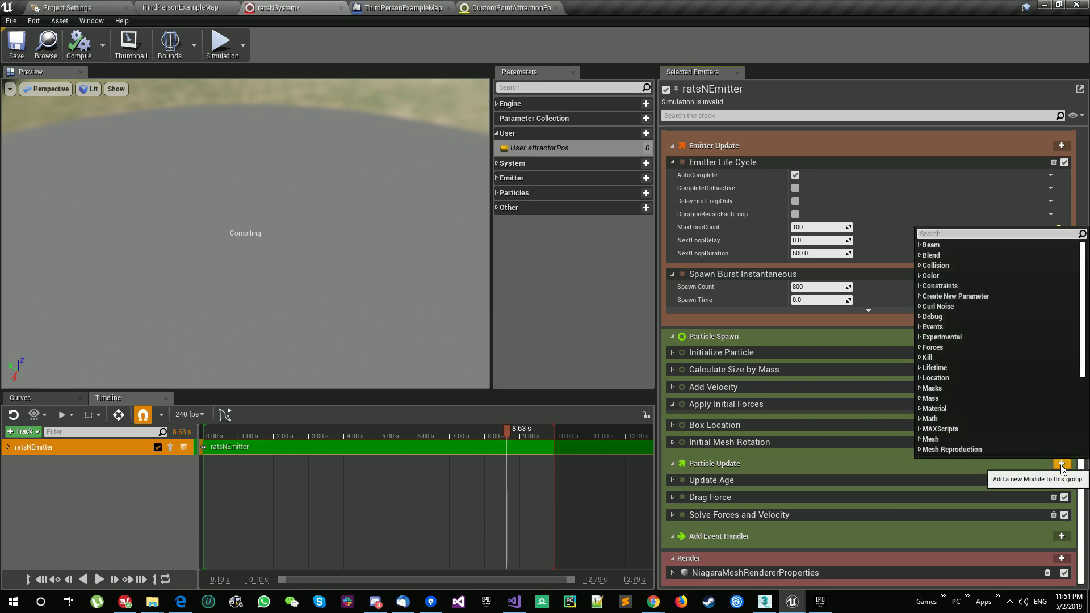
type("custom")
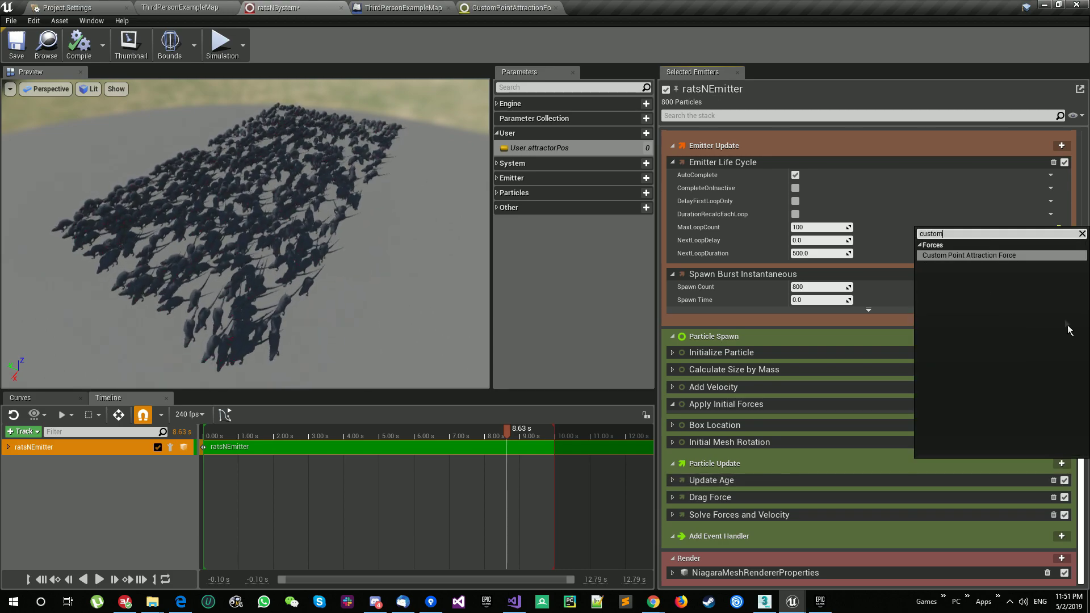
left_click(984, 256)
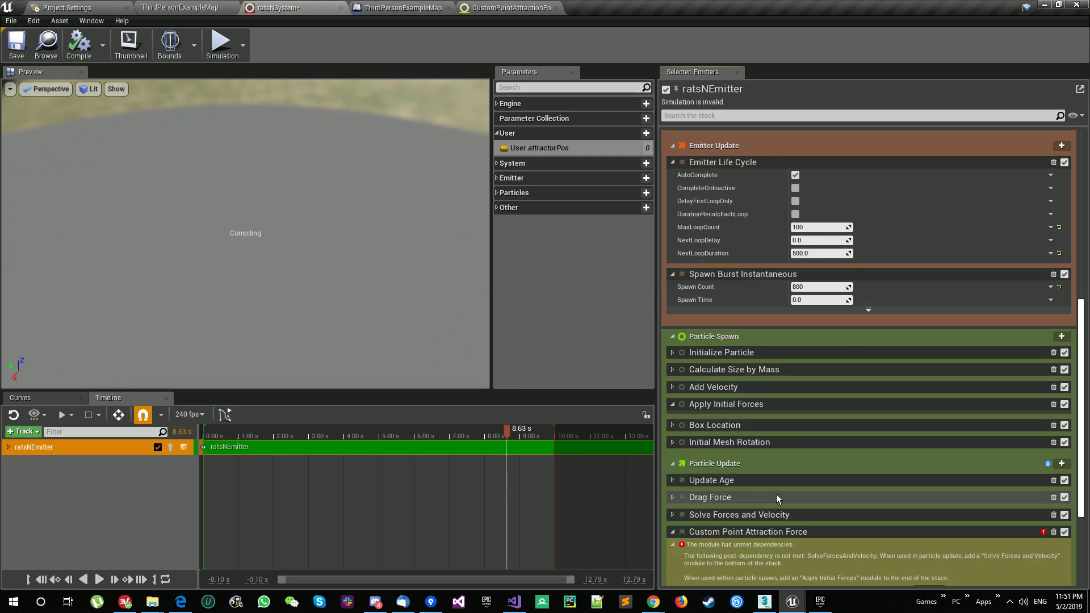
scroll(776, 494, "down", 3)
left_click_drag(775, 394, 776, 397)
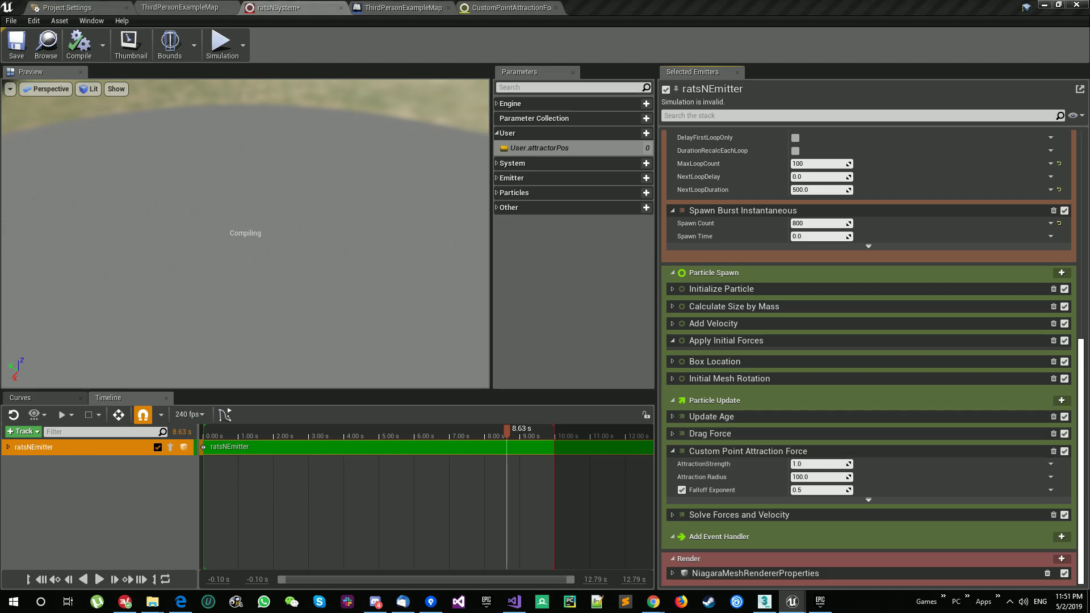
Set the Custom Point Attraction Force's AttractionStrength to 100 and disable its Falloff Exponent.
left_click(820, 465)
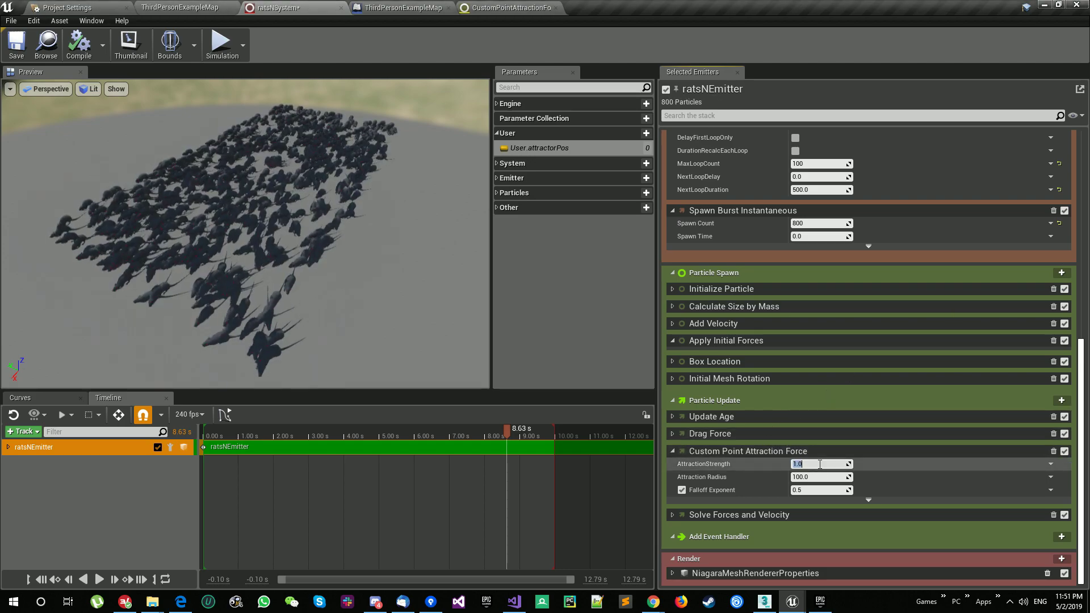
type("100")
key("Return")
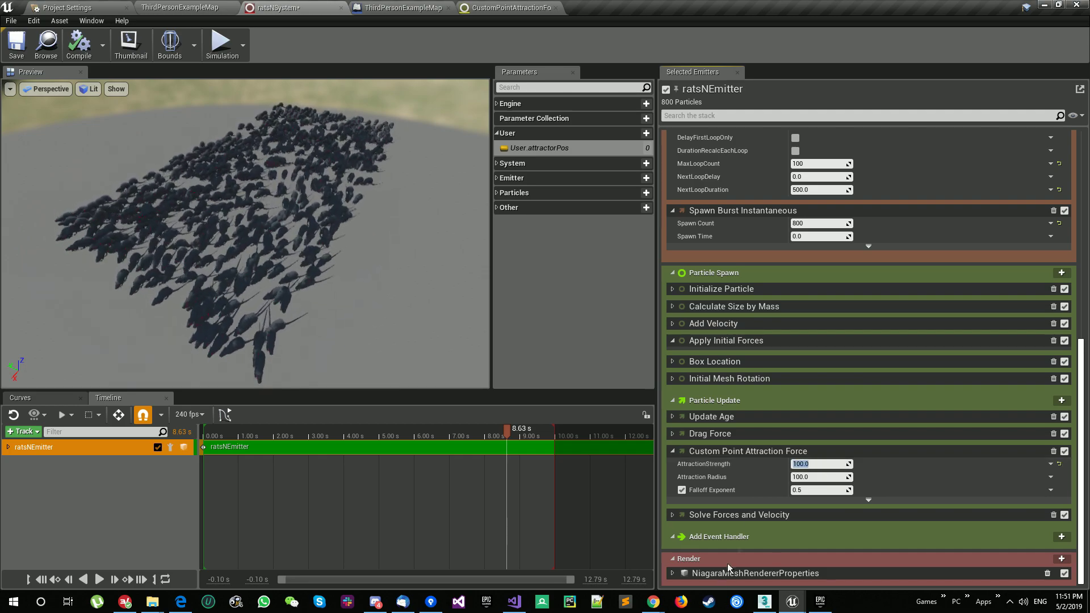
left_click(682, 490)
Link the Custom Point Attraction Force's AttractorPosition to User.attractorPos and save the rat system.
left_click(869, 500)
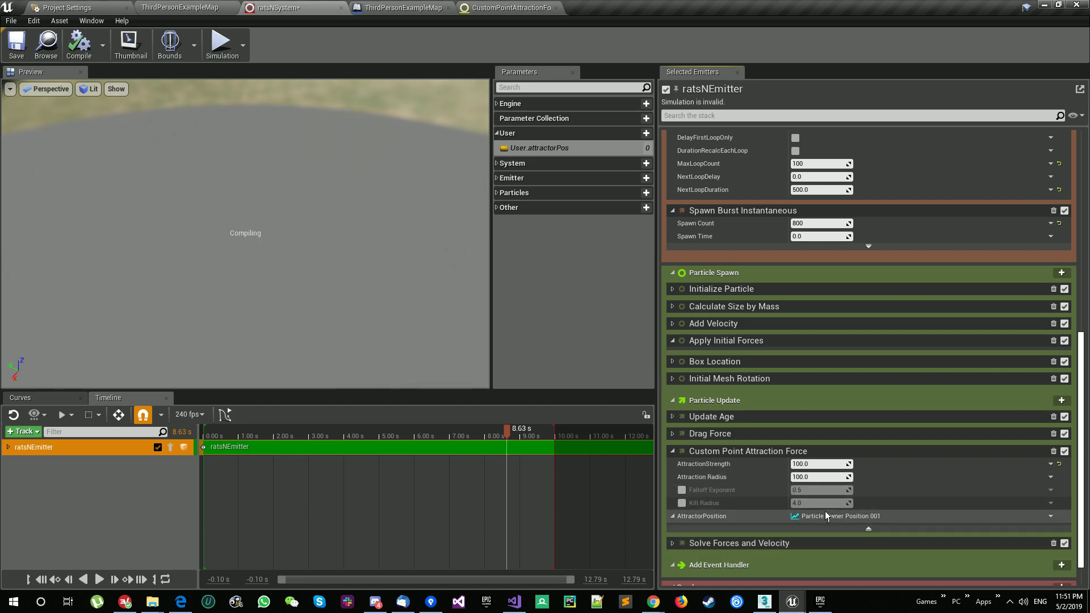
left_click(1051, 516)
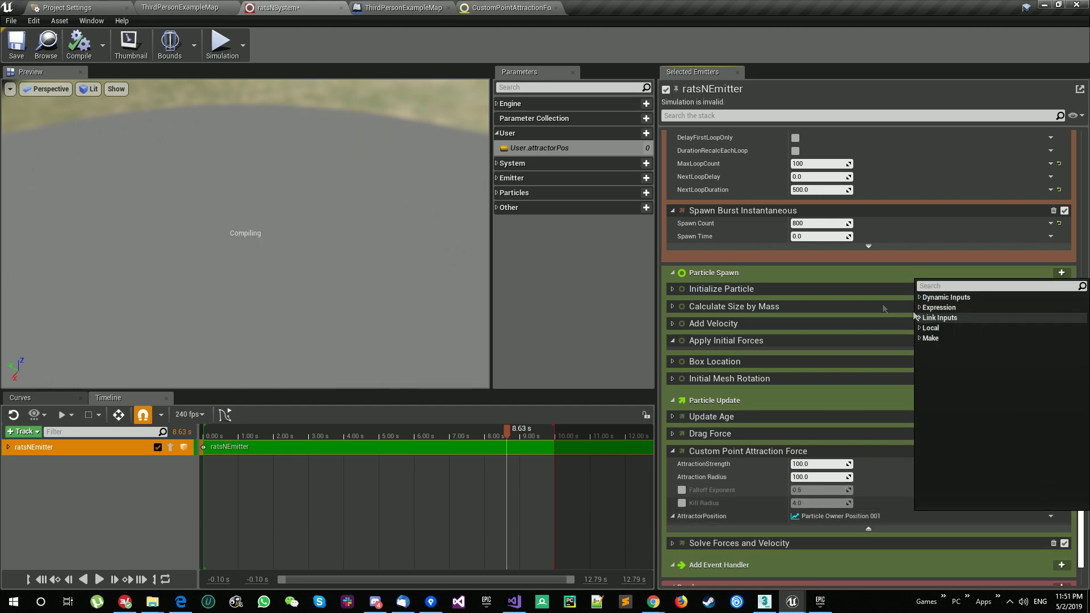
left_click(940, 318)
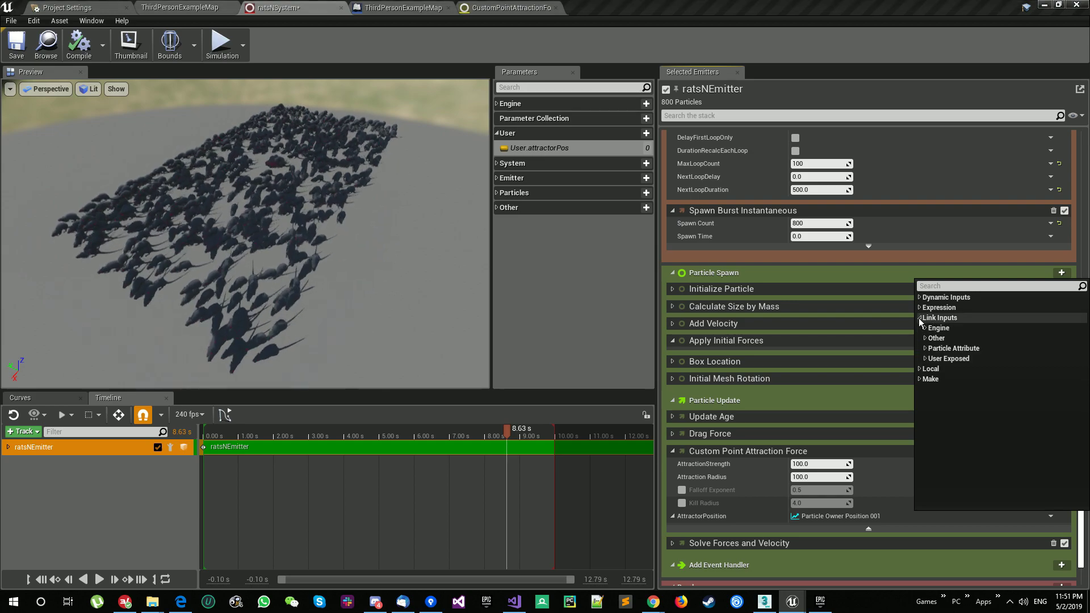
left_click(926, 359)
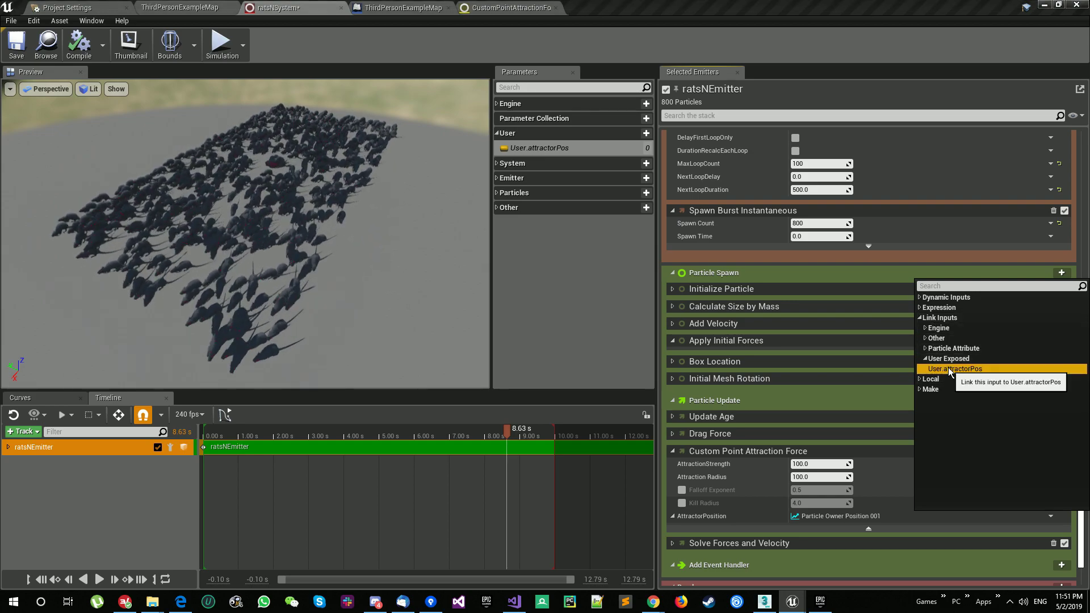
left_click(948, 368)
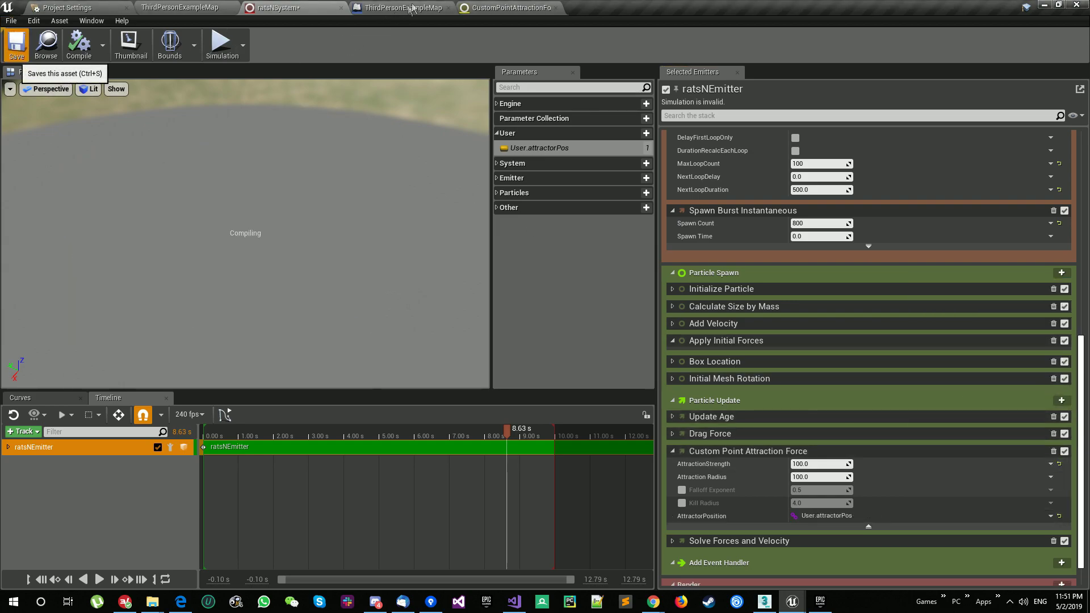
Play the ThirdPersonExampleMap level and run the character through the rats to test the attraction force.
left_click(168, 5)
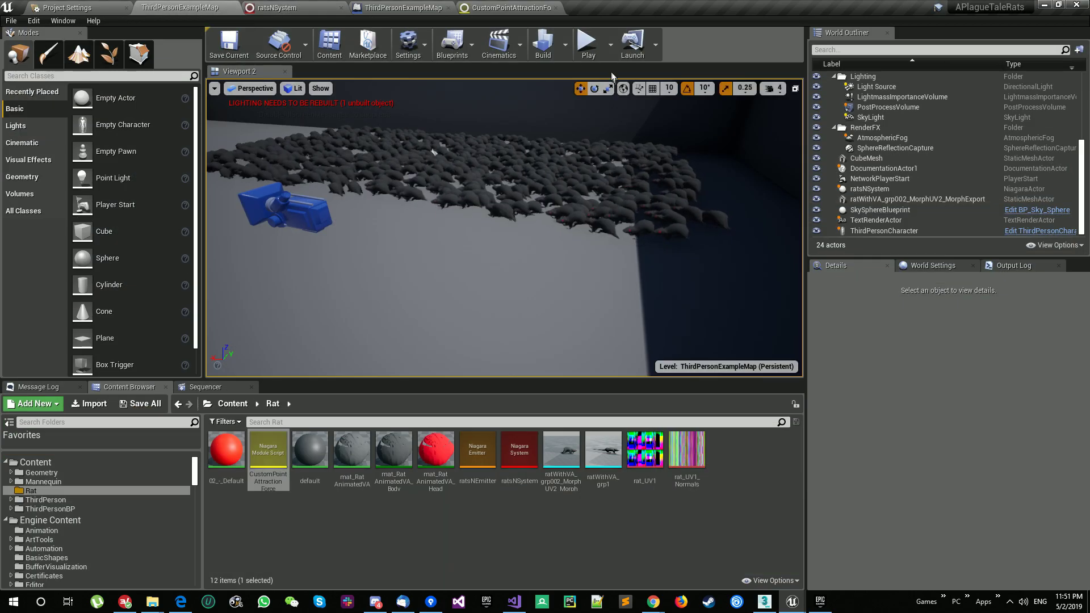
left_click(592, 43)
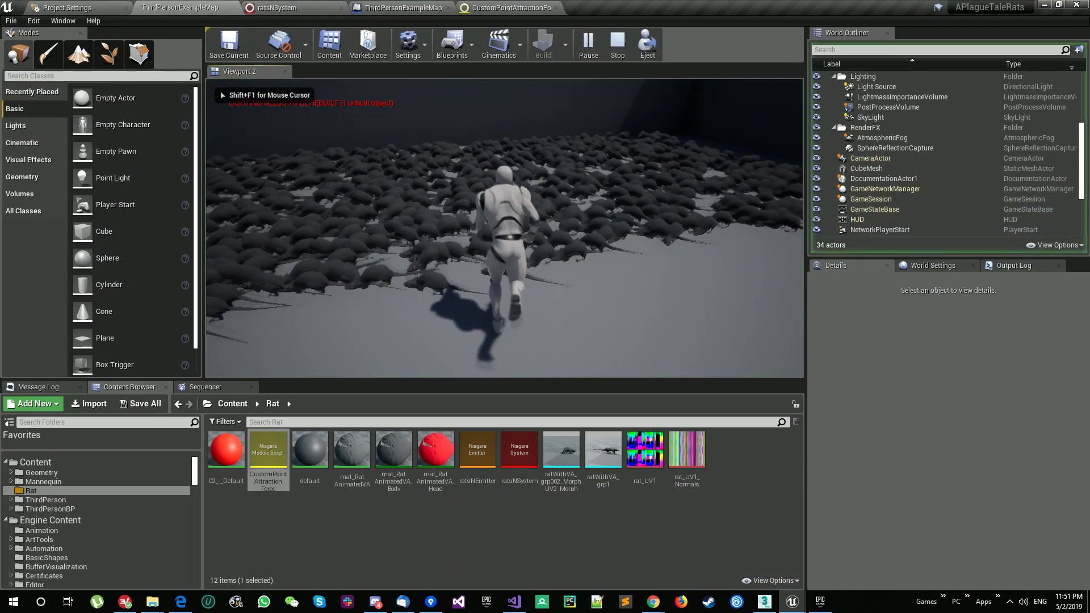
left_click(492, 191)
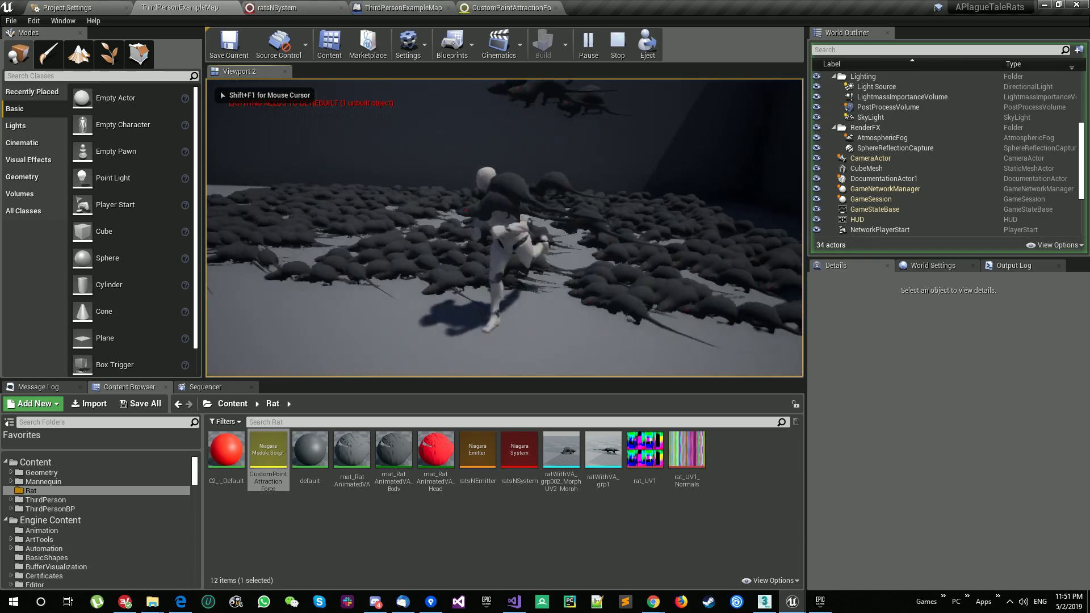
key("Escape")
Add a Break Vector node to the CustomPointAttractionForce graph and feed it the result of the Add node before Physics.Force.
left_click(508, 7)
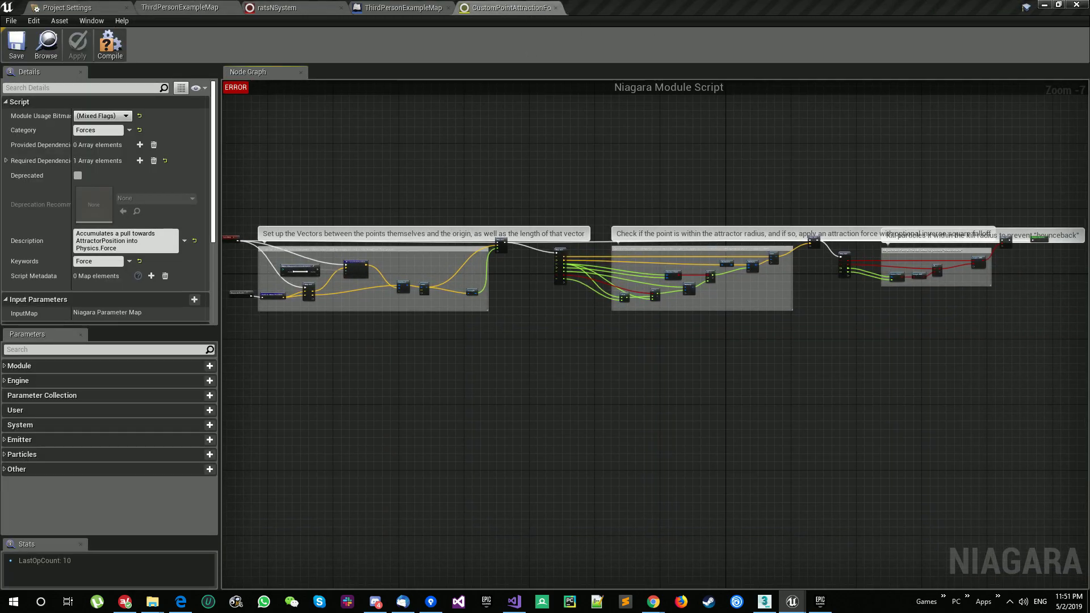
scroll(648, 273, "up", 5)
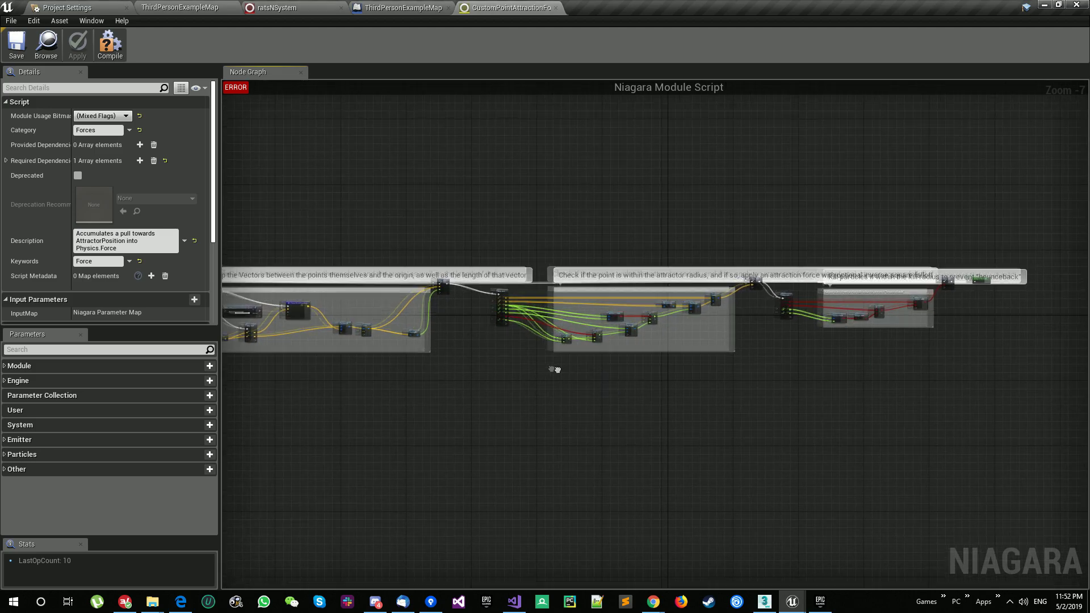
scroll(767, 309, "up", 2)
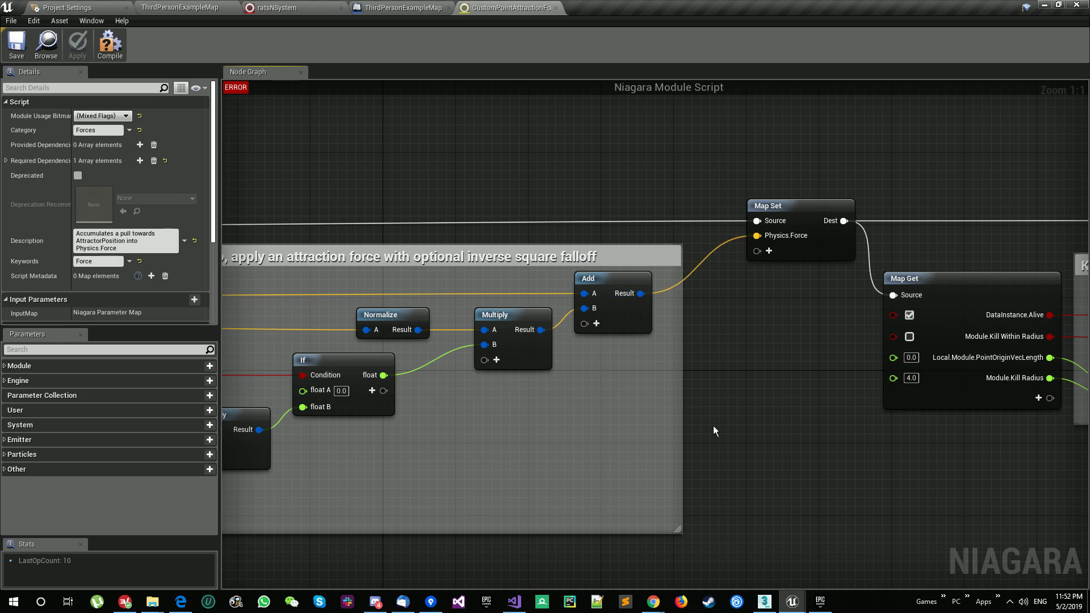
right_click_drag(715, 431, 770, 205)
right_click(691, 464)
type("break ve")
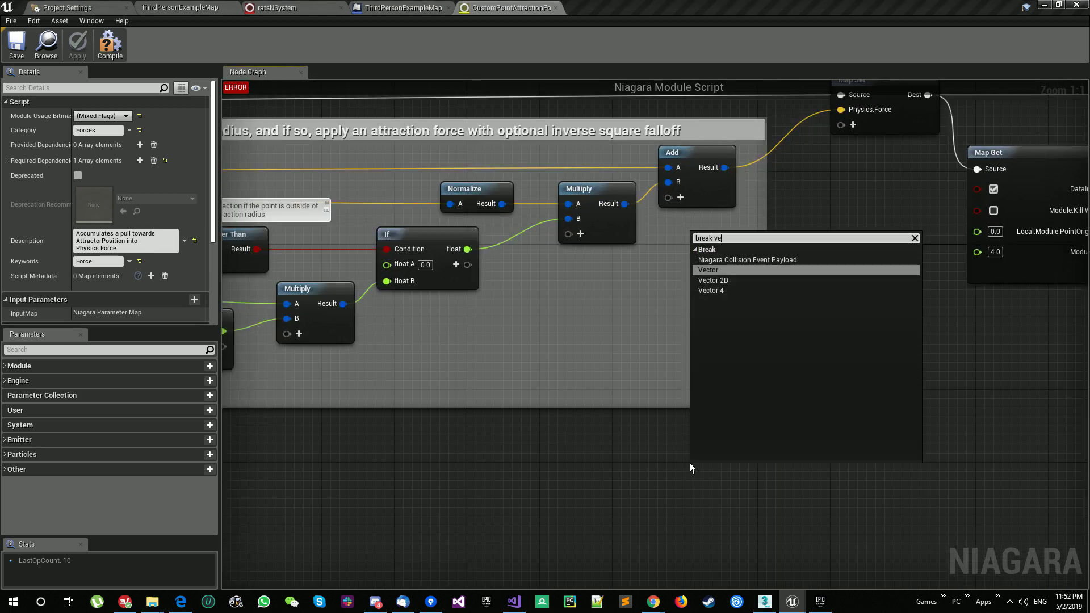
key("Return")
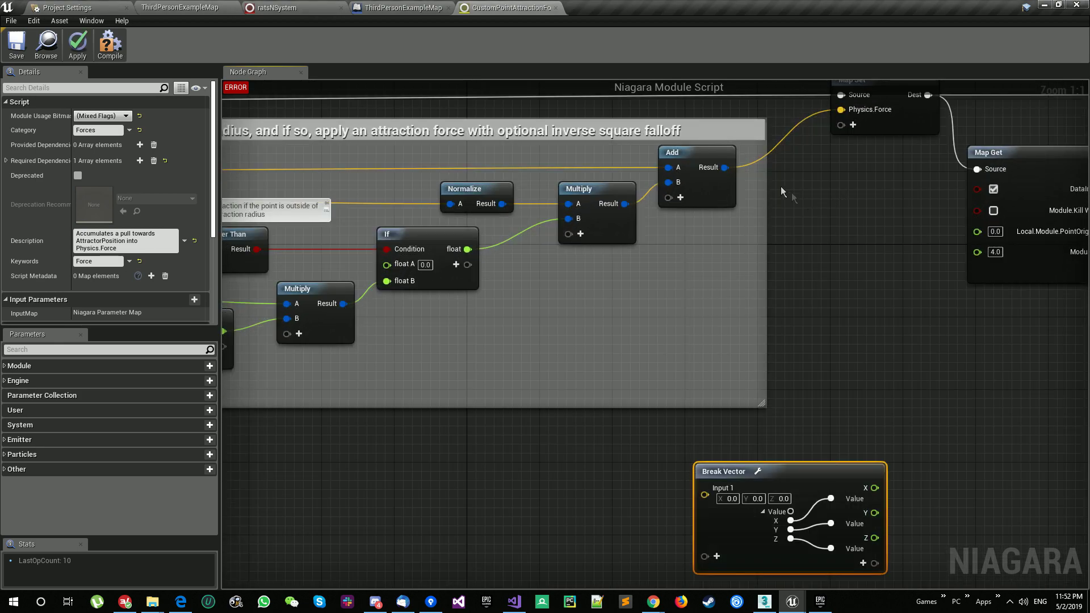
left_click_drag(726, 476, 638, 442)
Feed Physics.Force from a new Make Vector node, connect only Break Vector's X and Y to it, and save the module script.
left_click_drag(840, 109, 870, 399)
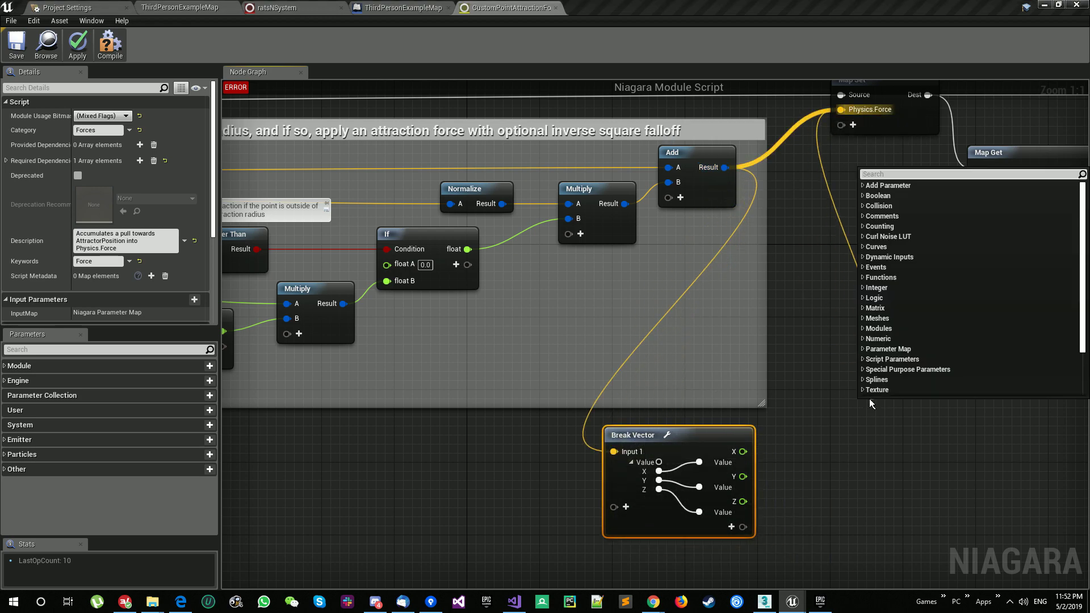
type("make vec")
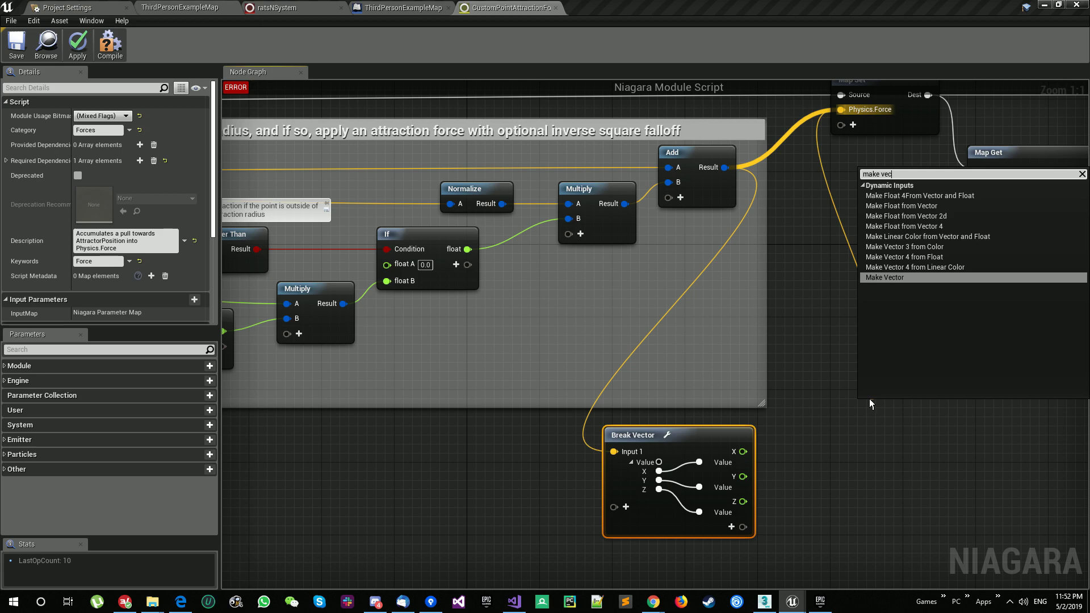
key("Return")
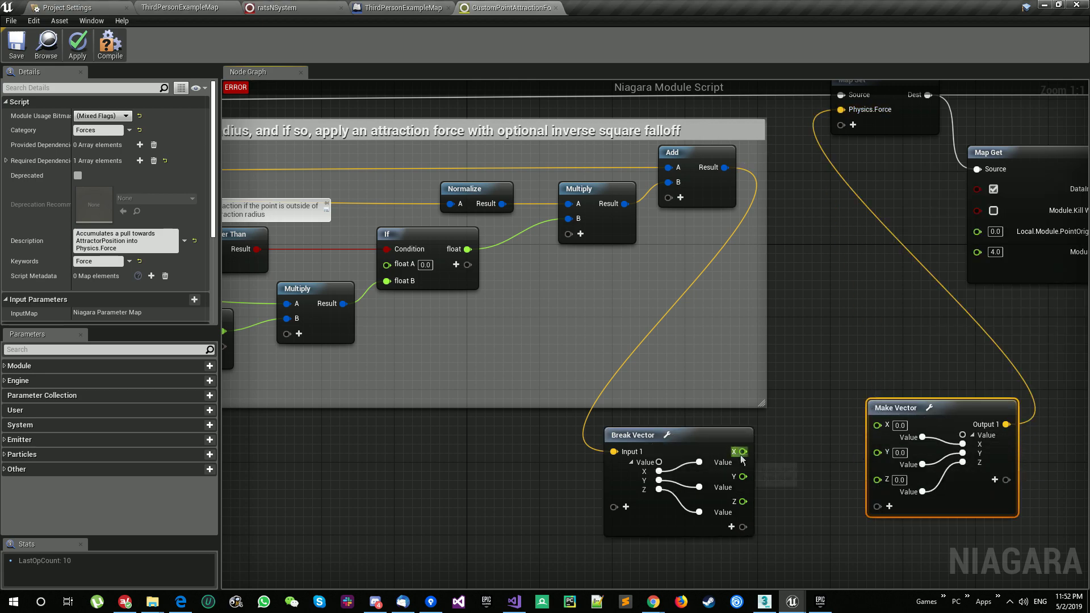
left_click_drag(867, 432, 878, 425)
left_click_drag(743, 477, 887, 449)
left_click_drag(921, 410, 875, 428)
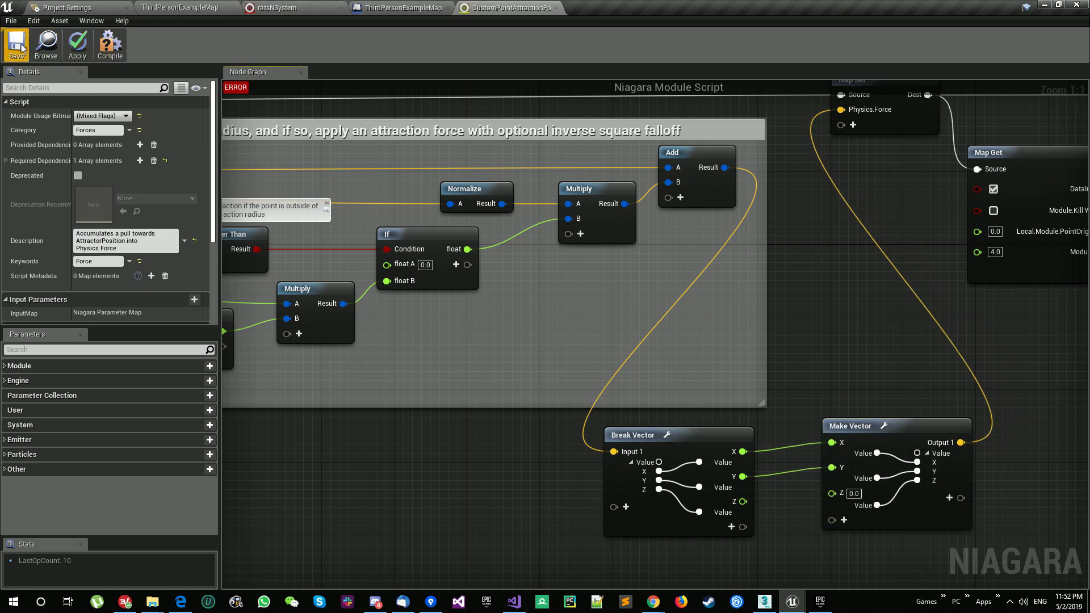
Play-test the level by running the character among the rats with the force's Z component removed.
left_click(188, 9)
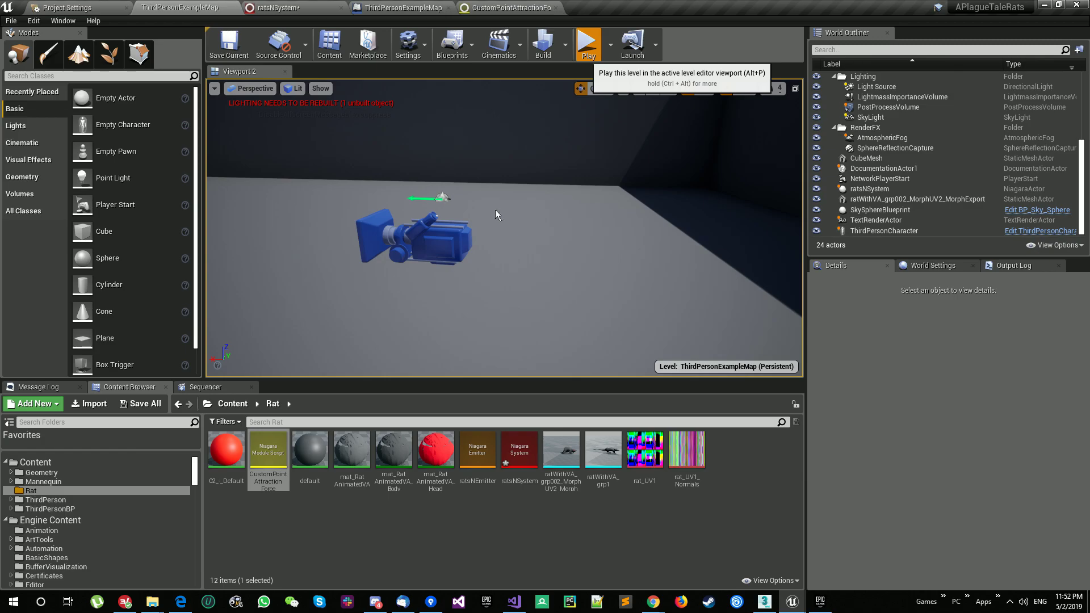
key("alt+p")
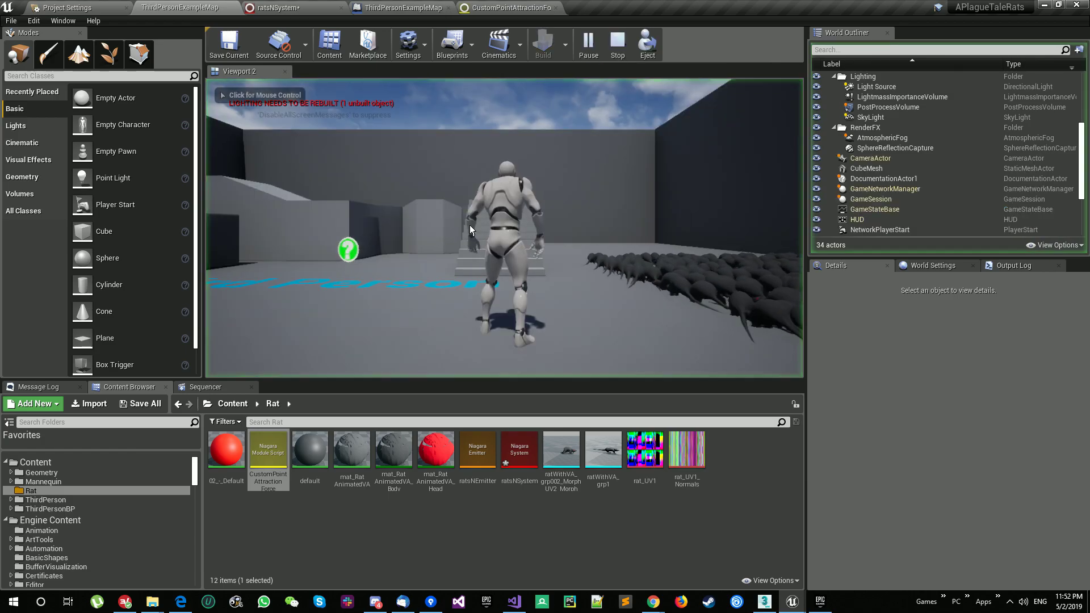
key("d")
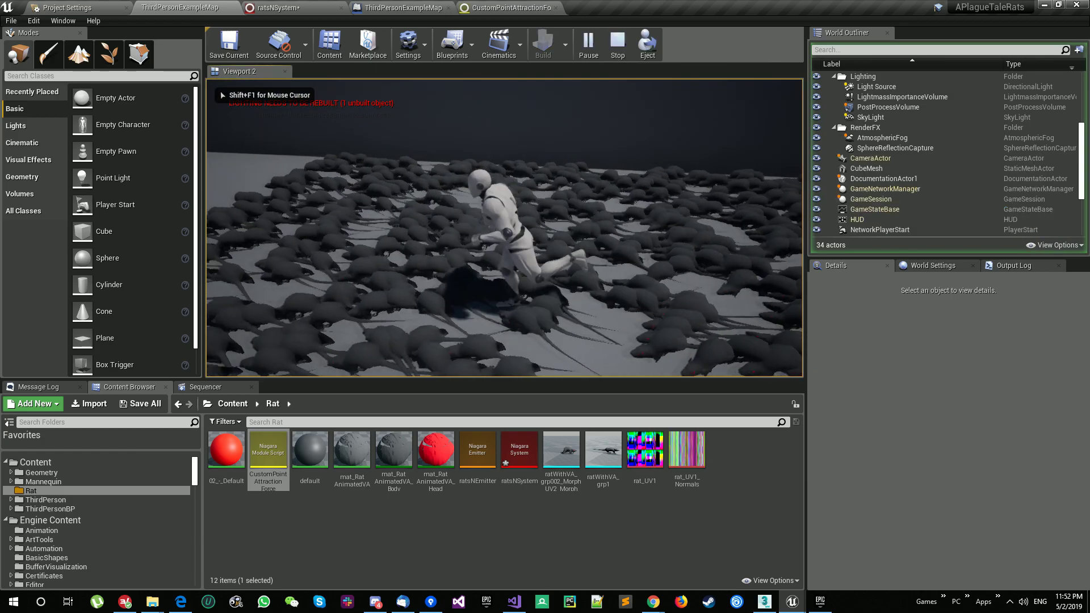
key("s")
key("a")
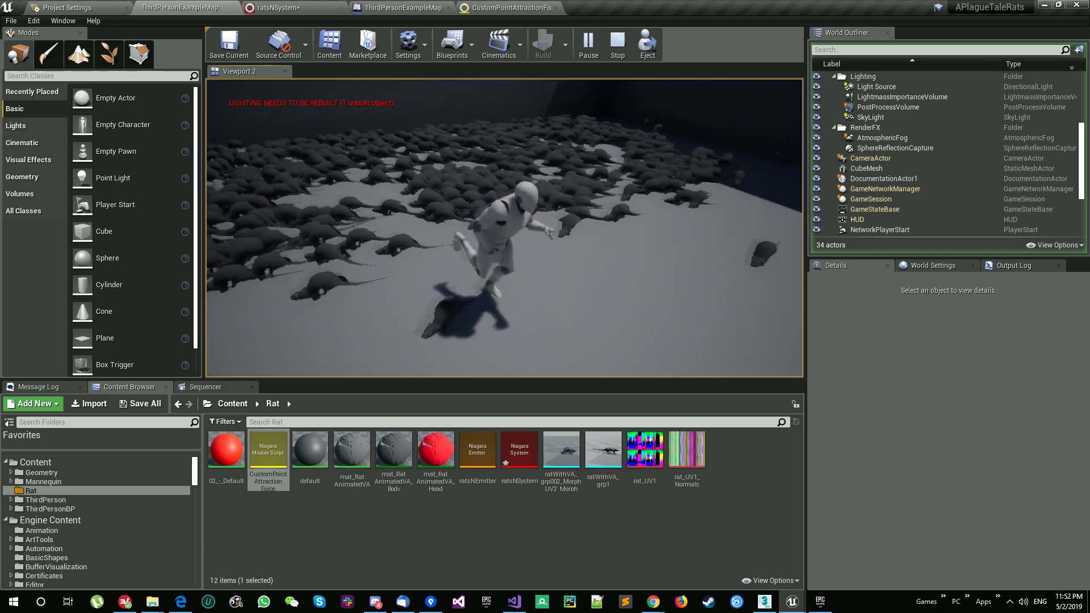
key("Escape")
Add a Direction and Length node fed by Particles.Position in the CustomPointAttractionForce graph's vector setup section.
left_click(508, 8)
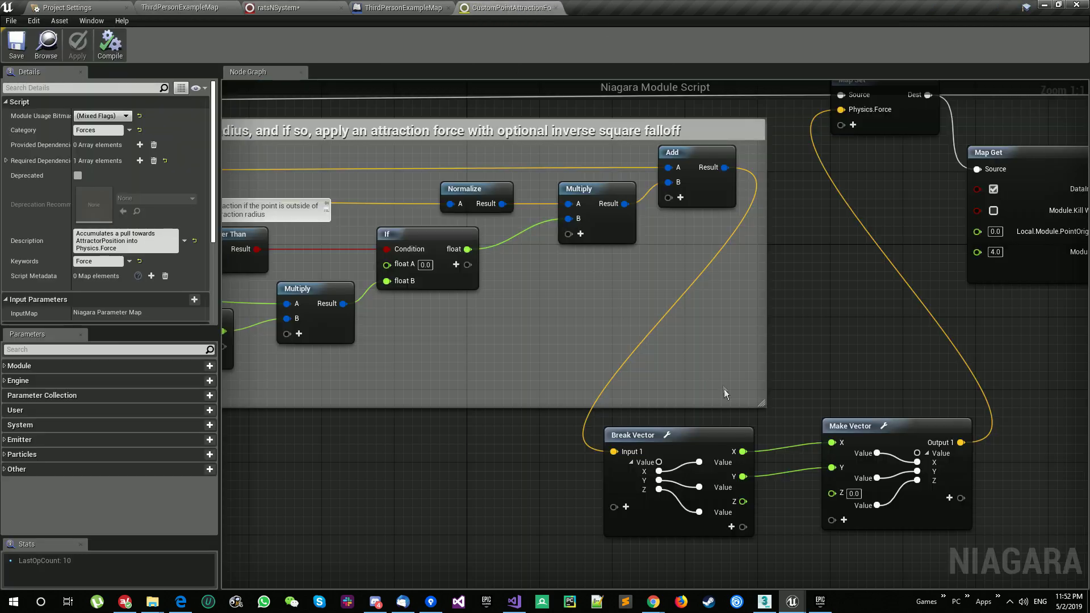
right_click_drag(830, 356, 935, 332)
scroll(572, 408, "down", 2)
right_click_drag(571, 409, 801, 387)
right_click_drag(334, 386, 739, 423)
right_click_drag(373, 382, 777, 375)
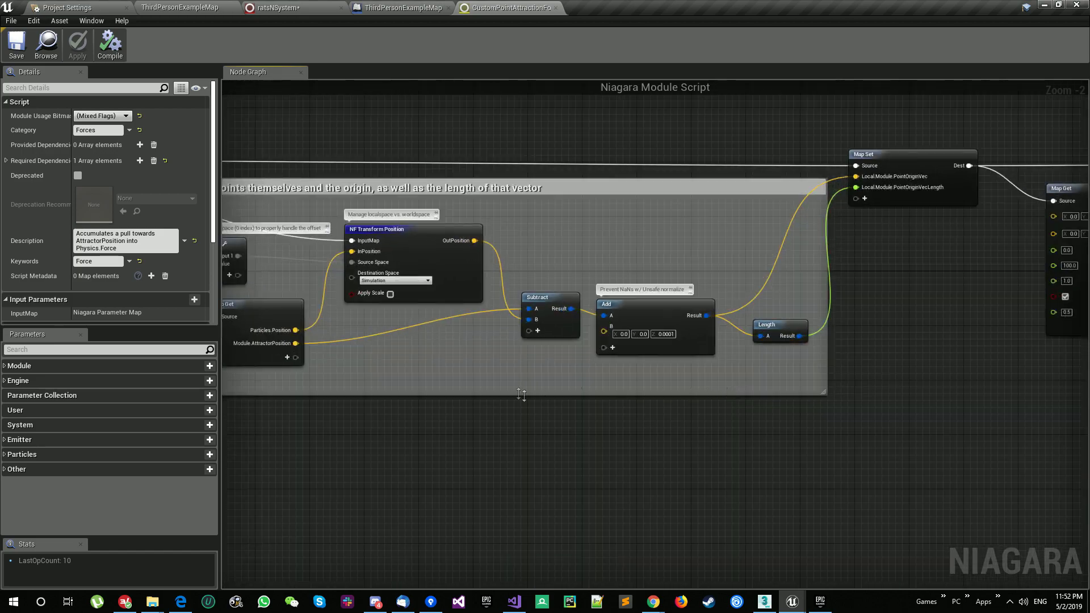
right_click_drag(351, 403, 619, 417)
scroll(620, 417, "up", 2)
left_click_drag(636, 333, 752, 480)
type("get d")
key("BackSpace")
key("BackSpace")
key("BackSpace")
key("BackSpace")
key("BackSpace")
type("dire")
key("Return")
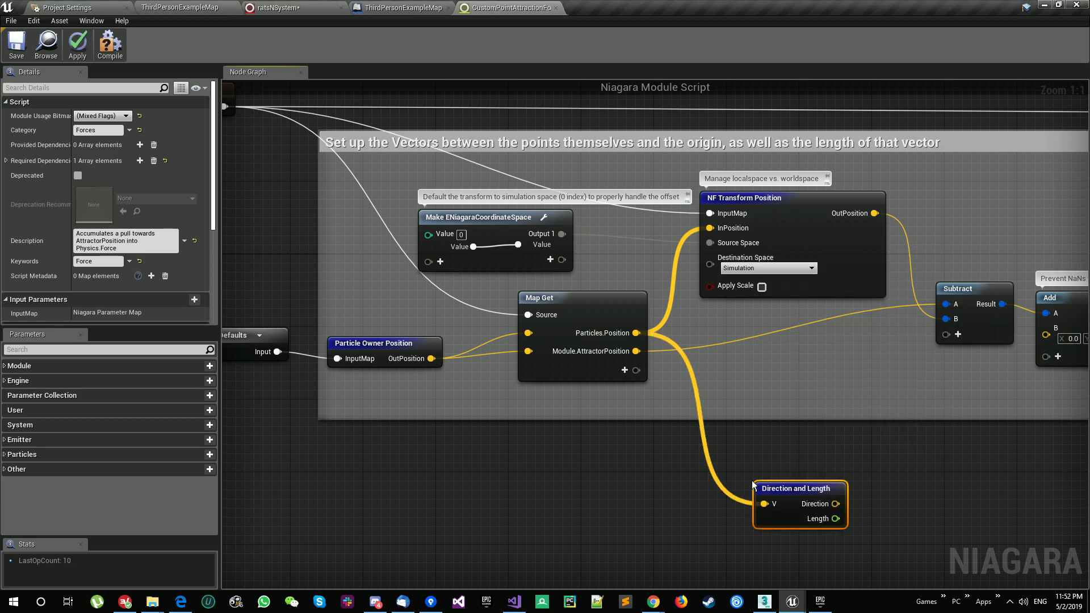
Move the Direction and Length node across the graph to just below the Break Vector and Make Vector nodes.
right_click_drag(871, 474, 550, 435)
left_click_drag(482, 449, 790, 459)
right_click_drag(938, 401, 712, 403)
scroll(713, 407, "down", 3)
left_click_drag(440, 431, 942, 493)
right_click_drag(1004, 485, 774, 474)
scroll(836, 474, "up", 2)
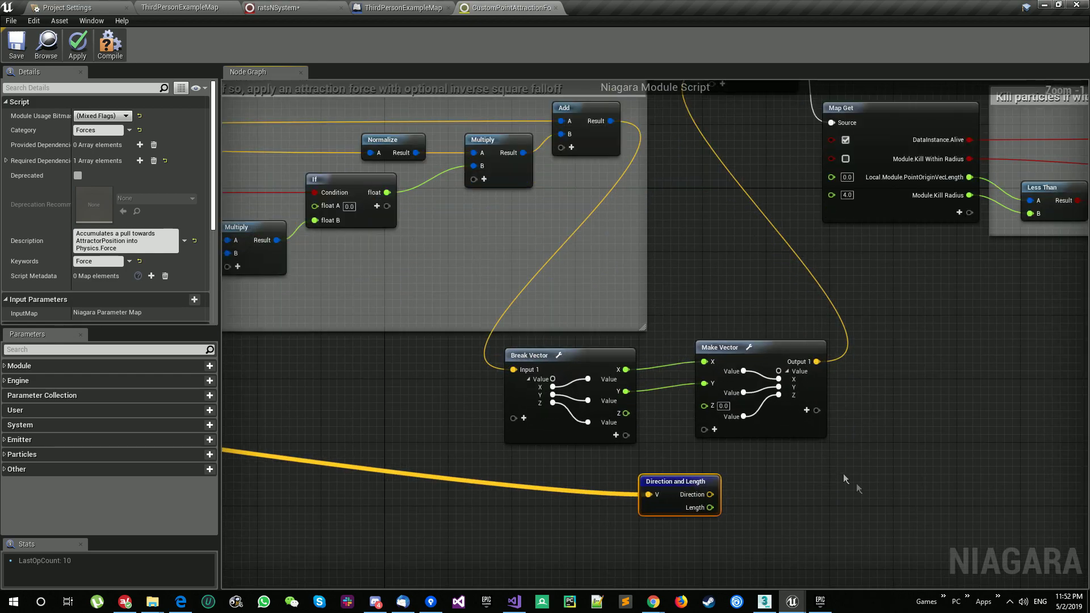
Multiply the Make Vector output by the Direction output, route the result into Physics.Force, and save the module script.
right_click_drag(897, 399, 839, 397)
left_click_drag(761, 360, 827, 398)
type("mul")
key("Return")
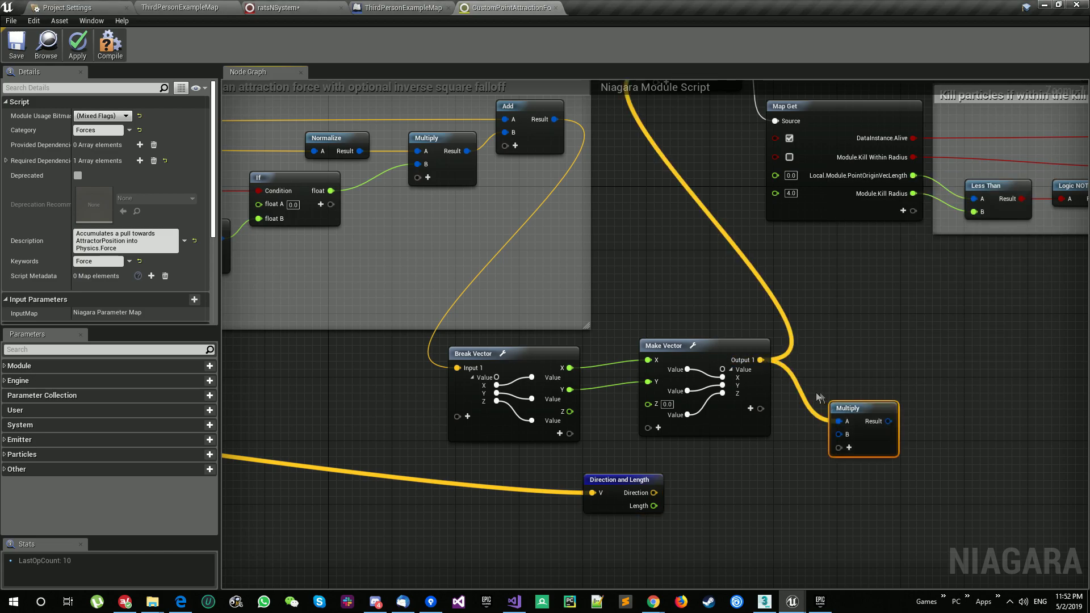
left_click_drag(843, 437, 844, 435)
right_click_drag(893, 425, 901, 494)
left_click_drag(897, 492, 702, 193)
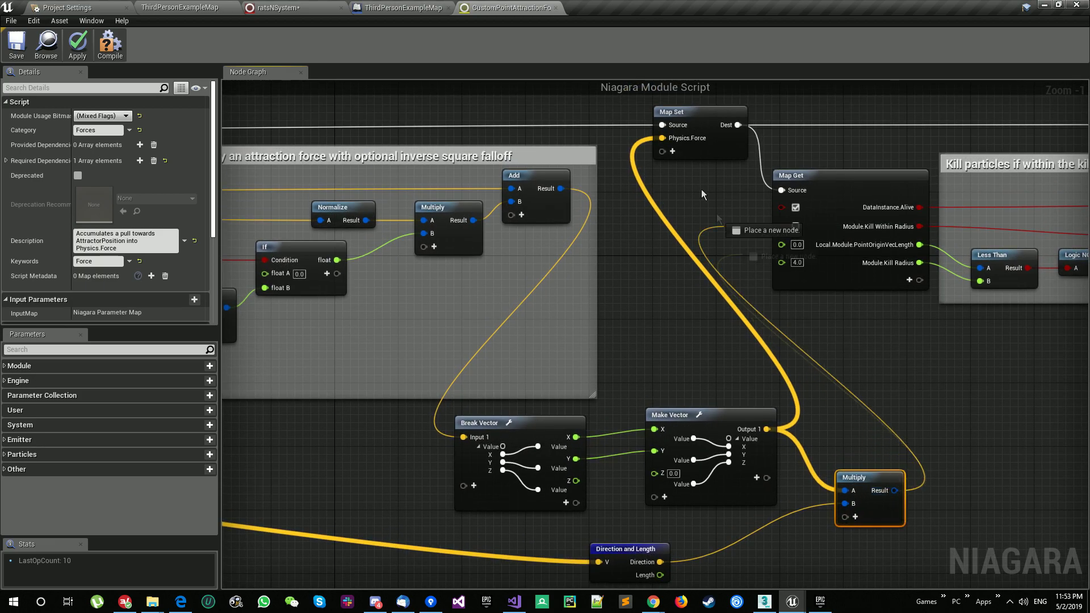
left_click_drag(661, 141, 663, 139)
left_click(21, 43)
Play-test the level by running the character among the rats with the force multiplied by the particle direction.
left_click(176, 8)
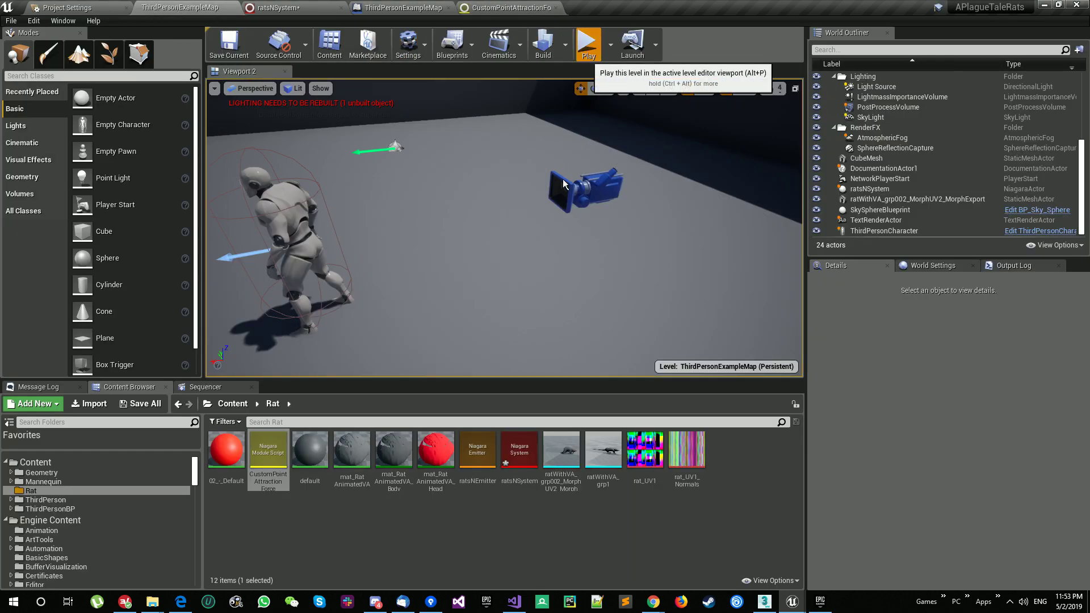
key("alt+p")
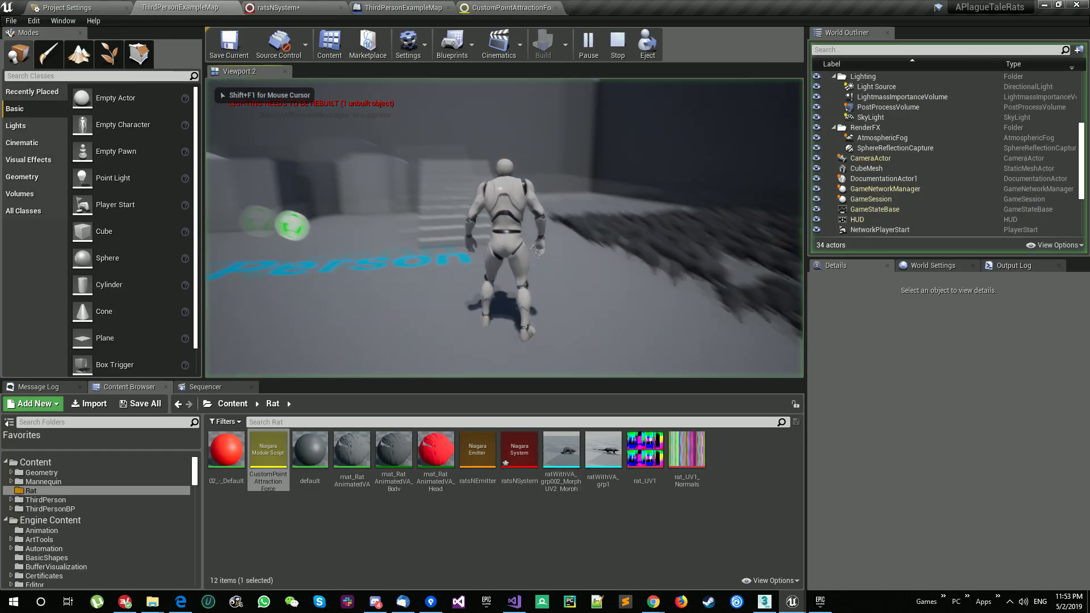
key("d")
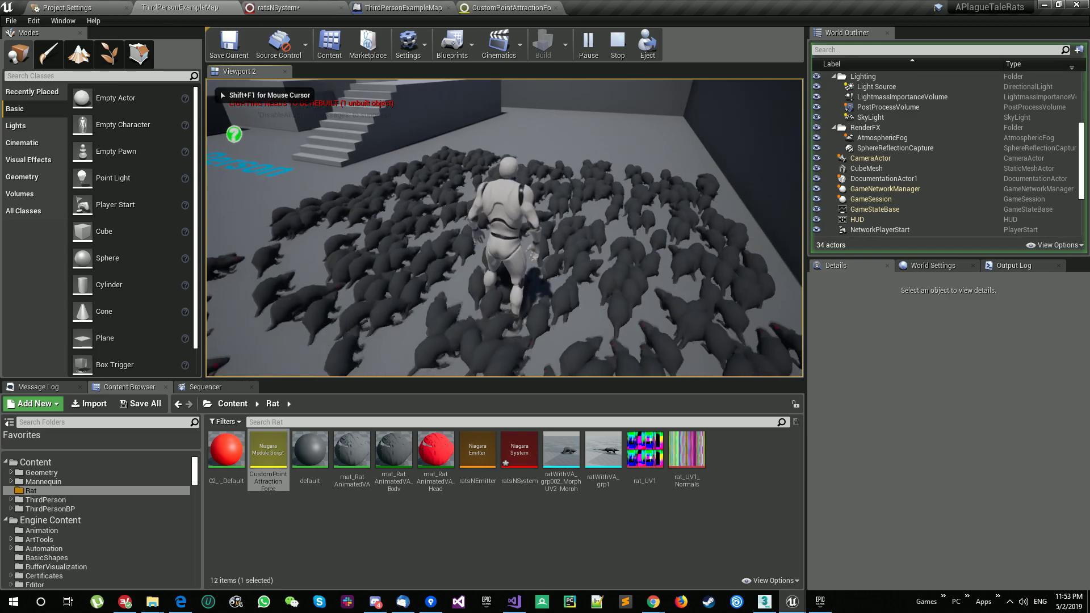
key("a")
key("w")
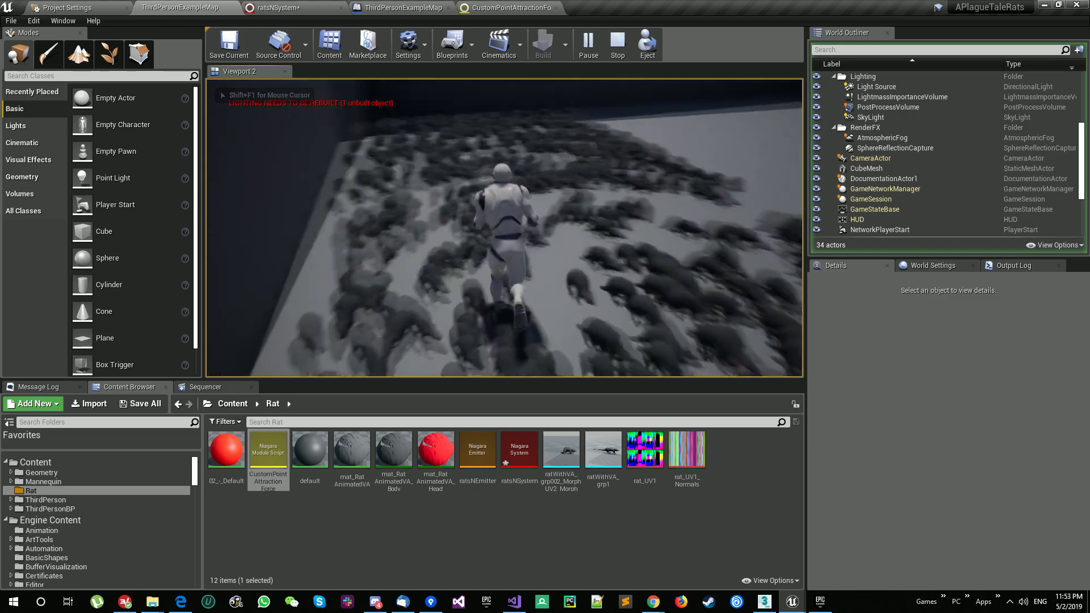
key("a")
key("s")
key("Escape")
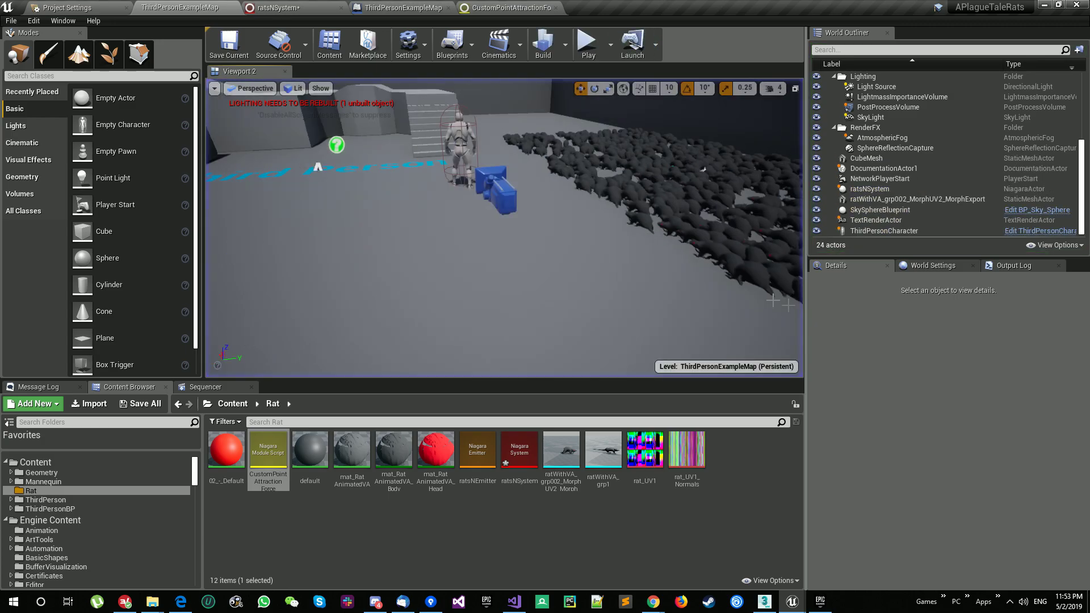
Set the Custom Point Attraction Force's AttractionStrength to -75 in ratsNSystem and save the system.
left_click(403, 7)
left_click(492, 7)
left_click(278, 7)
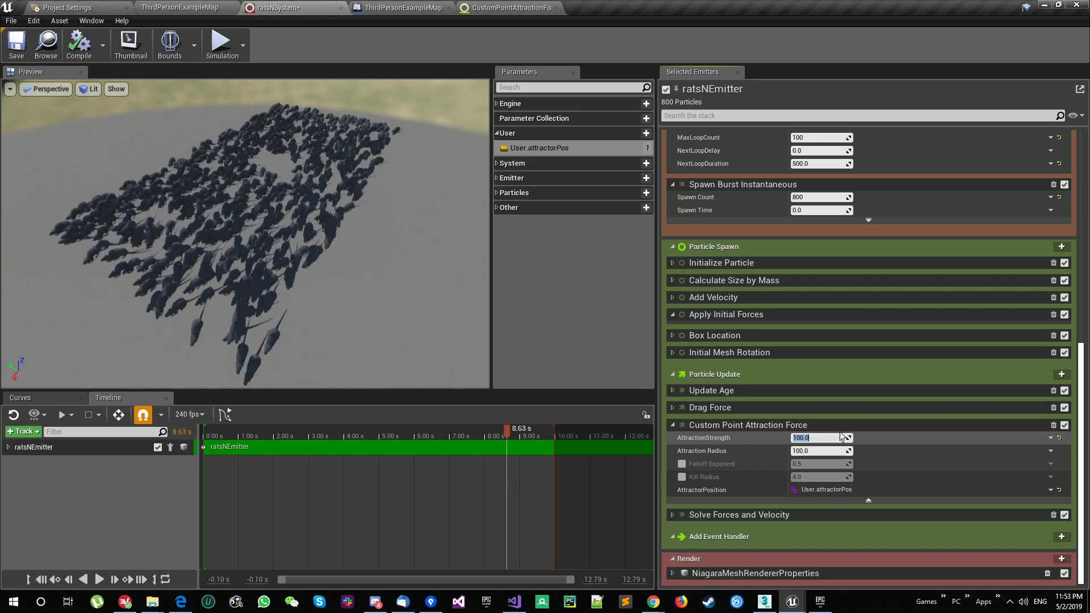
left_click(819, 438)
type("-1")
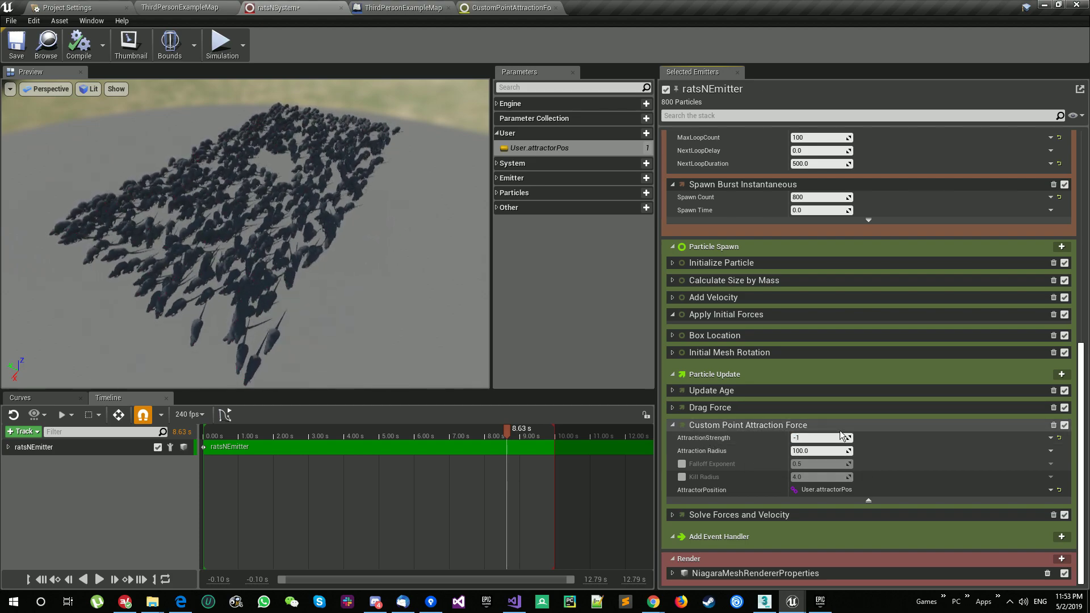
key("BackSpace")
type("75")
key("Return")
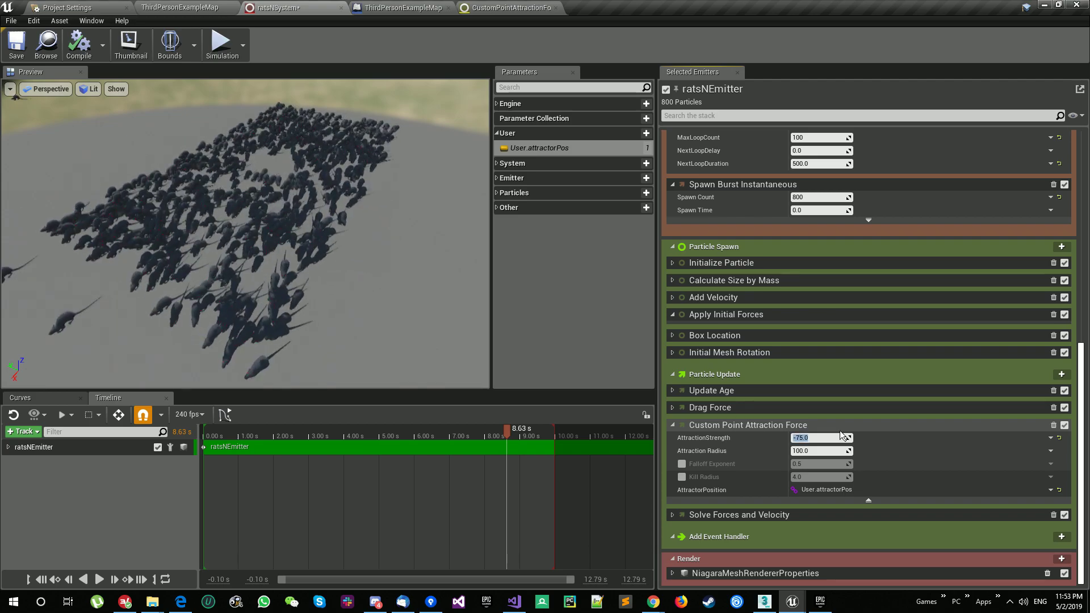
left_click(17, 44)
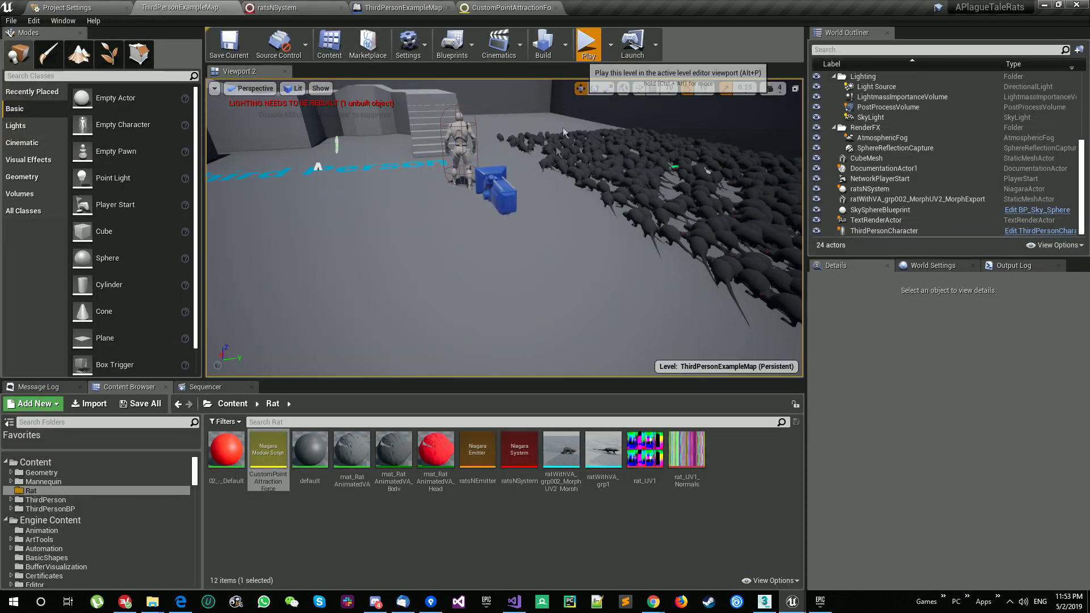
Play-test the level by running the character through the rats, along the walls and around the stairs, to check the repelling force.
left_click(563, 132)
key("w")
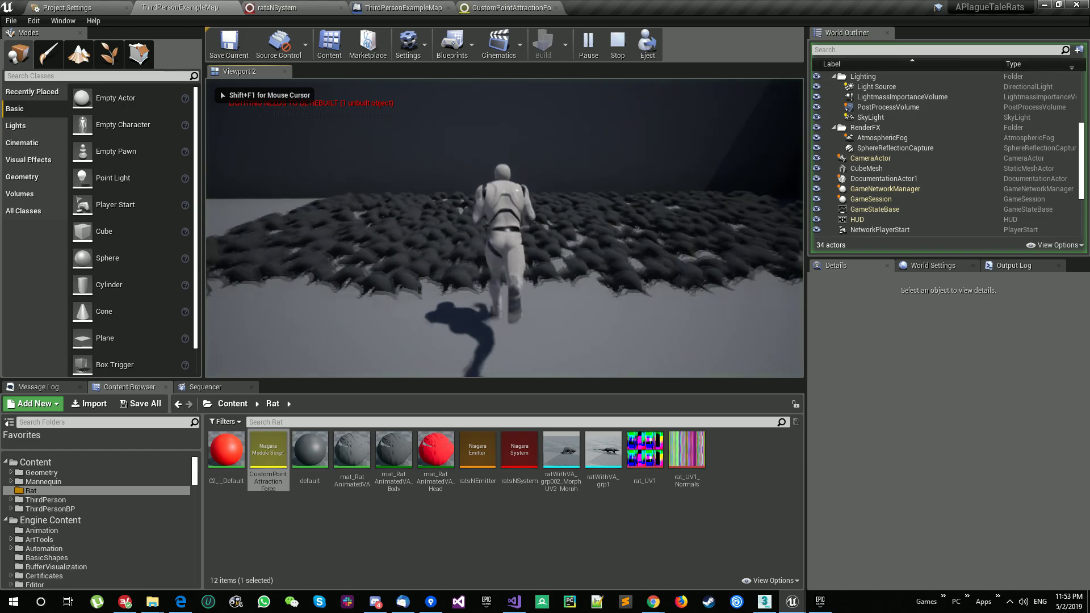
key("w")
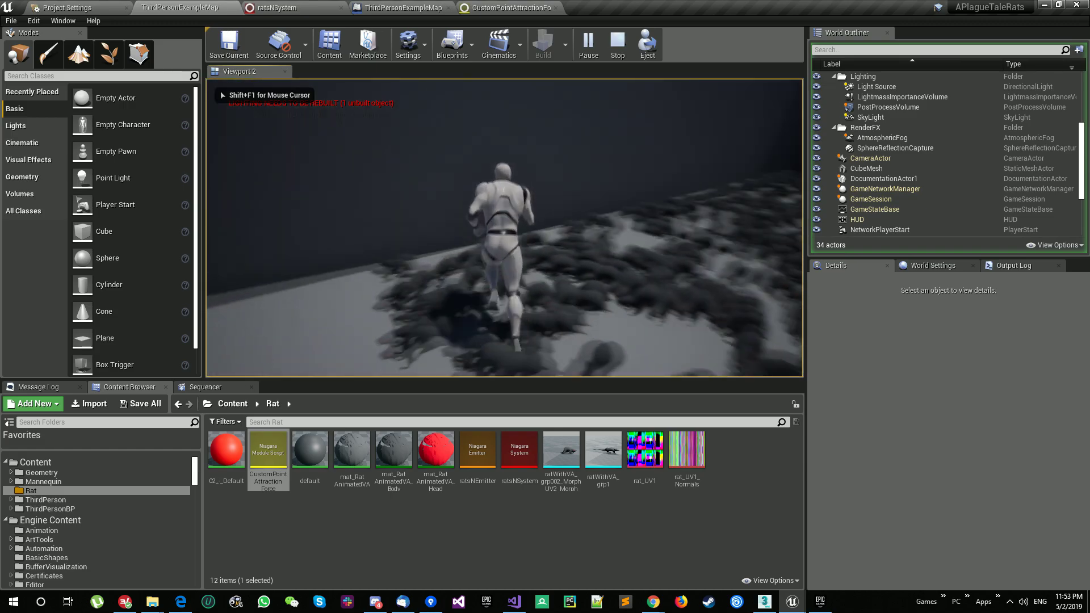
key("w")
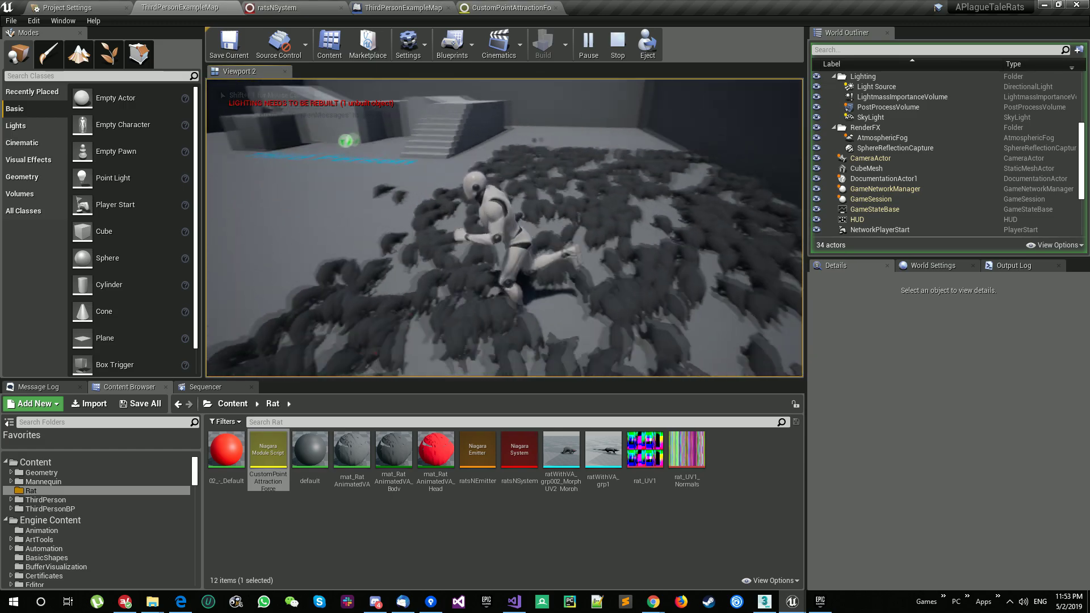
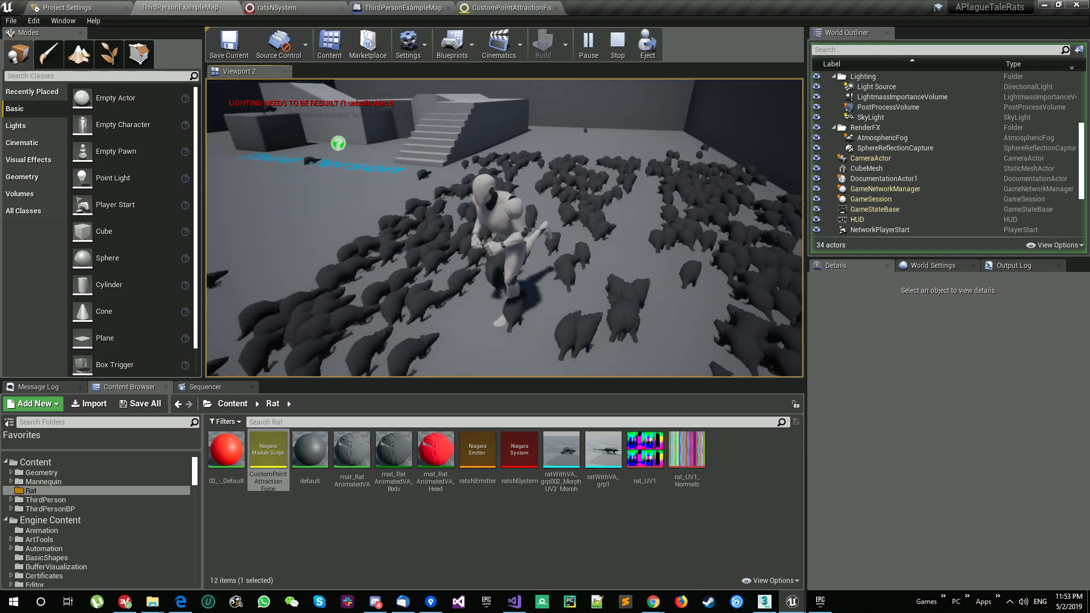
key("w")
key("w")
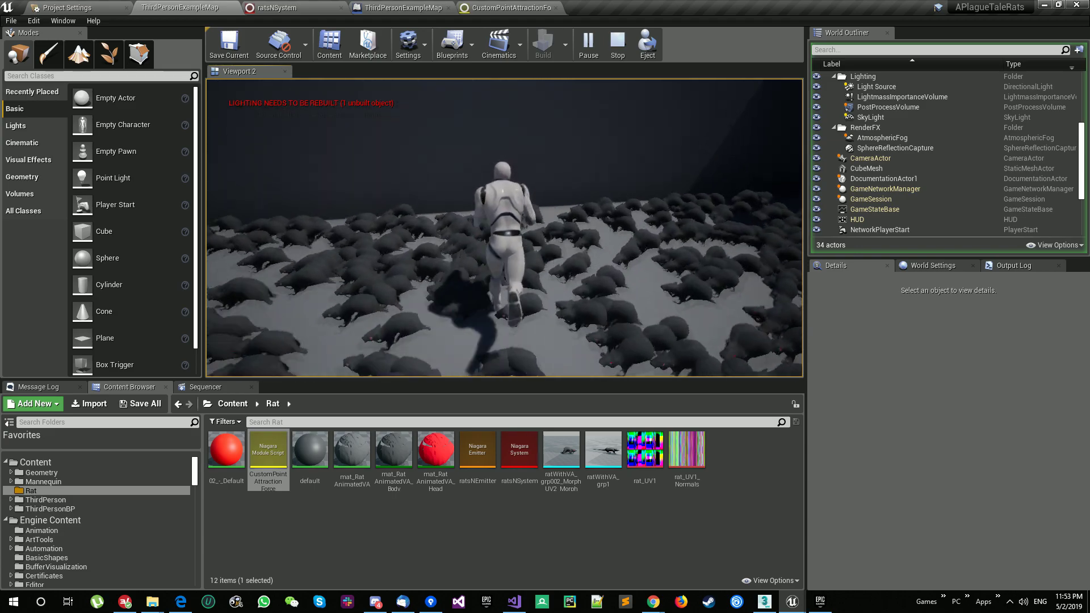
key("w")
key("w")
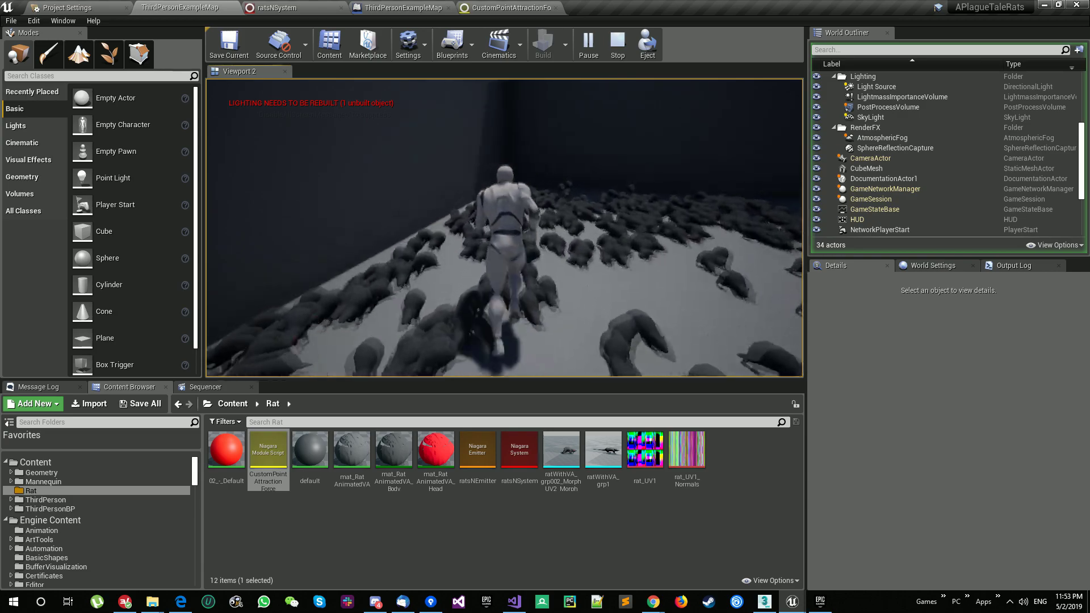
key("w")
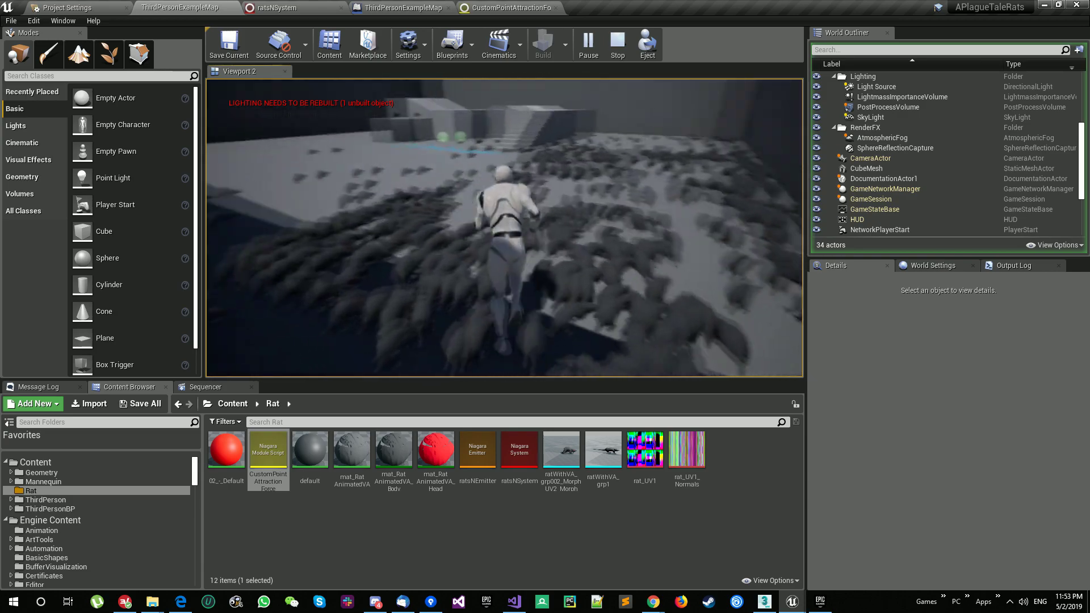
key("w")
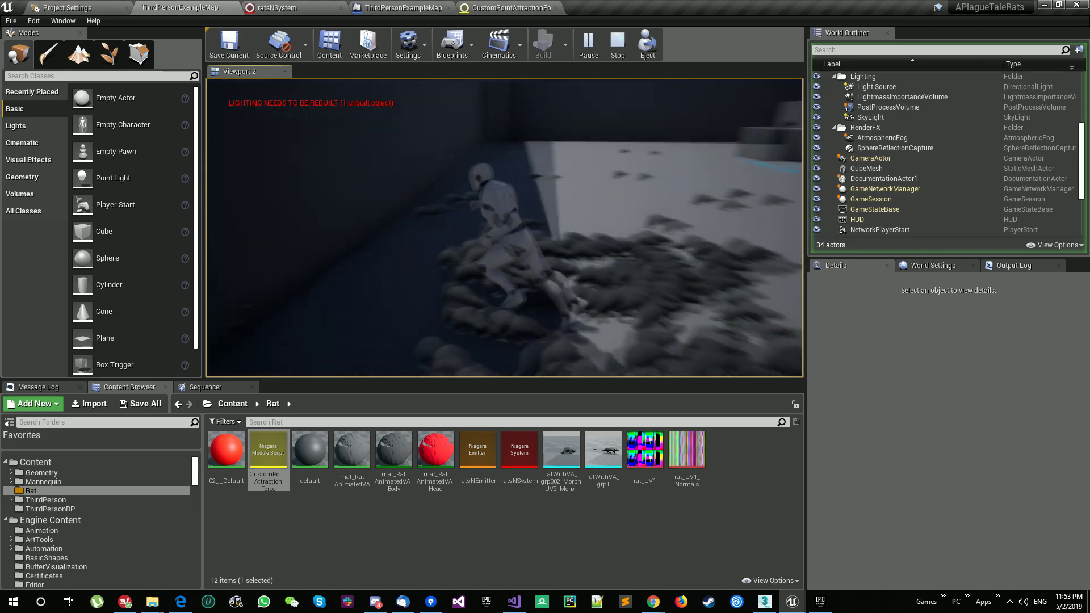
key("w")
key("w")
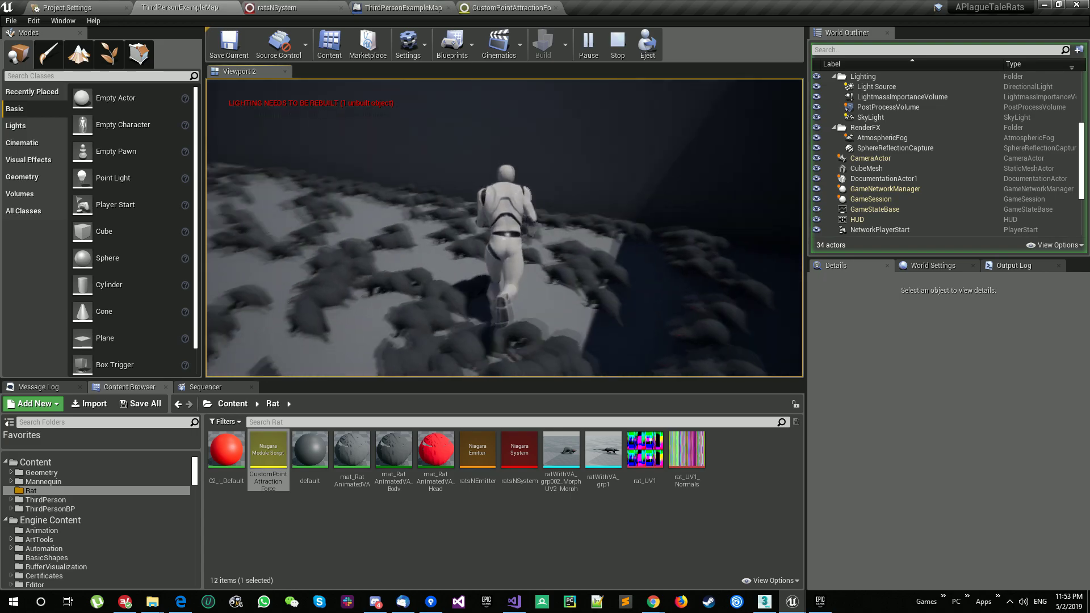
key("w")
key("w")
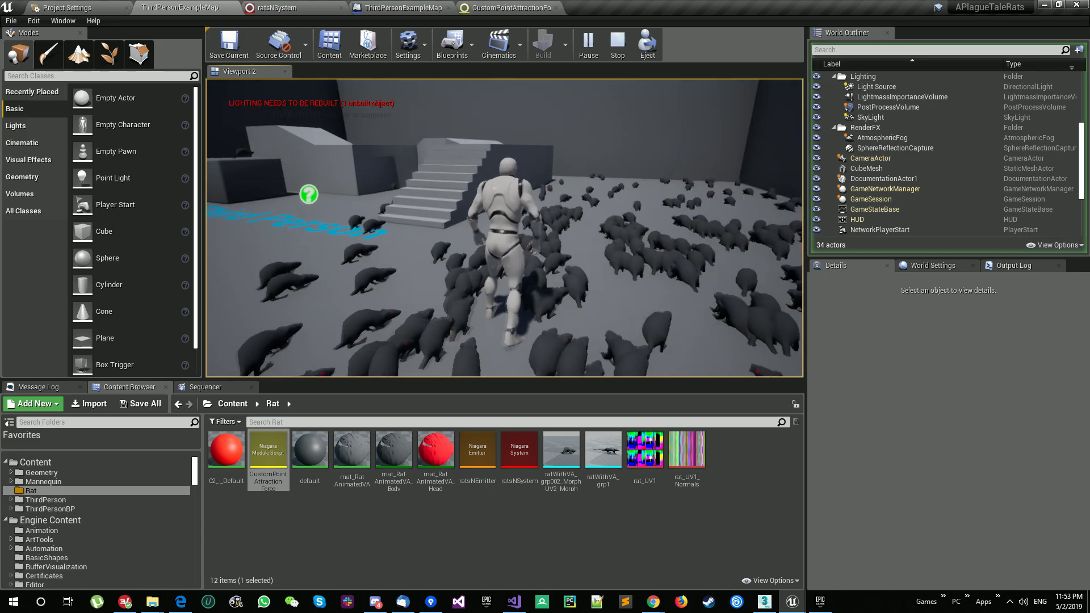
key("w")
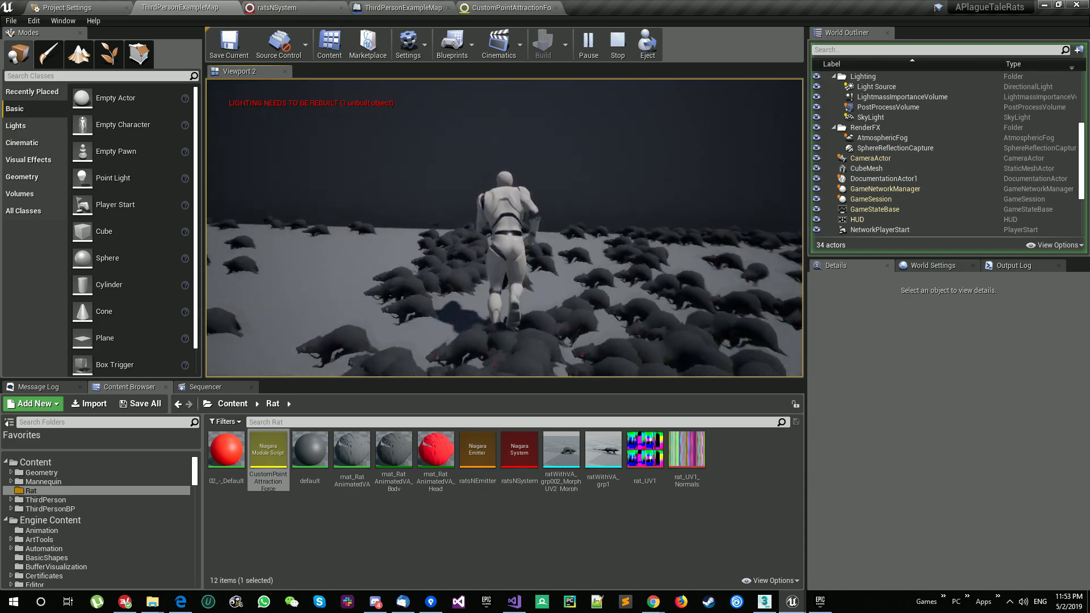
key("w")
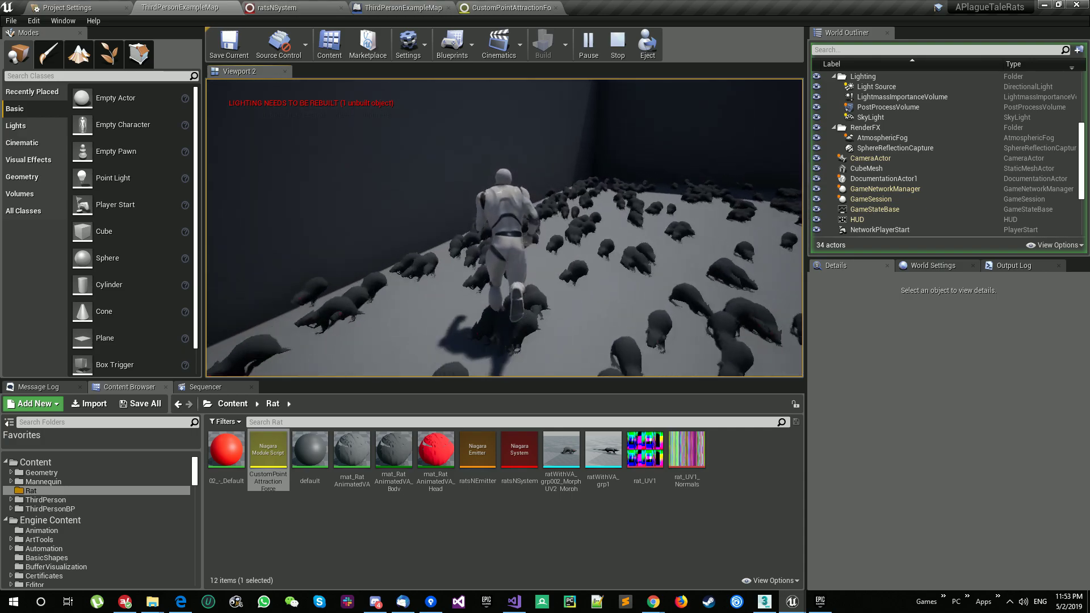
key("w")
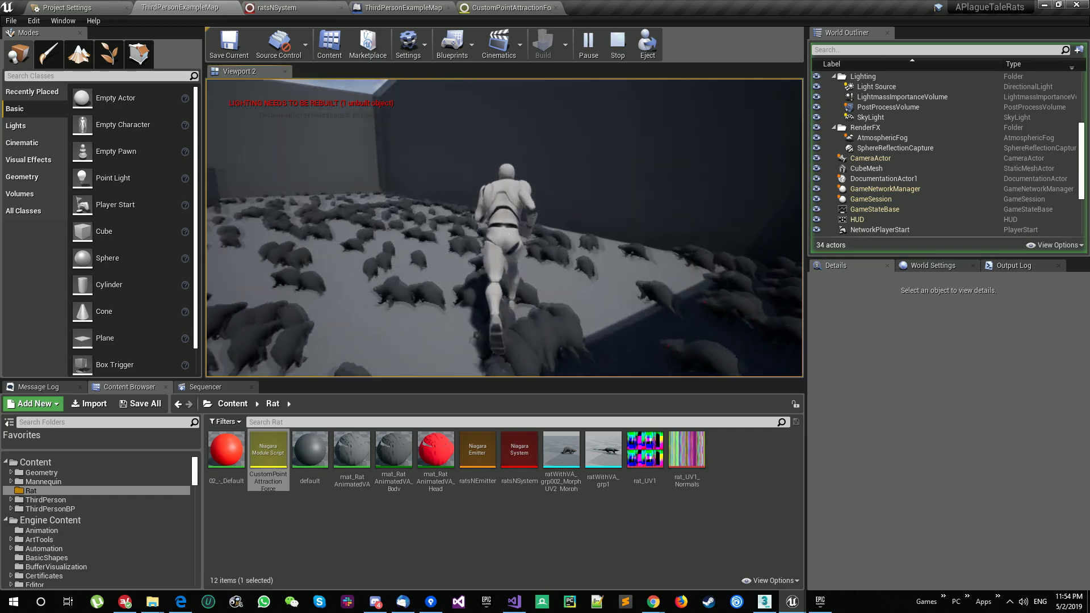
key("w")
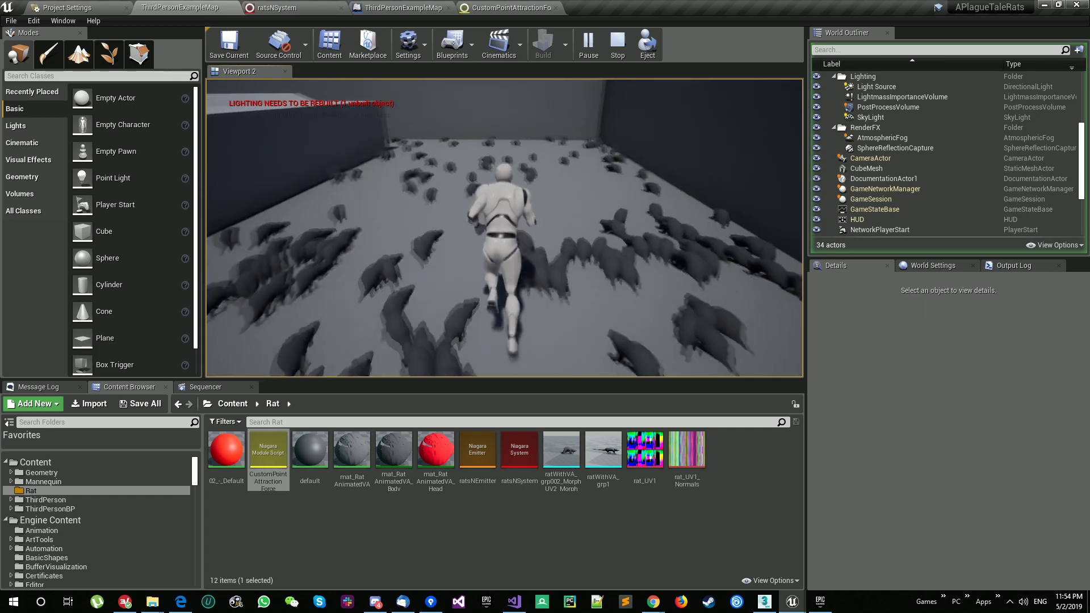
key("w")
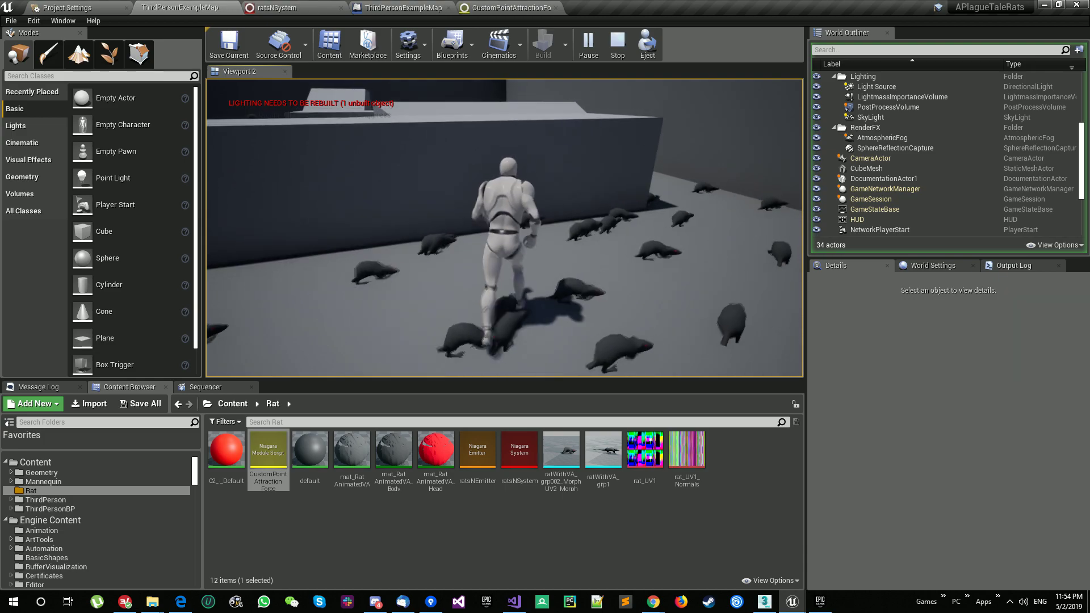
key("w")
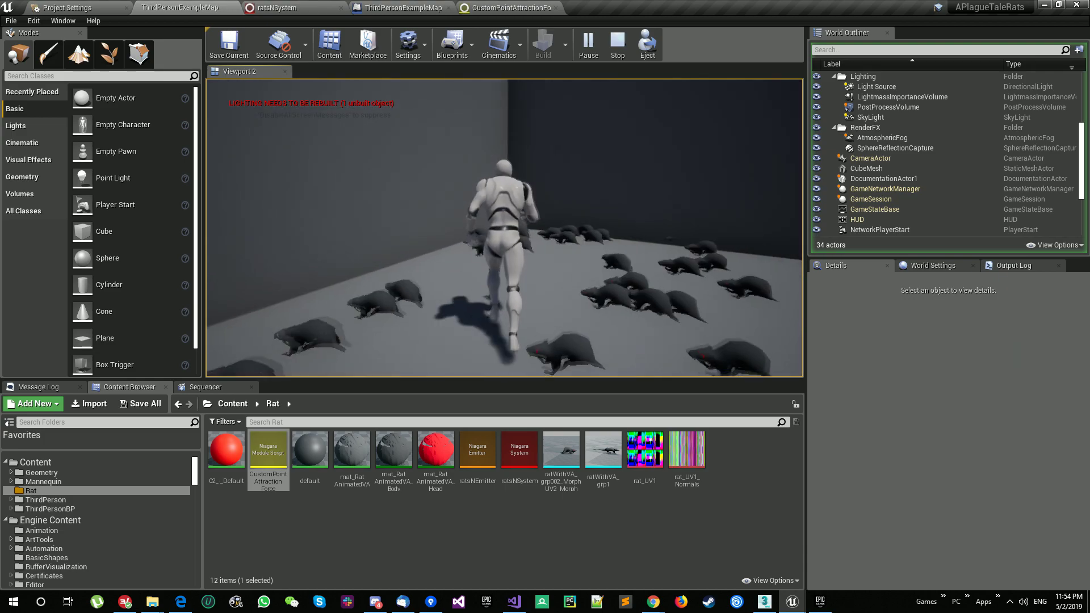
key("w")
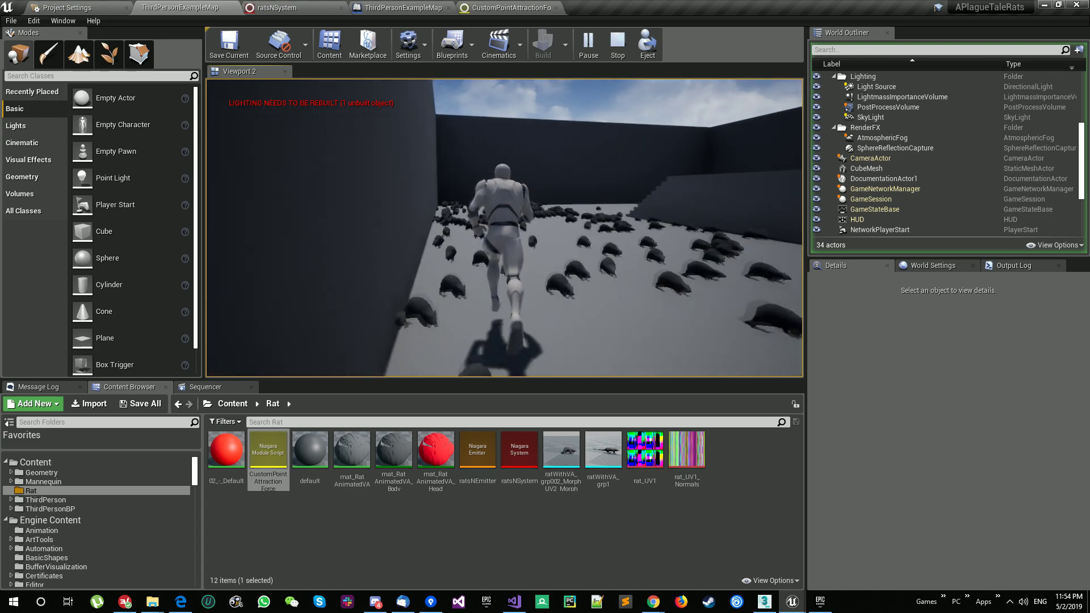
key("w")
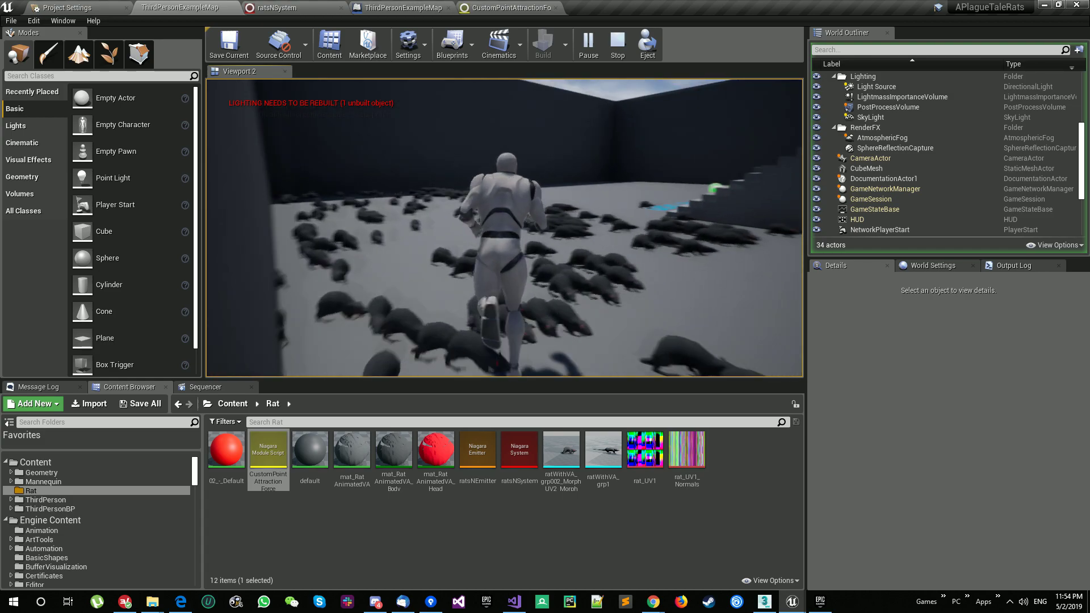
key("w")
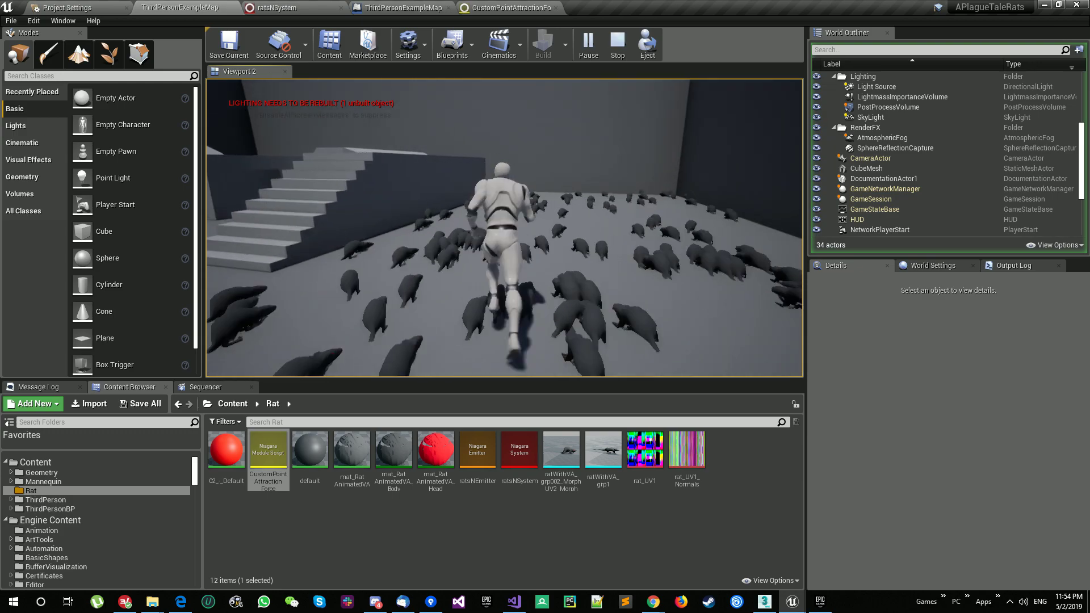
key("w")
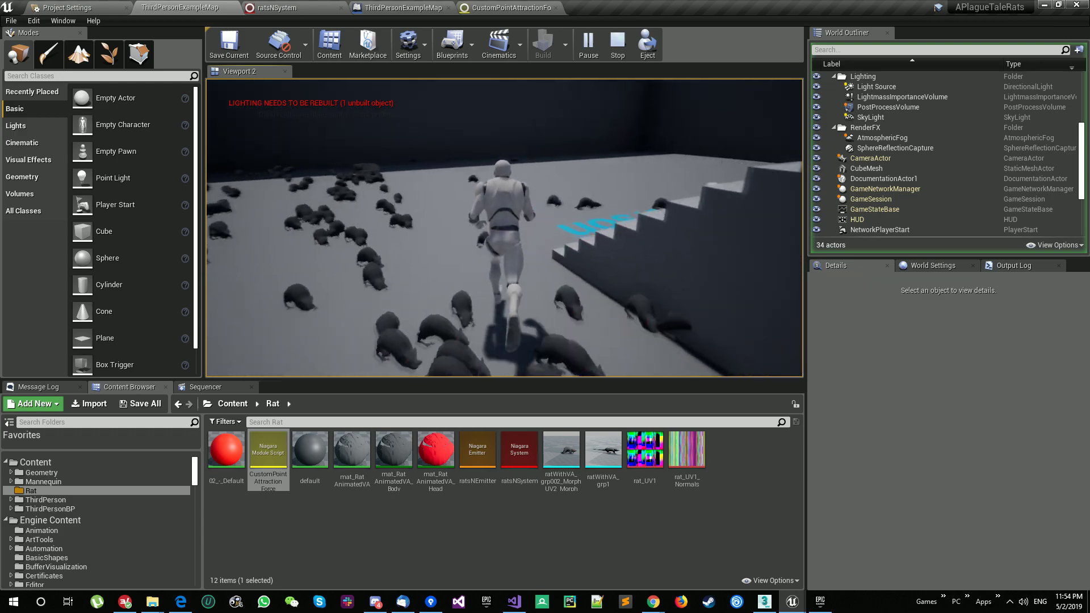
key("w")
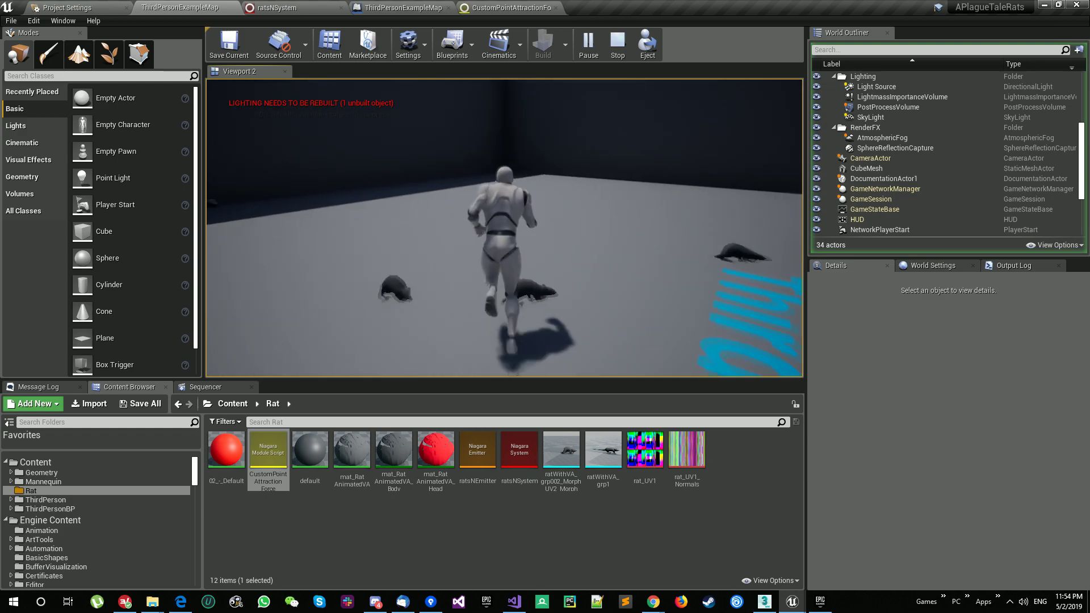
key("w")
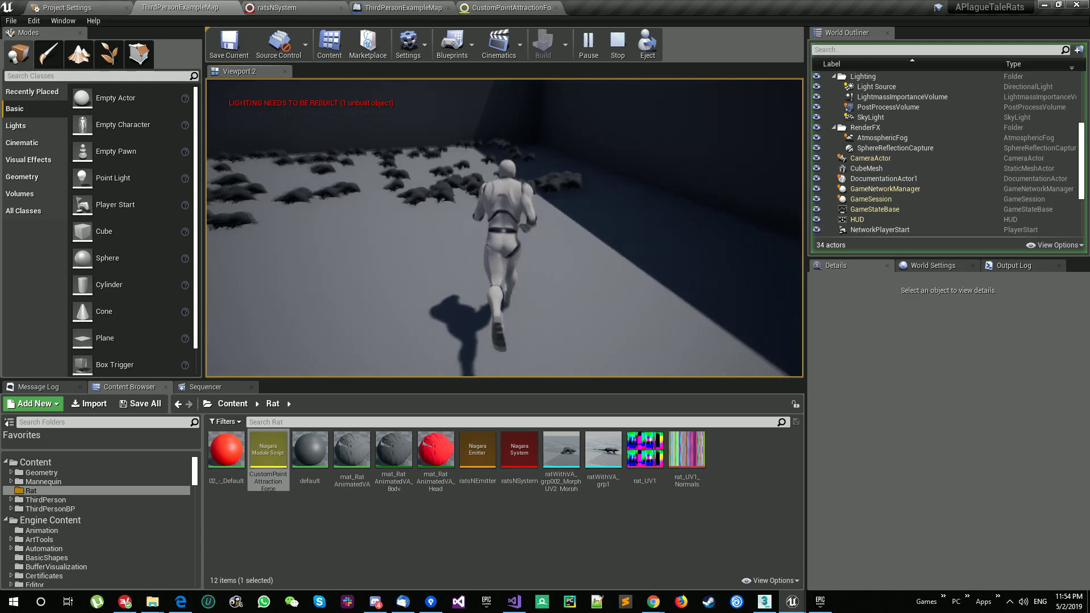
key("w")
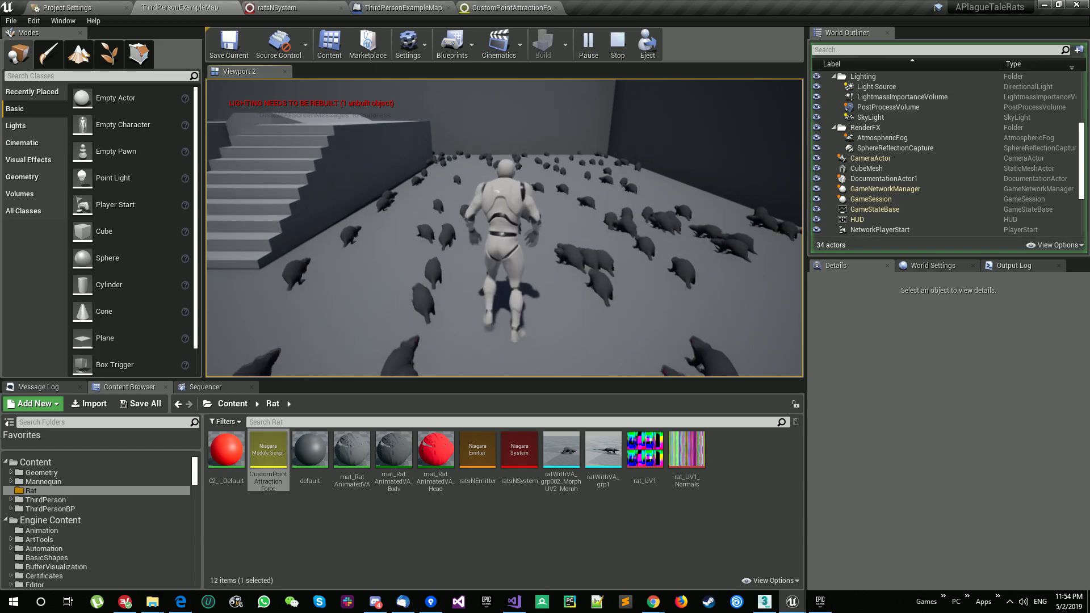
key("Escape")
Return to ratsNSystem and review the ratsNEmitter module stack from particle spawn to render.
left_click(382, 7)
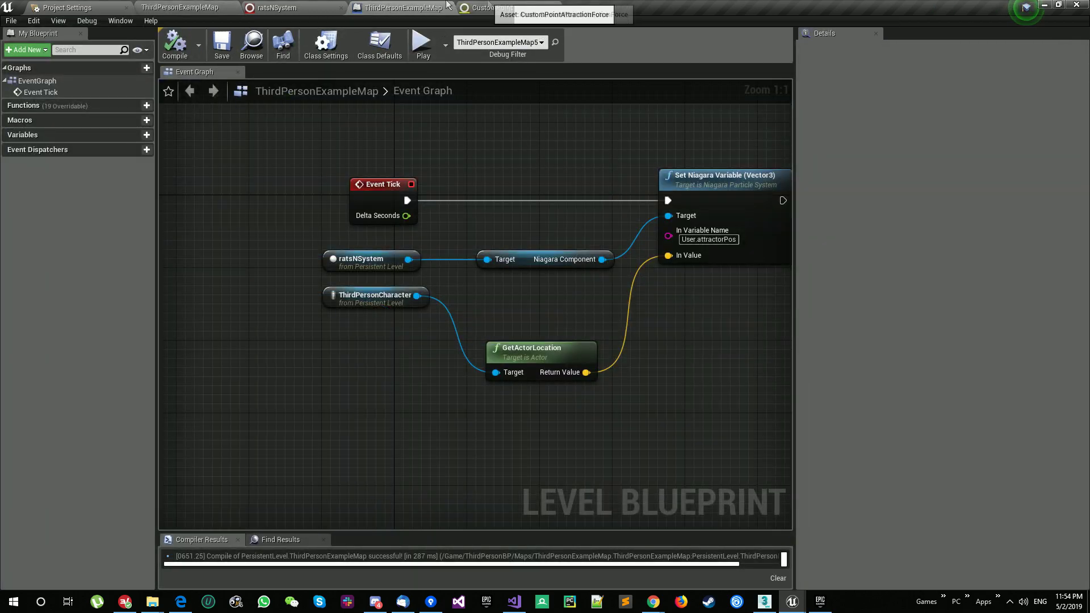
left_click(199, 7)
left_click(277, 7)
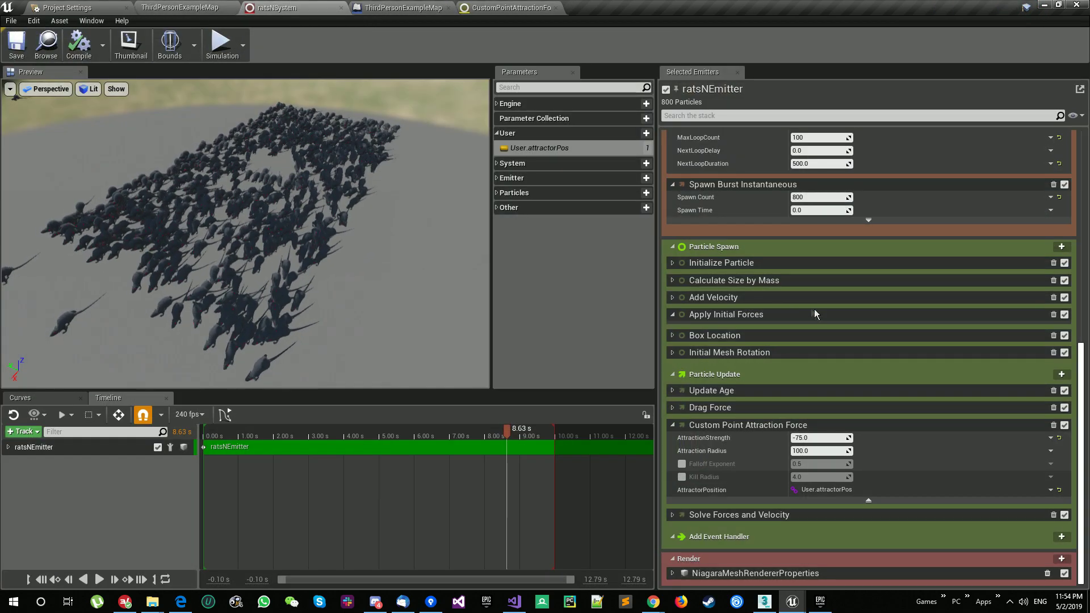
scroll(793, 291, "up", 3)
scroll(793, 287, "down", 5)
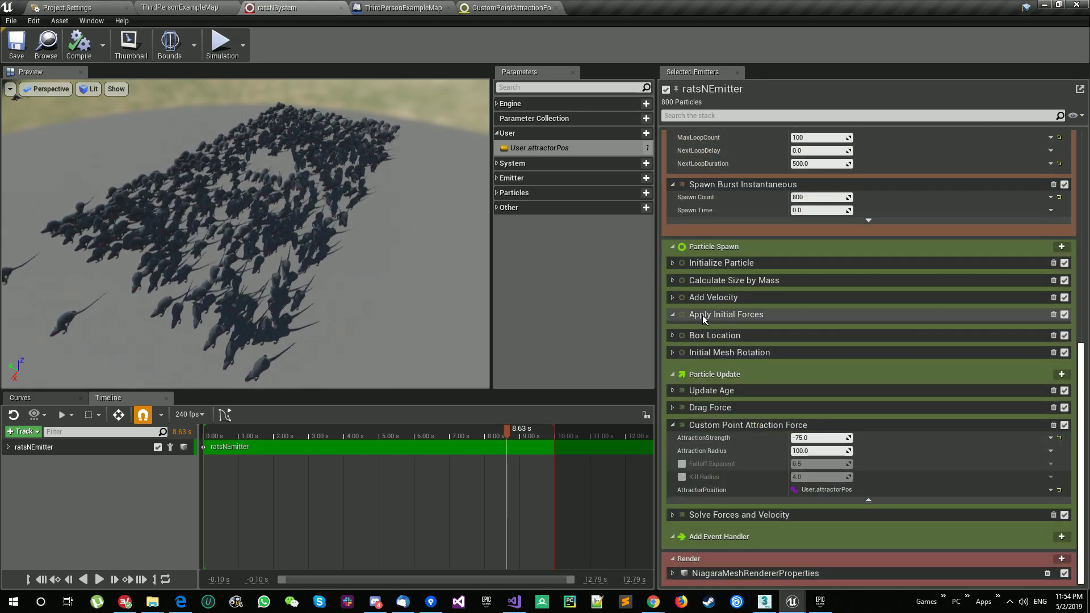
Set the ratsNEmitter Box Location's Box Size to 3000 in X and 1200 in Y.
left_click(673, 336)
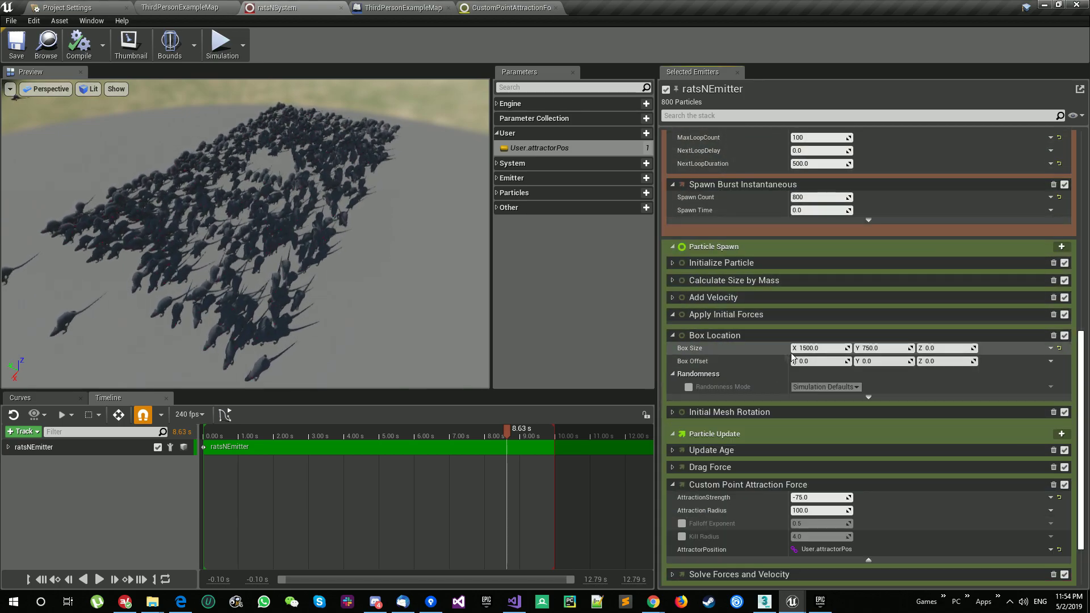
left_click(816, 348)
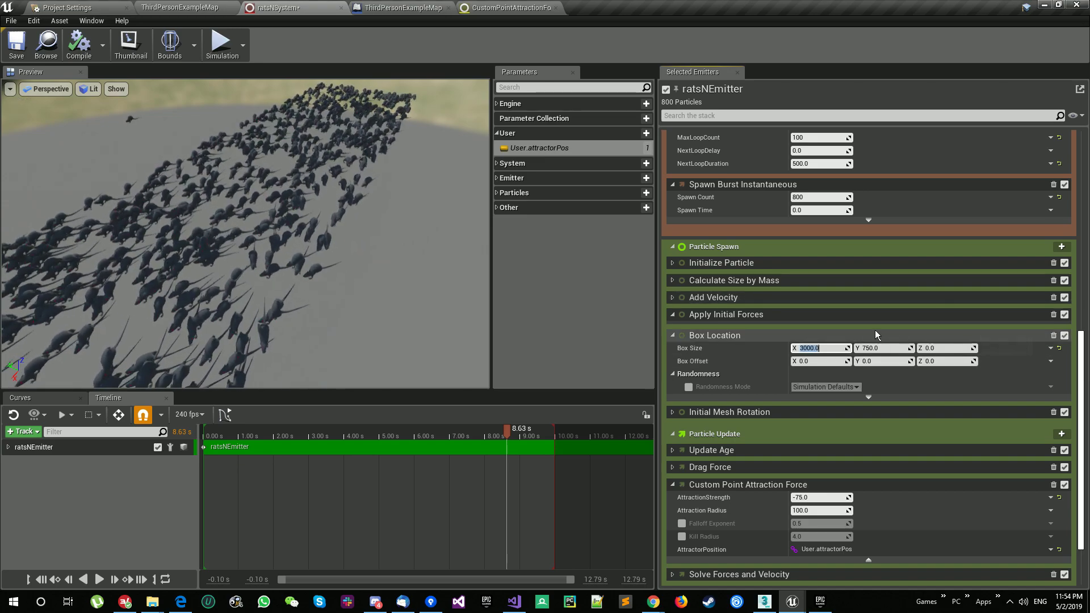
left_click(882, 348)
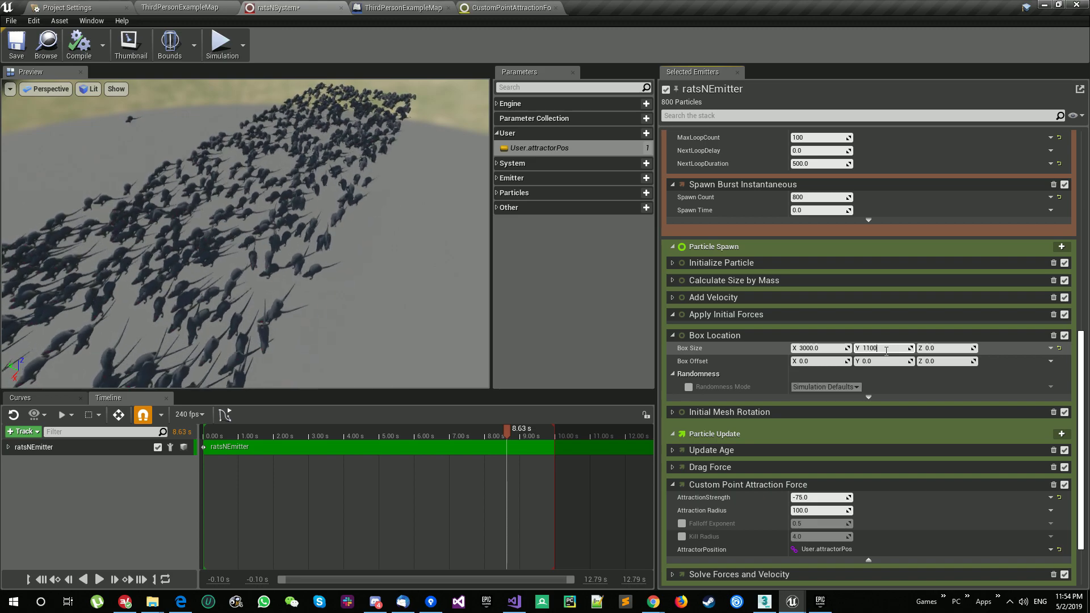
type("1")
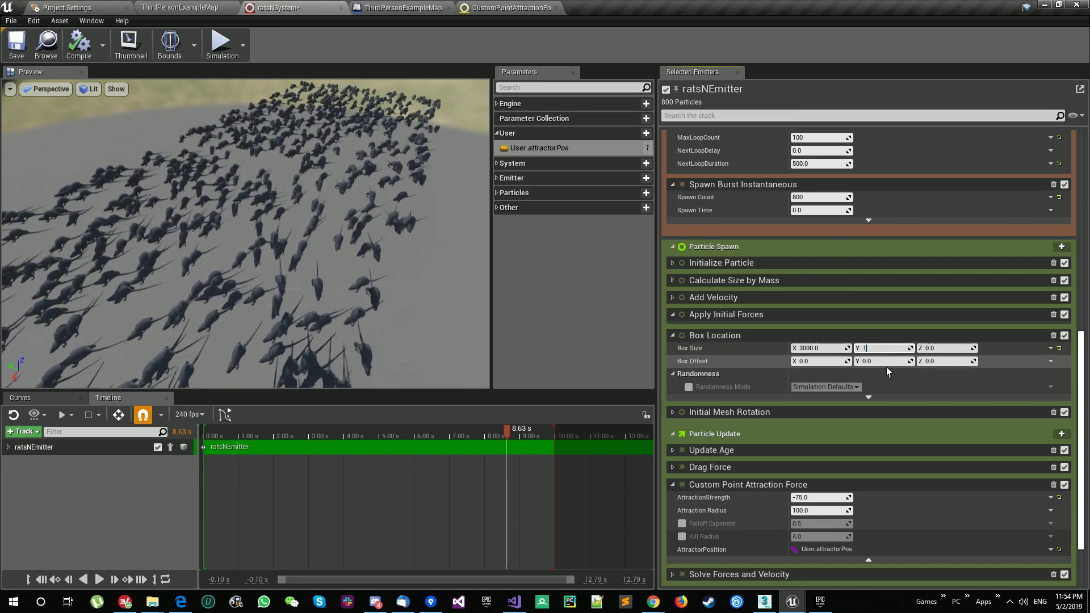
key("Return")
Set the Spawn Count of Spawn Burst Instantaneous to 3000.
scroll(774, 184, "up", 5)
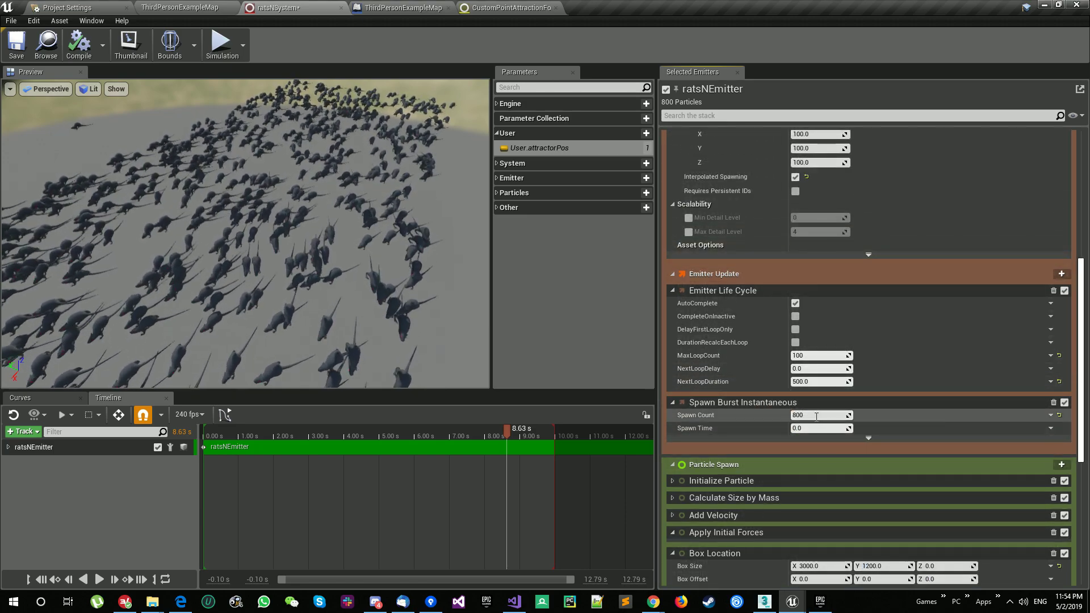
type("3000")
key("Return")
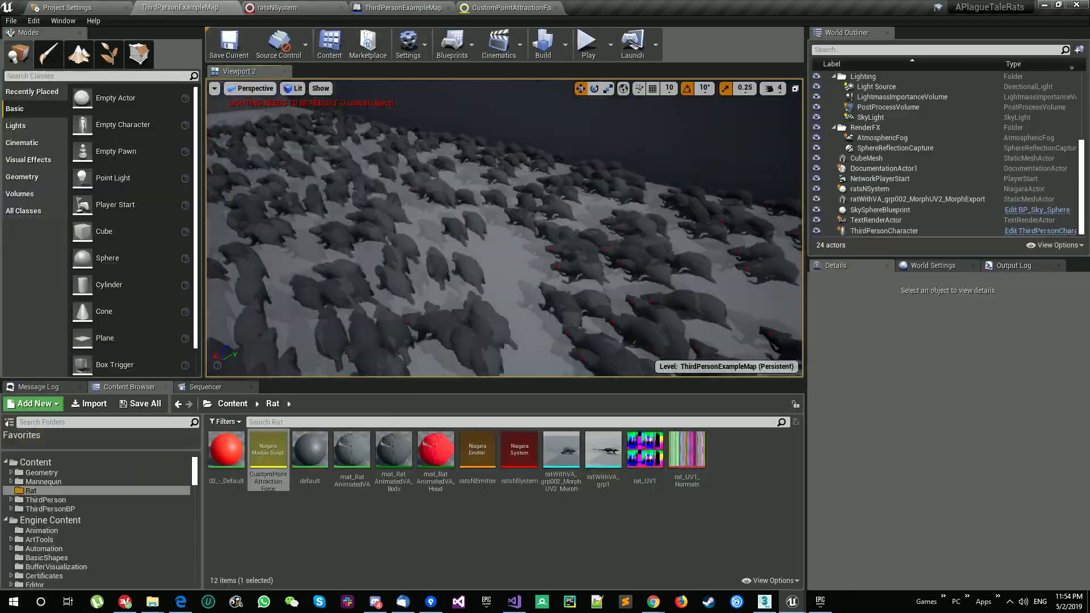
In the level, shift the ratsNSystem actor along Y to about 895 and reassign ratsNSystem as its Niagara System Asset.
key("s")
right_click_drag(505, 228, 482, 284)
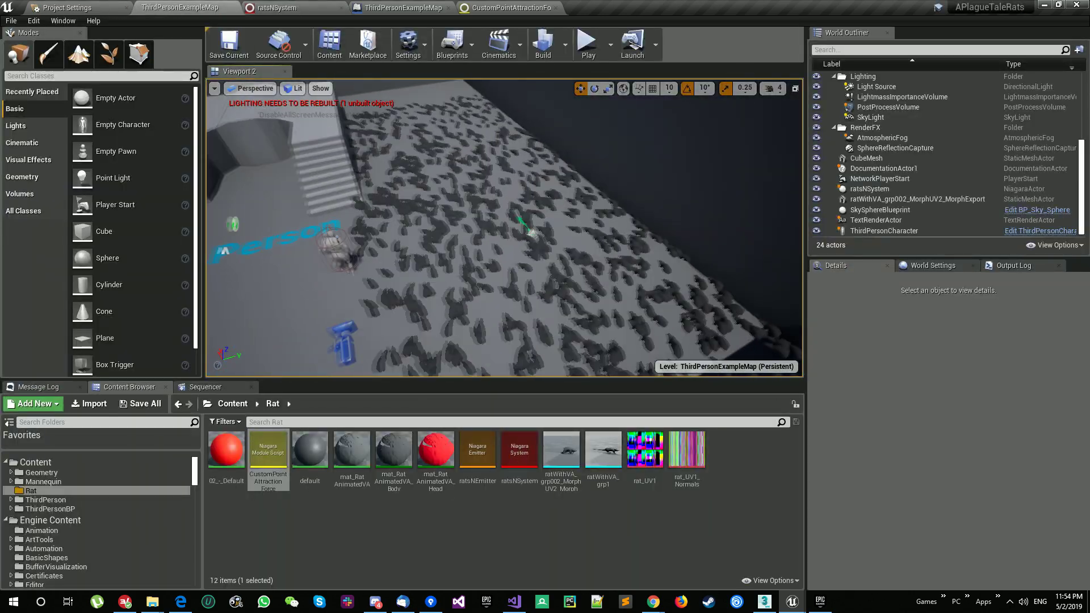
left_click(514, 232)
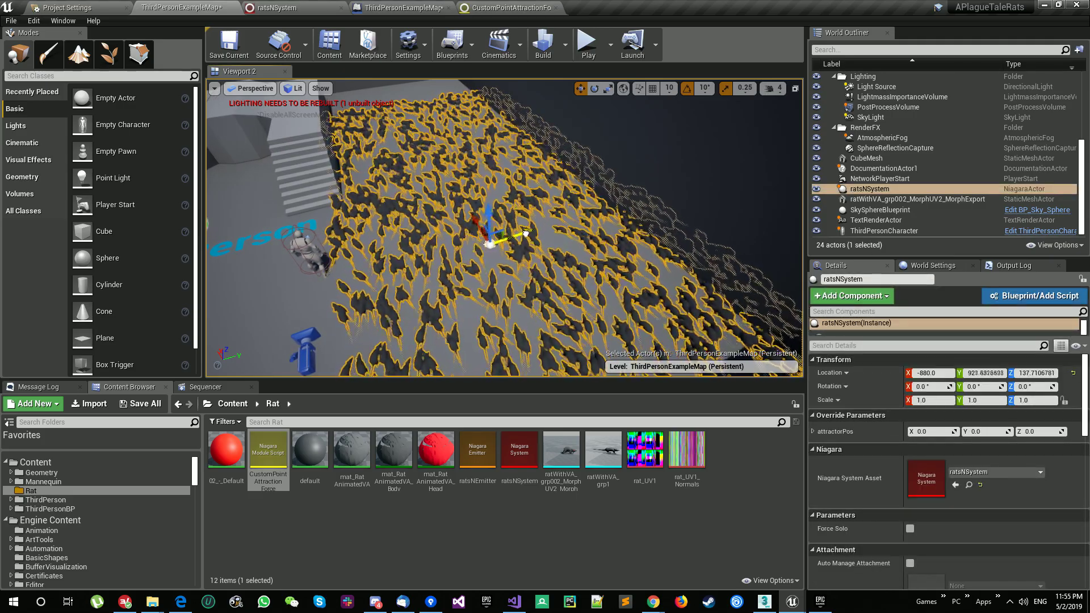
left_click_drag(523, 453, 926, 477)
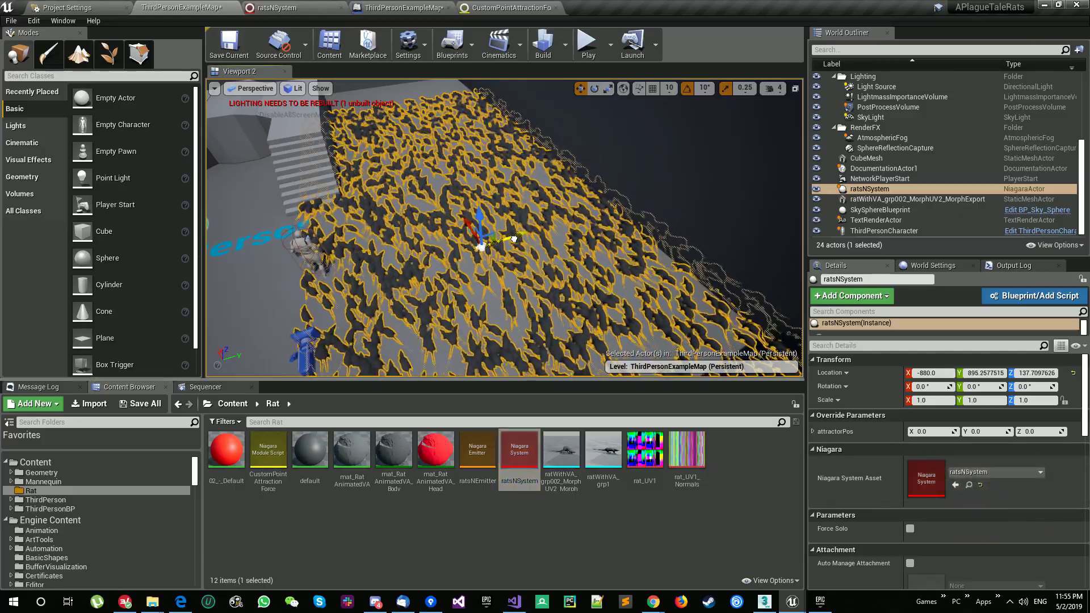
left_click_drag(518, 452, 921, 476)
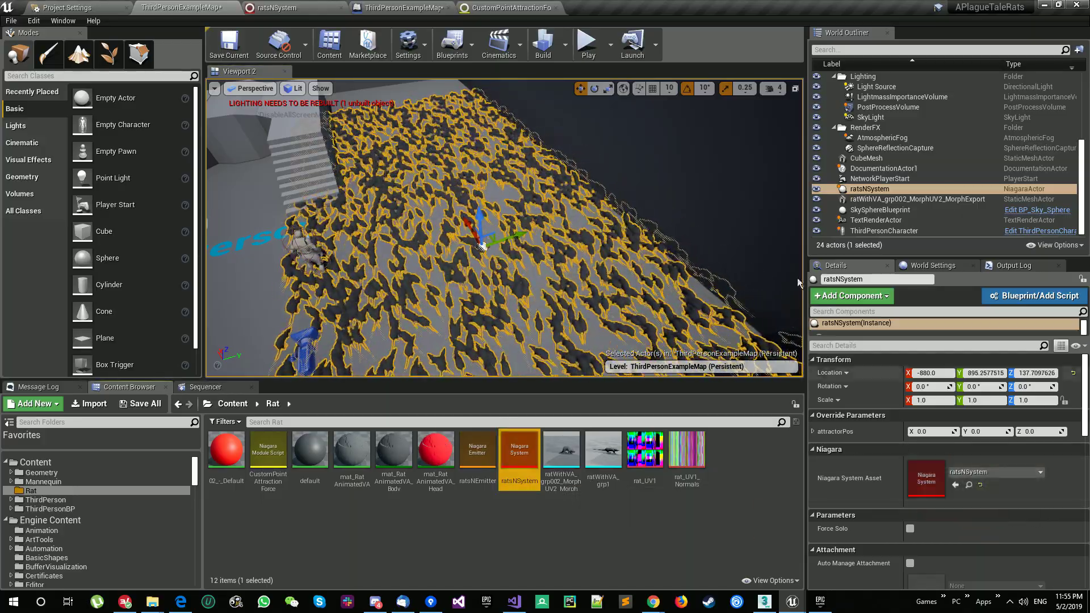
Play-test the level by running the character through the enlarged rat swarm and along the walls.
left_click(589, 48)
key("w")
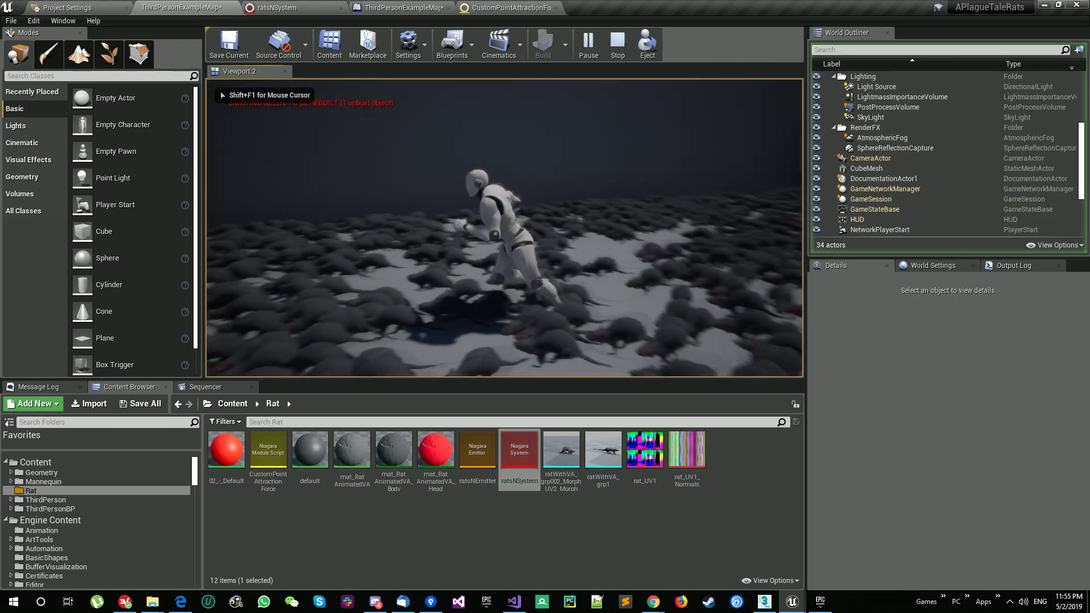
key("s")
key("w")
key("a")
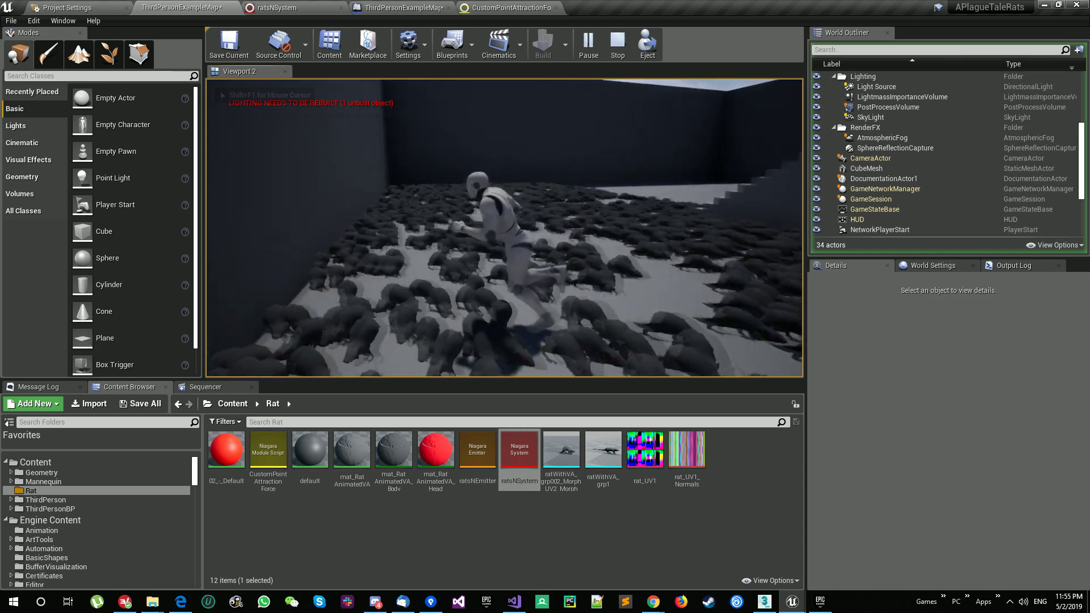
key("w")
key("w")
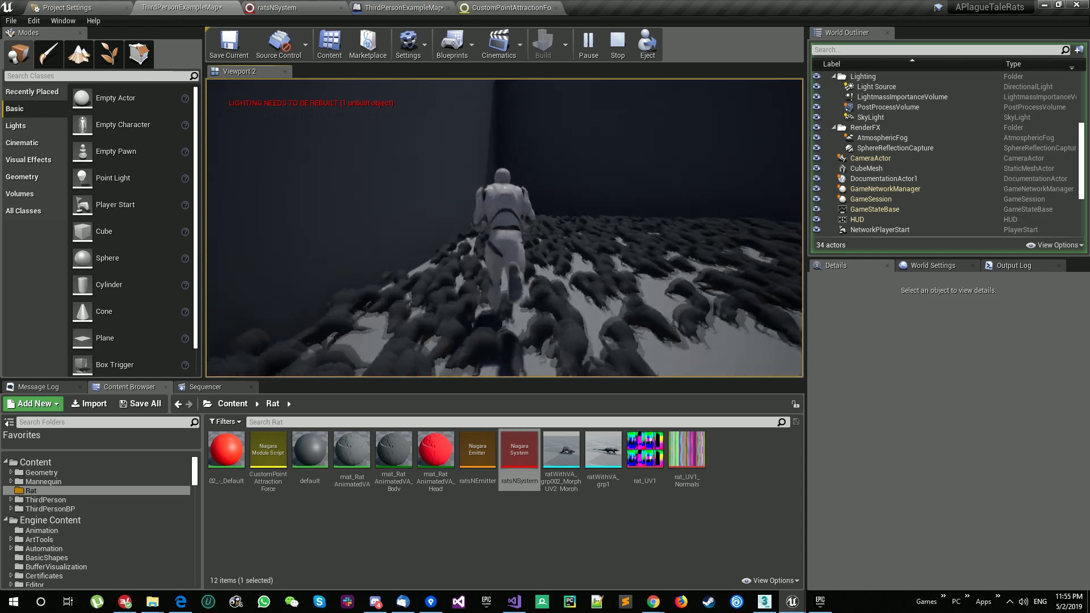
key("a")
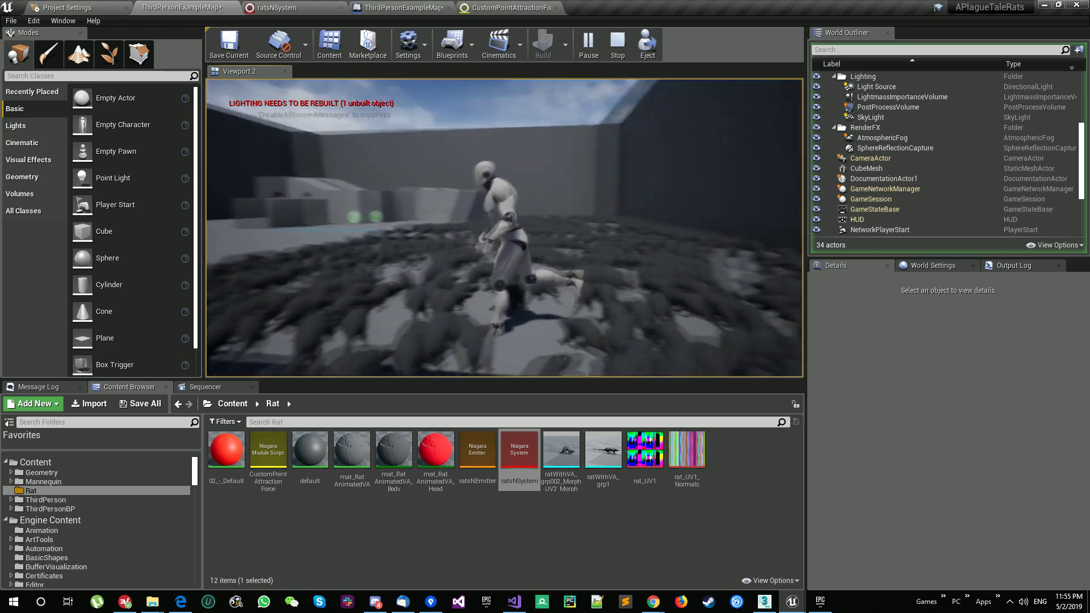
key("w")
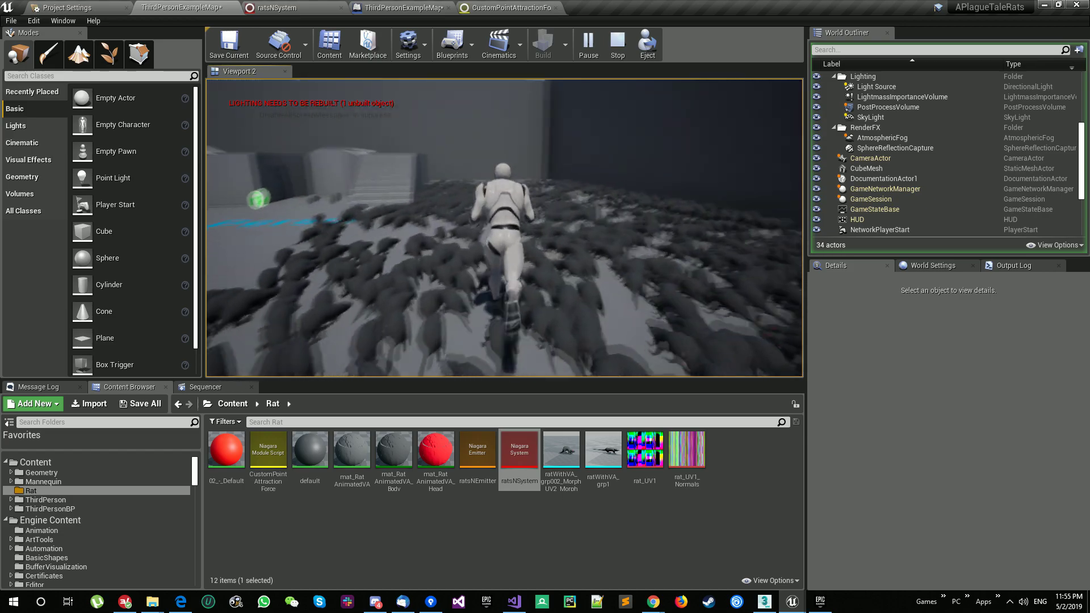
Run the console command "stat fps" during play to show the frame rate counter.
key("grave")
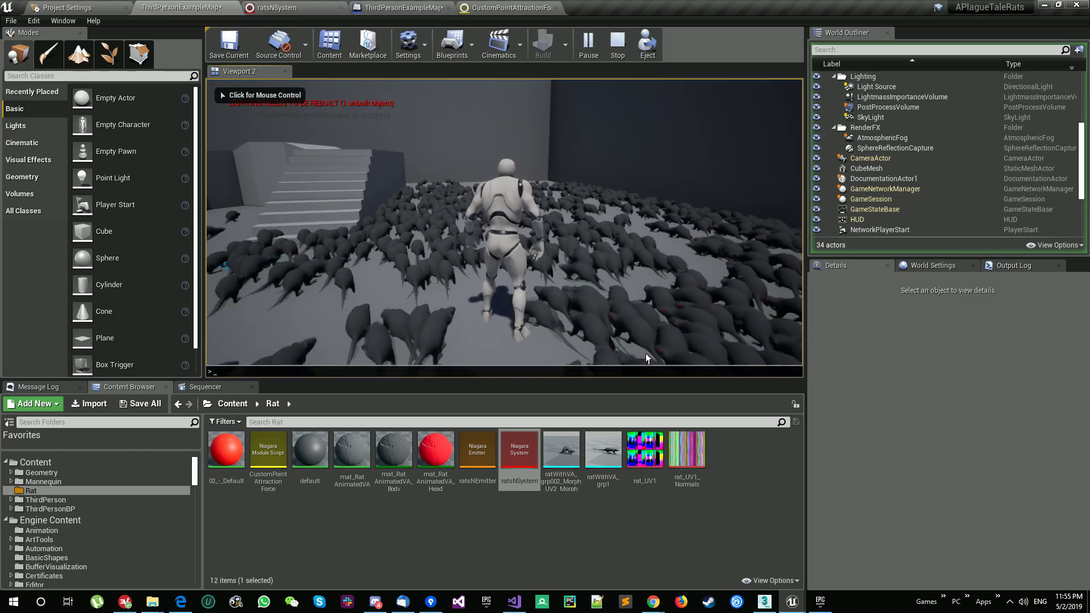
type("st")
key("BackSpace")
key("BackSpace")
key("BackSpace")
key("BackSpace")
key("BackSpace")
key("BackSpace")
key("BackSpace")
key("BackSpace")
key("BackSpace")
type("stat fp")
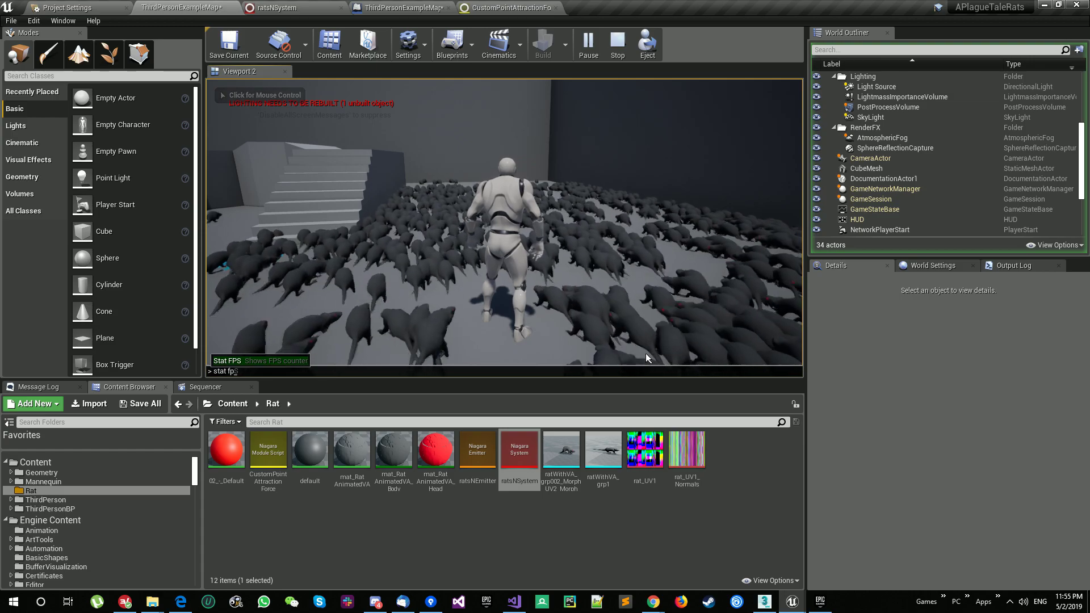
type("s")
key("Return")
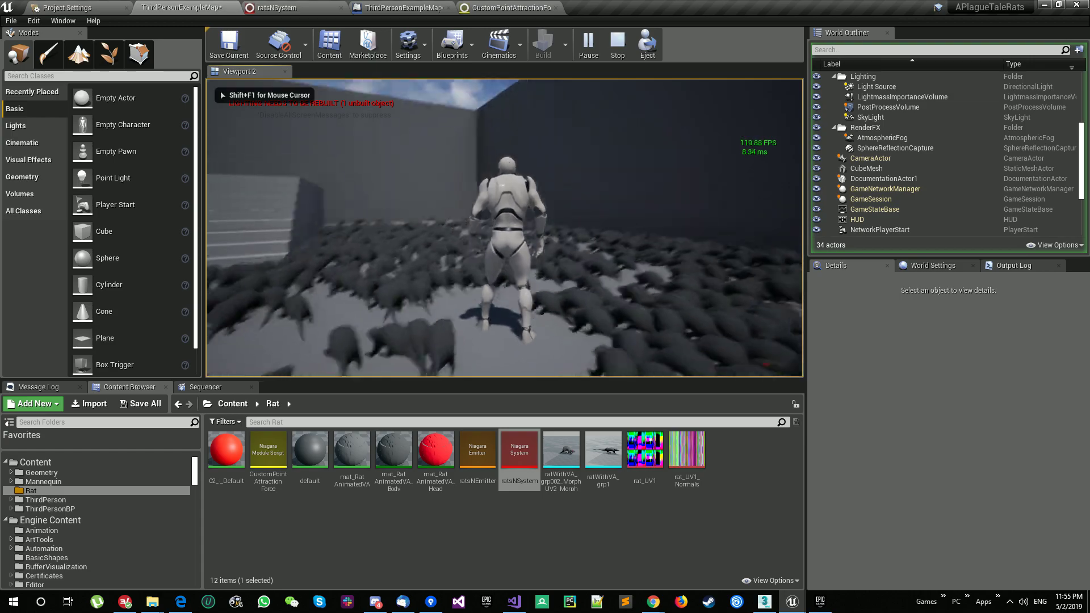
Run the character past the stairs and through the rats to check the frame rate, and end the play session.
key("w")
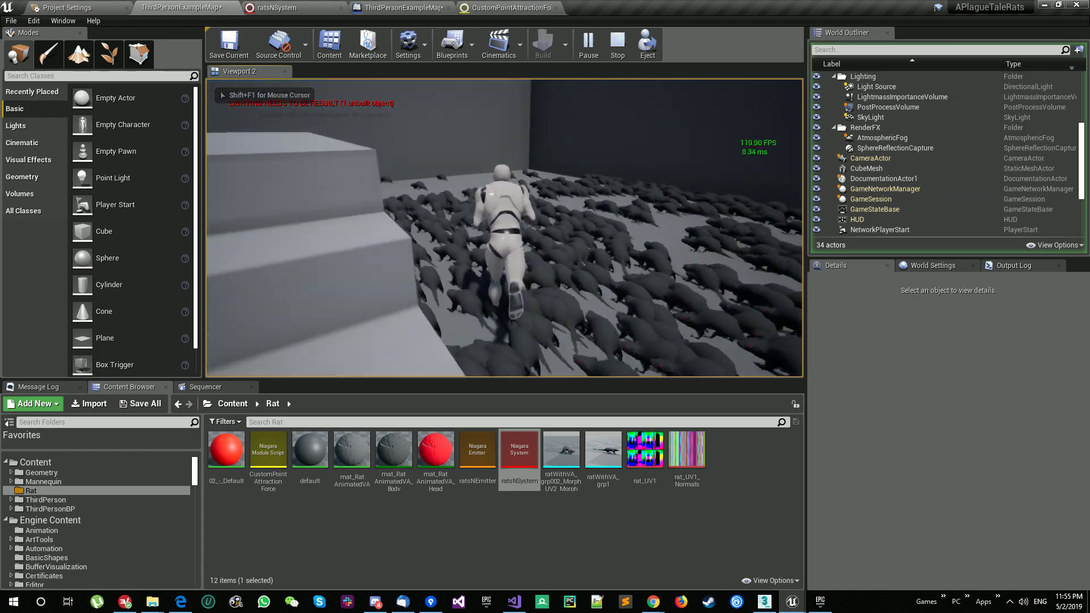
key("w")
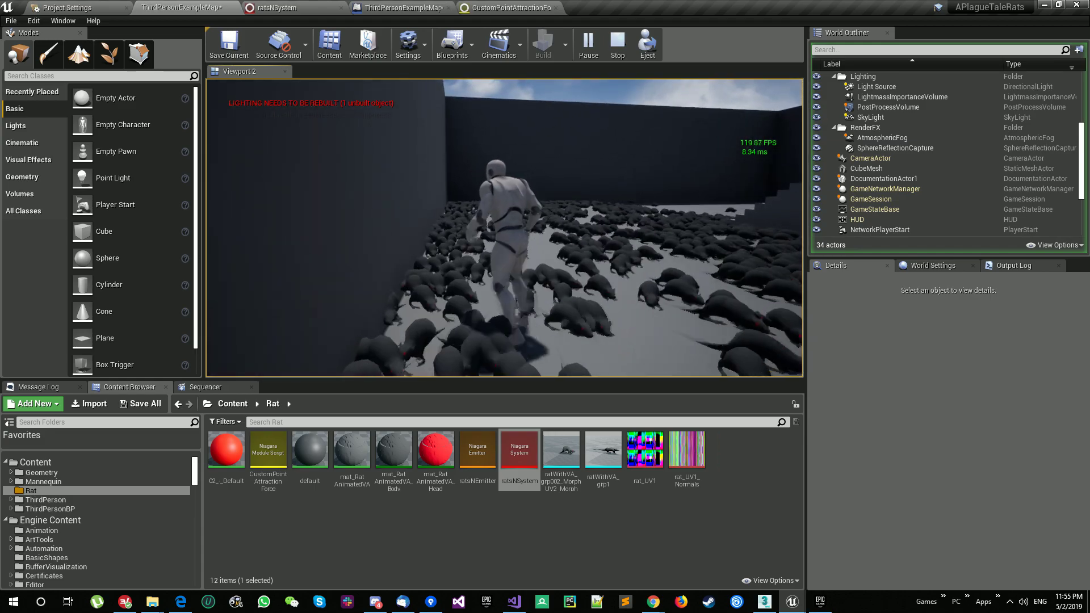
key("w")
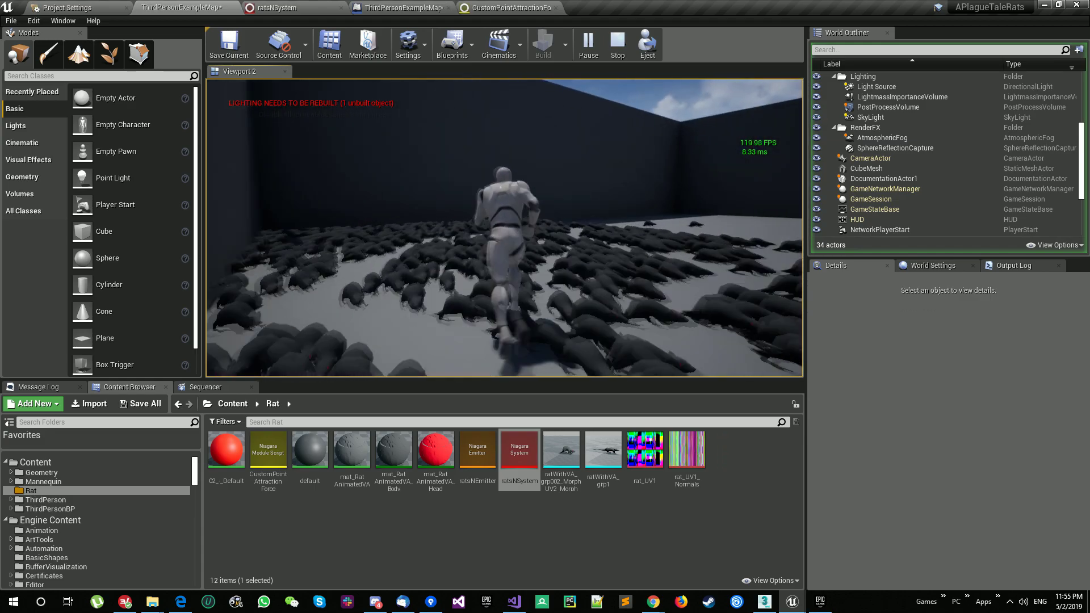
key("w")
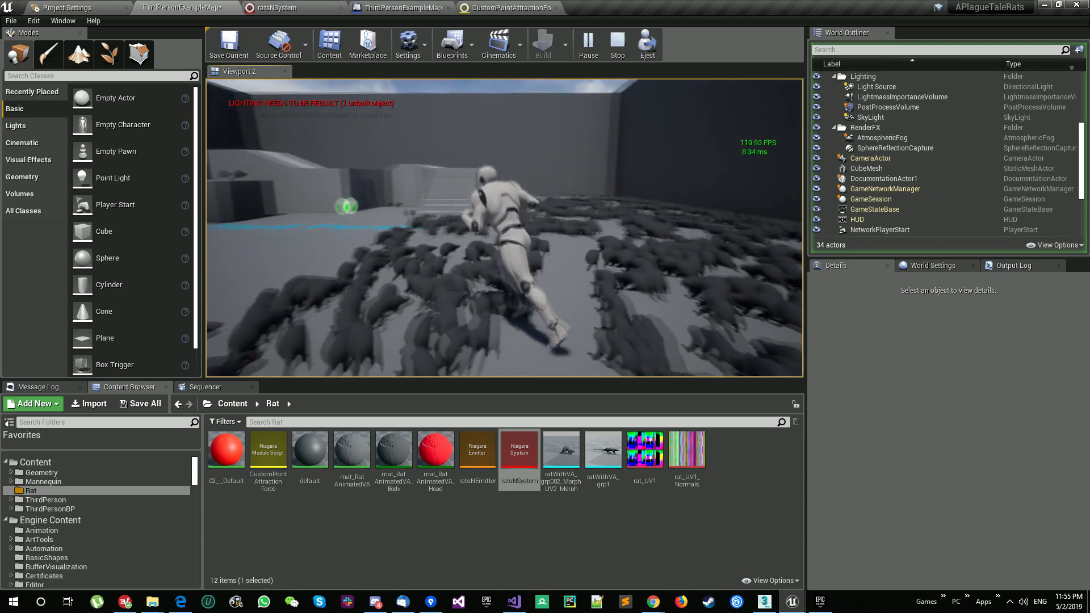
key("w")
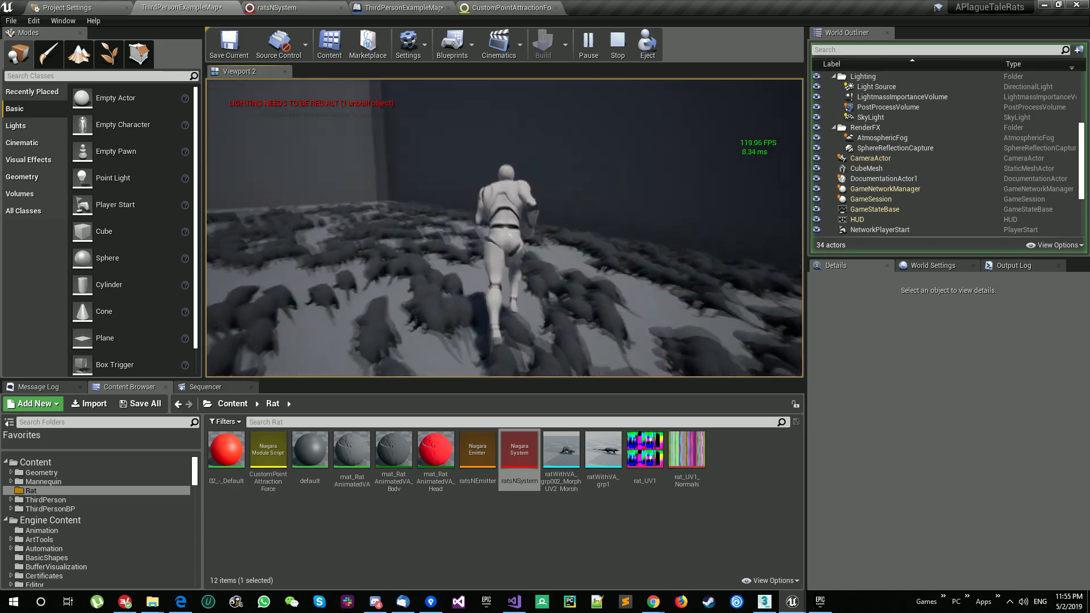
key("w")
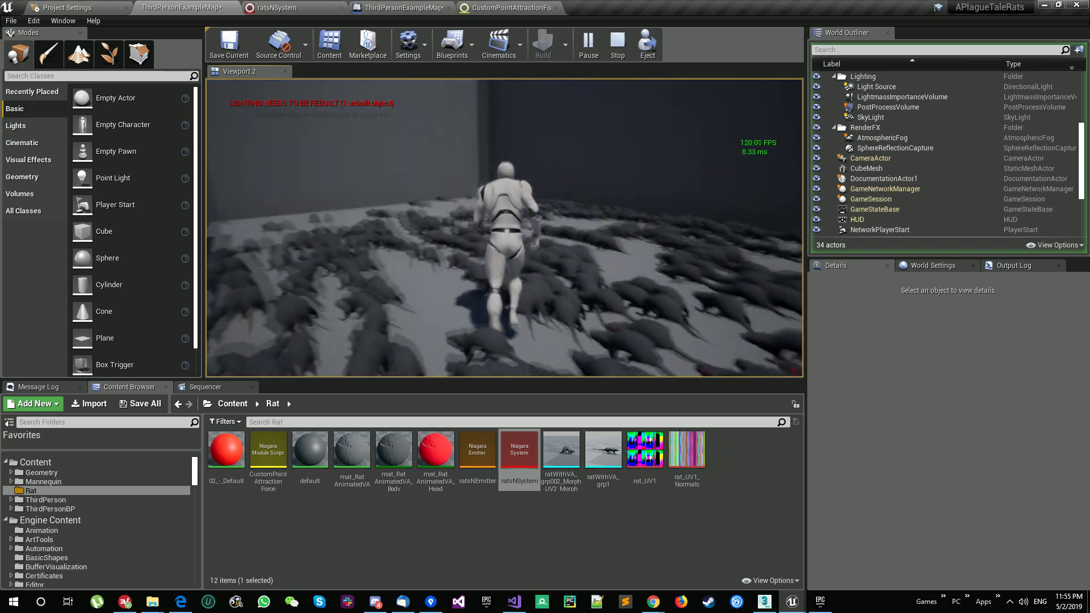
key("w")
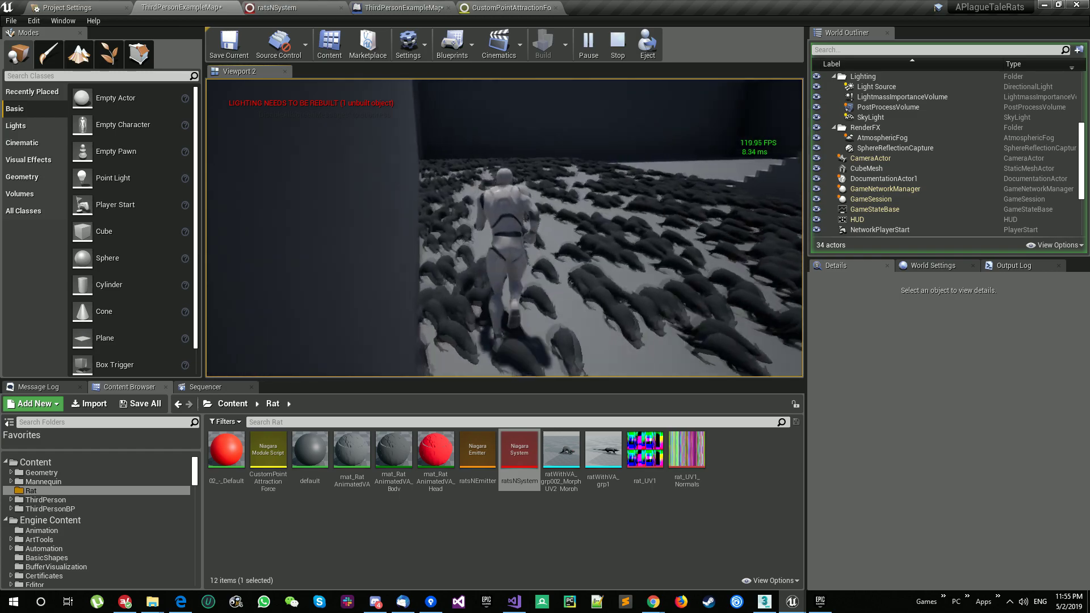
key("w")
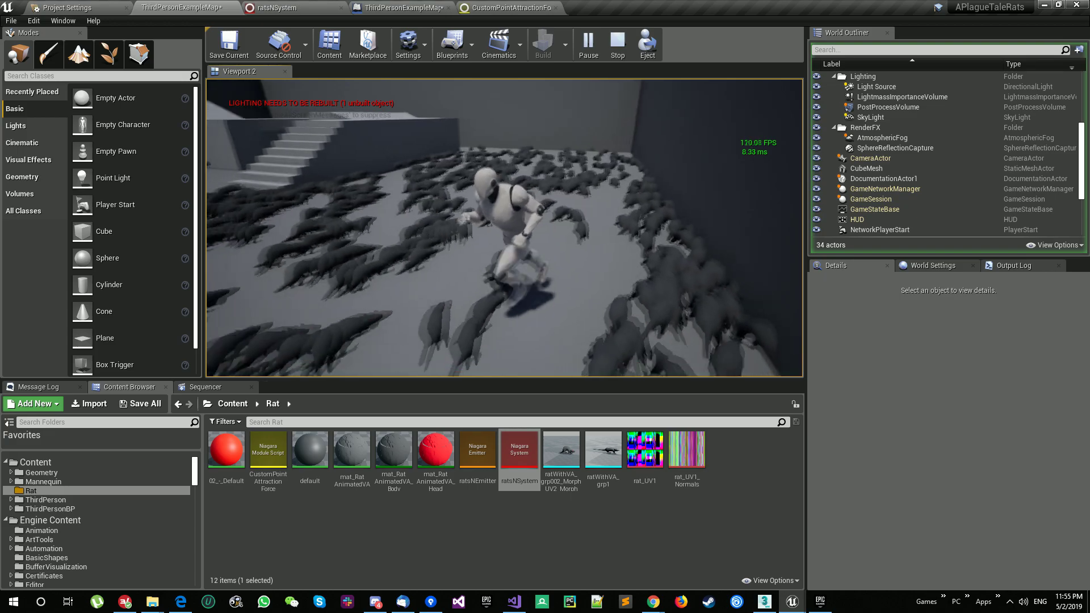
key("w")
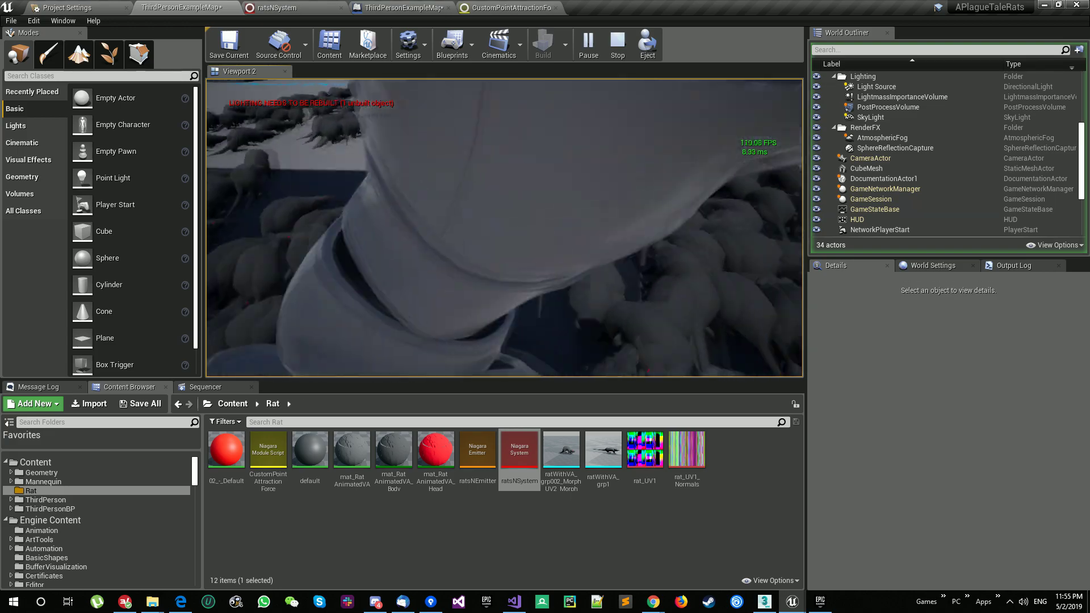
key("Escape")
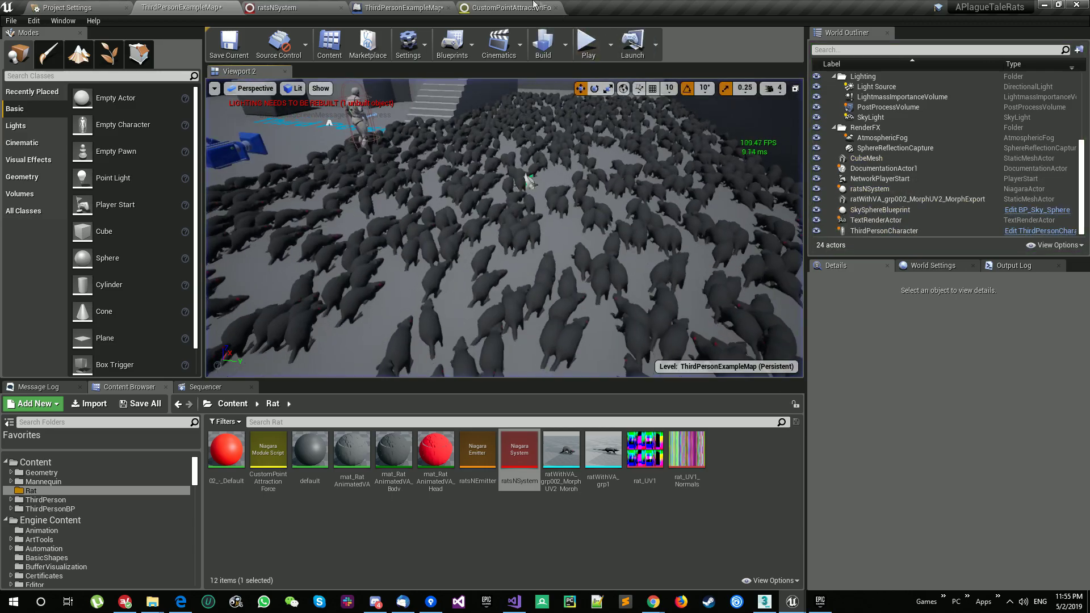
Return to ratsNSystem and set the Box Location's Box Size to 7000 in both X and Y.
left_click(495, 6)
left_click(407, 5)
left_click(259, 5)
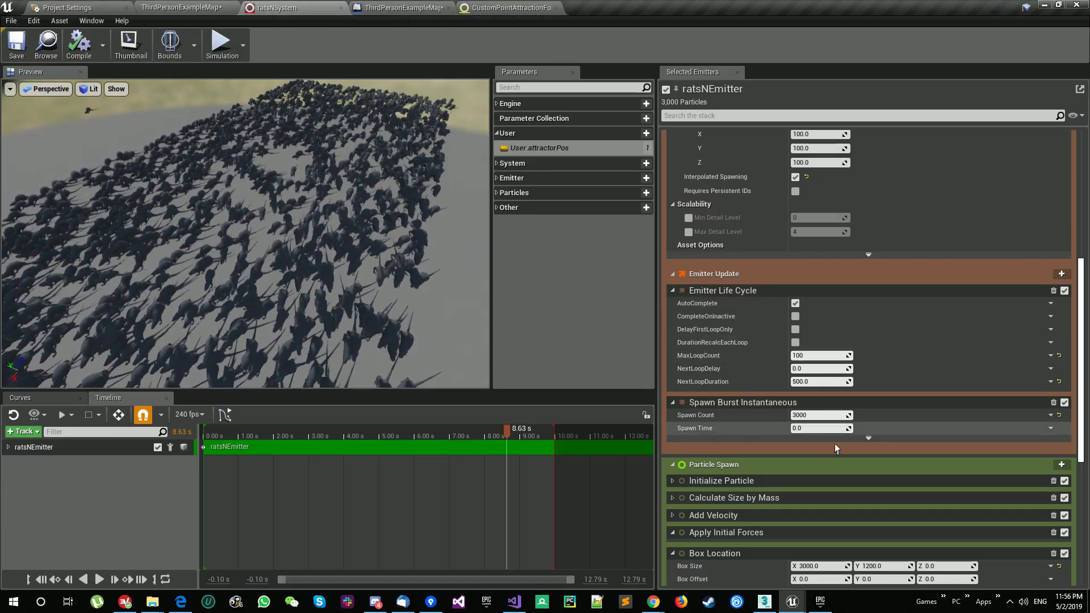
scroll(829, 434, "down", 3)
left_click(817, 457)
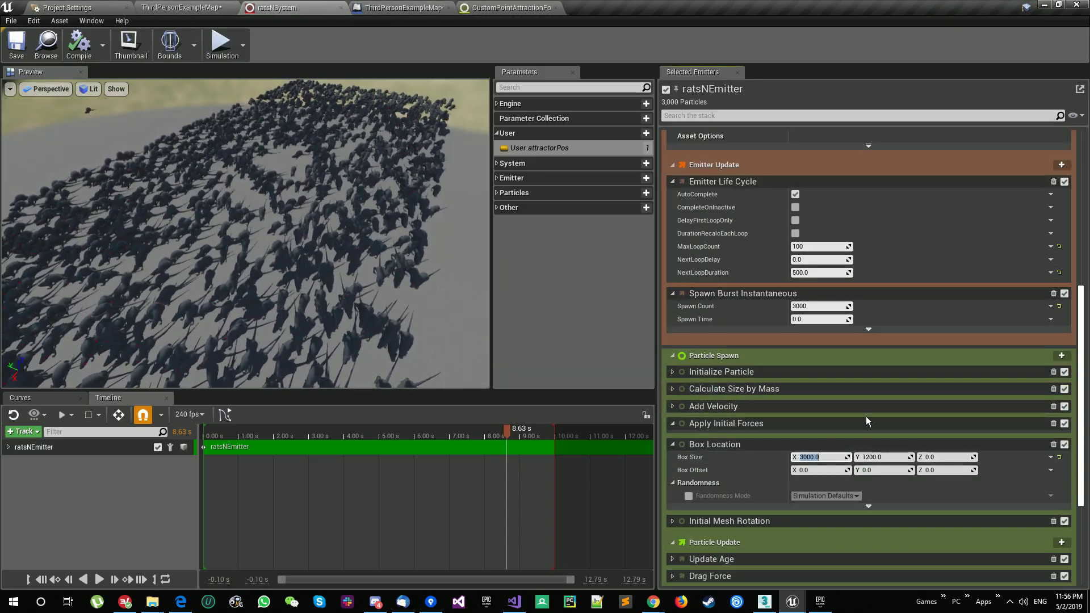
type("7000")
key("Tab")
type("7000")
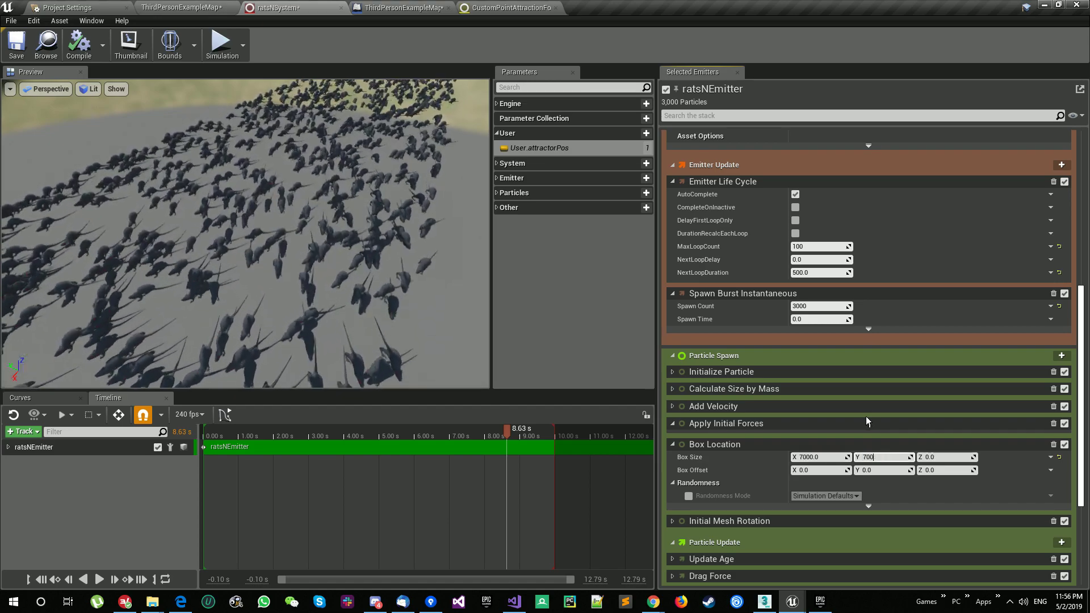
key("Return")
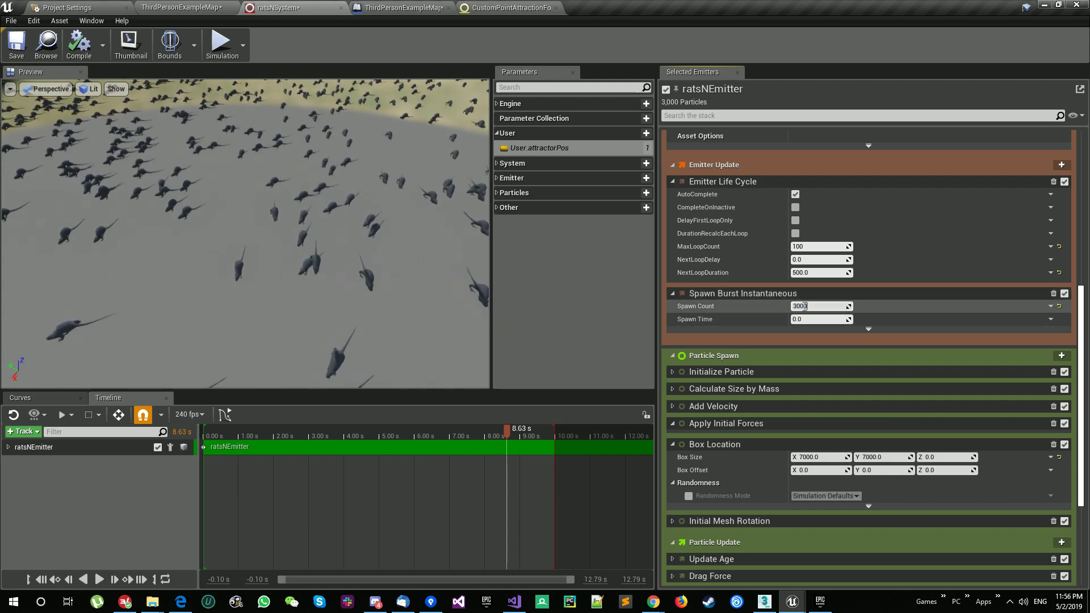
Set the Spawn Count of Spawn Burst Instantaneous to 30000 and save the system.
type("0")
key("Return")
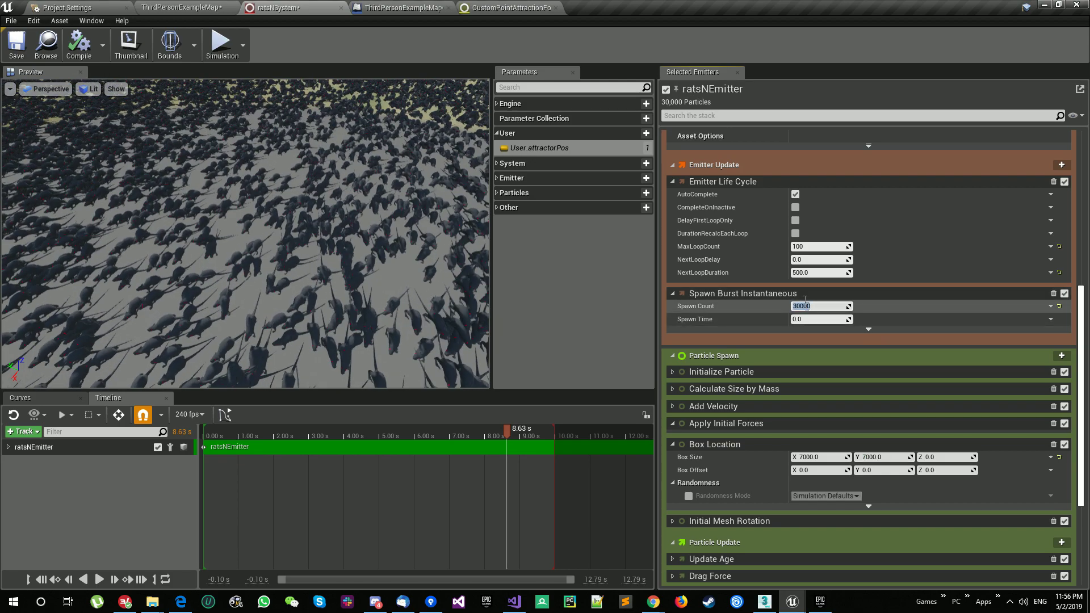
left_click(16, 48)
Return to ThirdPersonExampleMap and look over how the rats cover the floor around the character and stairs.
left_click(182, 7)
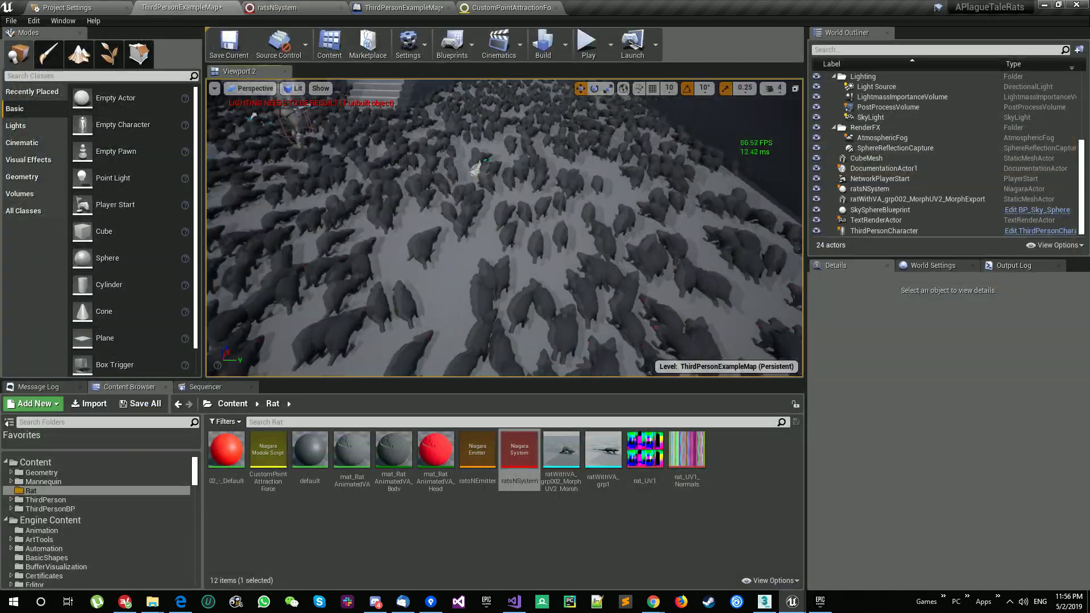
right_click_drag(555, 119, 565, 102)
key("w")
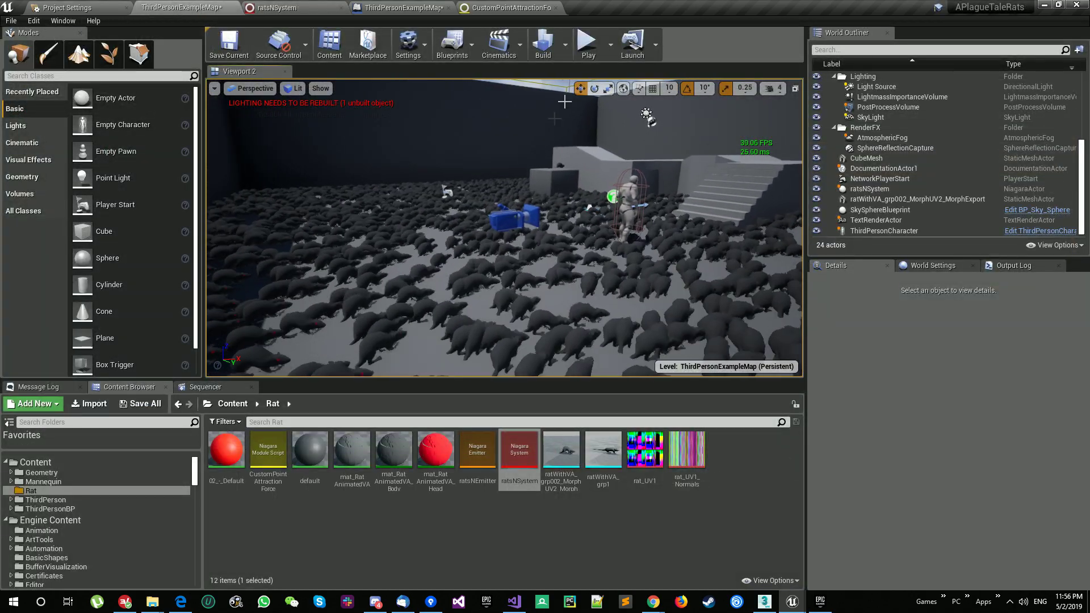
Play the level in full screen and start running the character through the 30000 rats near the raised block.
left_click(588, 43)
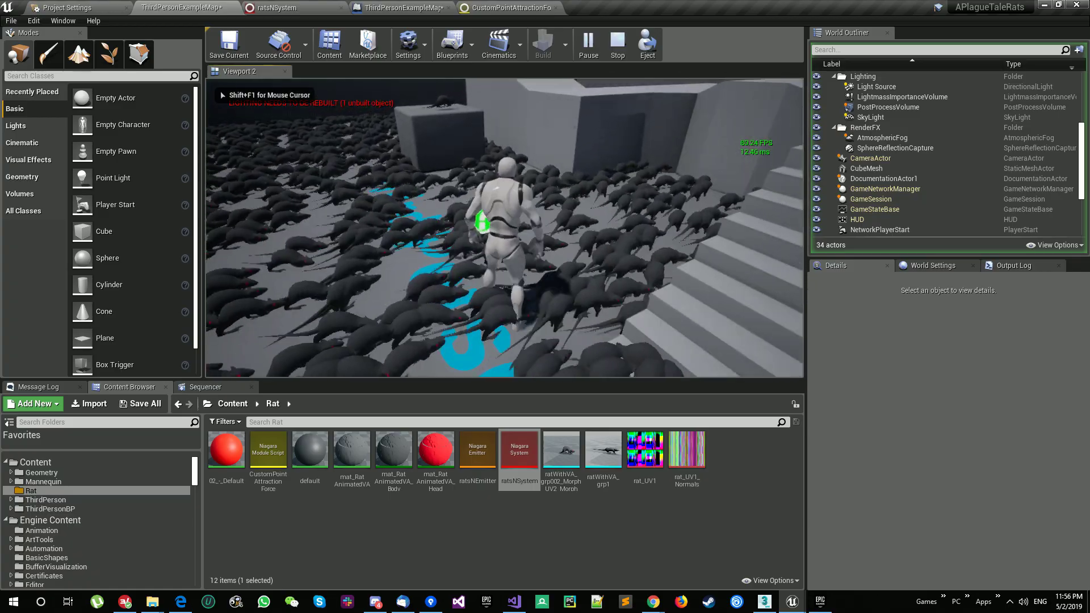
key("F11")
key("w")
key("a")
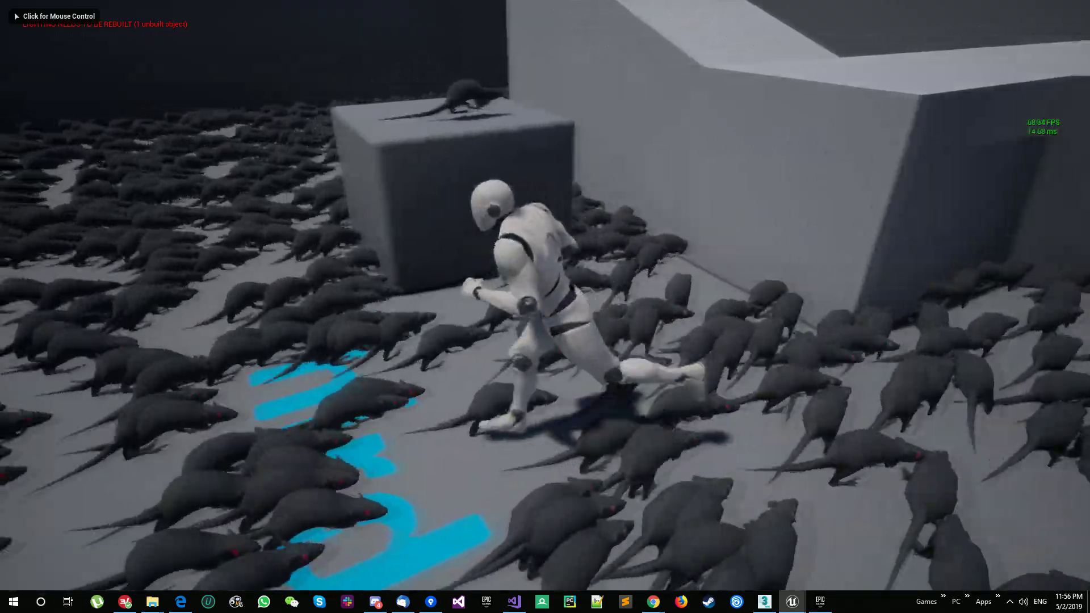
left_click(545, 307)
key("w")
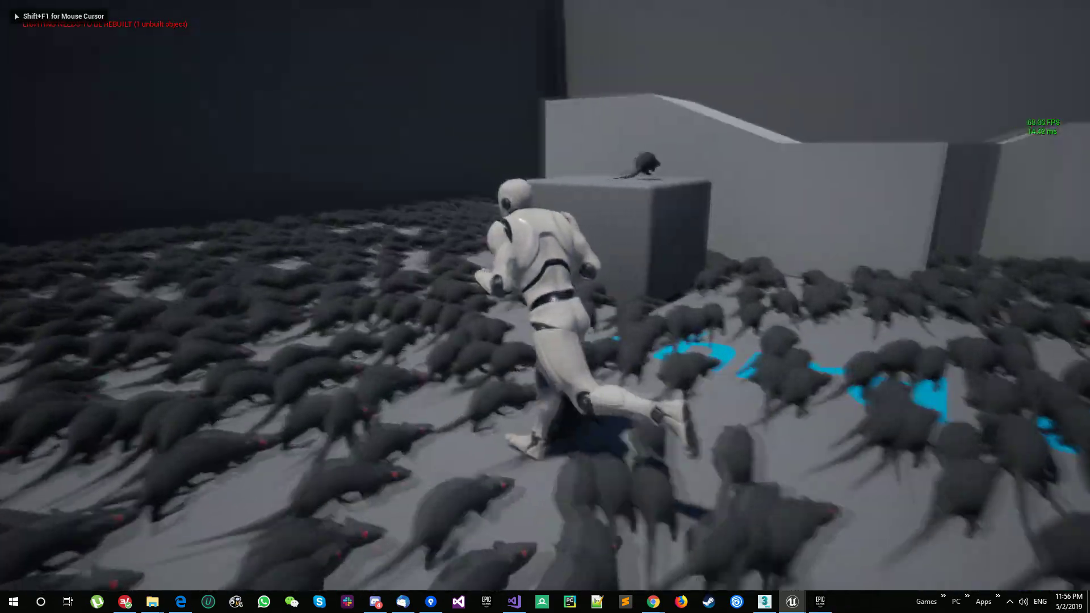
Run the character across the open floor and along the walls to check the frame rate, and end the play session.
key("w")
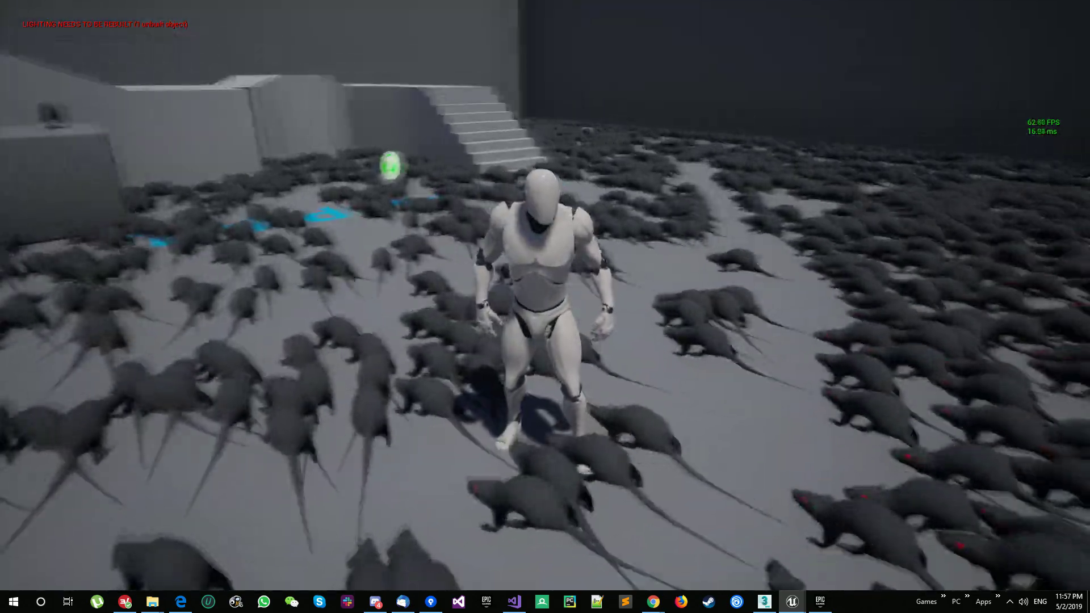
key("w")
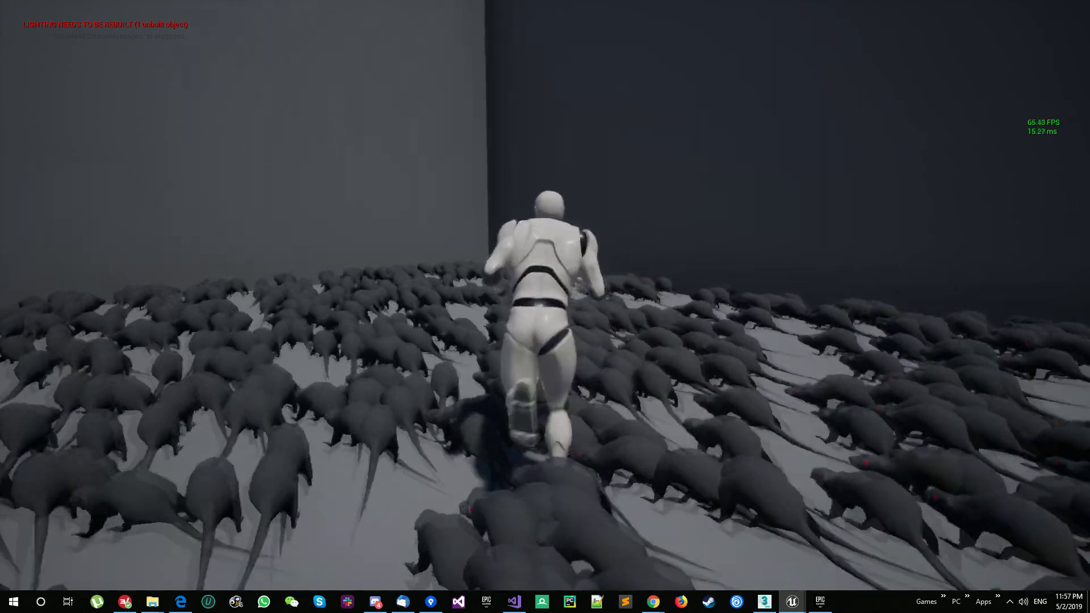
key("d")
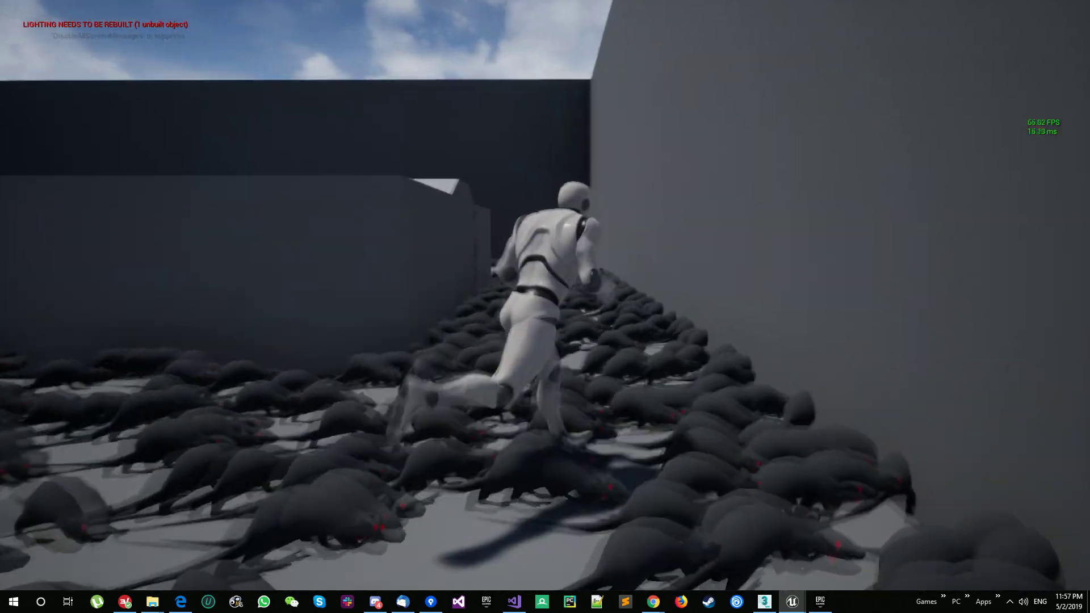
key("w")
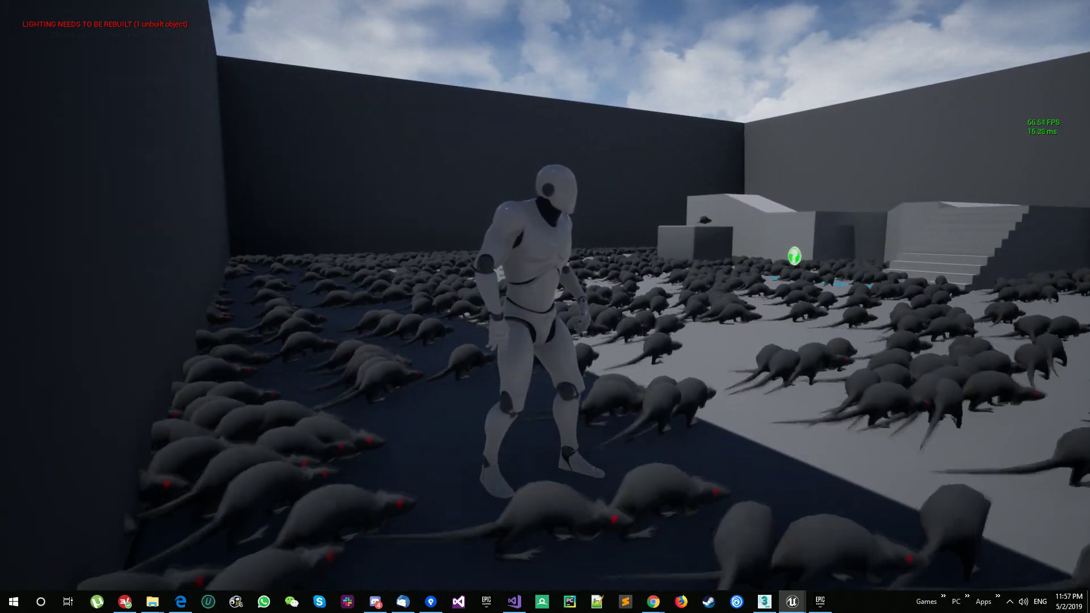
key("Escape")
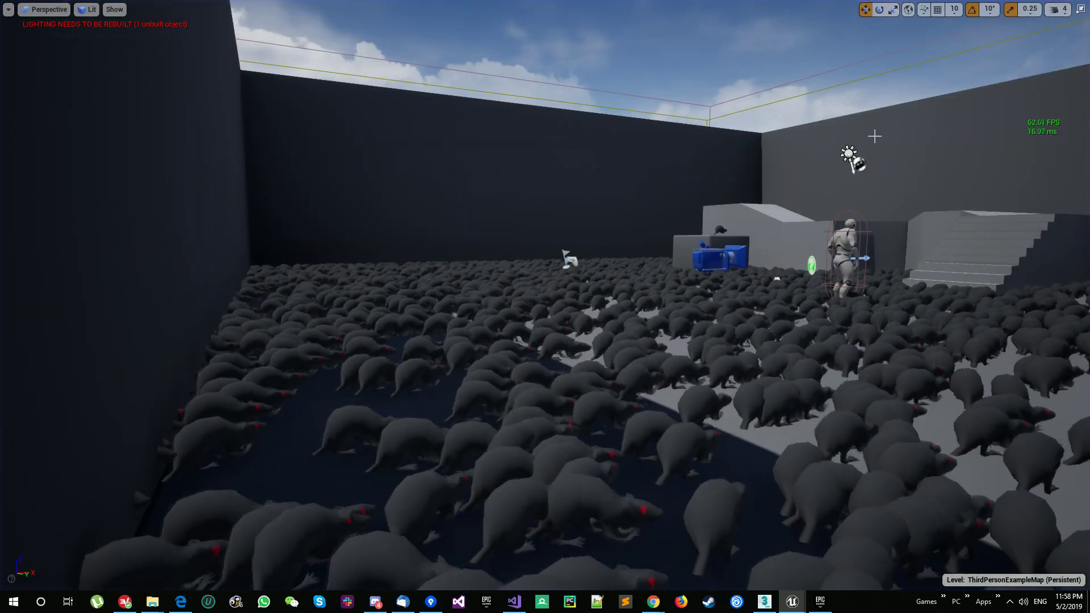
Leave the full-screen view, return to ratsNSystem and set the Spawn Count of Spawn Burst Instantaneous to 50000.
key("F11")
left_click(350, 6)
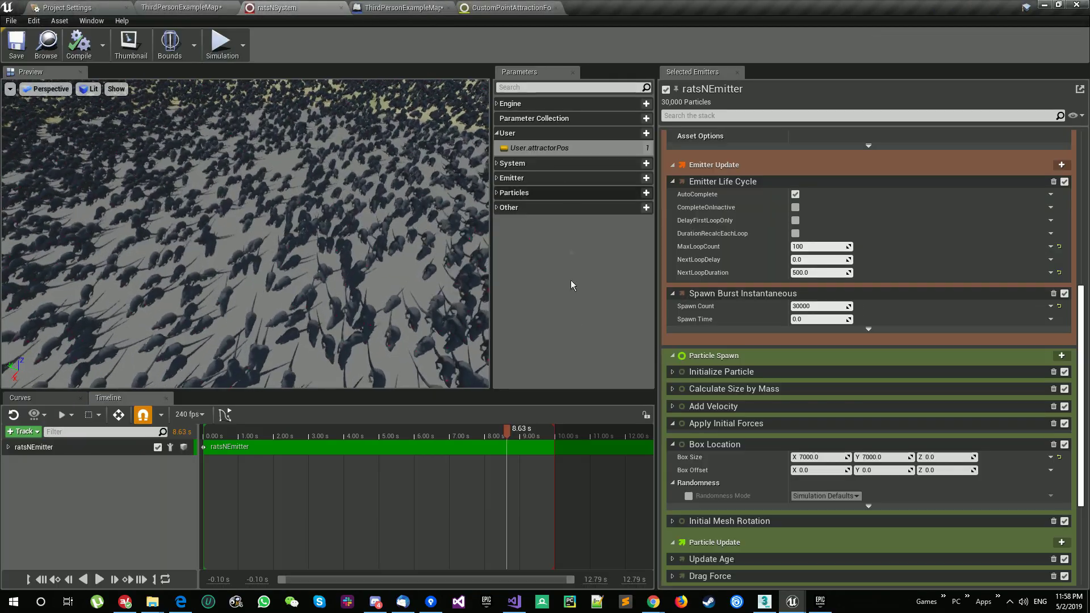
scroll(860, 471, "down", 3)
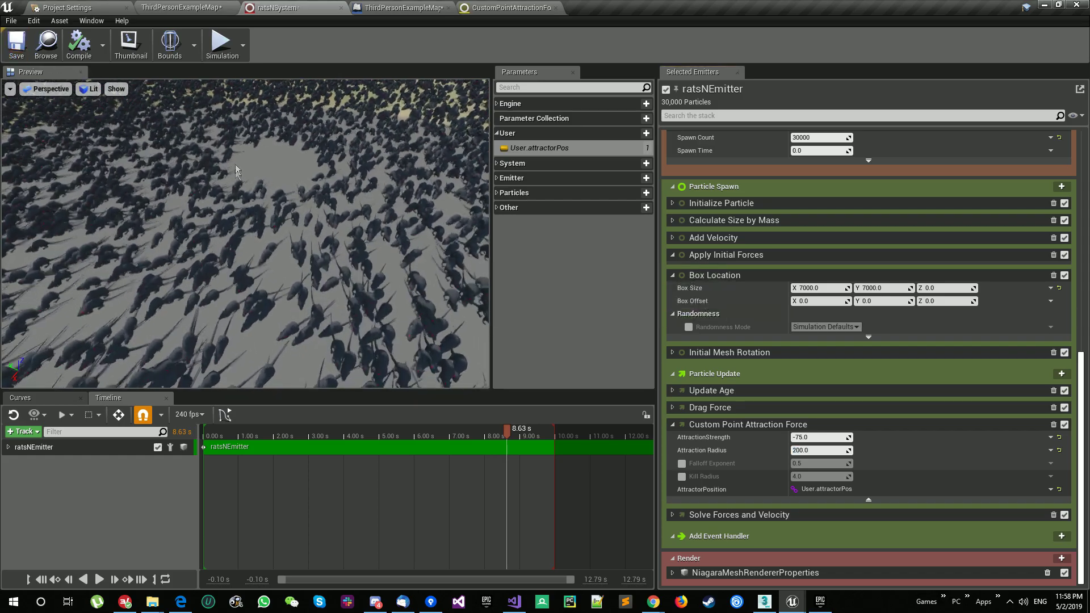
scroll(801, 331, "up", 5)
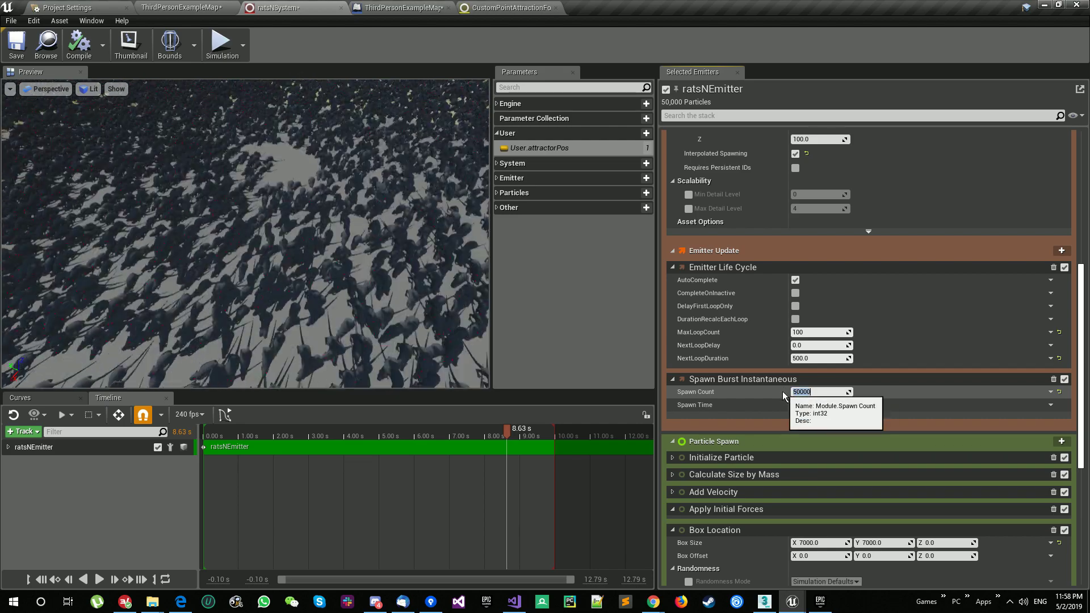
Return to ThirdPersonExampleMap, play it in full screen and start moving the character among the 50000 rats.
left_click(197, 7)
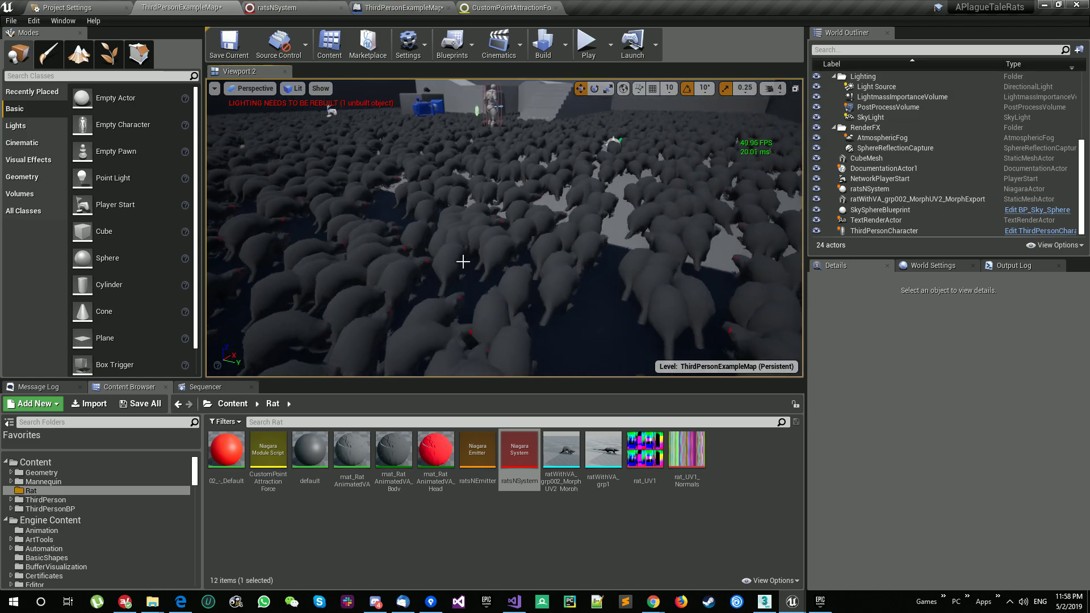
key("F11")
key("alt+p")
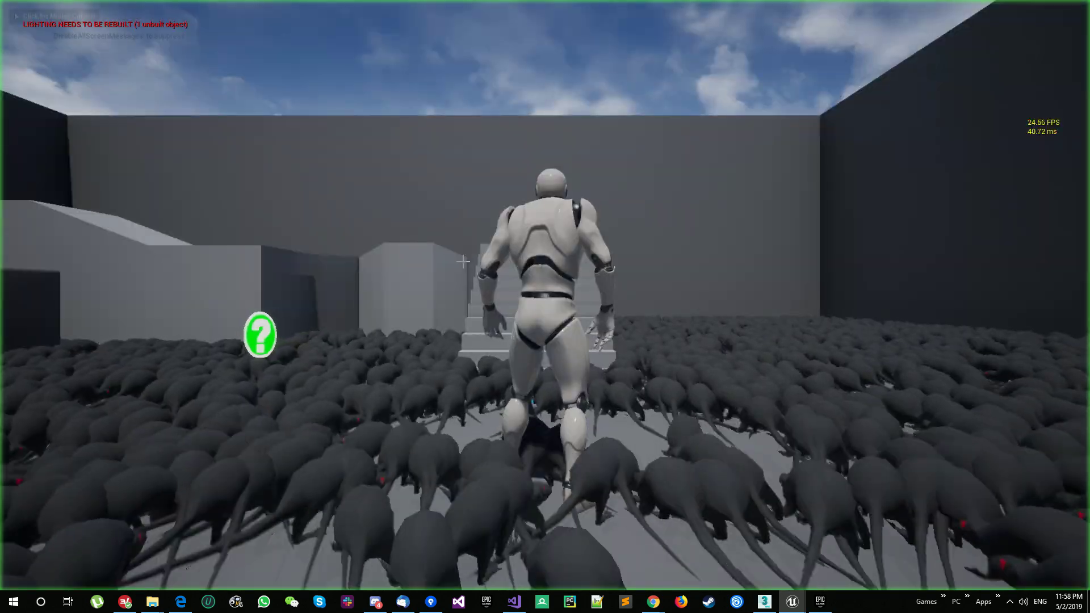
key("shift+F1")
left_click(667, 349)
key("w")
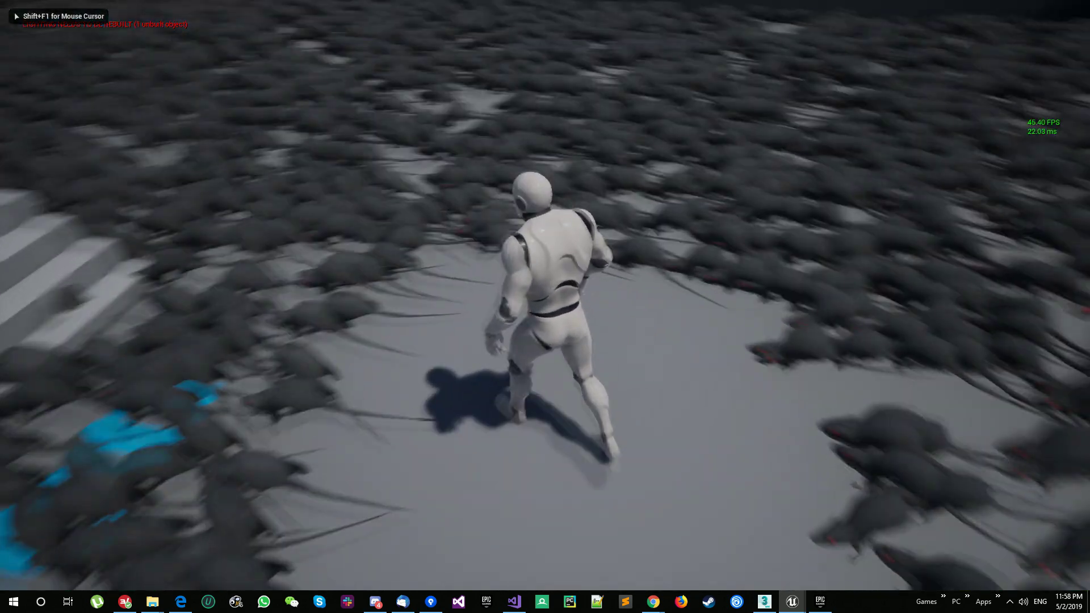
Run the character along the walls and back toward the stairs to check the frame rate and how the rats flee.
key("a")
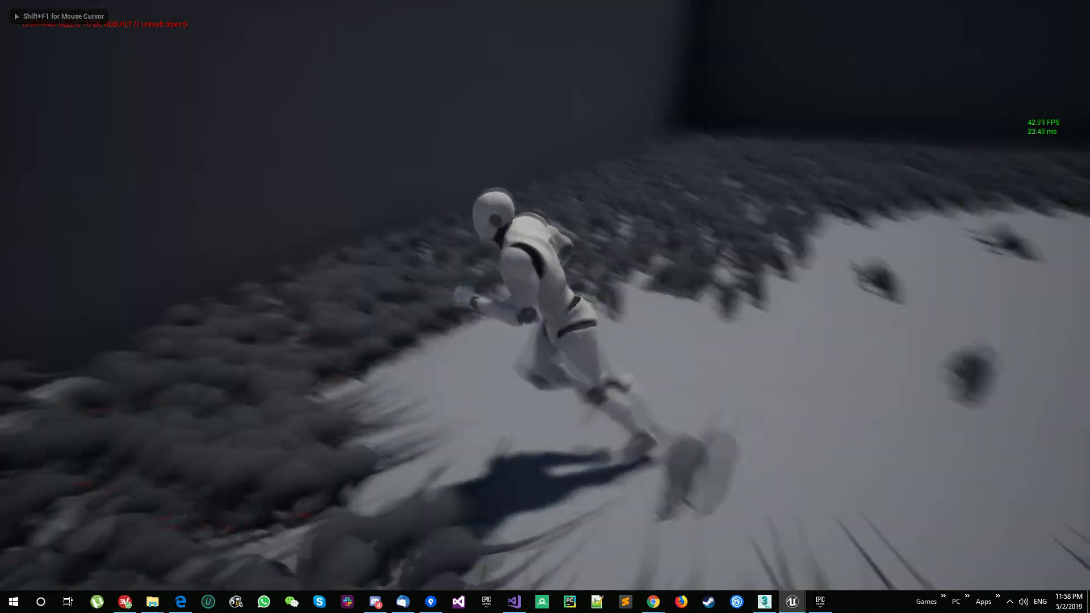
key("s")
key("d")
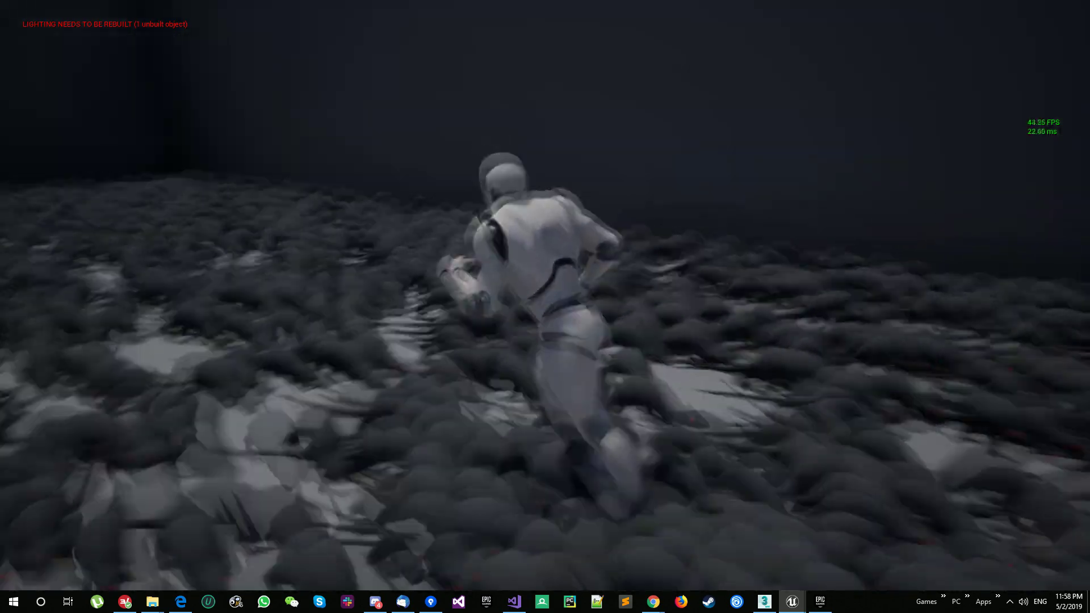
key("d")
key("w")
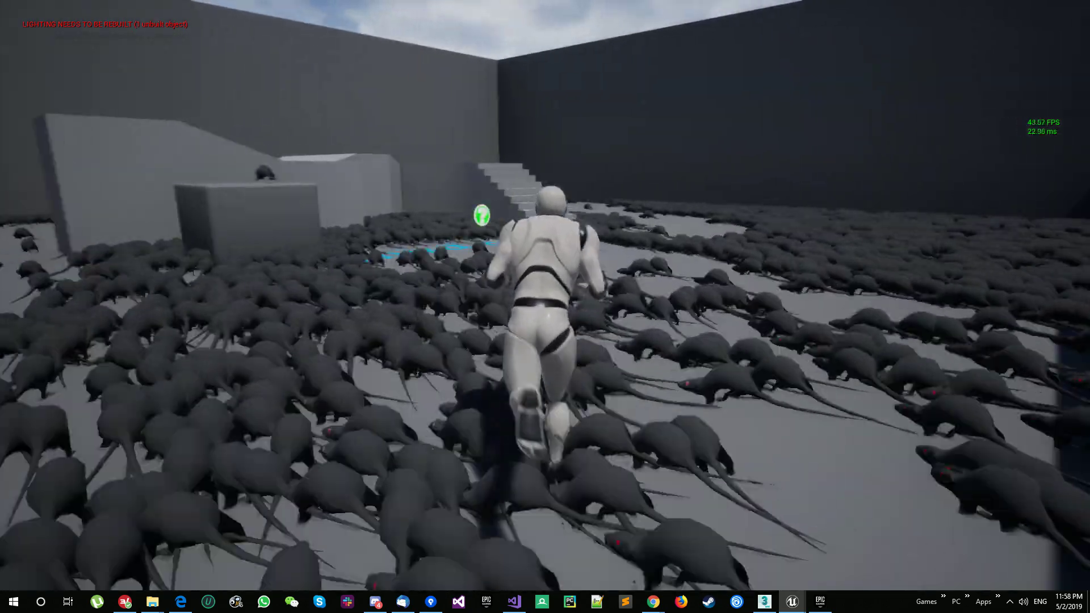
key("a")
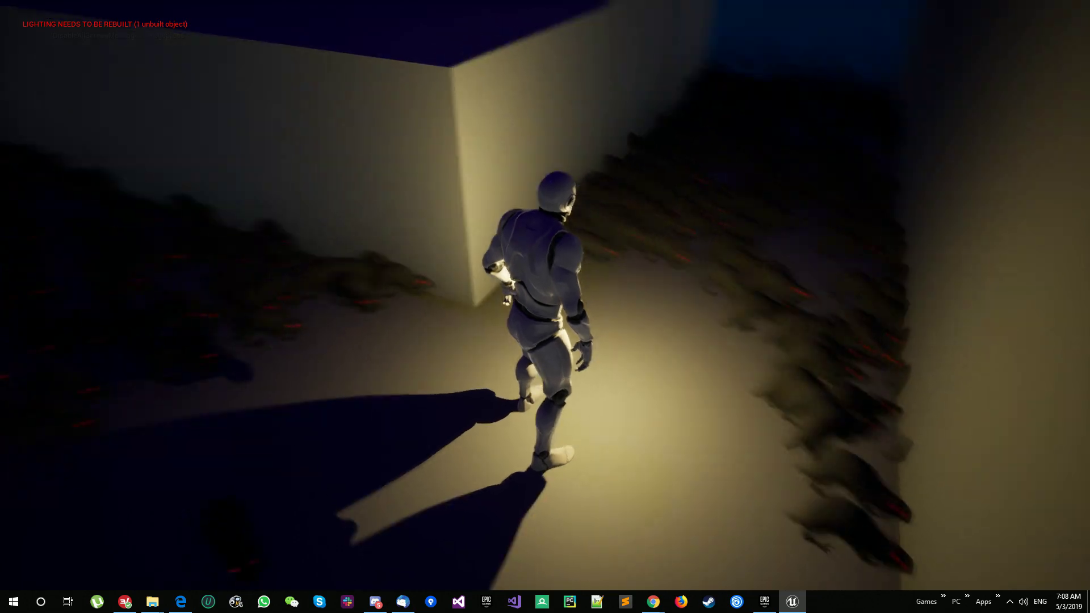
Run the light-carrying character past the walls of the night version of the level to watch the rats' reaction.
key("w")
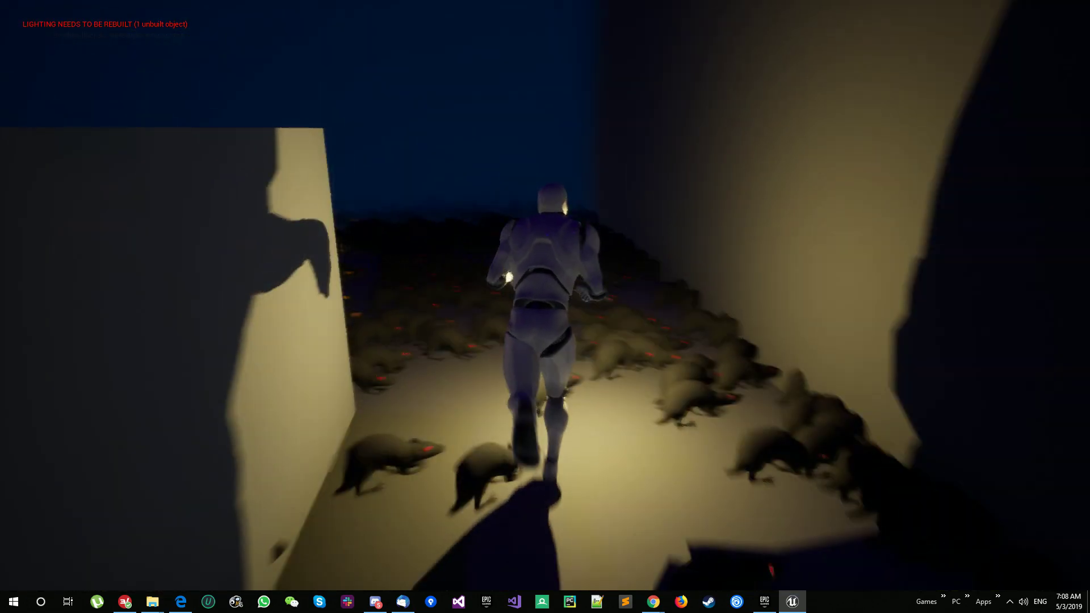
key("a")
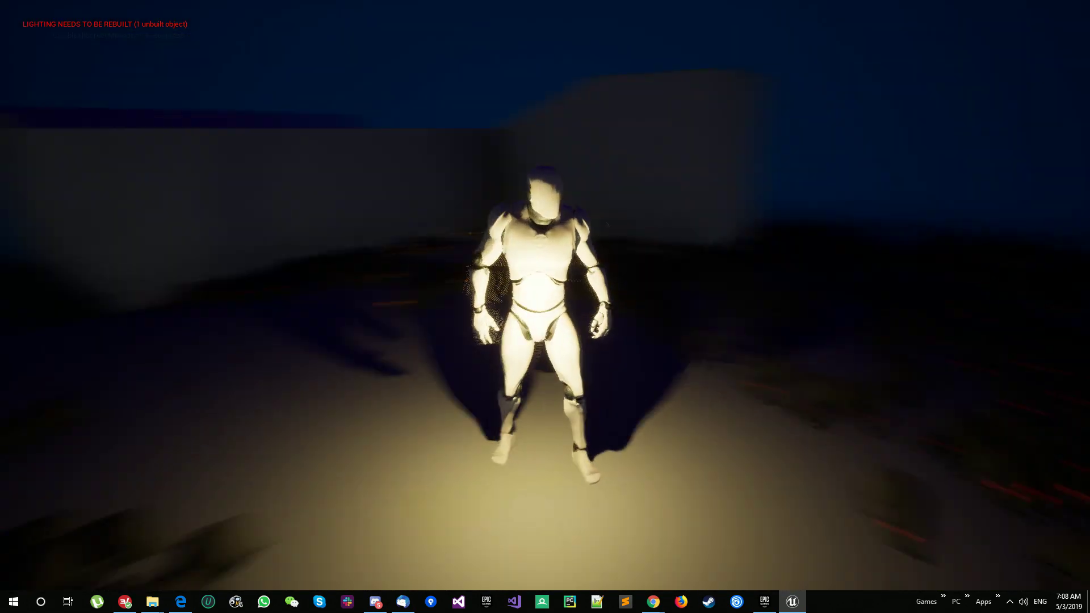